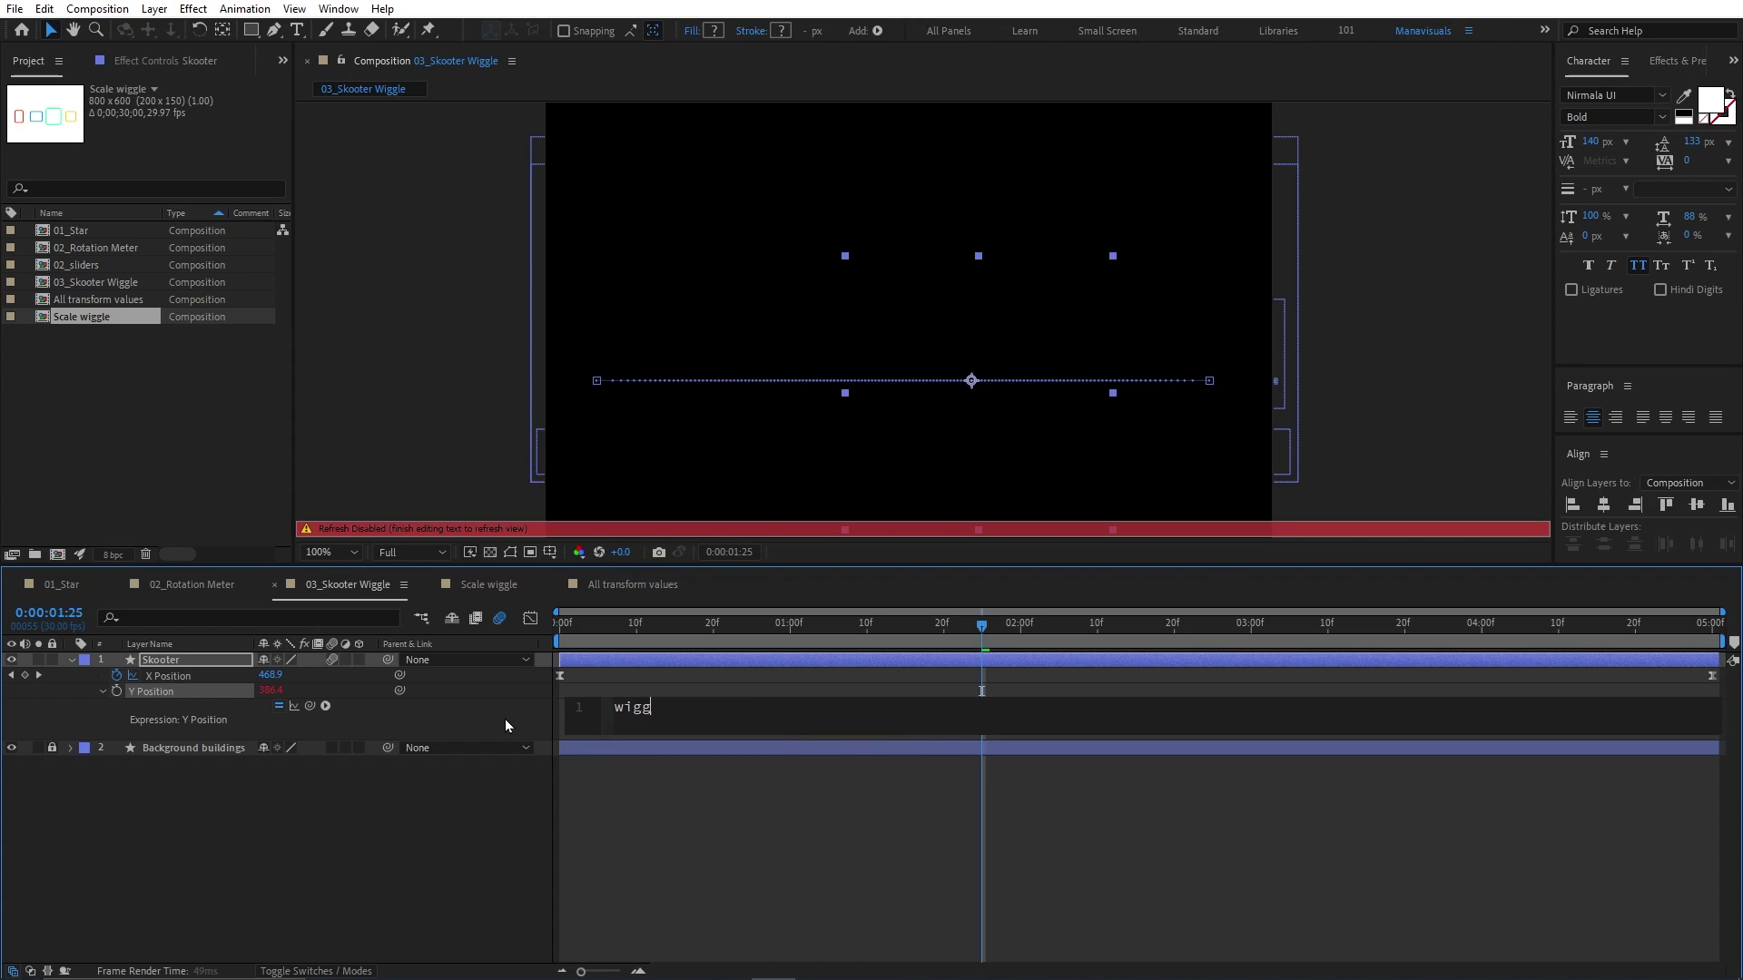
Step: Finish the Skooter's Y Position expression as wiggle(15,2) and preview the scooter shaking
type("le(")
type("15,2")
key("KP_Enter")
key("space")
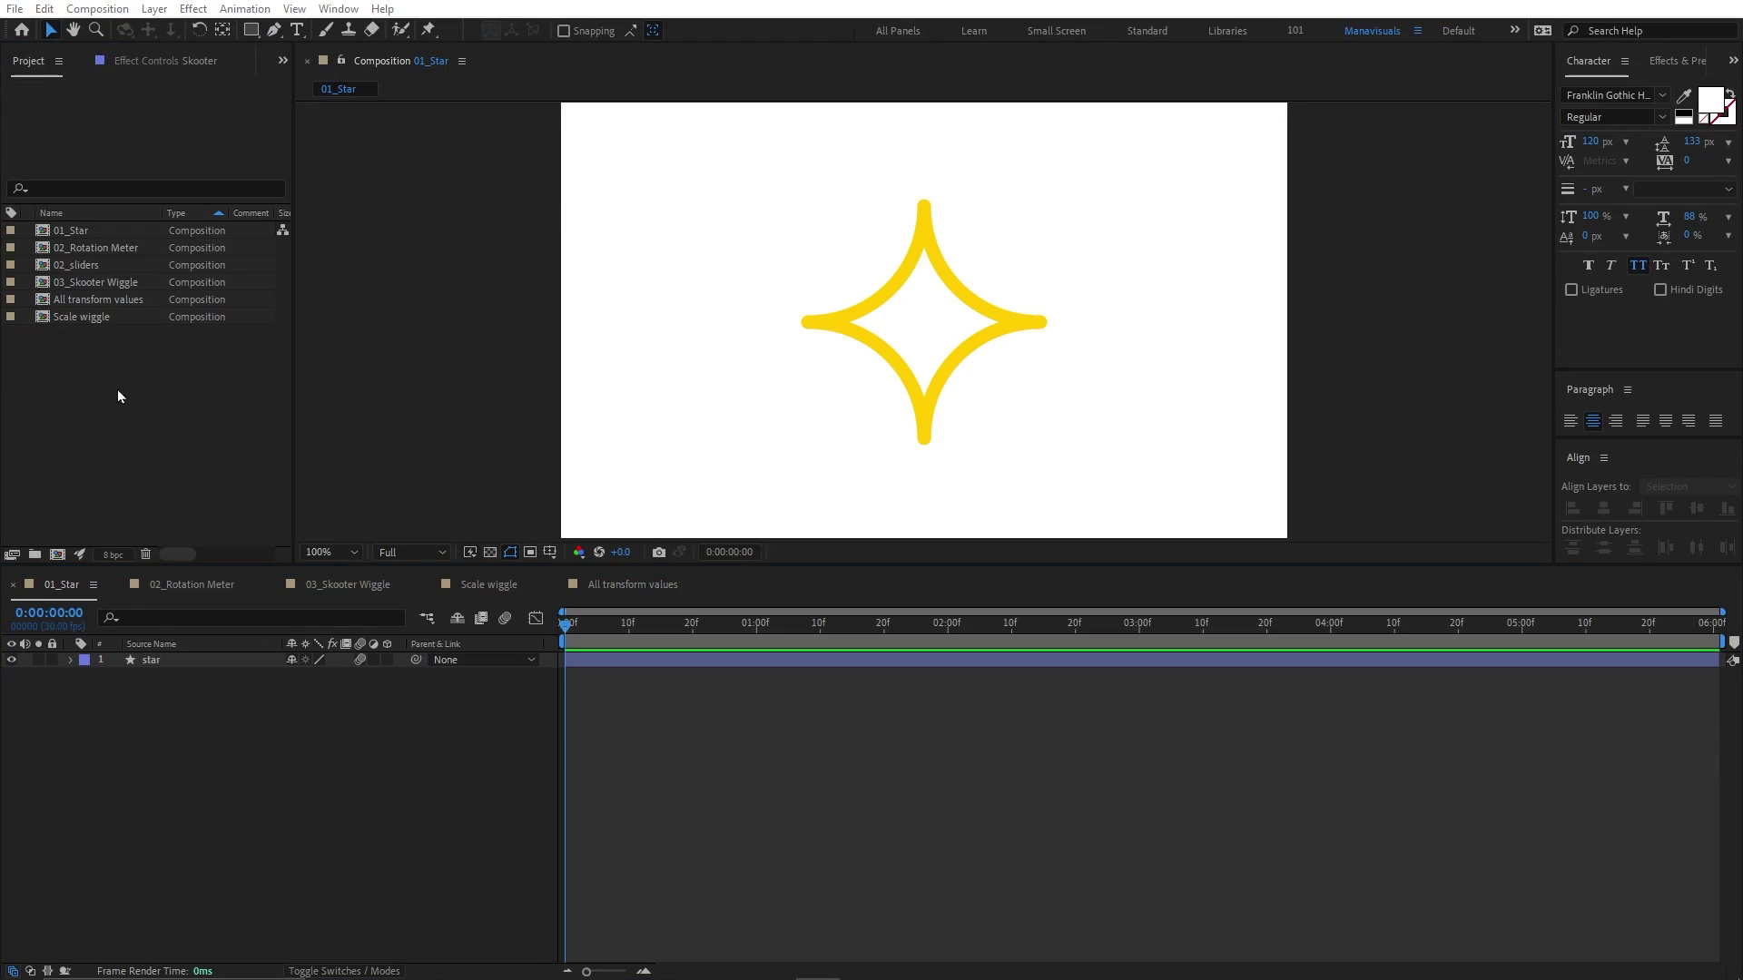
left_click(76, 234)
left_click(74, 243)
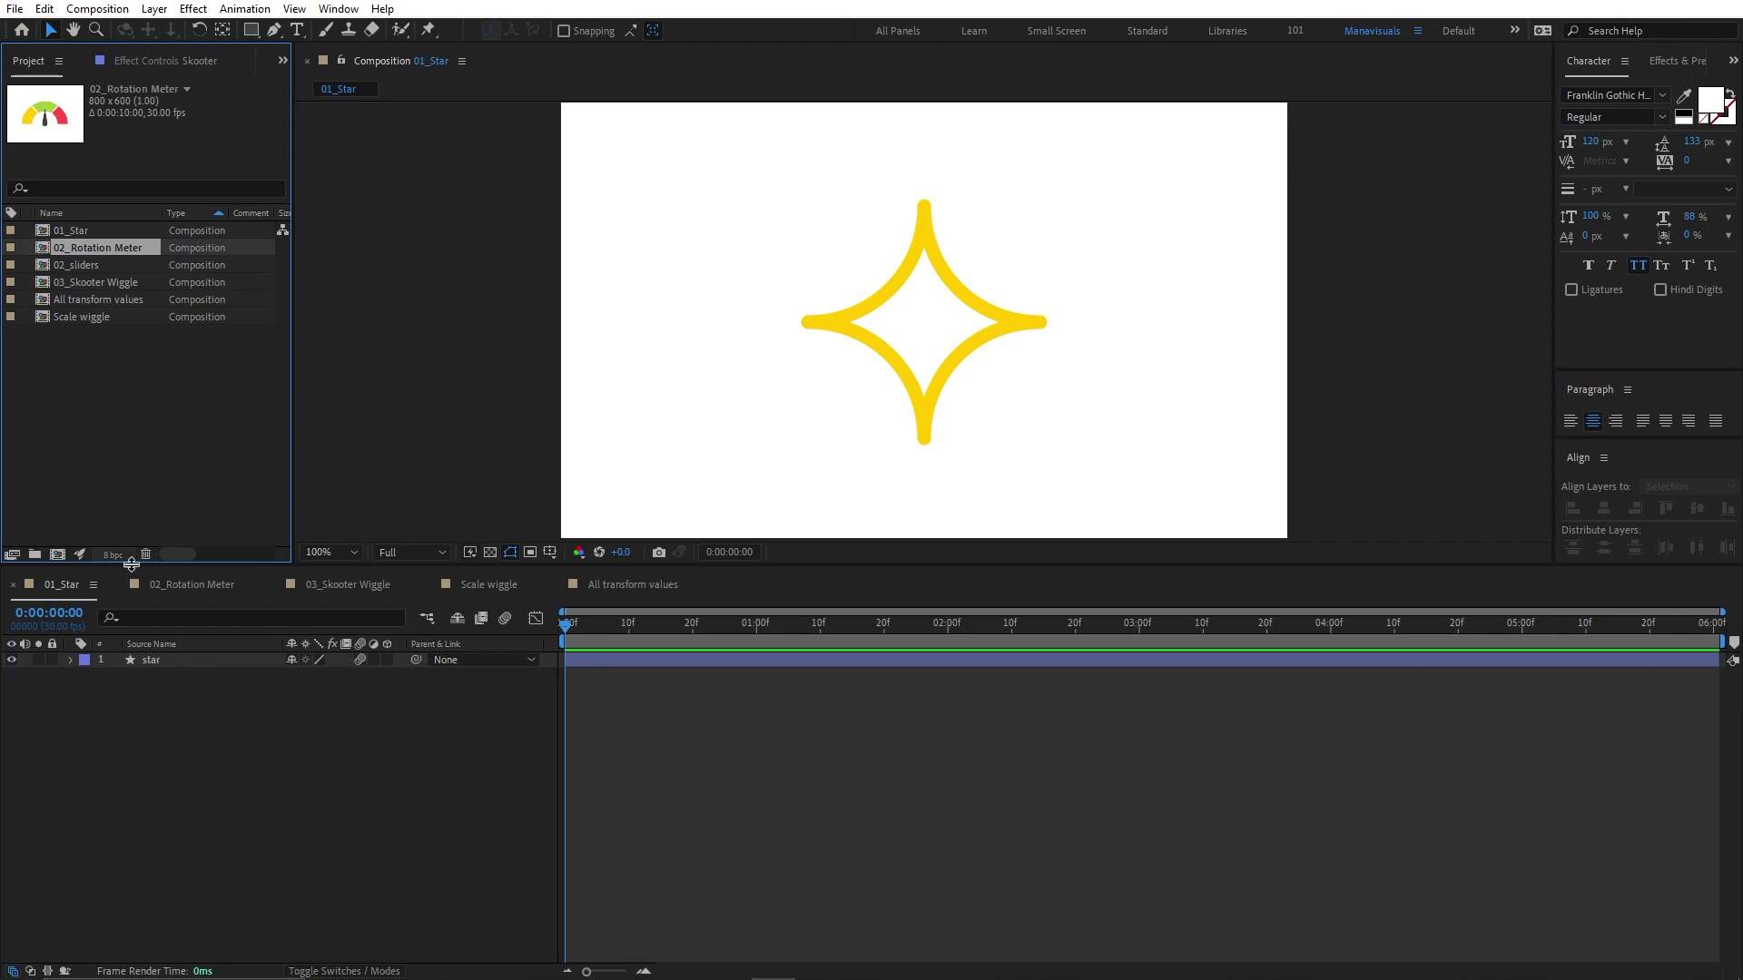
left_click(166, 589)
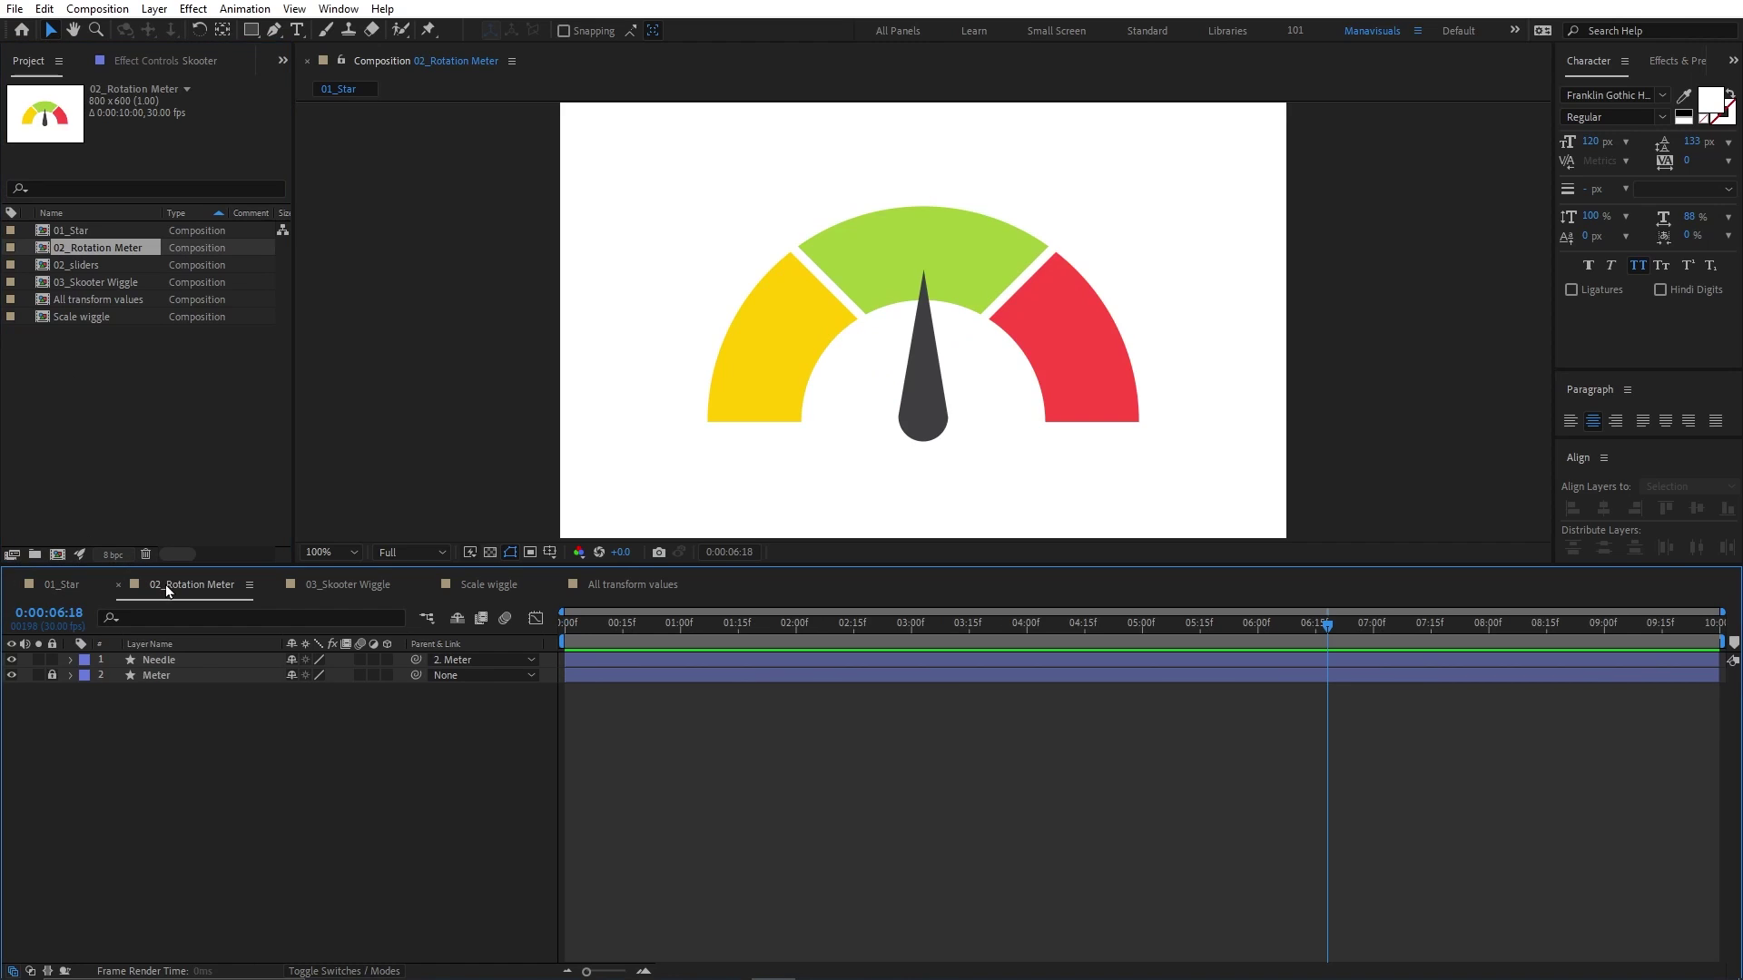
left_click(327, 583)
left_click(475, 585)
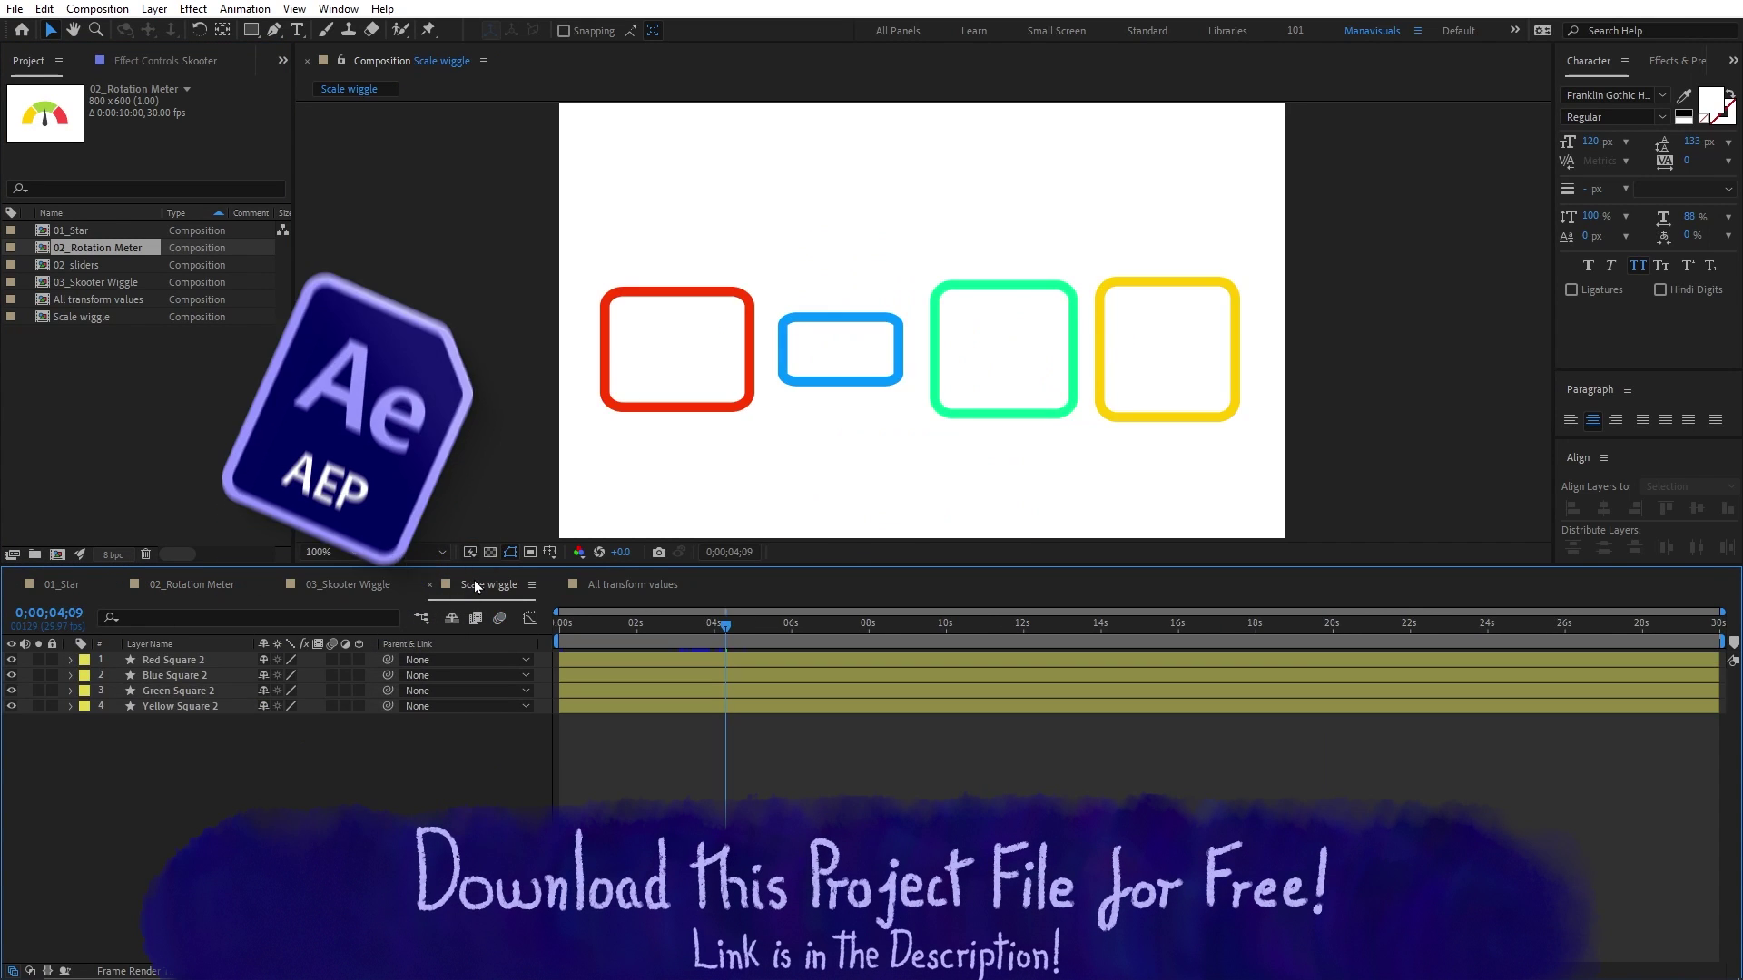
left_click(608, 585)
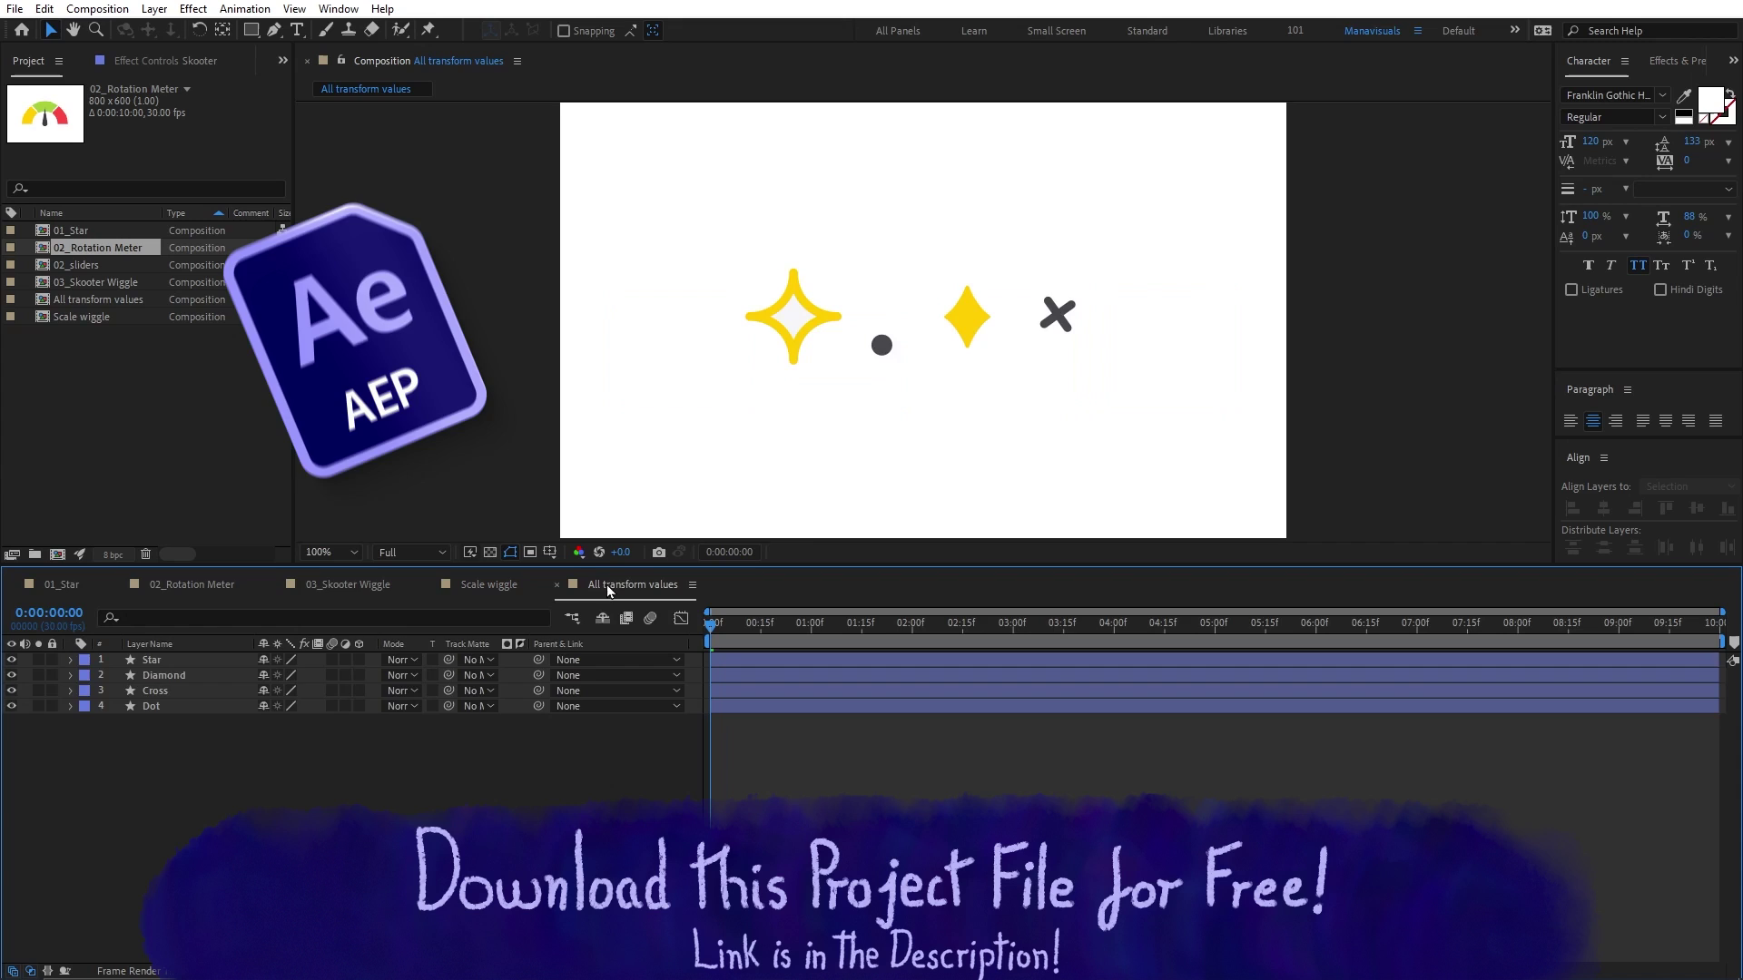
left_click(56, 581)
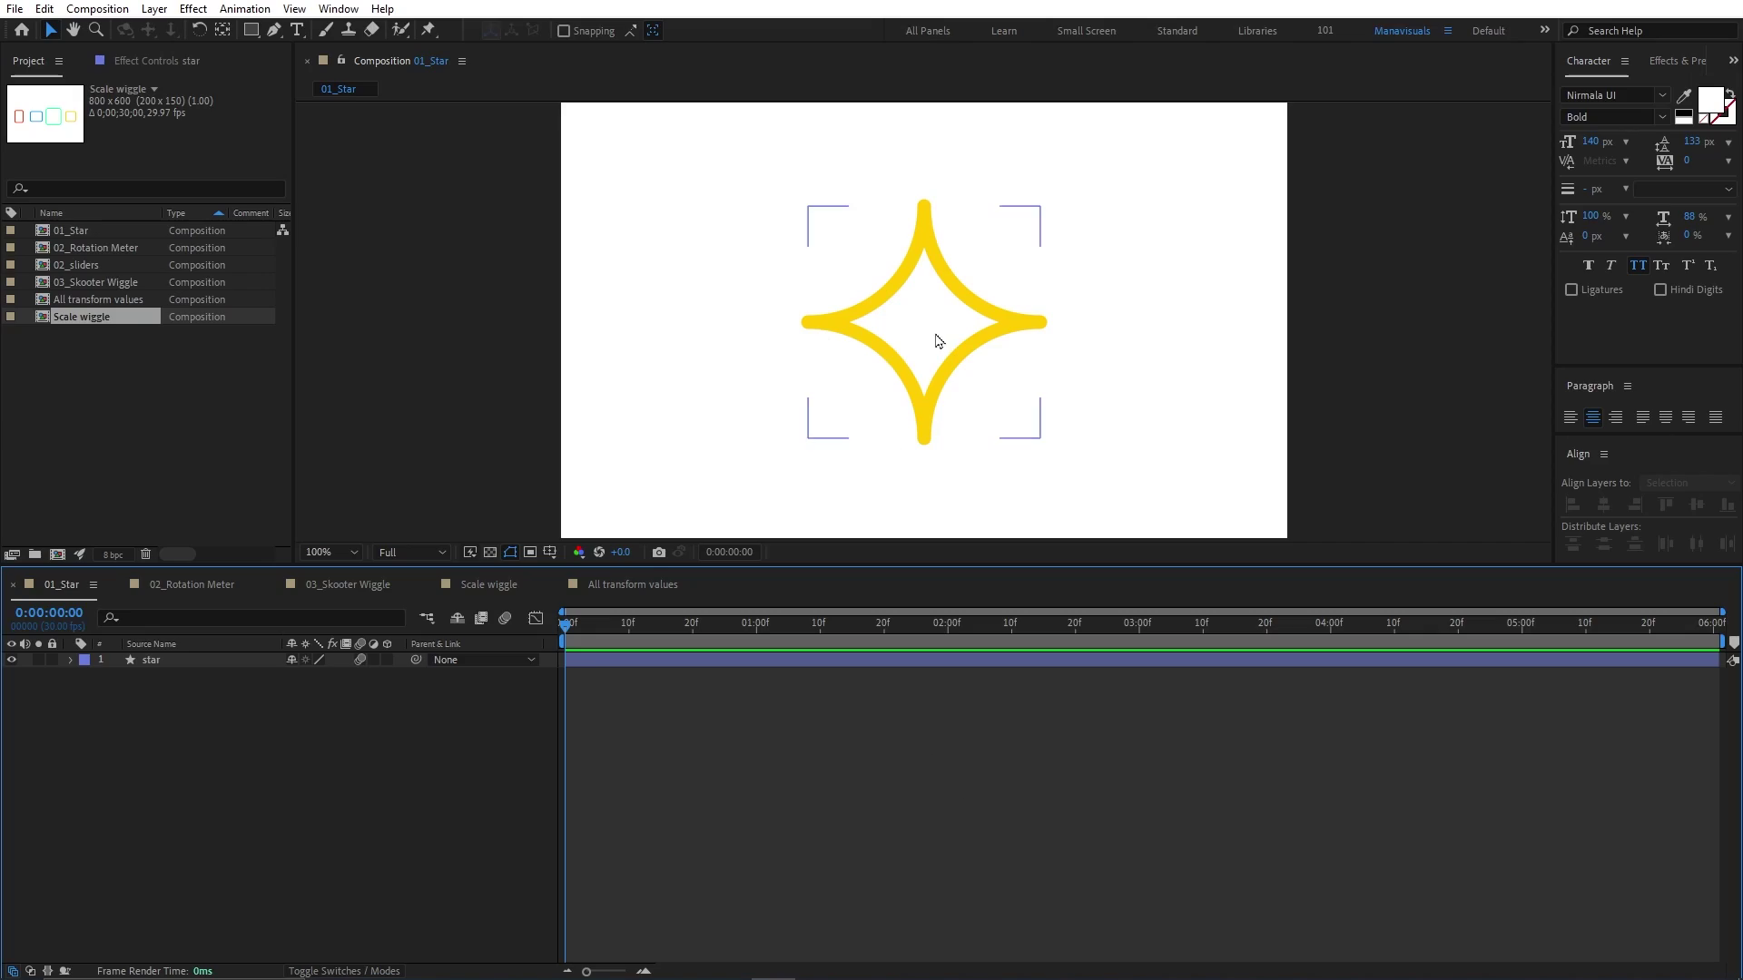
Step: Enable an expression on the star layer's Position, starting from the default transform.position
left_click_drag(939, 341, 965, 320)
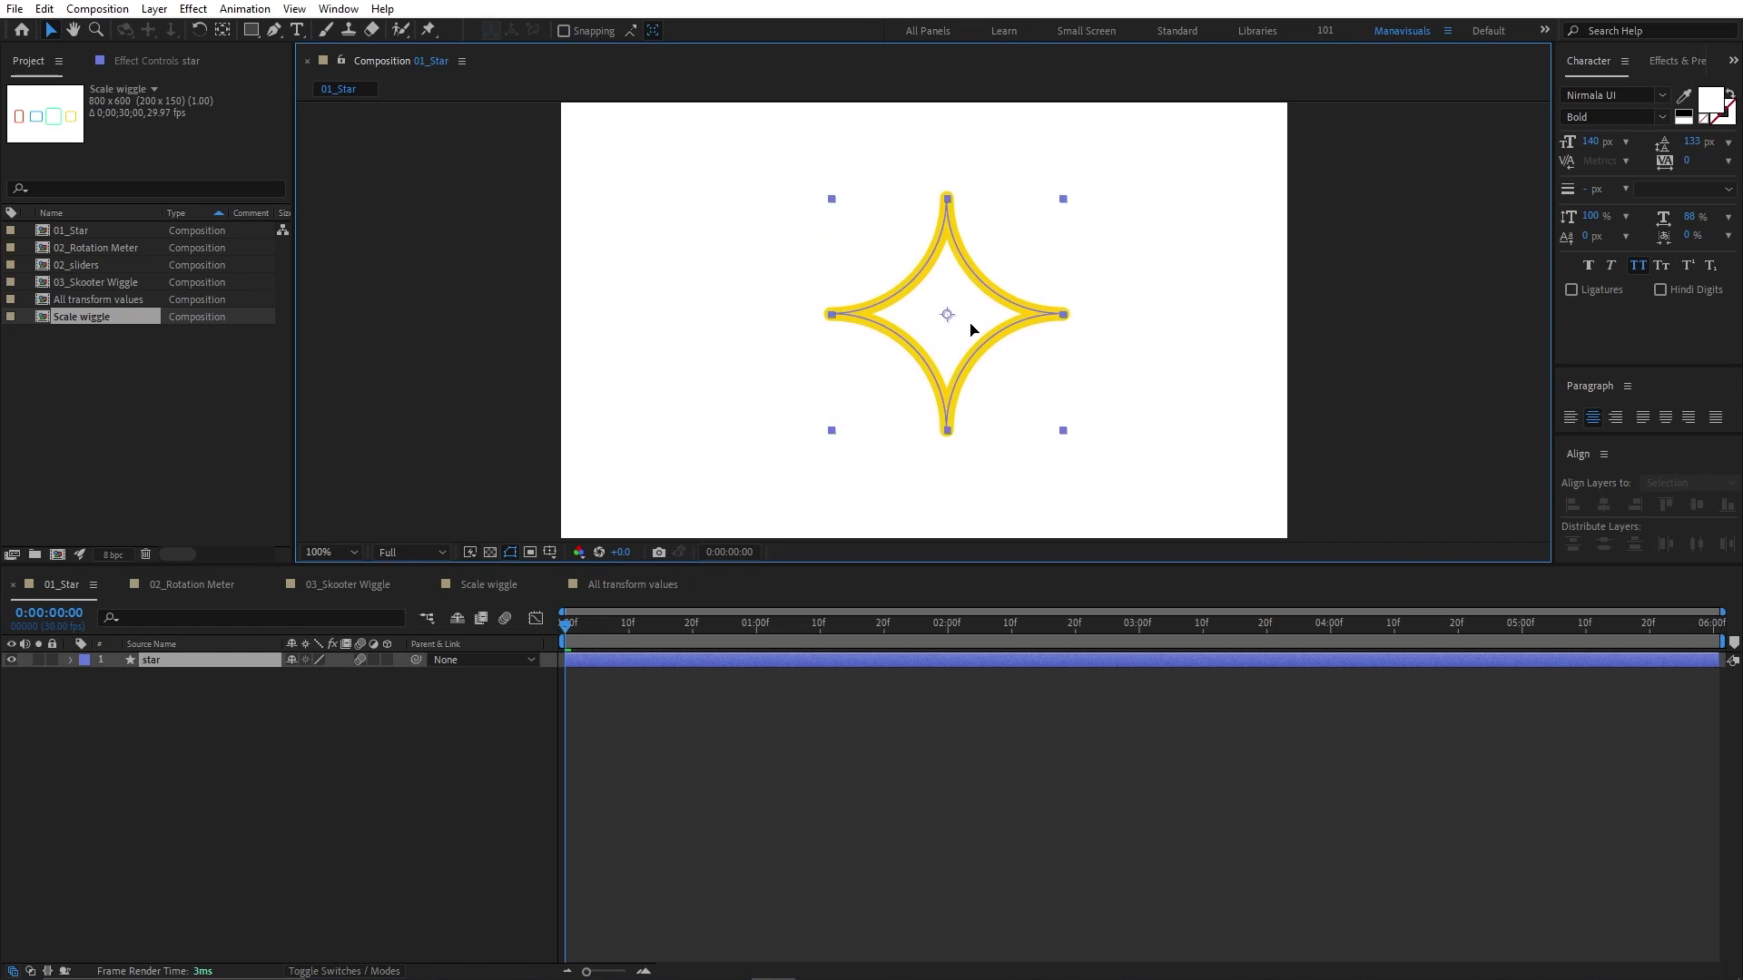
key("ctrl+z")
left_click(71, 659)
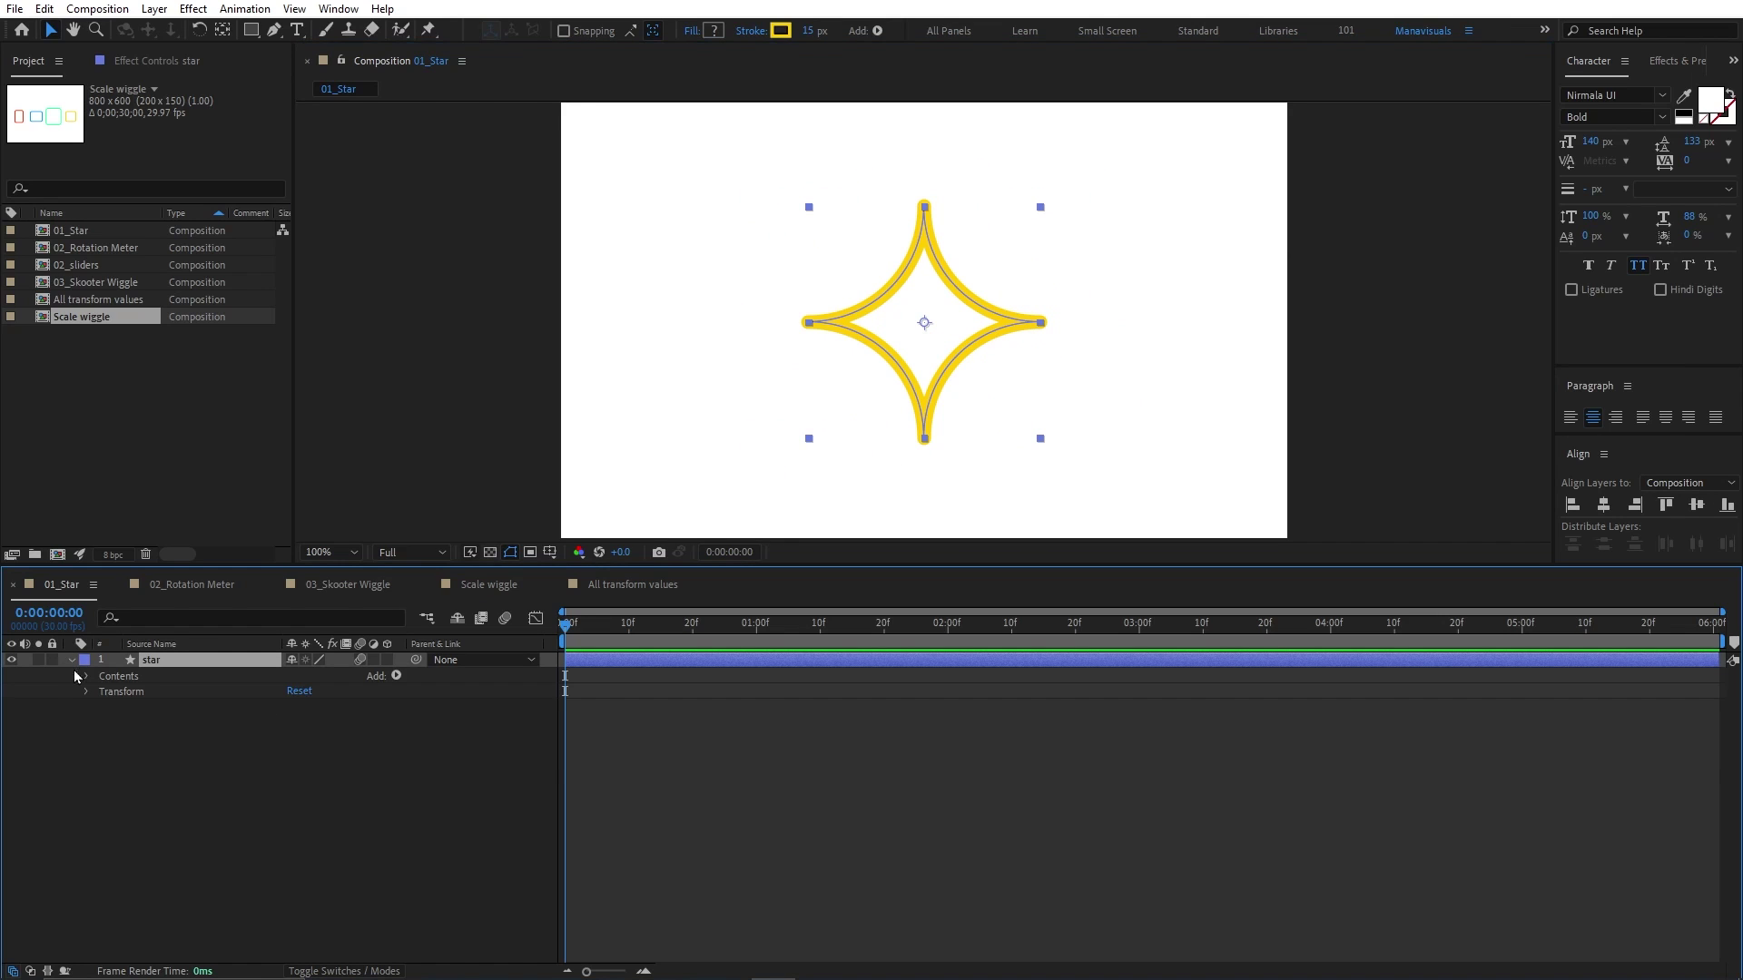
left_click(85, 692)
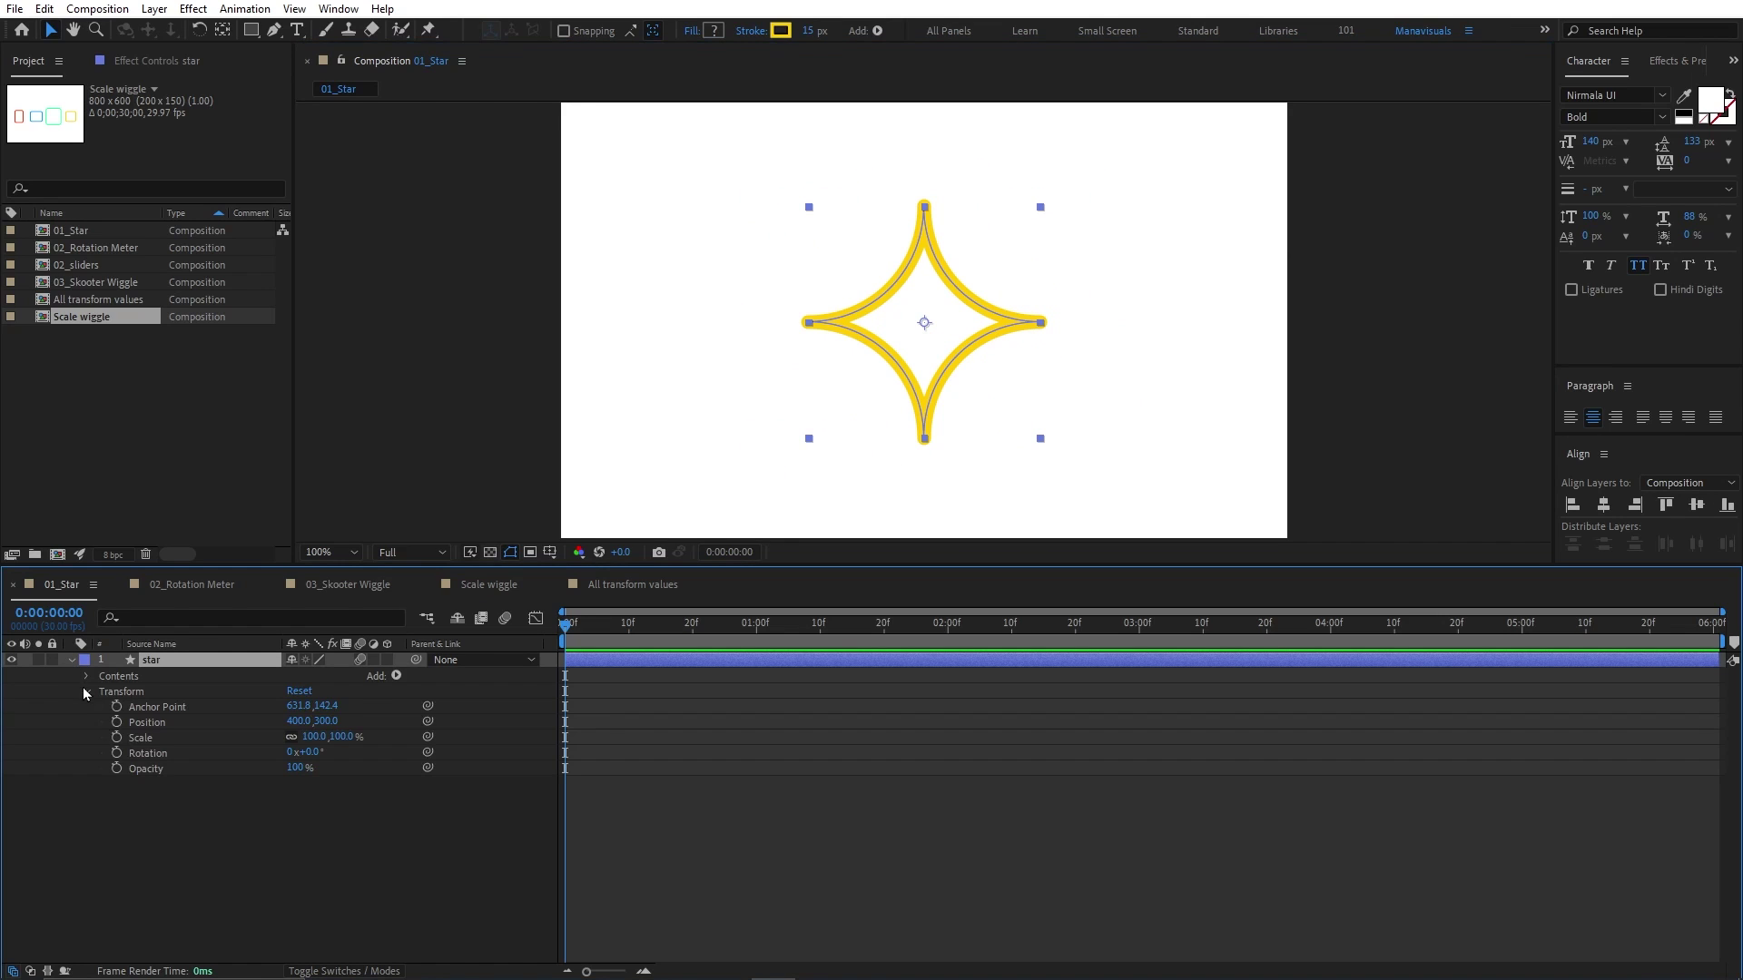
left_click(116, 723, "alt")
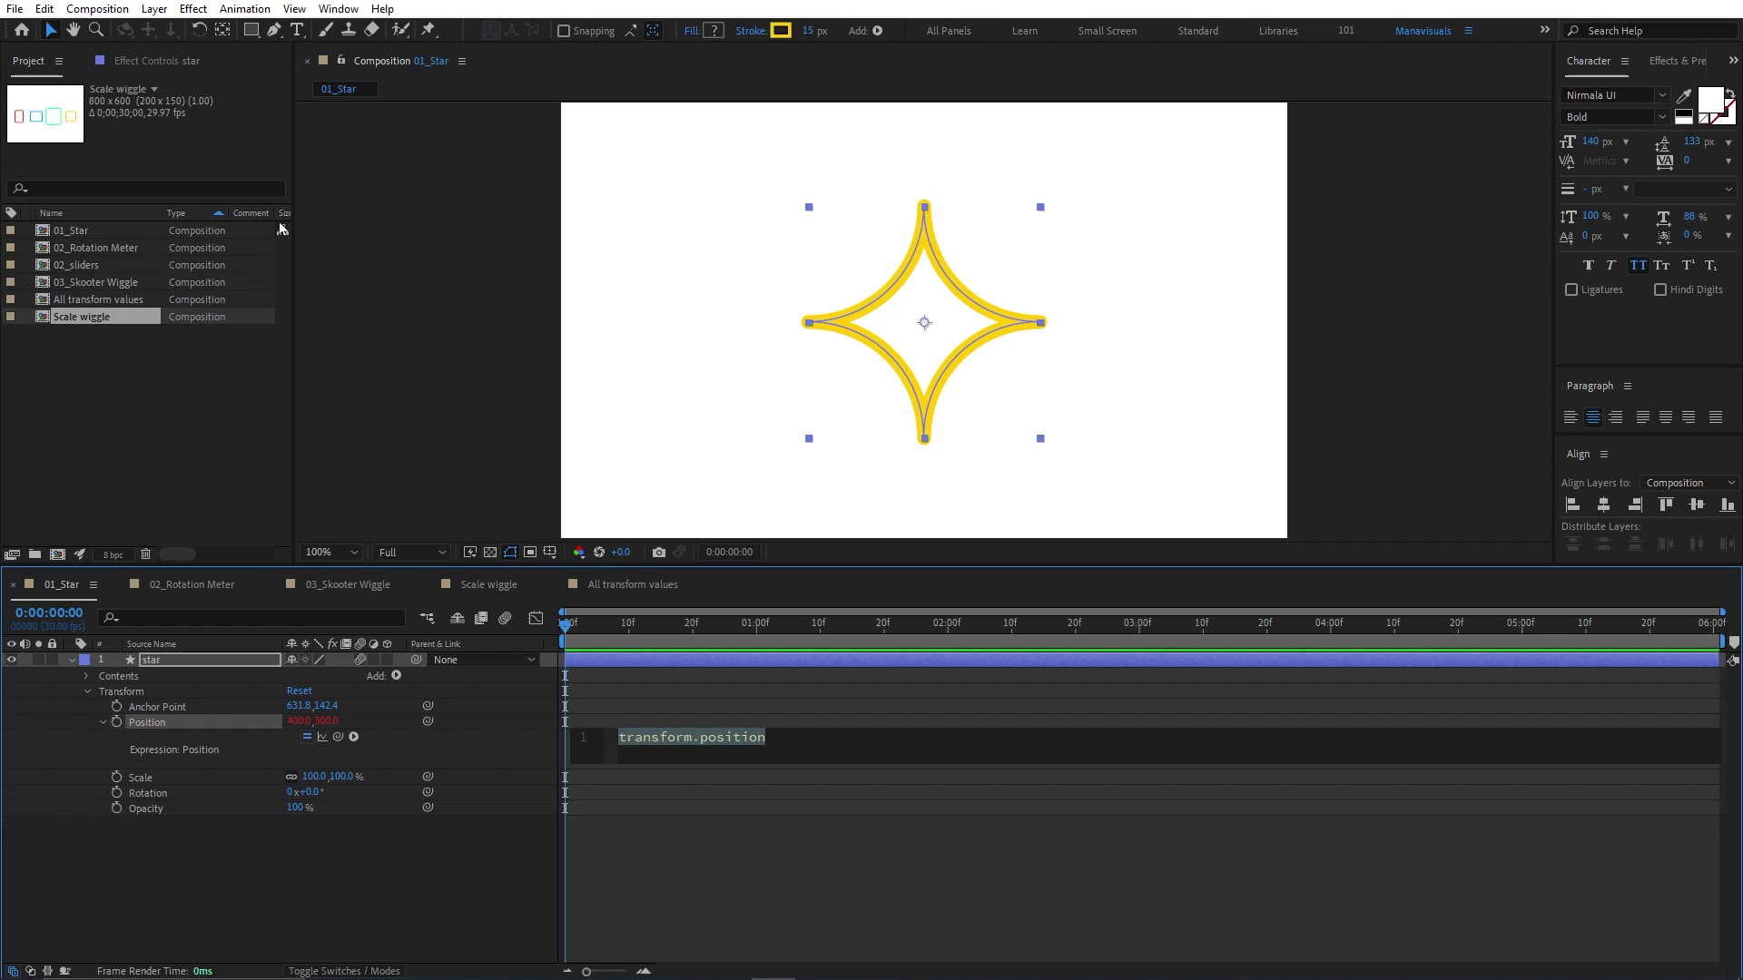
left_click(45, 9)
mouse_move(156, 511)
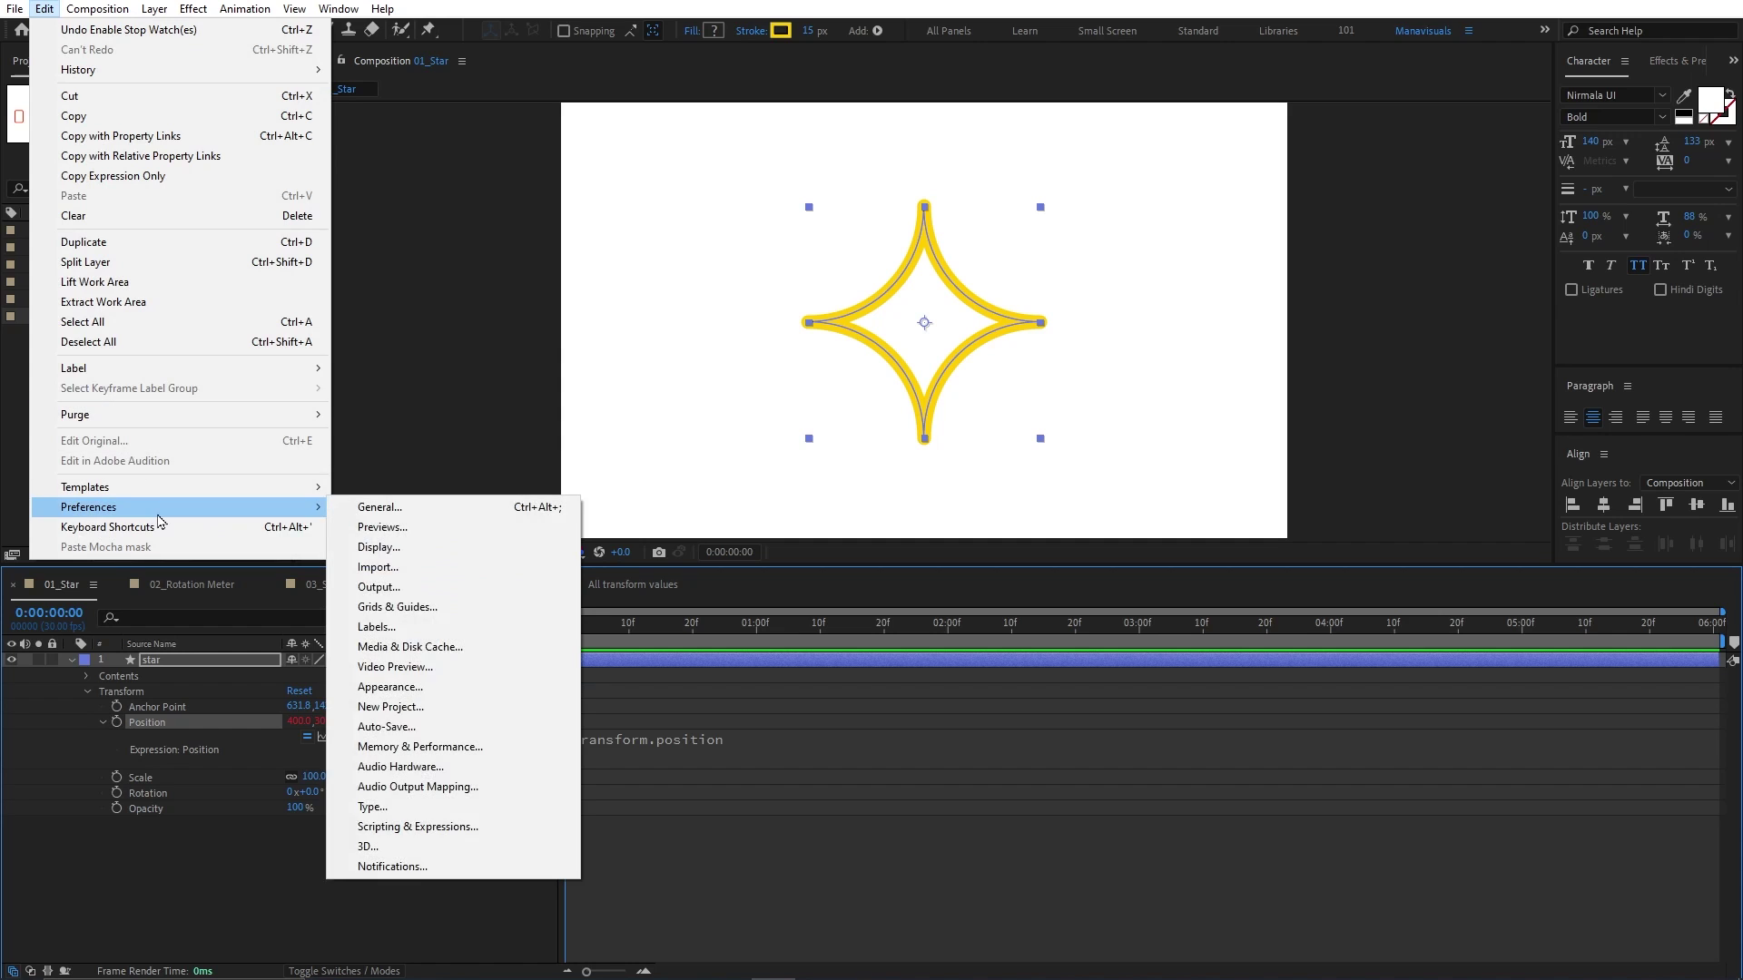
Step: Set the expression editor font size to 16 in Scripting & Expressions preferences
left_click(504, 826)
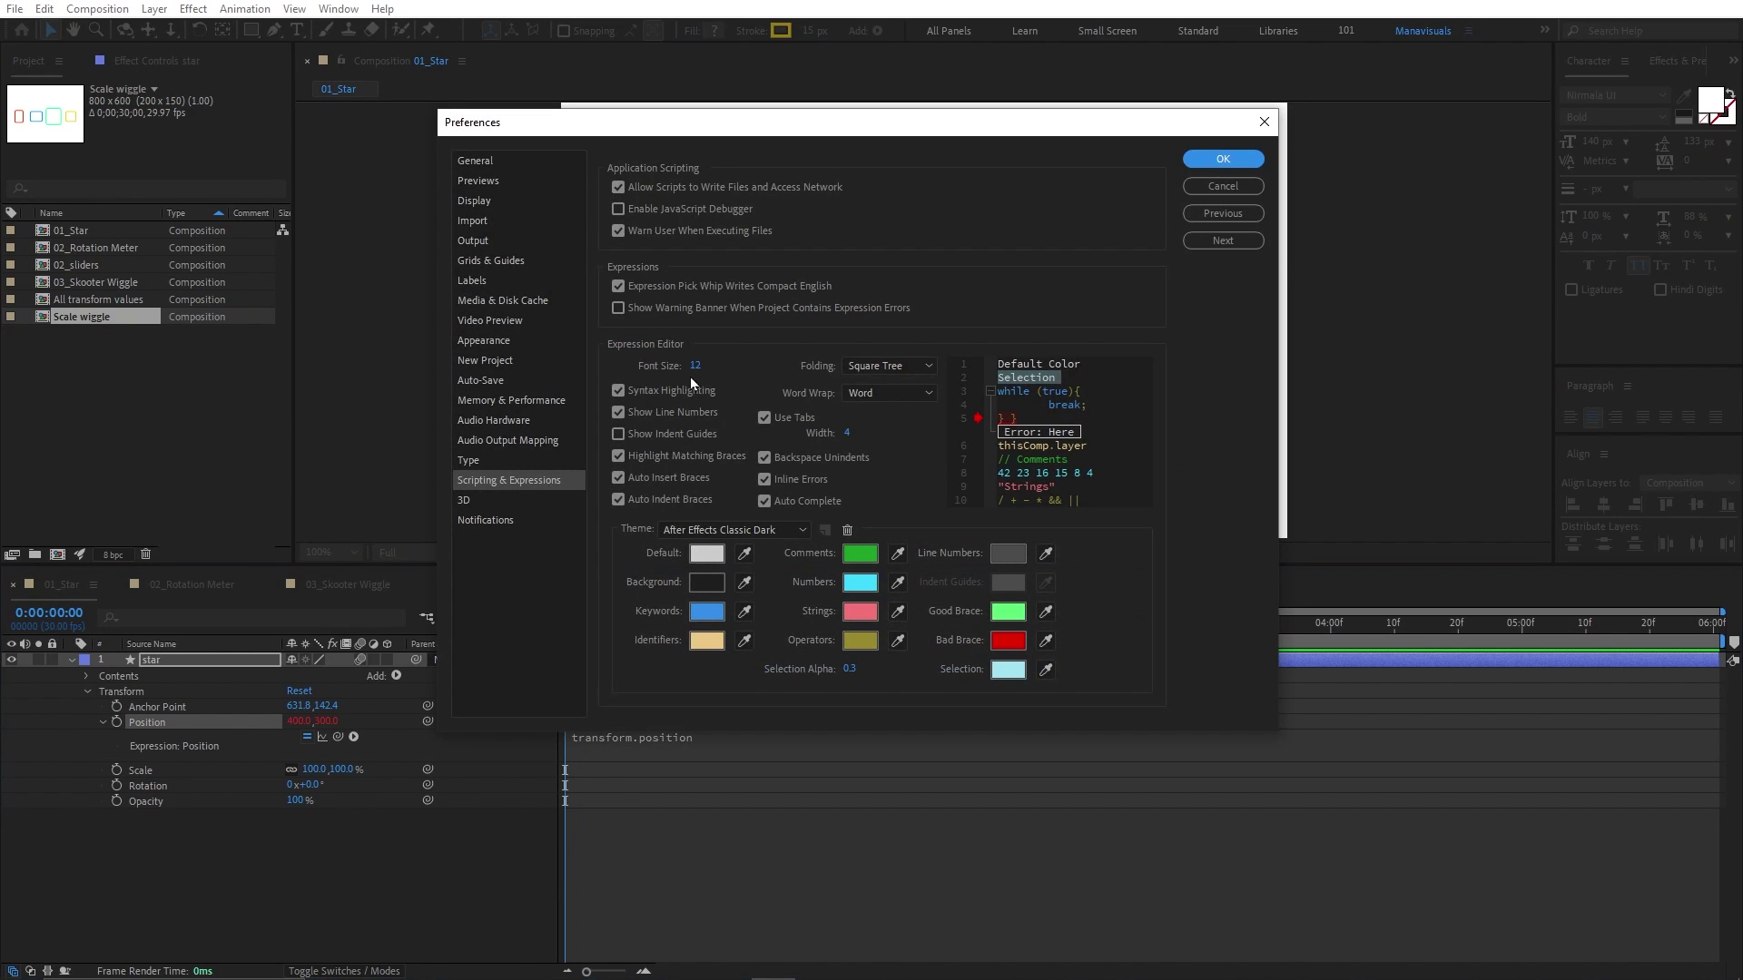
left_click(693, 366)
left_click(760, 357)
left_click(1203, 163)
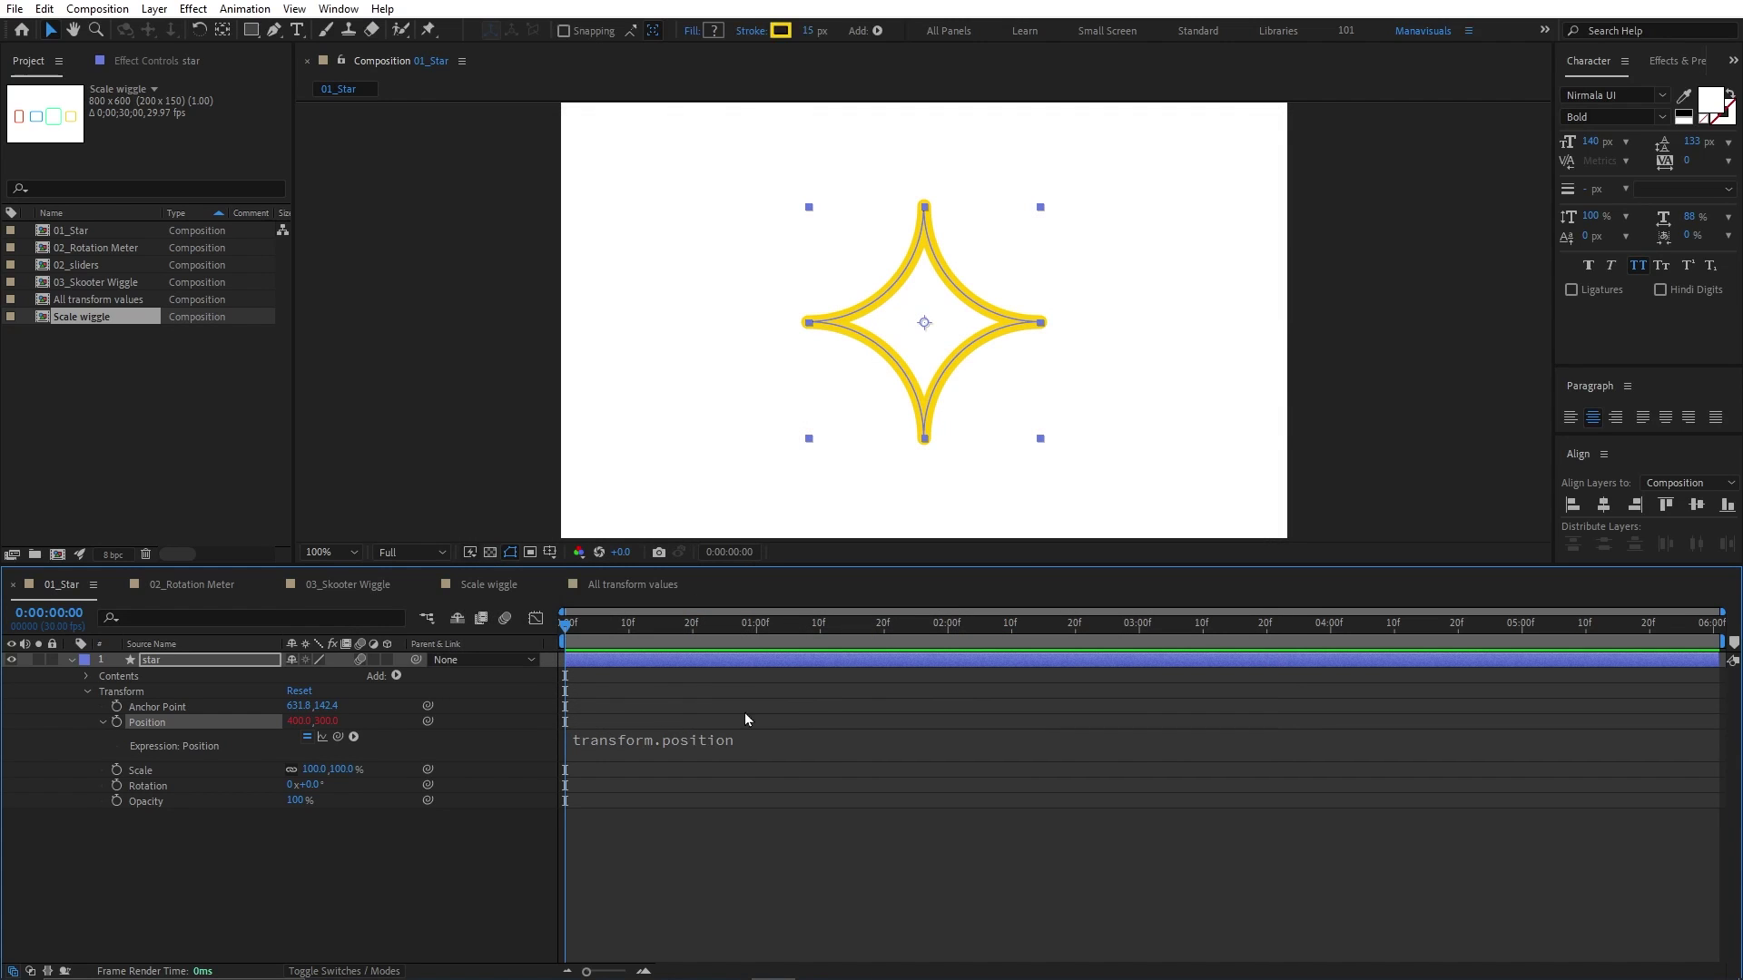
Step: Replace the star's Position expression text with wiggle(1,50) and preview the drifting star
left_click(679, 745)
left_click(679, 744)
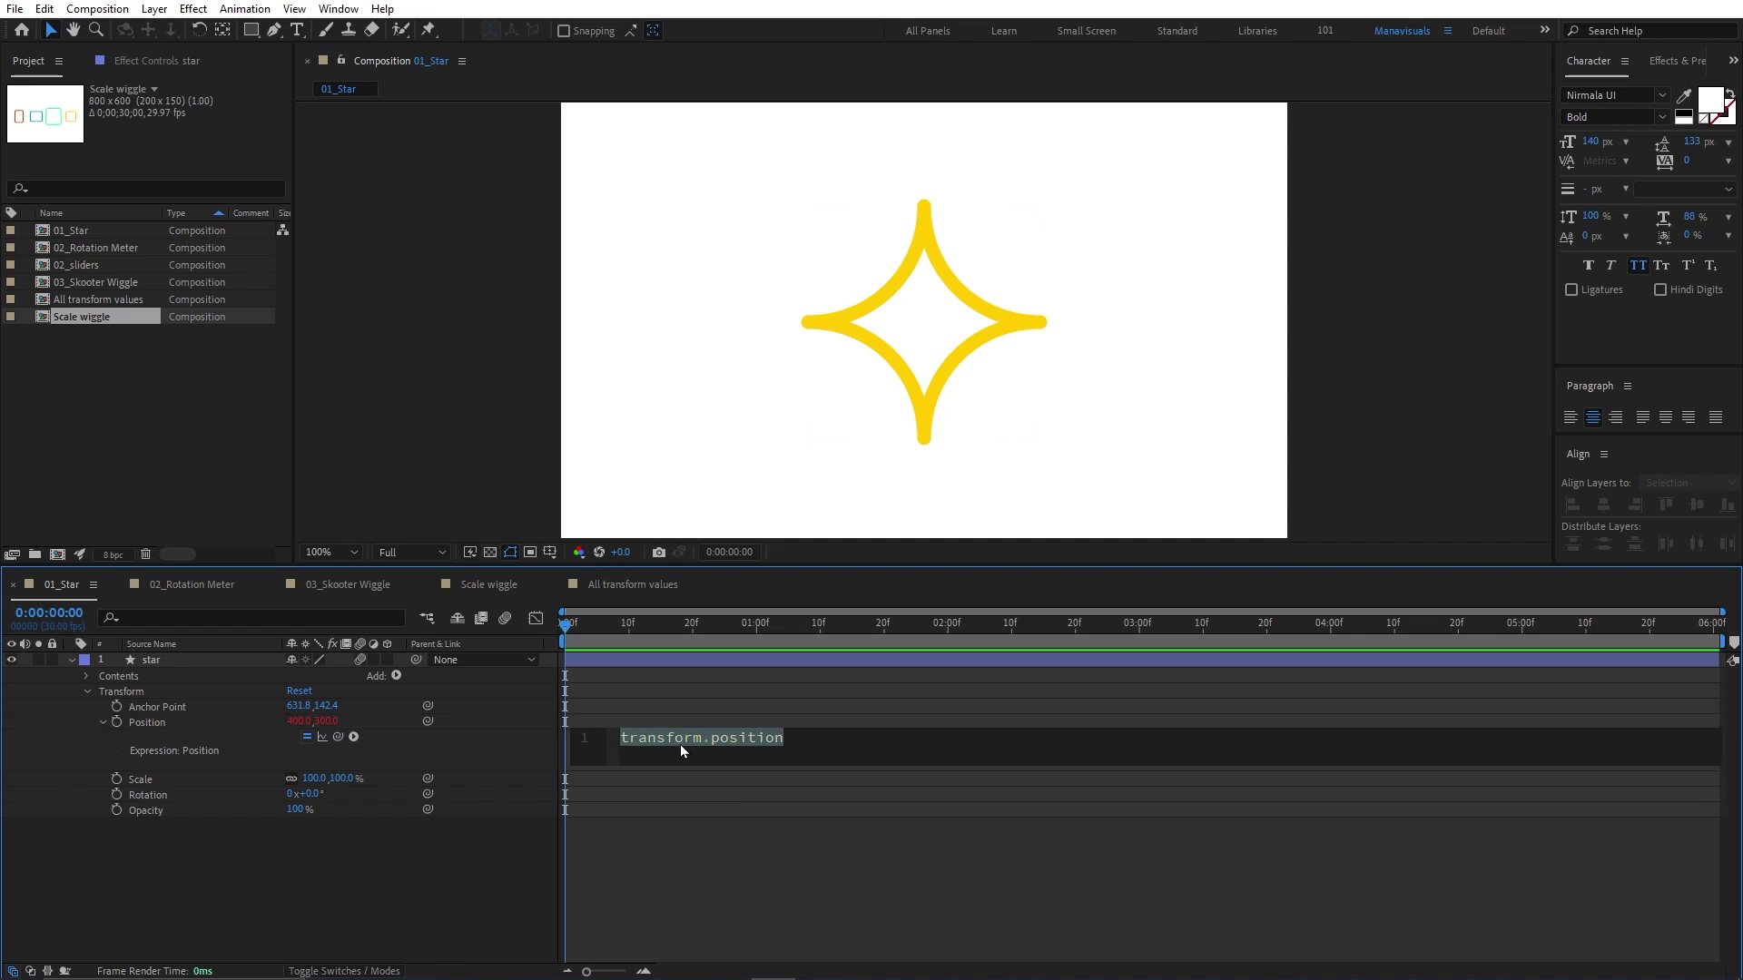
type("wiggle()")
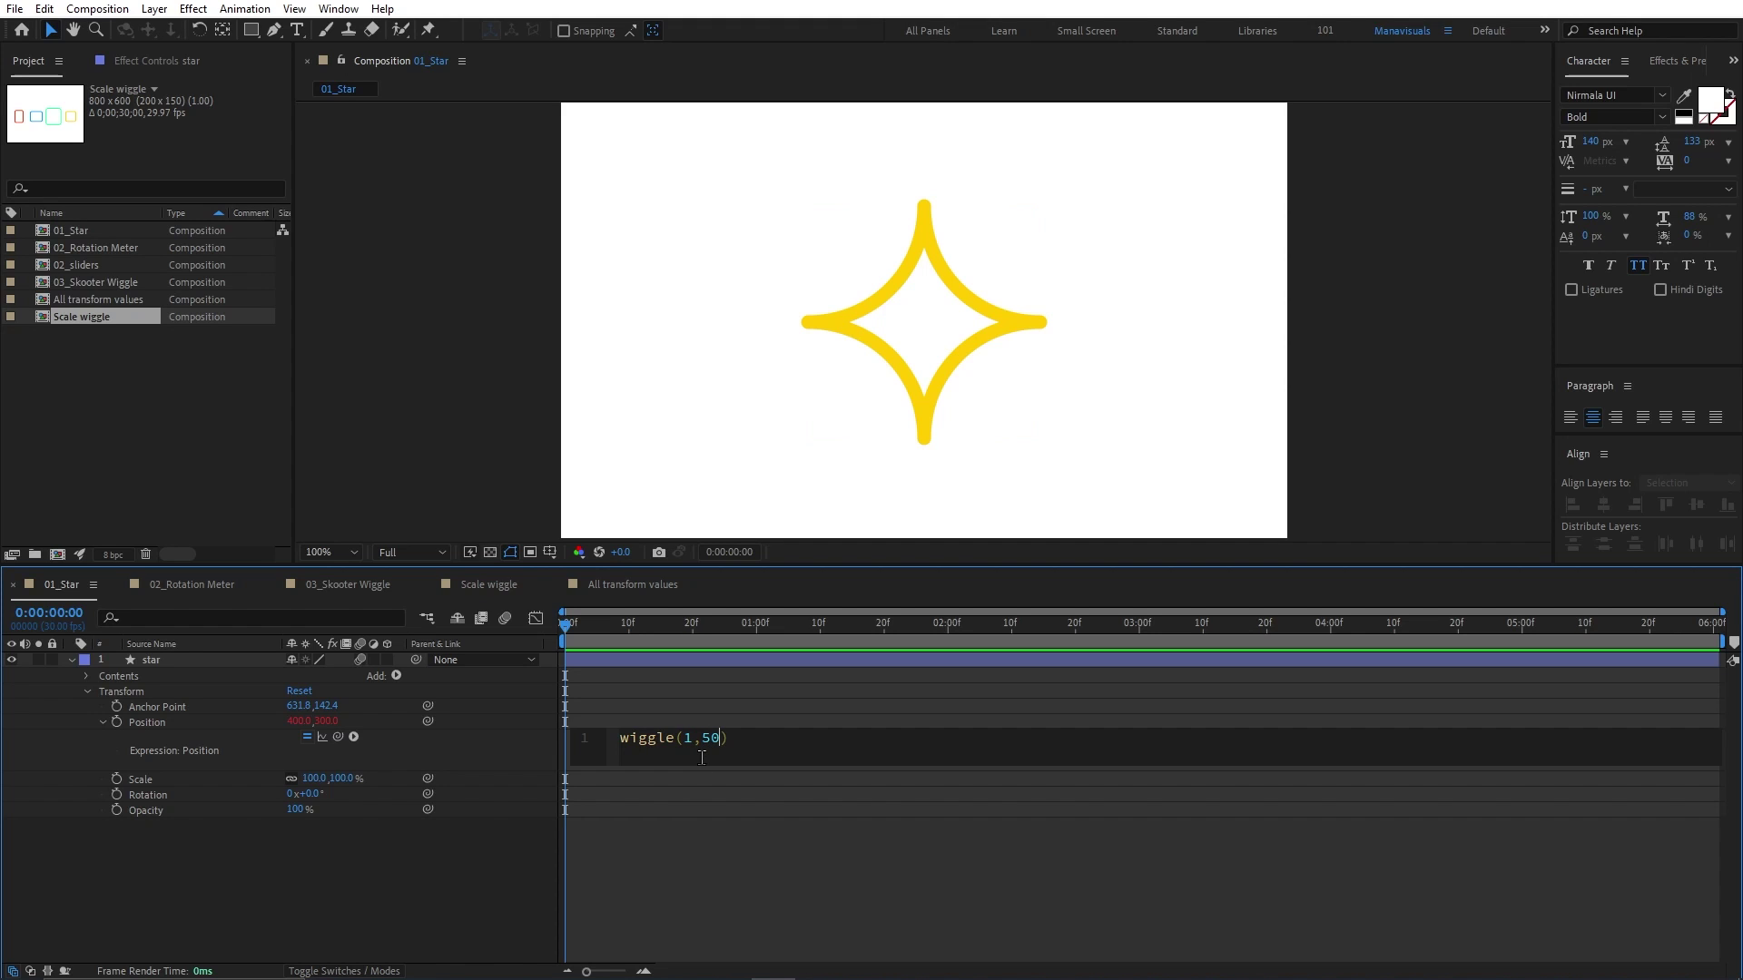
left_click(566, 624)
key("space")
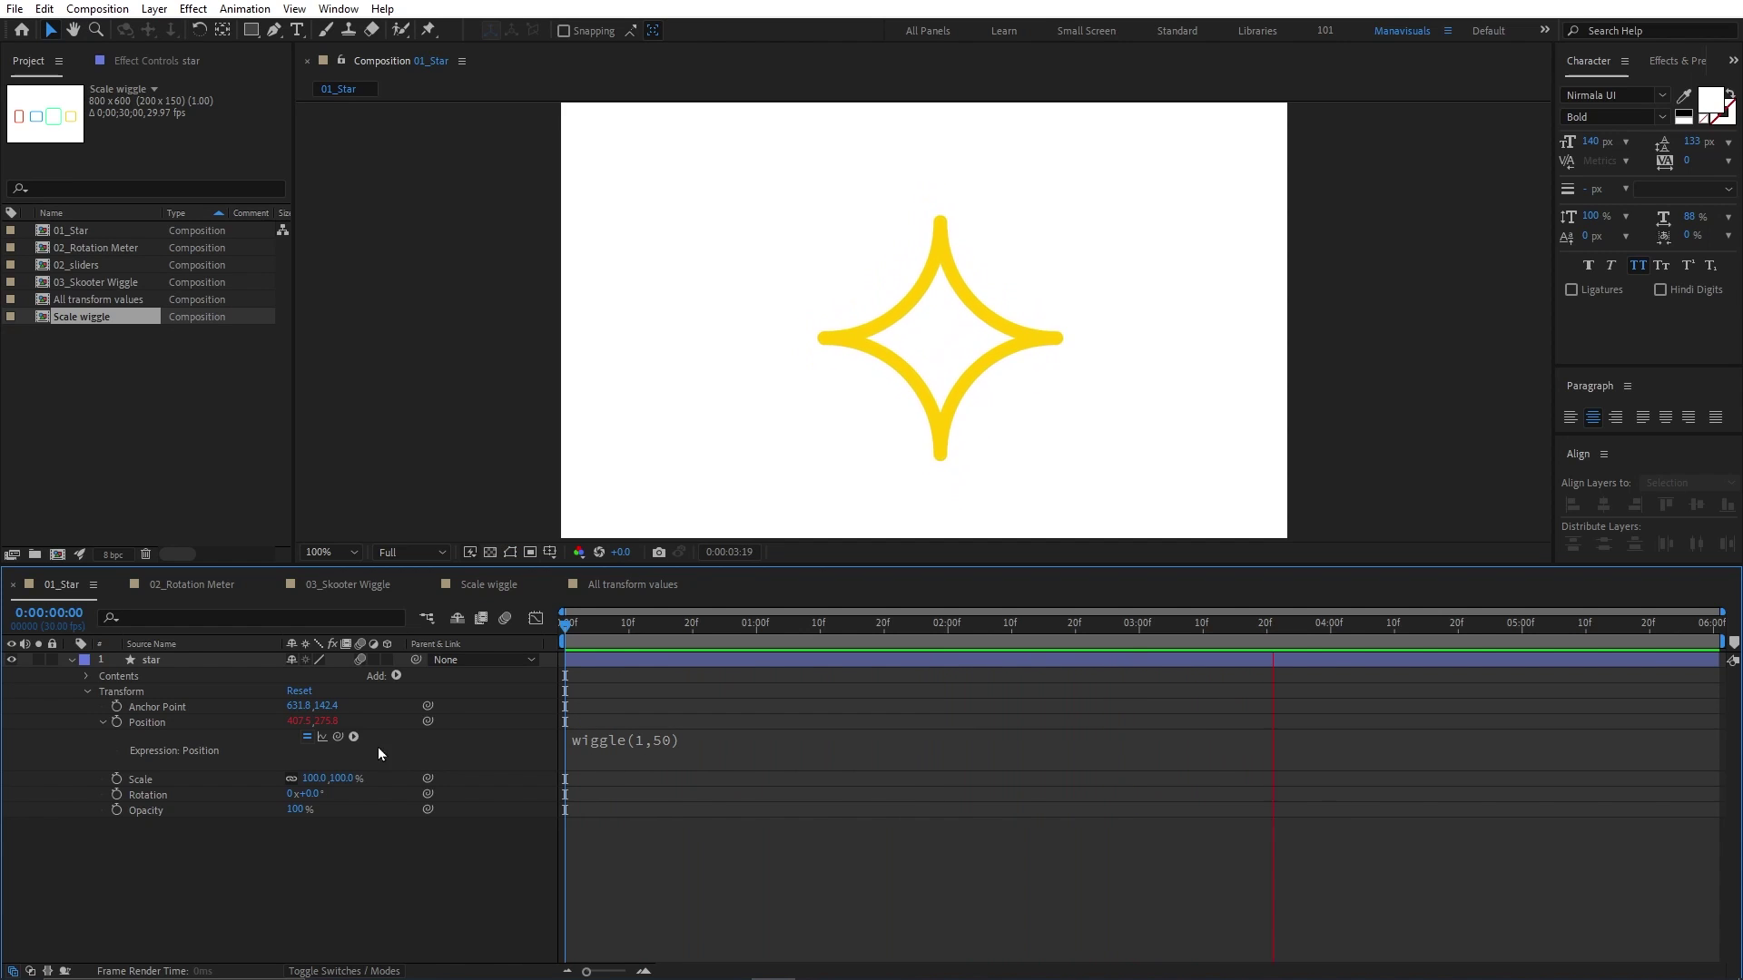
right_click(155, 722)
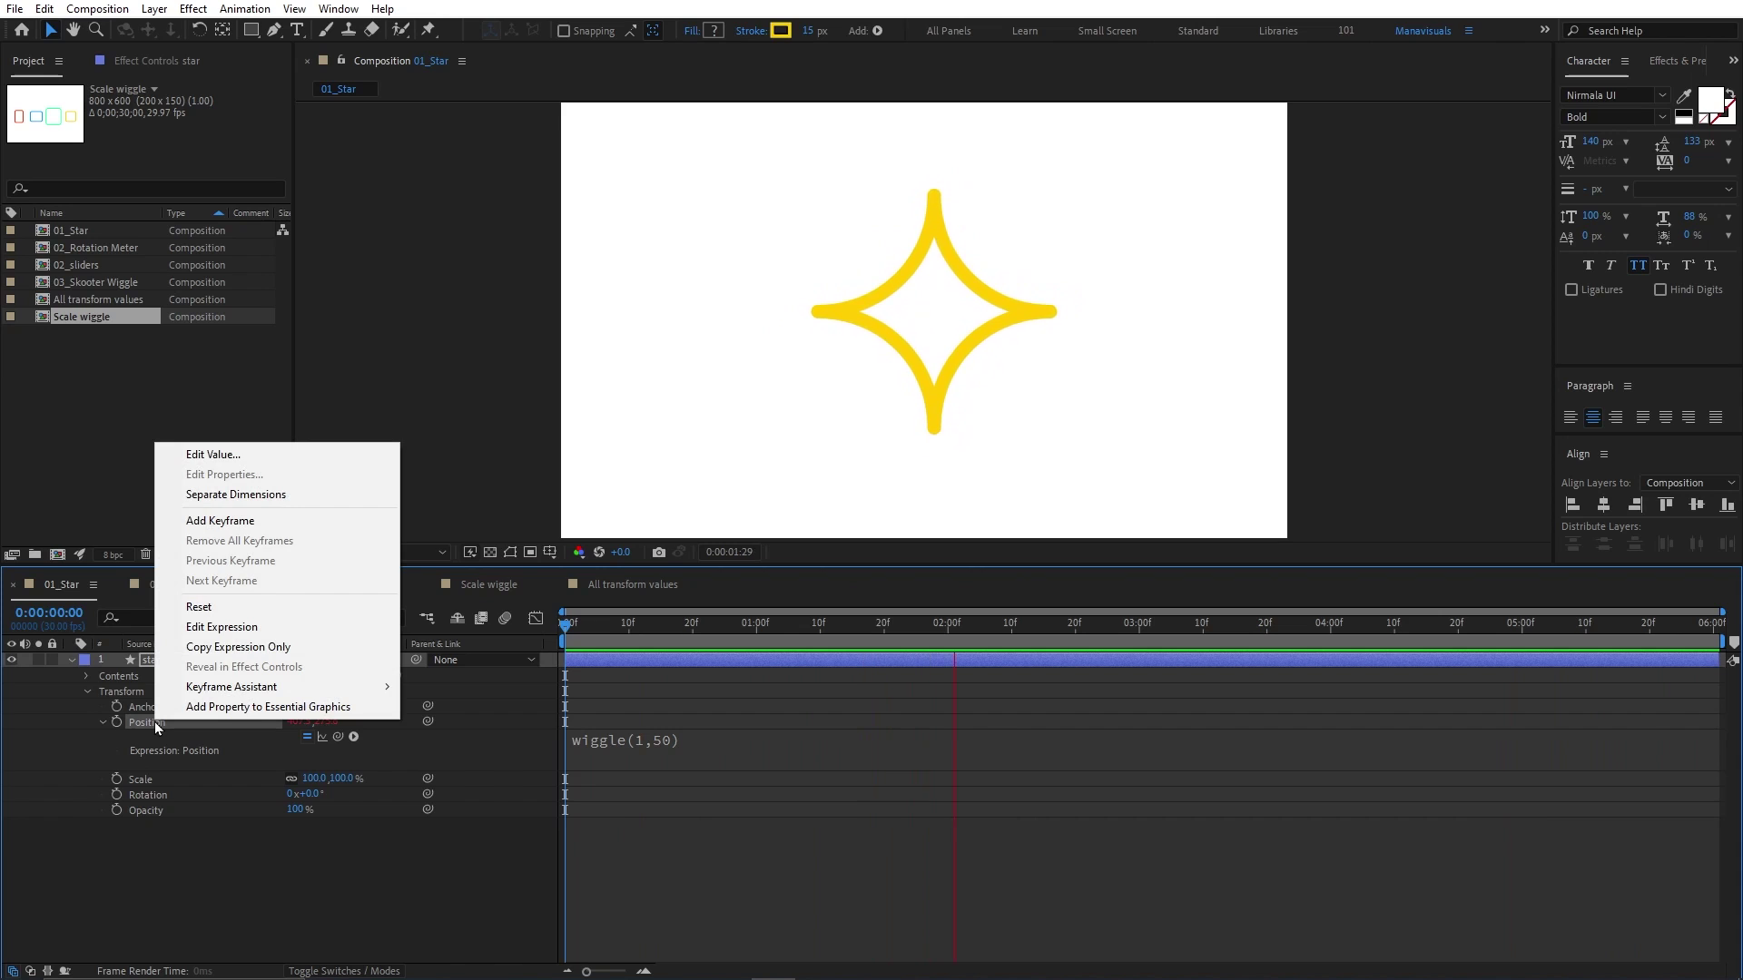
left_click(209, 652)
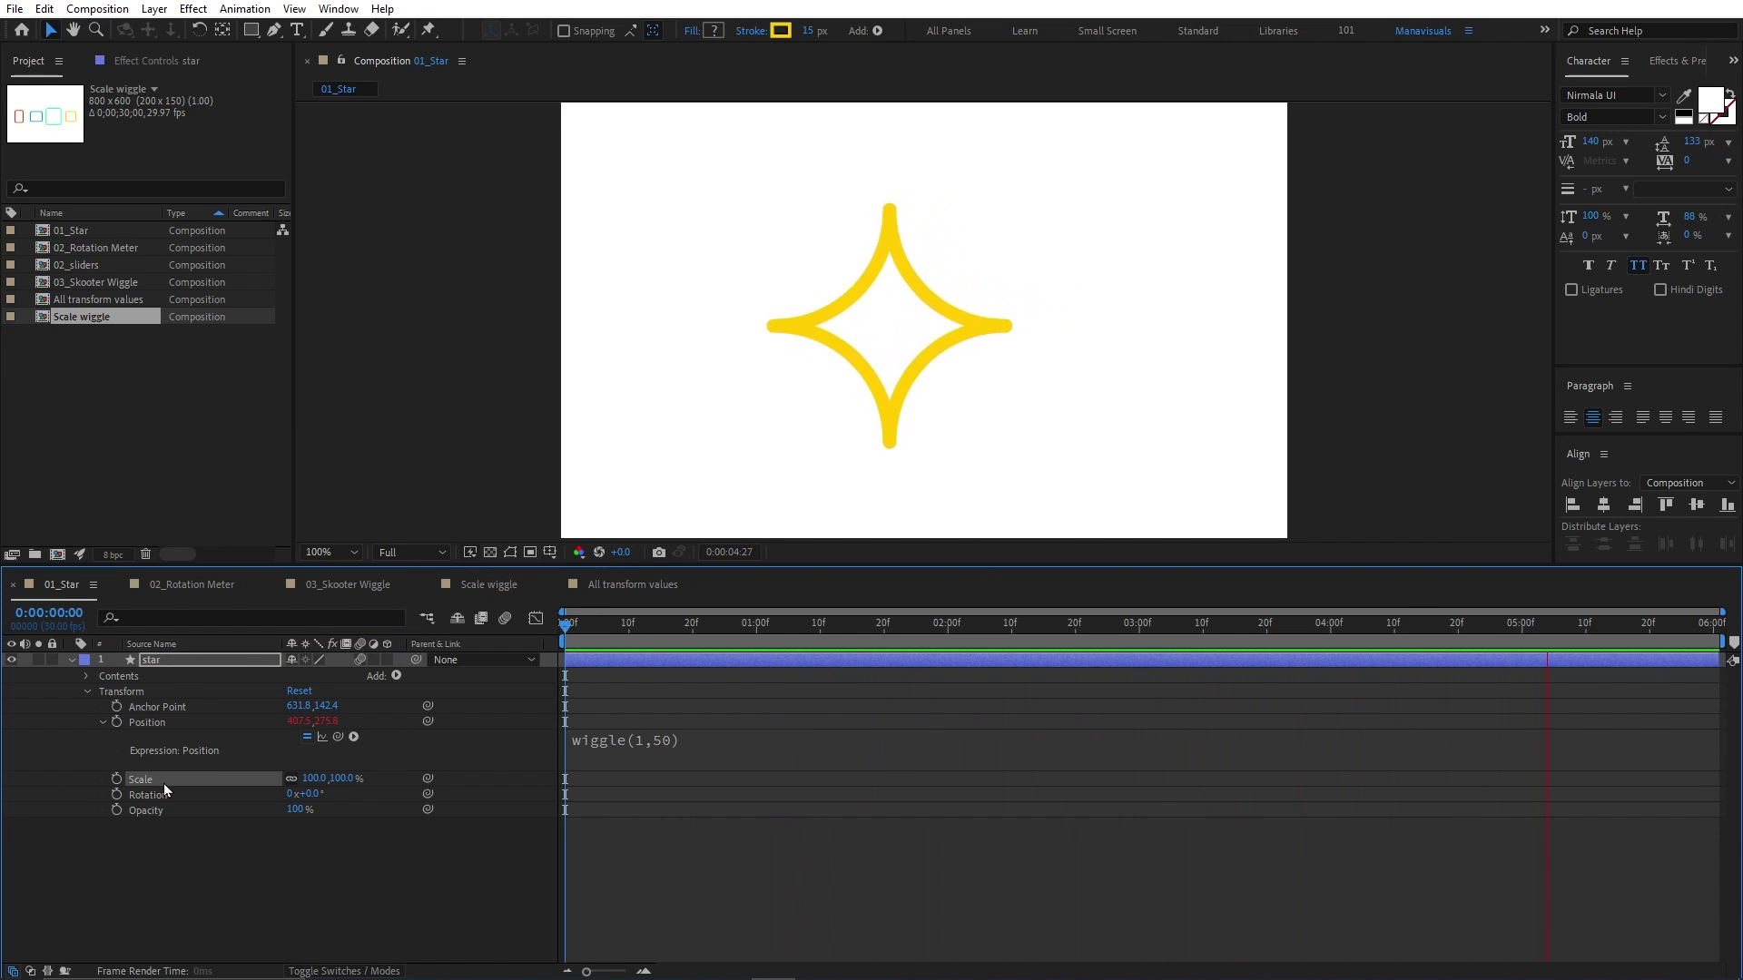
key("ctrl+v")
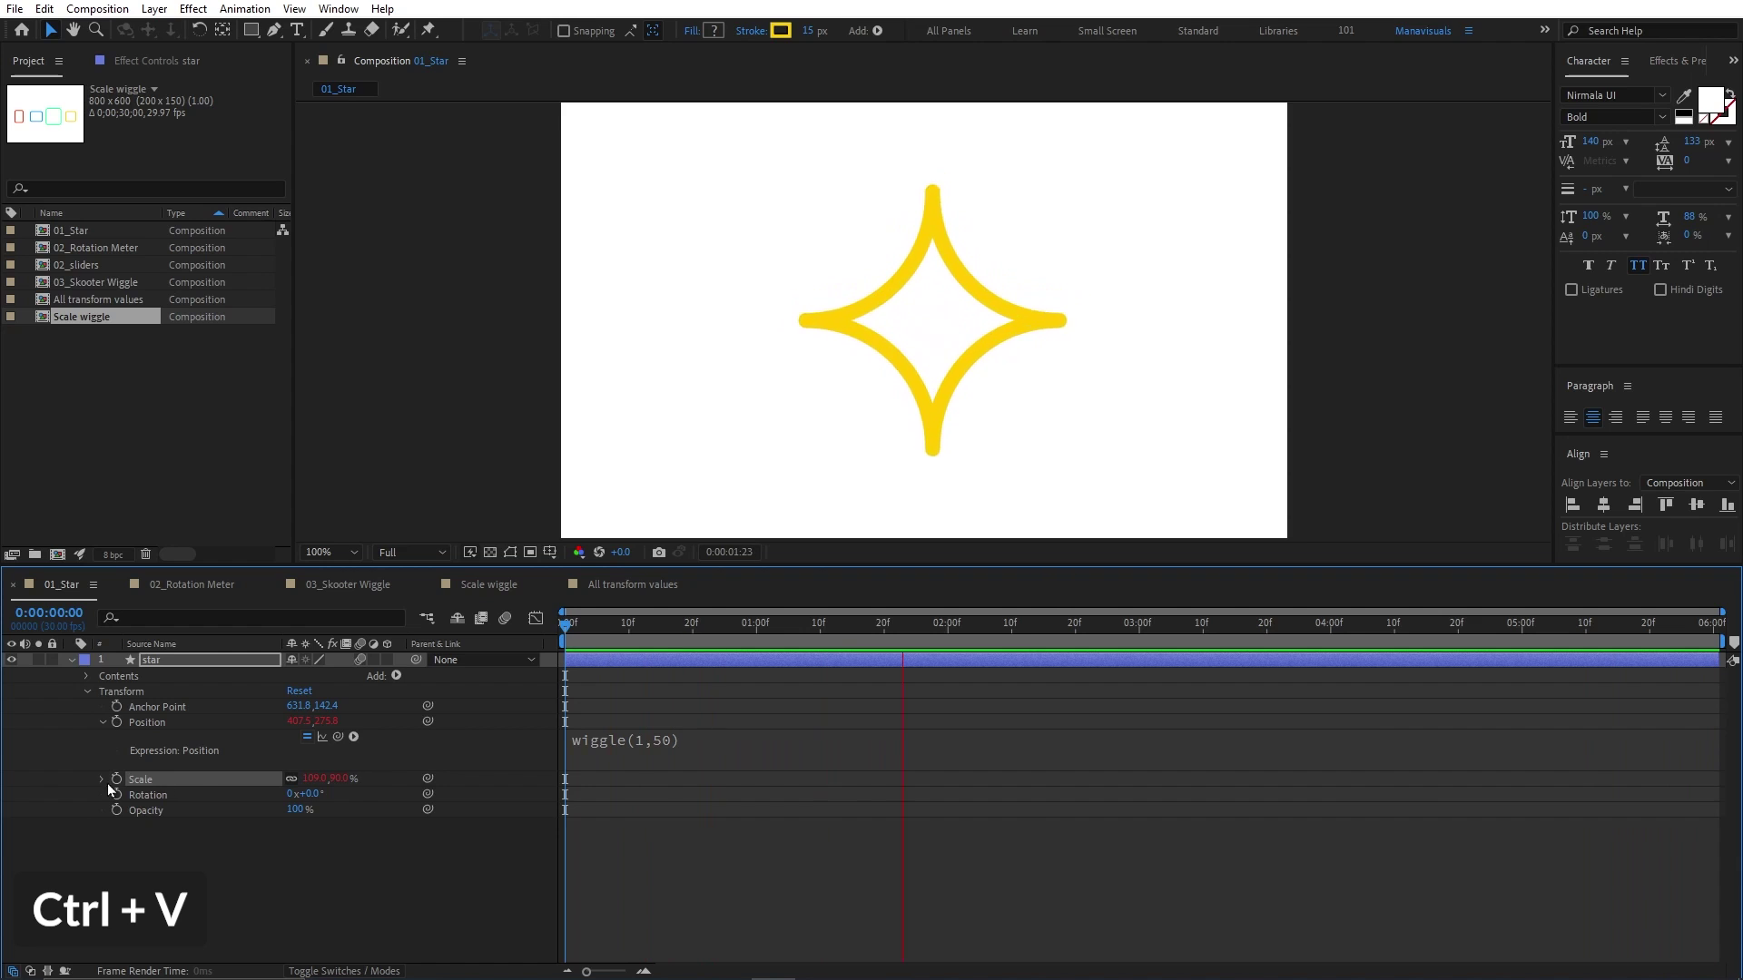
left_click(173, 836)
key("ctrl+v")
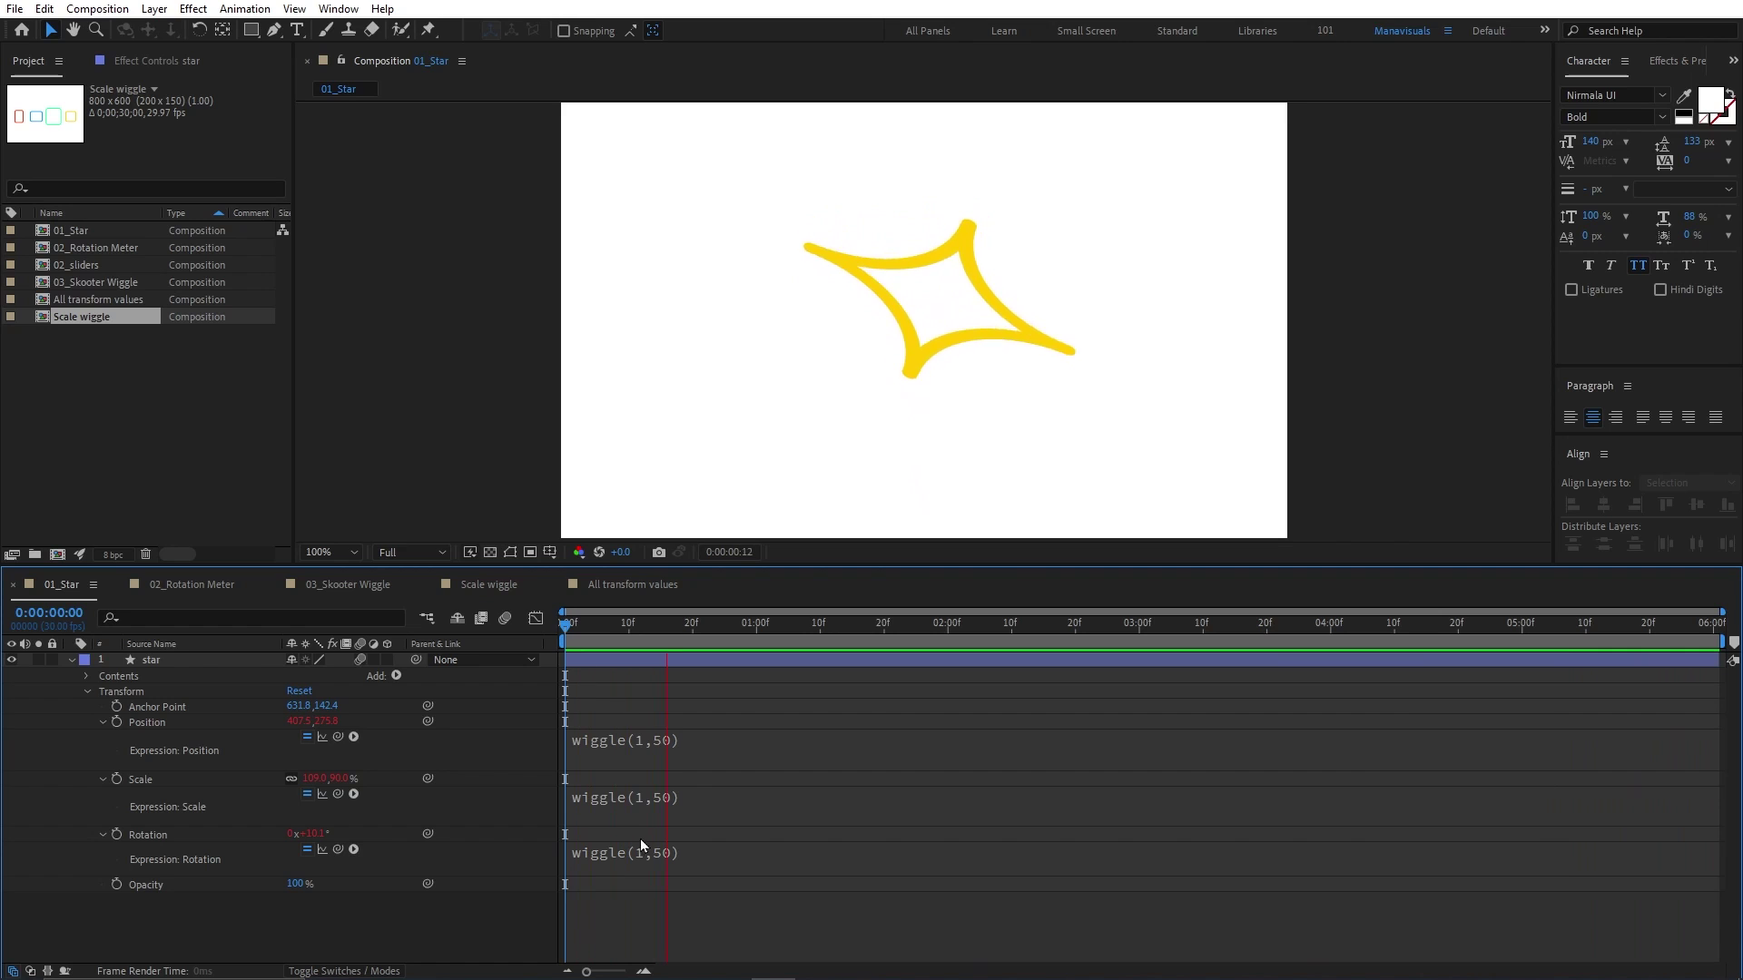
left_click(640, 798)
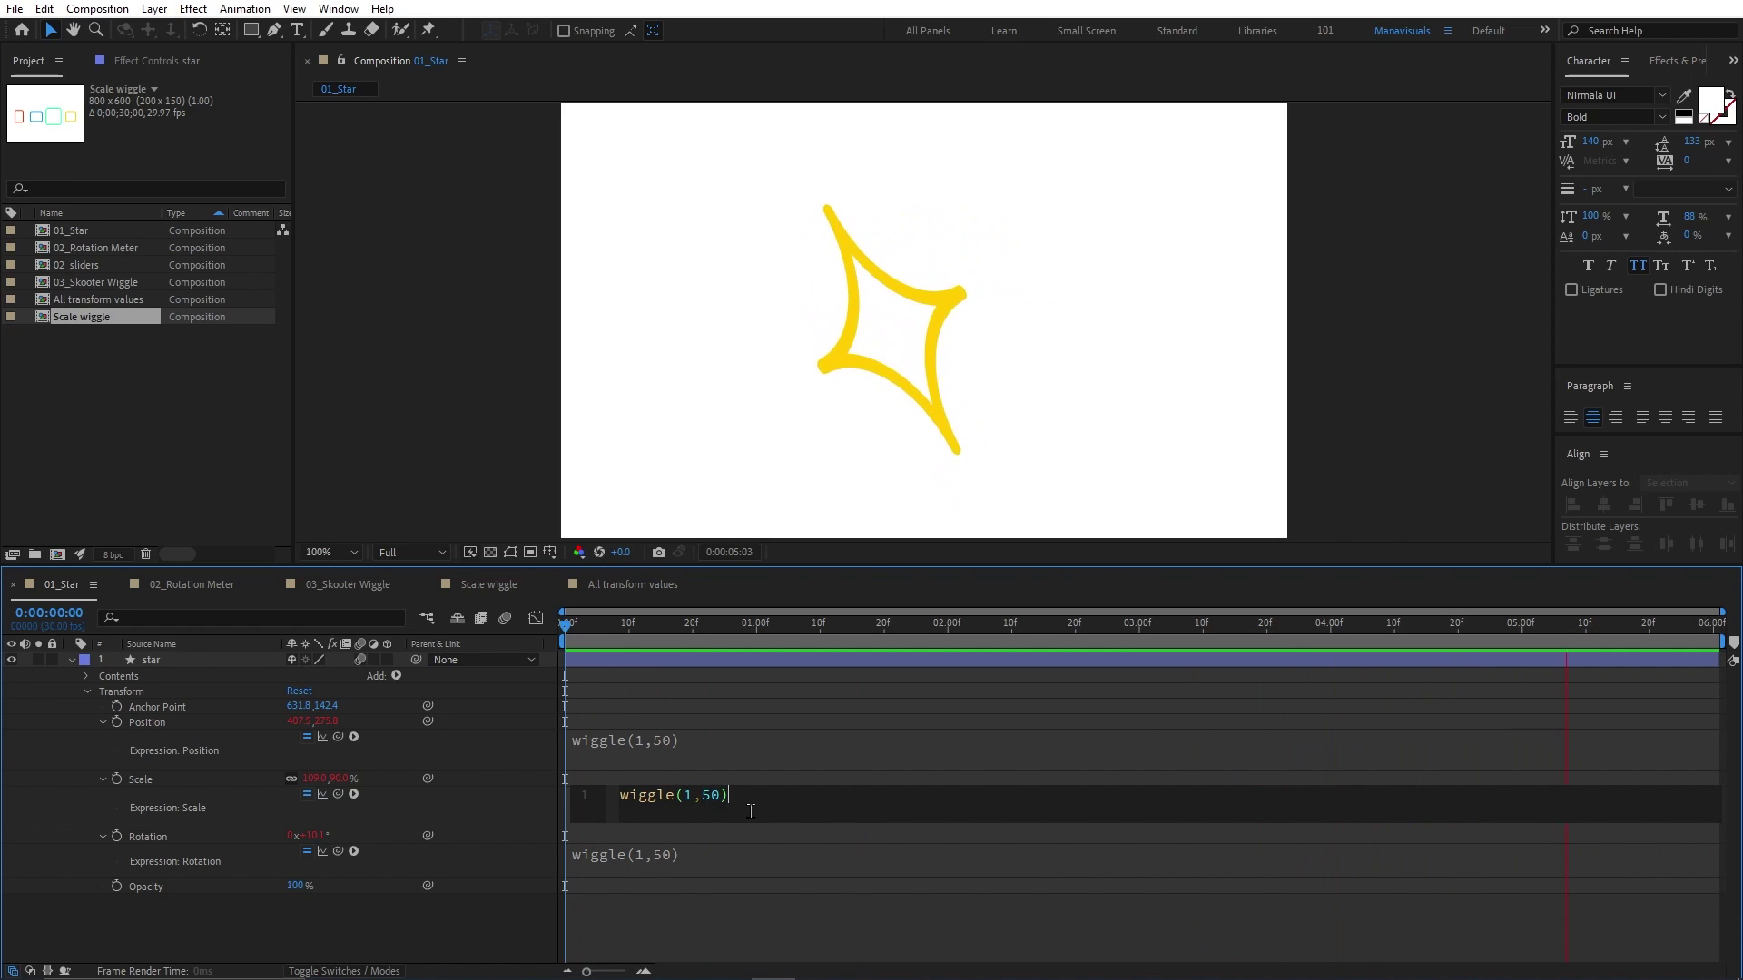
left_click(585, 895)
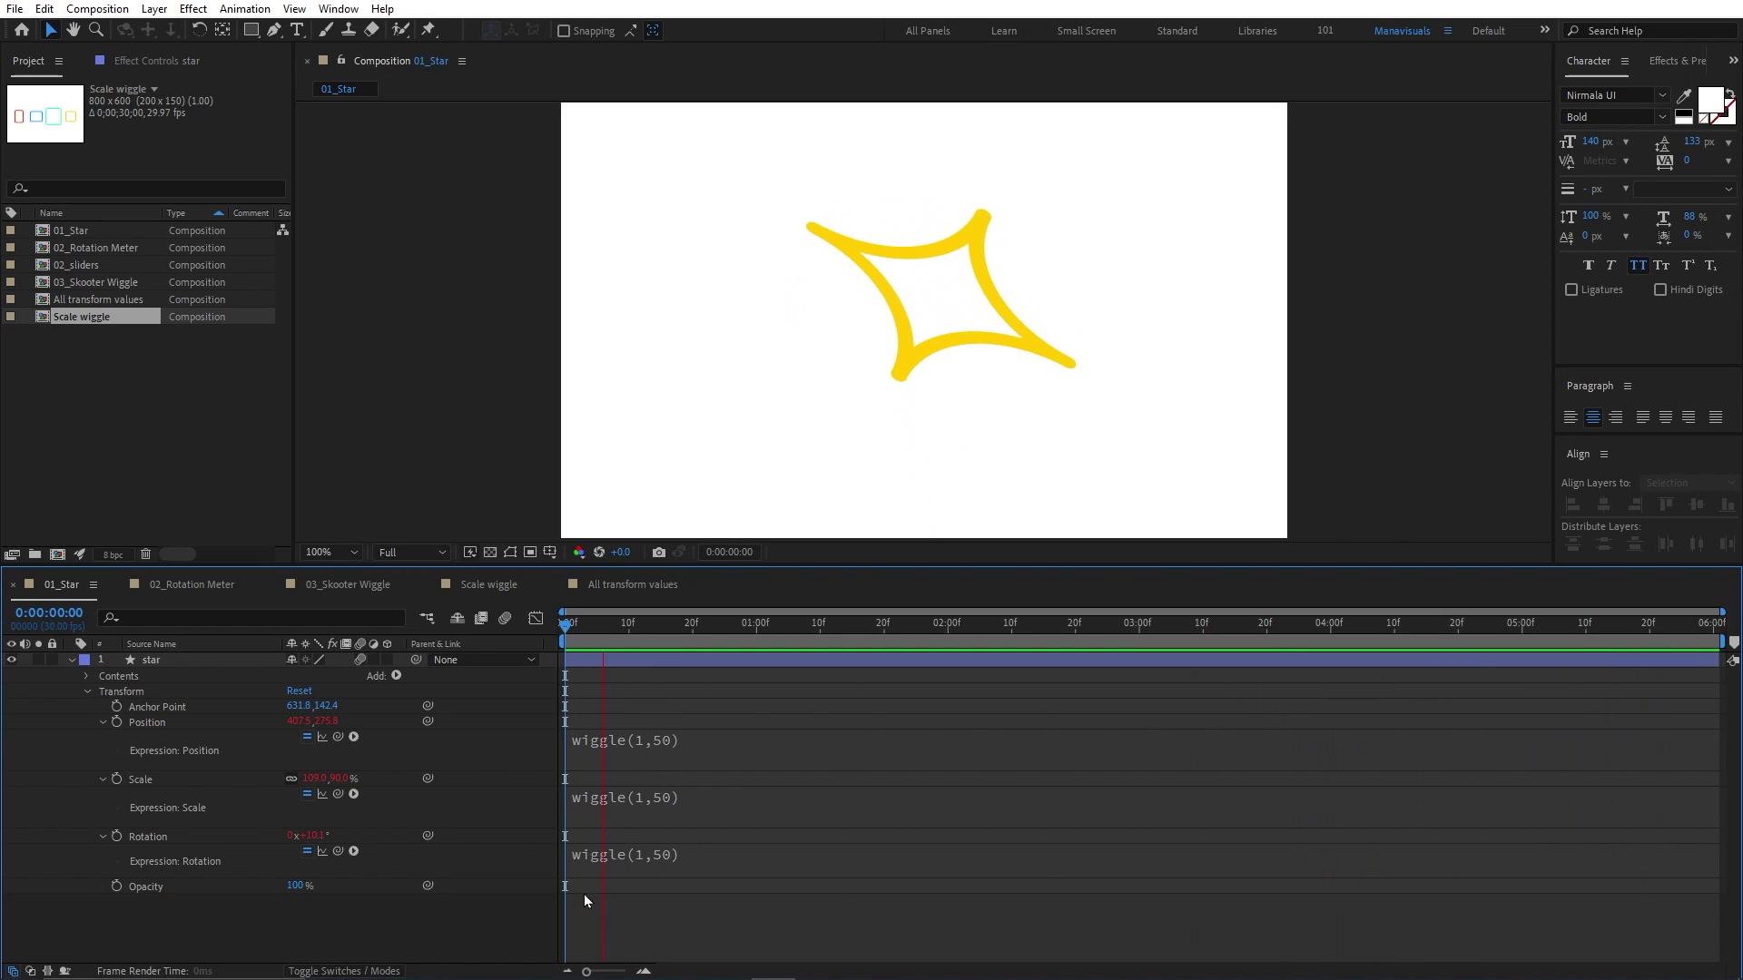
left_click(116, 837, "alt")
left_click(116, 779, "alt")
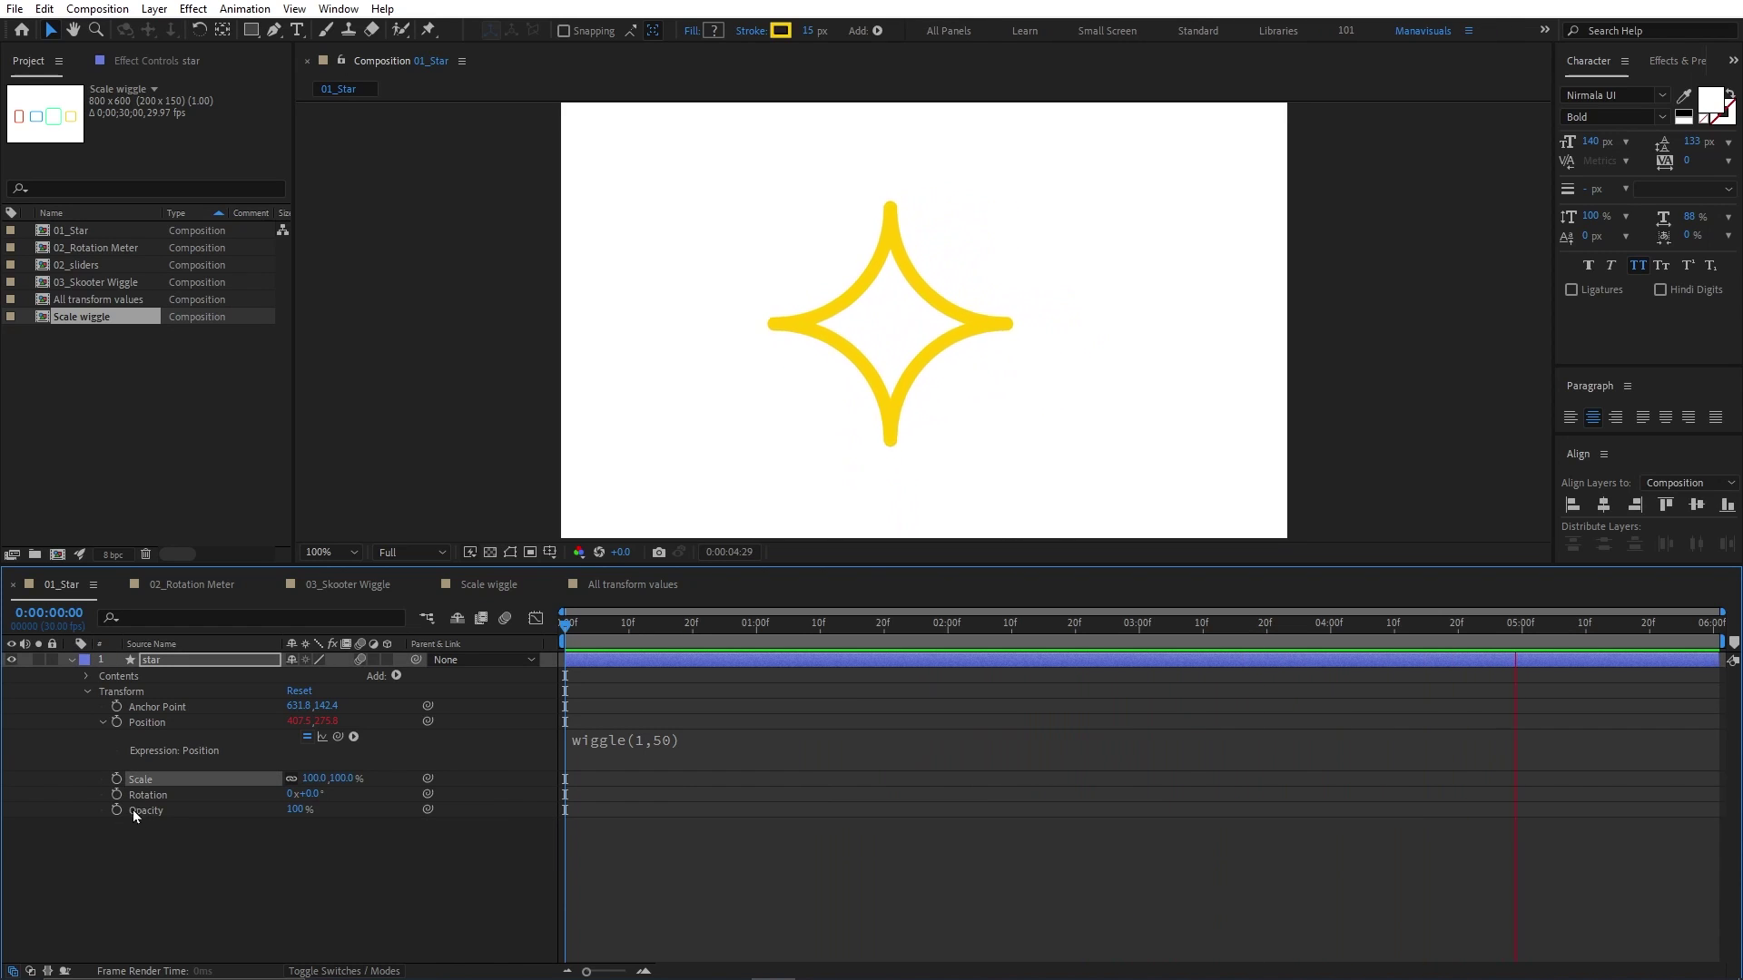
left_click(166, 659)
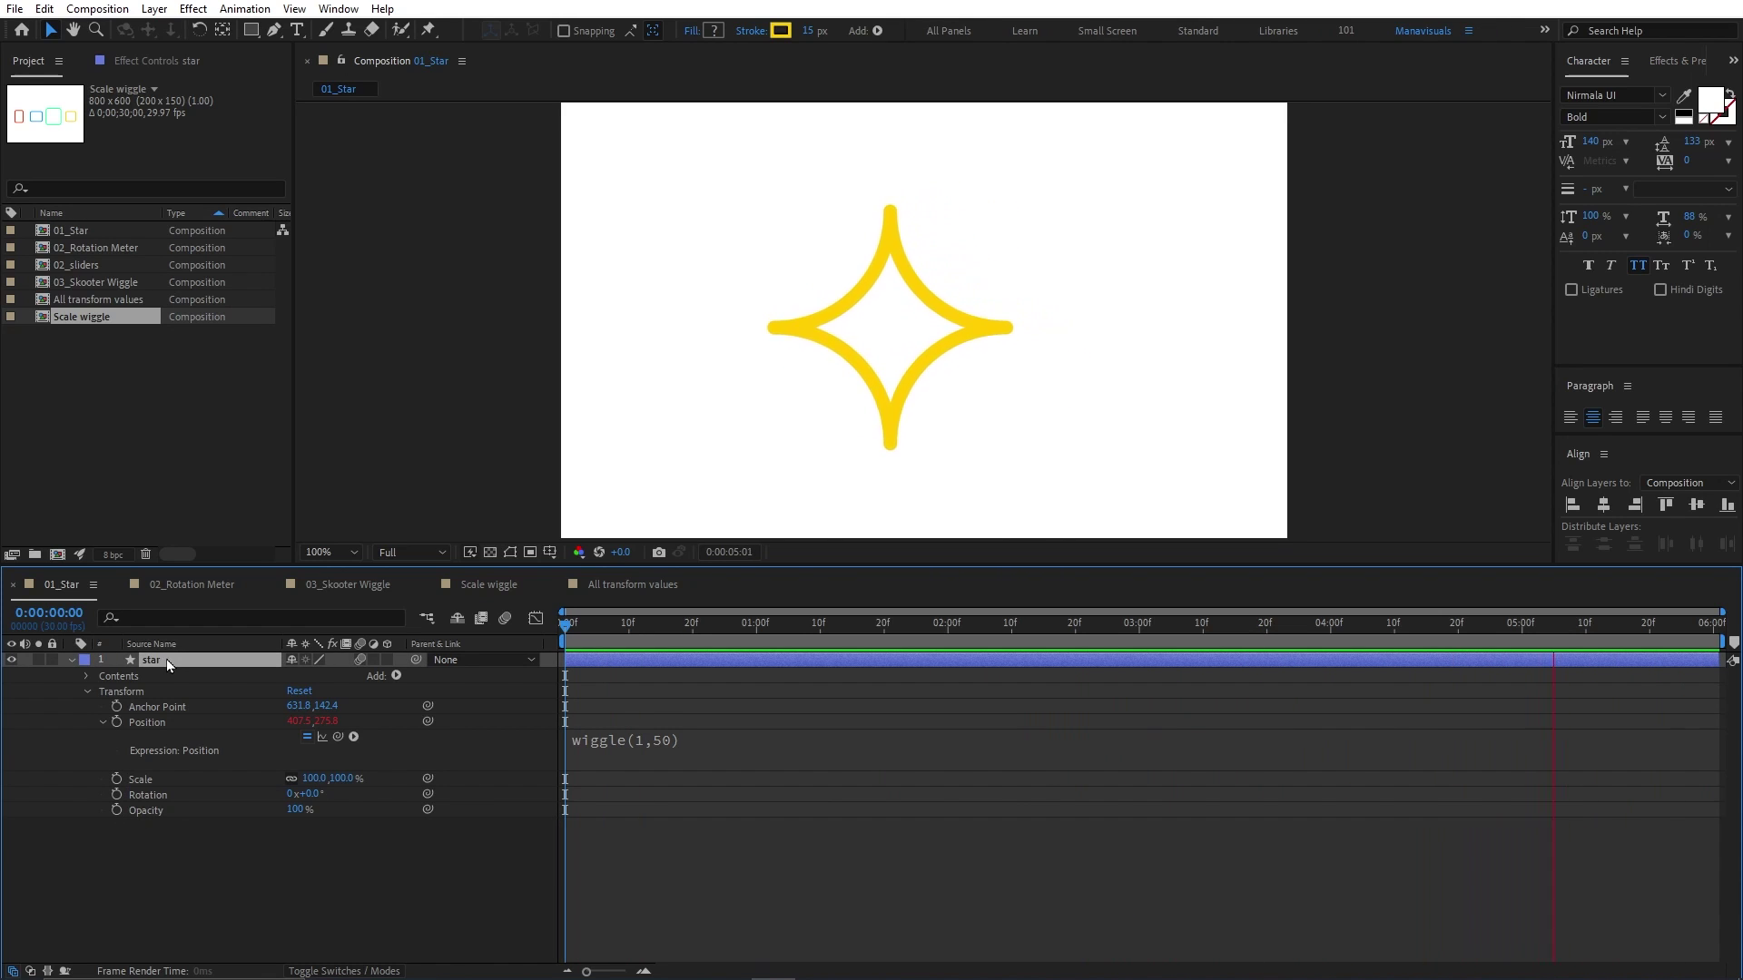
Step: Change the wiggle frequency in the star's Position expression from 1 to 2
key("p")
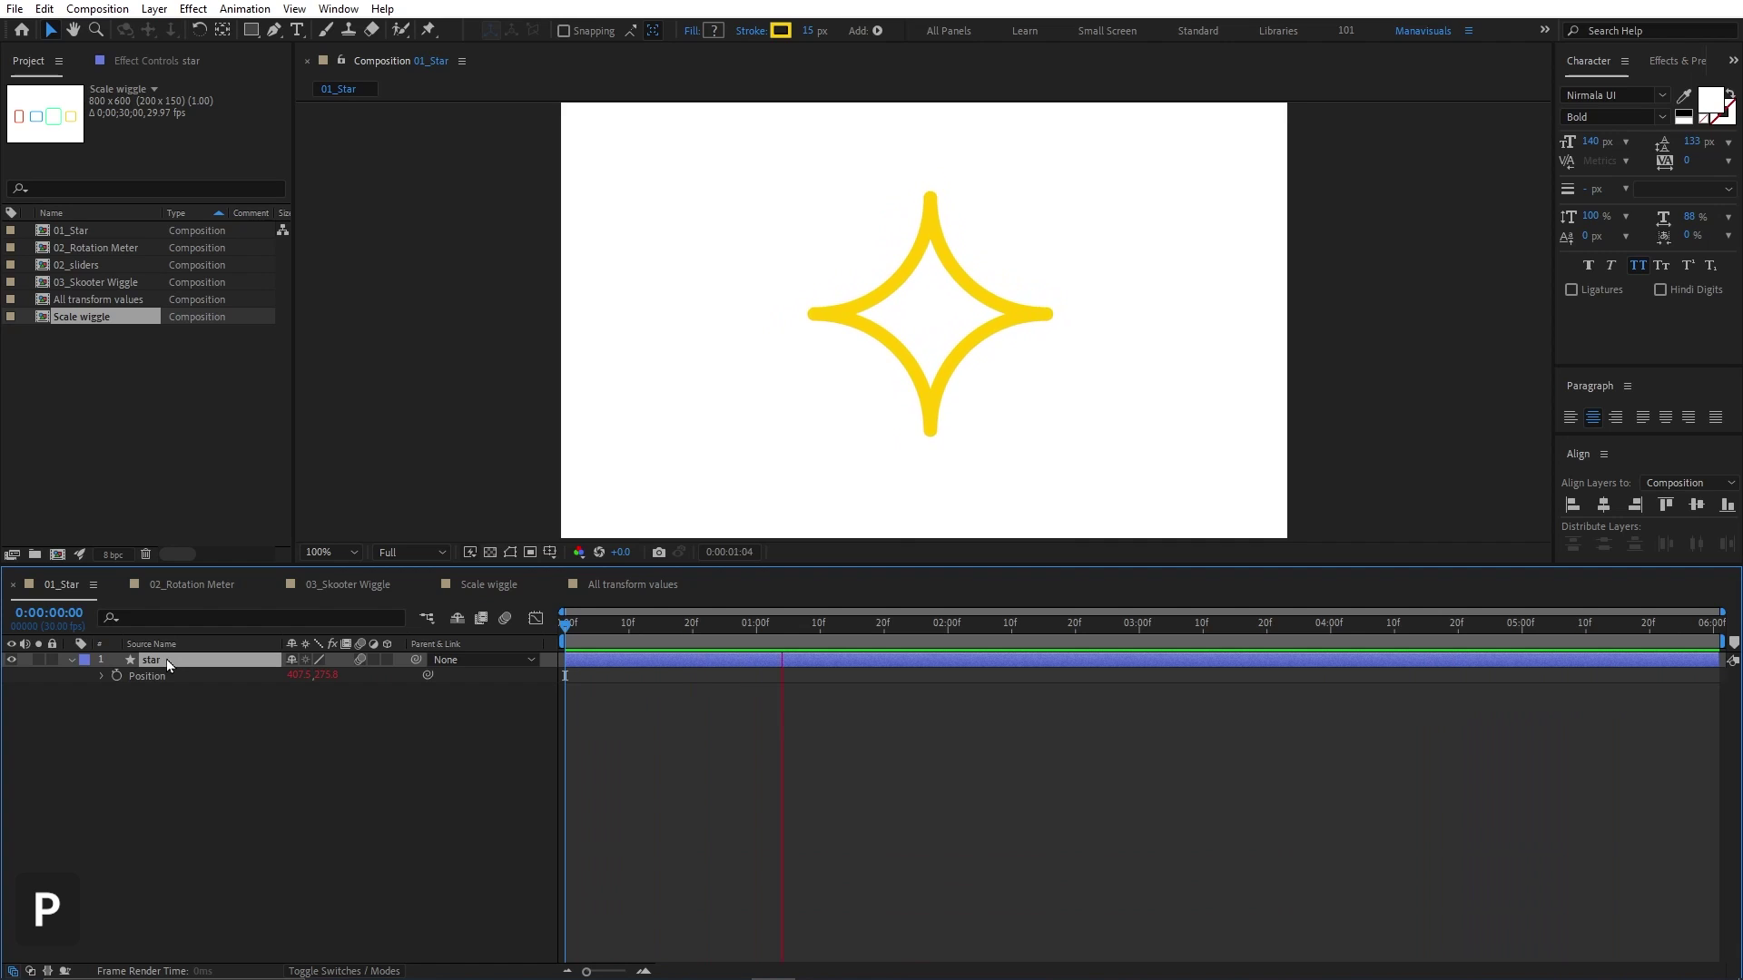
left_click(101, 677)
left_click(641, 695)
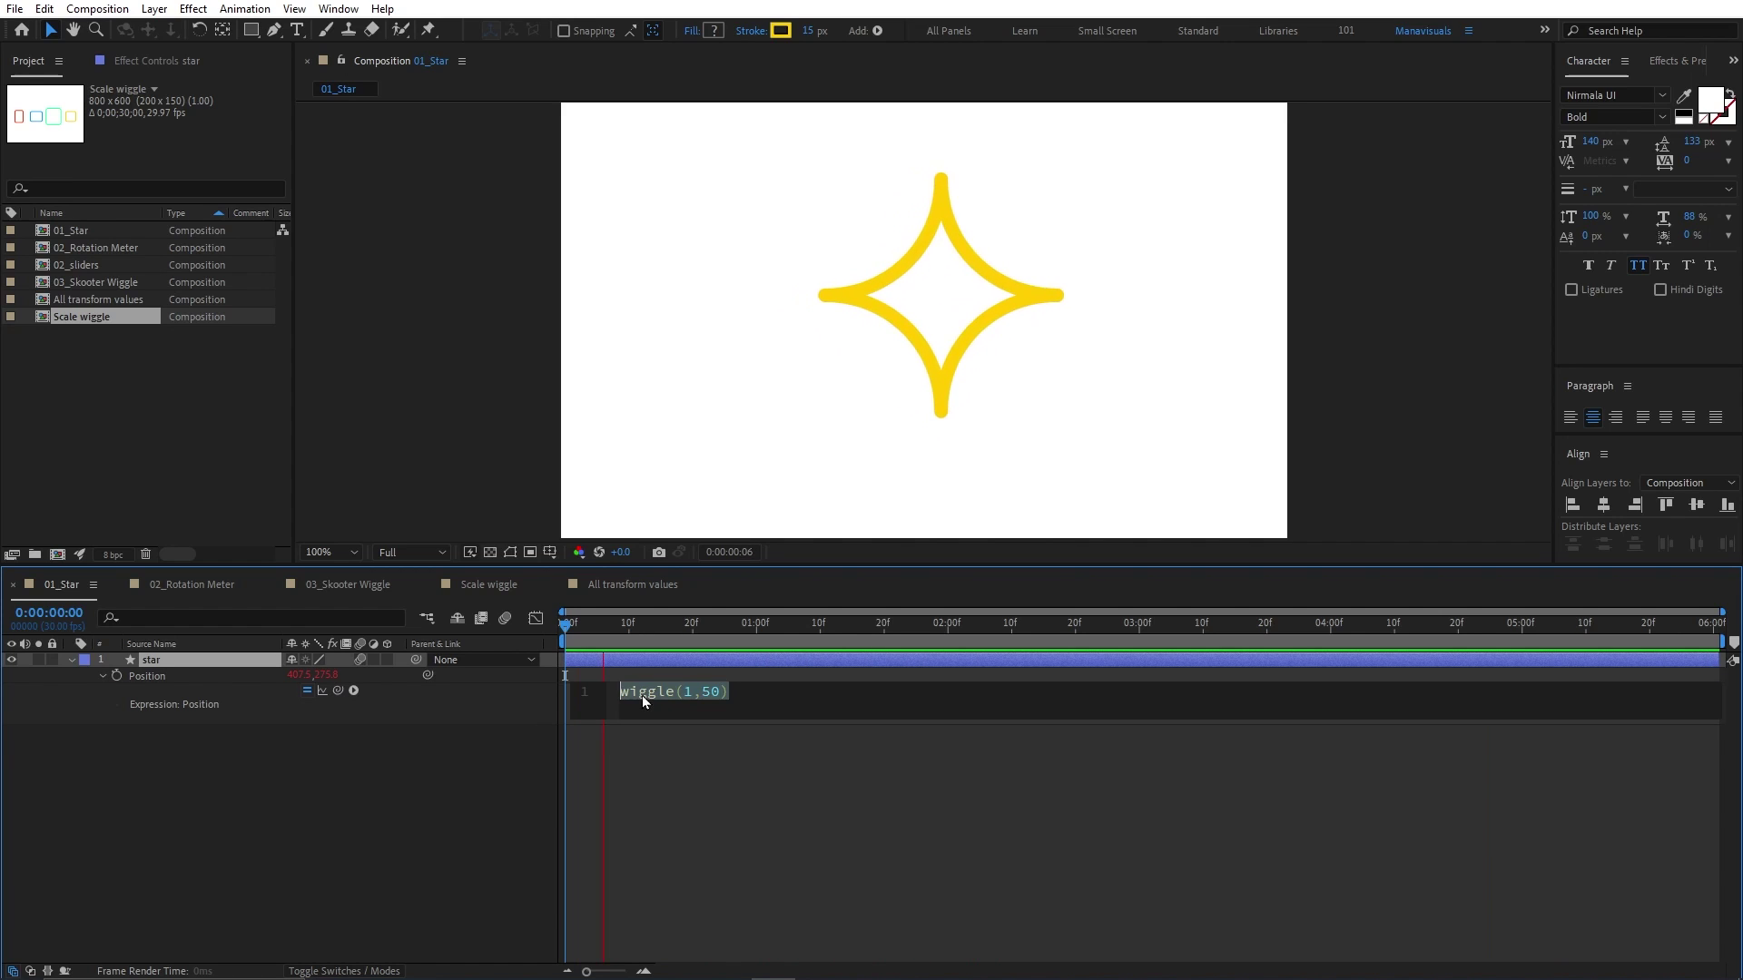
left_click_drag(674, 691, 628, 691)
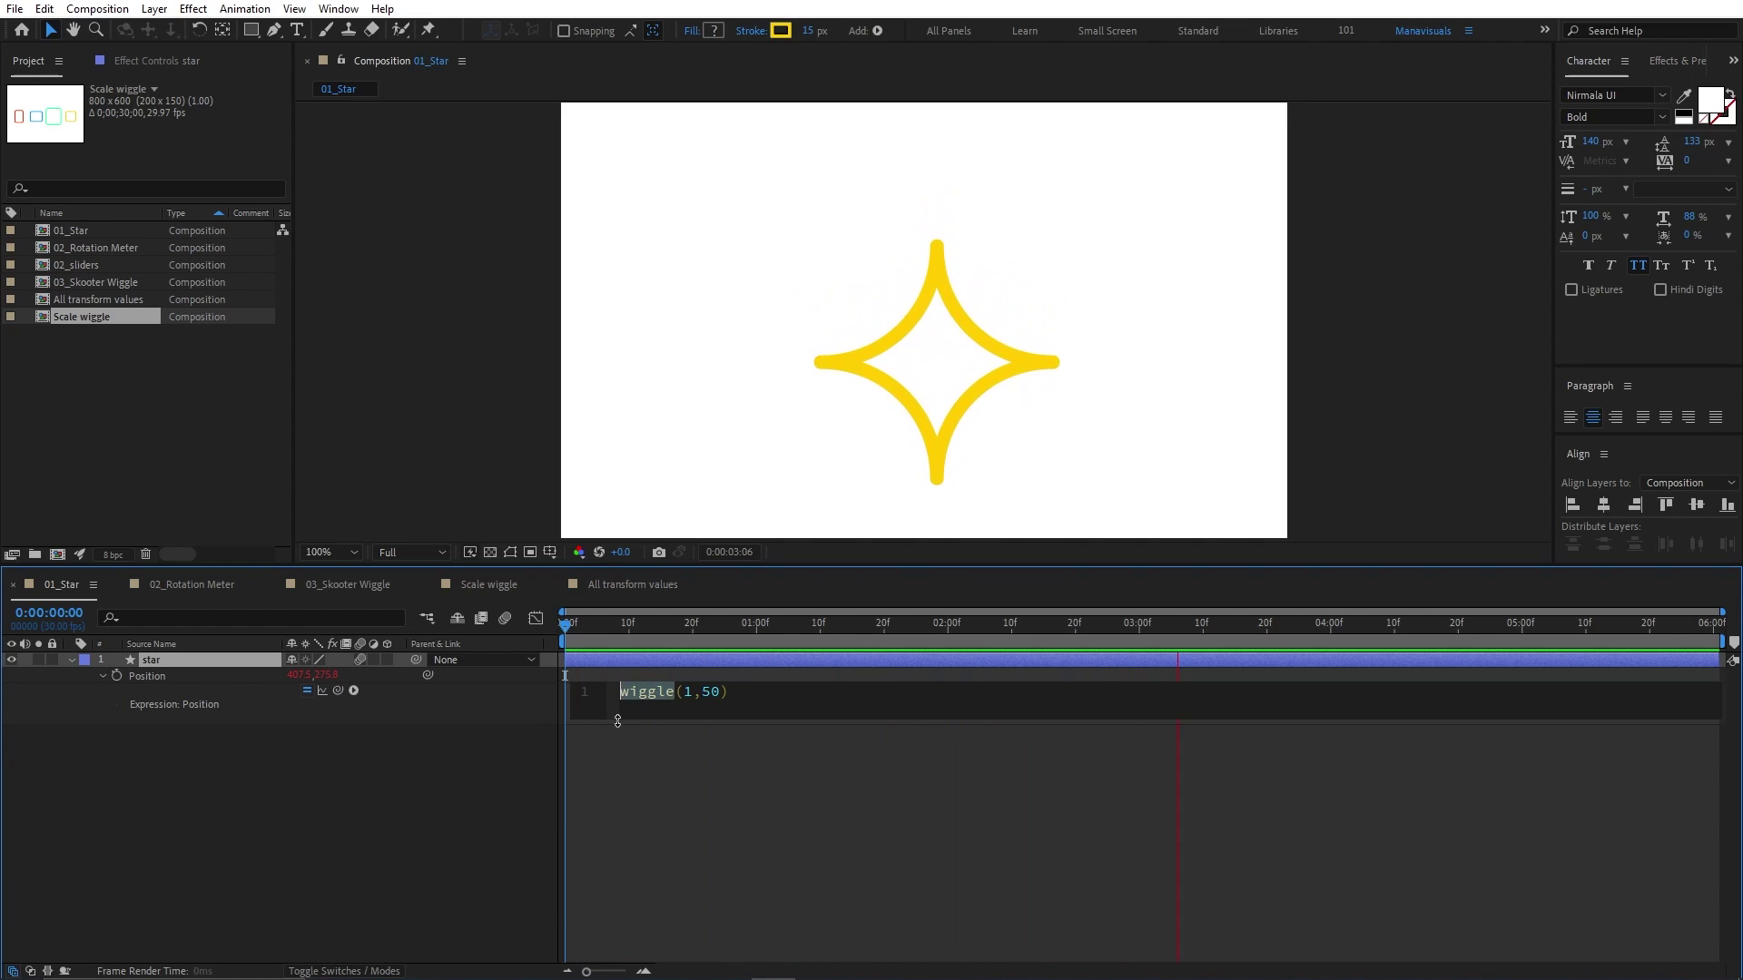
left_click(625, 716)
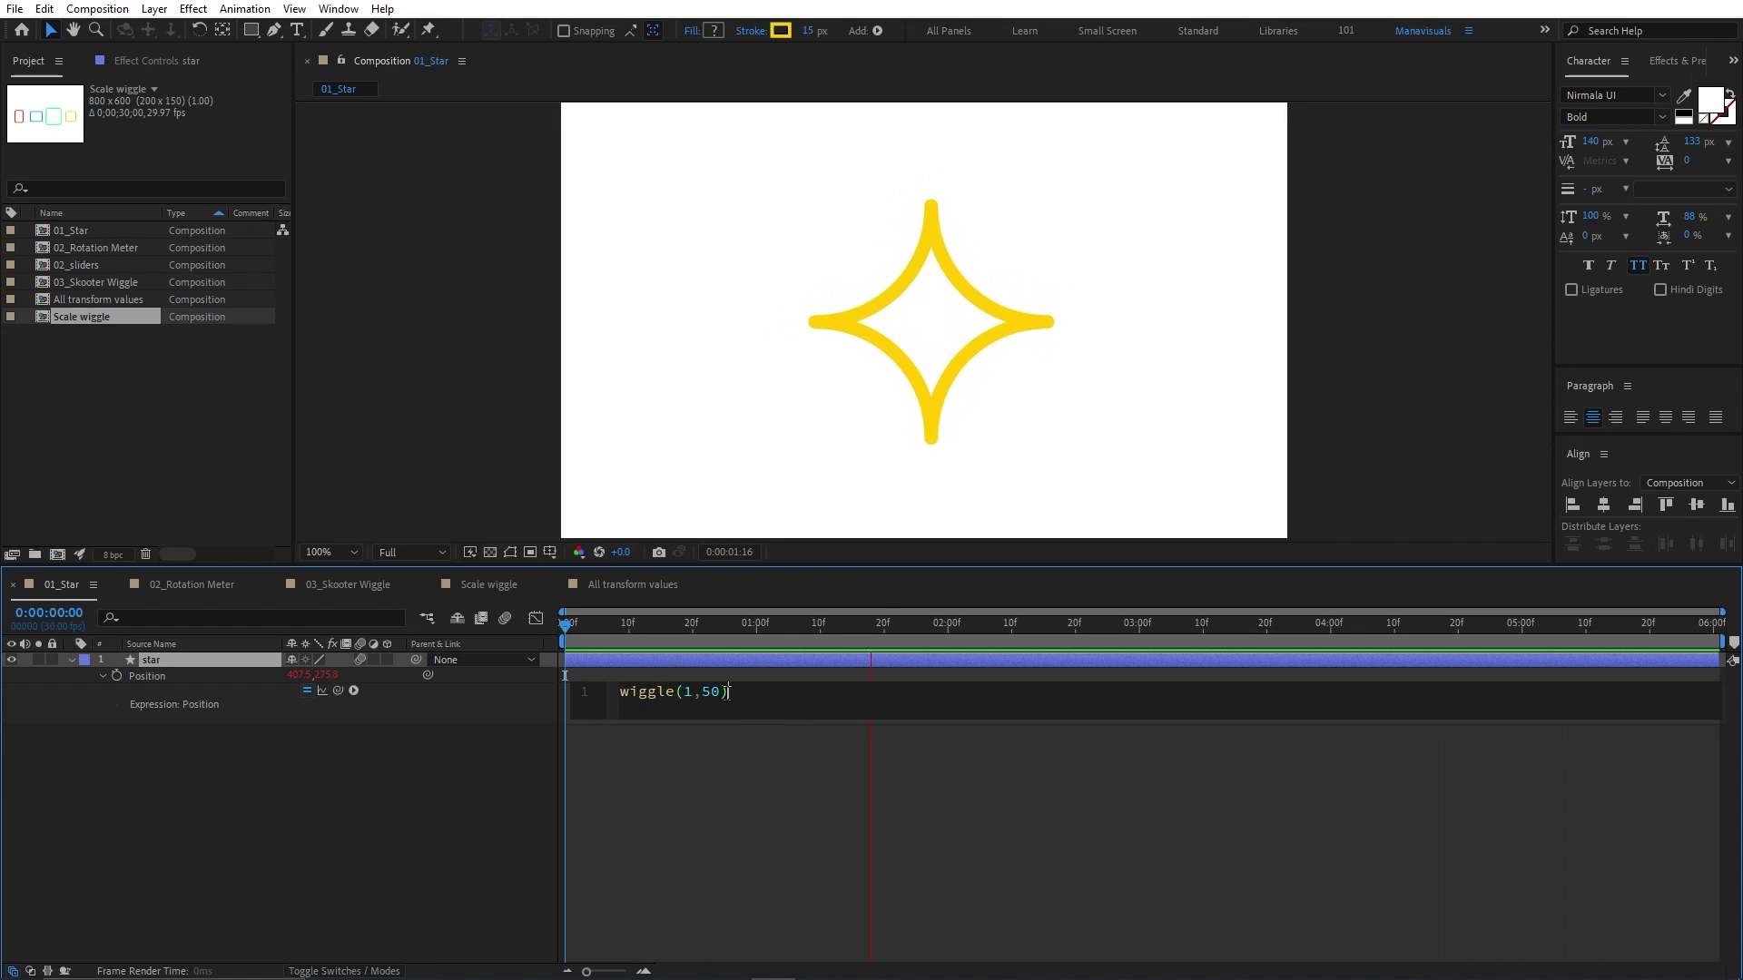
double_click(689, 692)
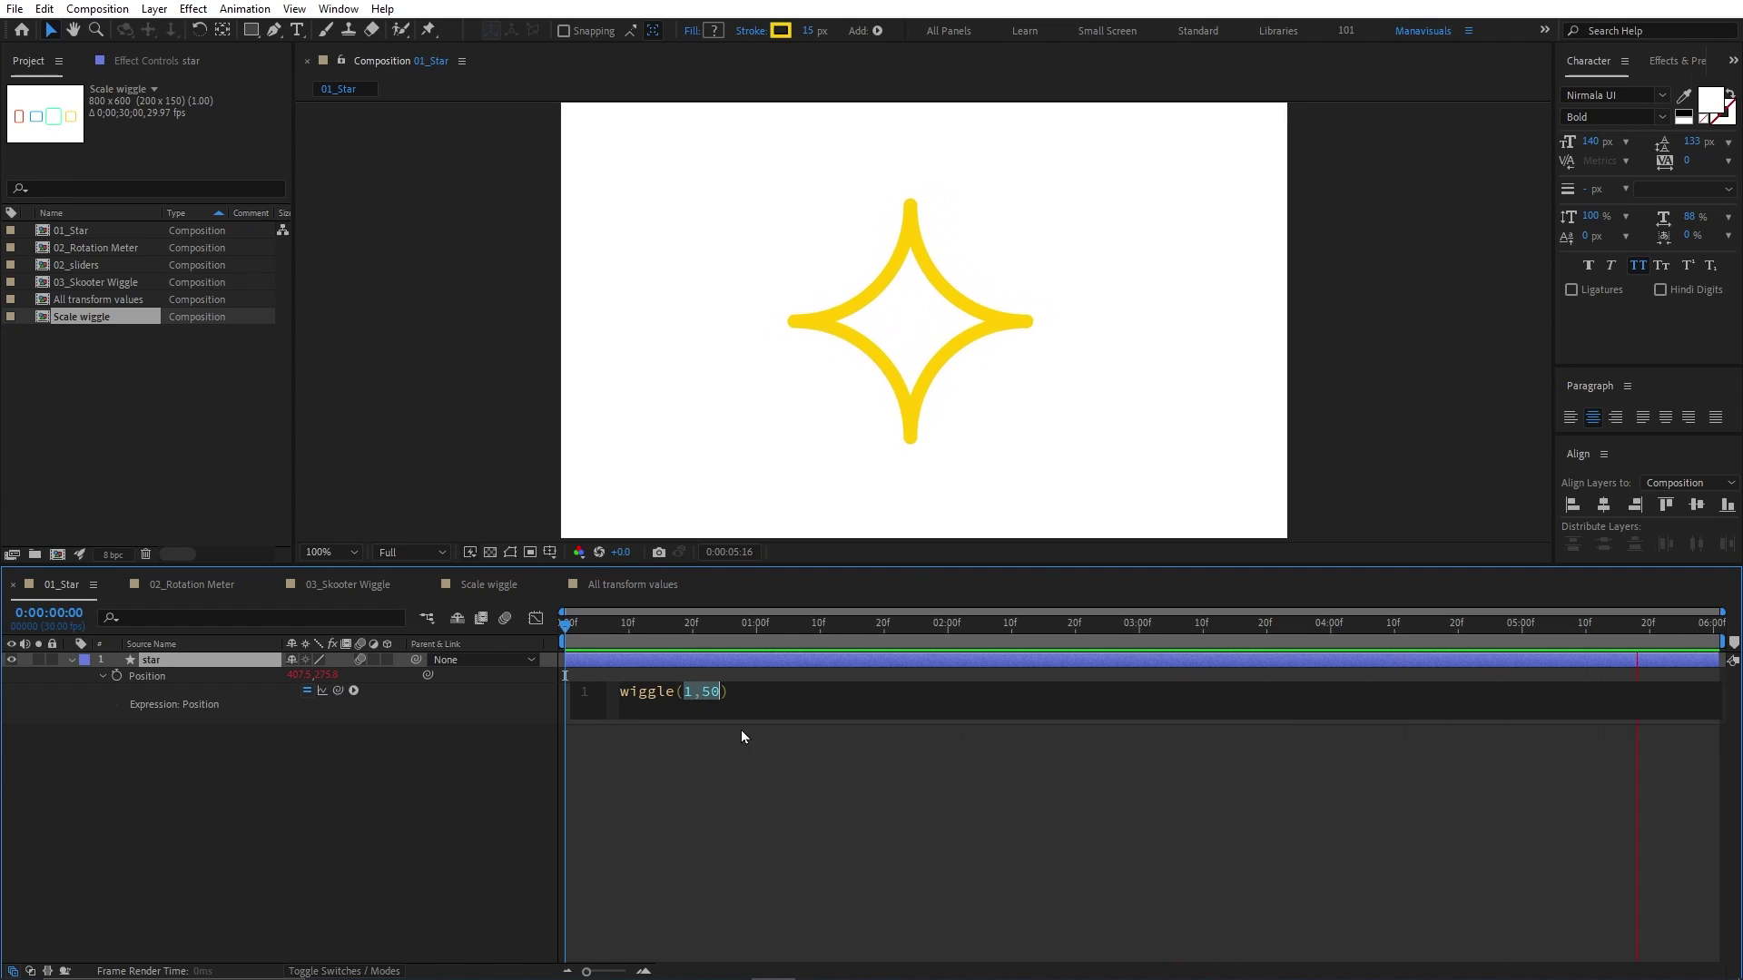
double_click(688, 692)
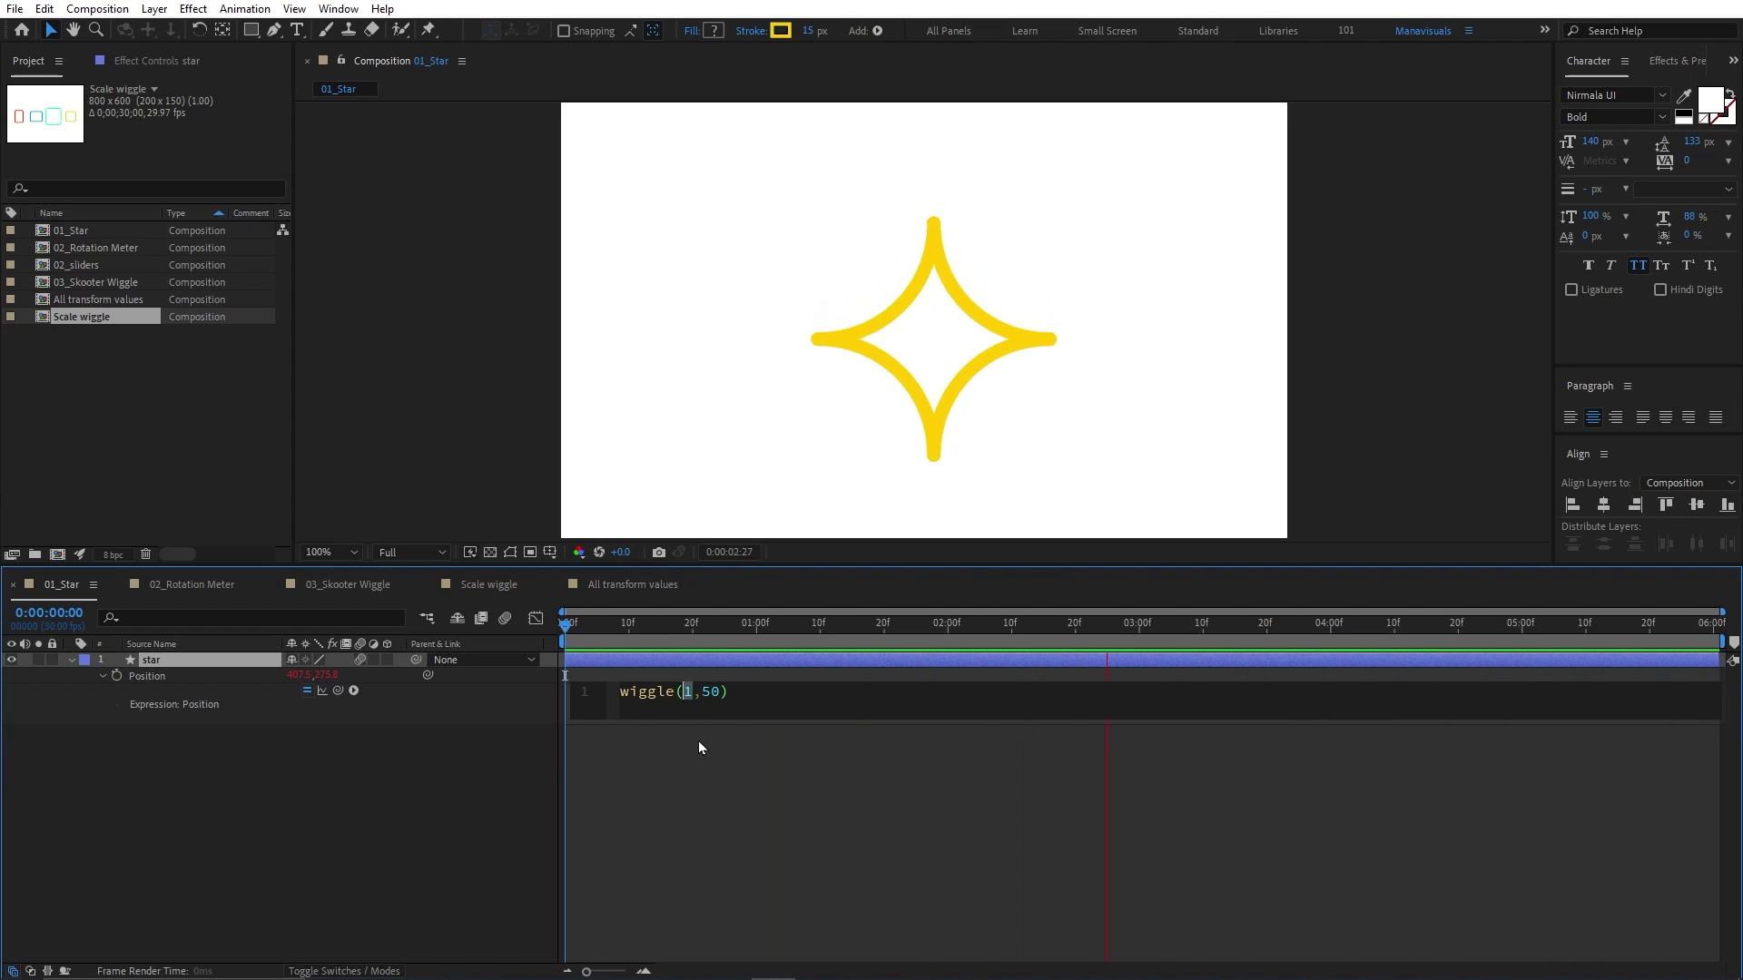
double_click(708, 693)
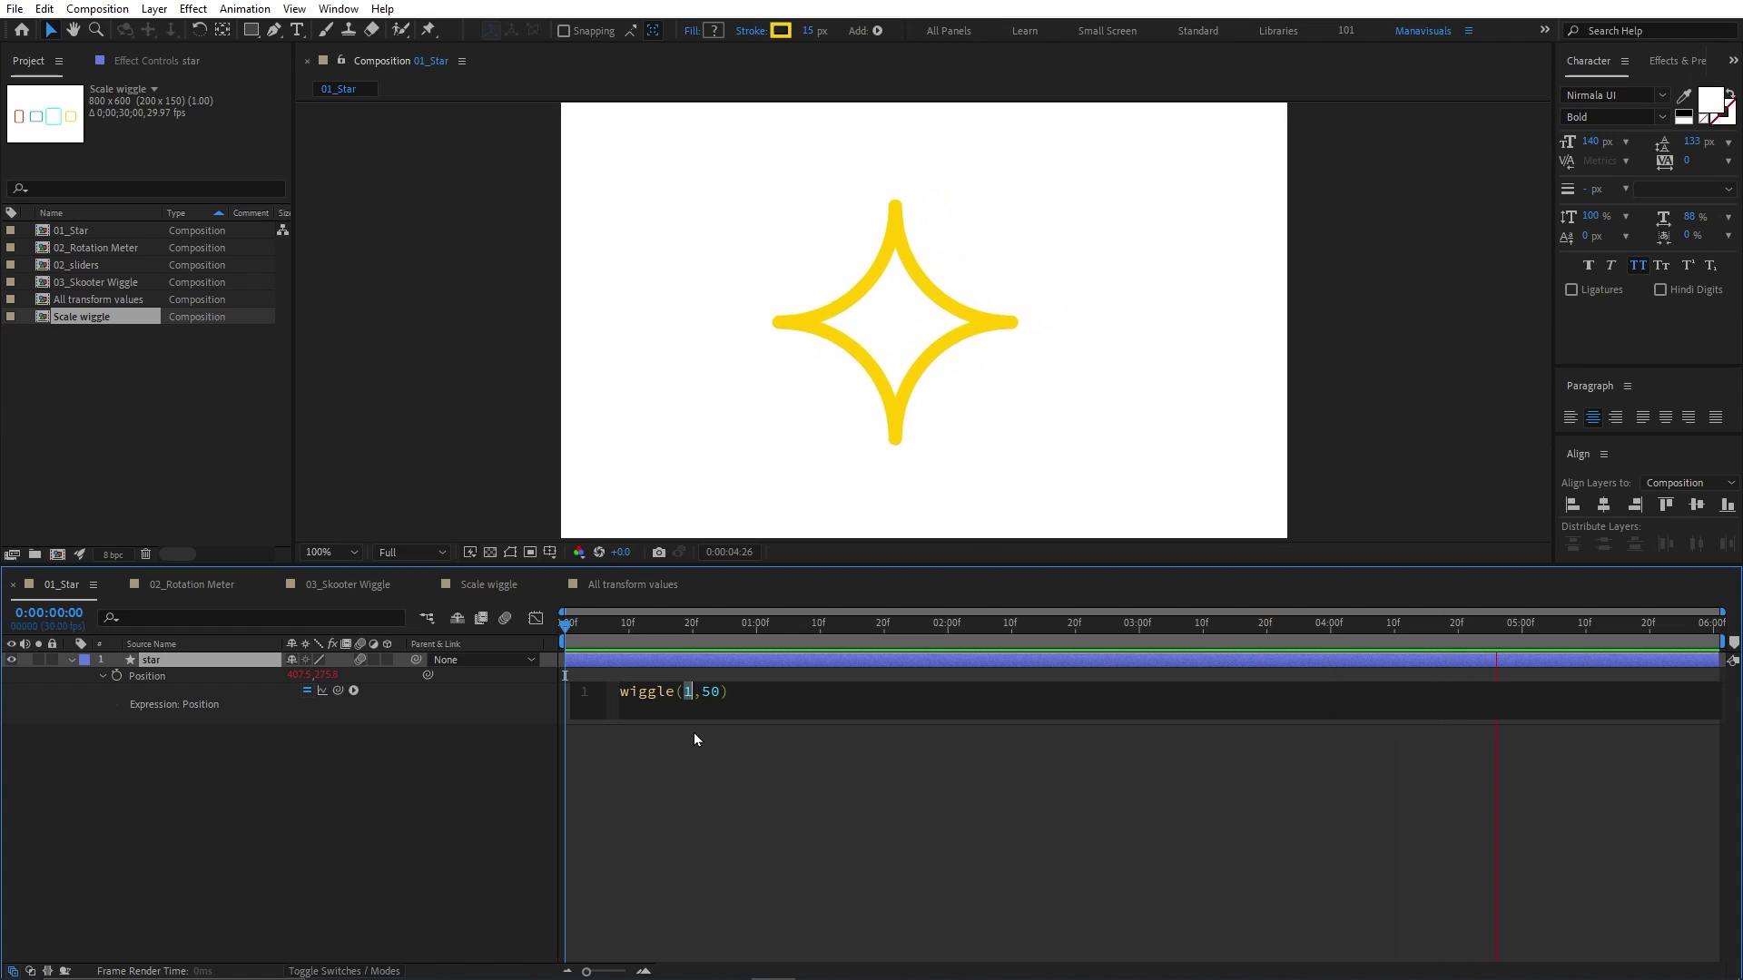
type("2")
left_click(694, 732)
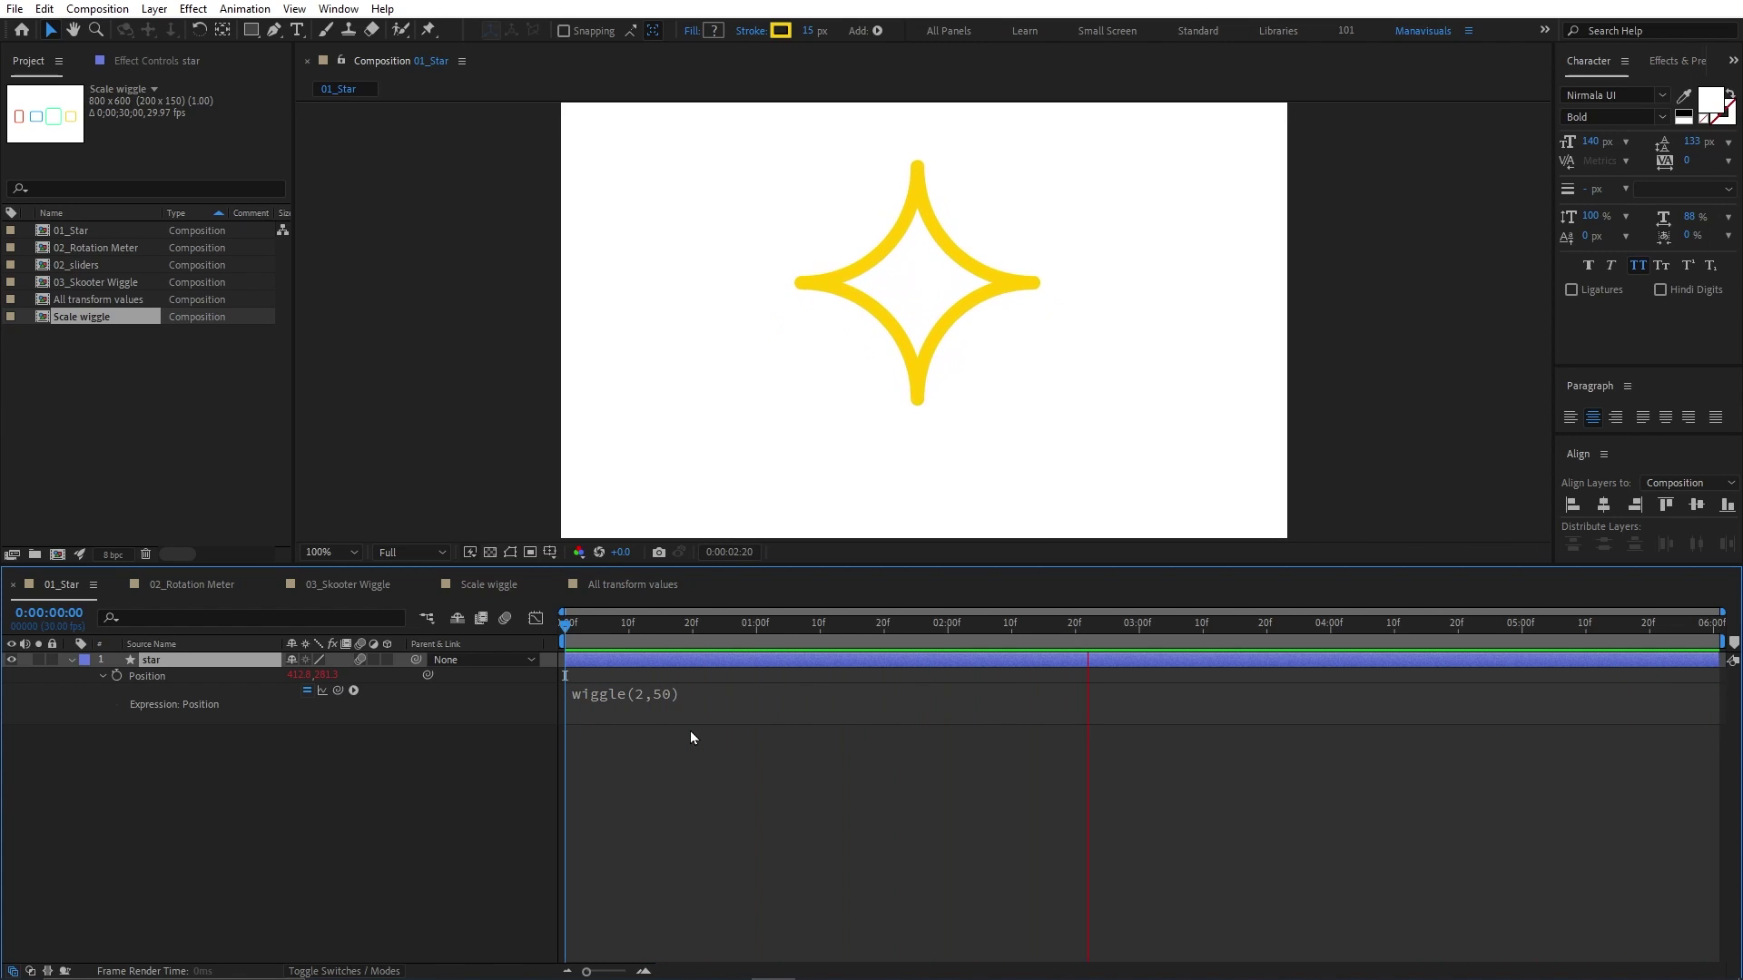
Step: Revert the Position expression to wiggle(1,50), stop the preview, and reselect the star layer
key("ctrl+z")
left_click(674, 693)
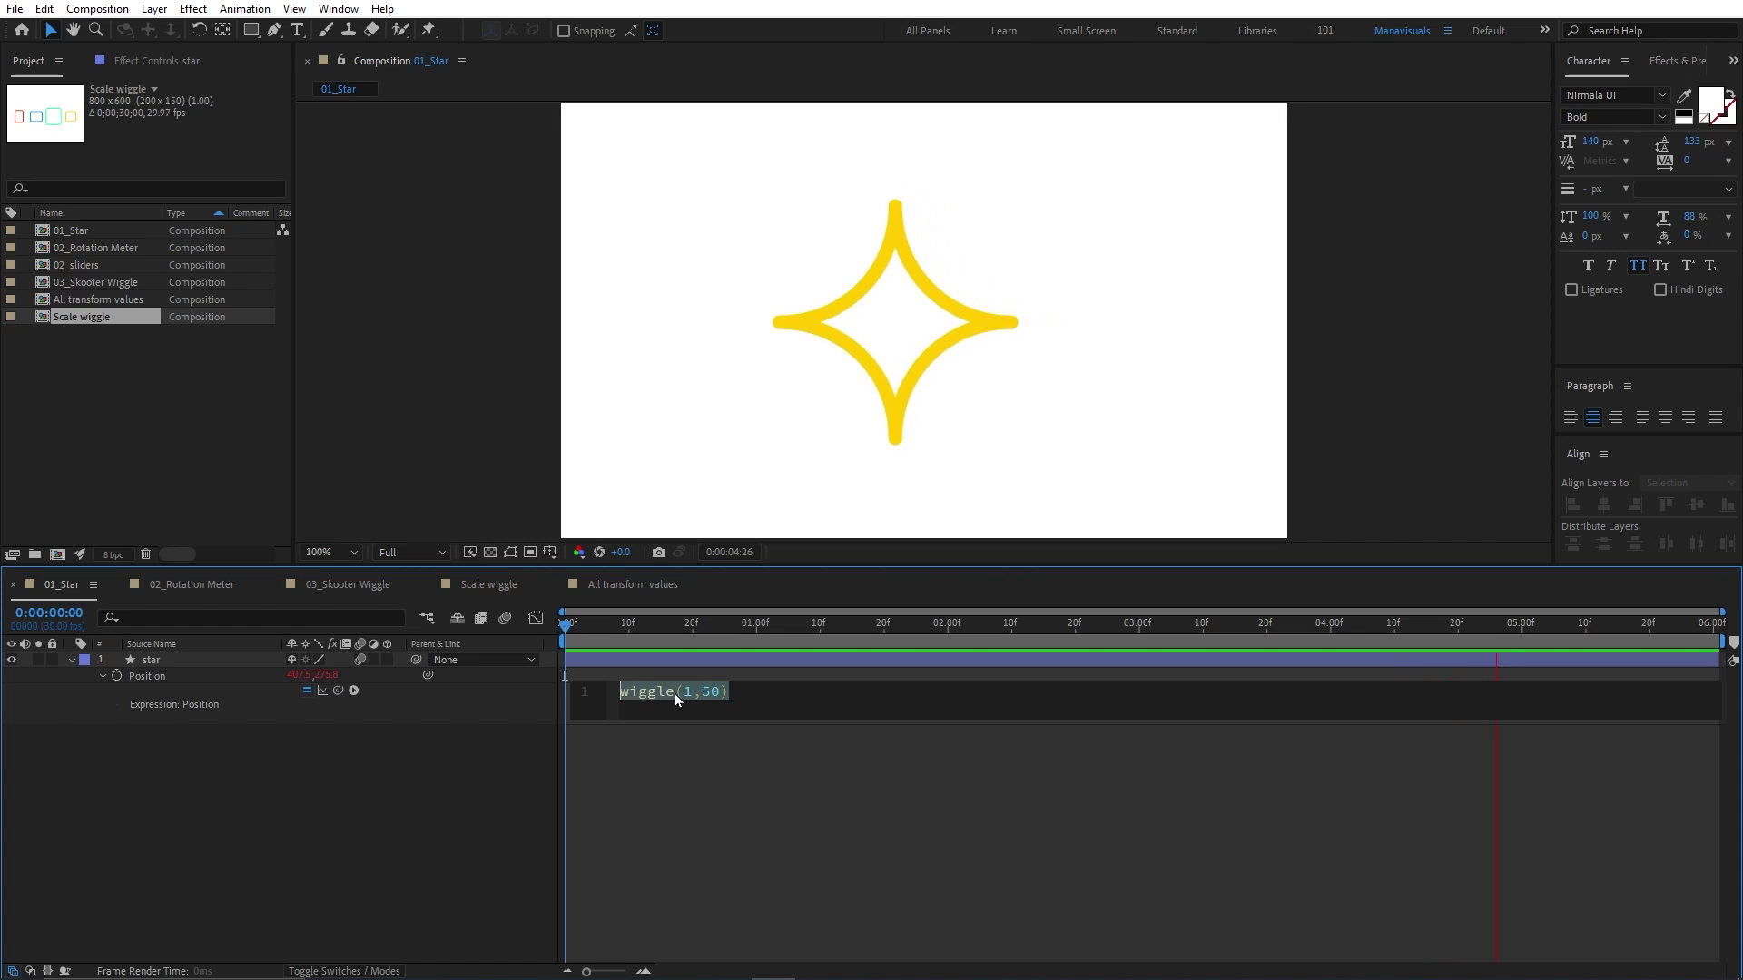
left_click(711, 696)
double_click(706, 693)
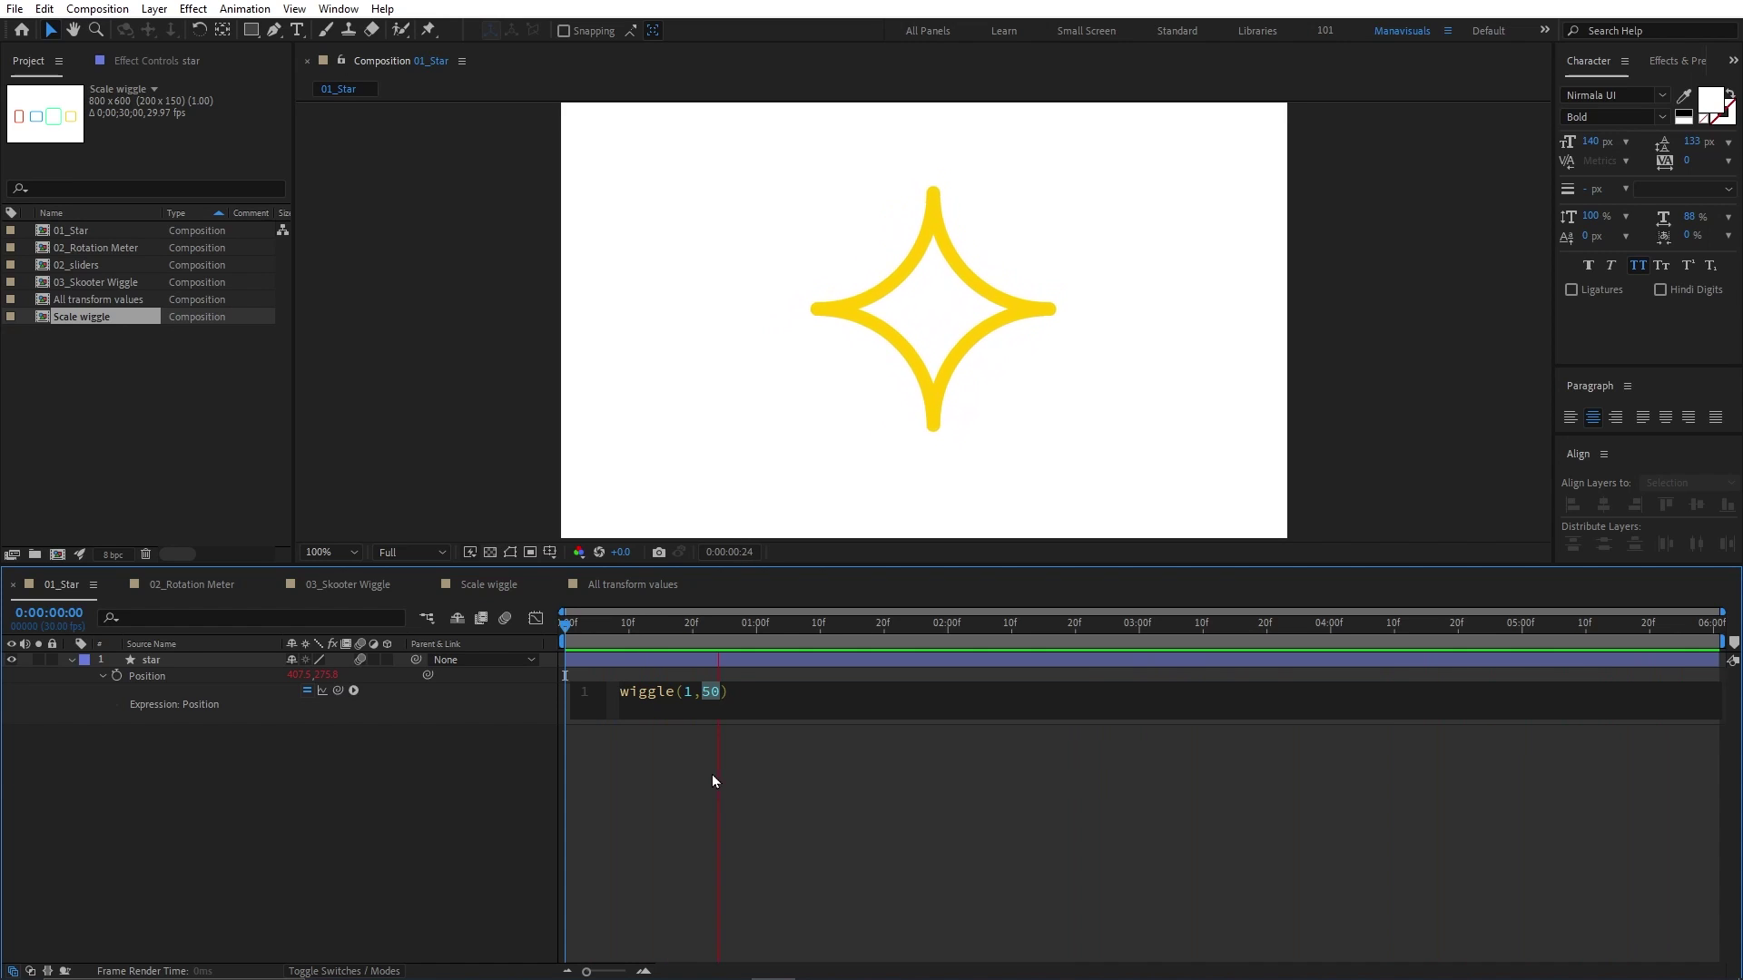
left_click(712, 779)
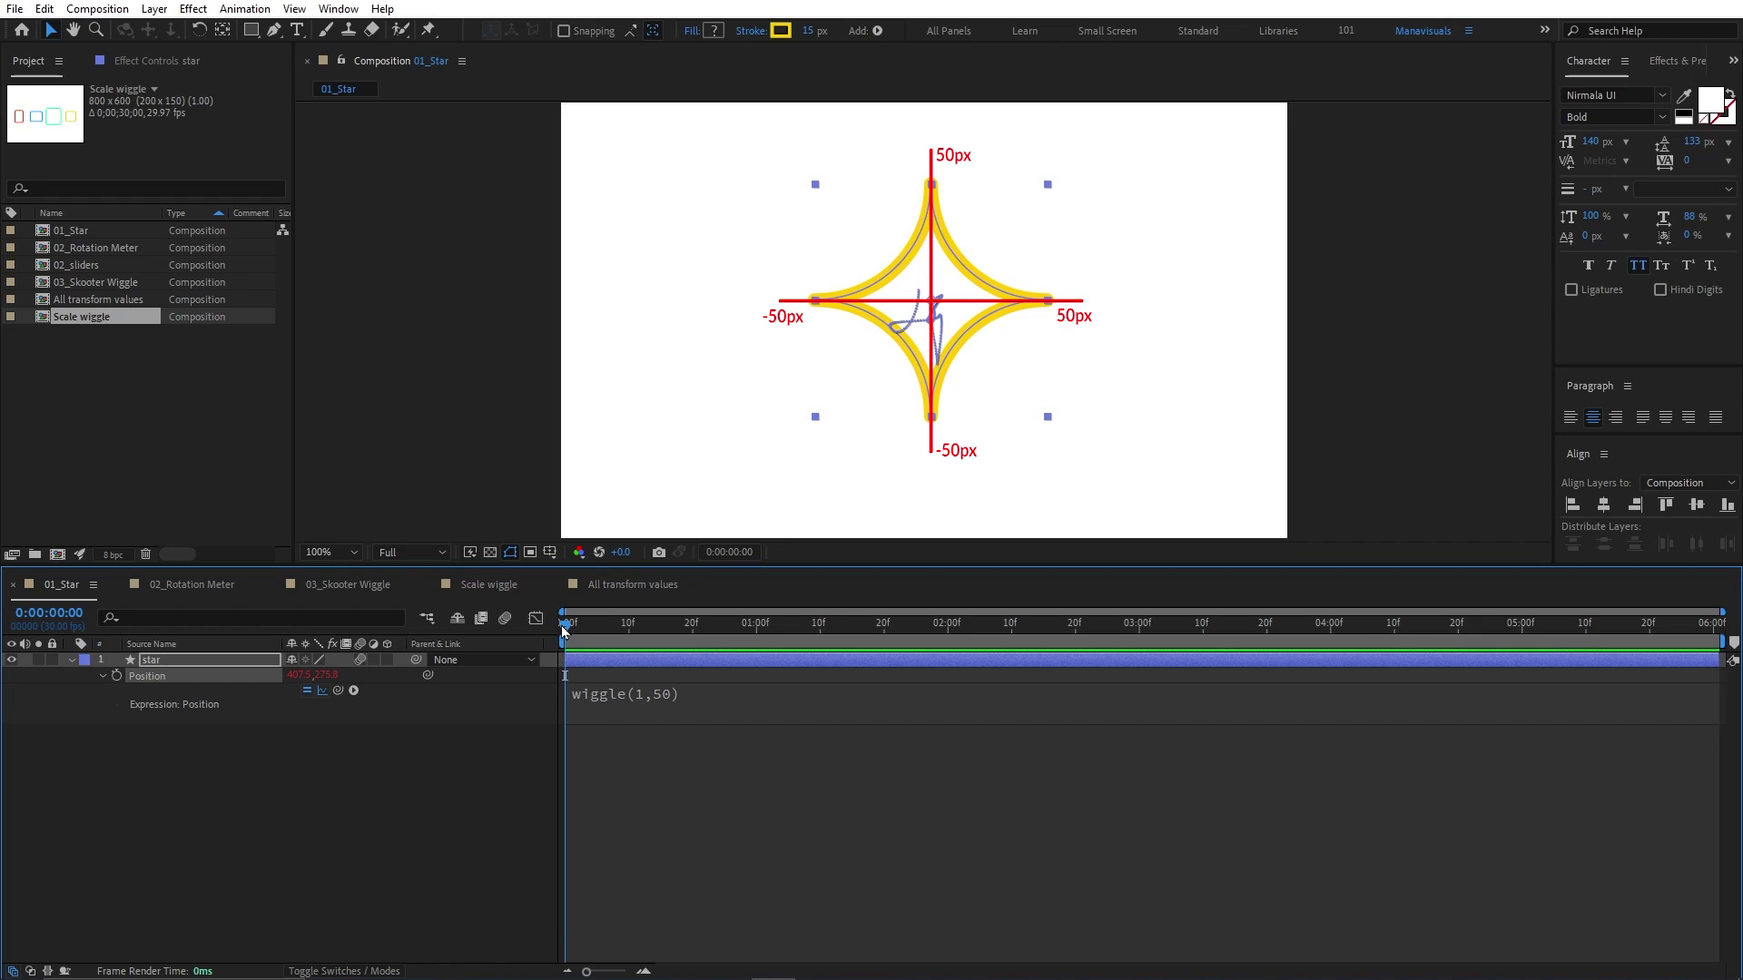
left_click(608, 707)
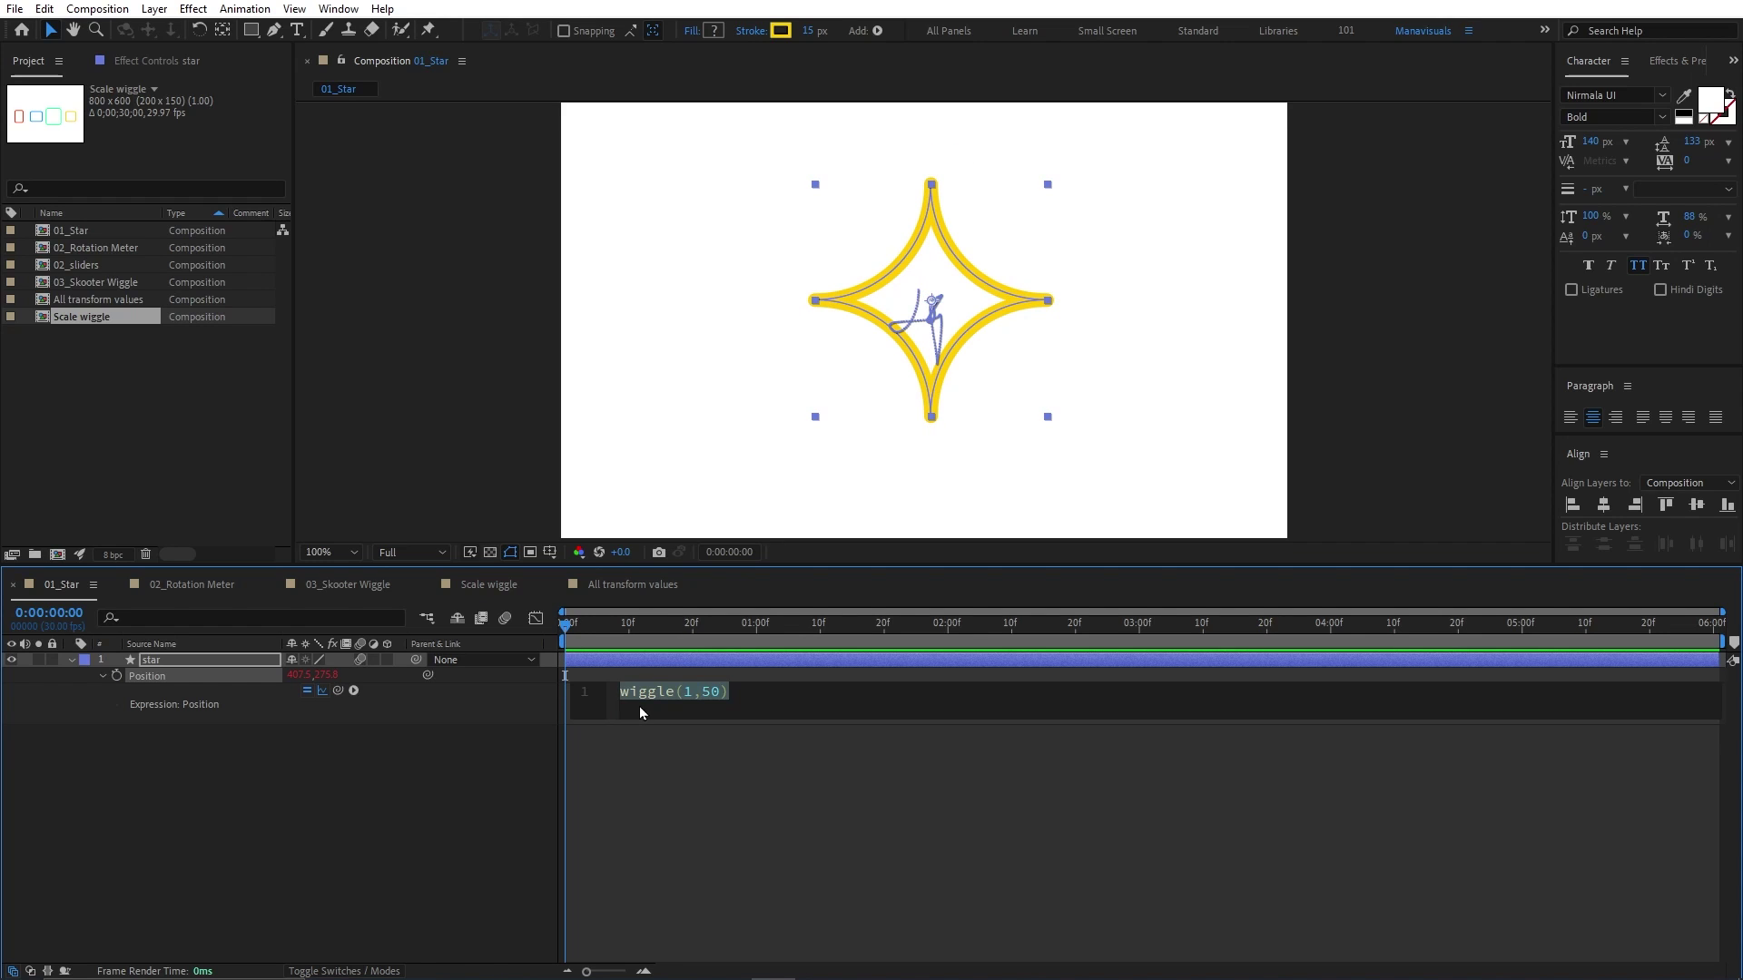
left_click(388, 766)
left_click(227, 667)
Step: Paste wiggle(1,50) into a new expression on the star's Rotation and preview both wiggles
key("shift+r")
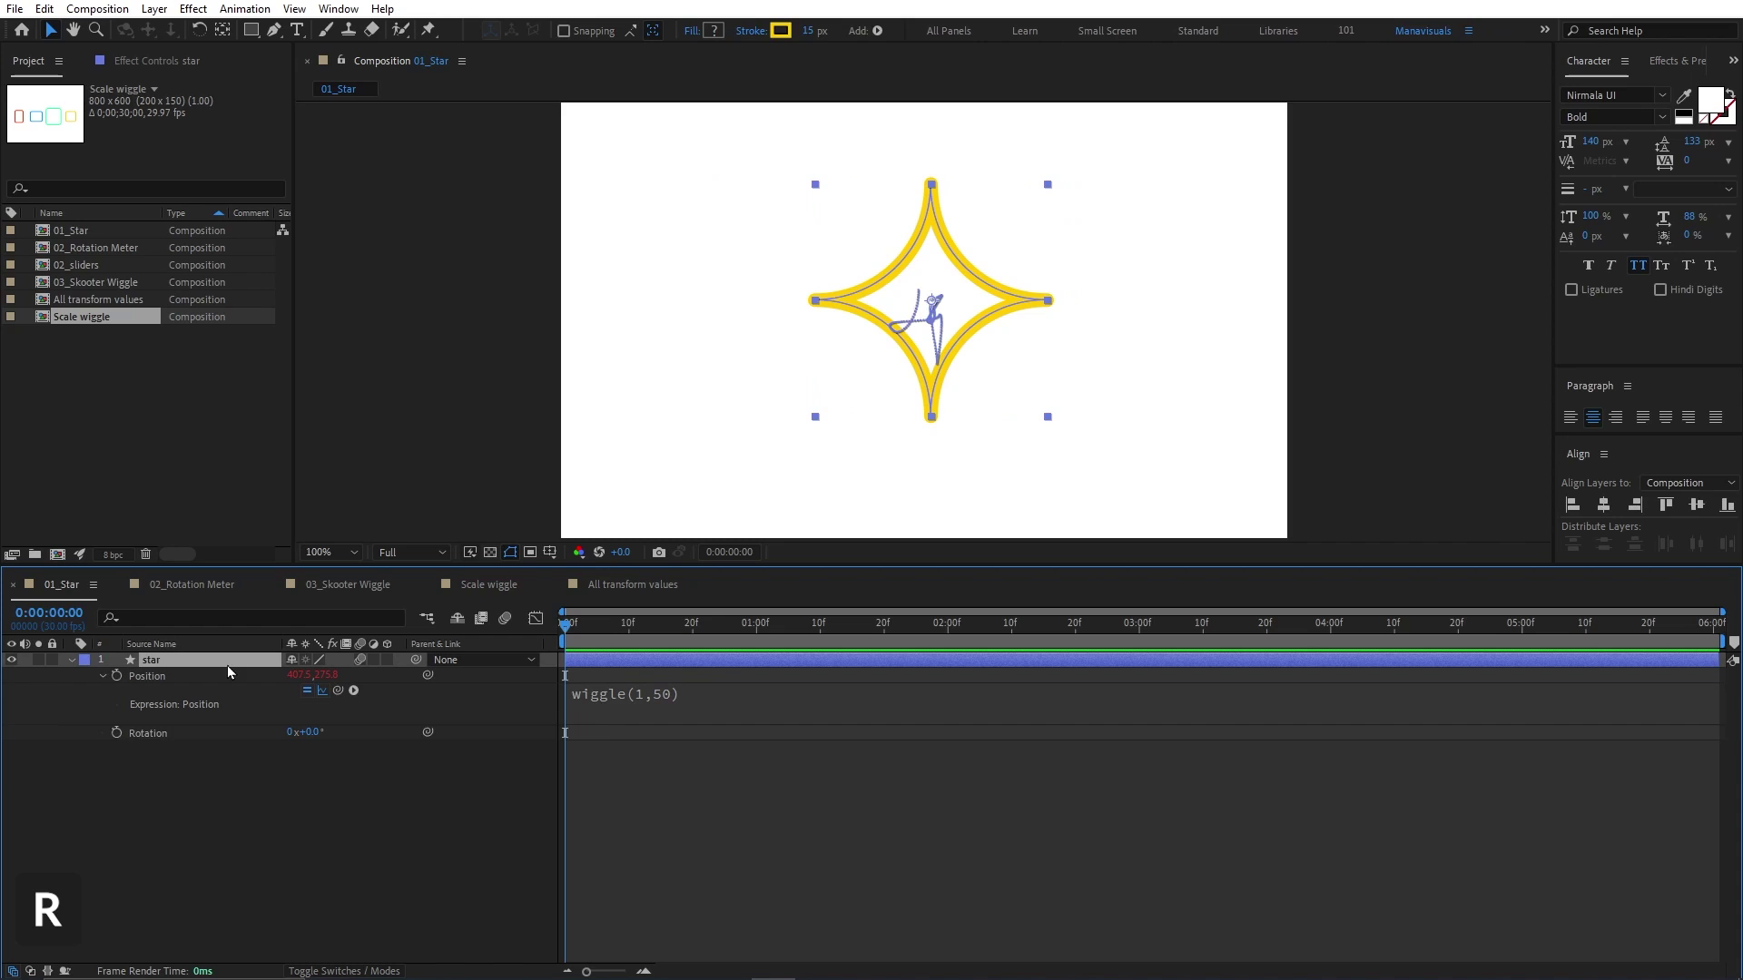
left_click(116, 734, "alt")
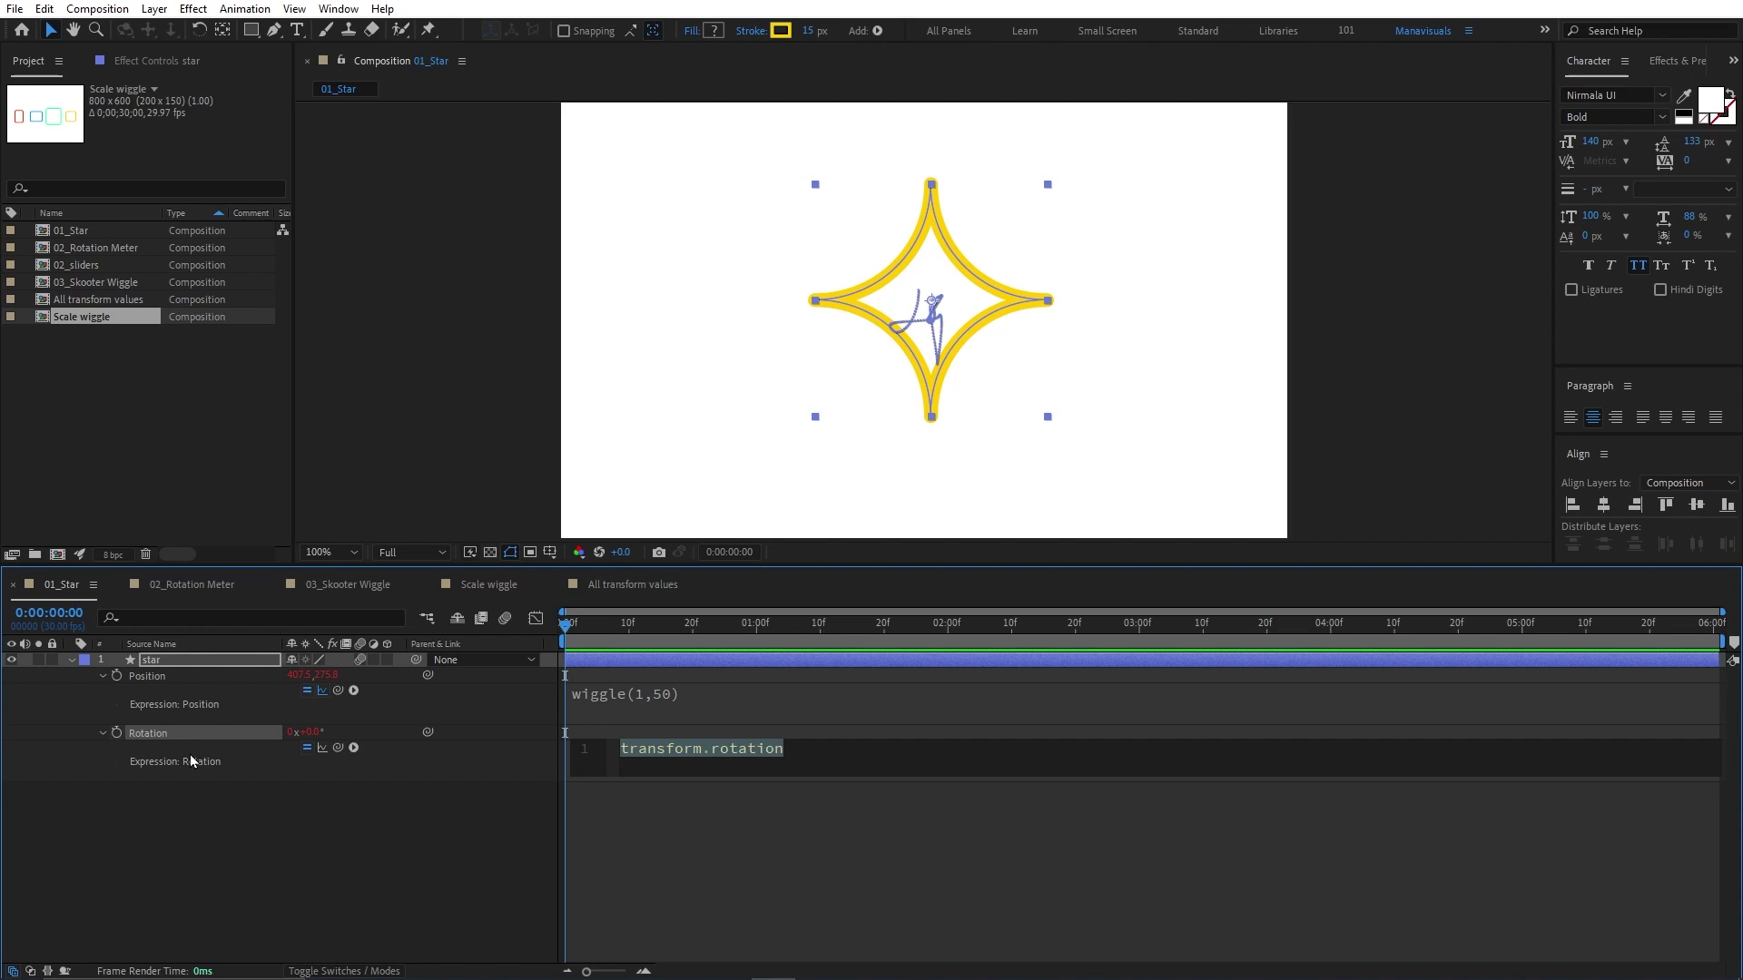
type("wiggle(1,50)")
key("KP_Enter")
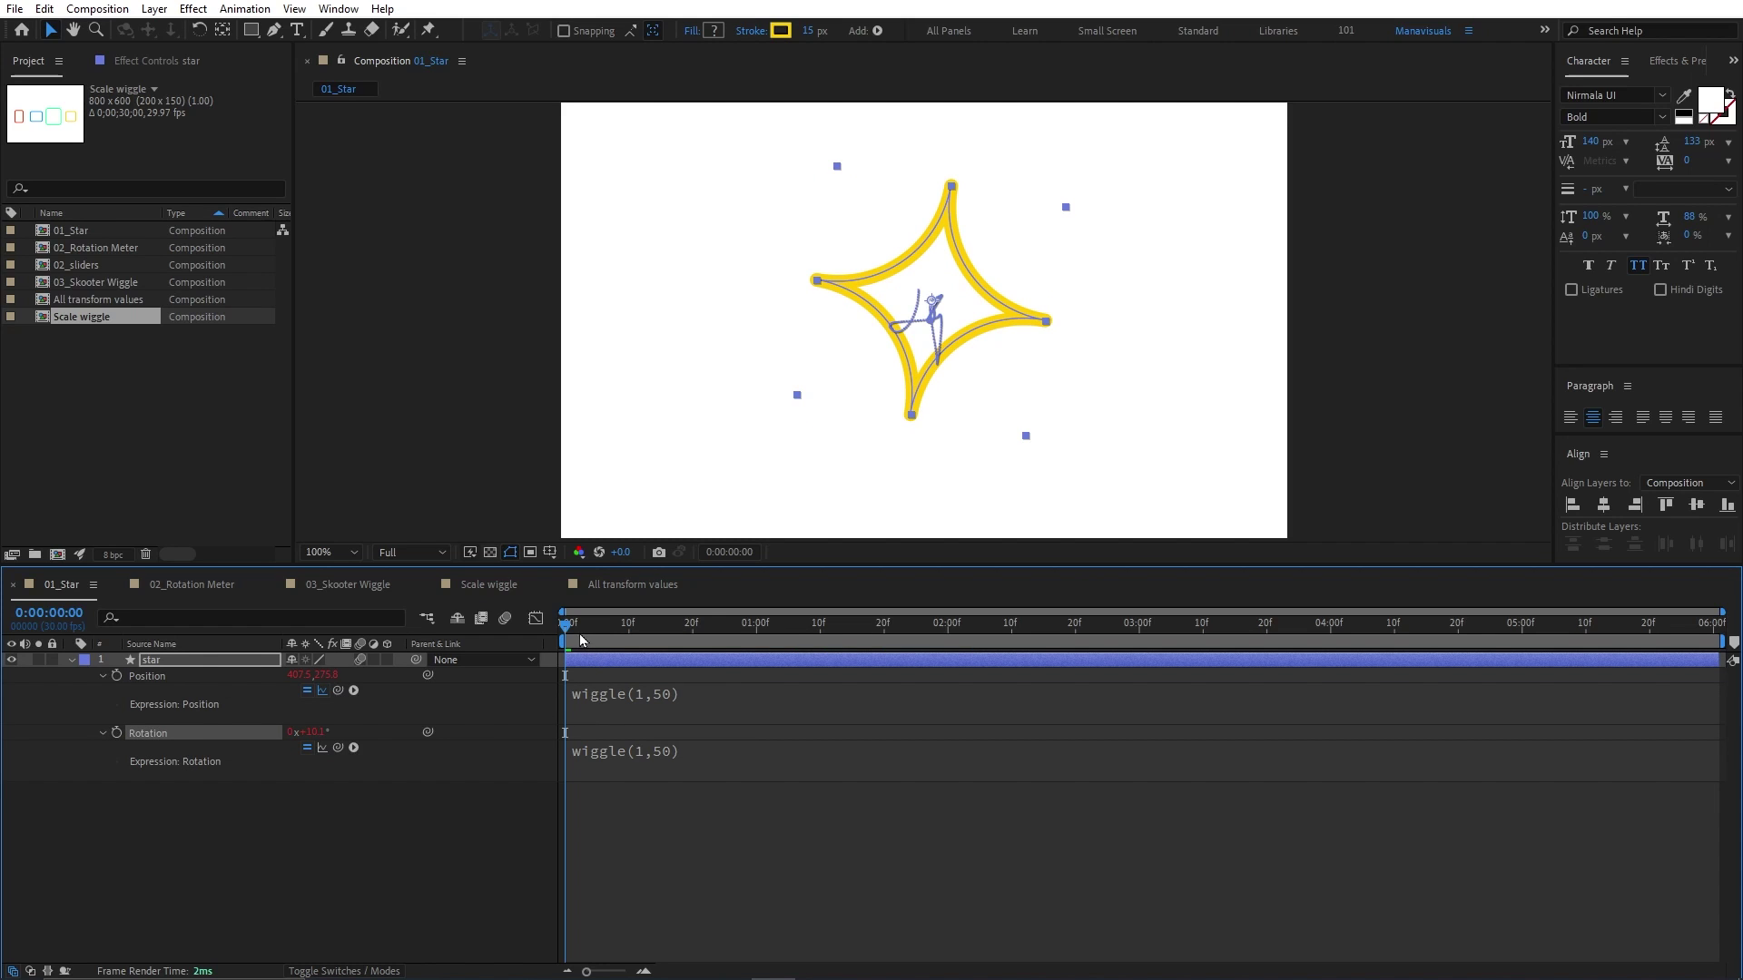
key("space")
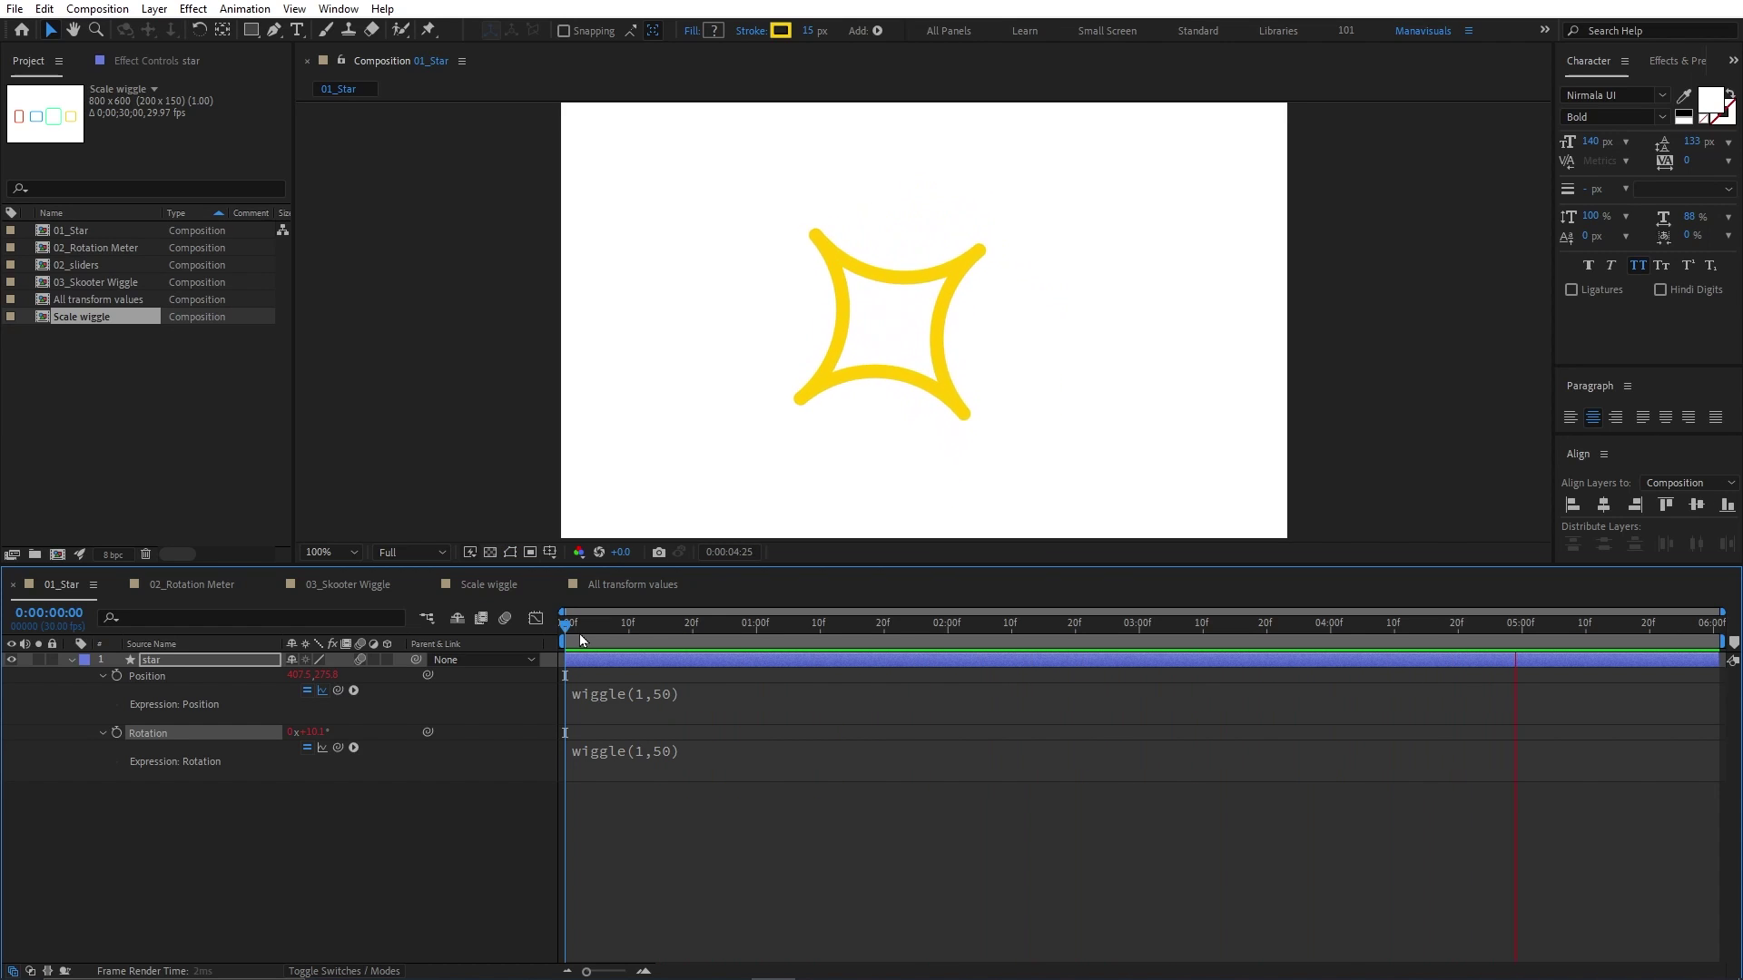
key("space")
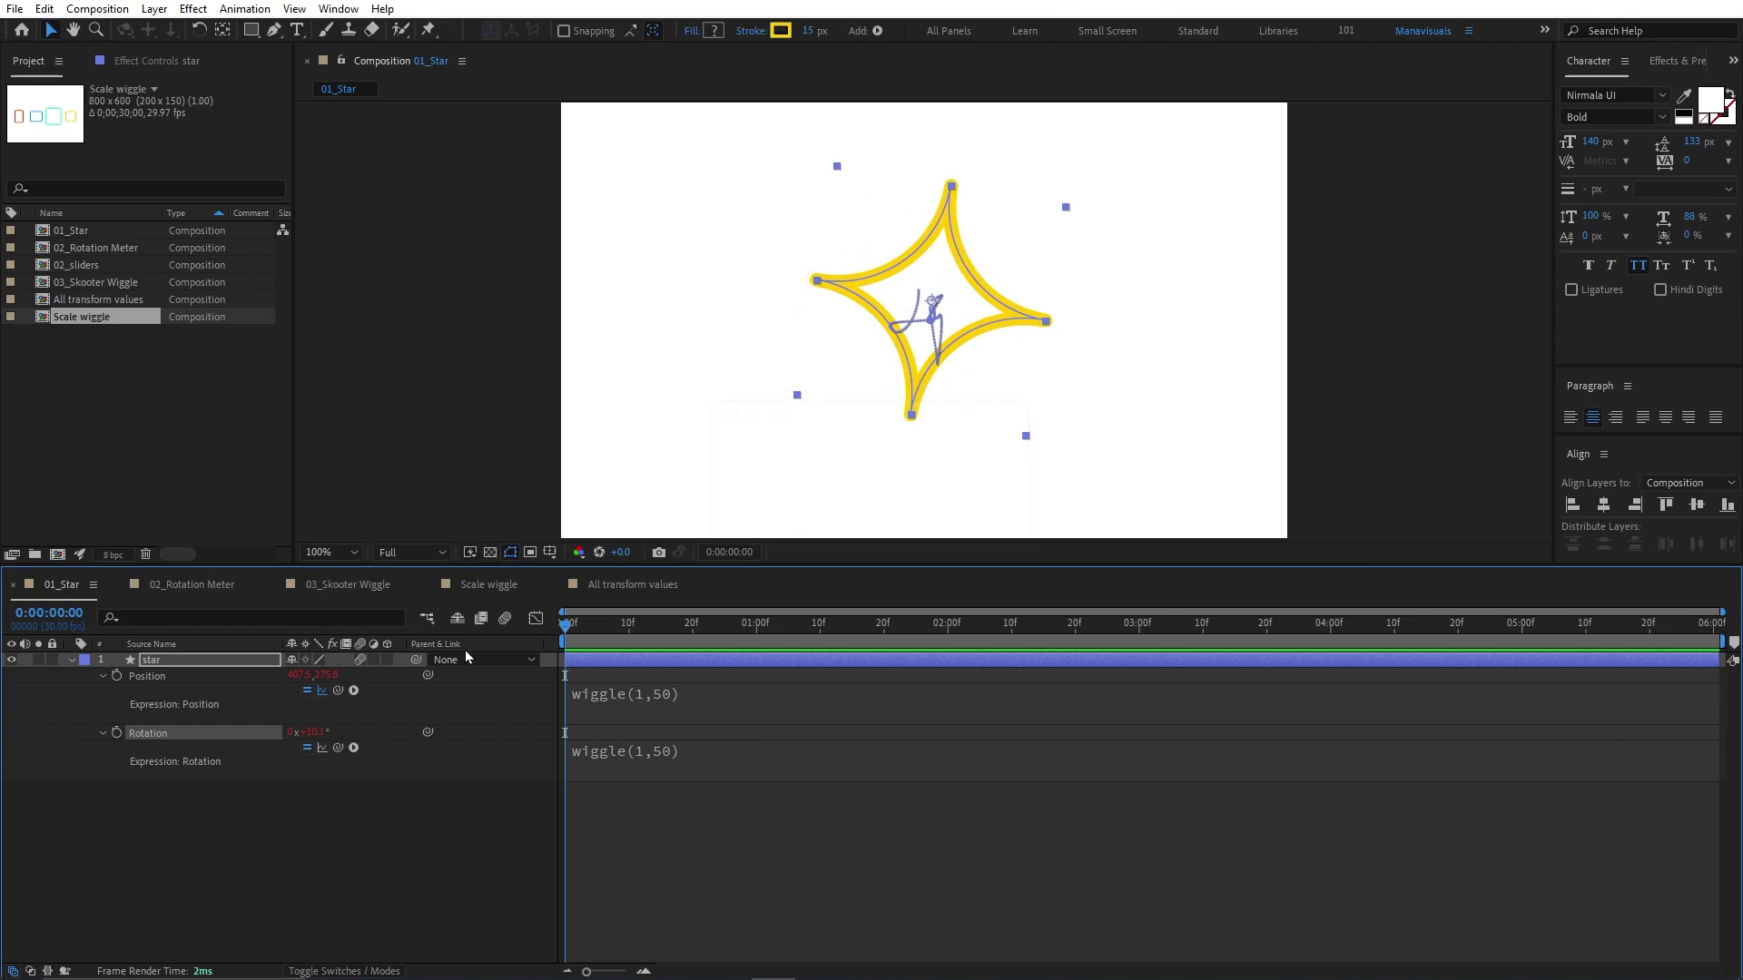
left_click(192, 585)
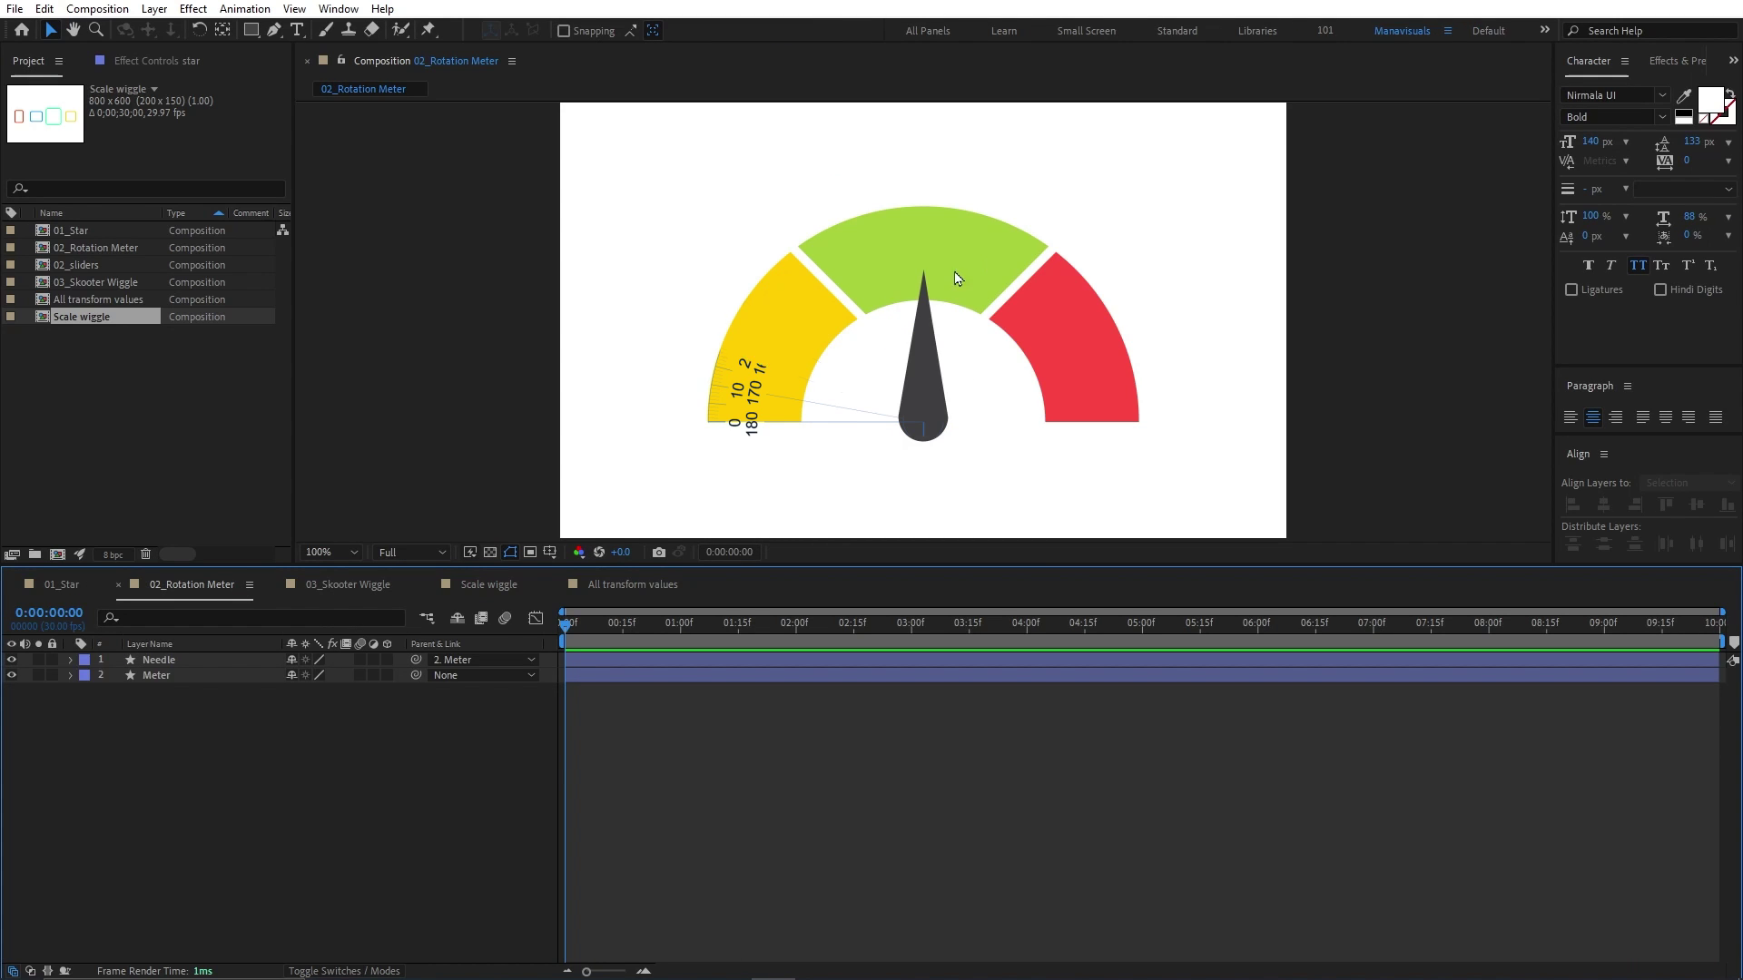
Step: Lock the Meter layer and give the Needle's Rotation a wiggle(2,90) expression, previewing it
left_click(928, 404)
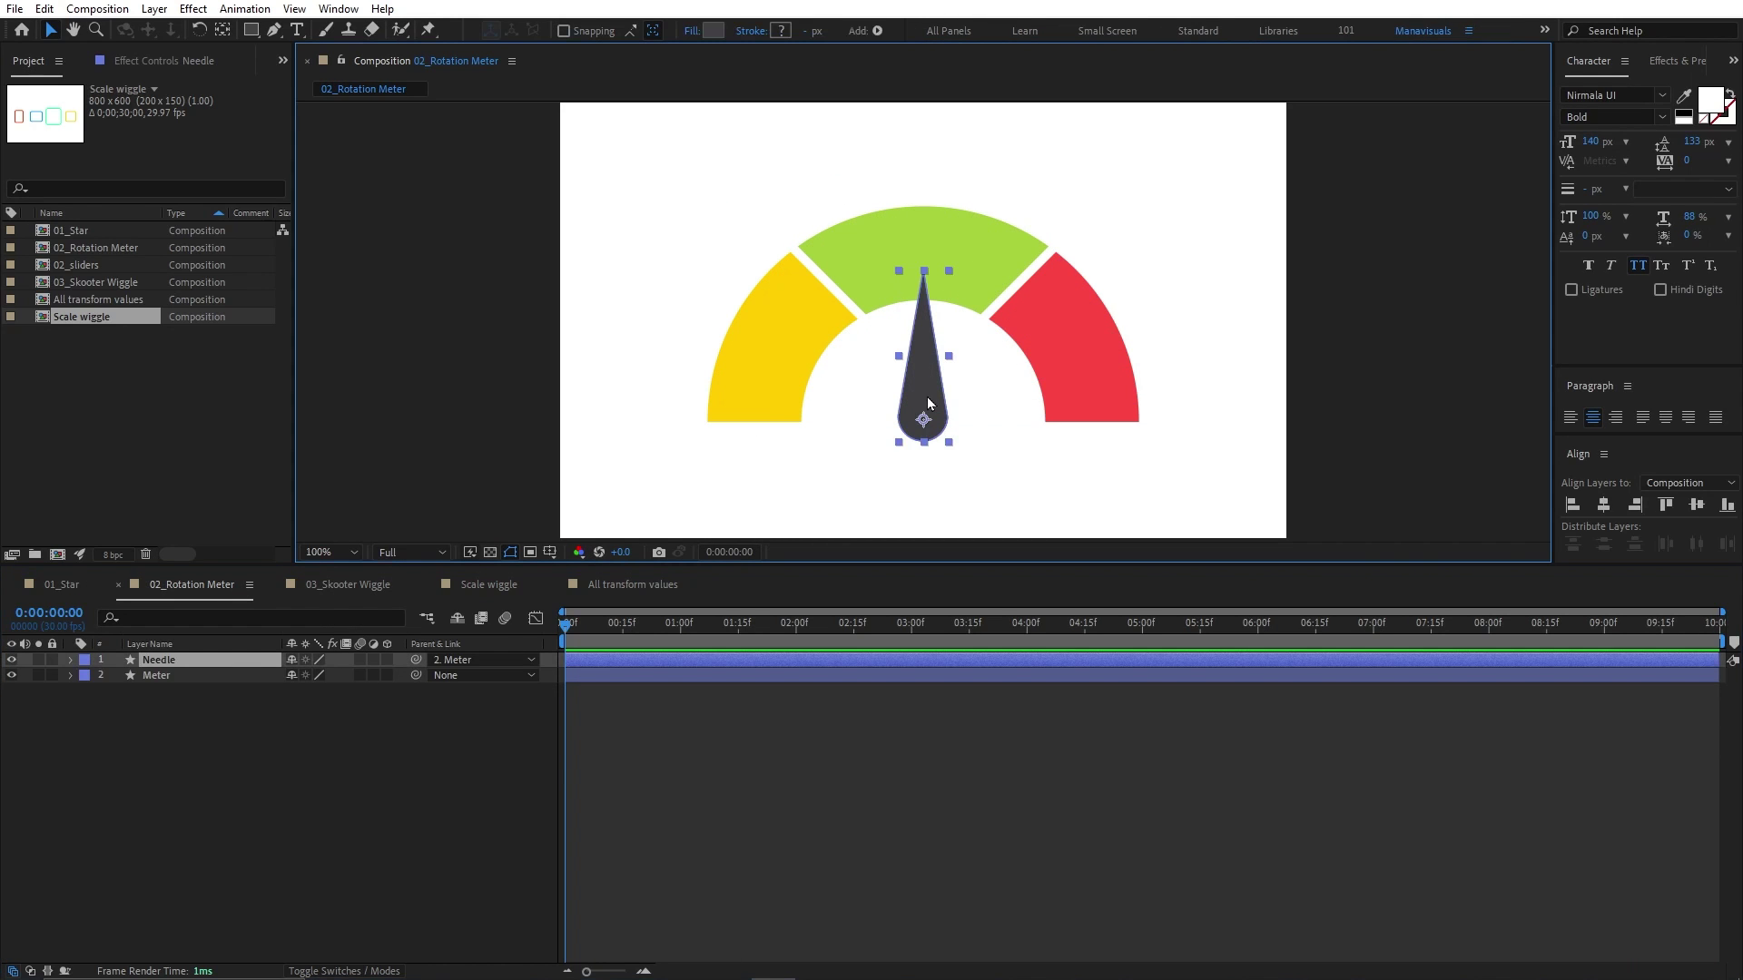
key("r")
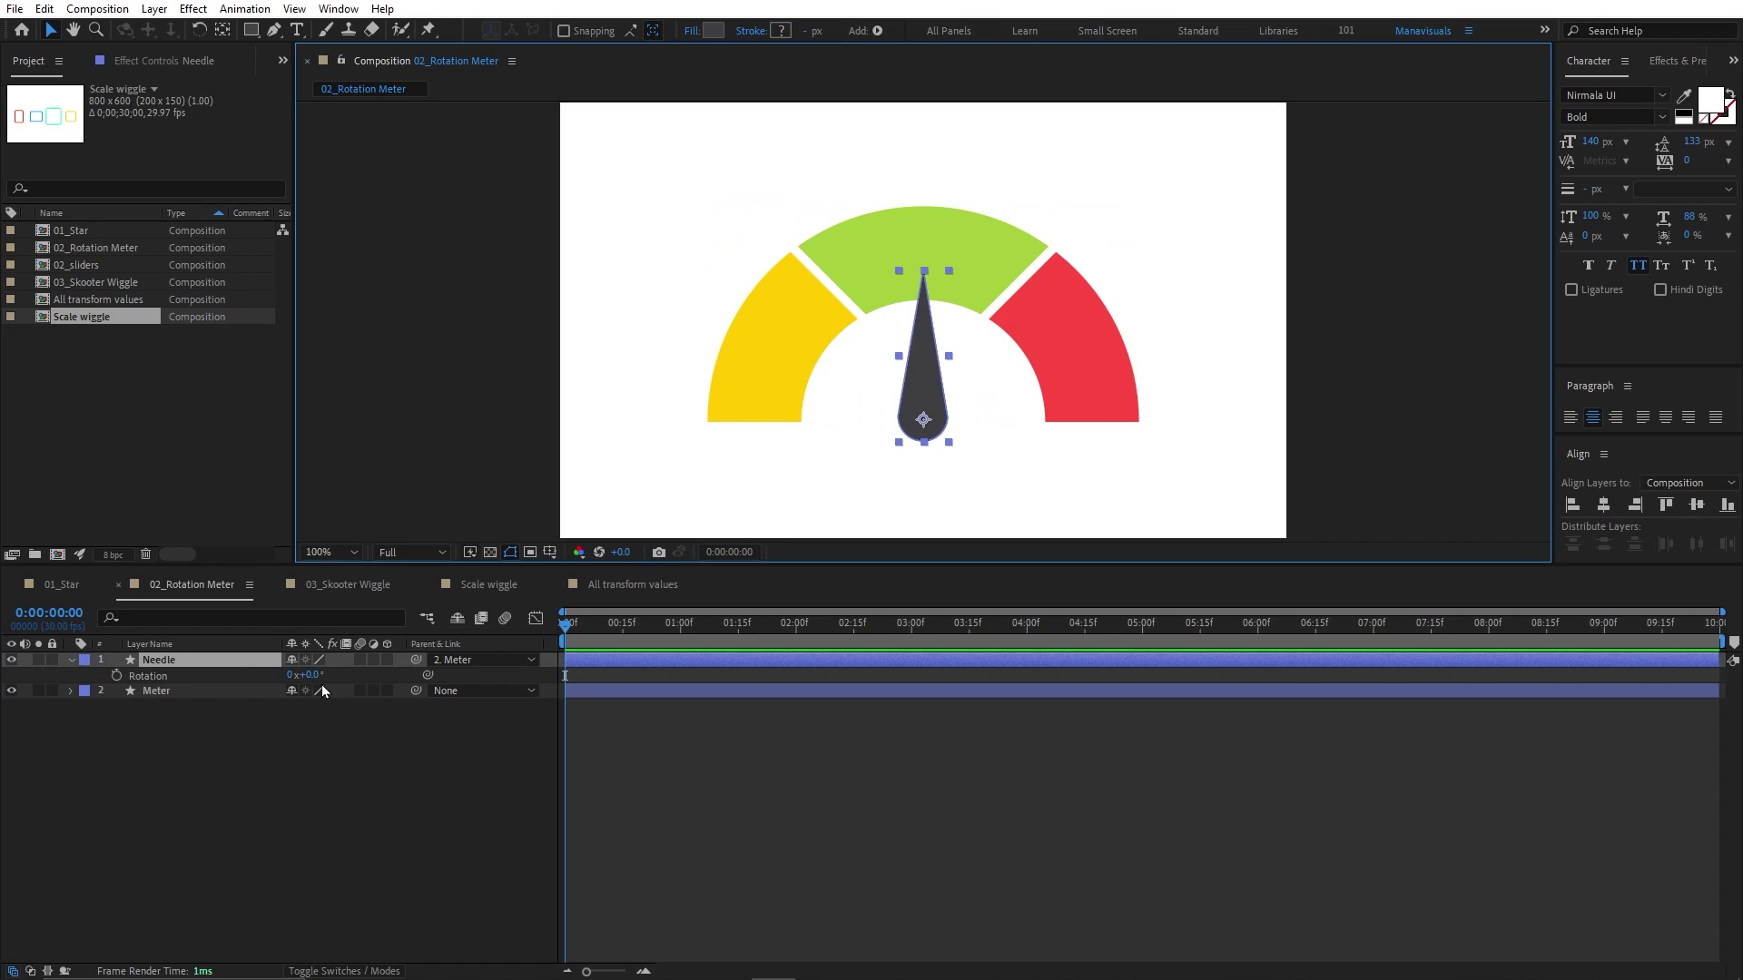
left_click(51, 690)
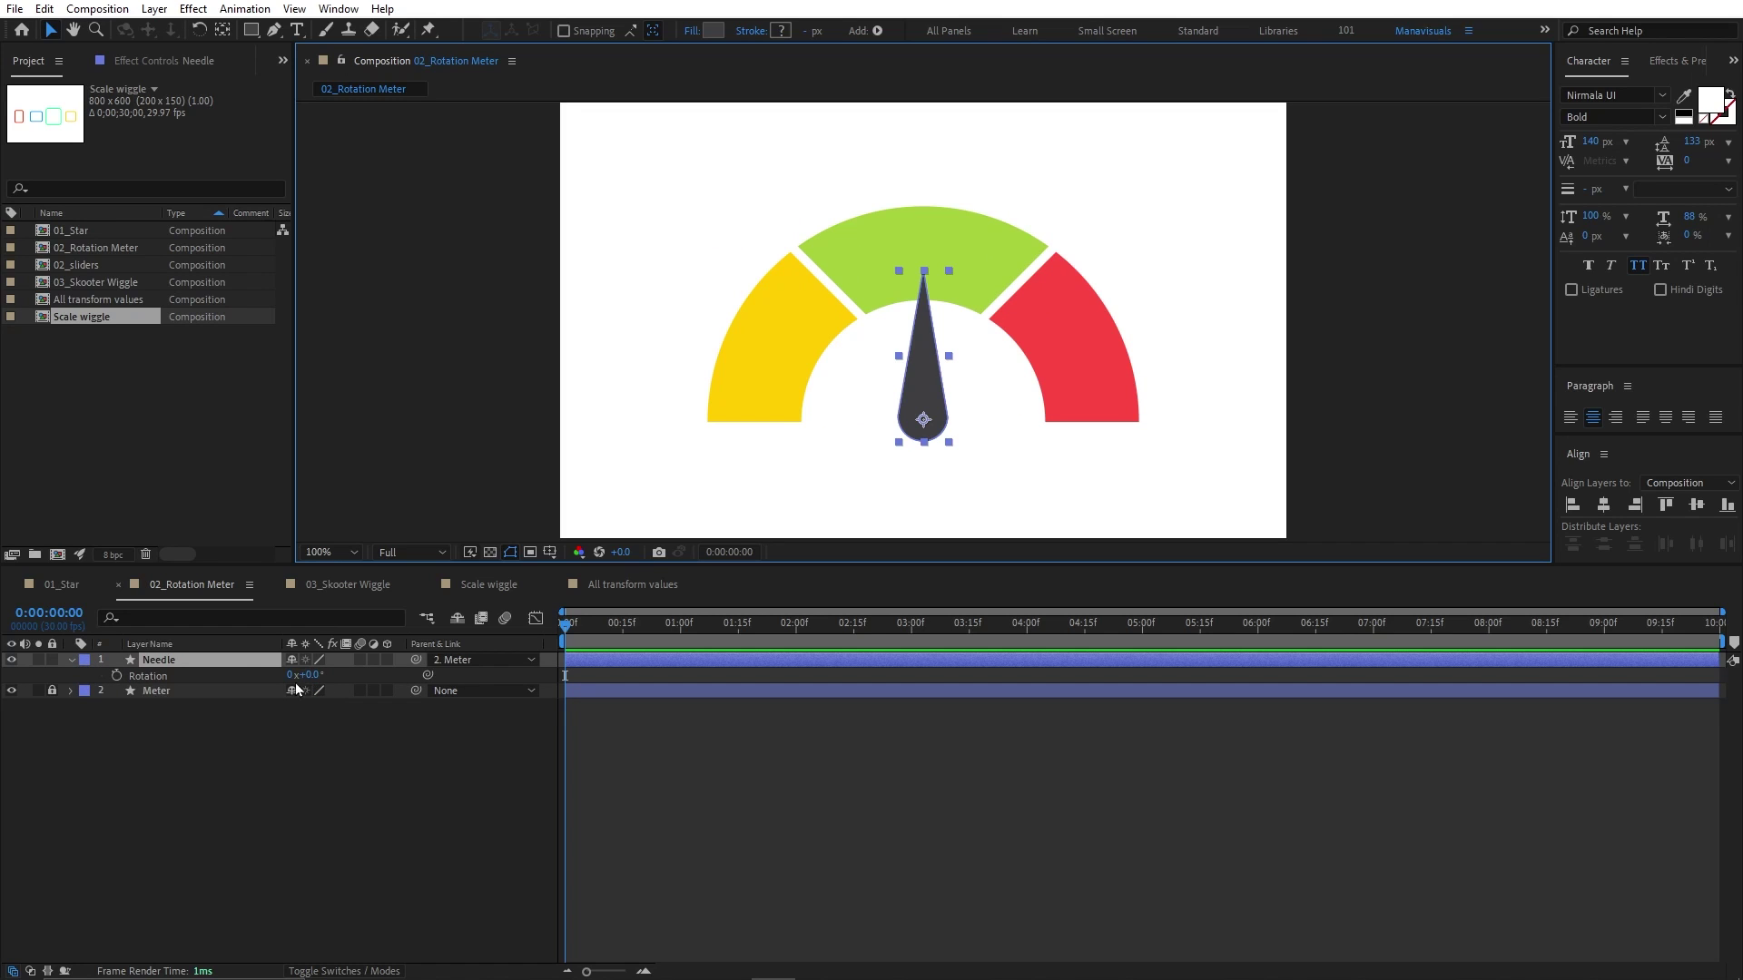
left_click(117, 676, "alt")
type("wig")
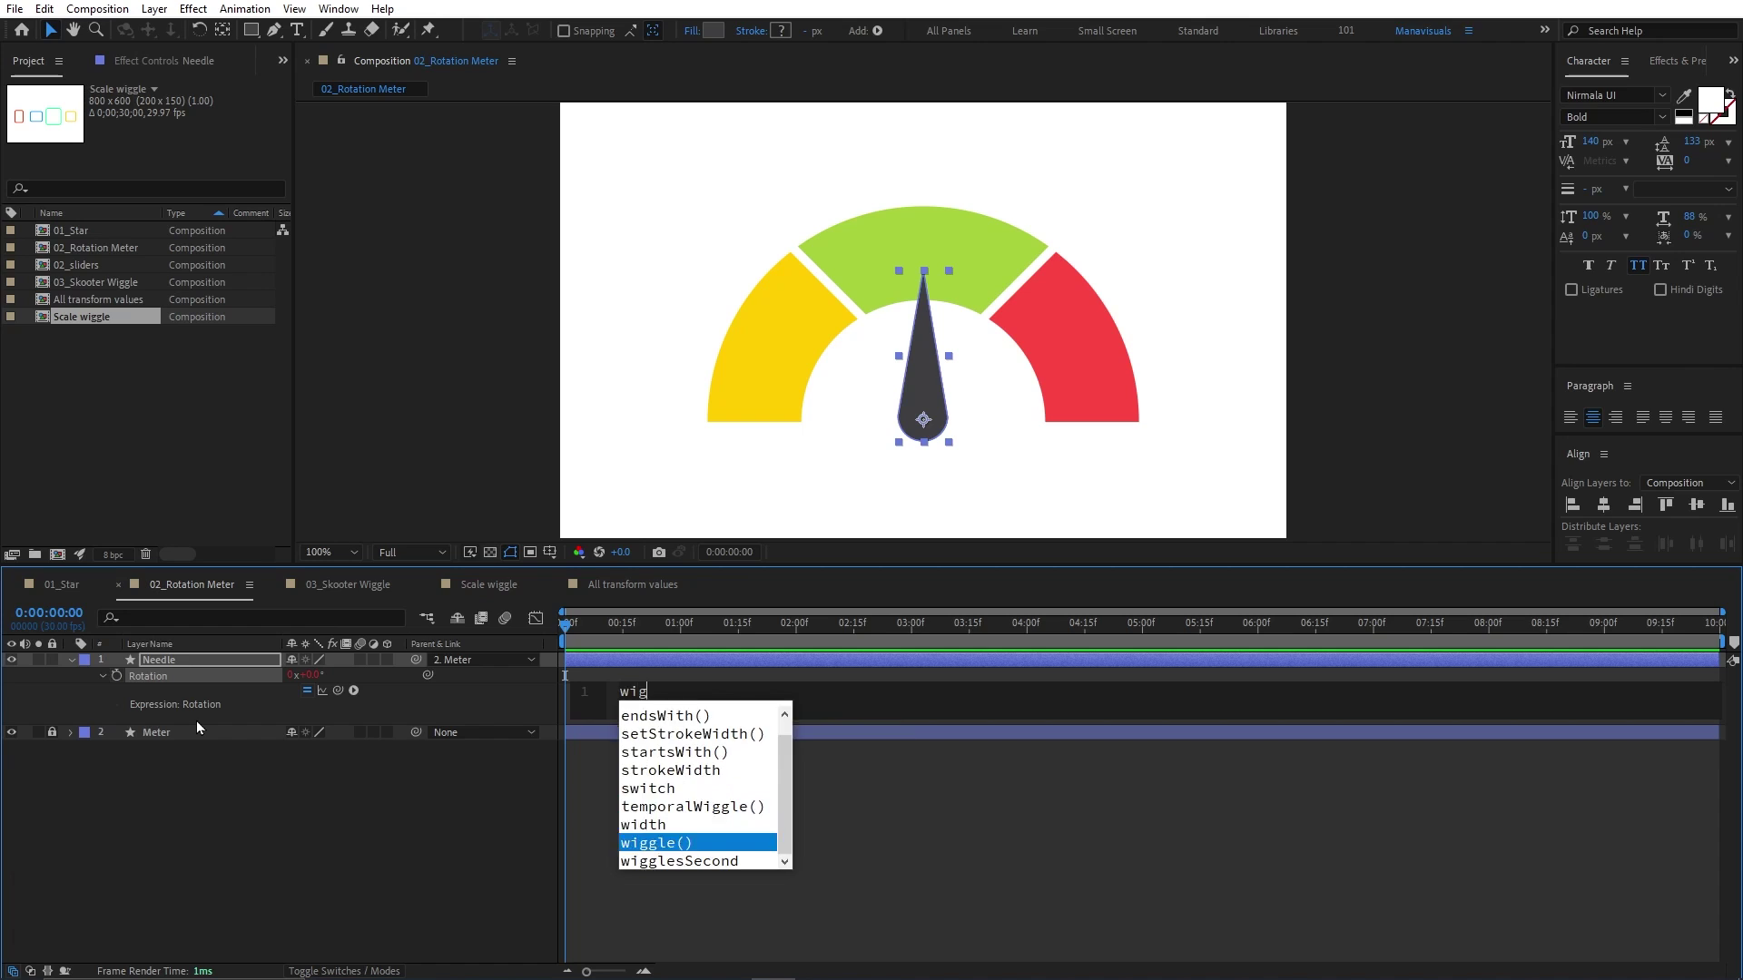
type("gl")
key("Return")
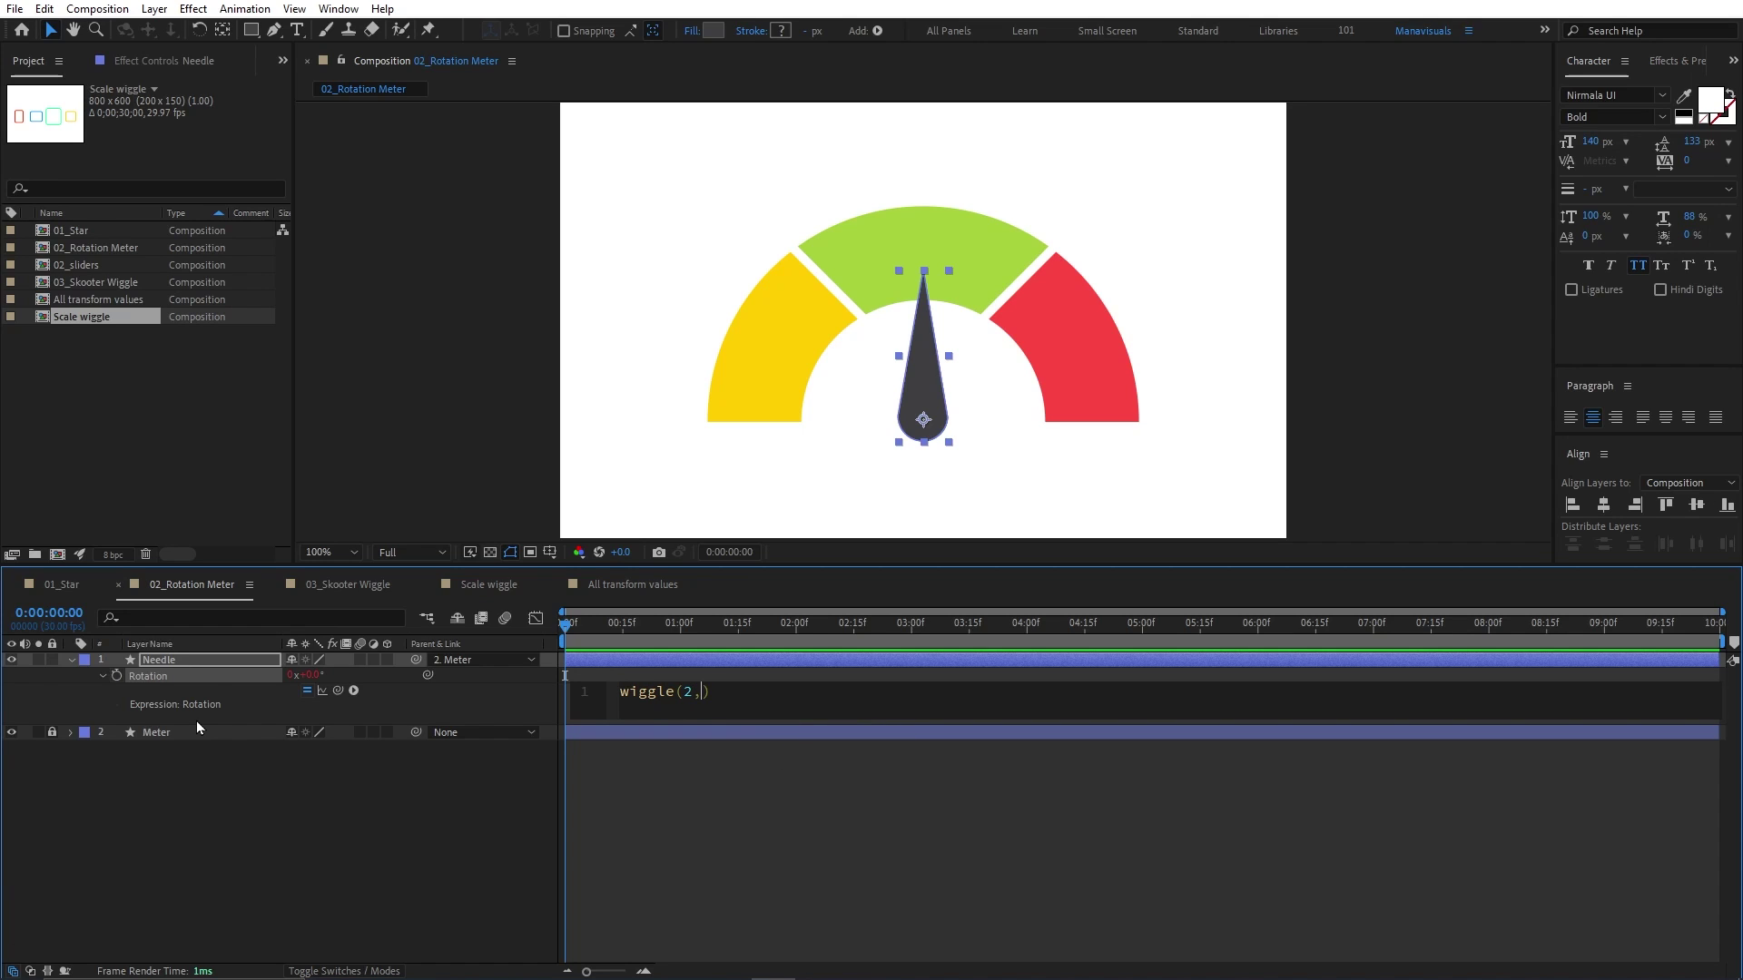
key("KP_Enter")
key("space")
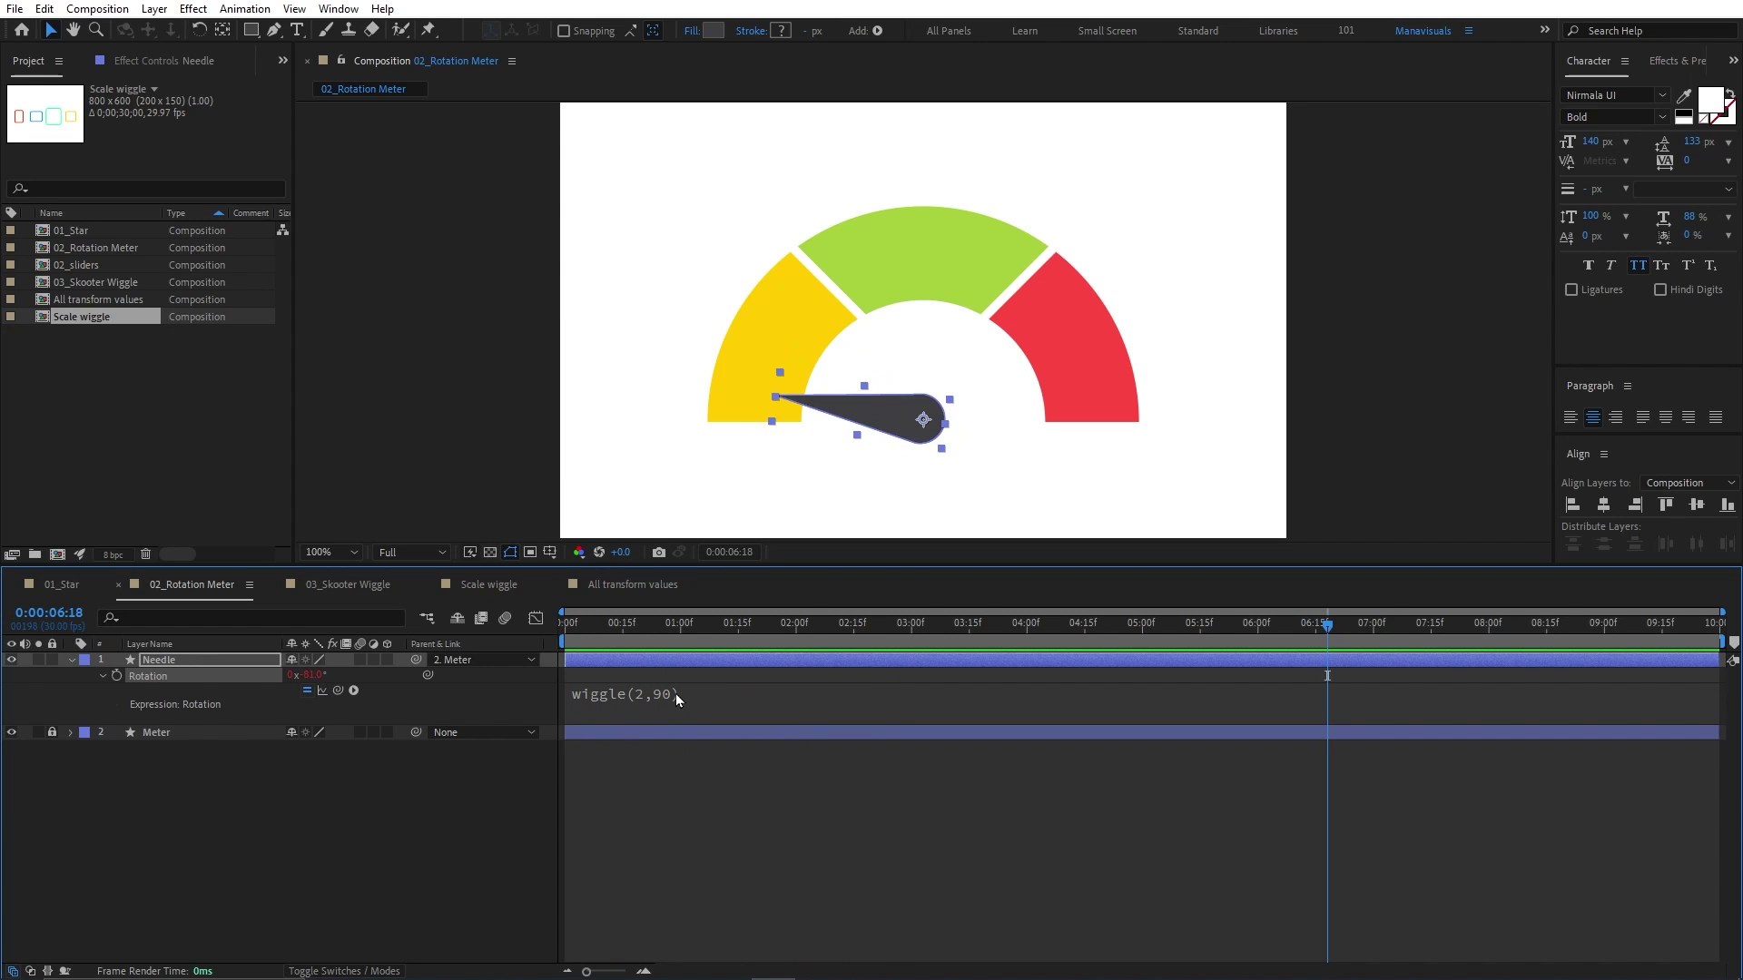
Step: Raise the needle's wiggle amplitude to 120, making wiggle(2,120), and preview the wider swing
left_click(675, 694)
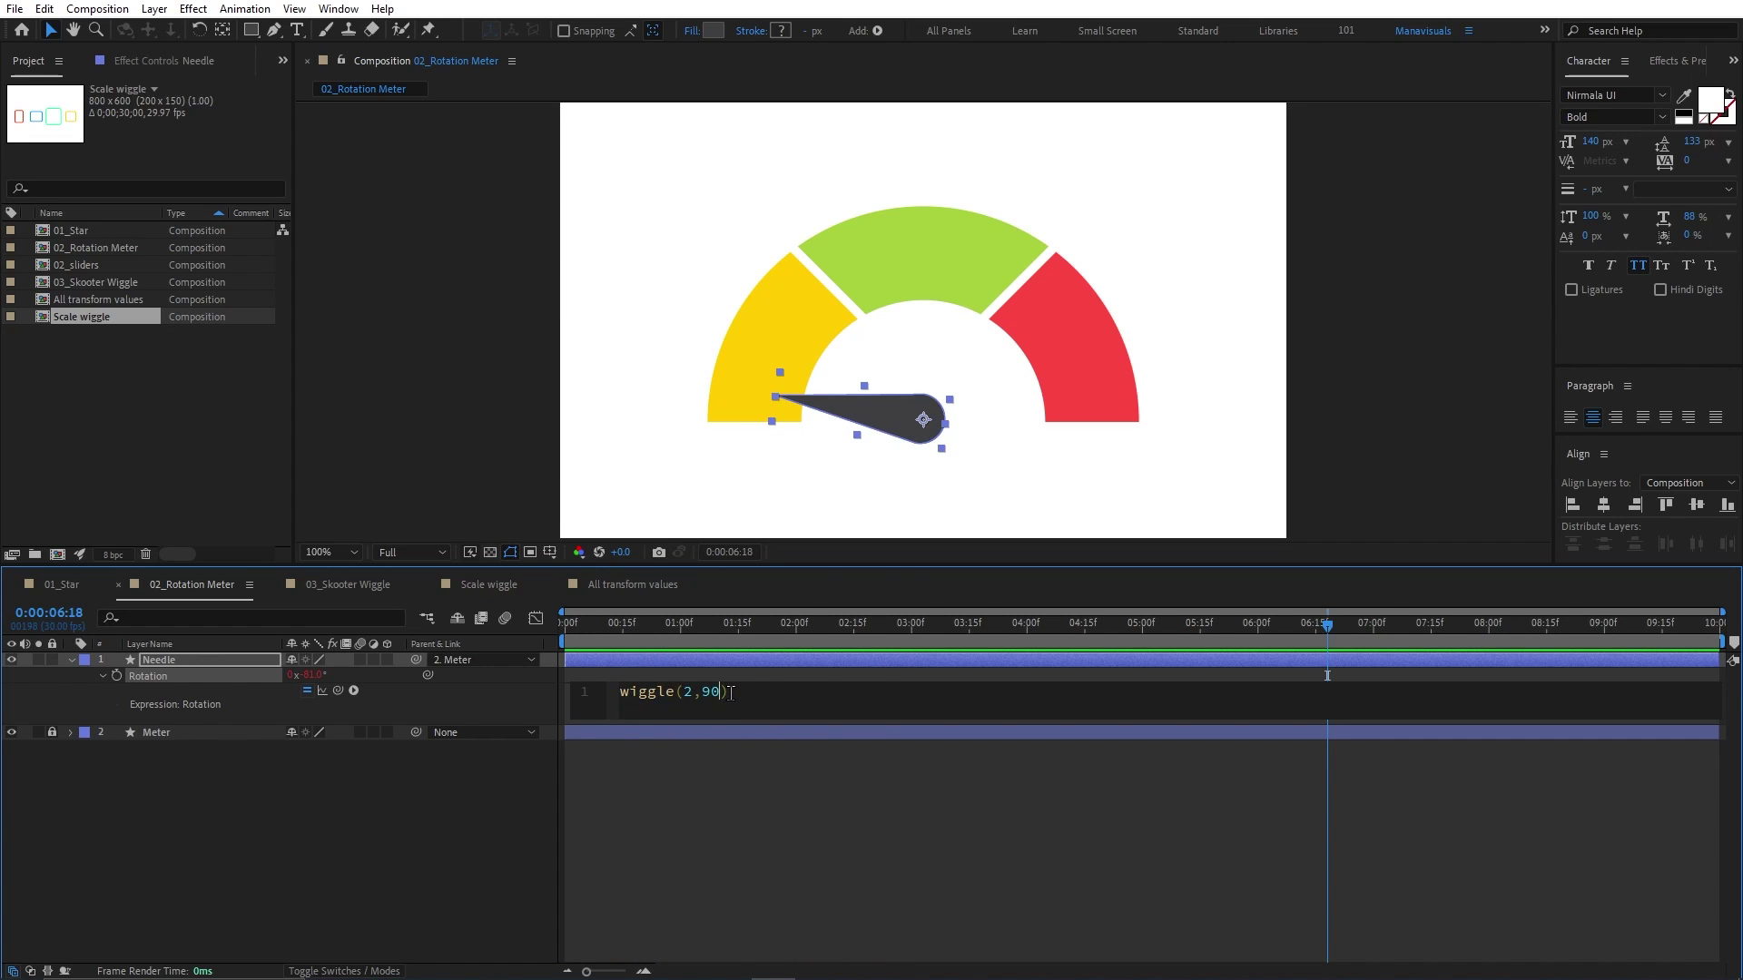
type("120")
key("KP_Enter")
key("space")
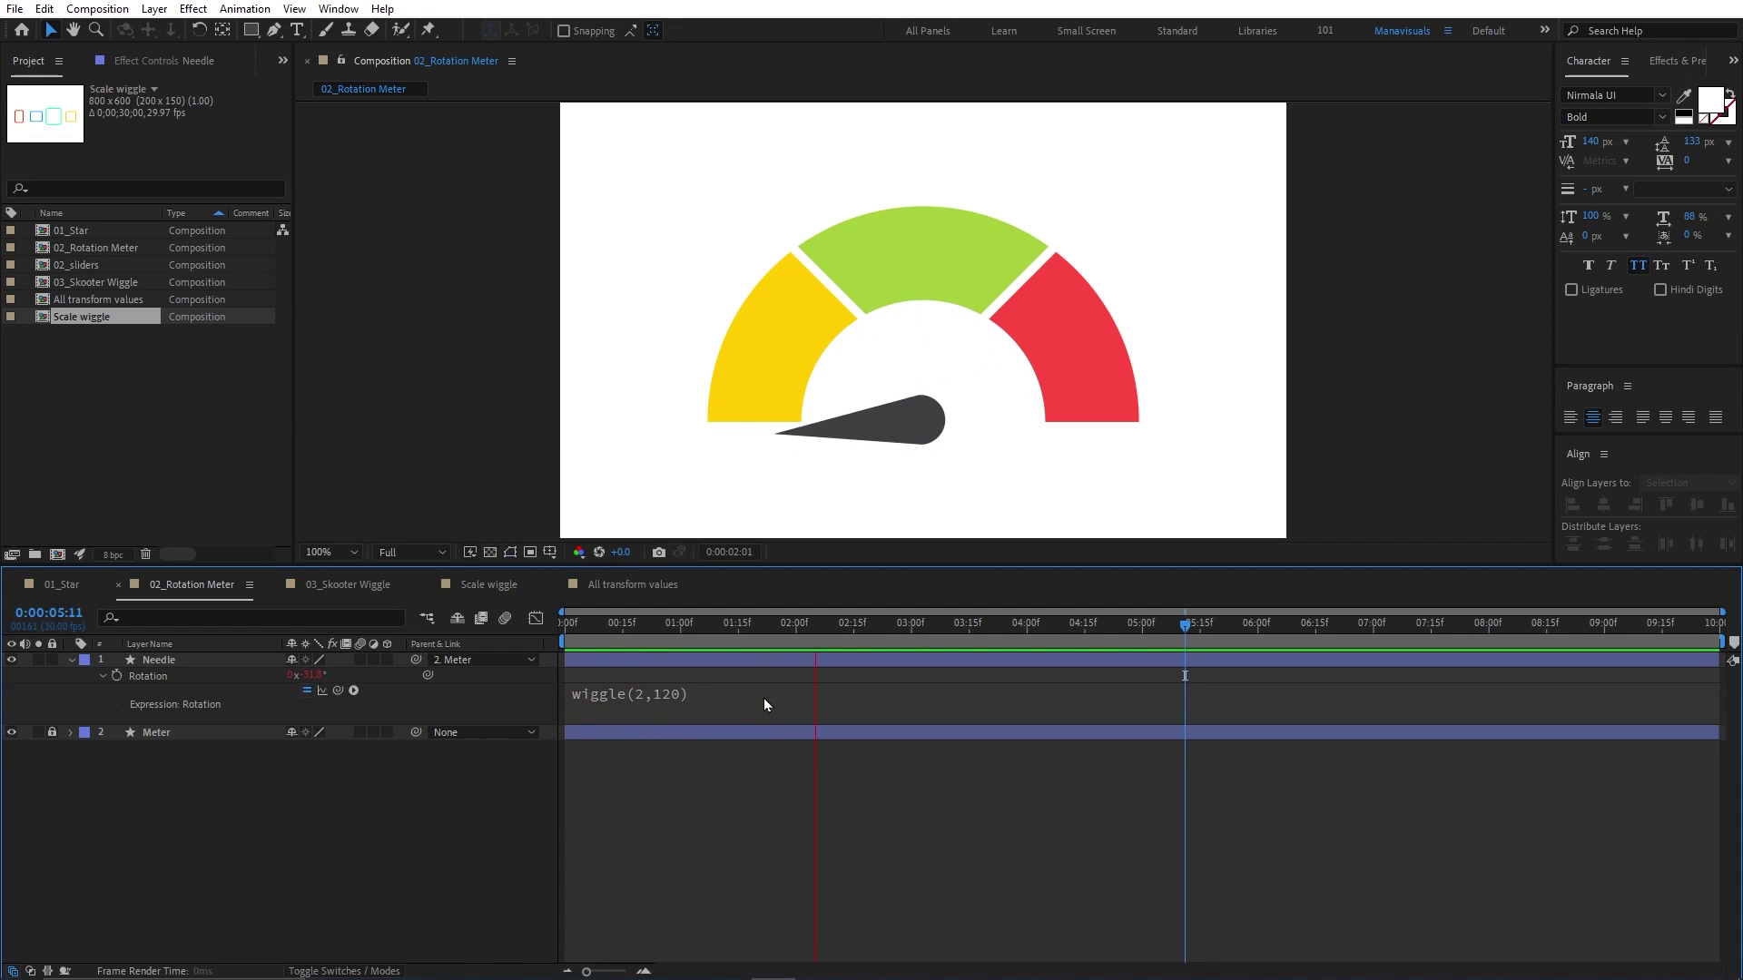
key("space")
key("F2")
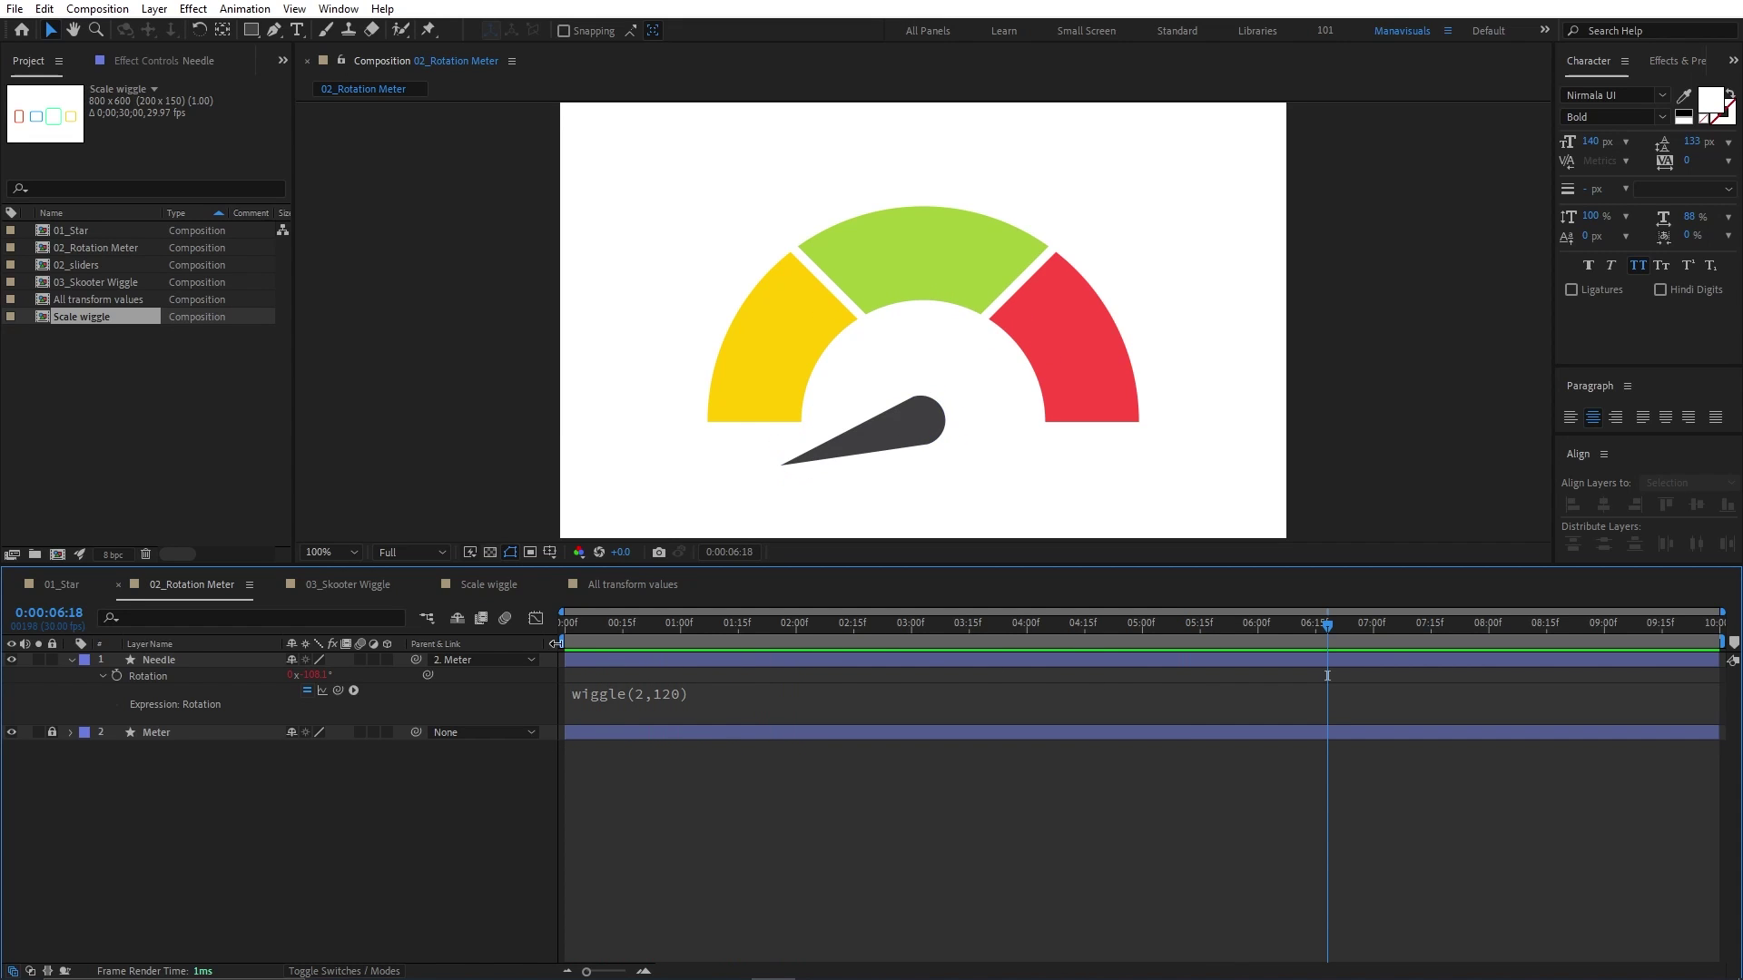
Step: Remove the Position and Rotation wiggle expressions from the star in 01_Star
left_click(73, 586)
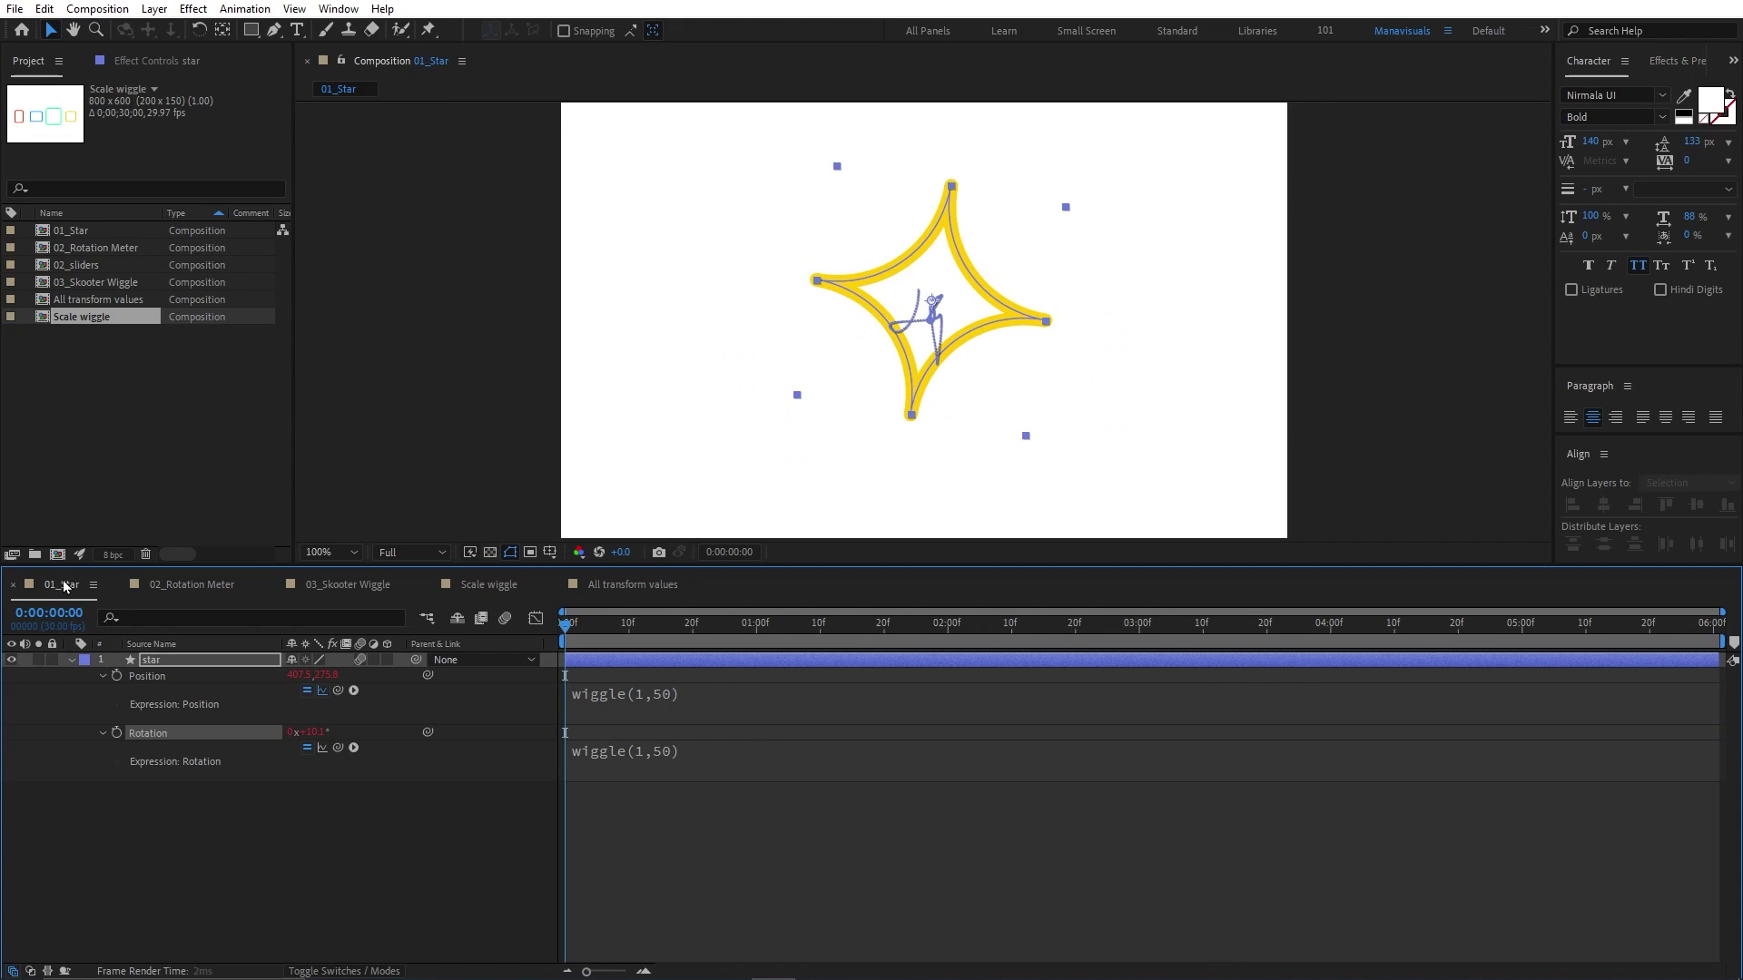
left_click(118, 676, "alt")
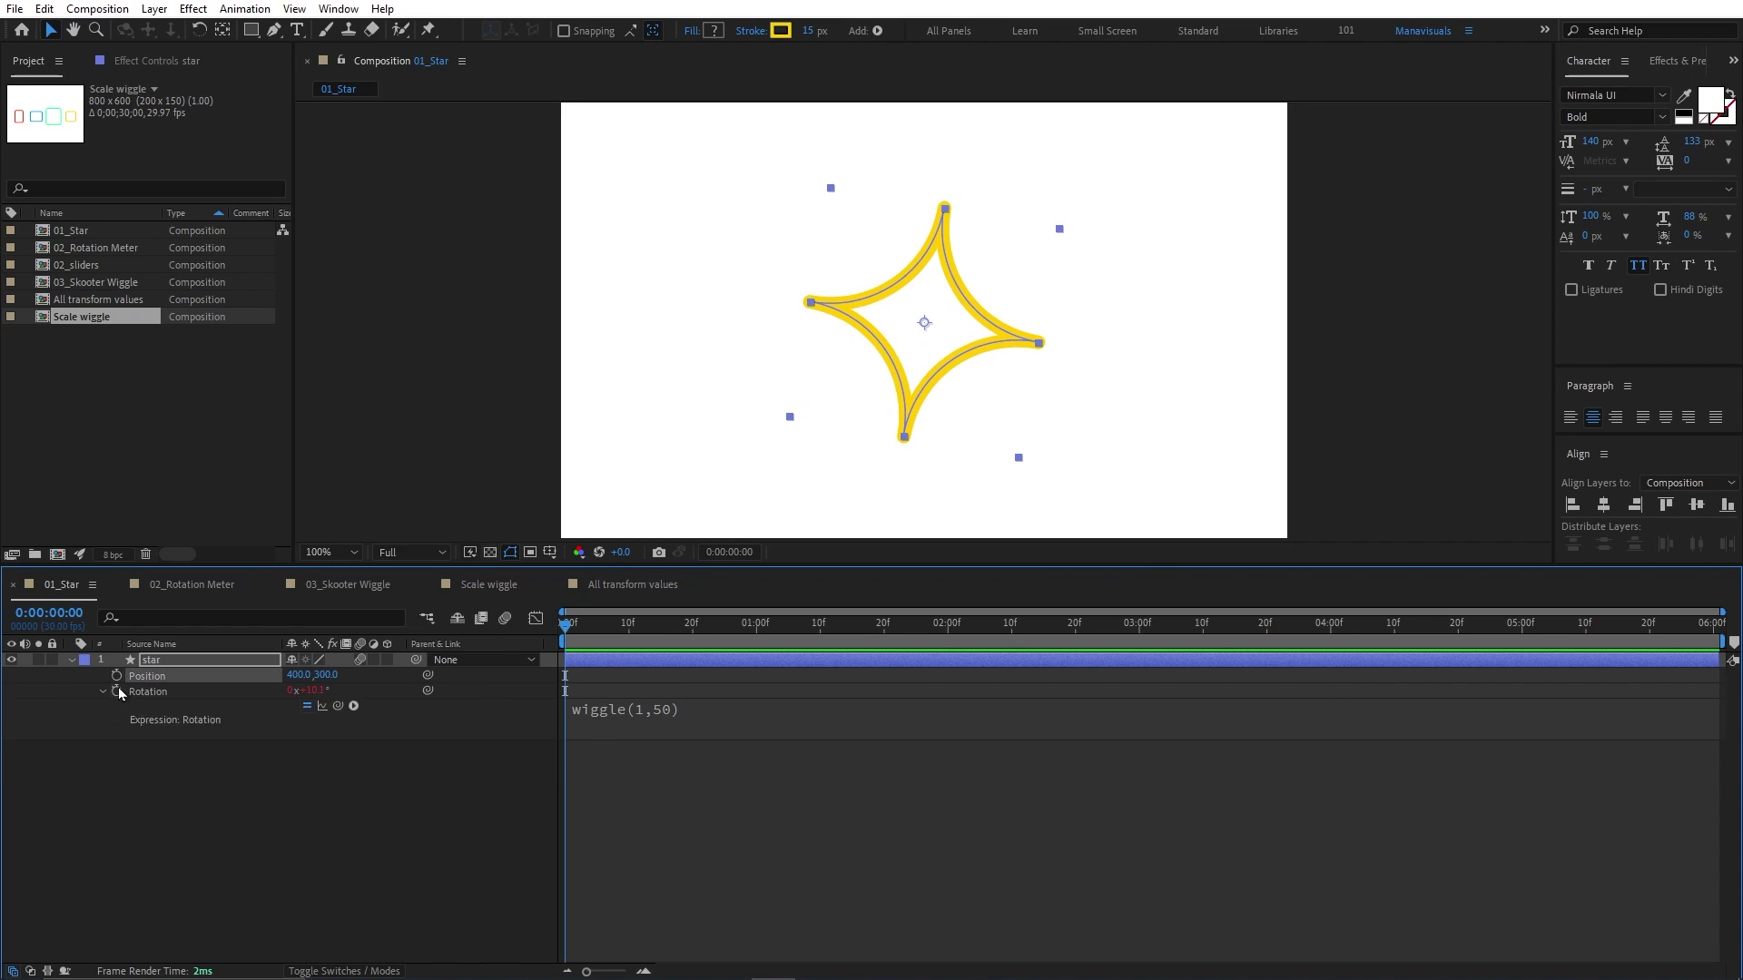
left_click(118, 691, "alt")
Step: Add a wiggle(1,50) expression to the star's Scale and preview the pulsing
key("s")
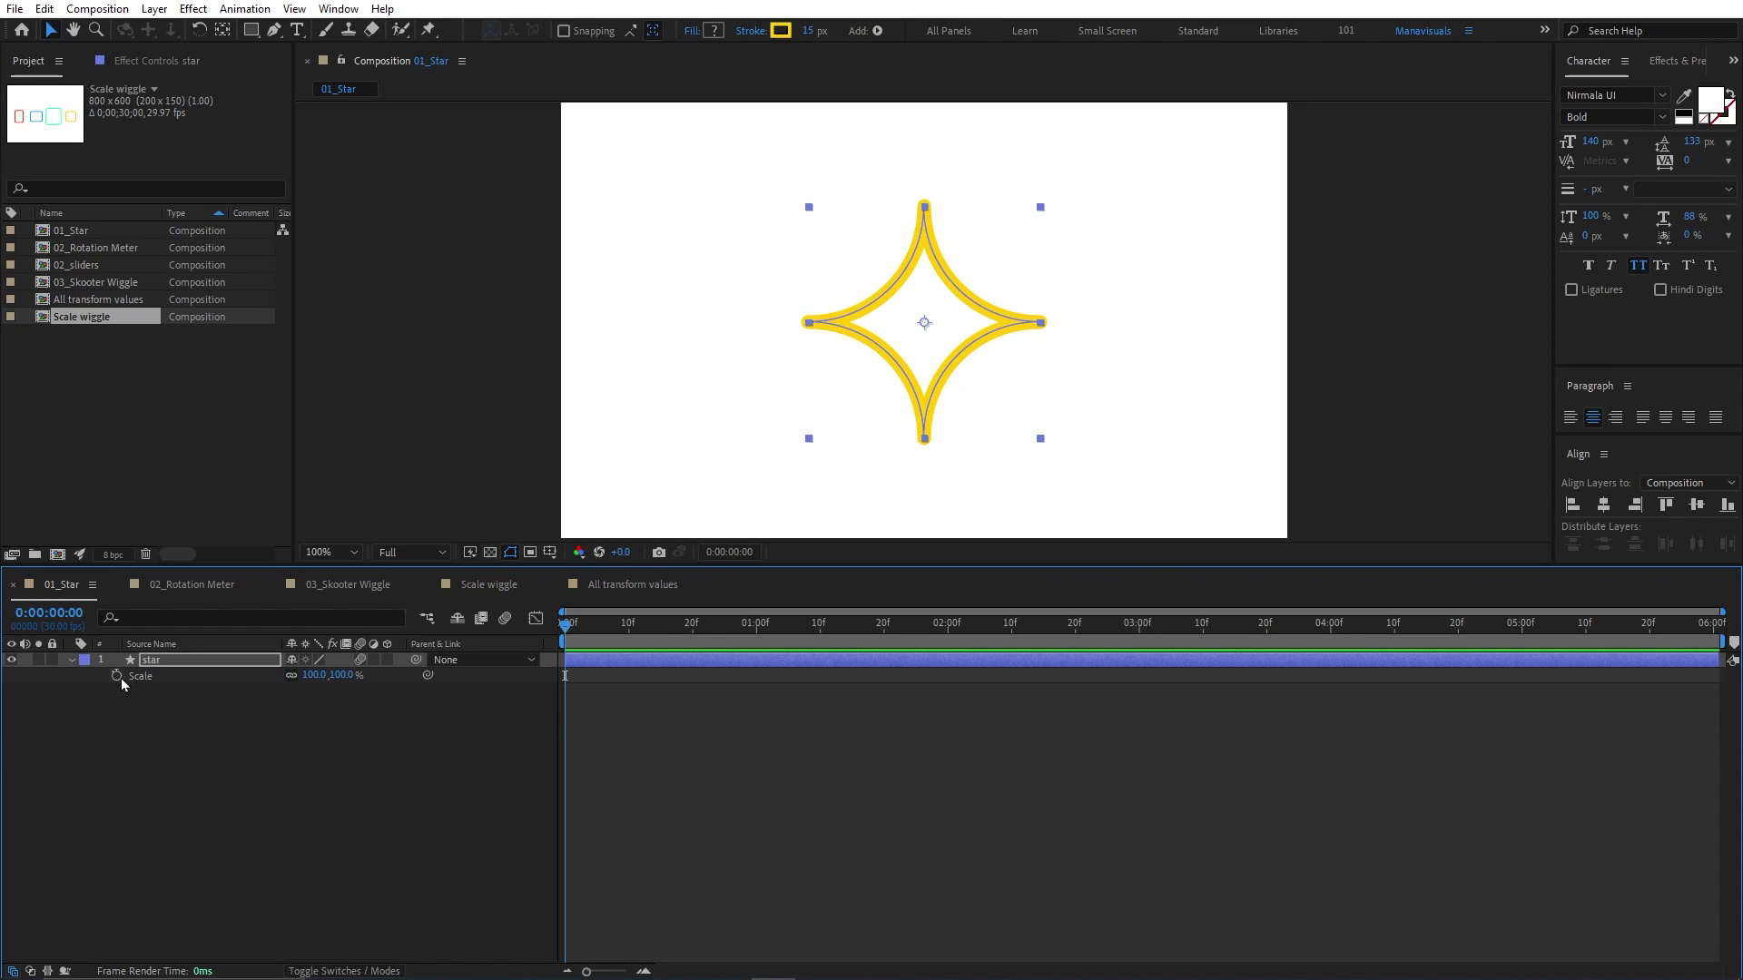
left_click(116, 677, "alt")
type("wiggle(1,50)")
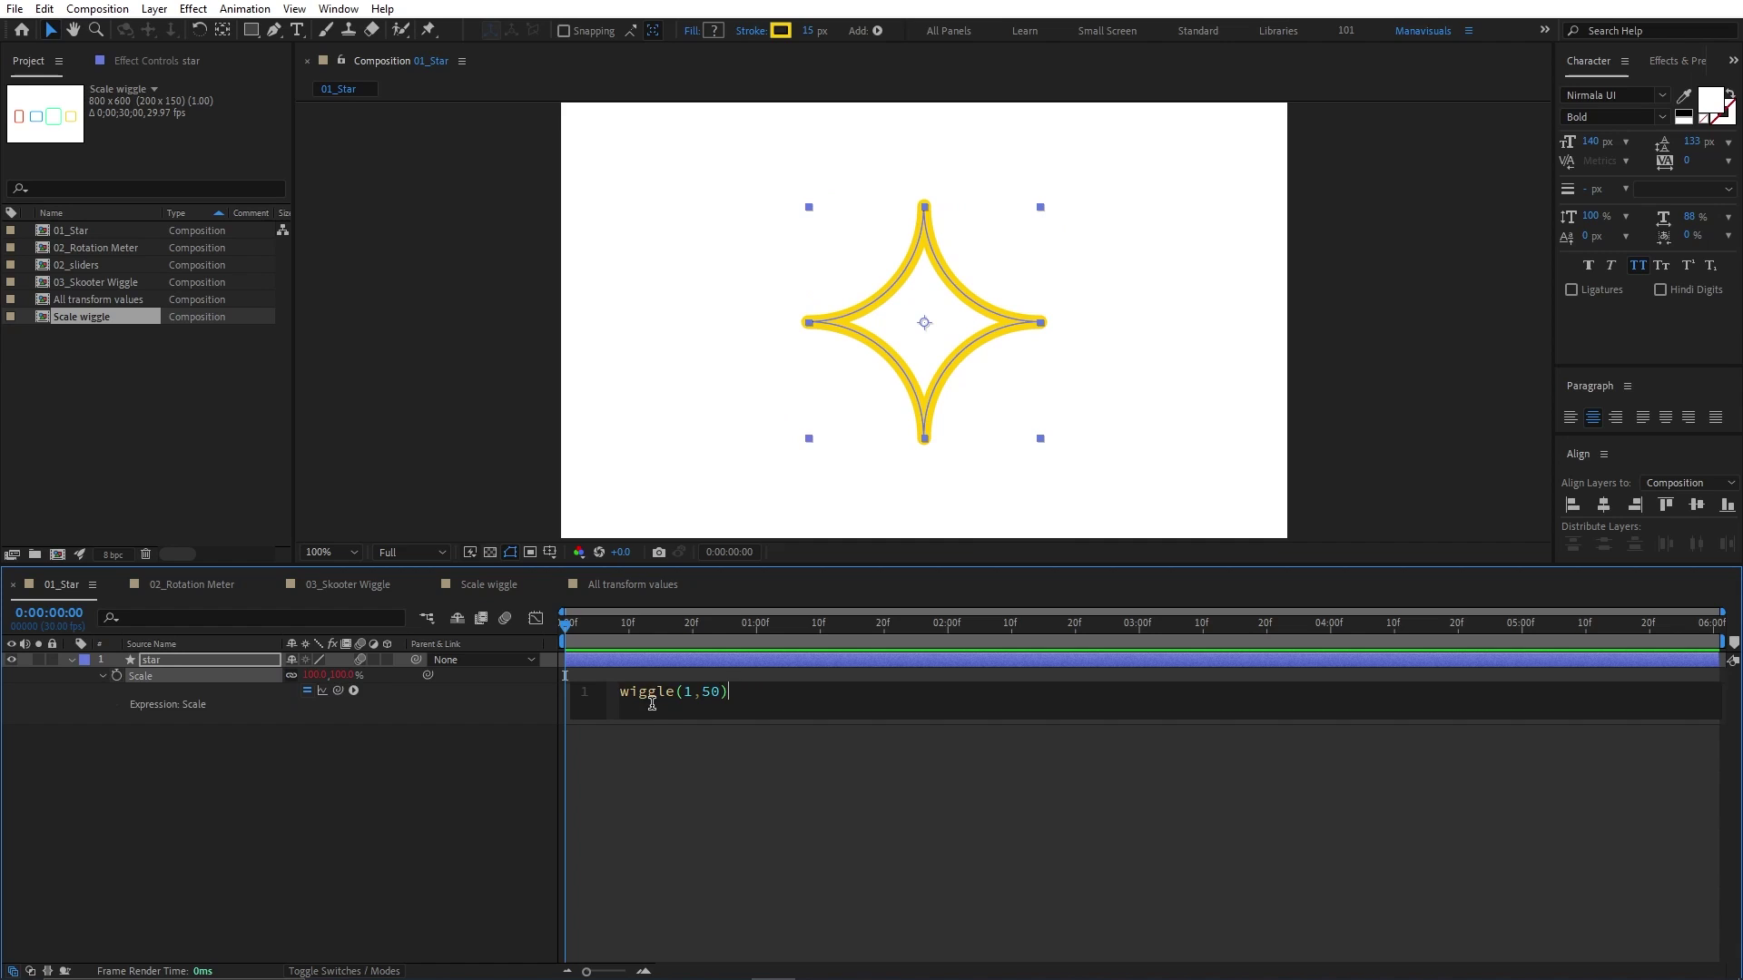
left_click(247, 728)
key("space")
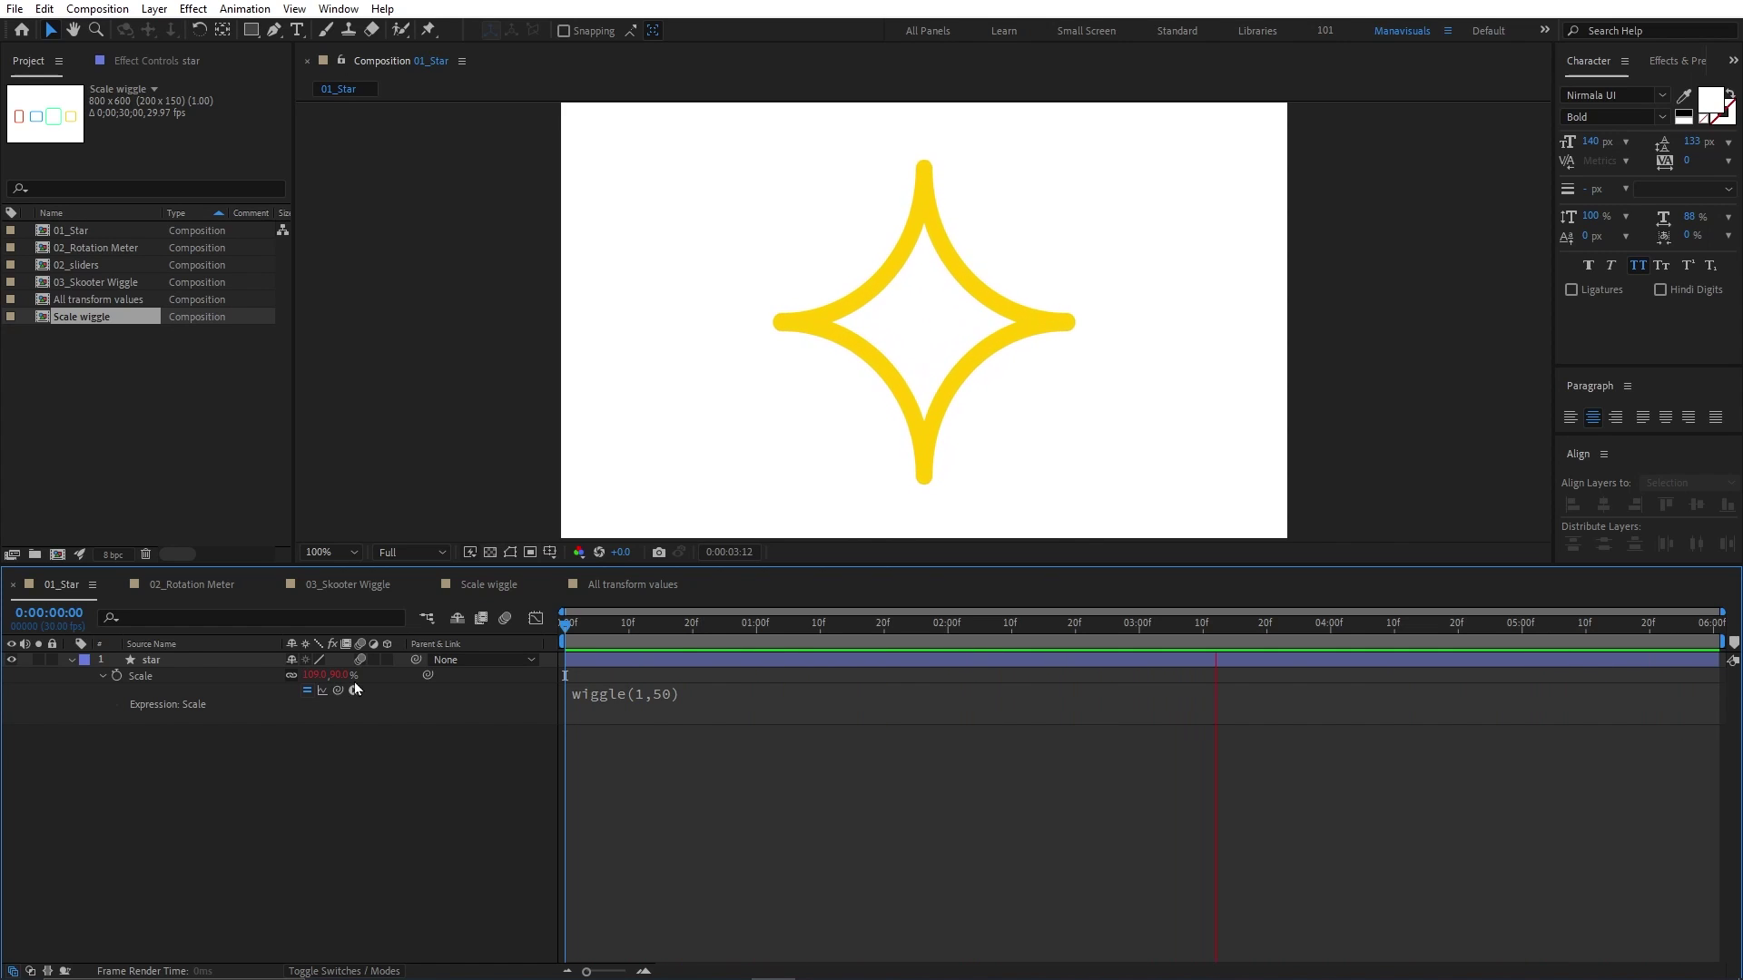
Step: Paste wiggle(1,50) into a new expression on the star's Opacity
left_click(355, 685)
key("shift+t")
left_click(117, 733, "alt")
type("wiggle(1,50)")
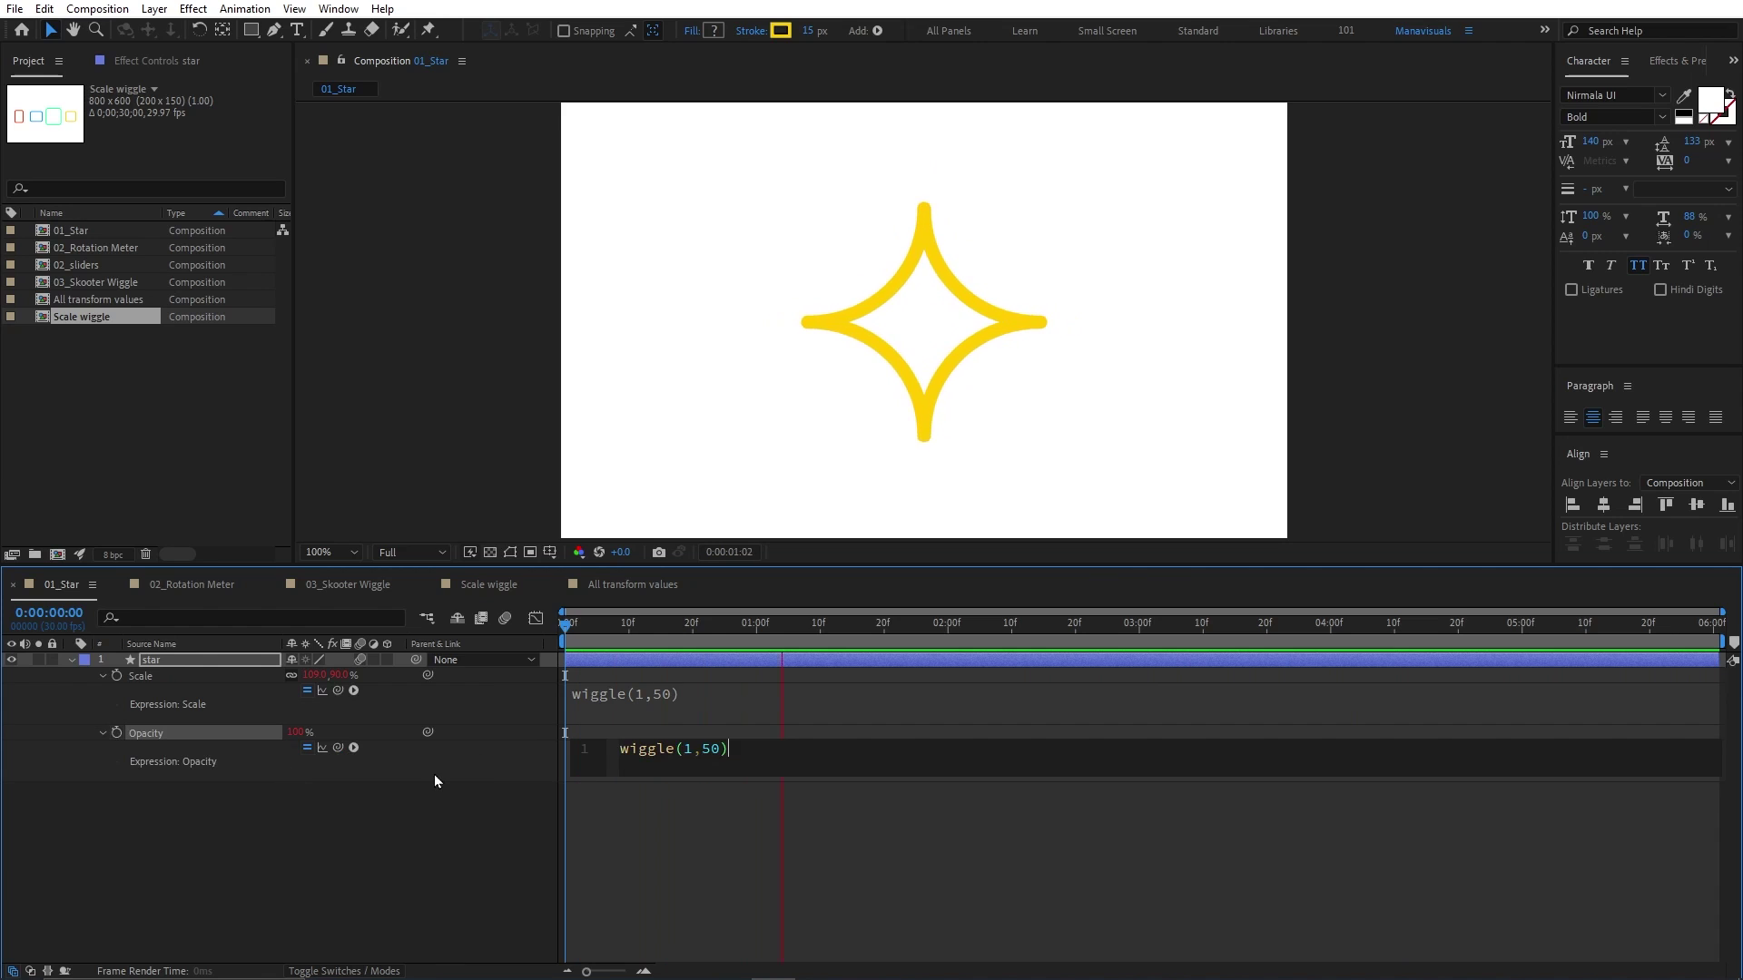
left_click(590, 813)
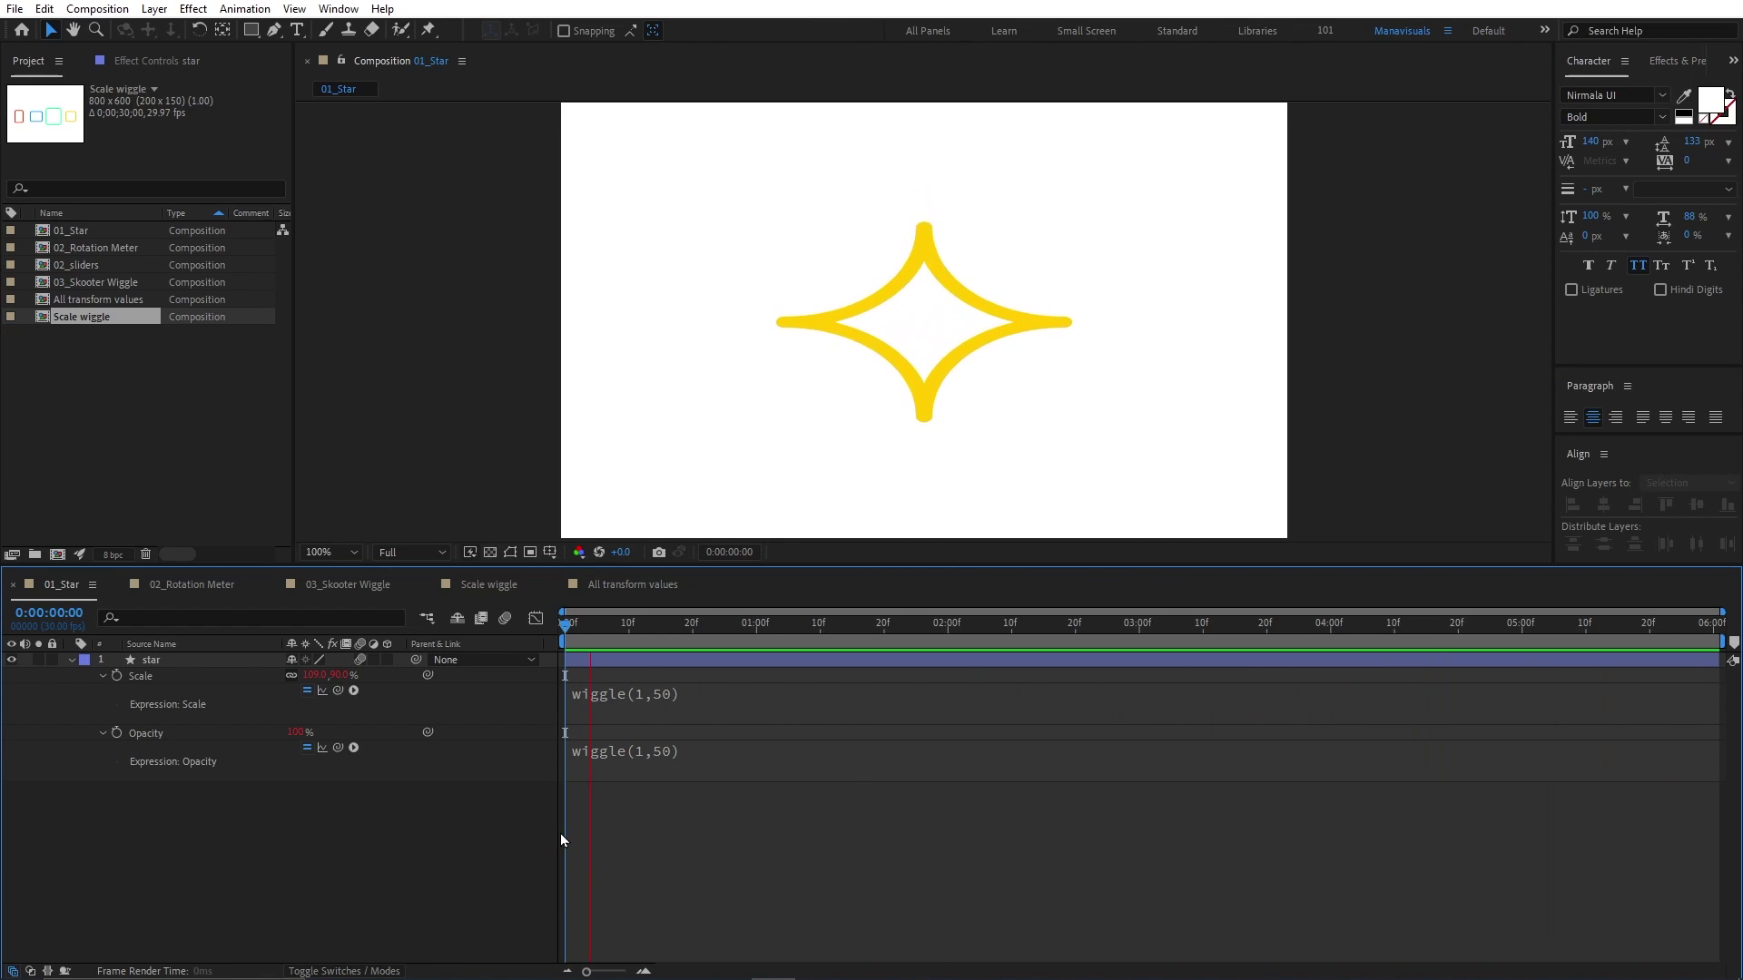
Step: In 03_Skooter Wiggle, show the Skooter's Position keyframes and move the current time to 01:25
left_click(347, 585)
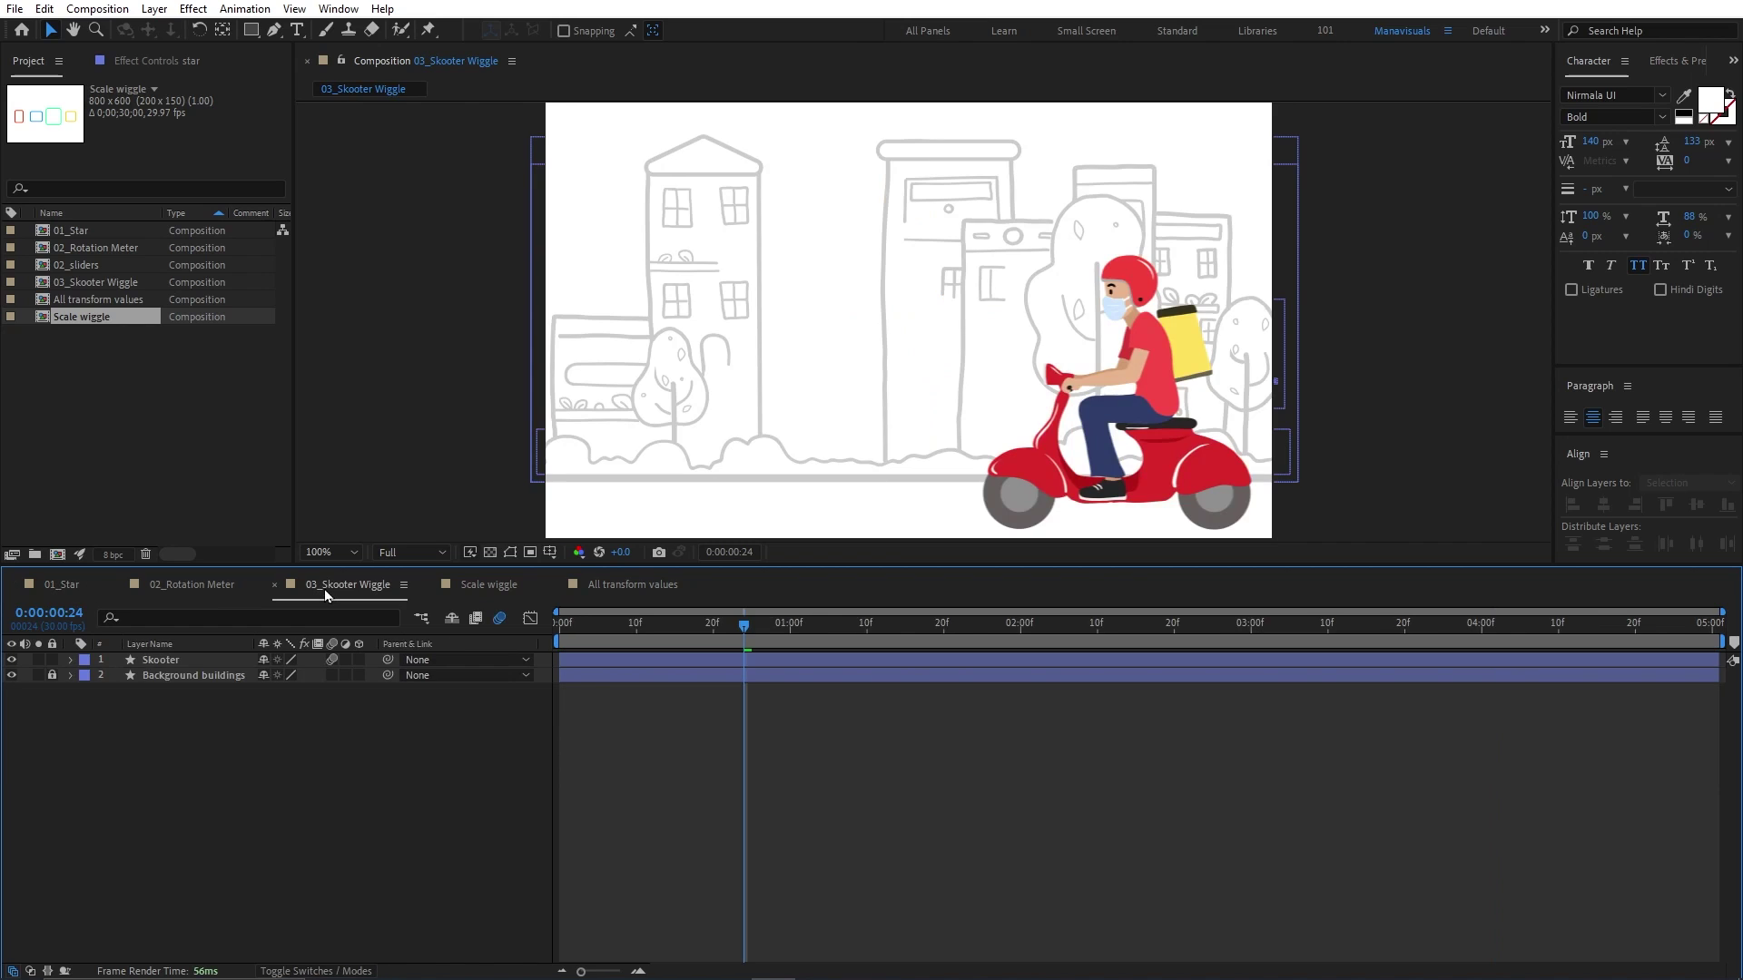
key("space")
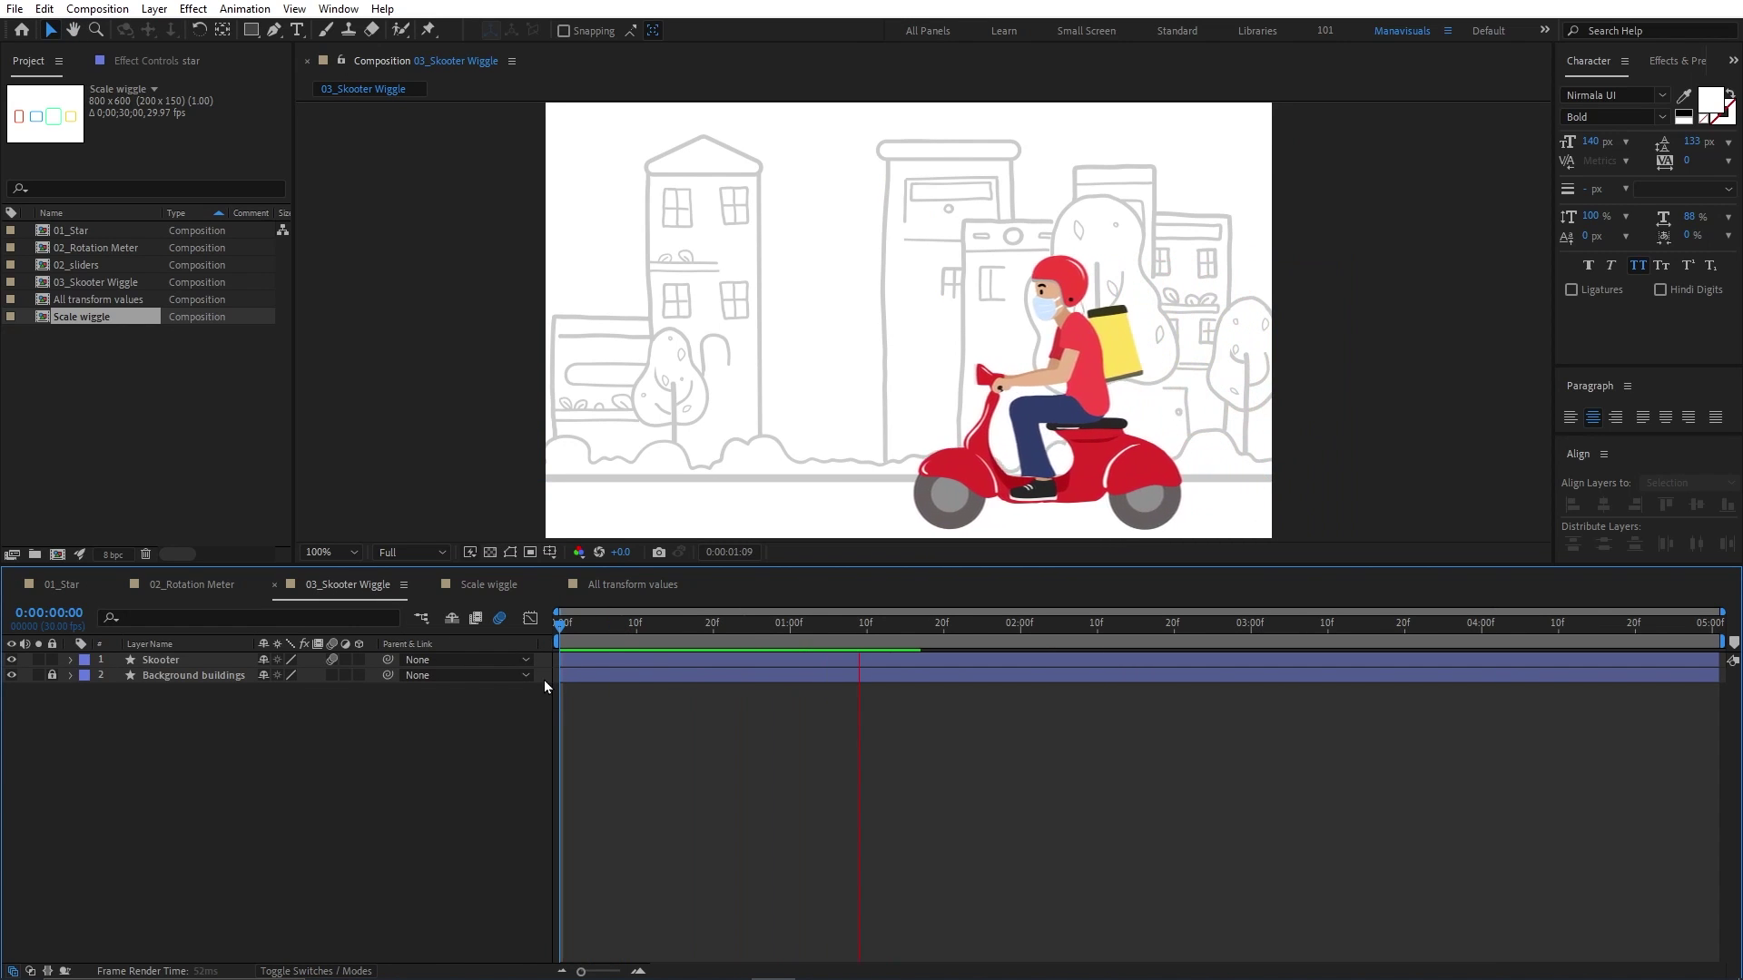
key("p")
left_click(206, 678)
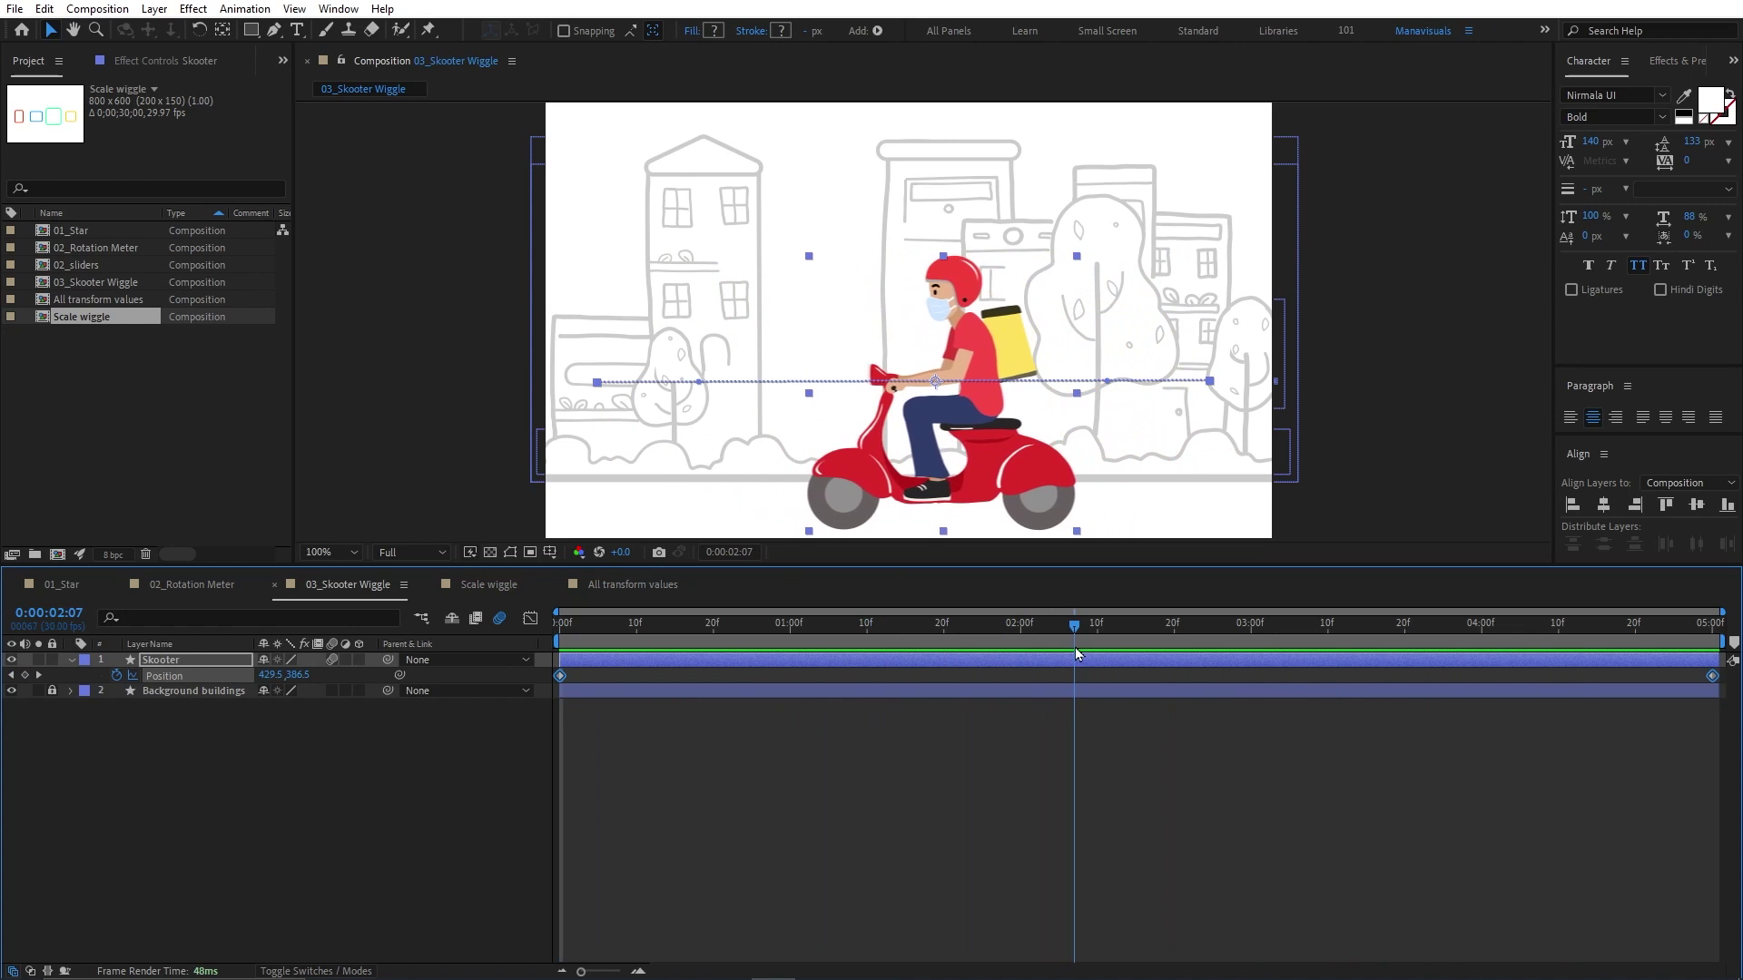
left_click_drag(929, 363, 927, 358)
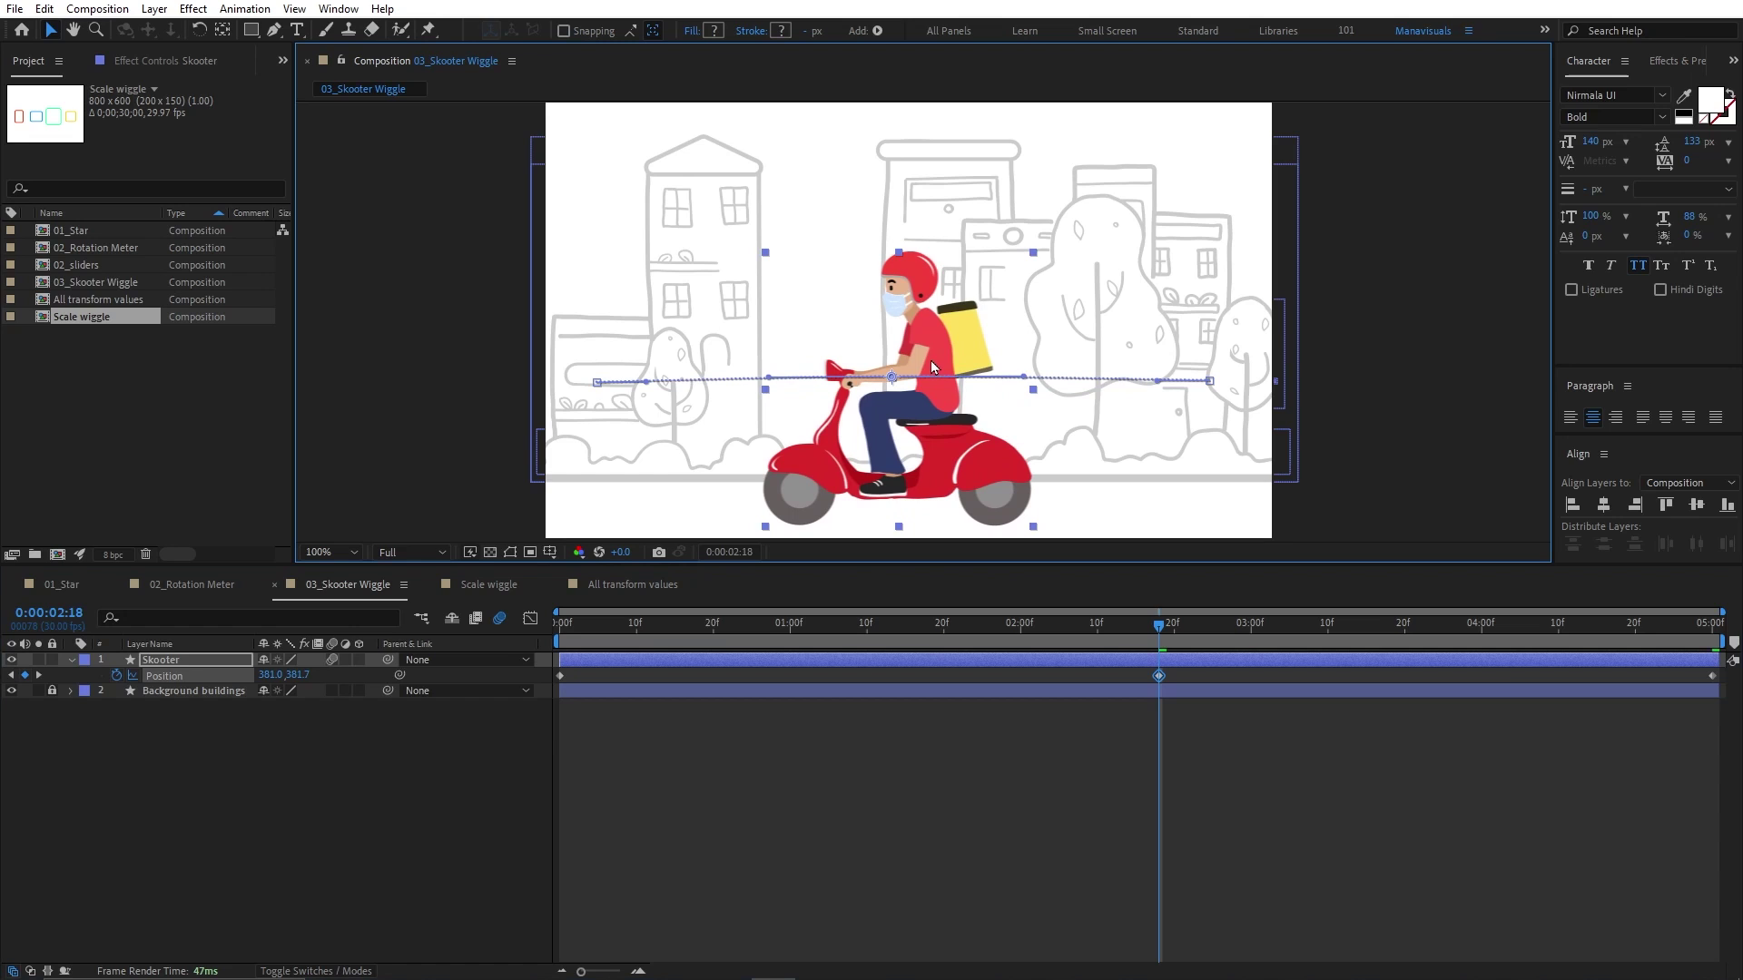
key("ctrl+z")
left_click(934, 763)
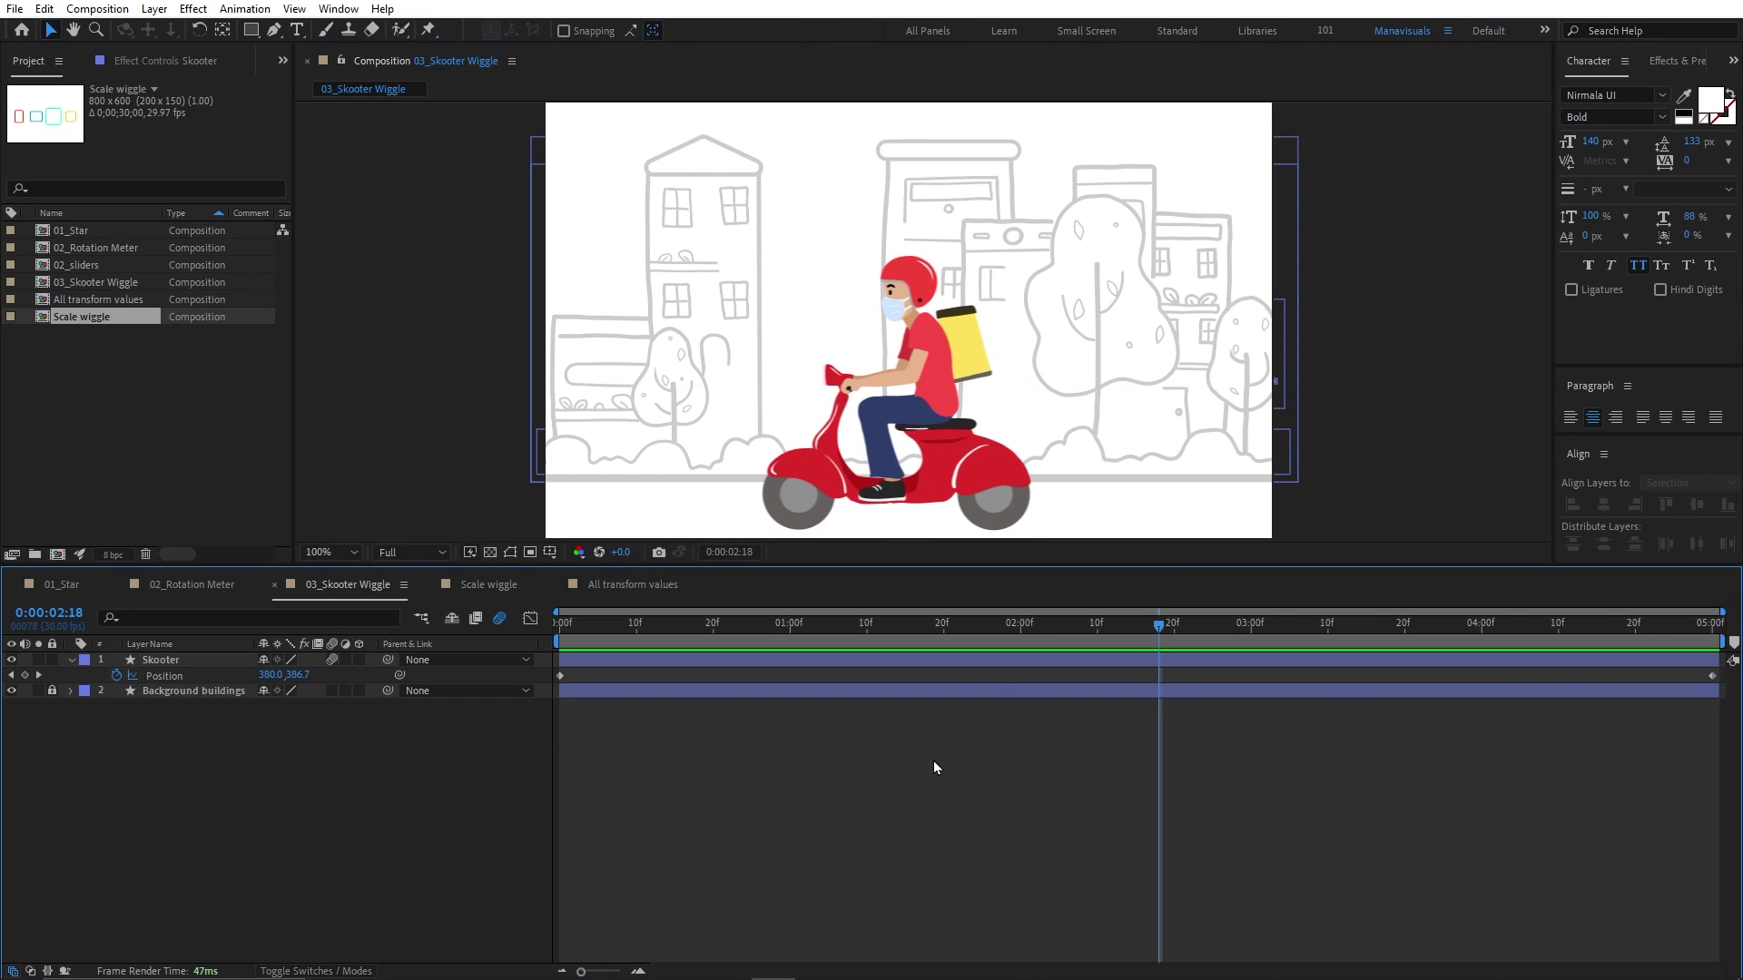
left_click(978, 626)
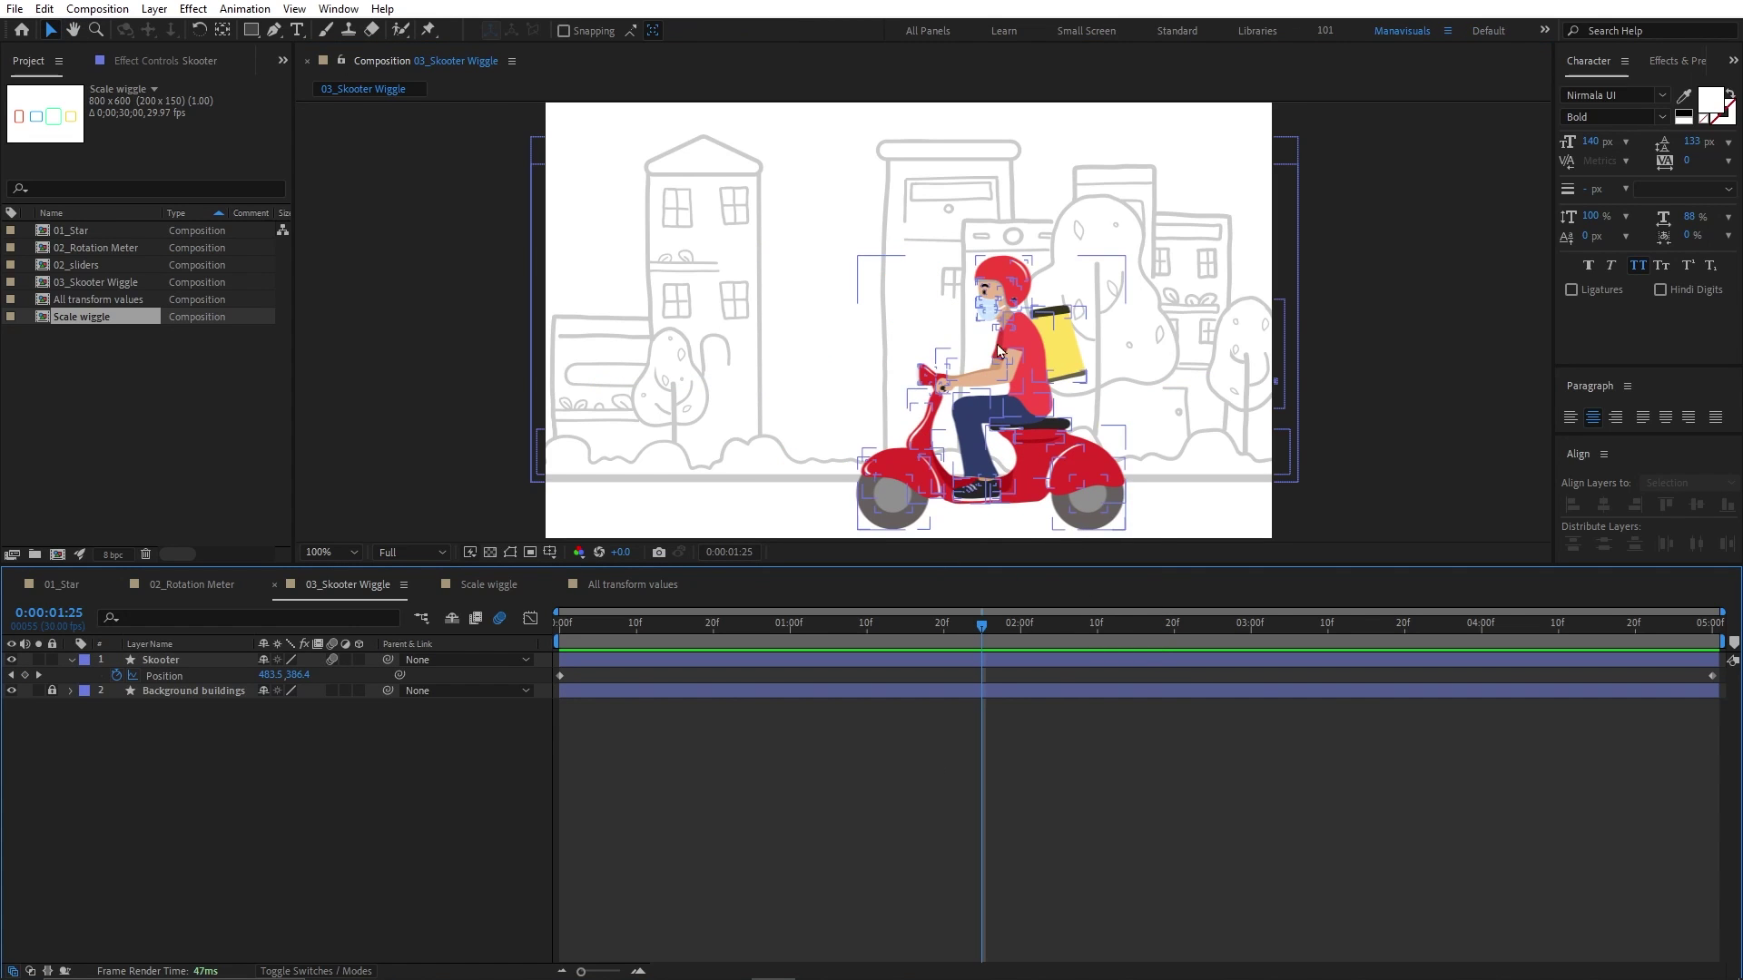
left_click(190, 660)
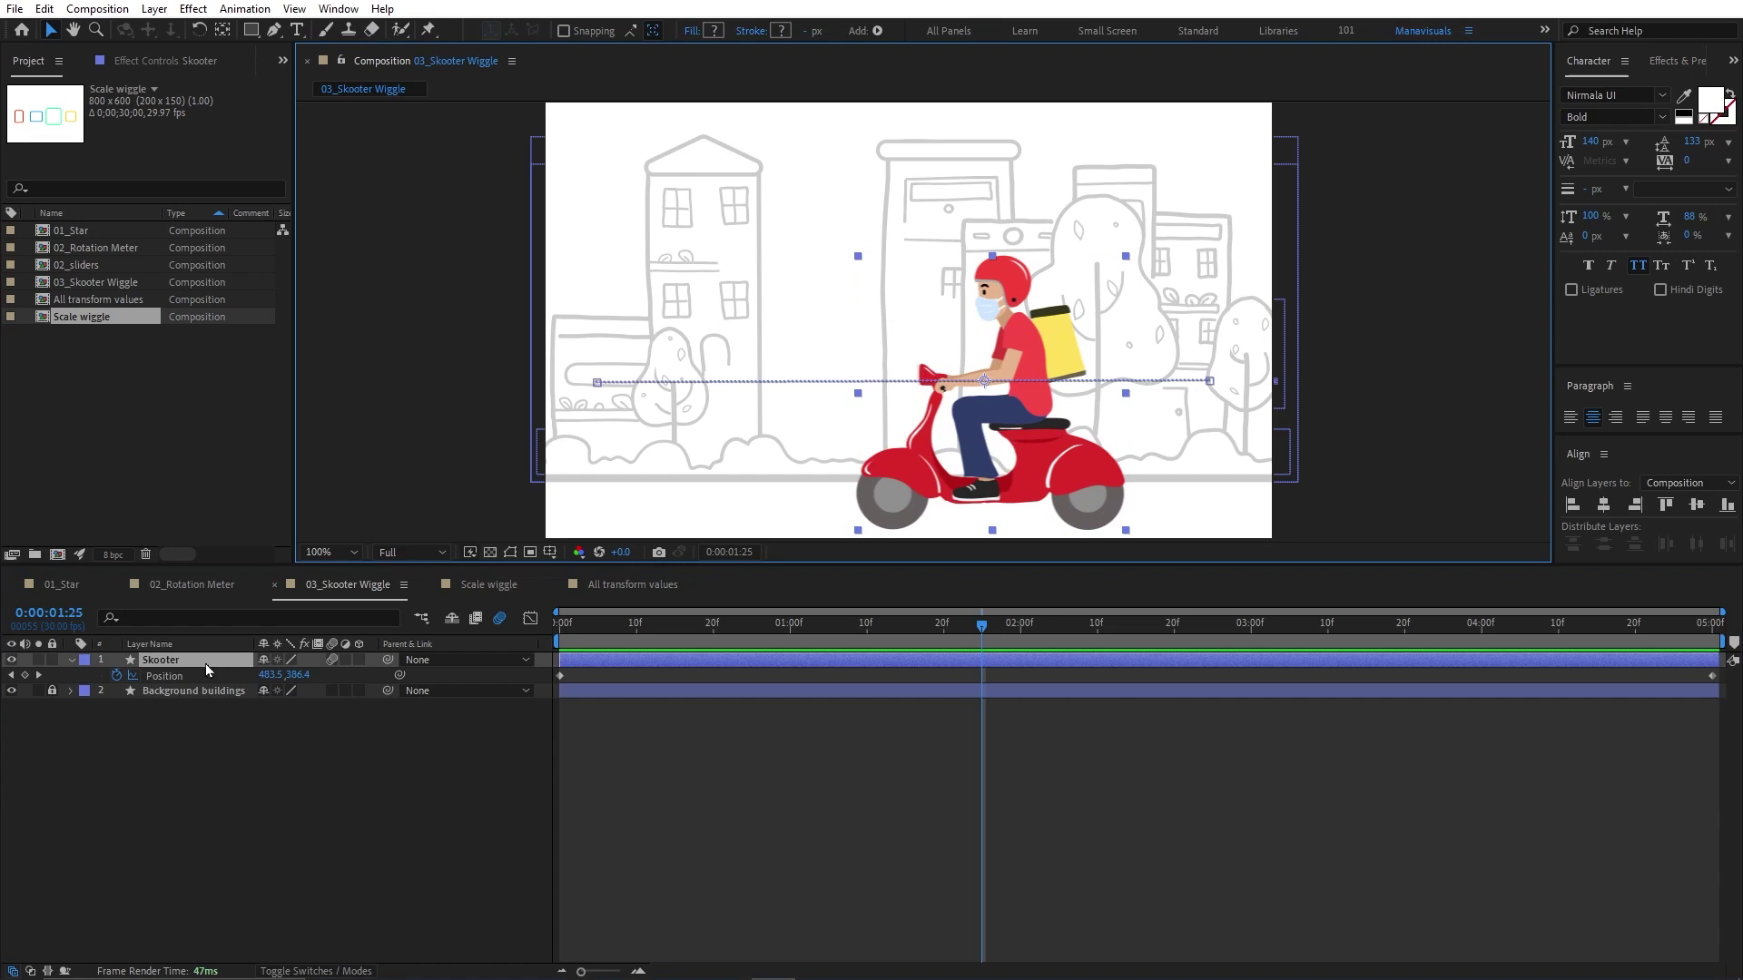
Step: Separate the Skooter's Position dimensions and give Y Position a wiggle(15,2) expression, previewing it
right_click(172, 677)
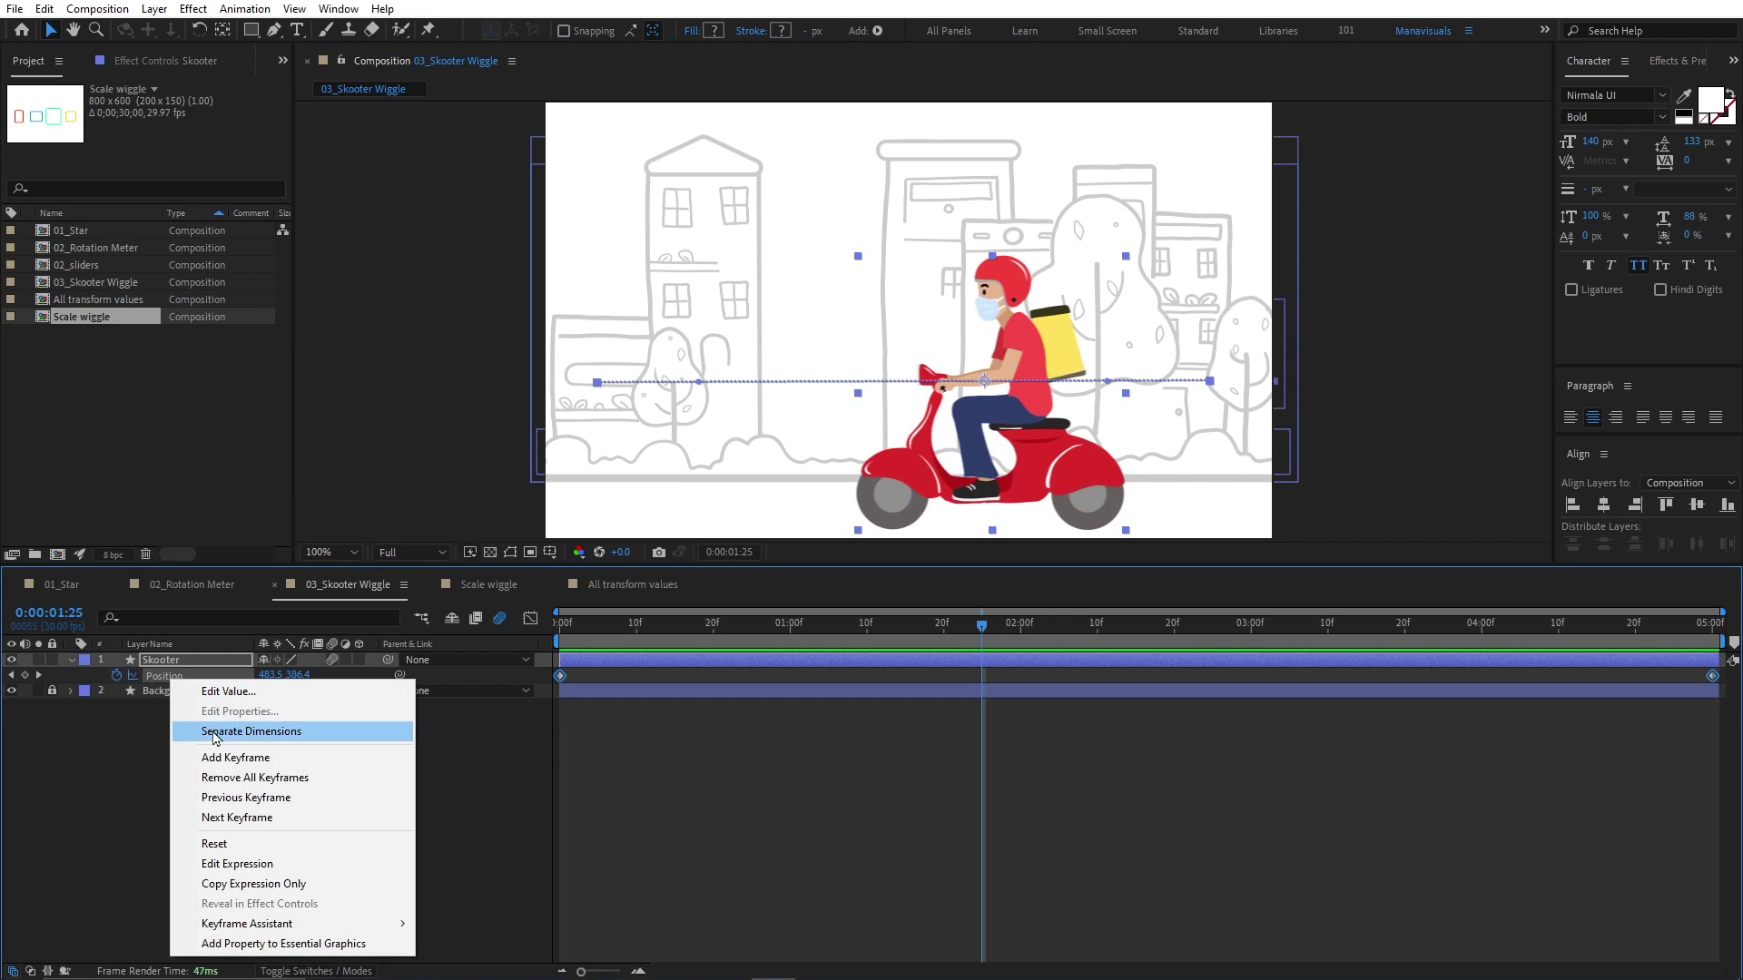
left_click(317, 732)
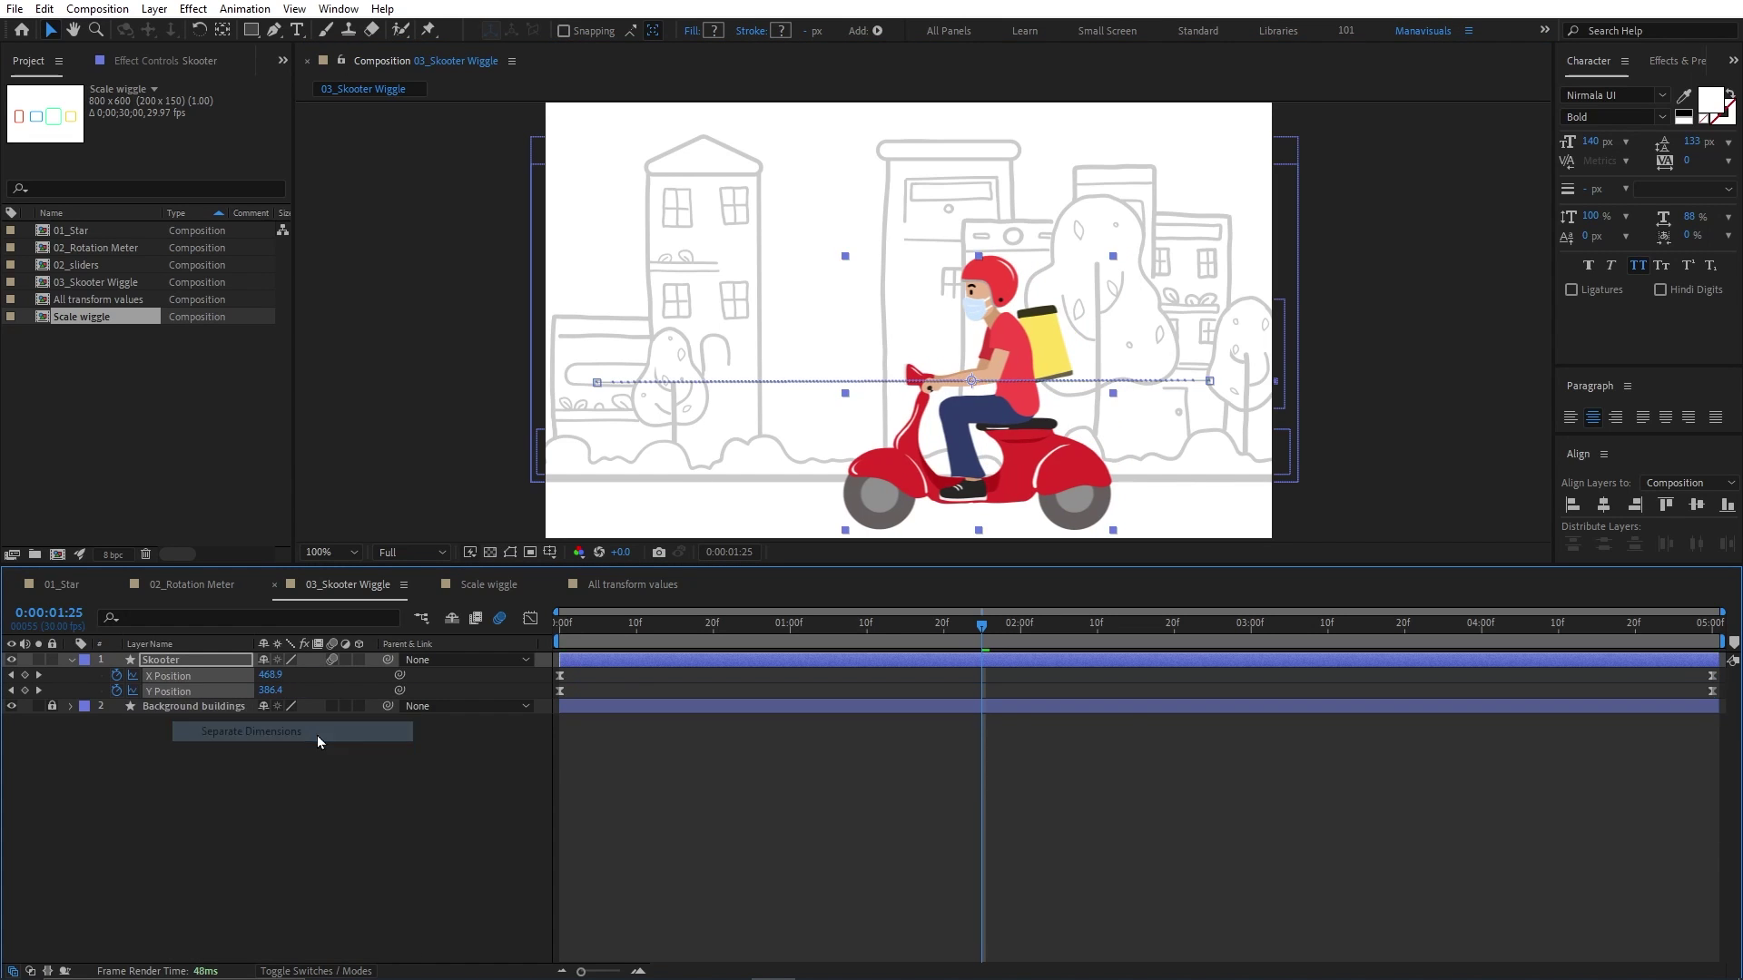
left_click(117, 690, "alt")
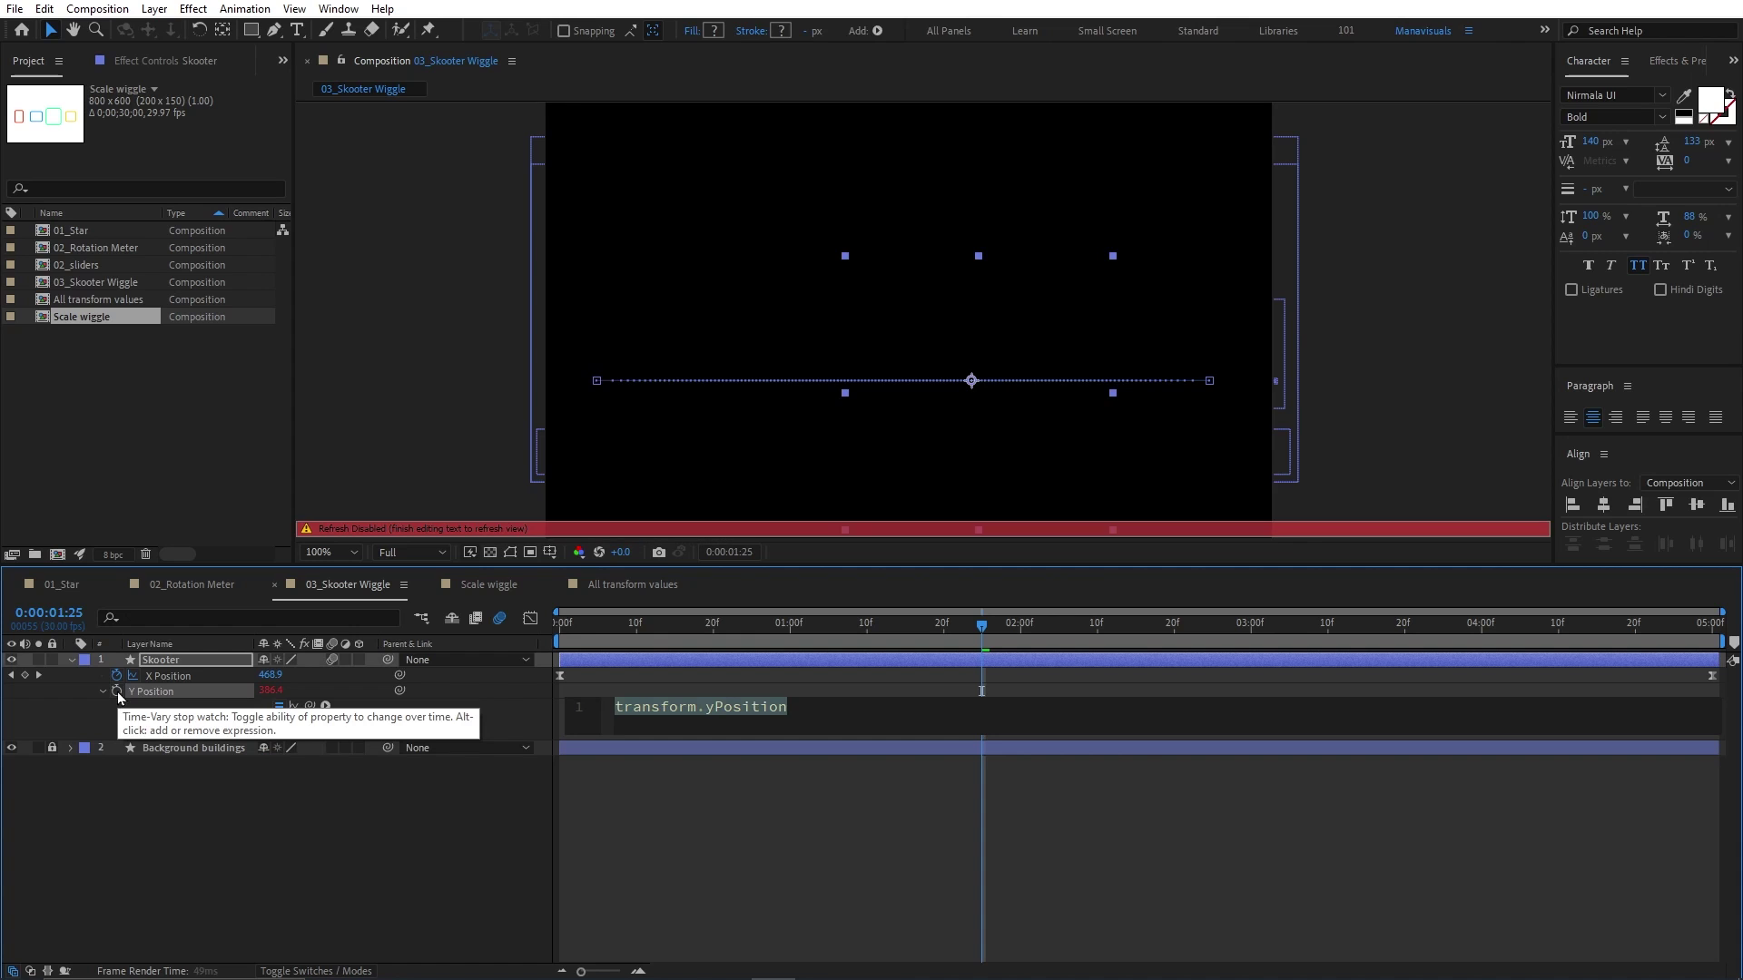
type("wigg")
key("Return")
type("15,2")
key("KP_Enter")
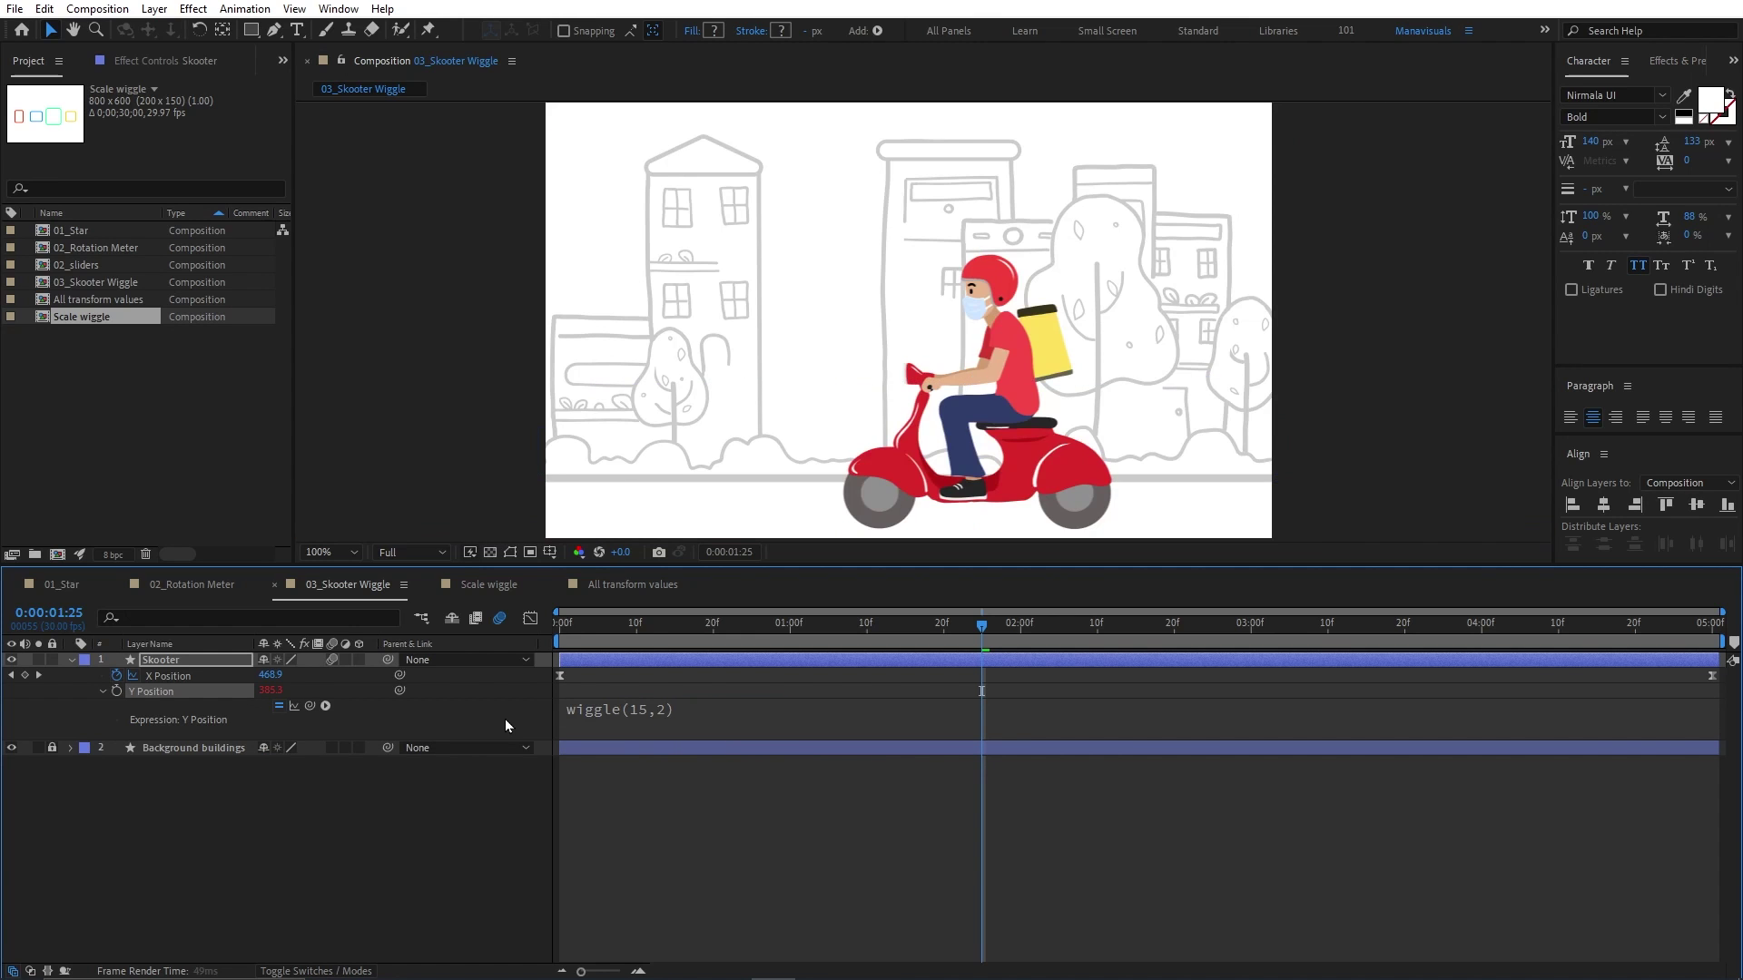
key("space")
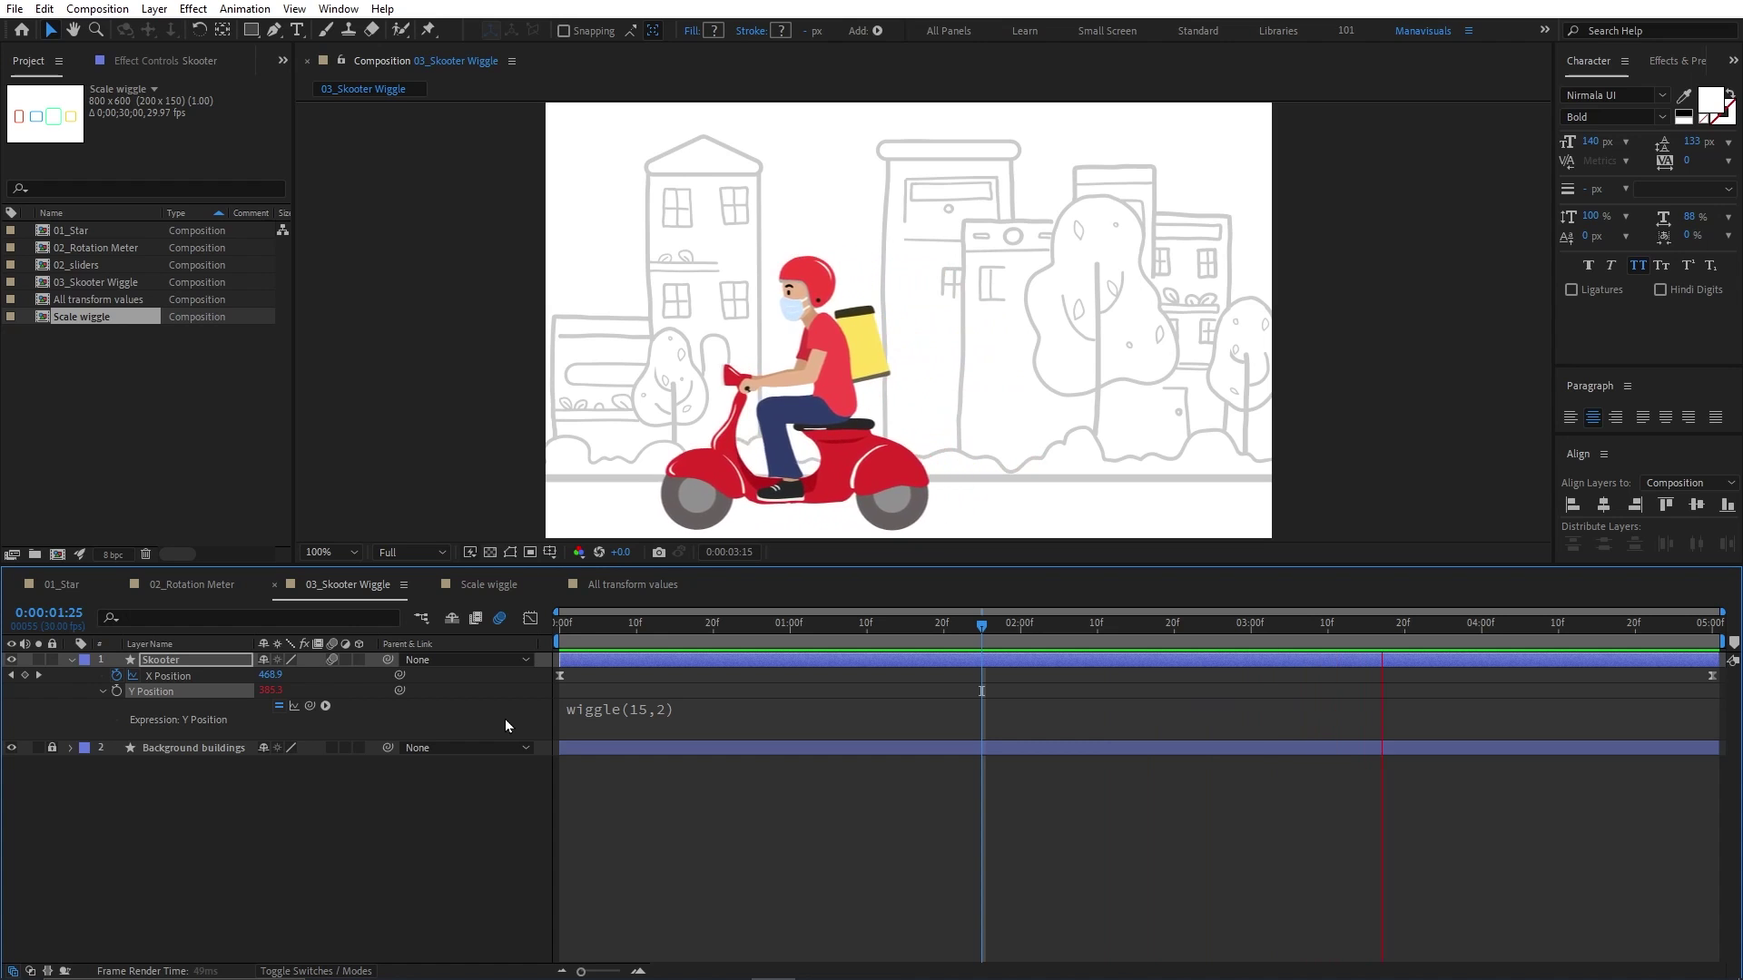
Step: Show Scale as well and recombine X and Y Position into a single property
key("shift+s")
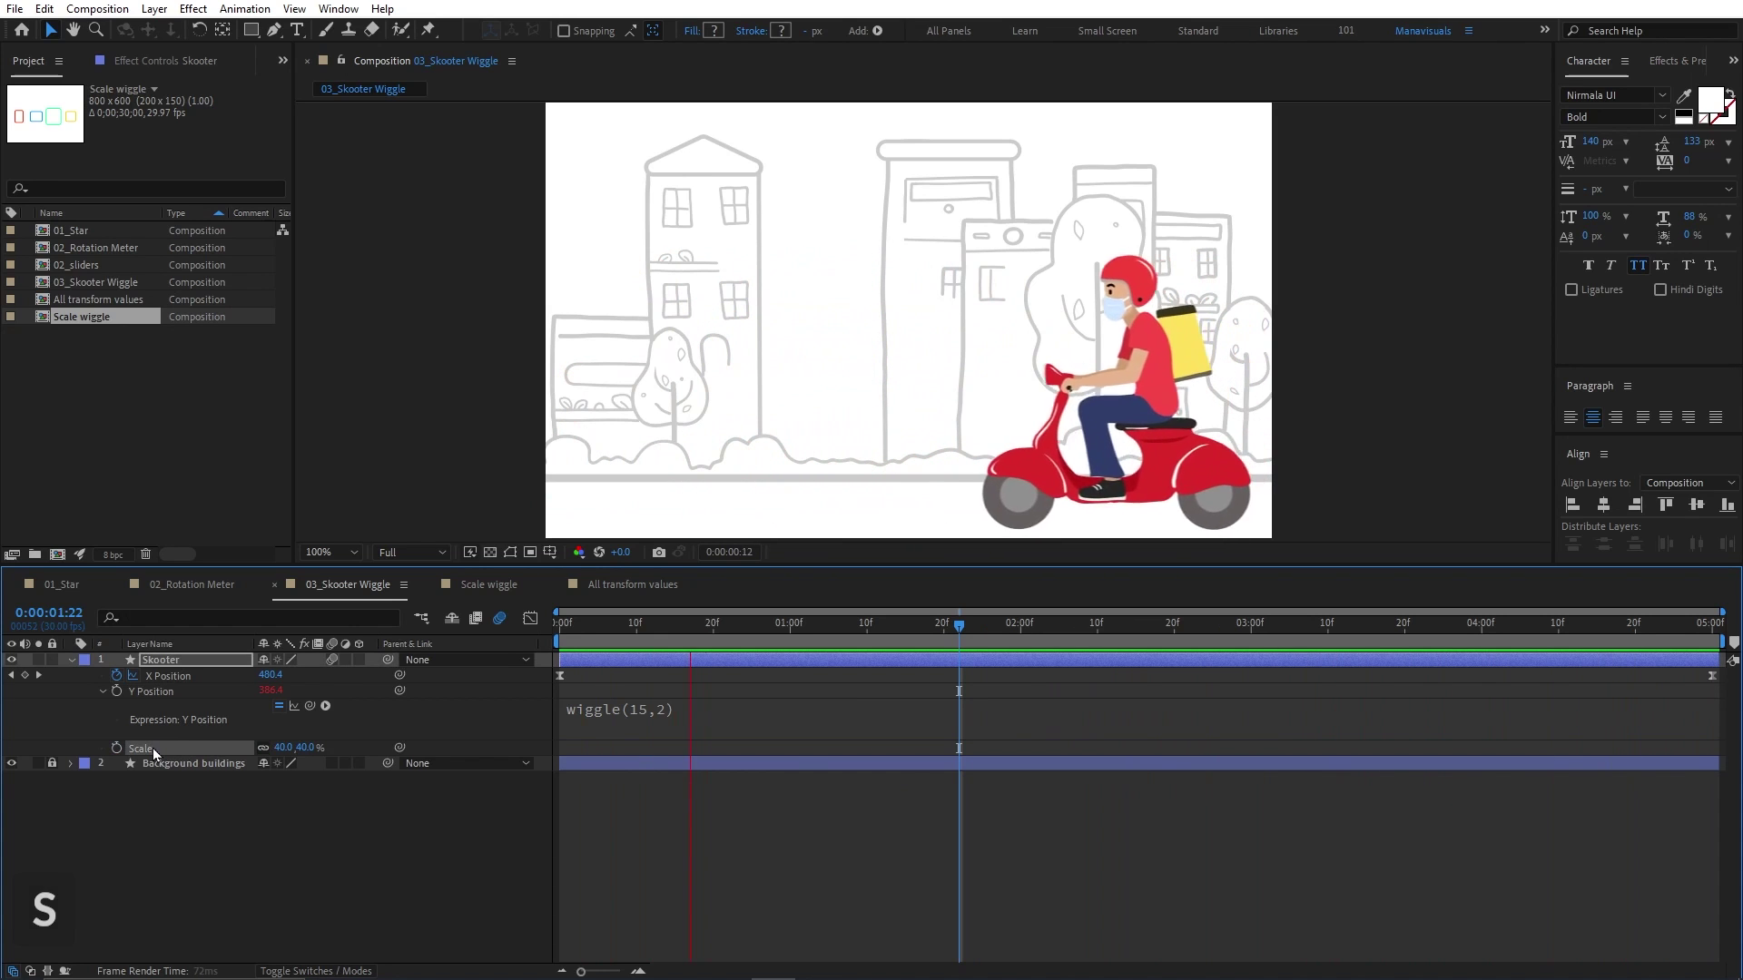
right_click(178, 749)
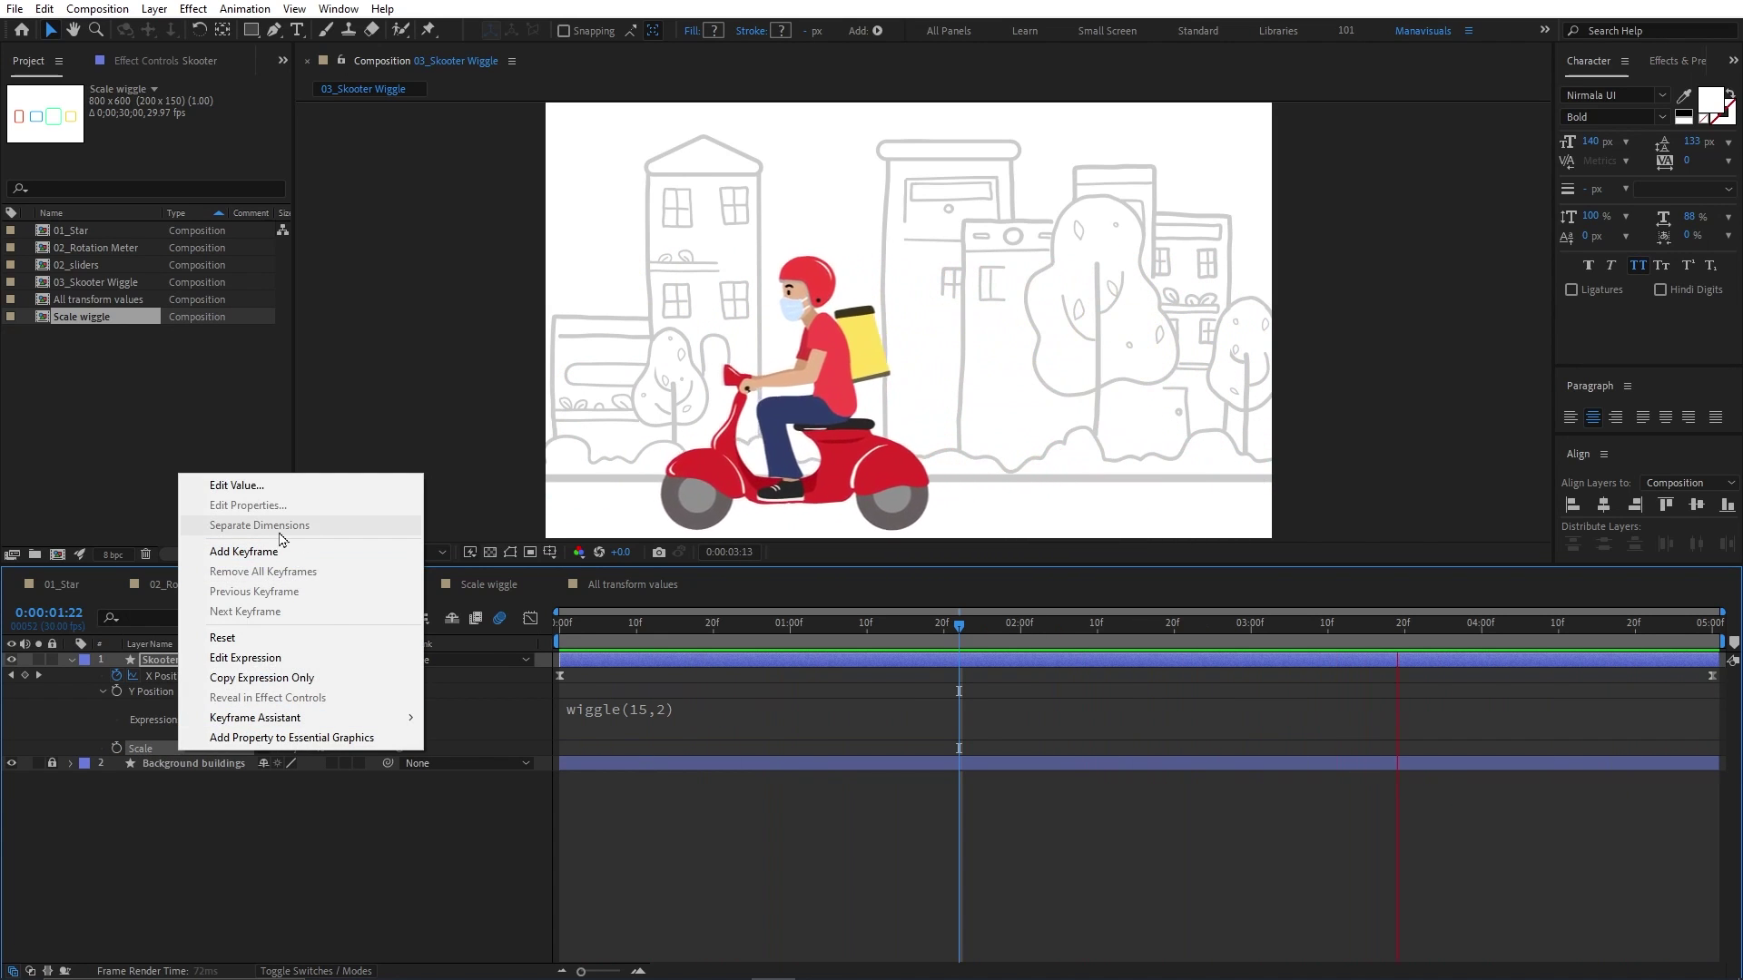
left_click(303, 808)
right_click(168, 694)
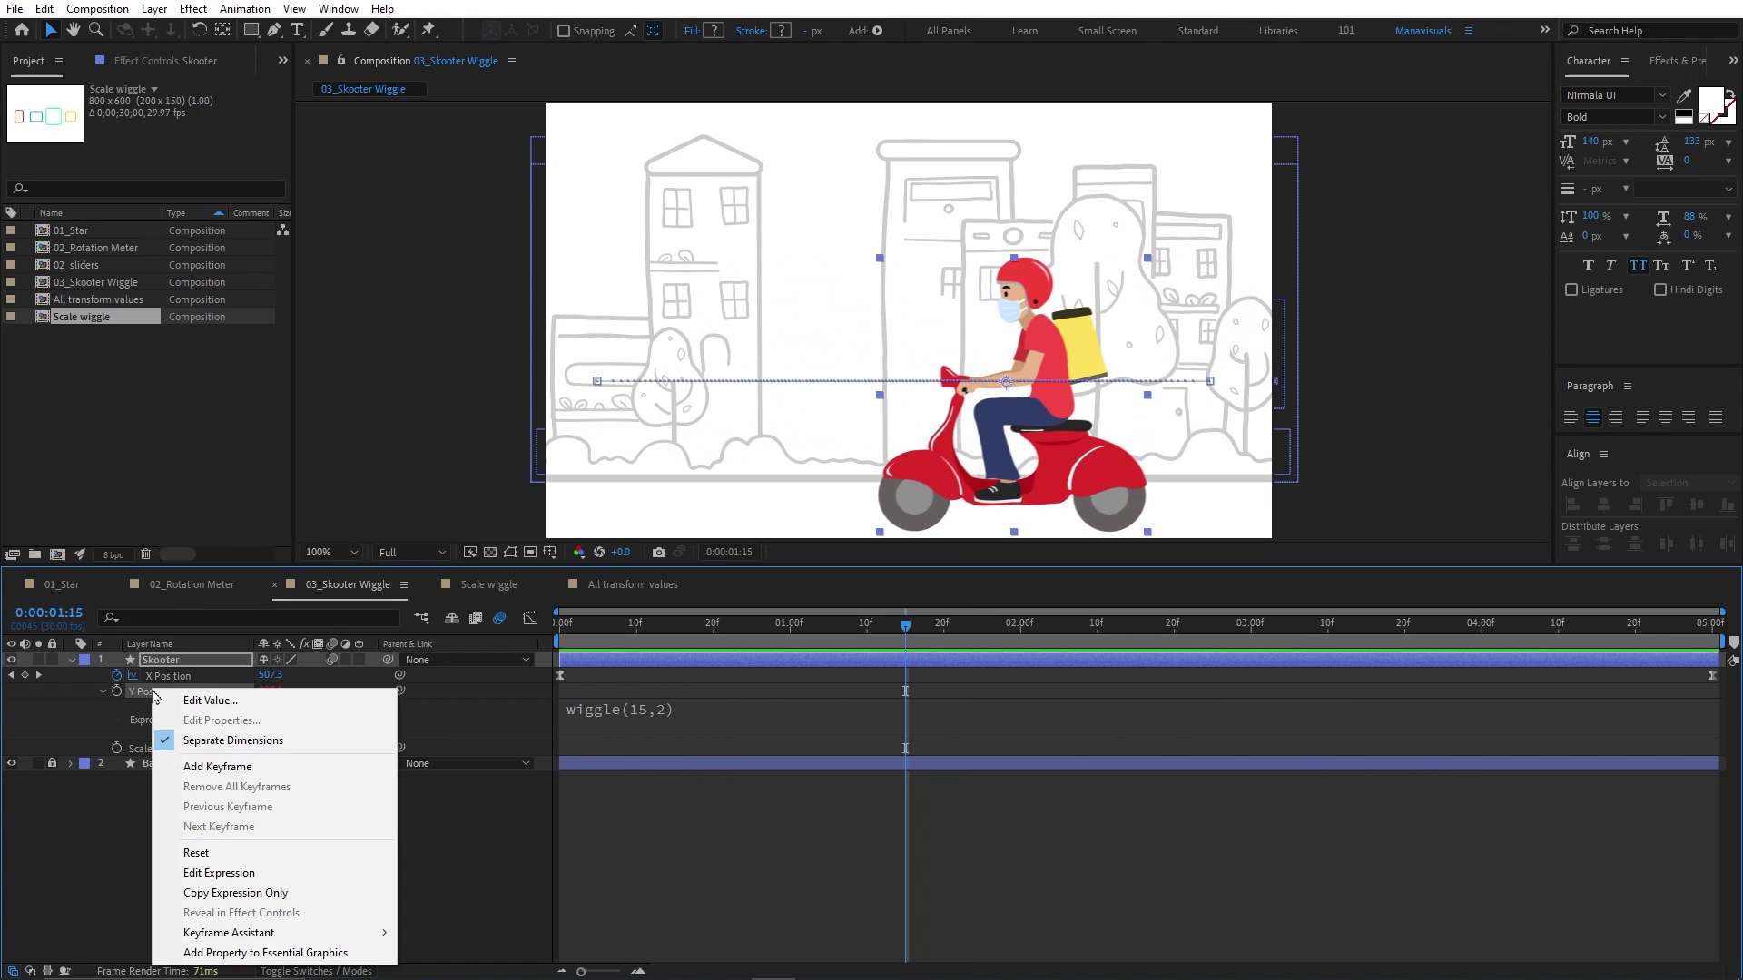
left_click(219, 742)
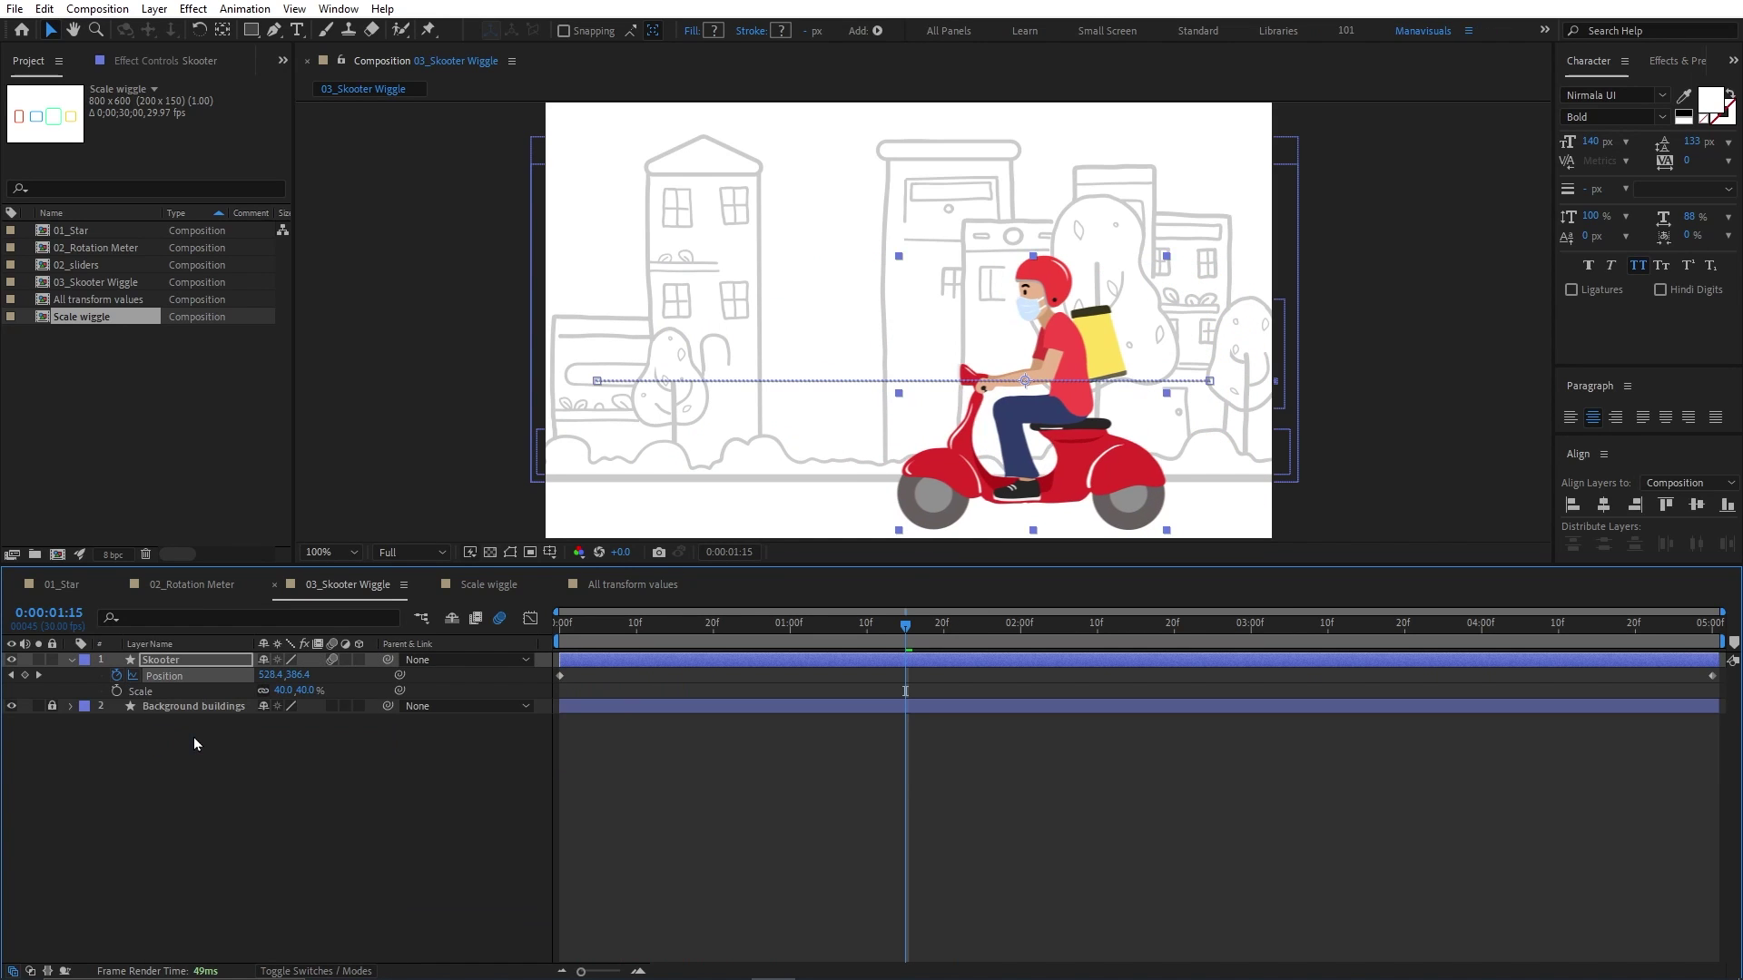
left_click(193, 739)
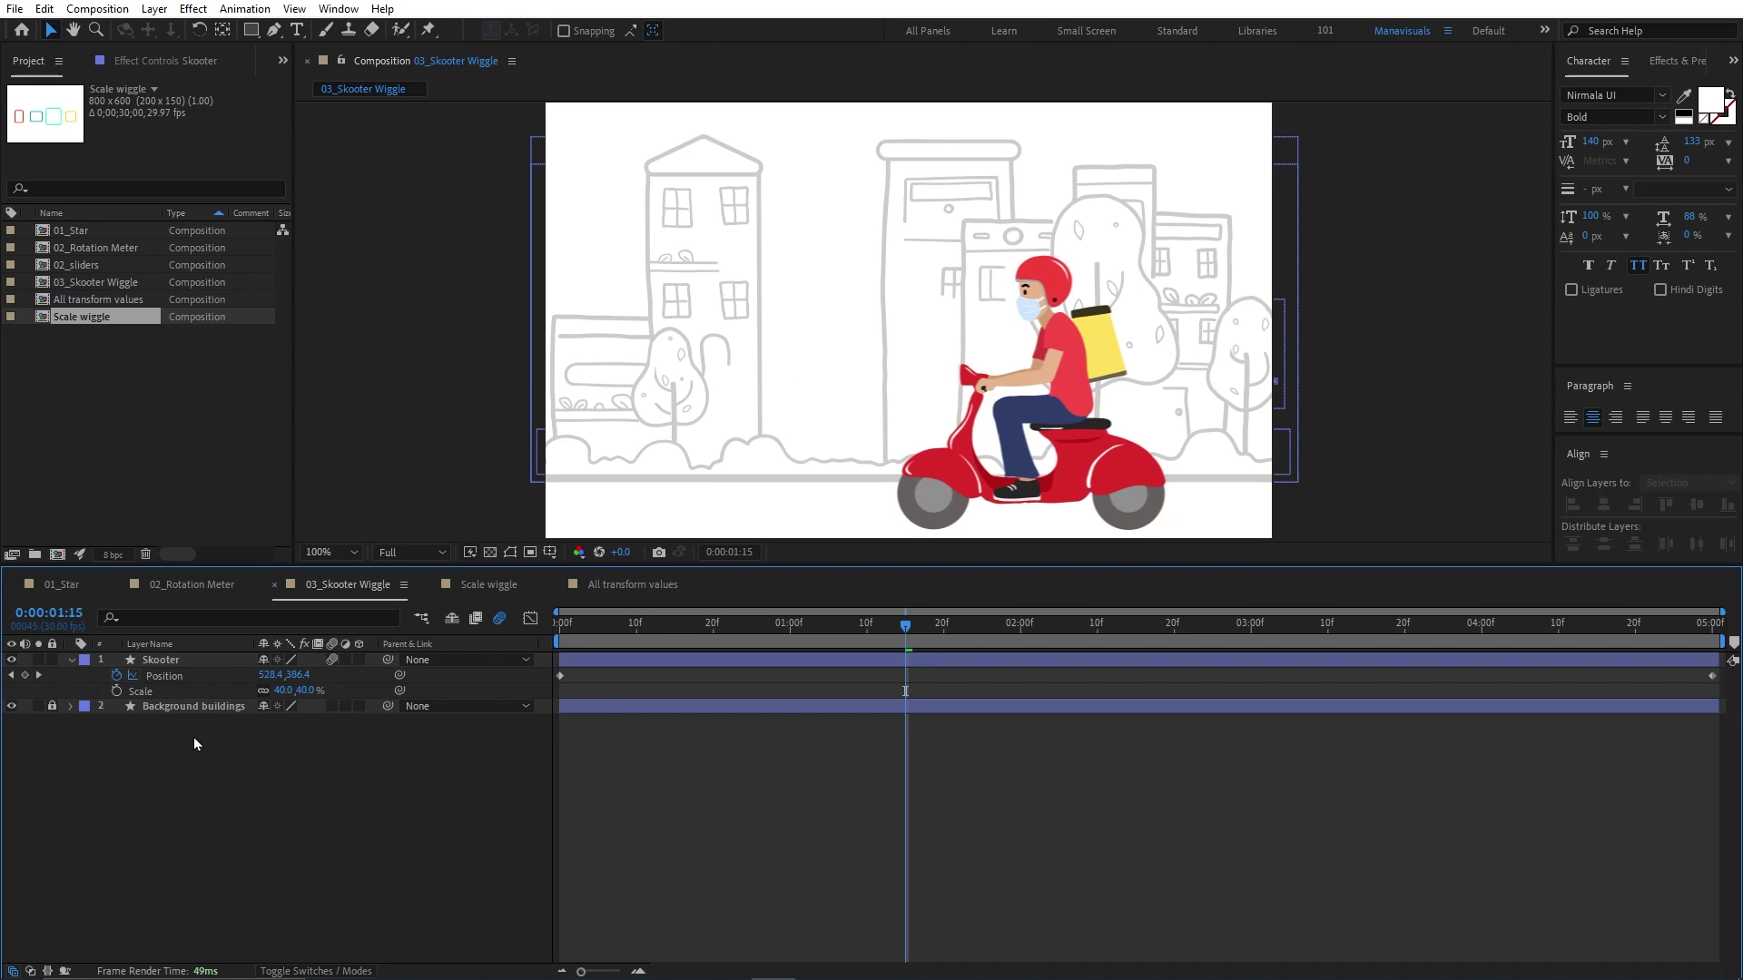
left_click(127, 679)
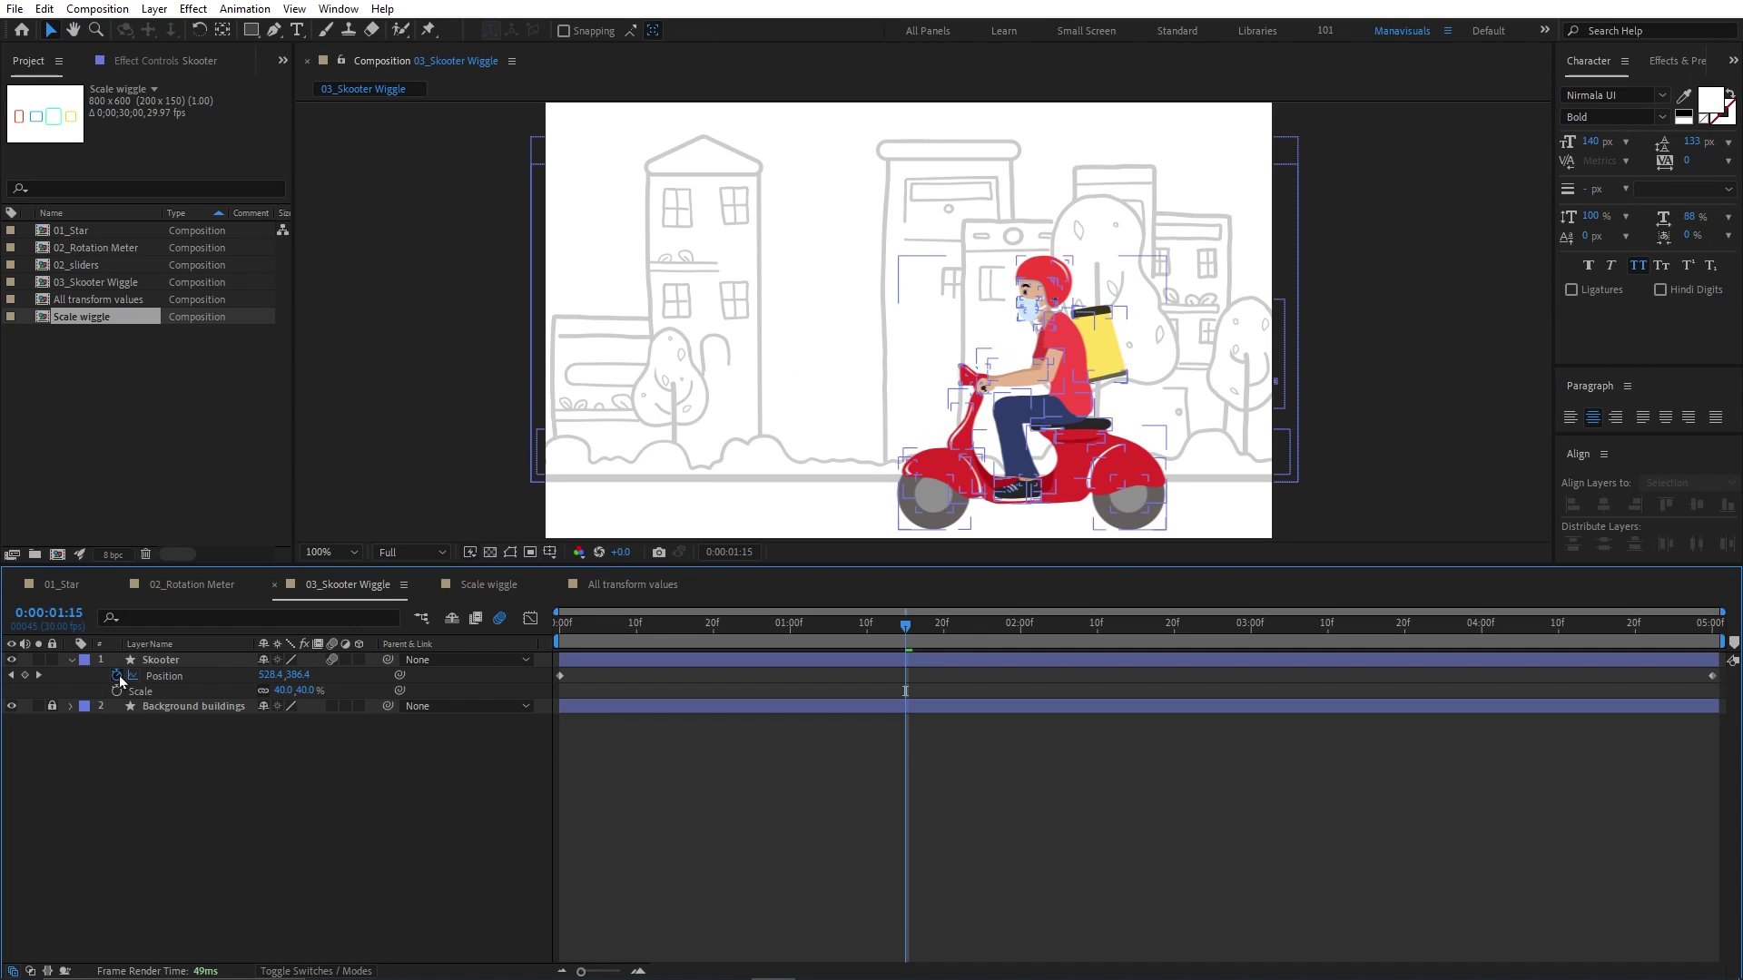
Step: Replace the Skooter's Position expression with [value[0],value[1]], keeping it at 528.4, 386.4
left_click(117, 676, "alt")
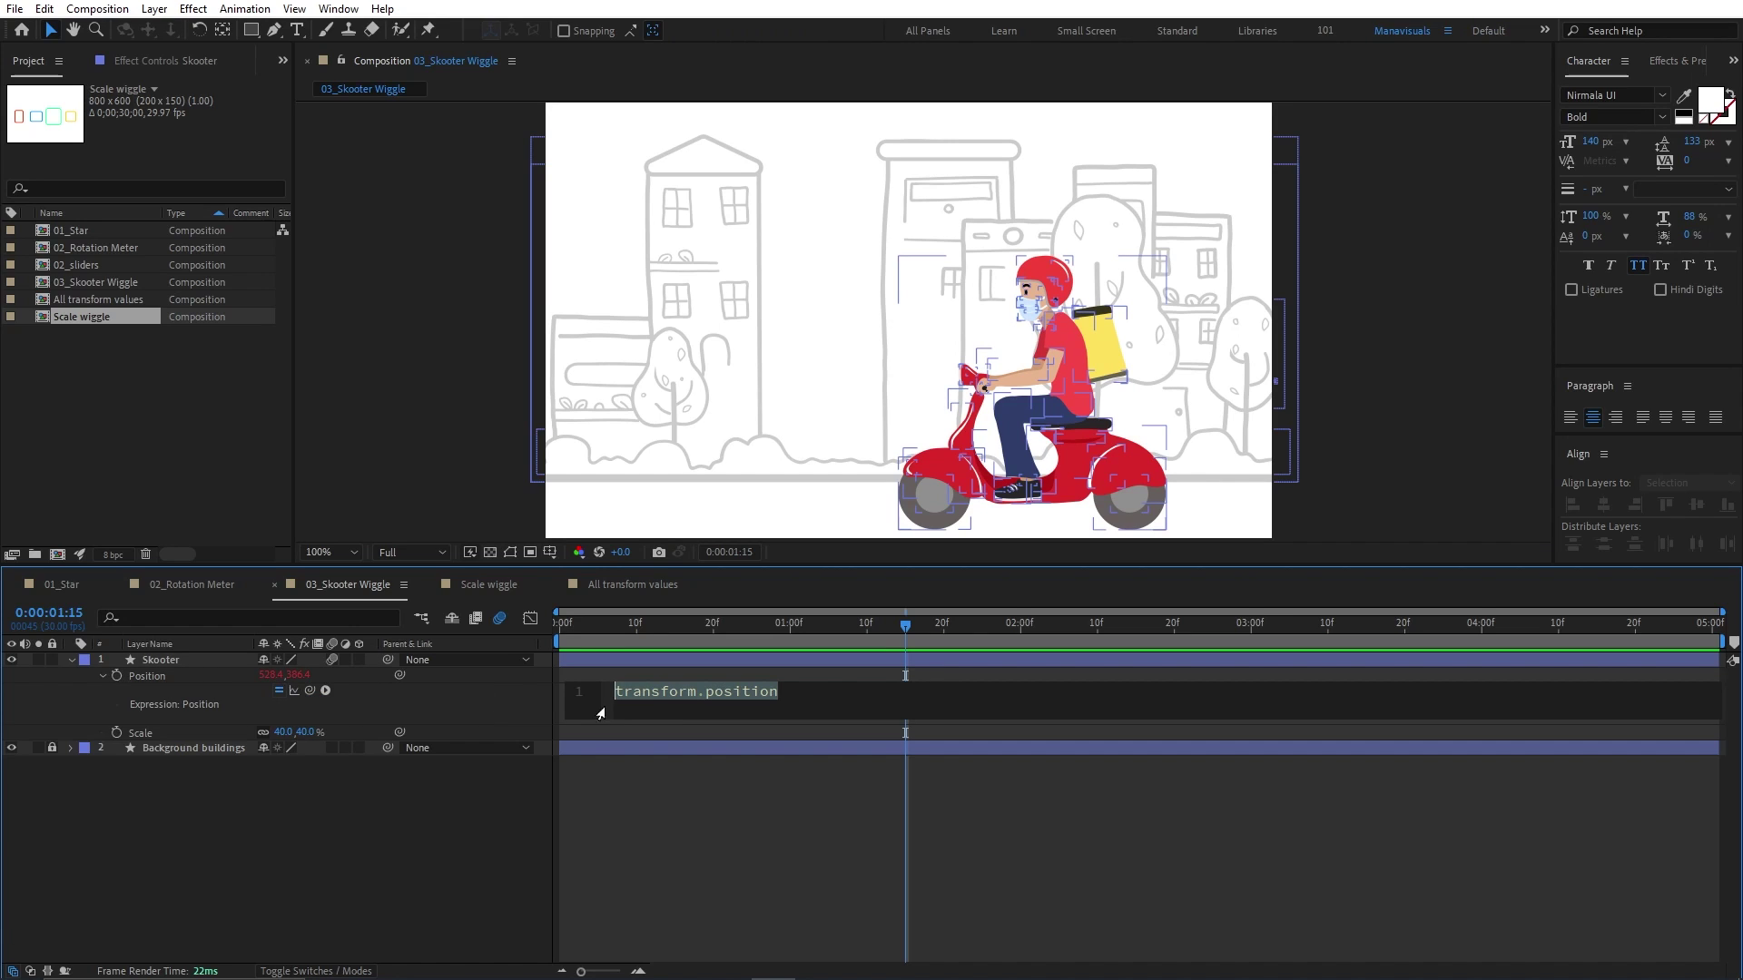
left_click(665, 706)
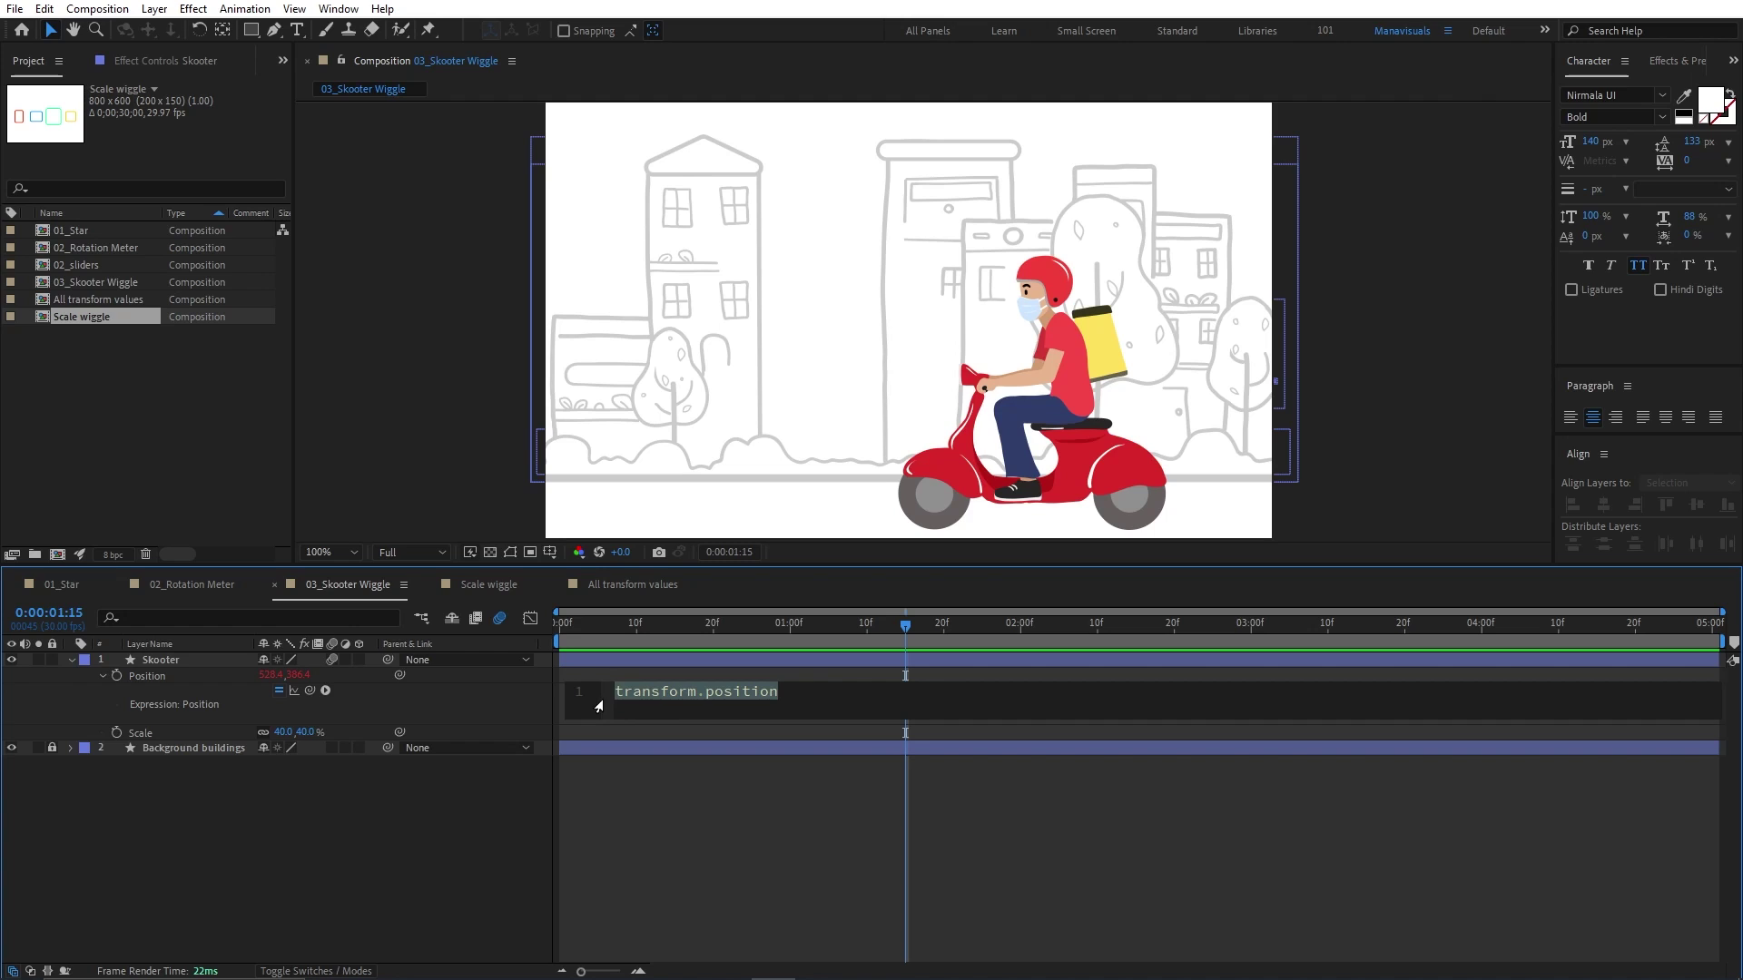
key("BackSpace")
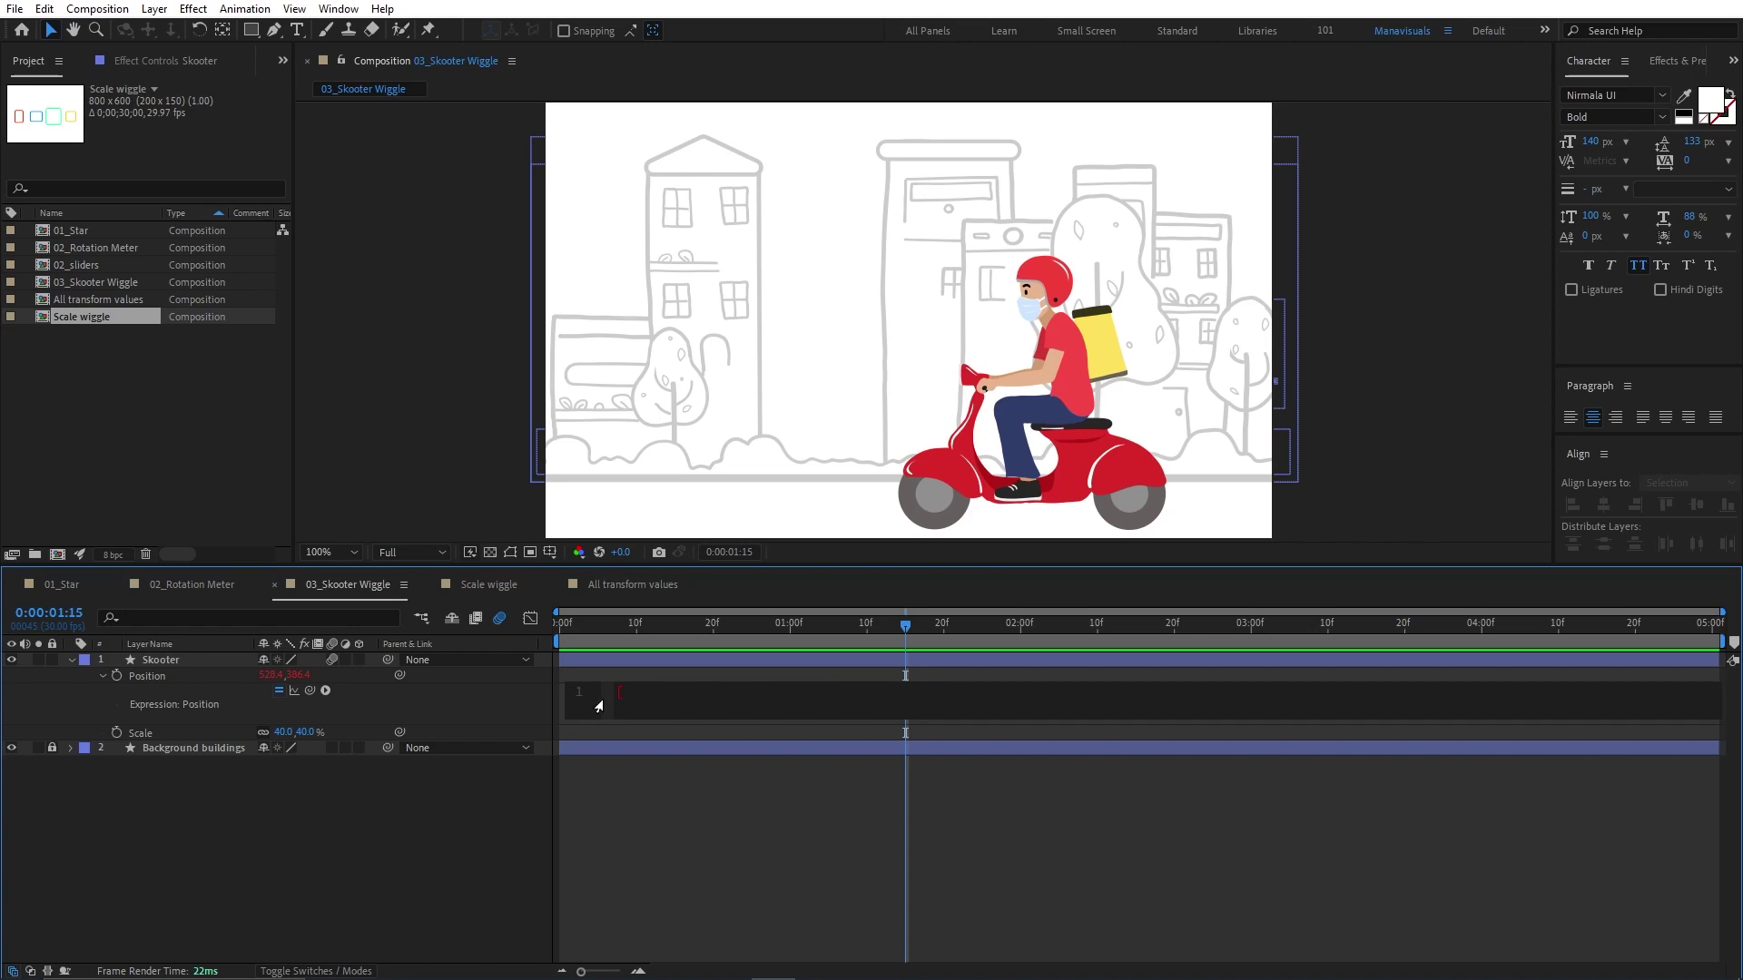
type("value")
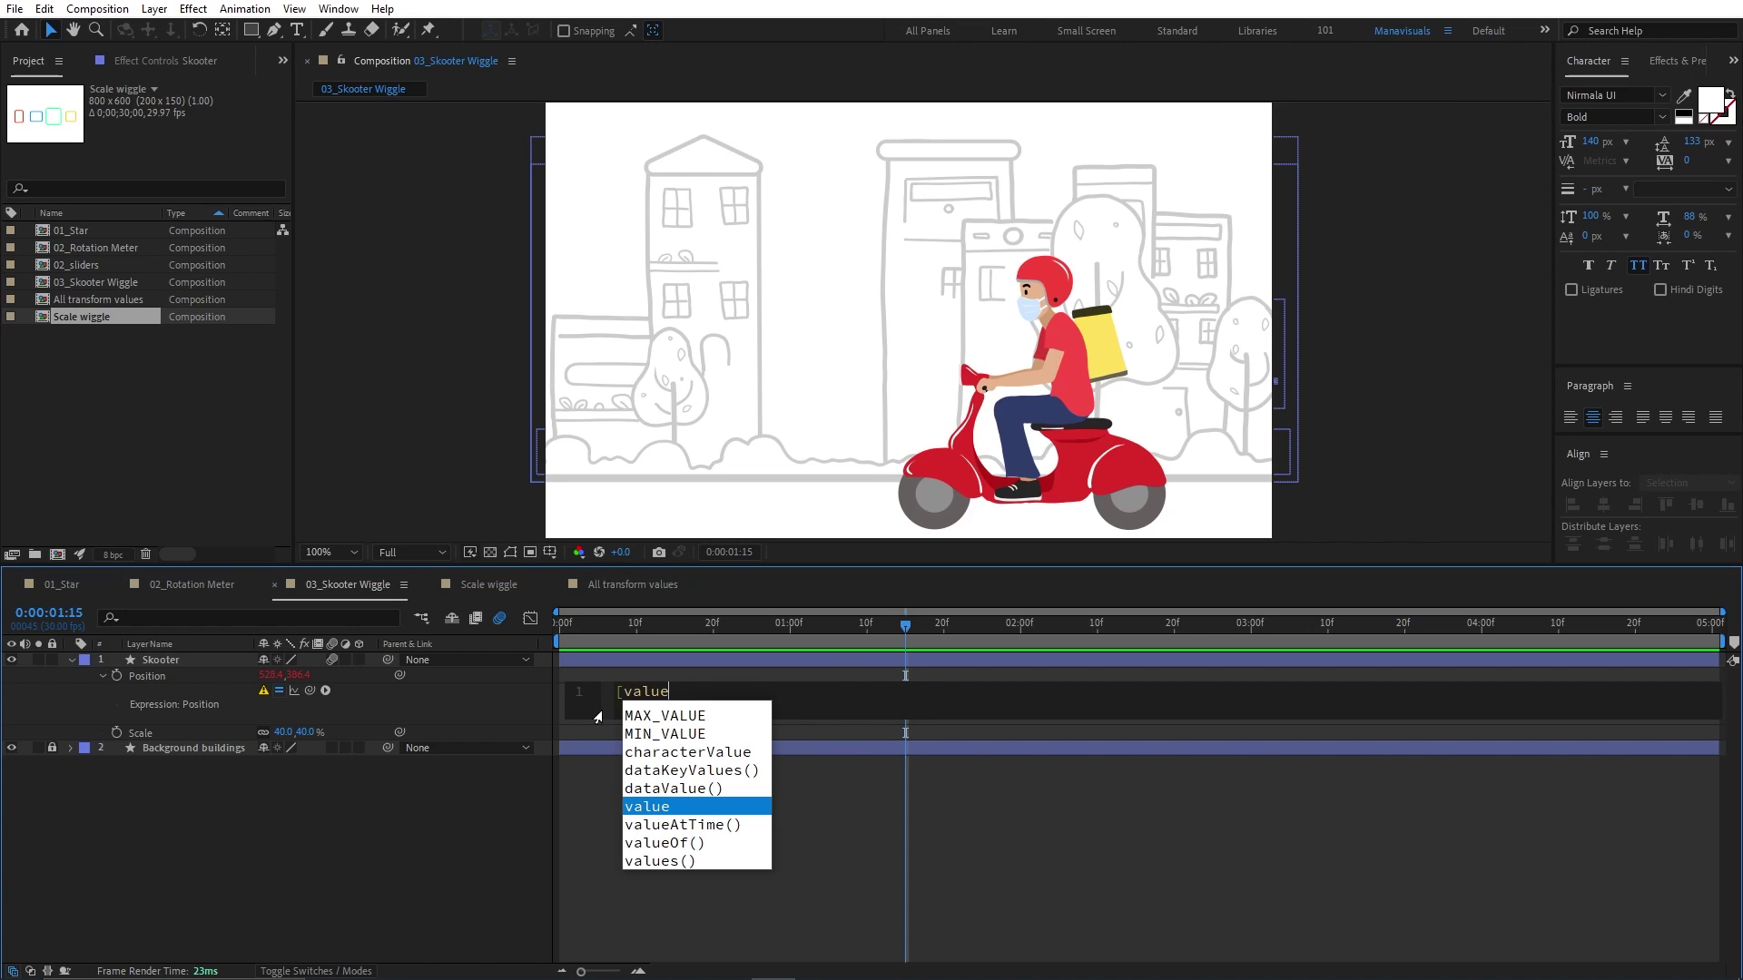
type("[")
type("0],")
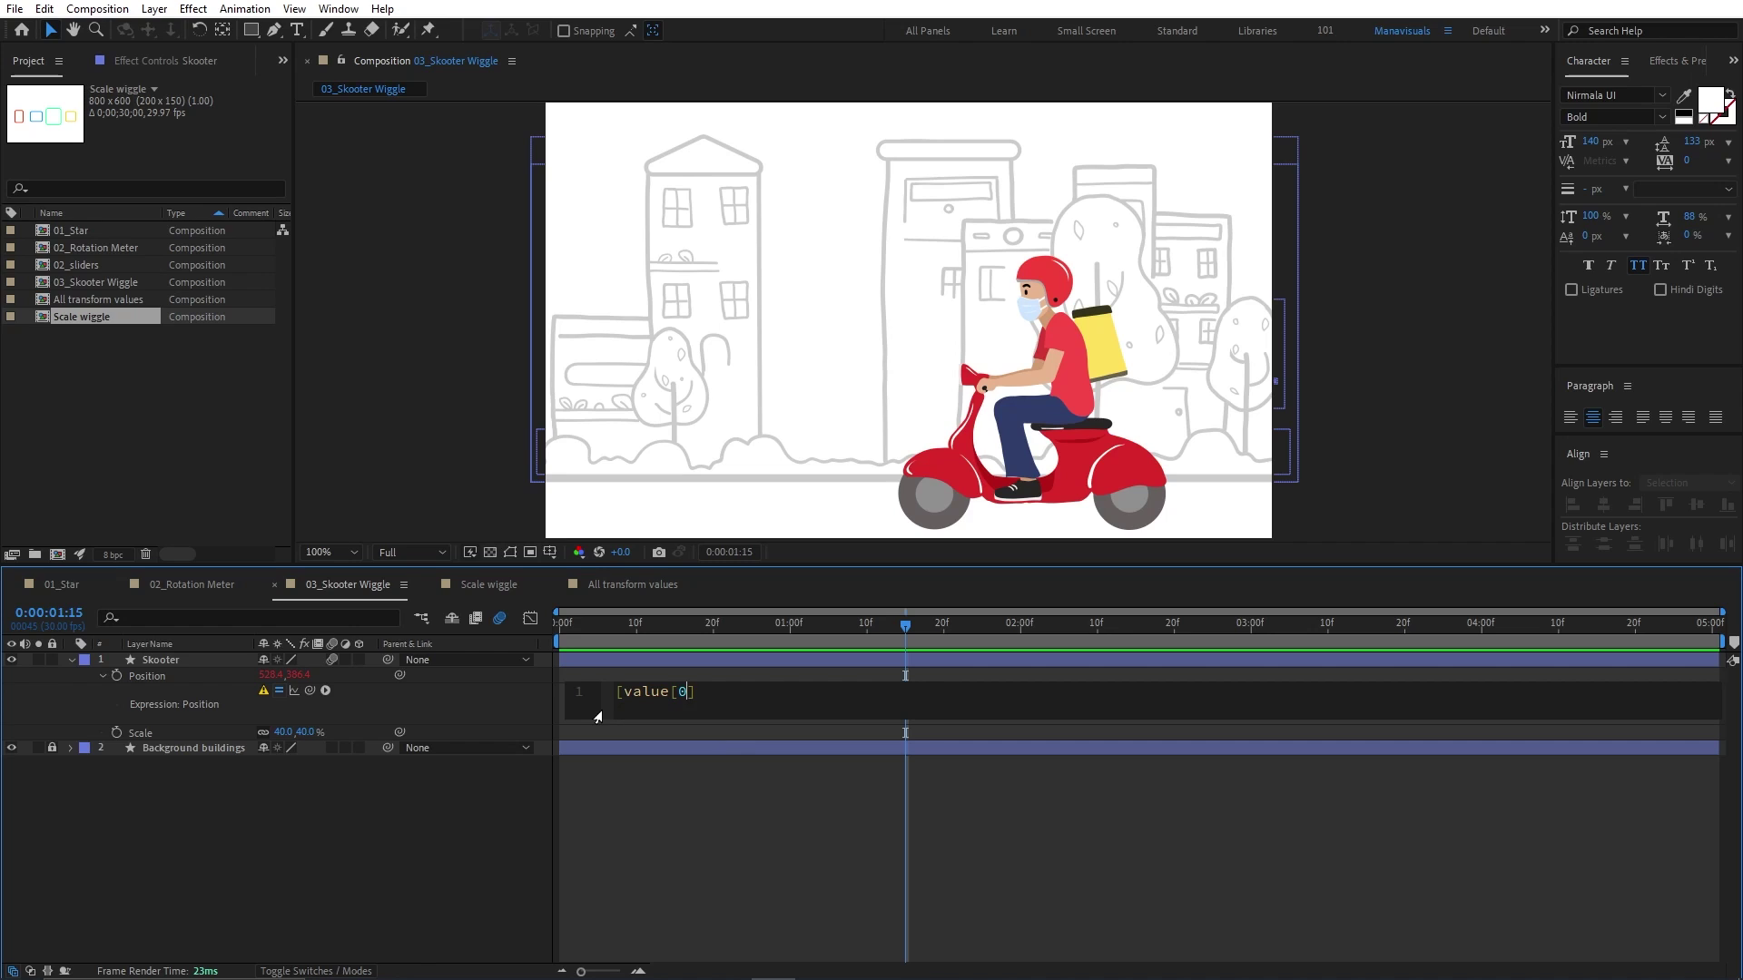
type("value")
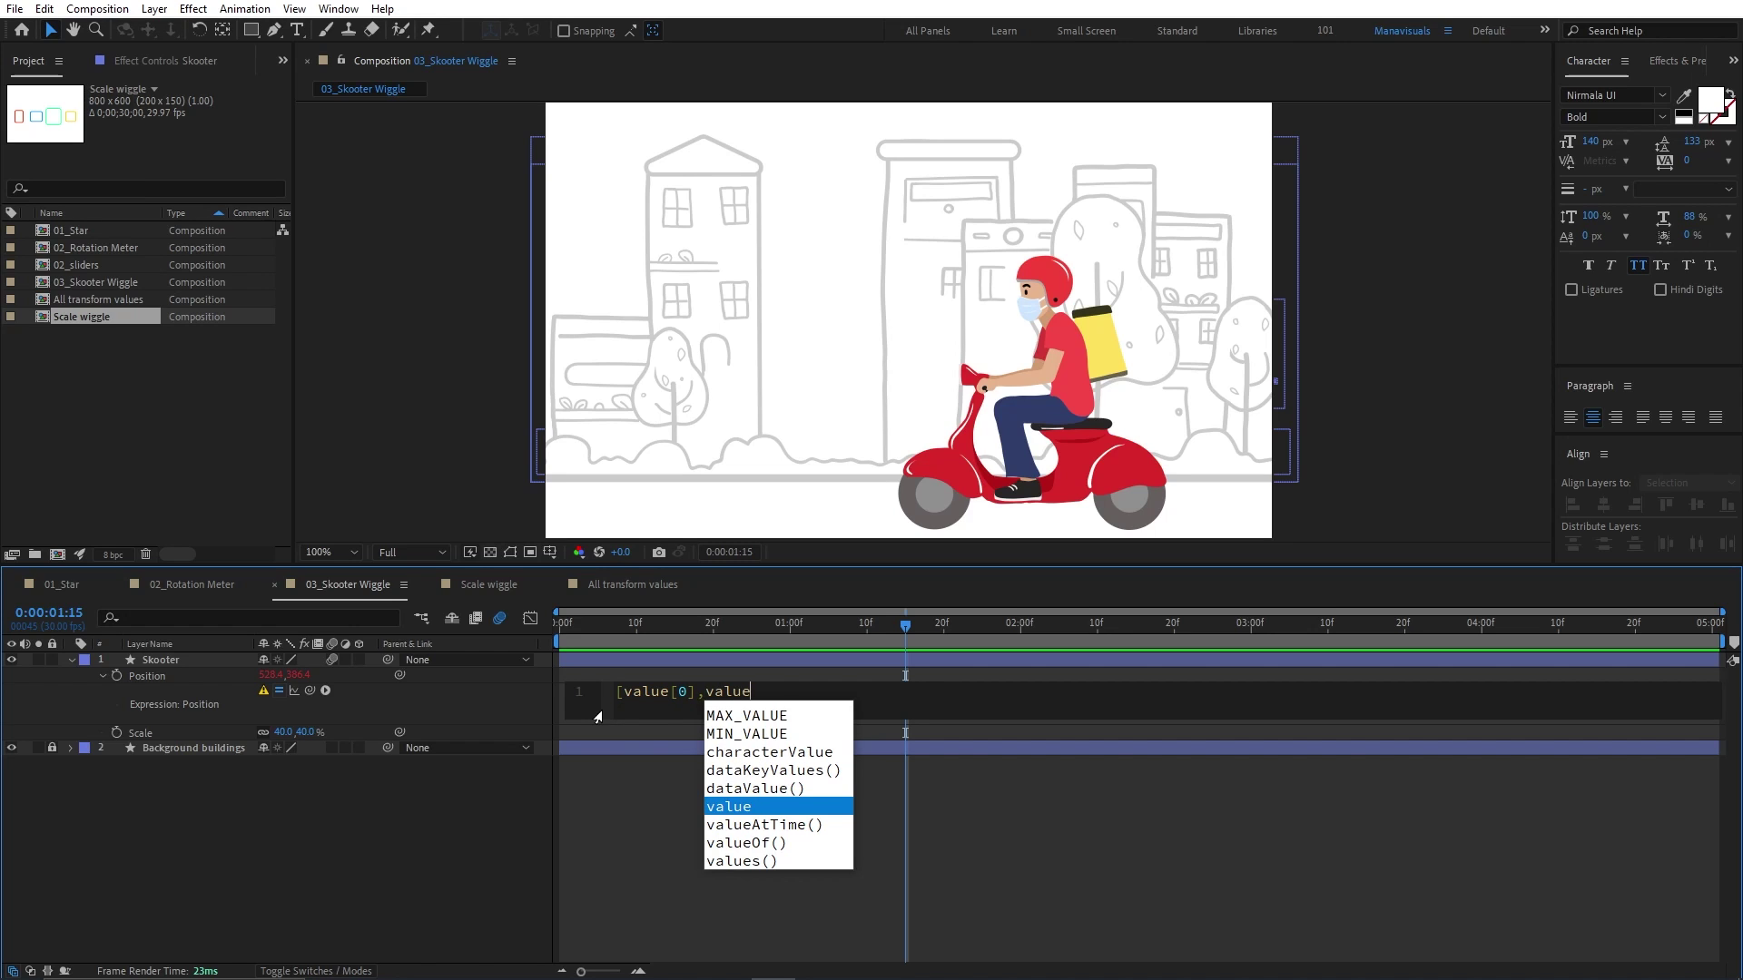
type("[1")
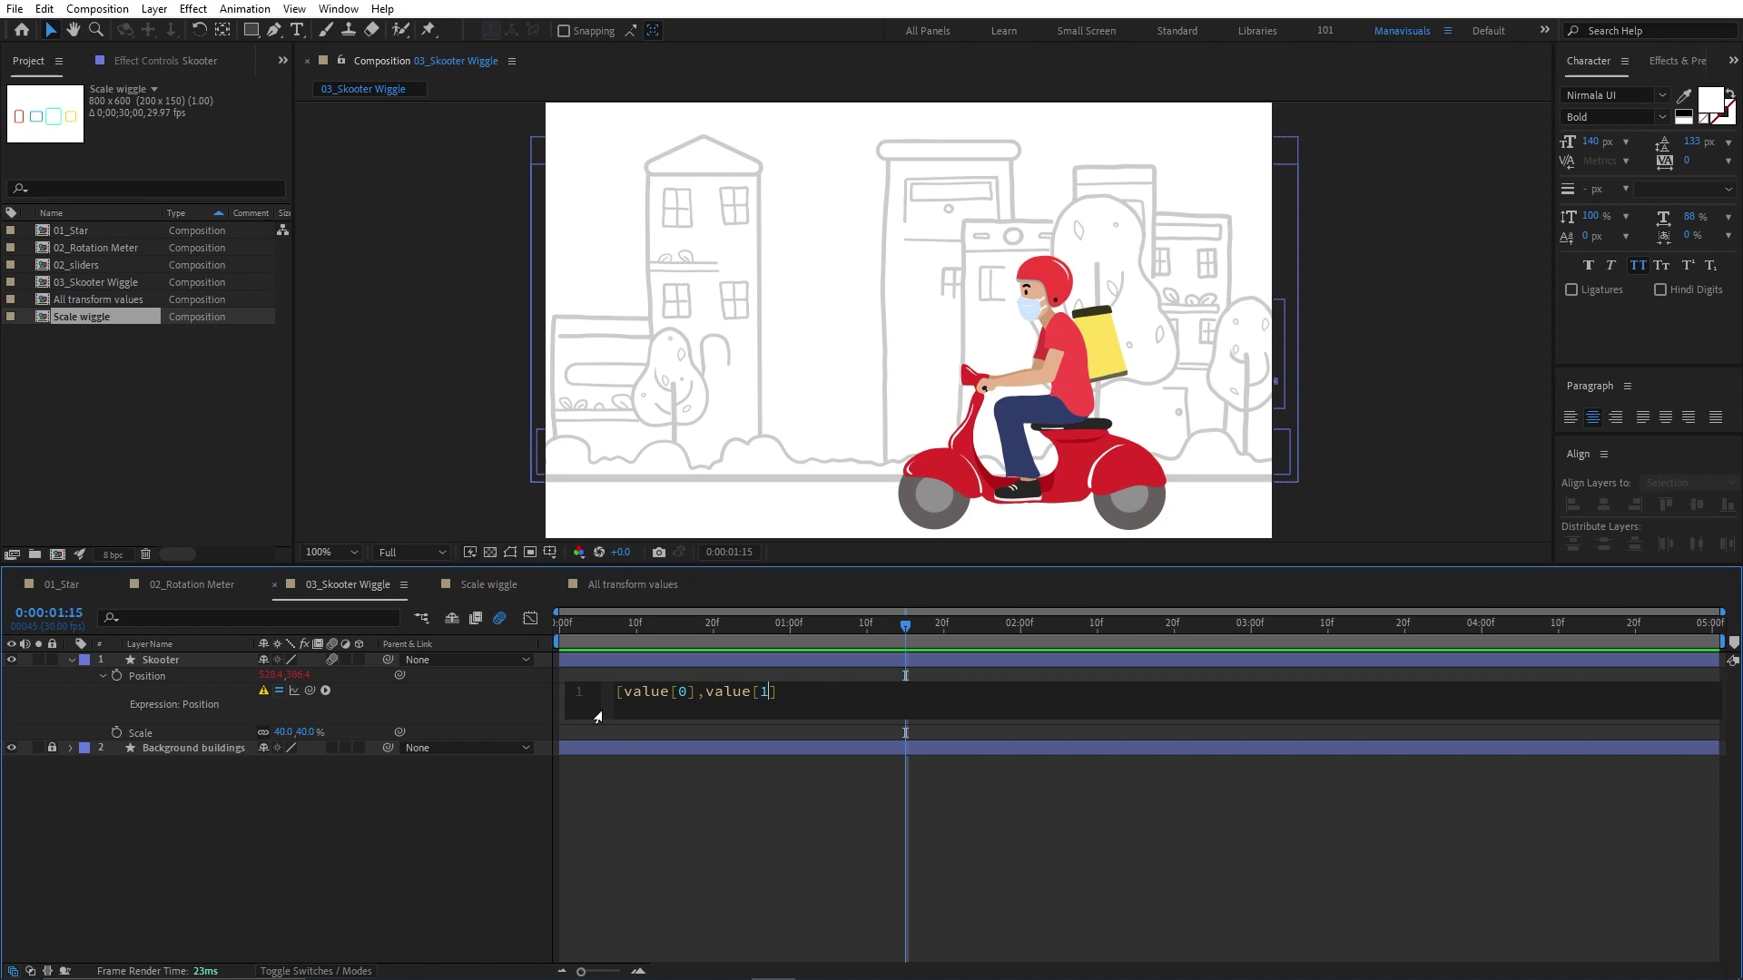
left_click(637, 777)
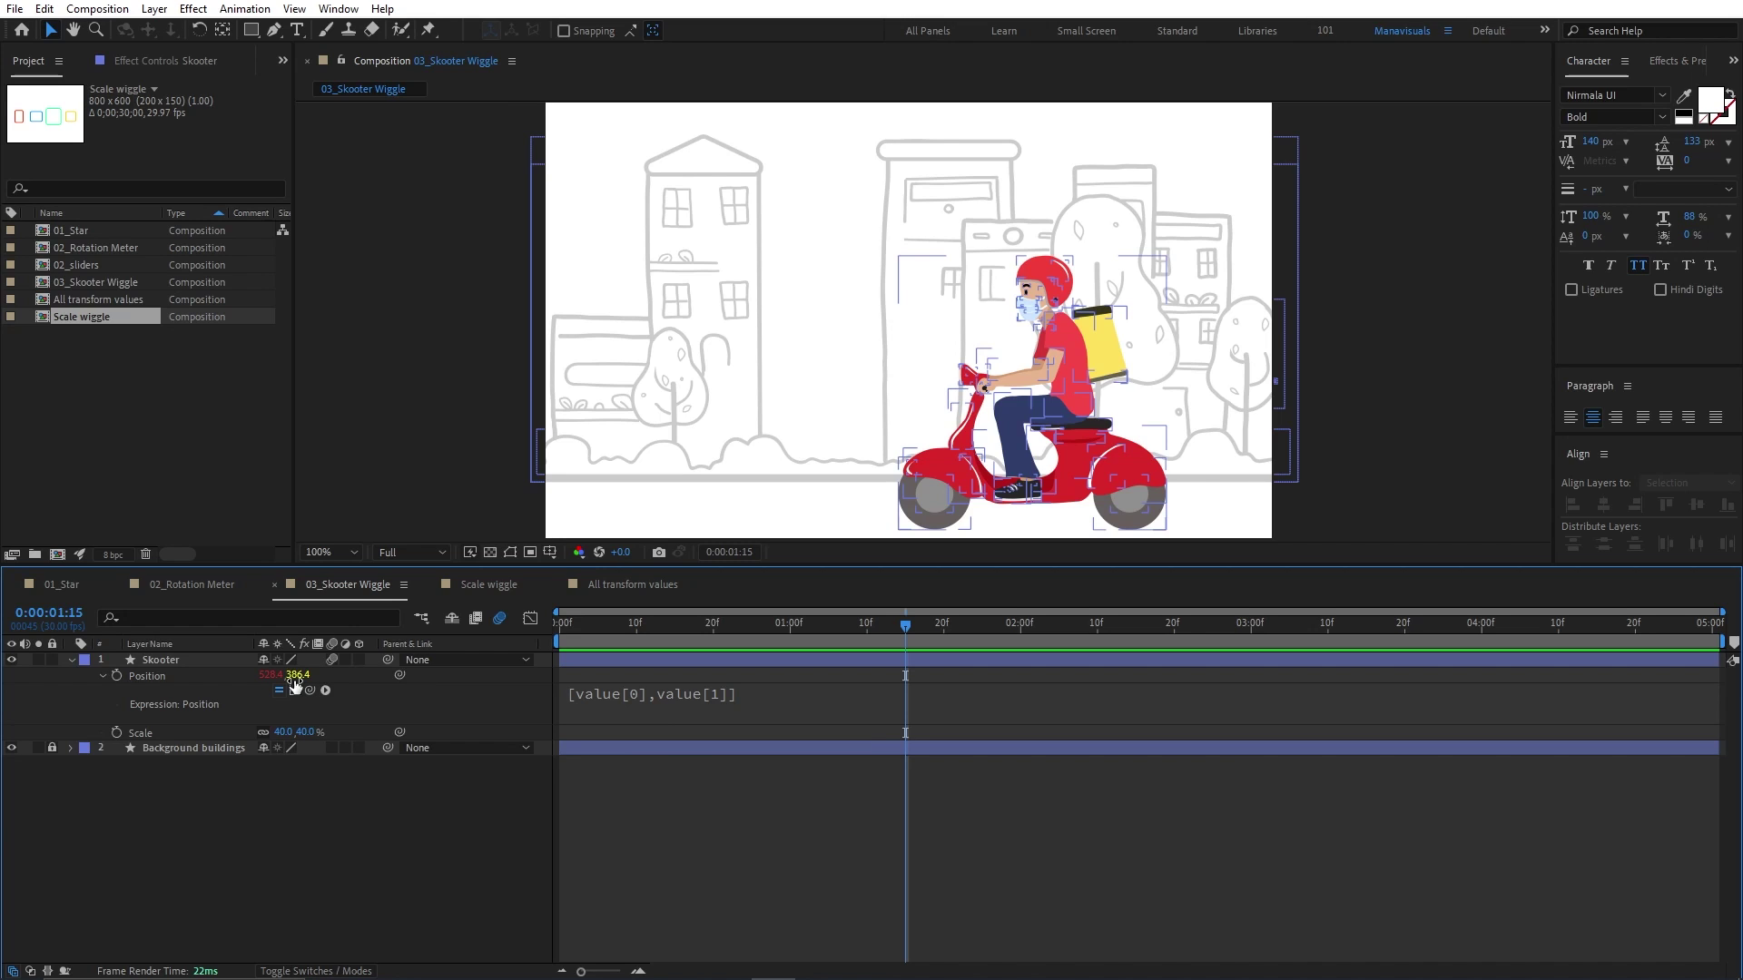
Step: Make the layer 3D with [value[0],value[1],value[2]] as the Position expression, then revert to 2D
left_click(357, 660)
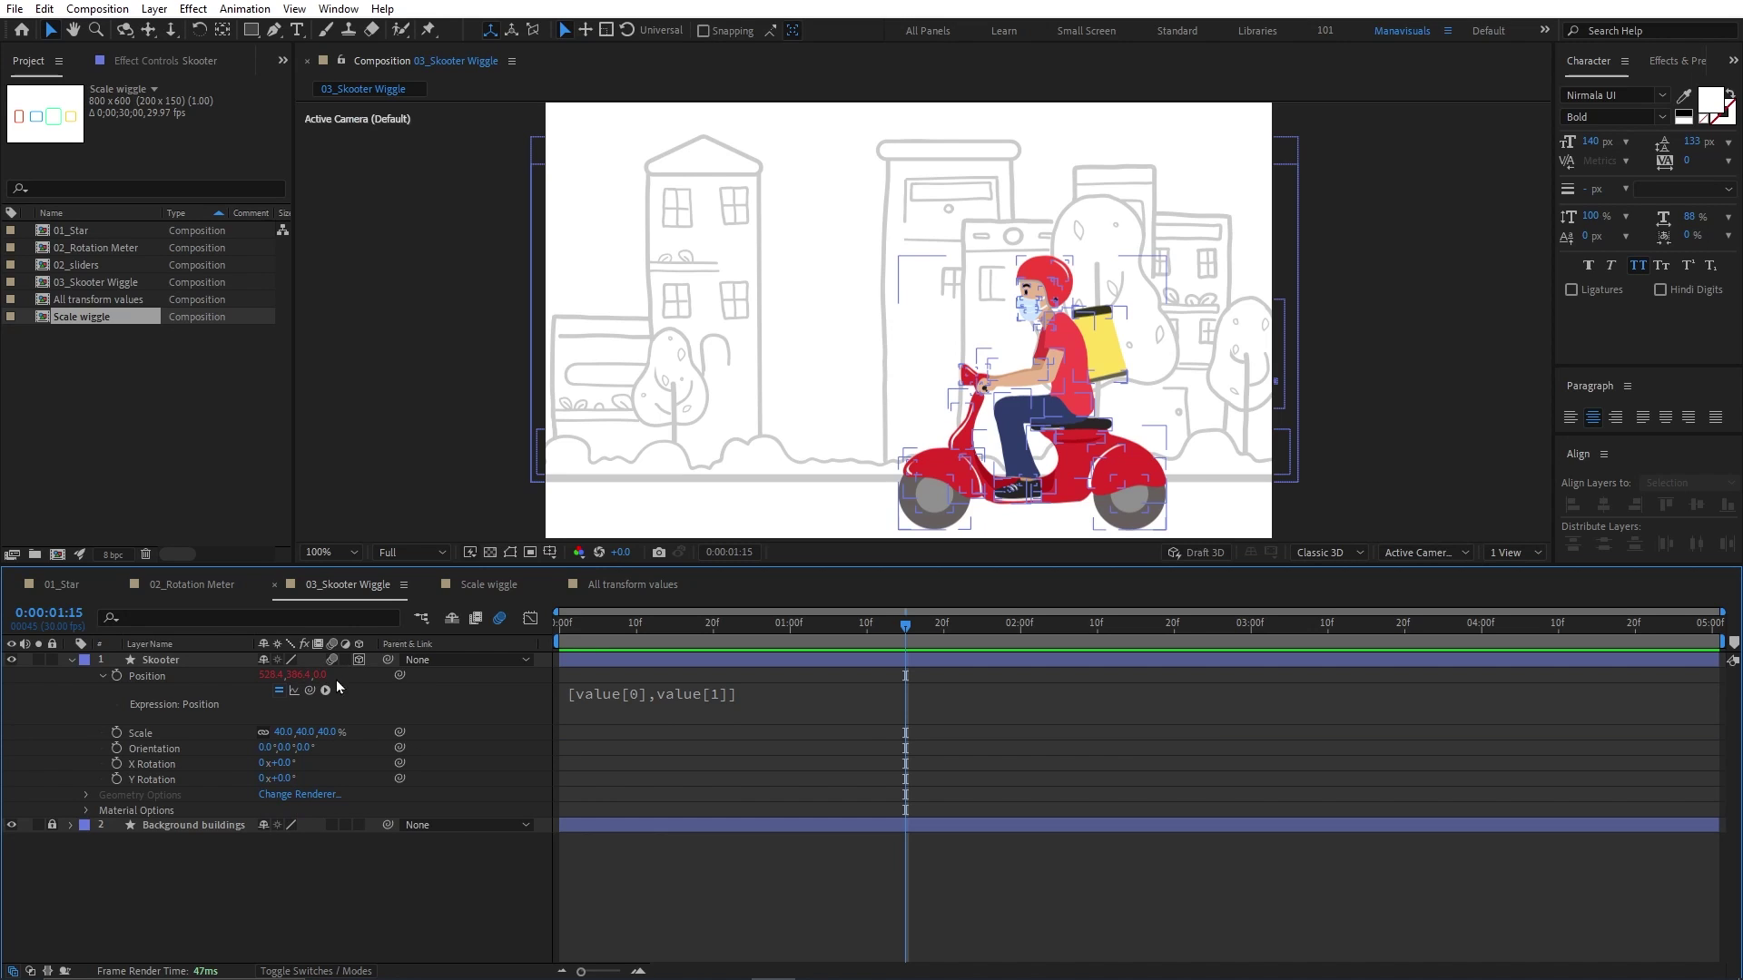
left_click(681, 691)
type(",value")
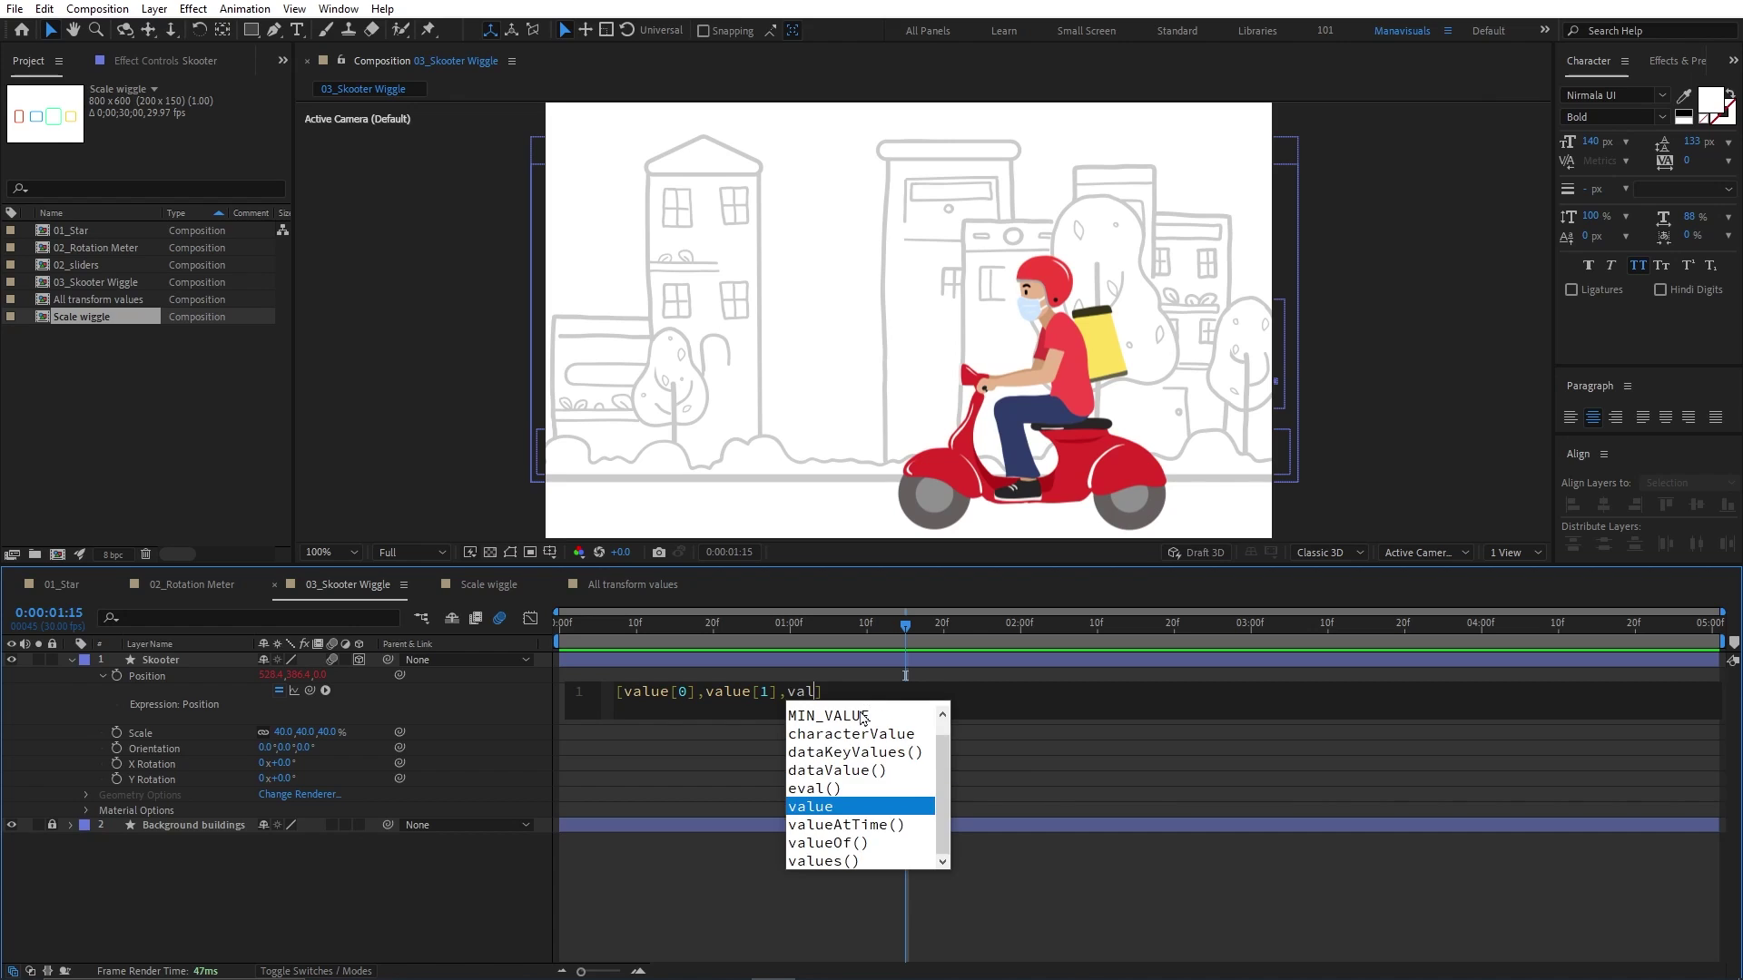
type("[2")
key("KP_Enter")
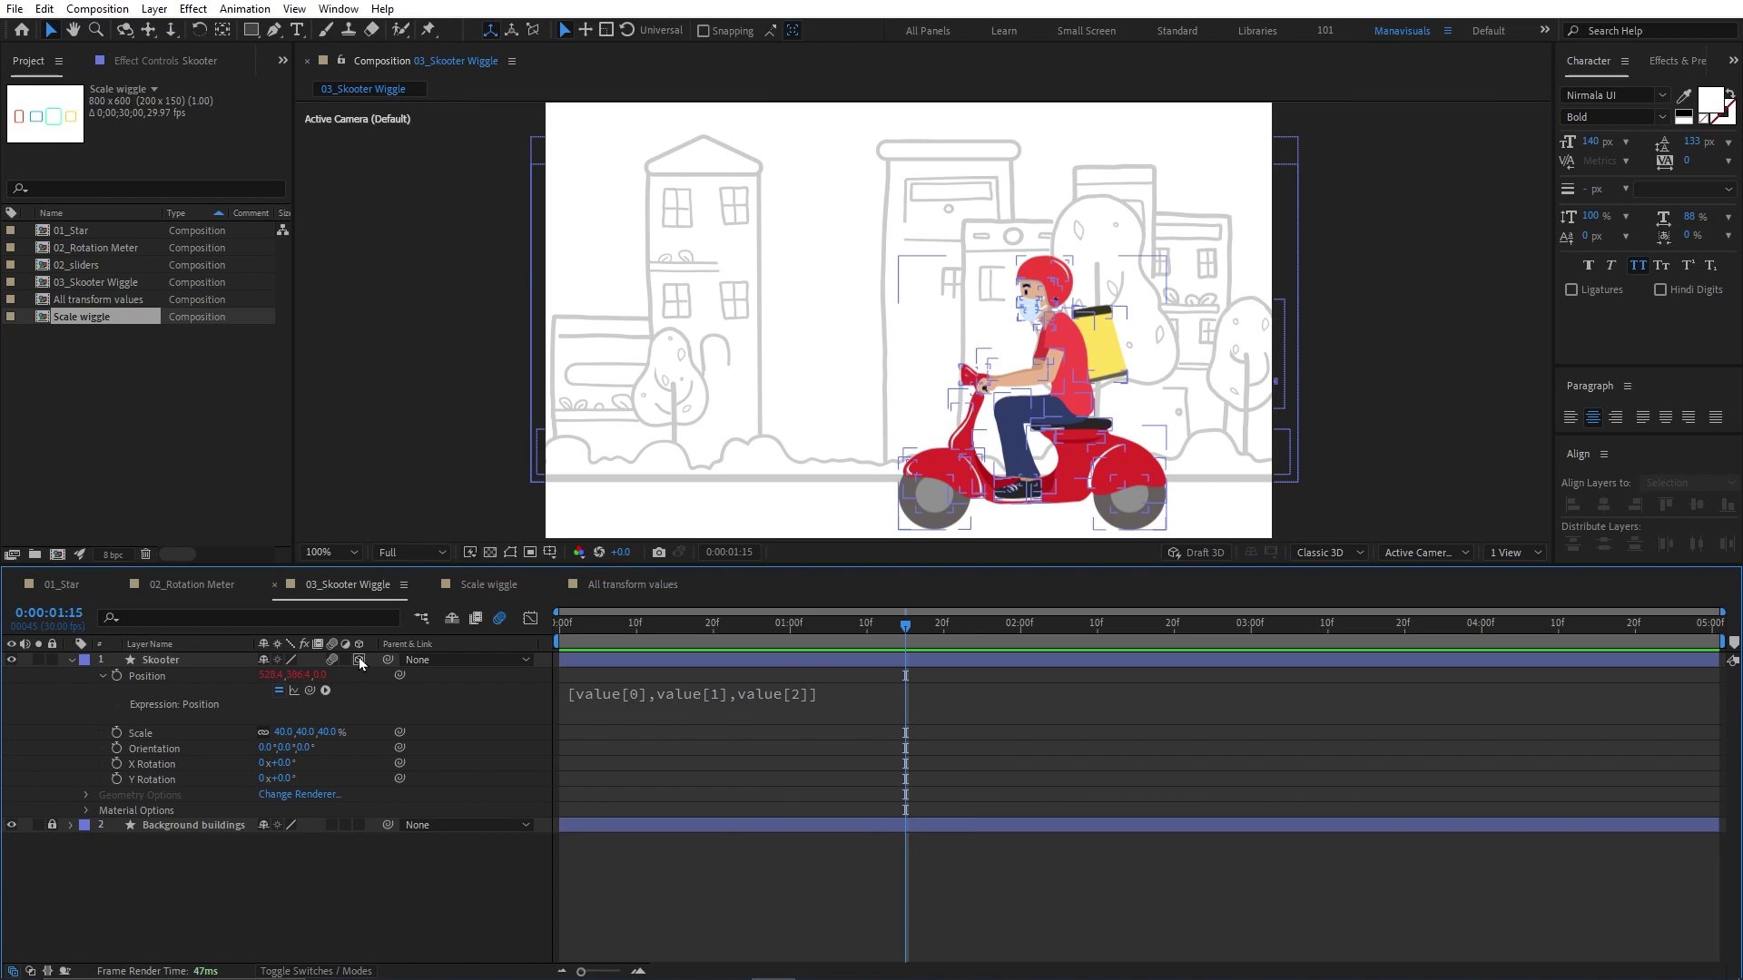
left_click(359, 659)
key("BackSpace")
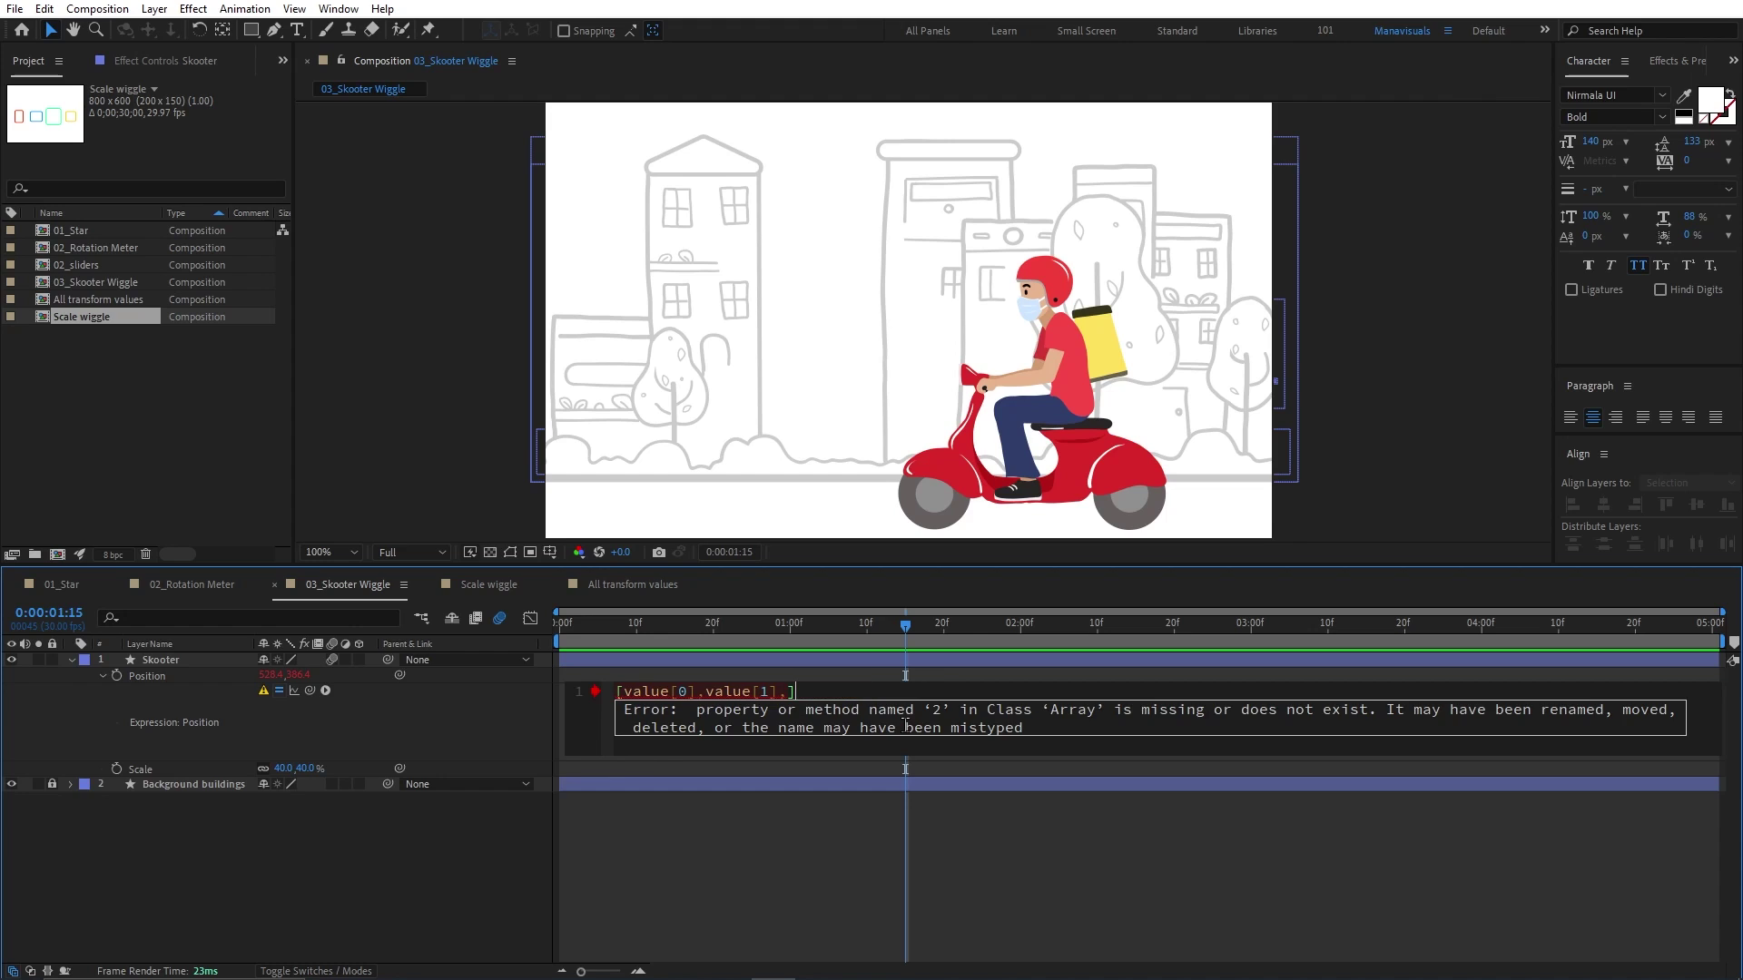
key("KP_Enter")
Step: Preview the animation from the start and shift the scooter further right
key("Home")
key("space")
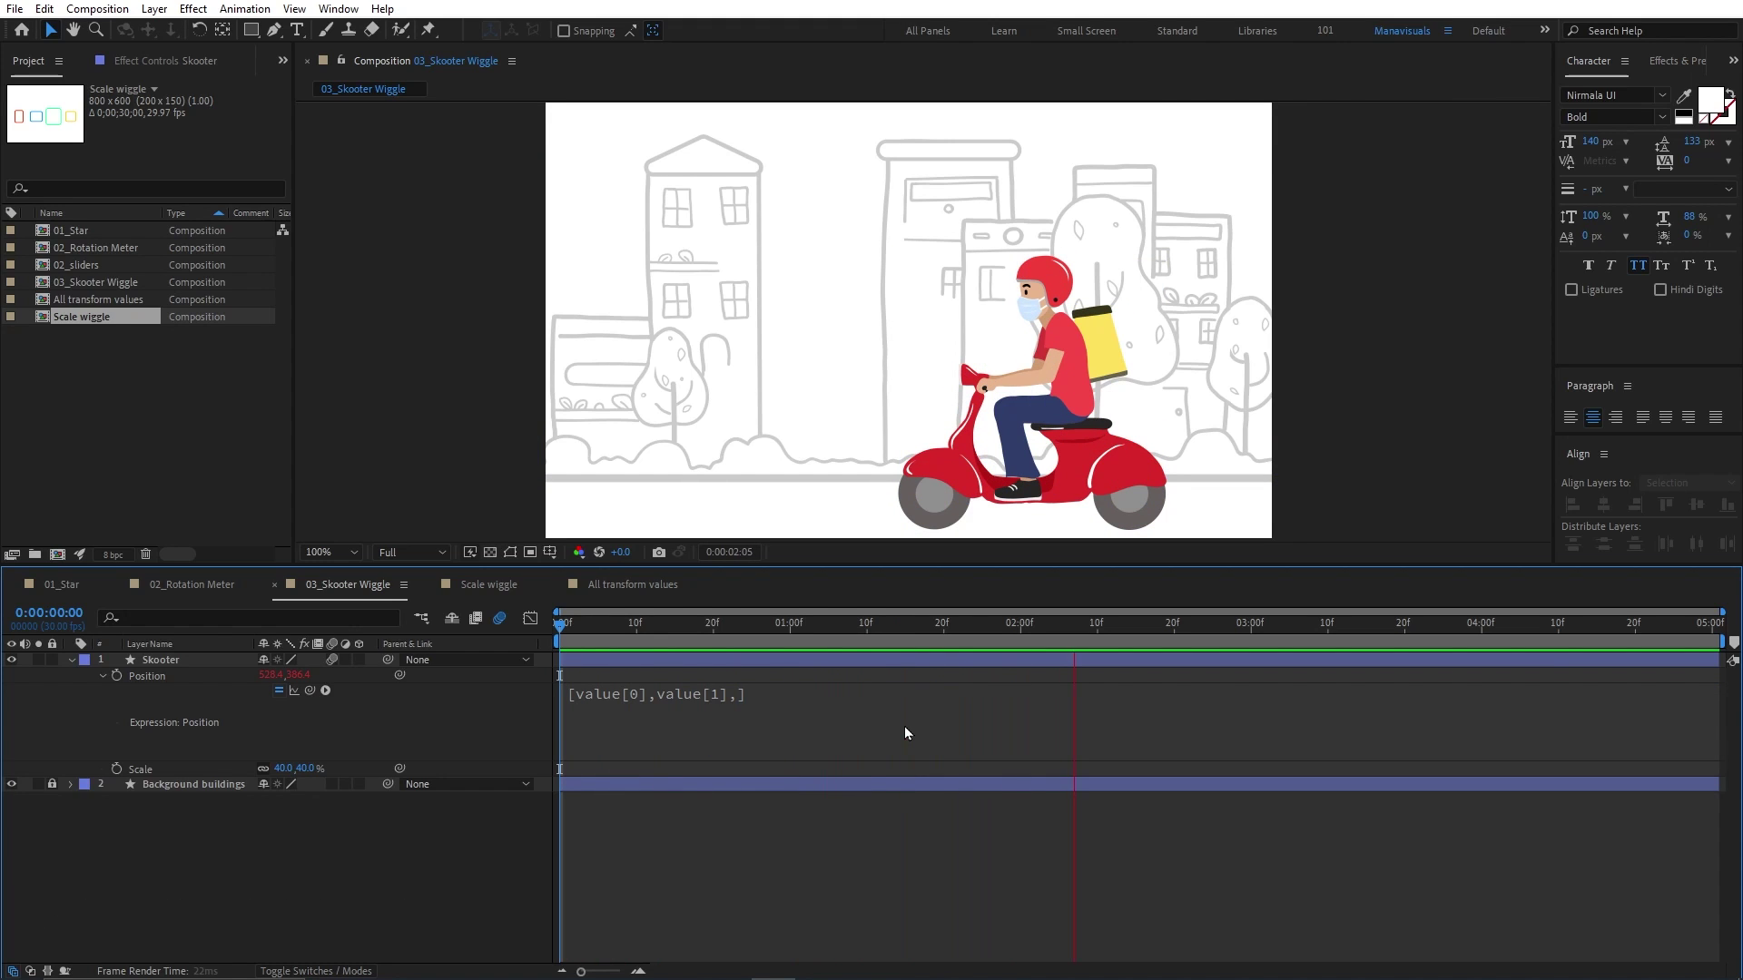
left_click_drag(261, 681, 306, 677)
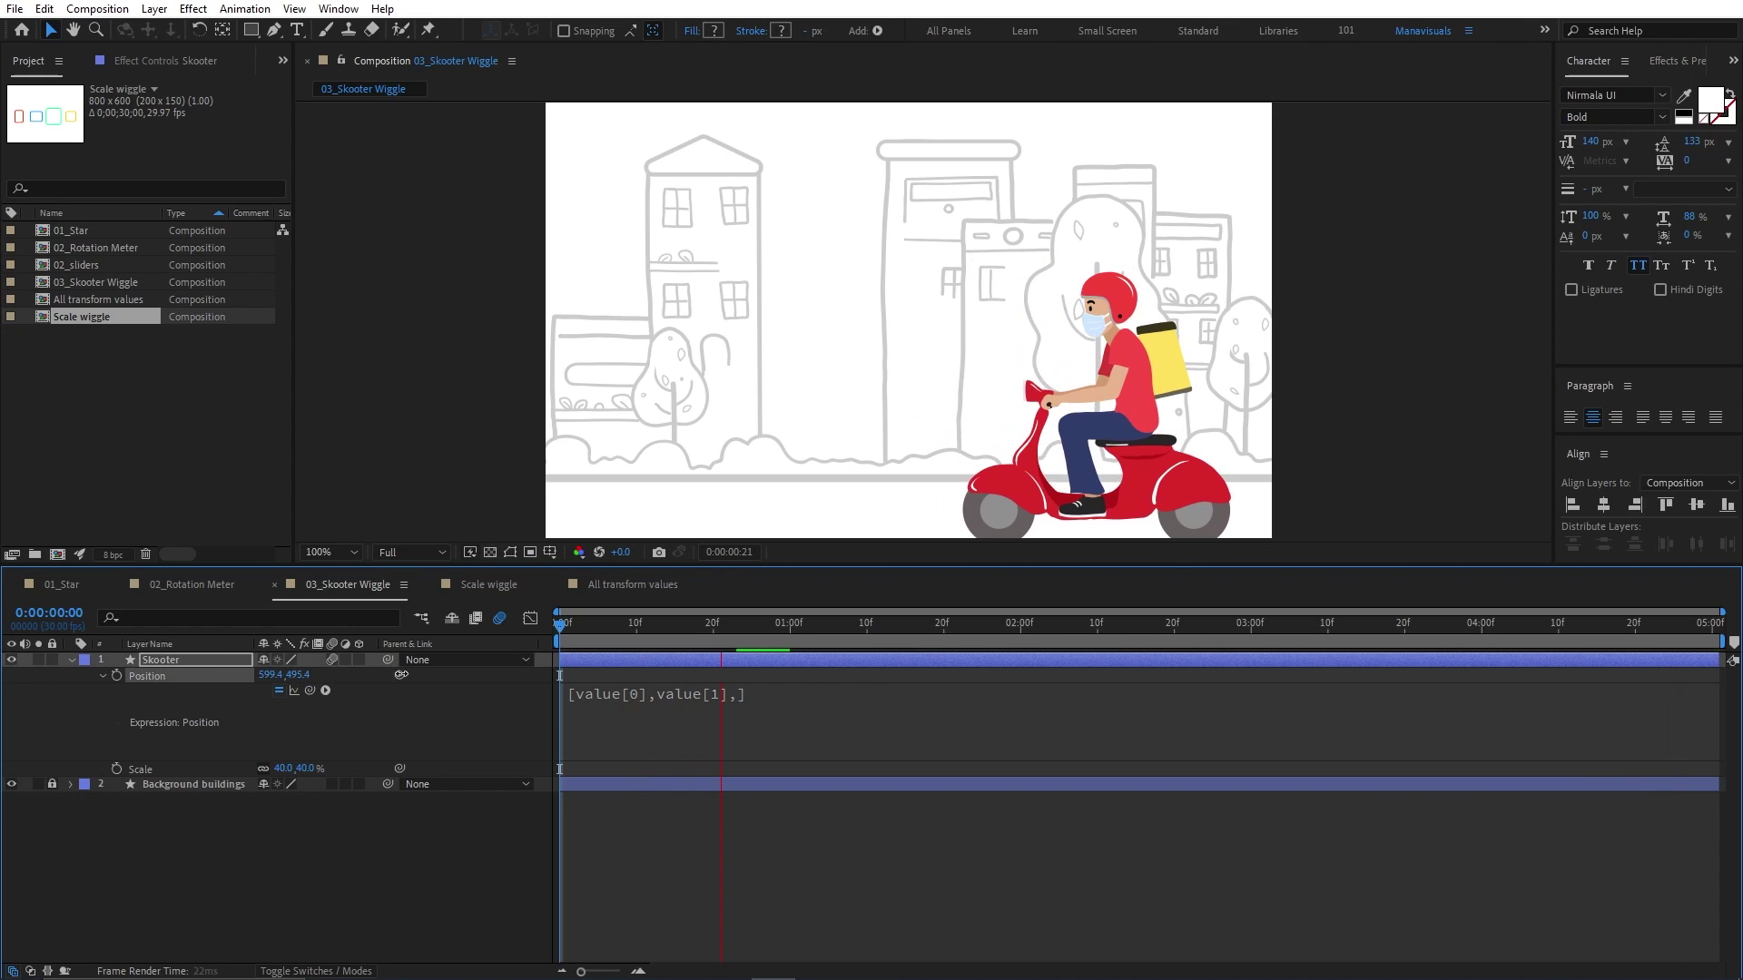
key("space")
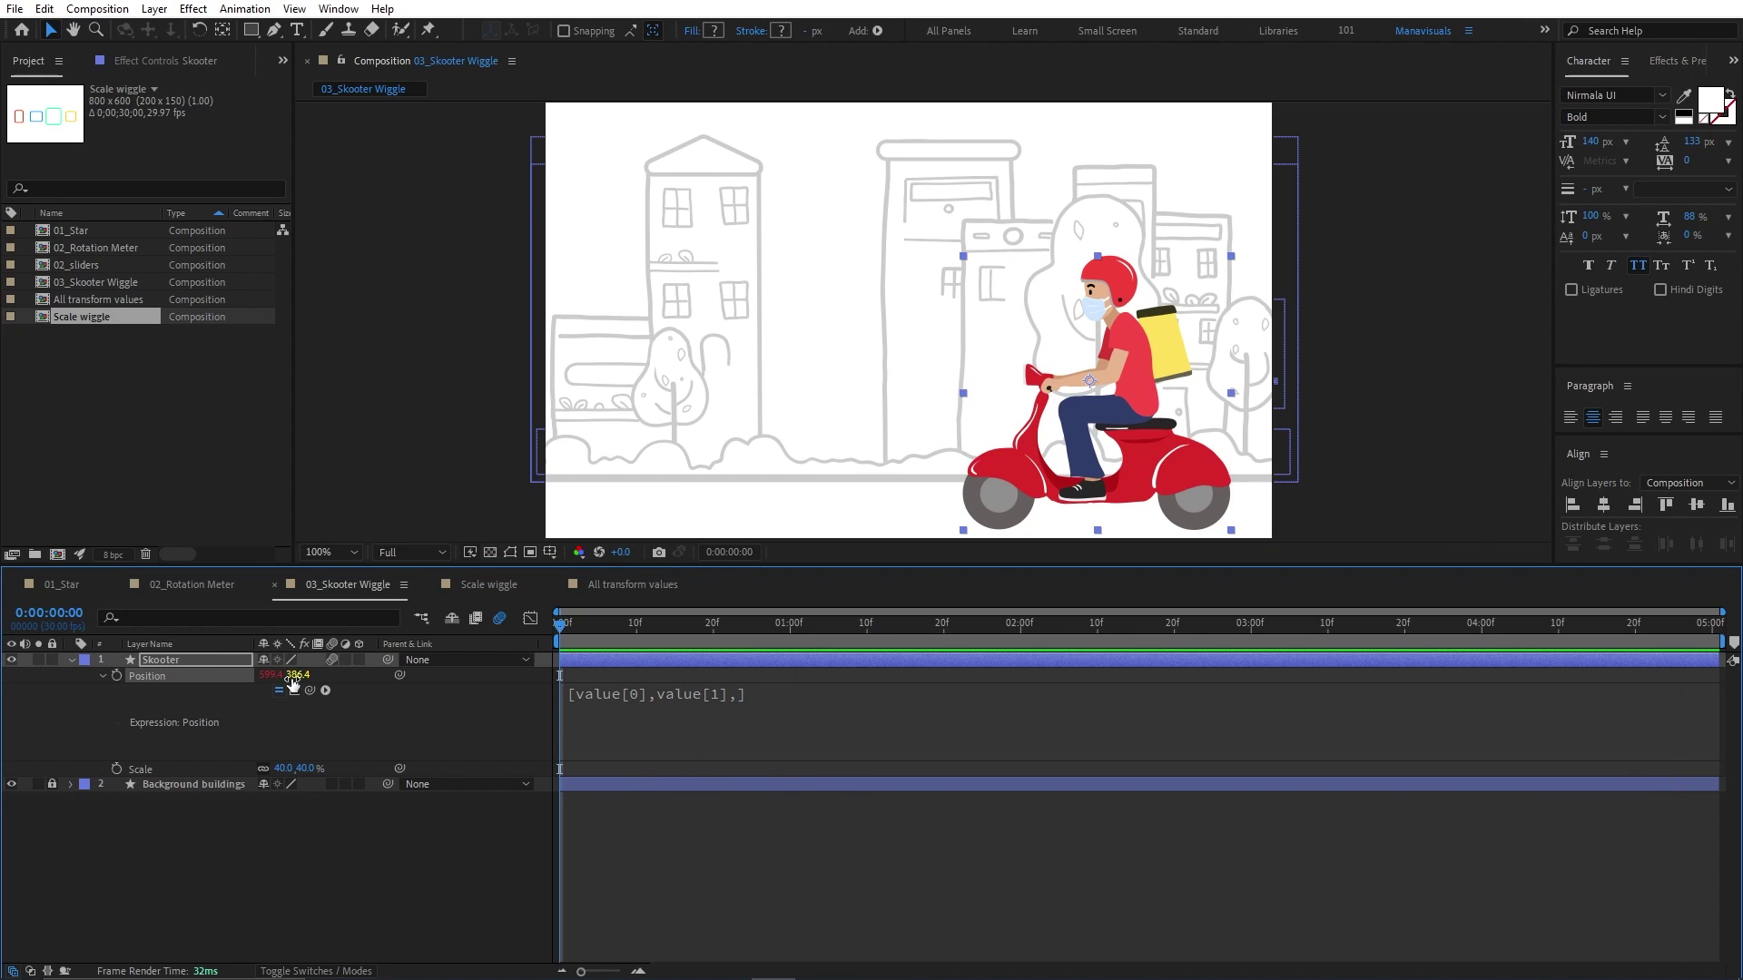
Step: Pin the scooter with the Position expression [500,200]
left_click(650, 699)
double_click(679, 692)
left_click_drag(695, 692, 622, 692)
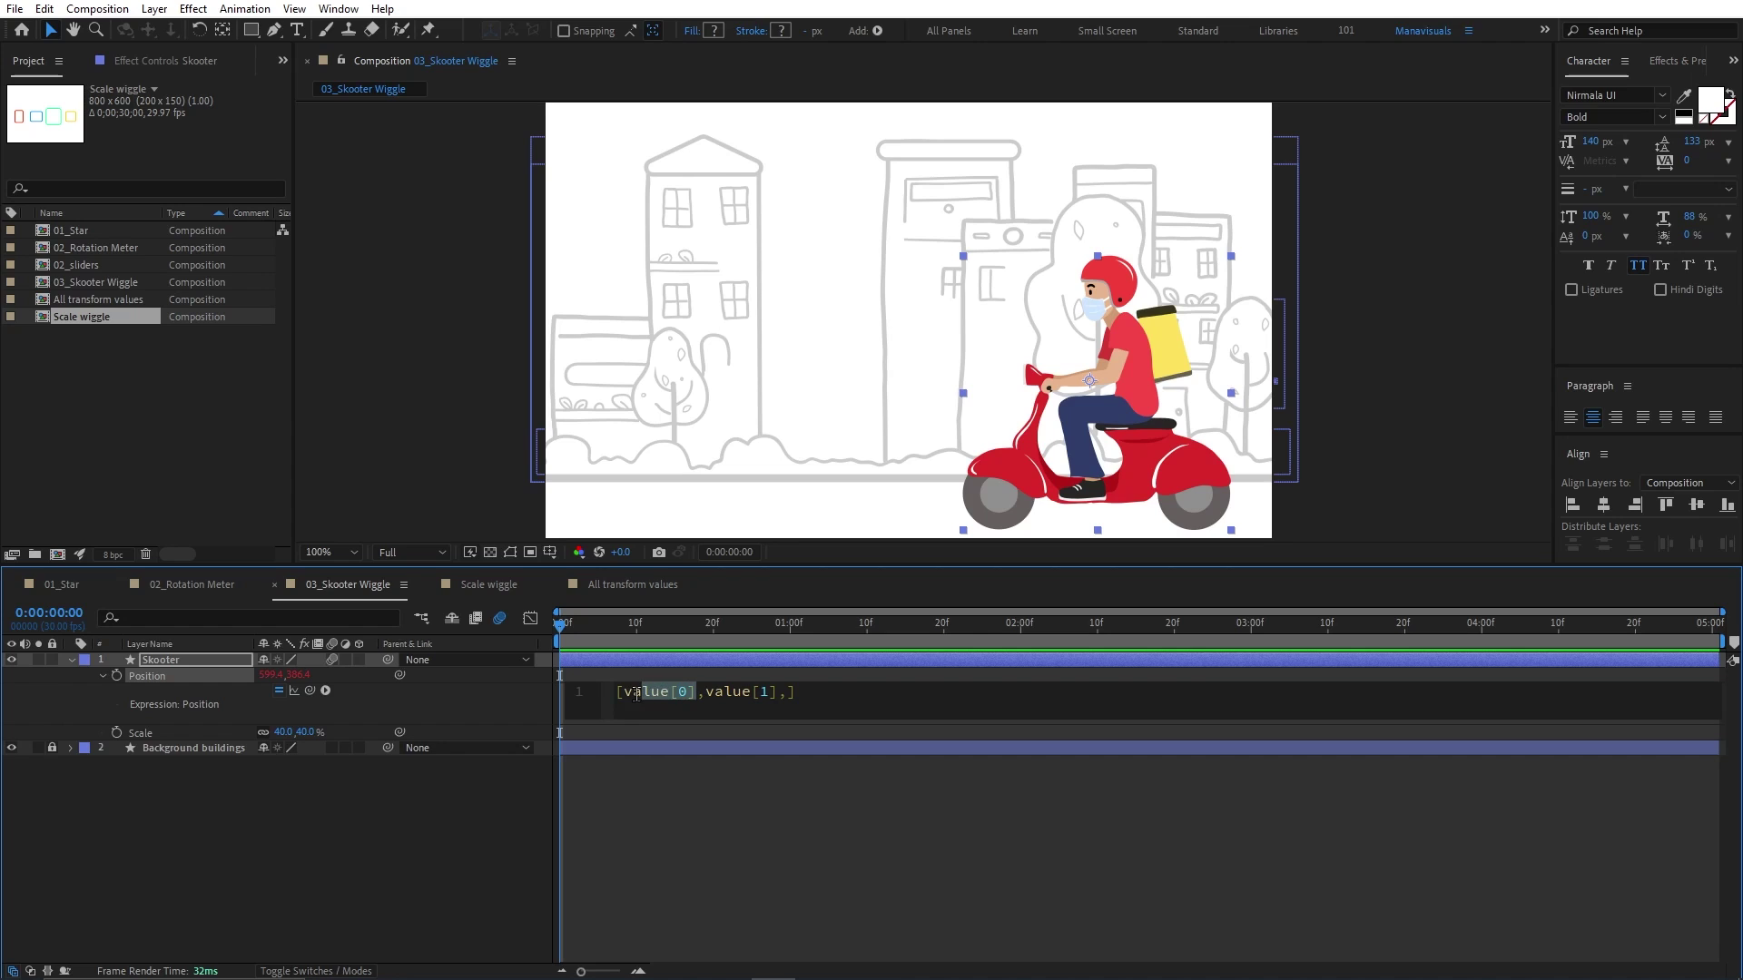
type("500")
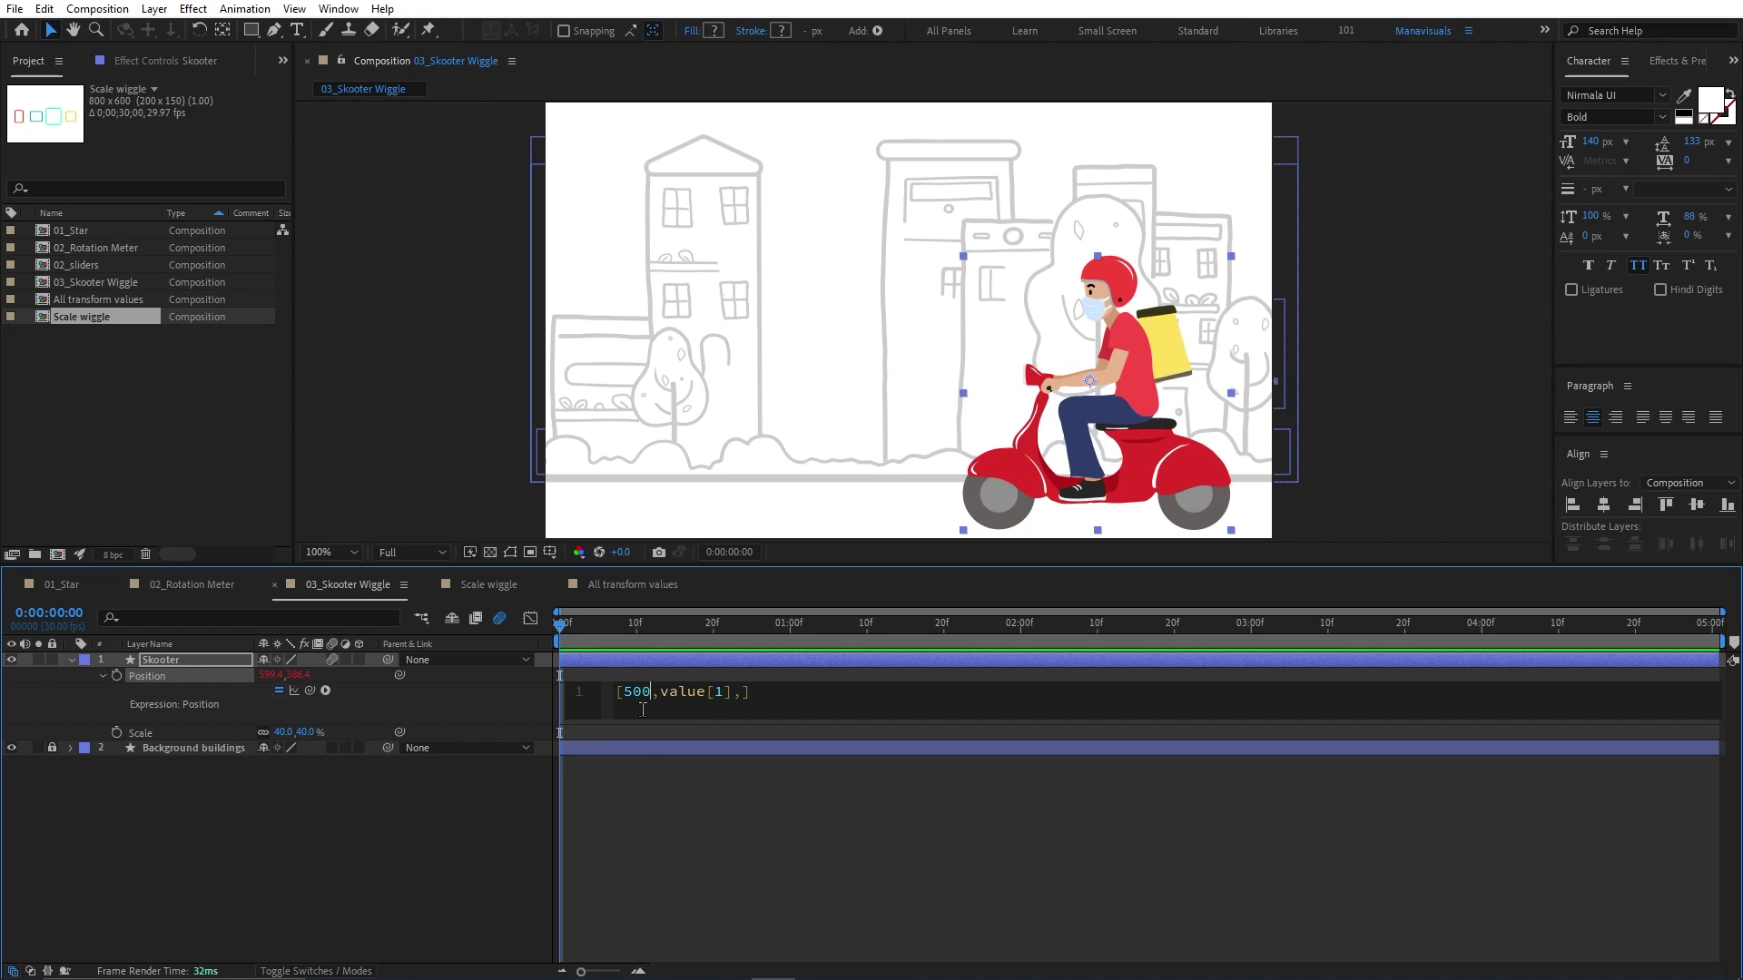
key("shift+Right")
key("shift+Right")
key("shift+Right")
key("shift+Right")
key("shift+Right")
key("shift+Right")
type("200")
left_click(643, 717)
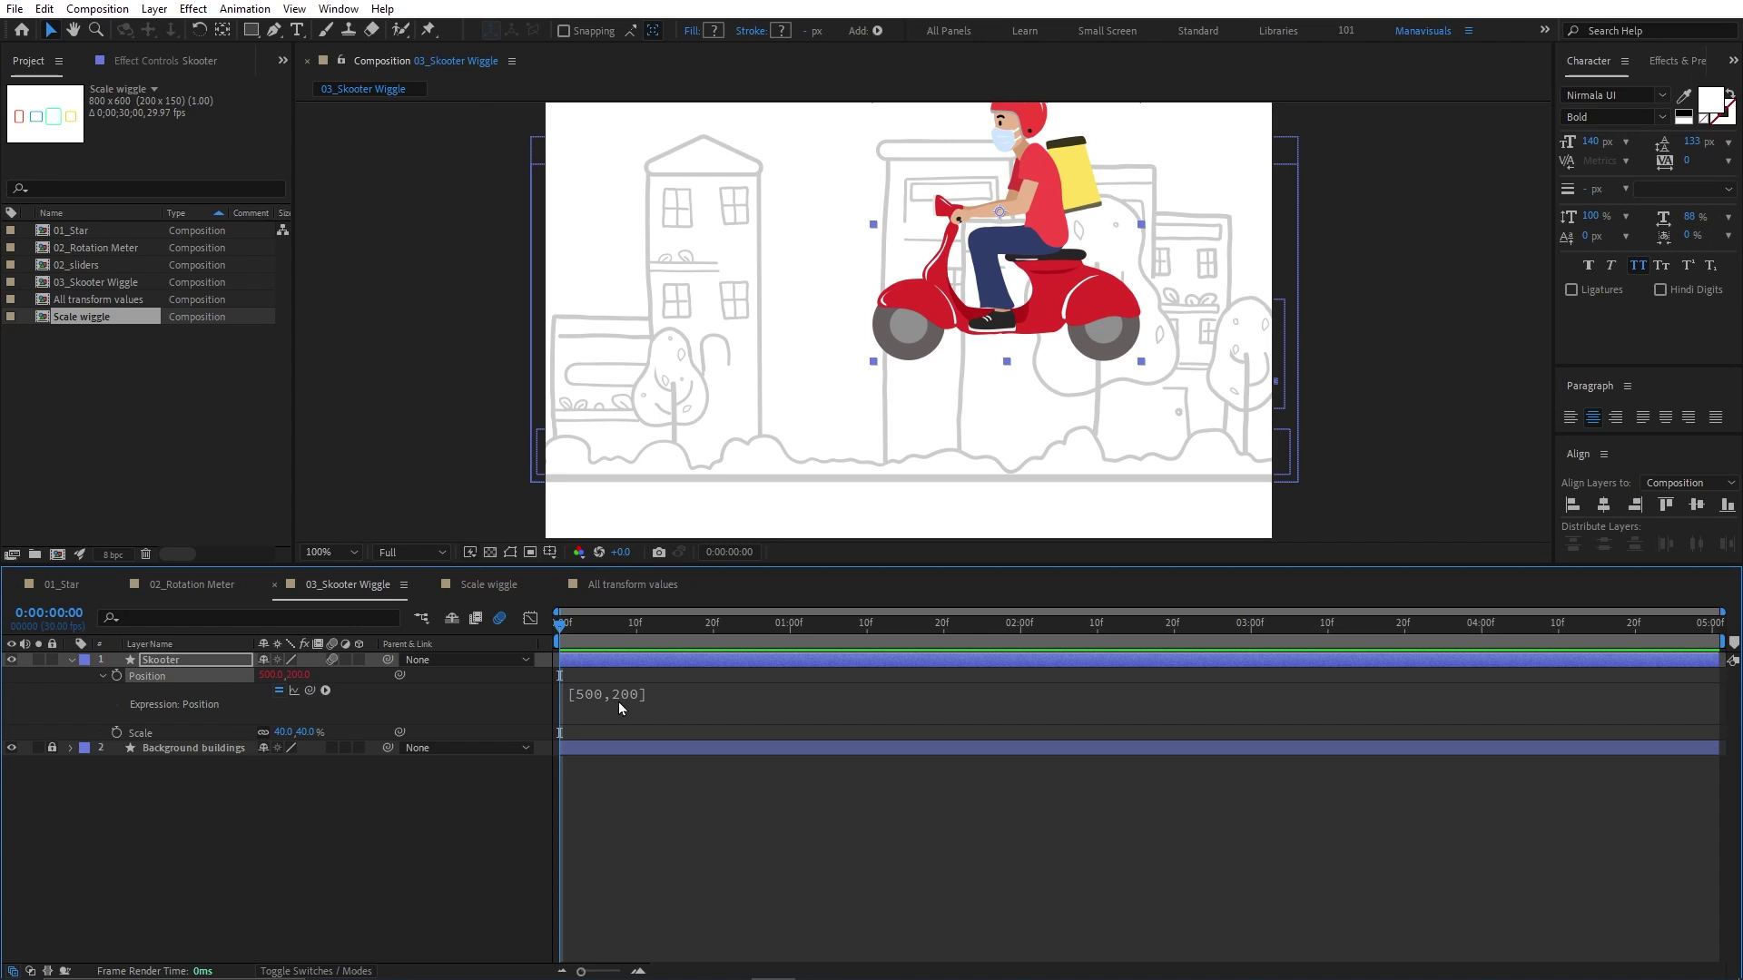
Step: Reset Position's expression and write [value[0],wiggle(15,2)[1]] for a vertical-only wiggle
left_click(116, 676, "alt")
left_click(116, 676)
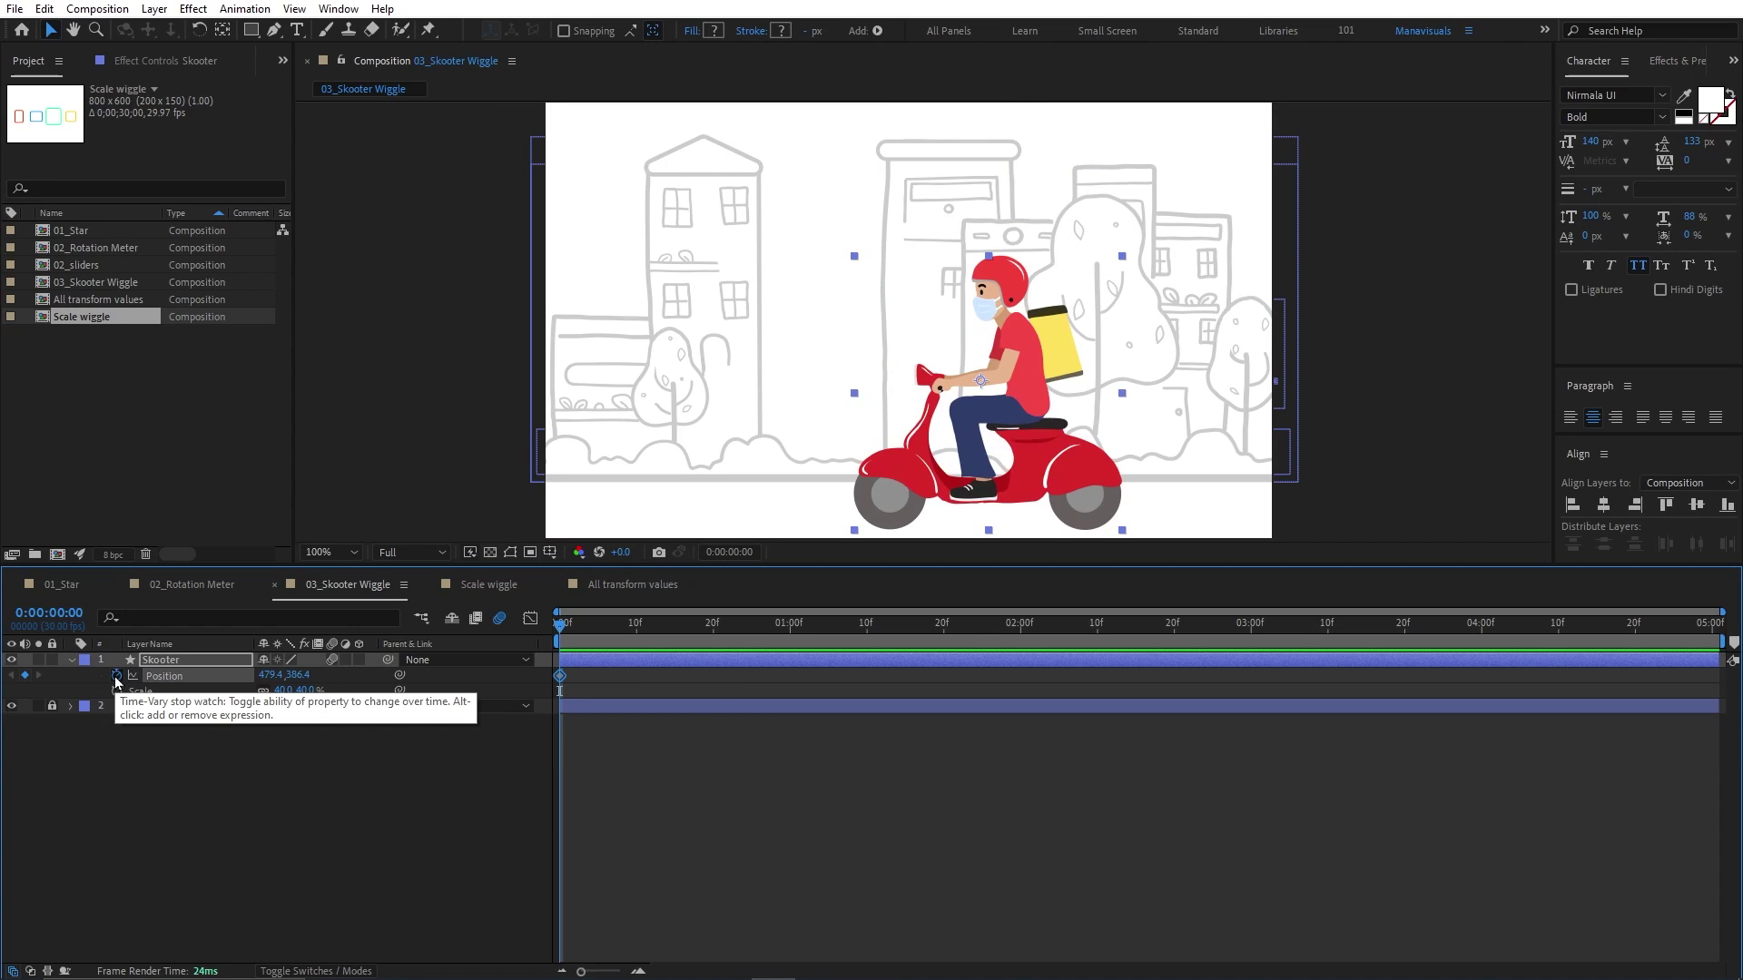
left_click(116, 676, "alt")
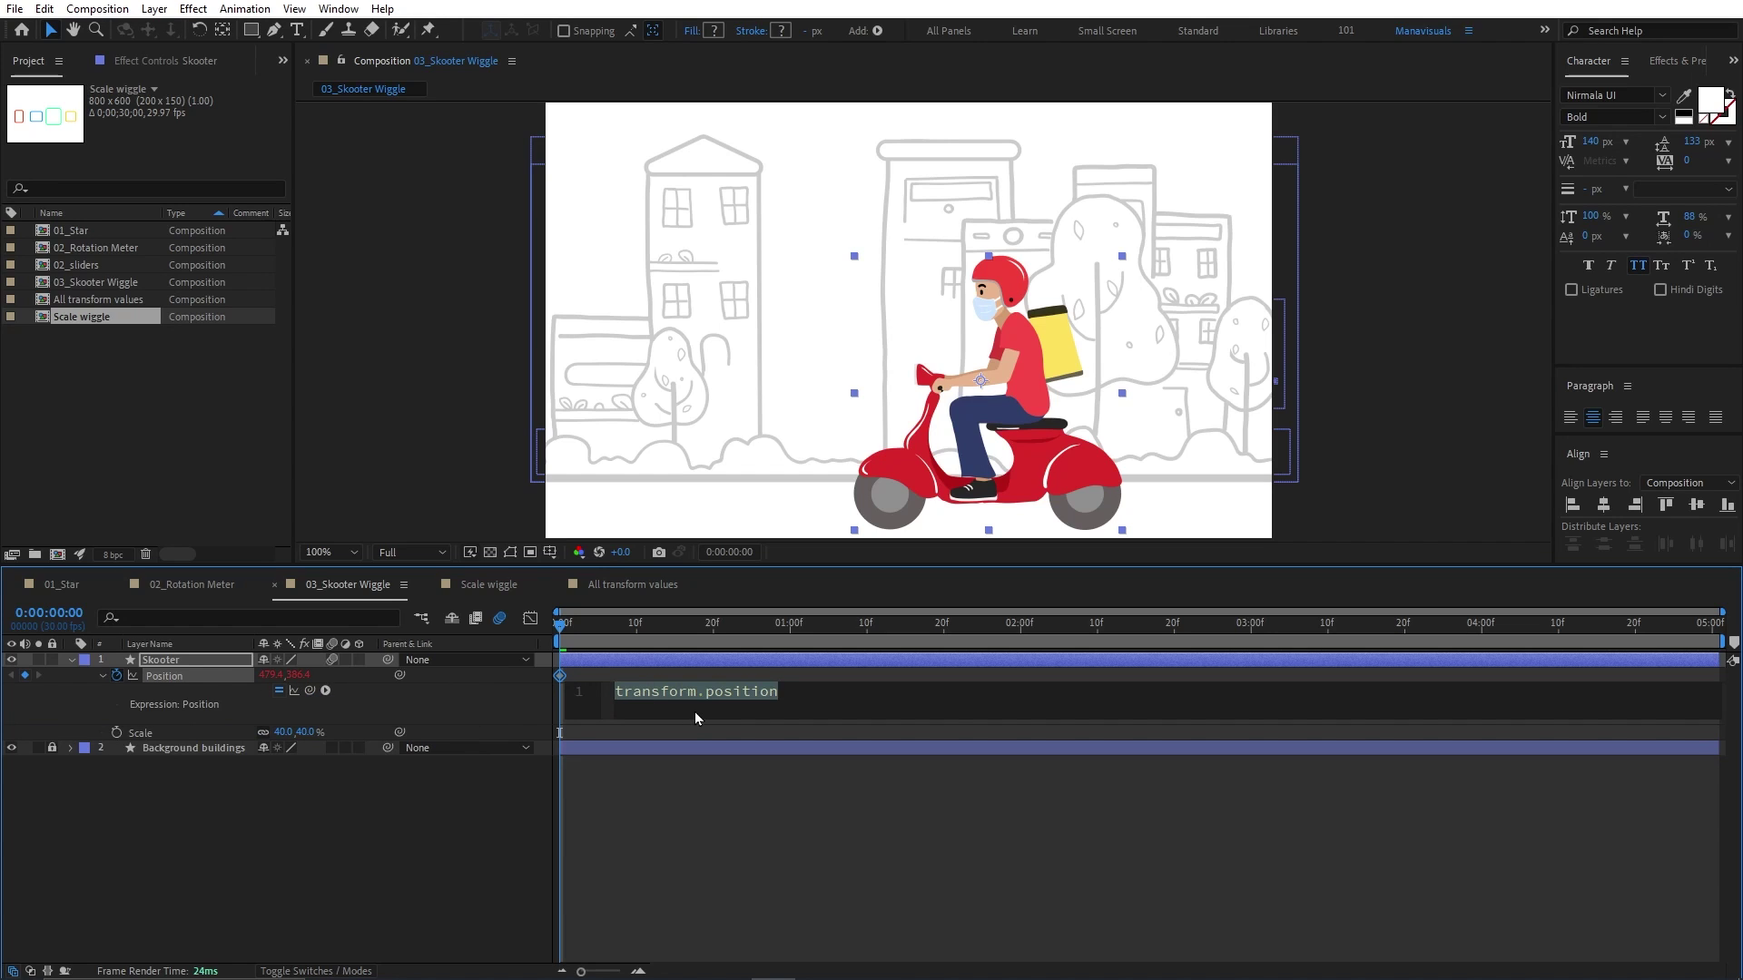
key("BackSpace")
type("value[0]")
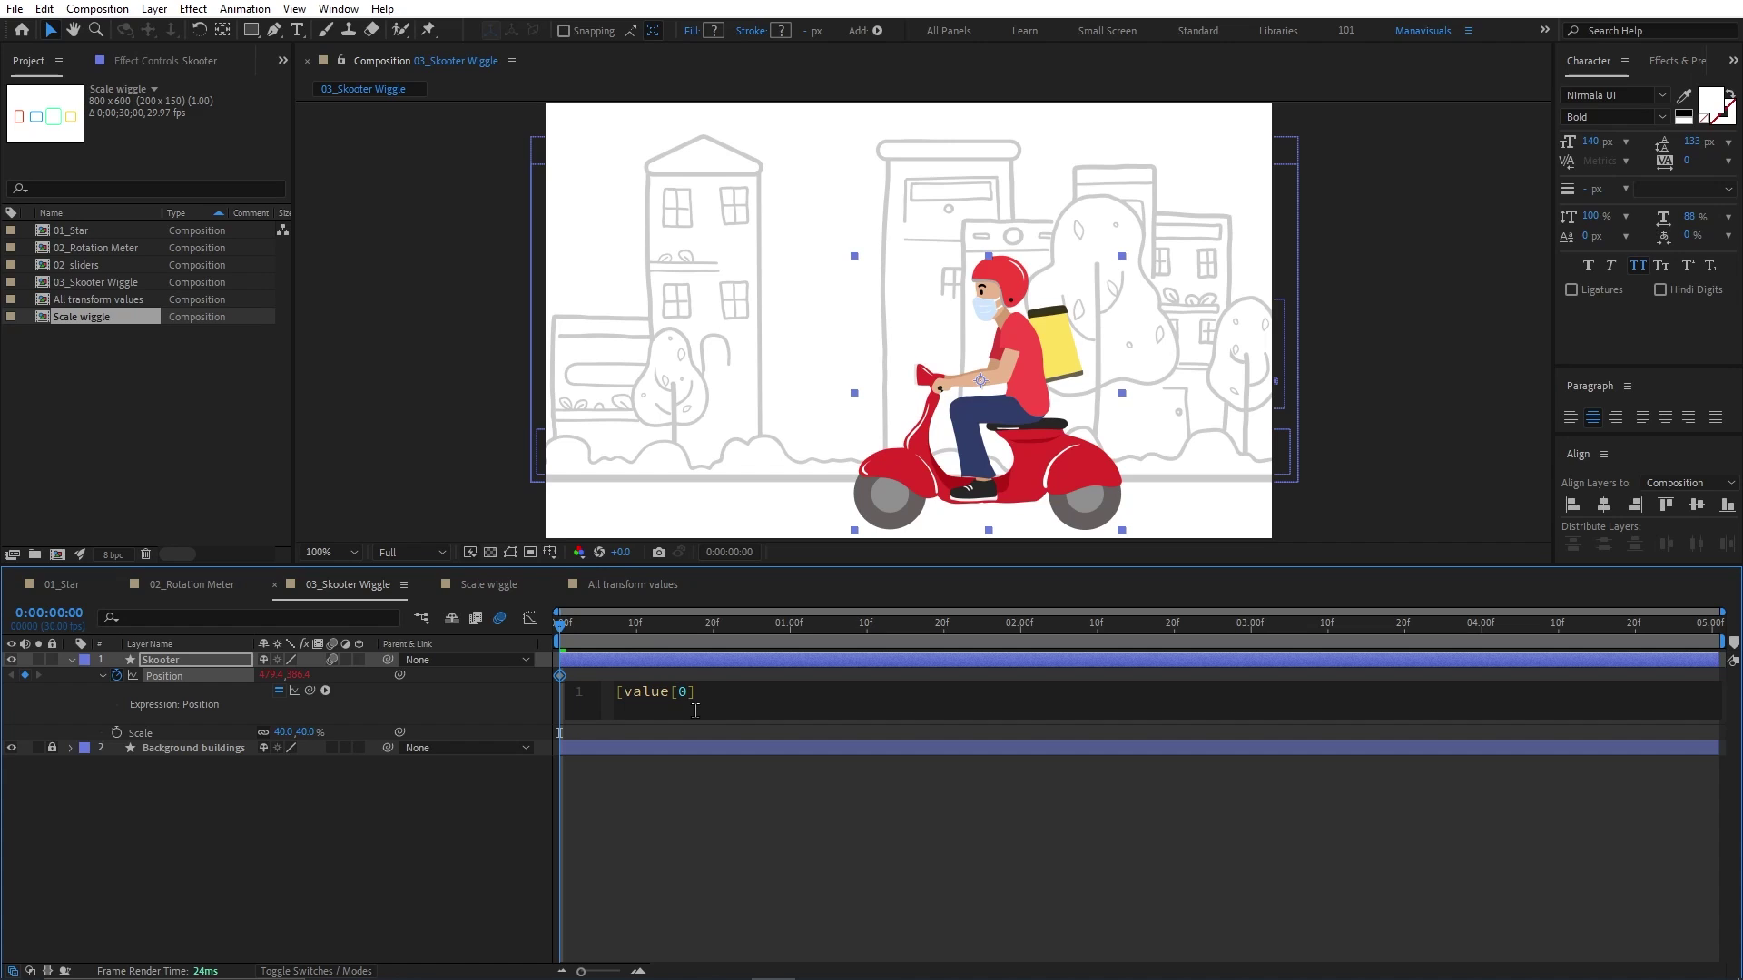
type(",wig")
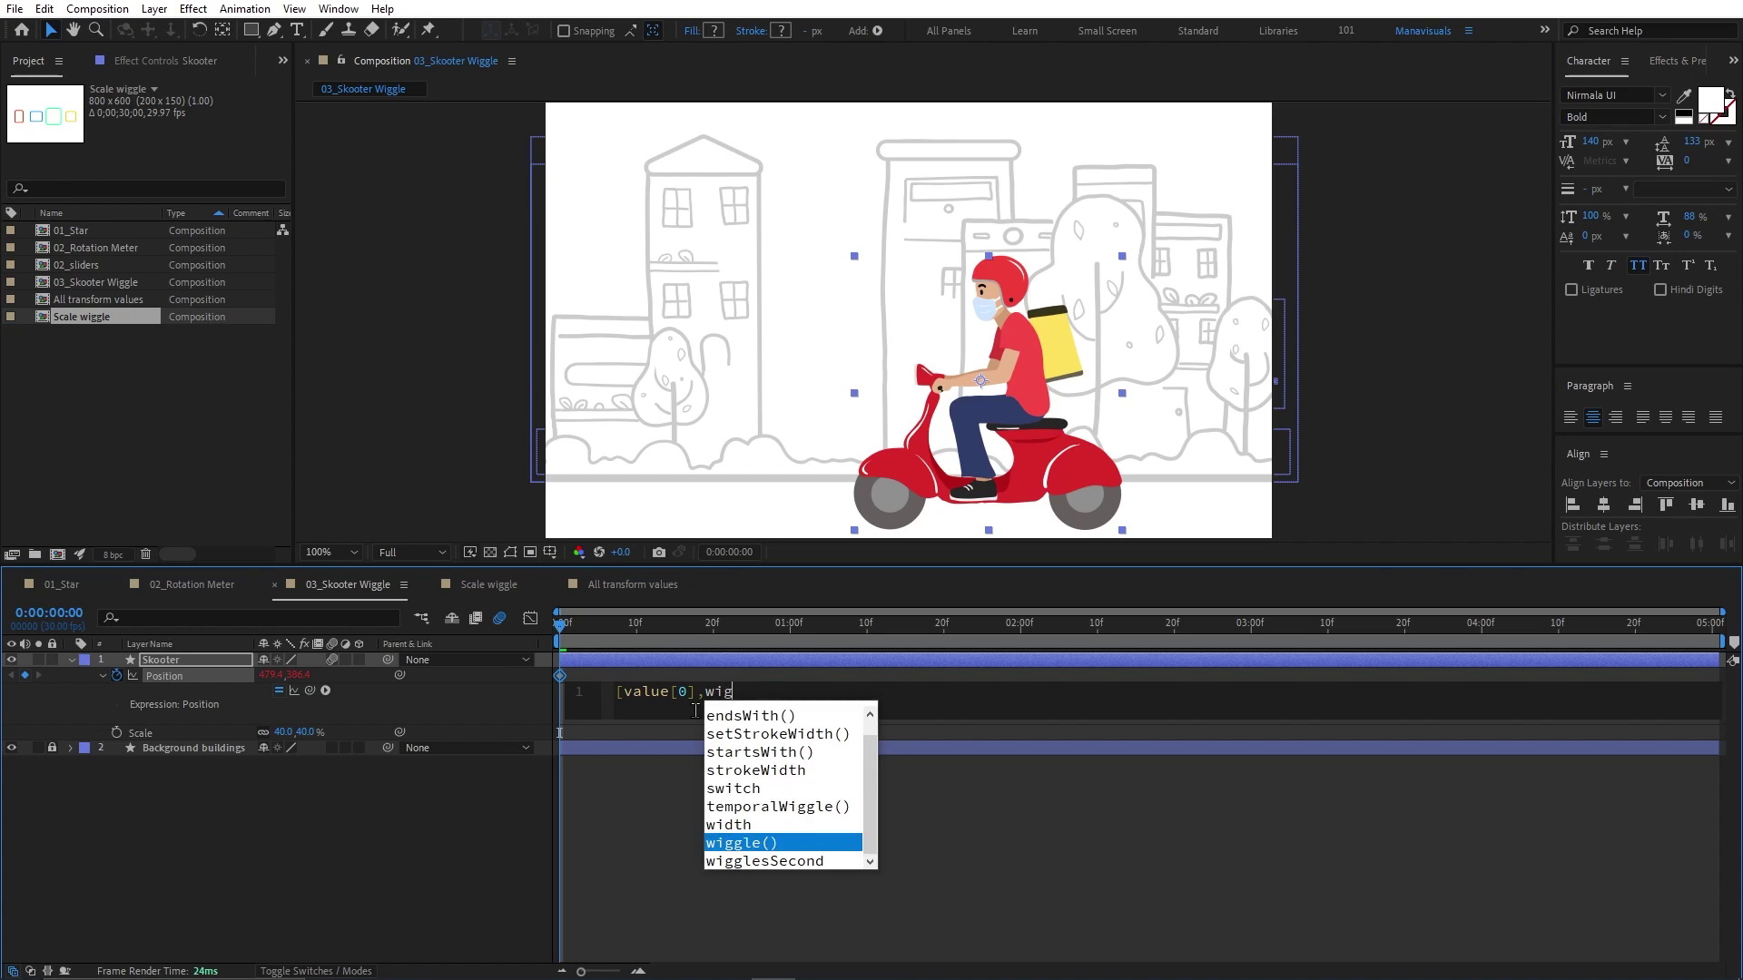
type("gle(")
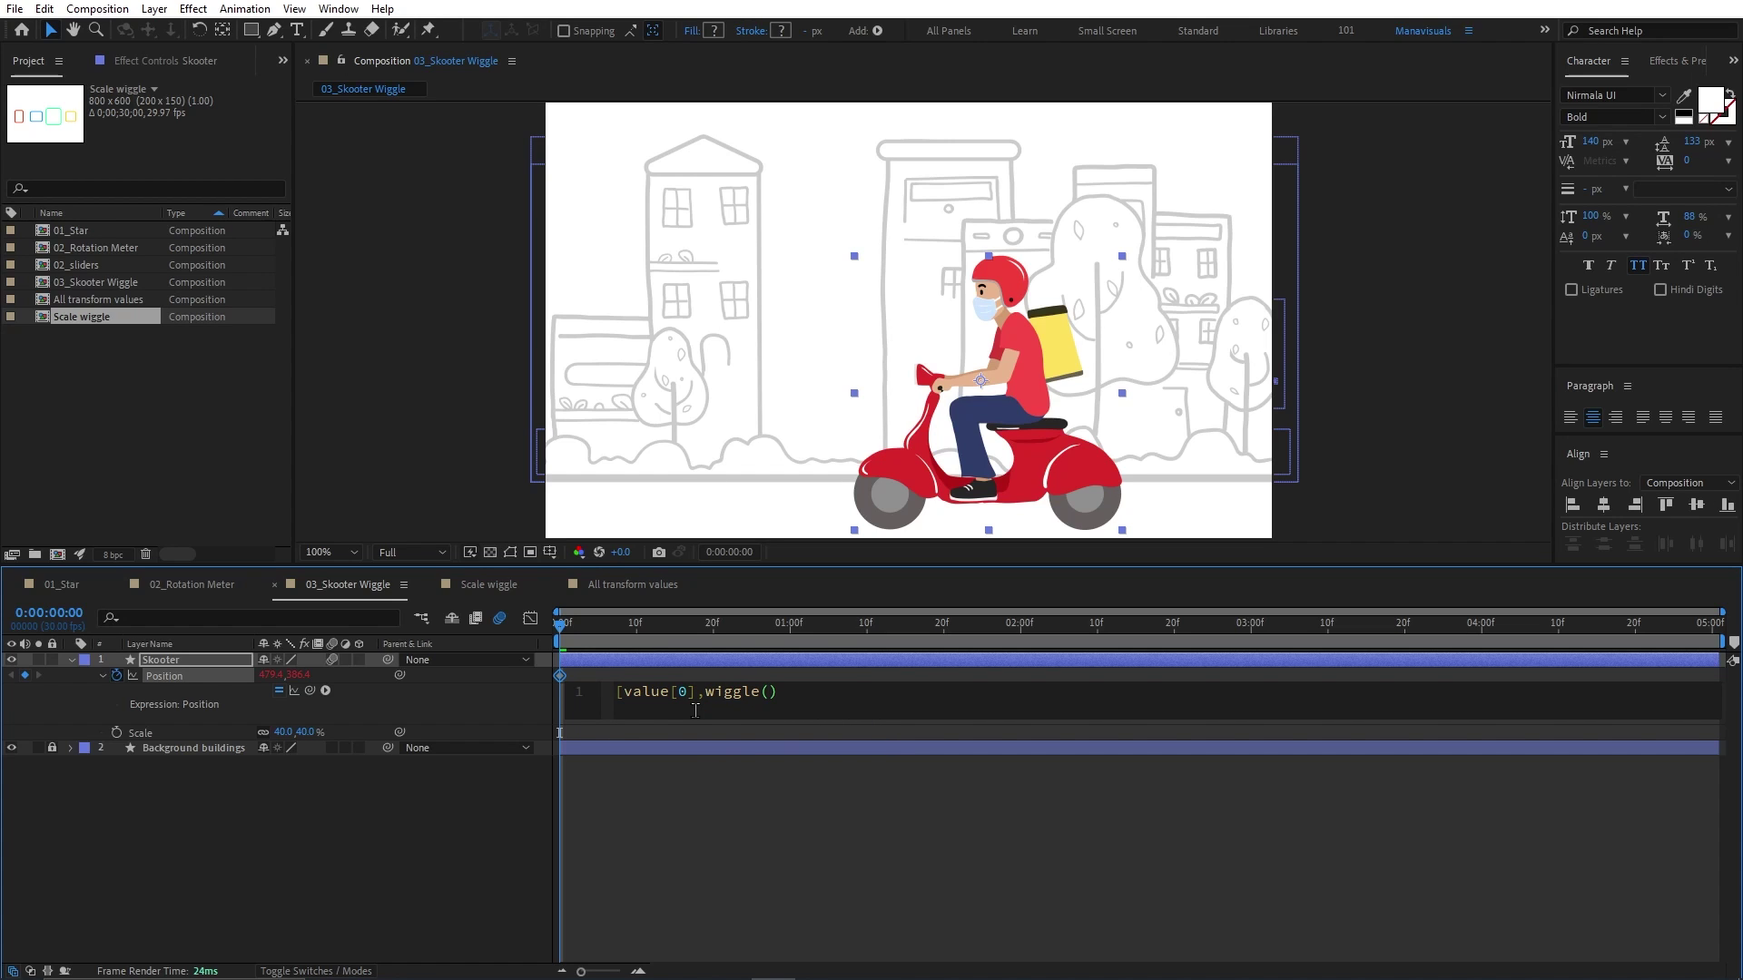
type("15,2)[")
type("1")
left_click(564, 627)
Step: Preview the vertical wiggle from the first frame through the 5-second mark
key("space")
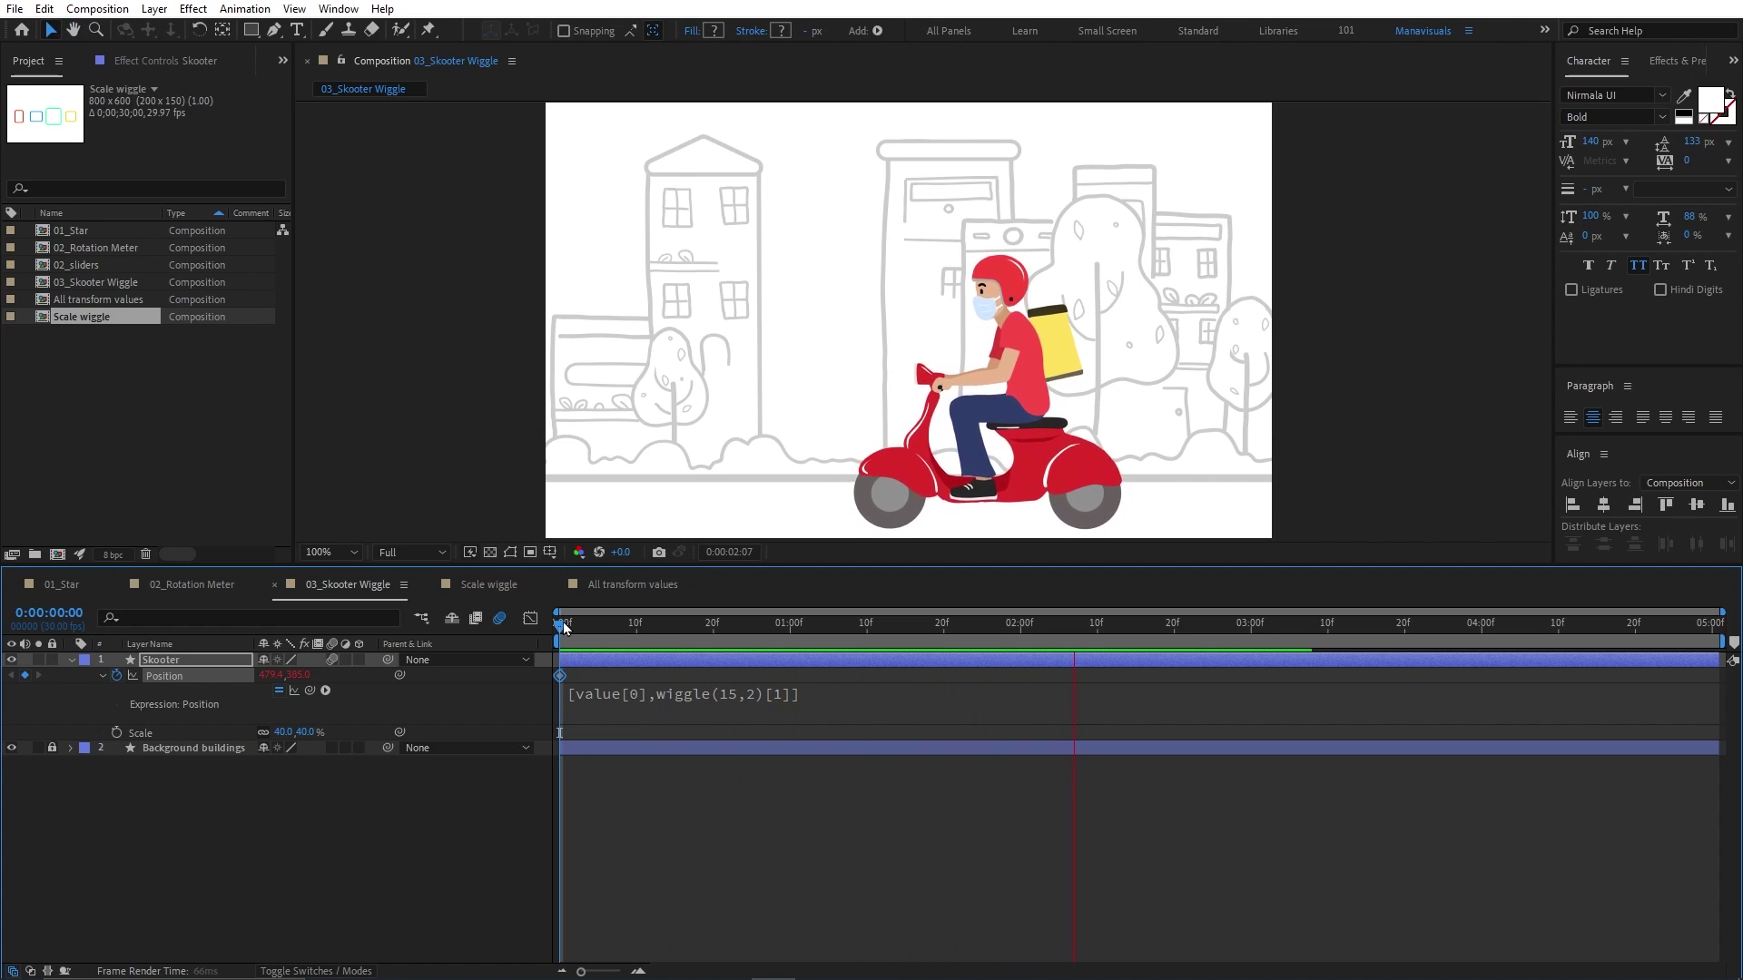
left_click_drag(564, 626, 1712, 625)
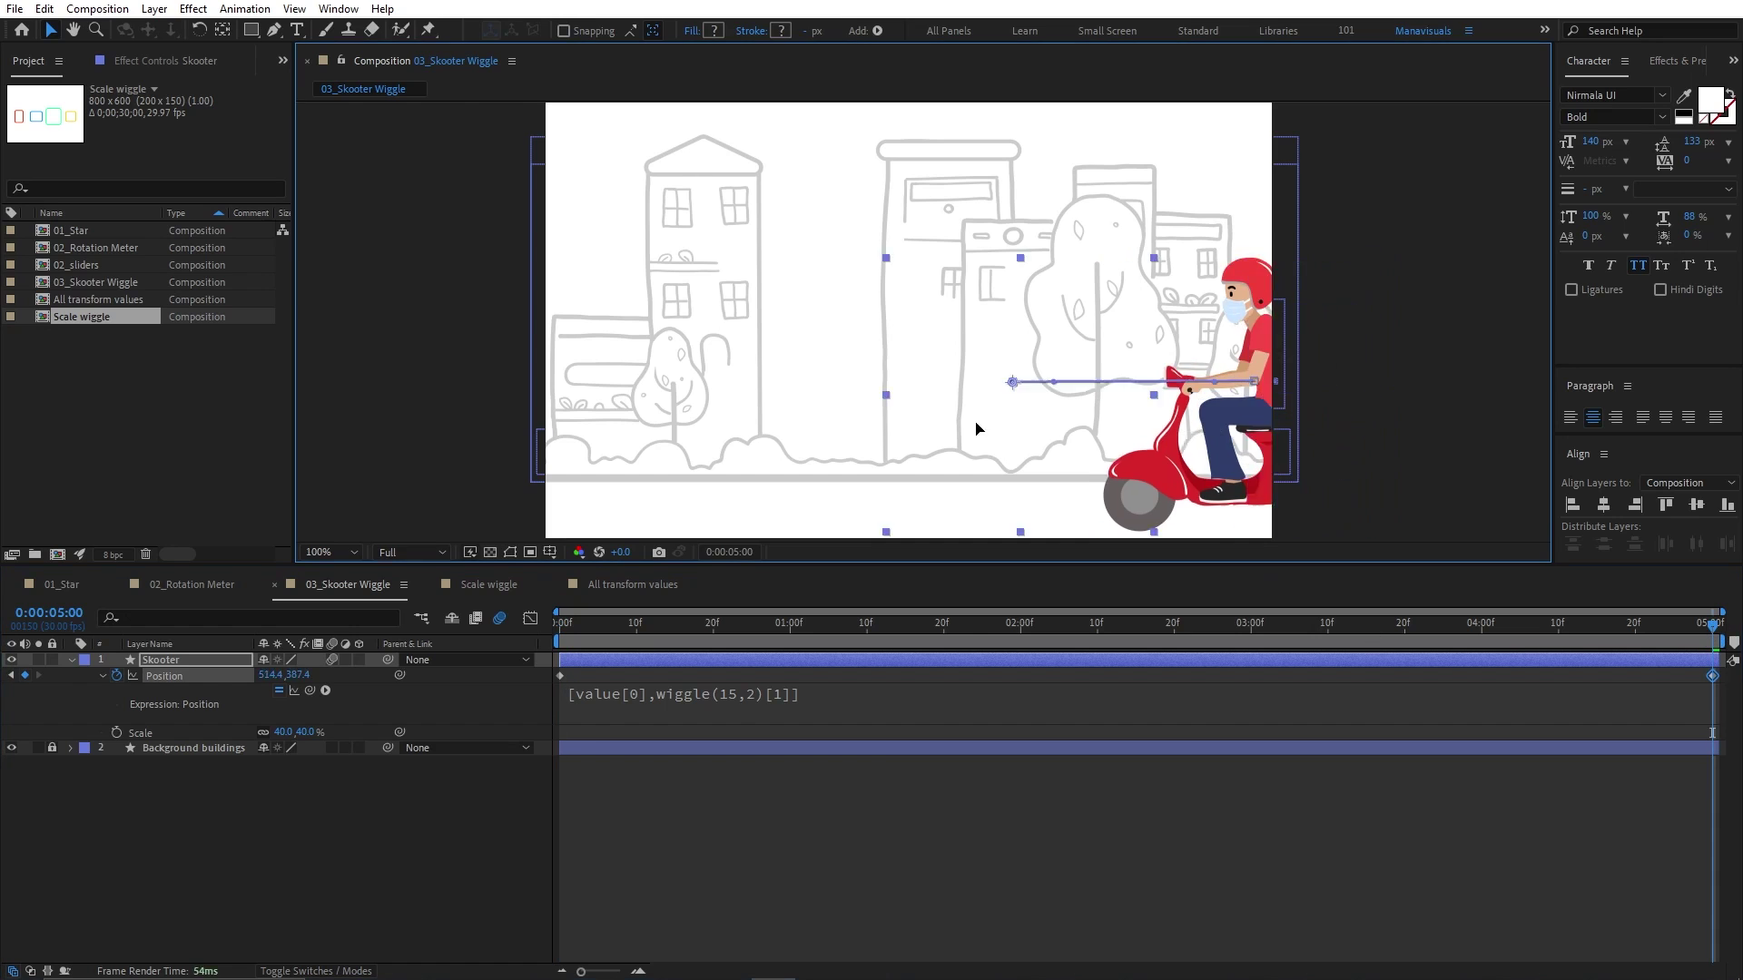
key("Home")
key("space")
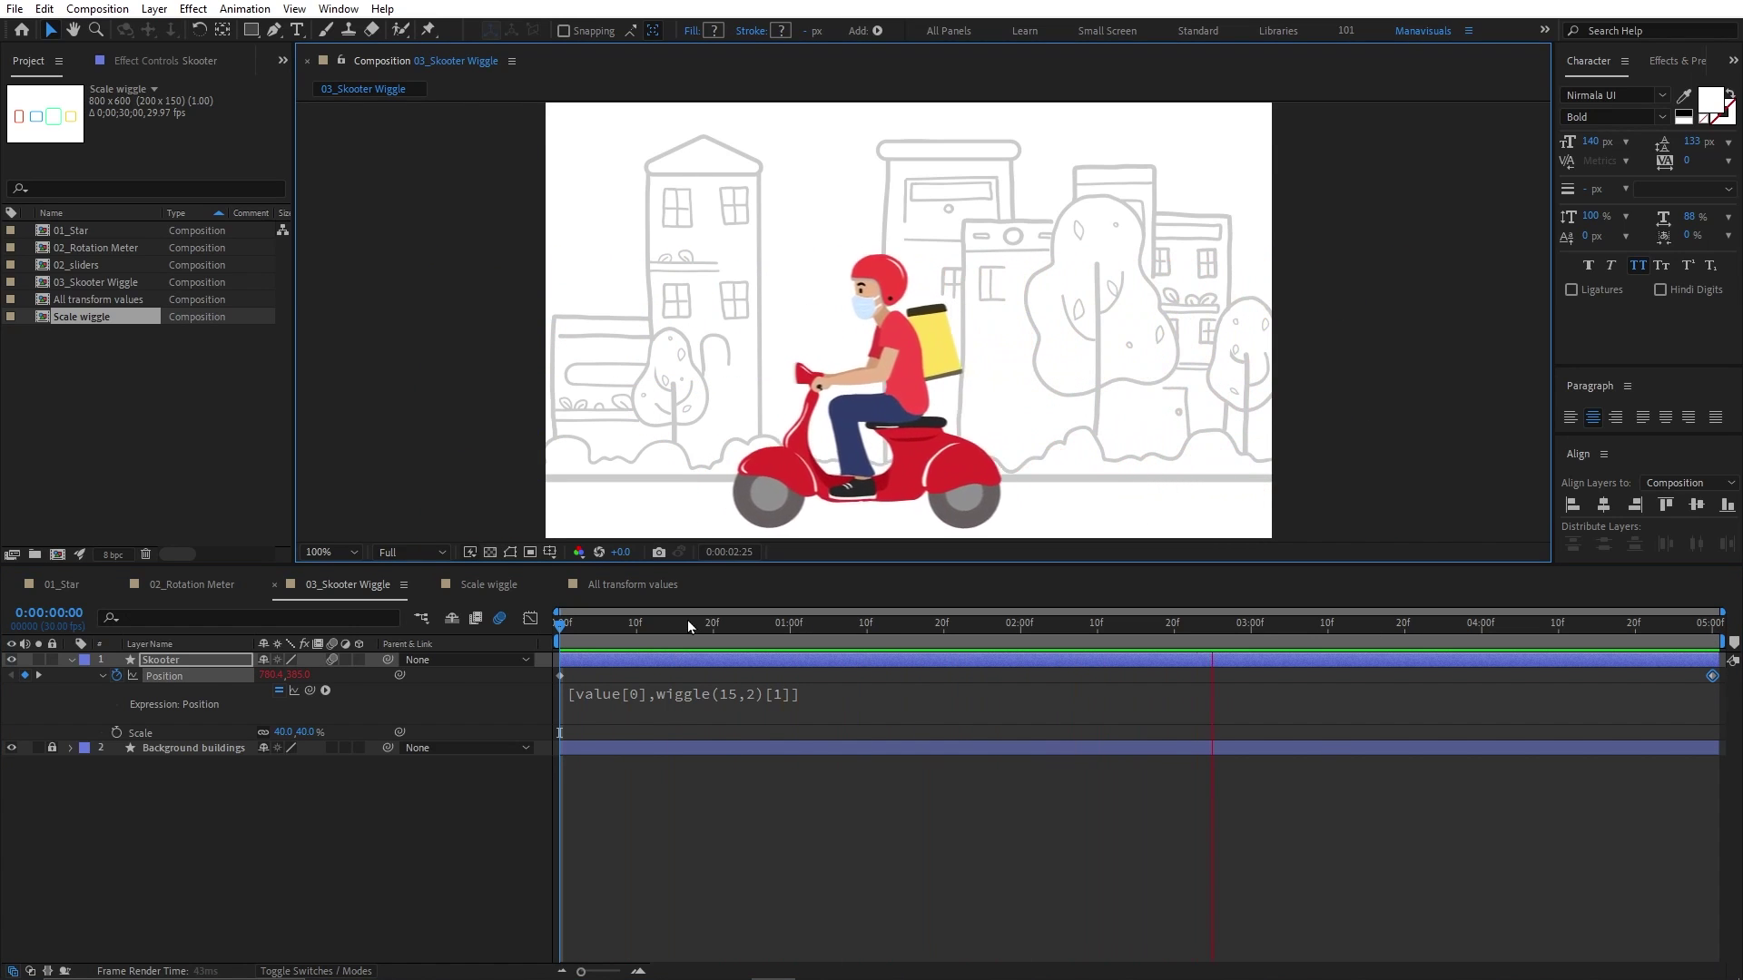
left_click(656, 699)
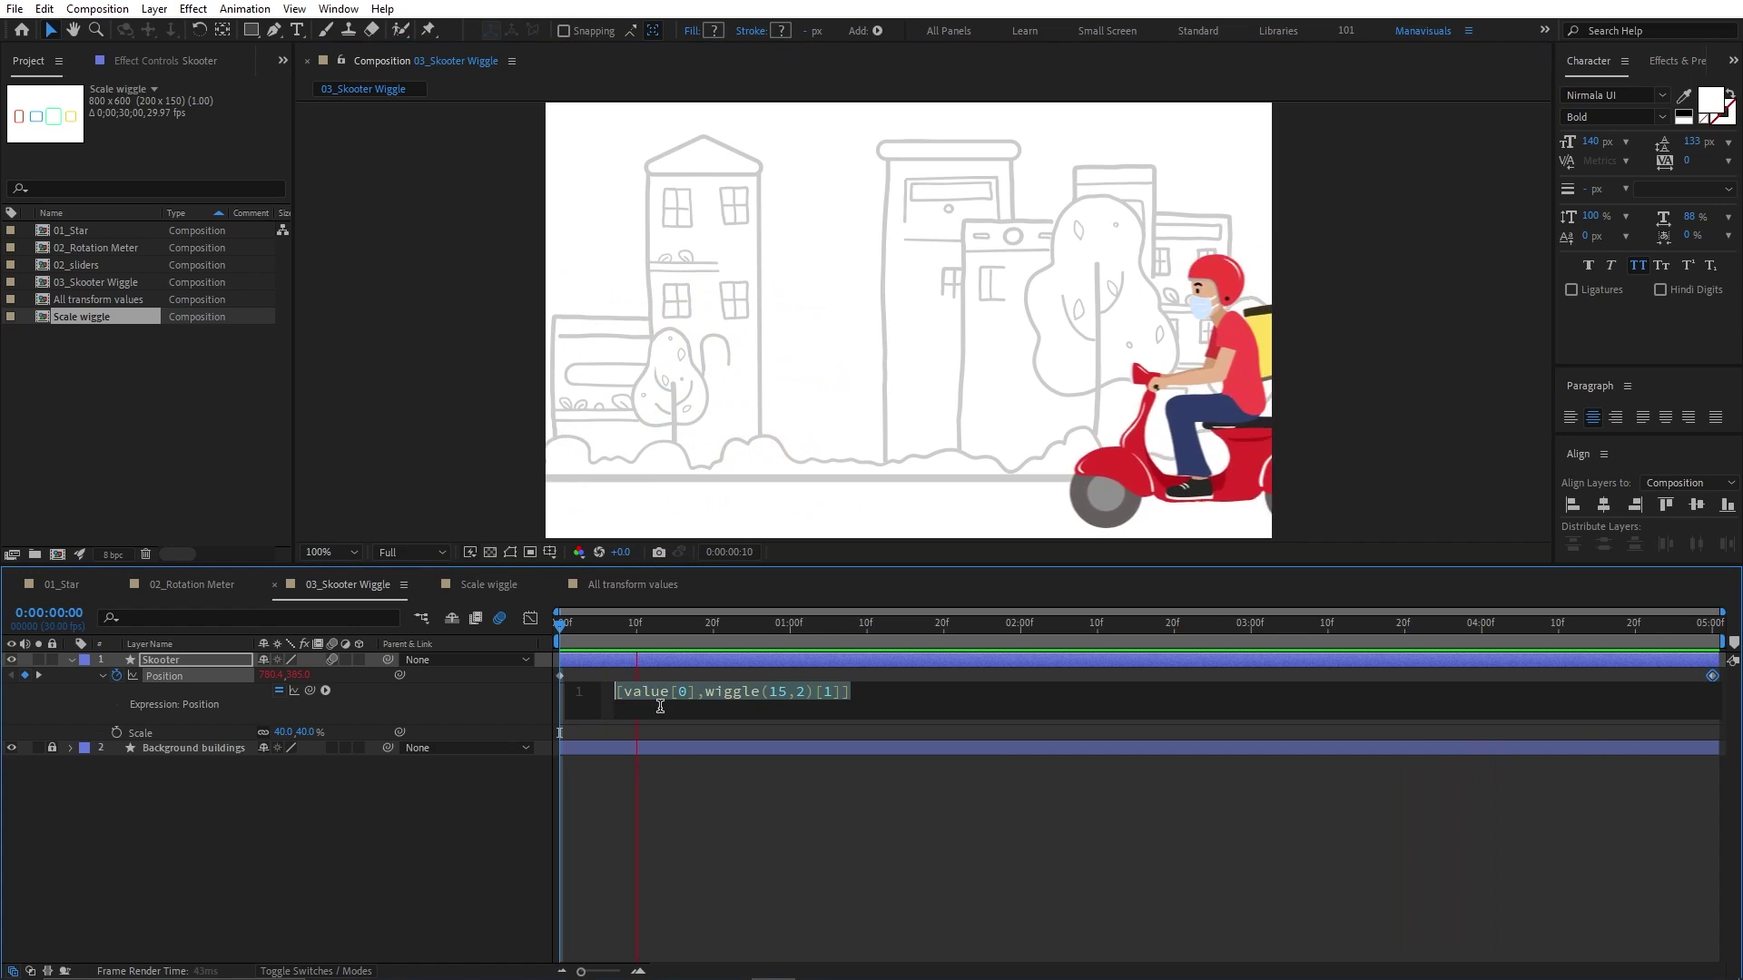
Step: In 01_Star, remove the star's Opacity expression and change its Scale wiggle to frequency 2, amount 50
left_click(55, 583)
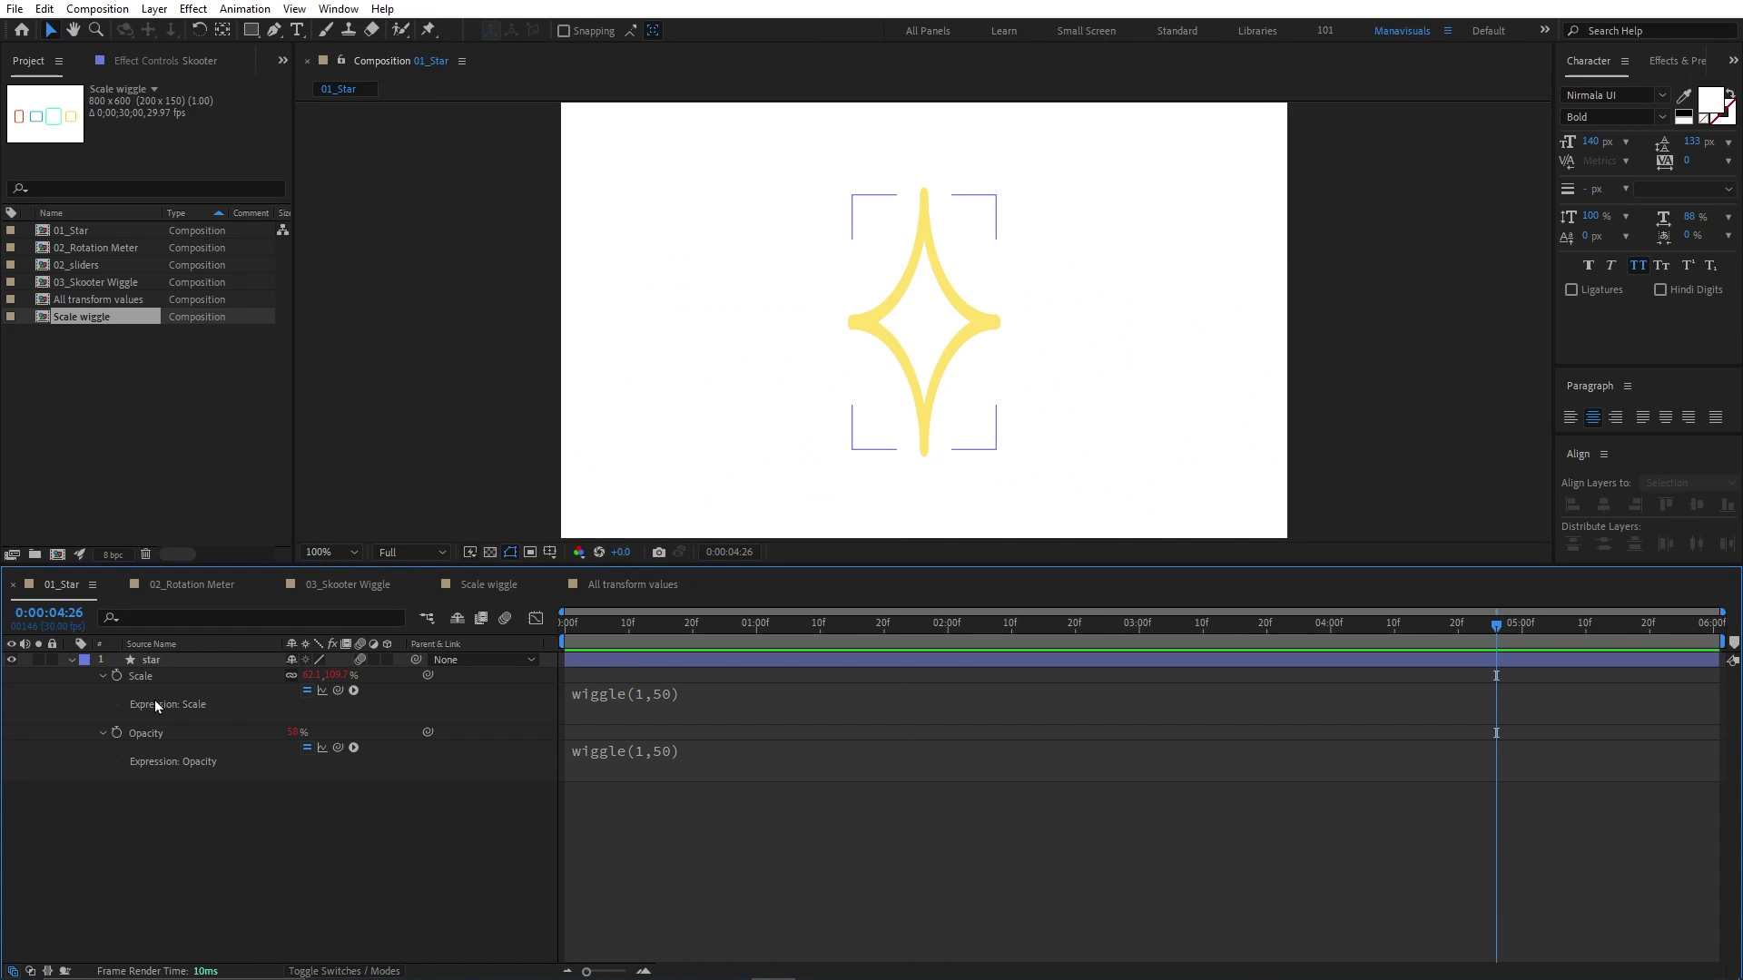
left_click(117, 733, "alt")
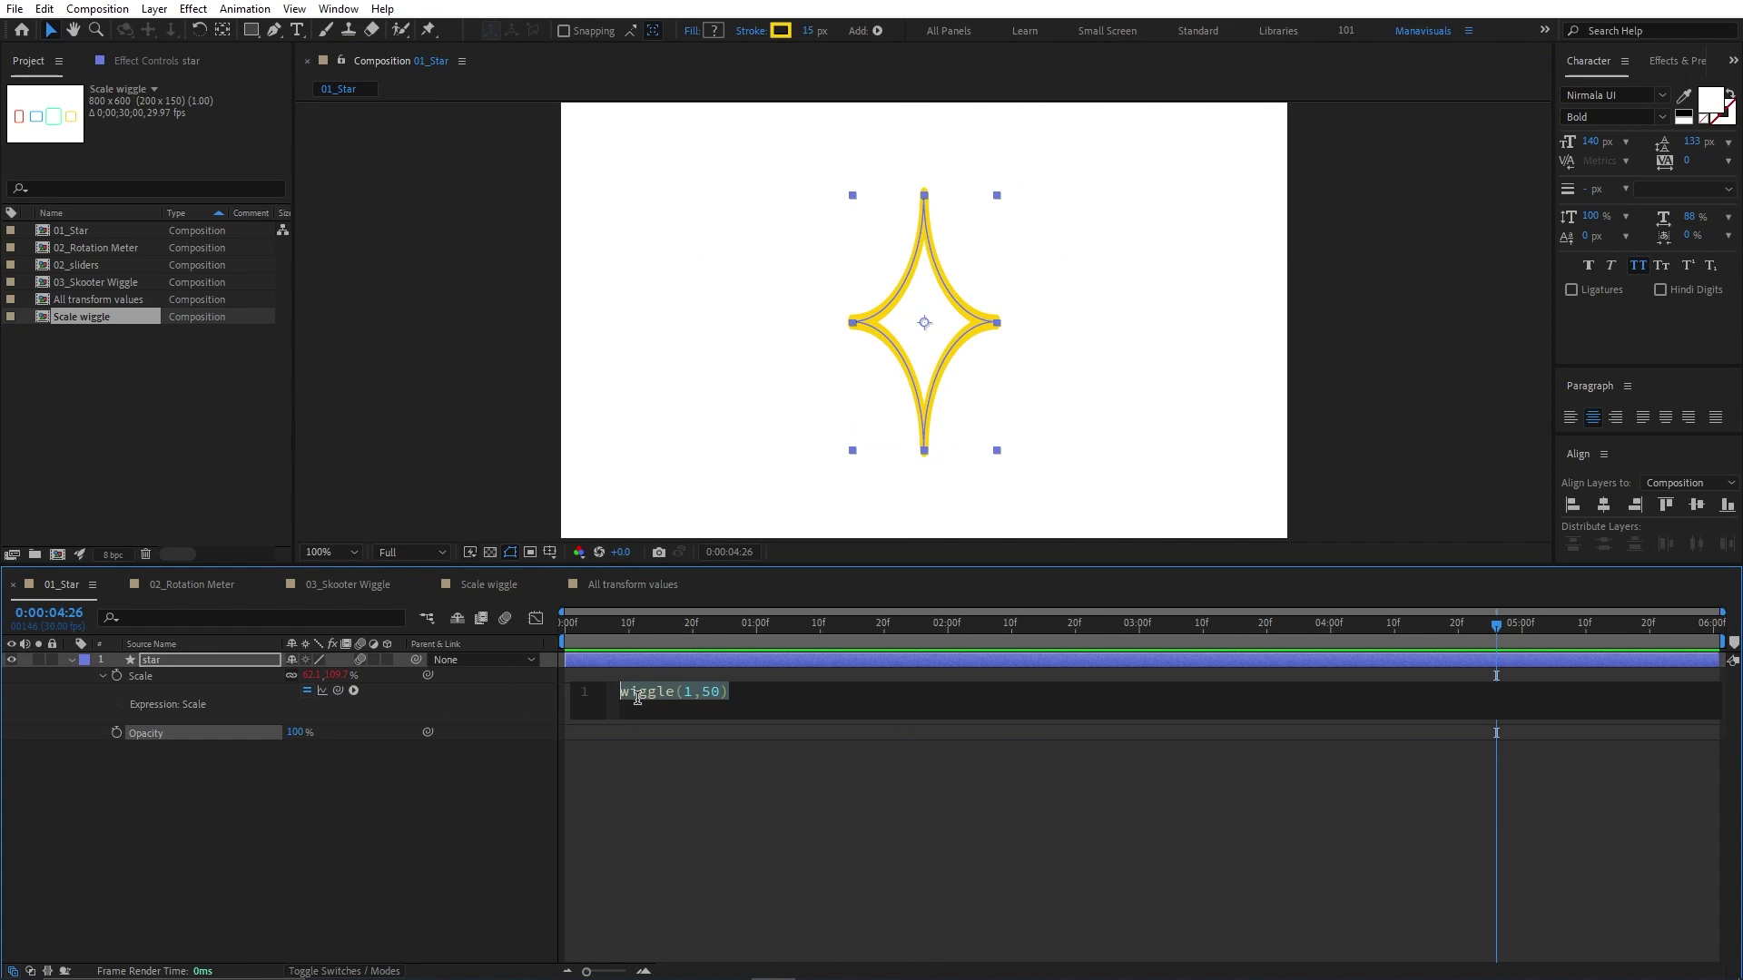
left_click(754, 701)
left_click(795, 692)
double_click(785, 692)
type("2")
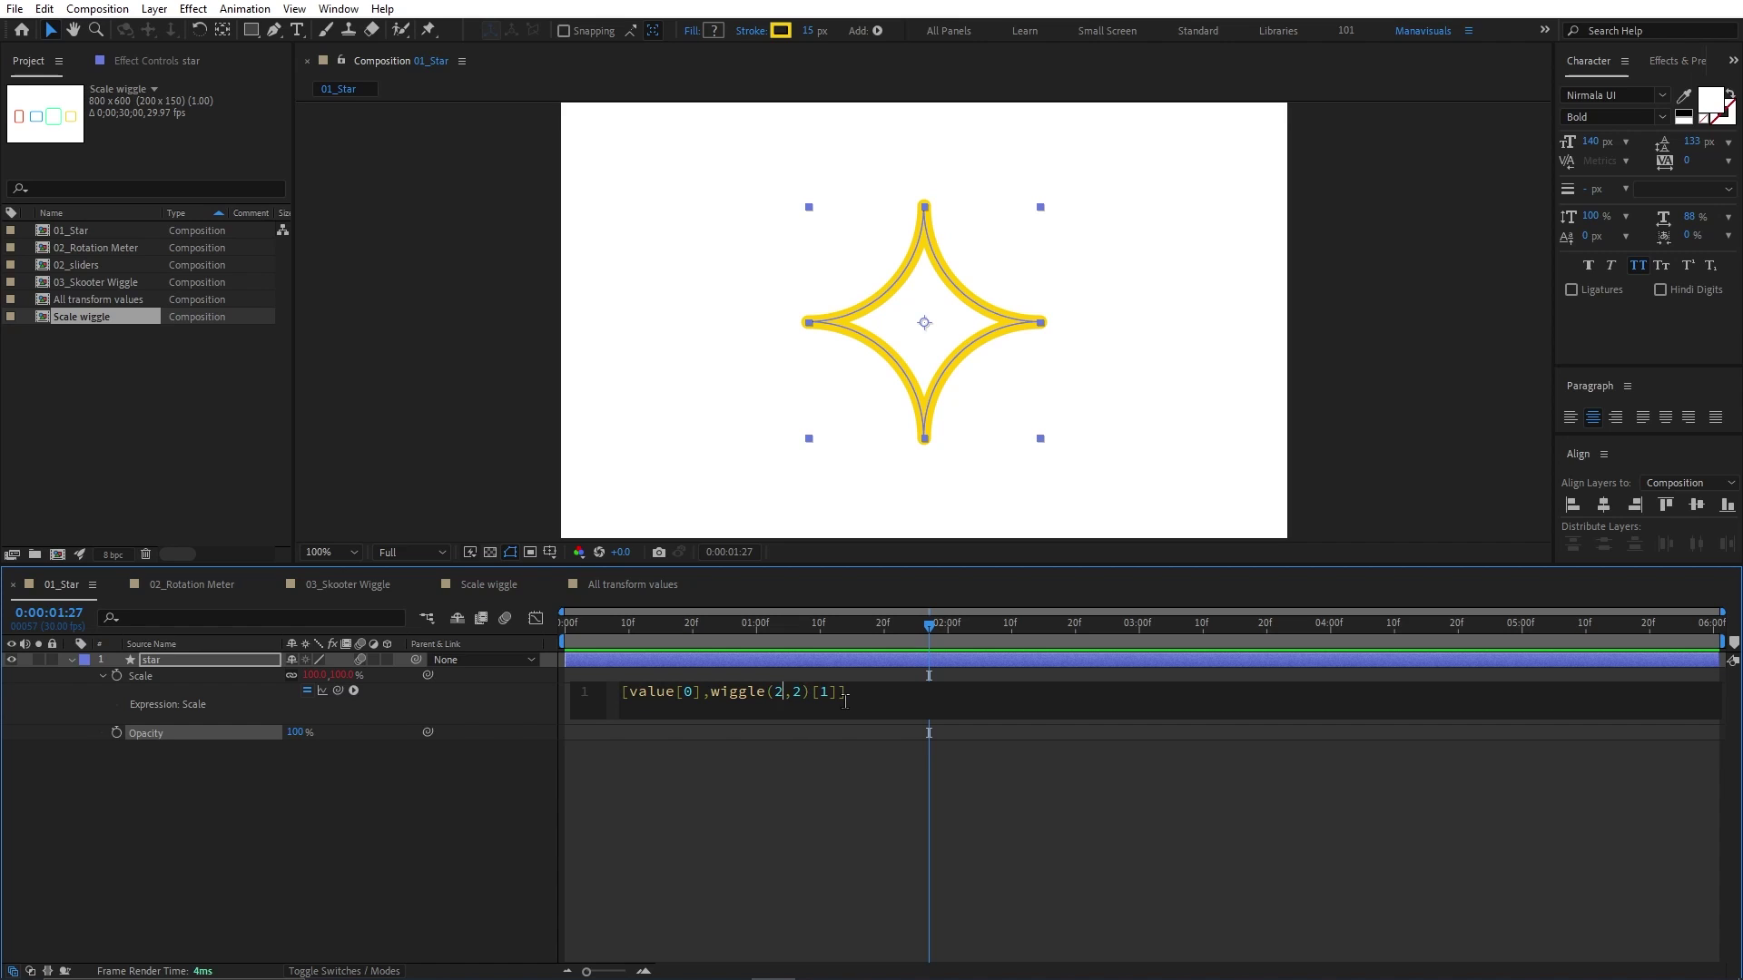
key("BackSpace")
type("50")
left_click(690, 817)
Step: Preview the wiggle, then make Scale wiggle only the width, keeping value for height
left_click(570, 623)
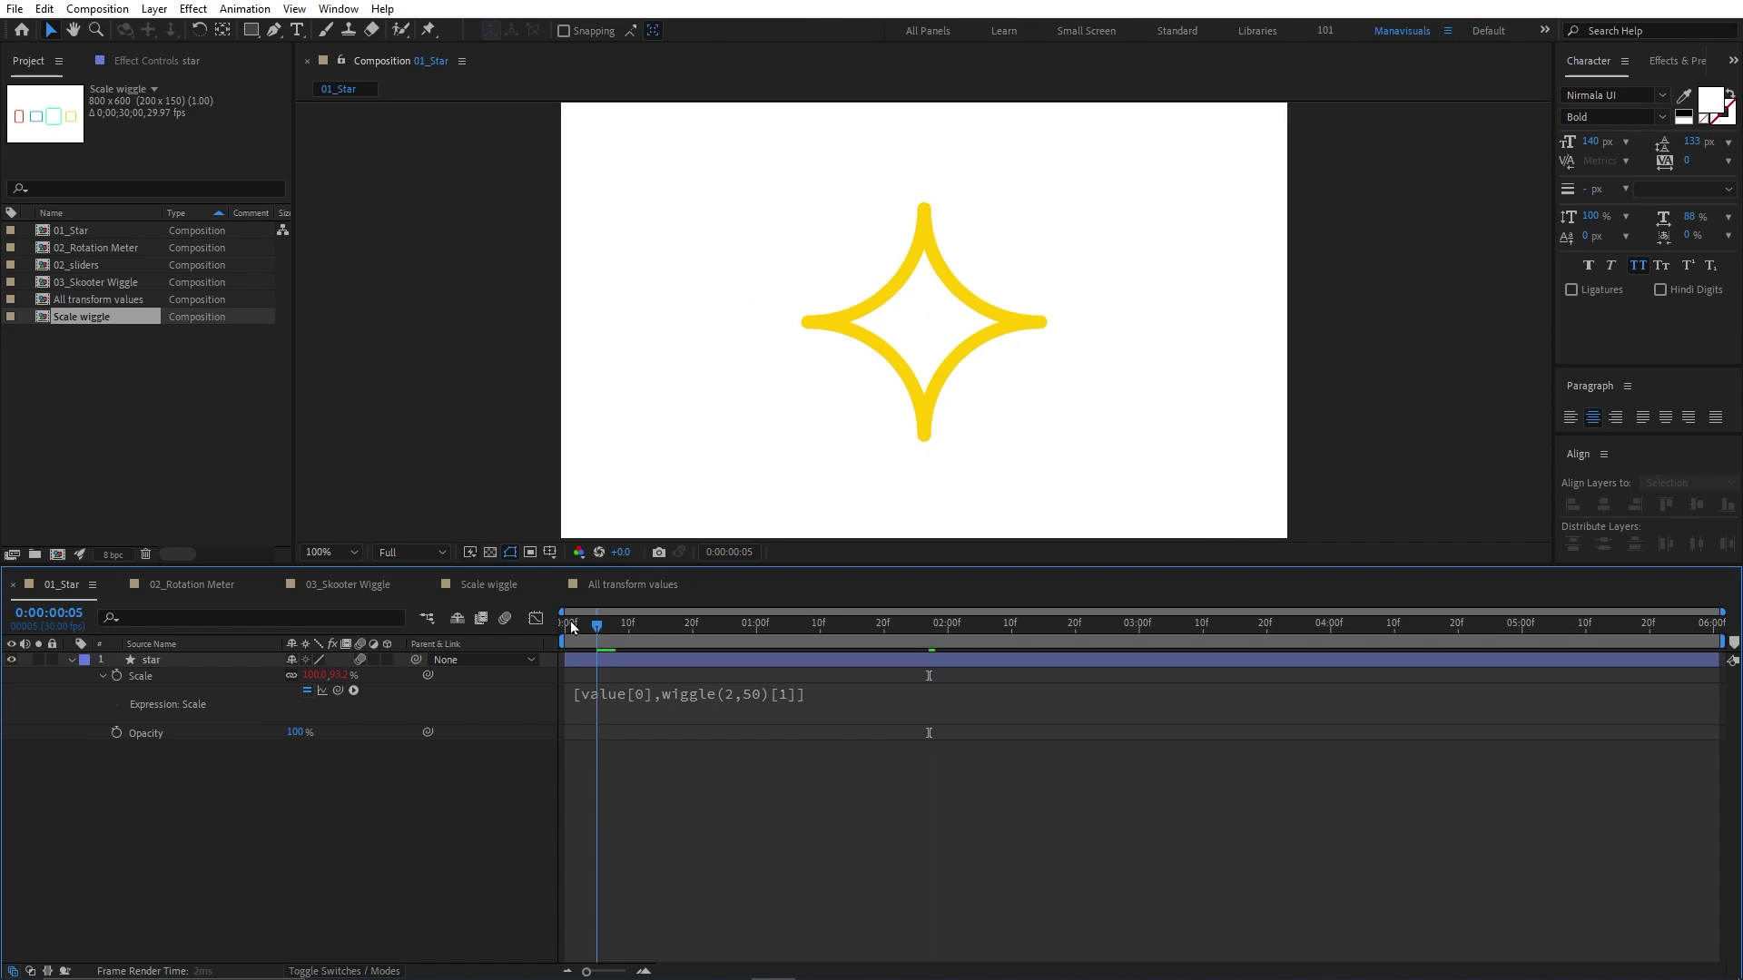
key("space")
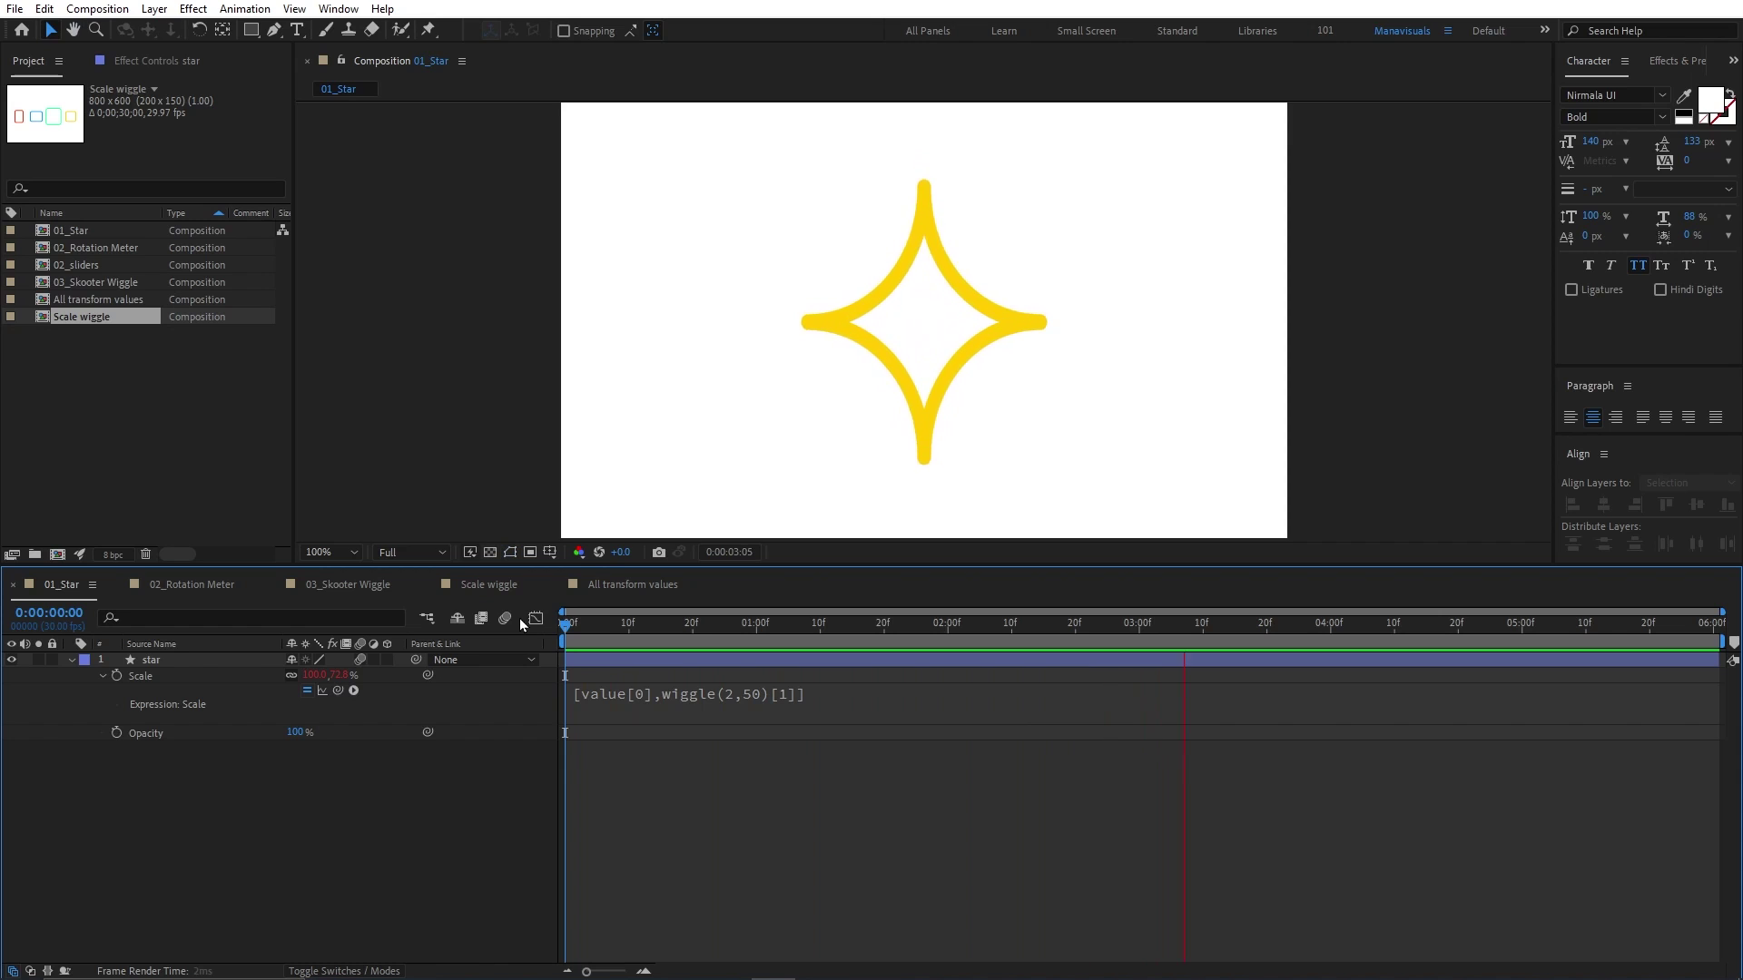
left_click(678, 695)
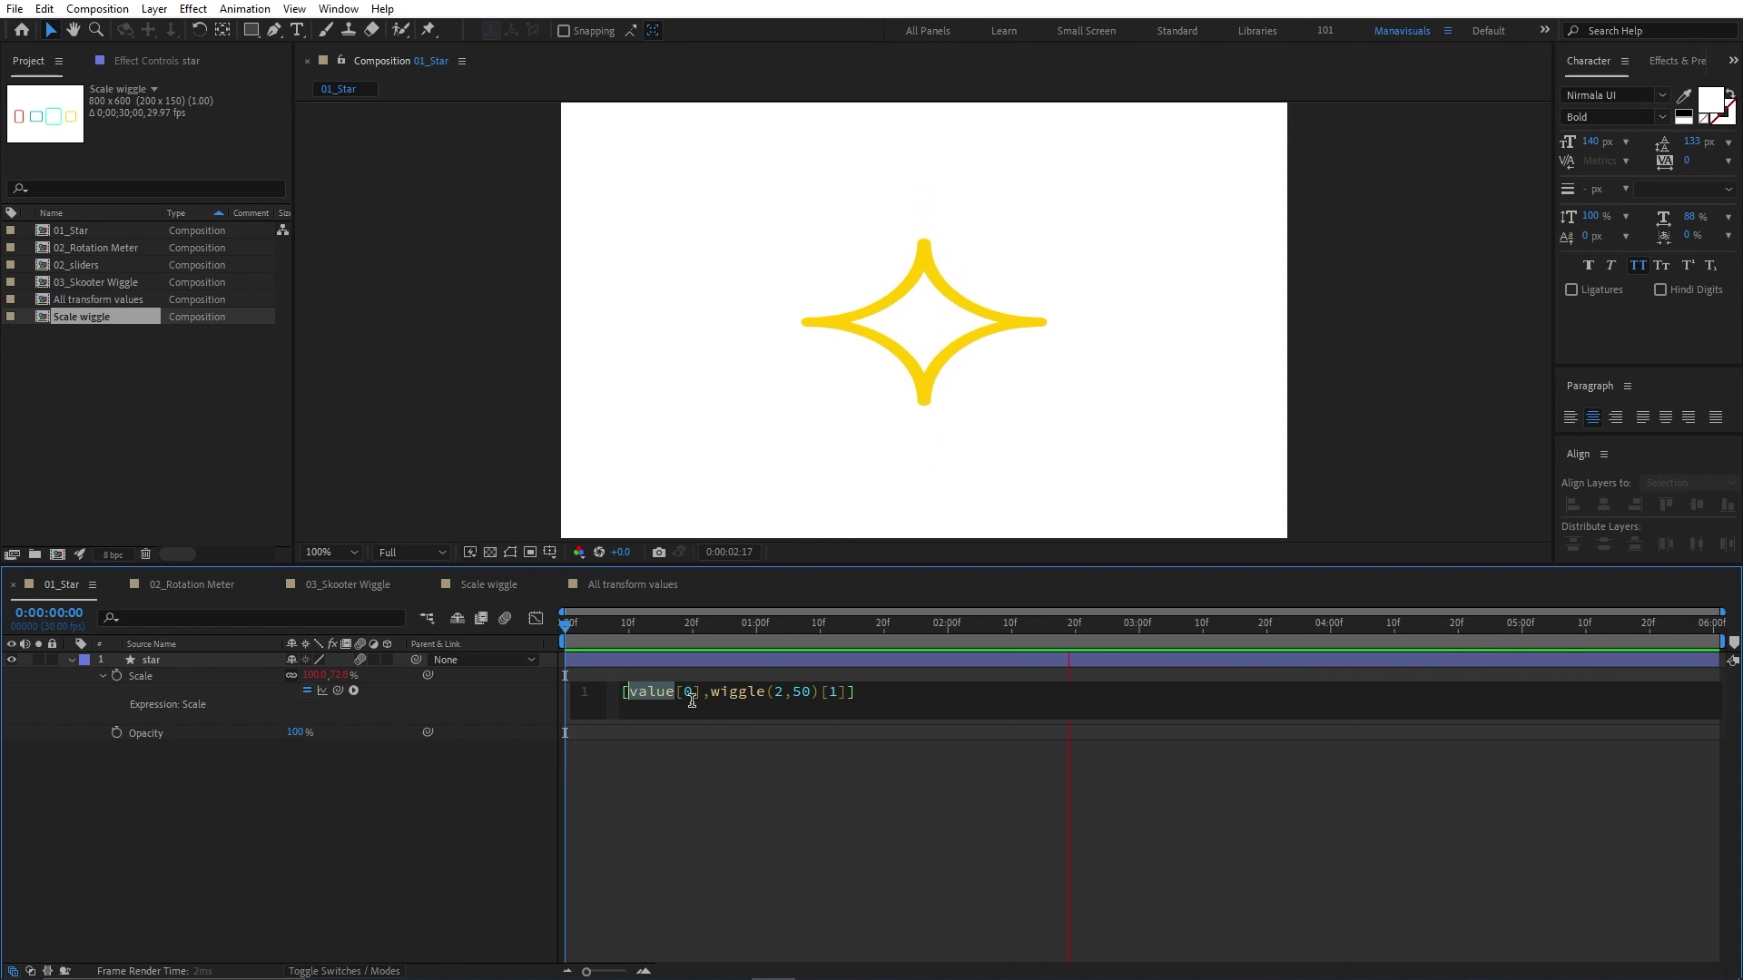
type("wiggle(2,5")
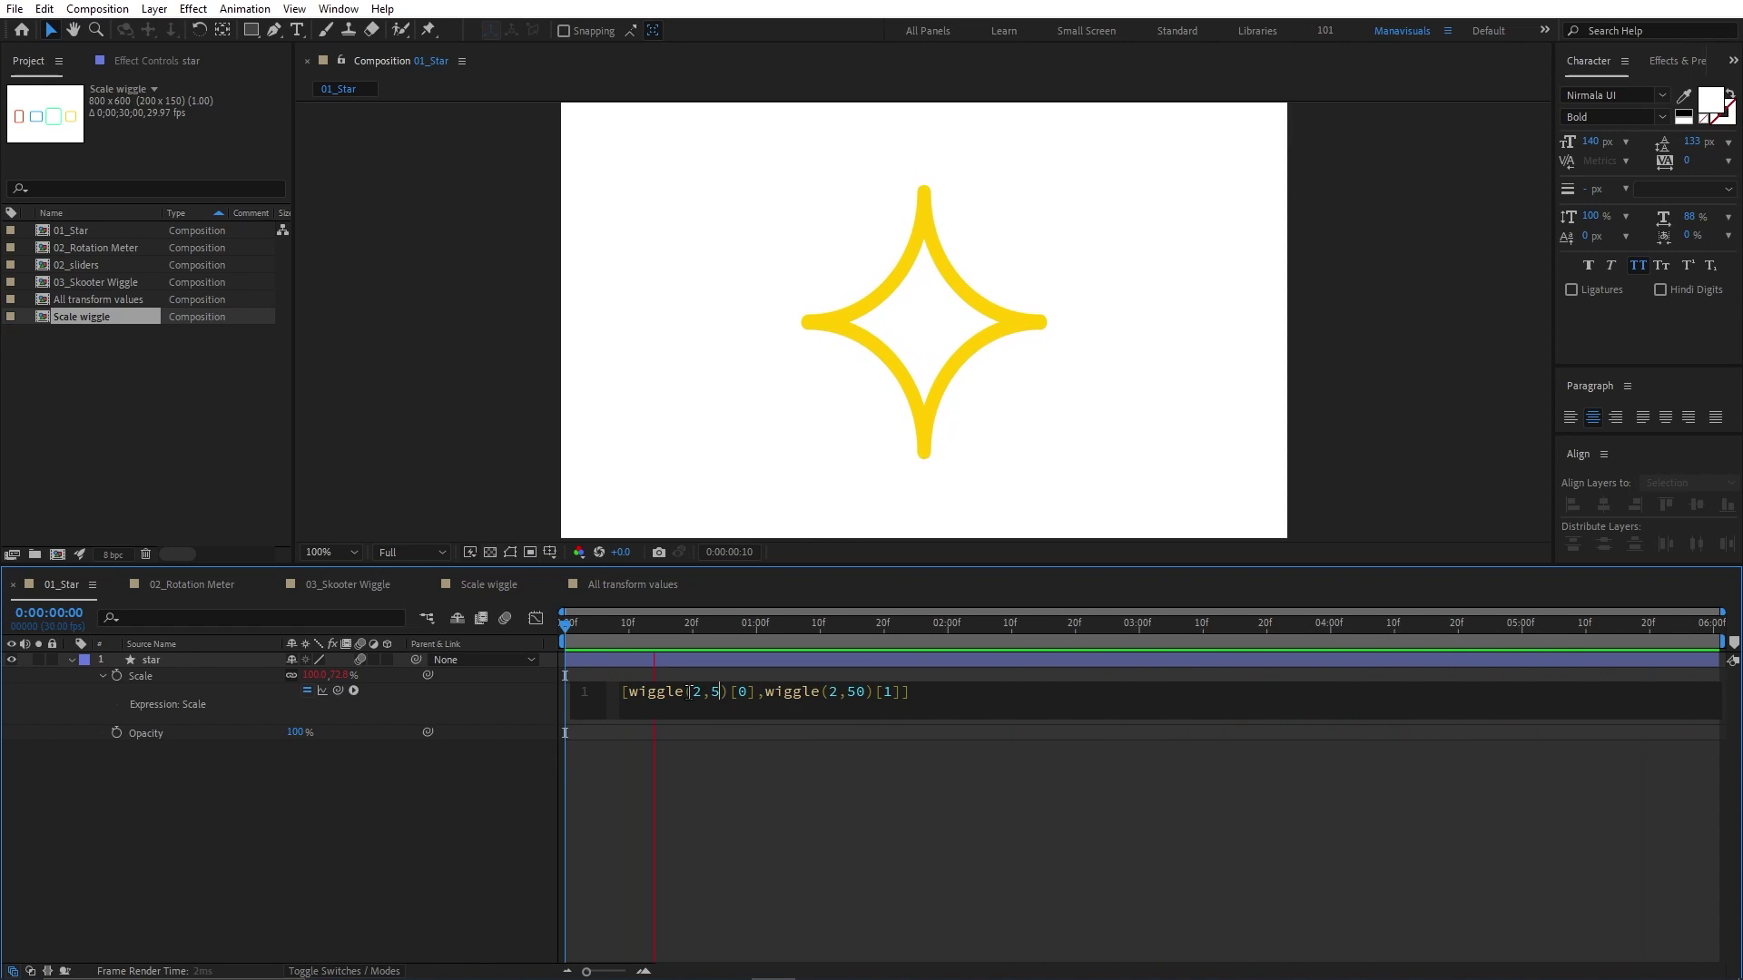
type("0")
key("Right")
key("Right")
key("Right")
key("ctrl+shift+Right")
key("ctrl+shift+Right")
key("ctrl+shift+Right")
type("value")
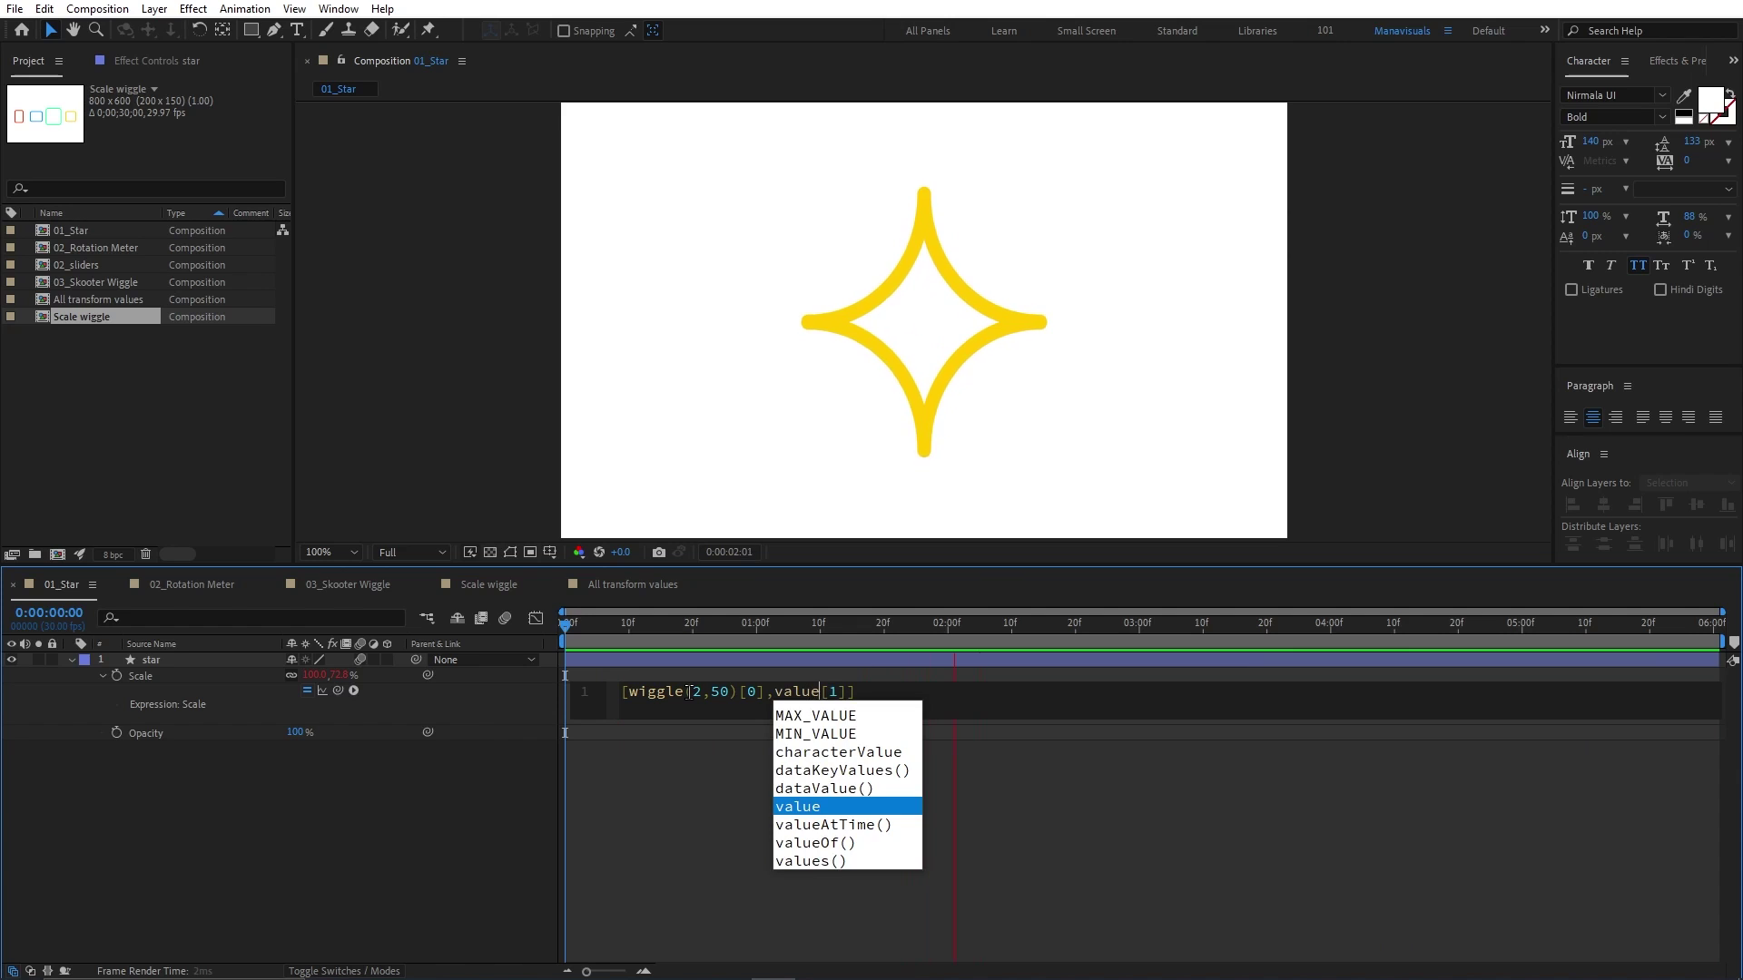
left_click(707, 785)
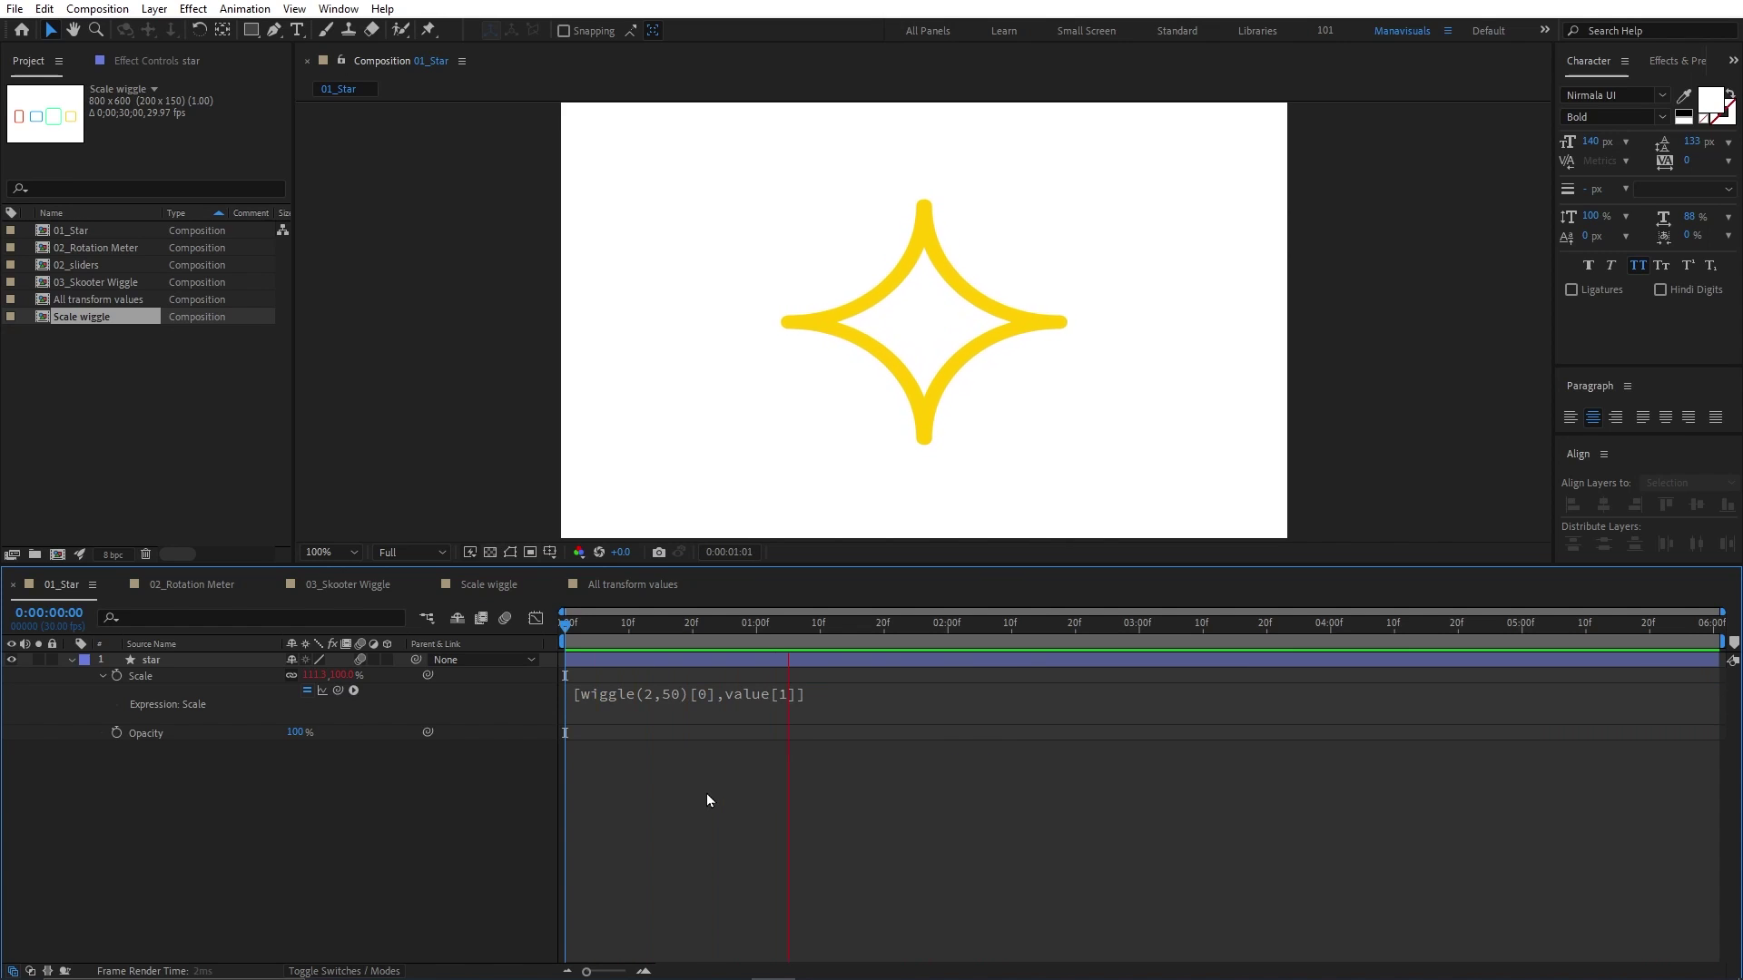
Step: Set the Scale expression back to plain wiggle(2,50)
left_click(662, 696)
type("wiggle(2,50)")
key("KP_Enter")
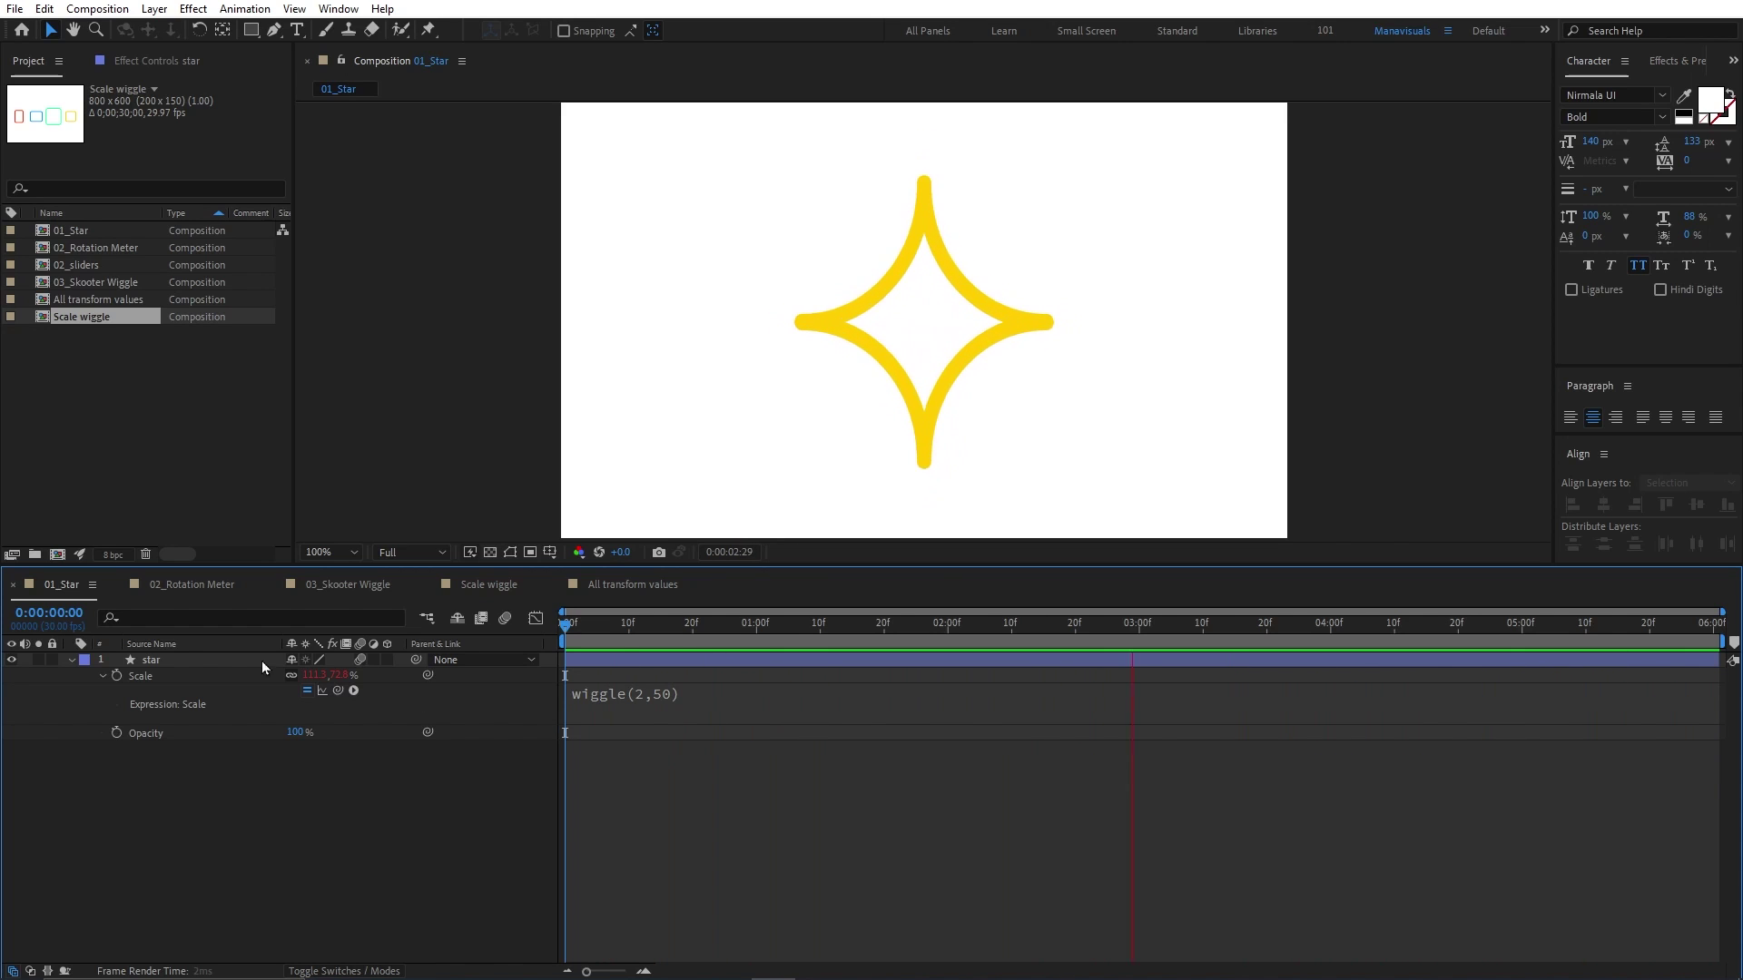
Step: Add a Transform effect to the star layer
left_click(228, 670)
left_click(193, 10)
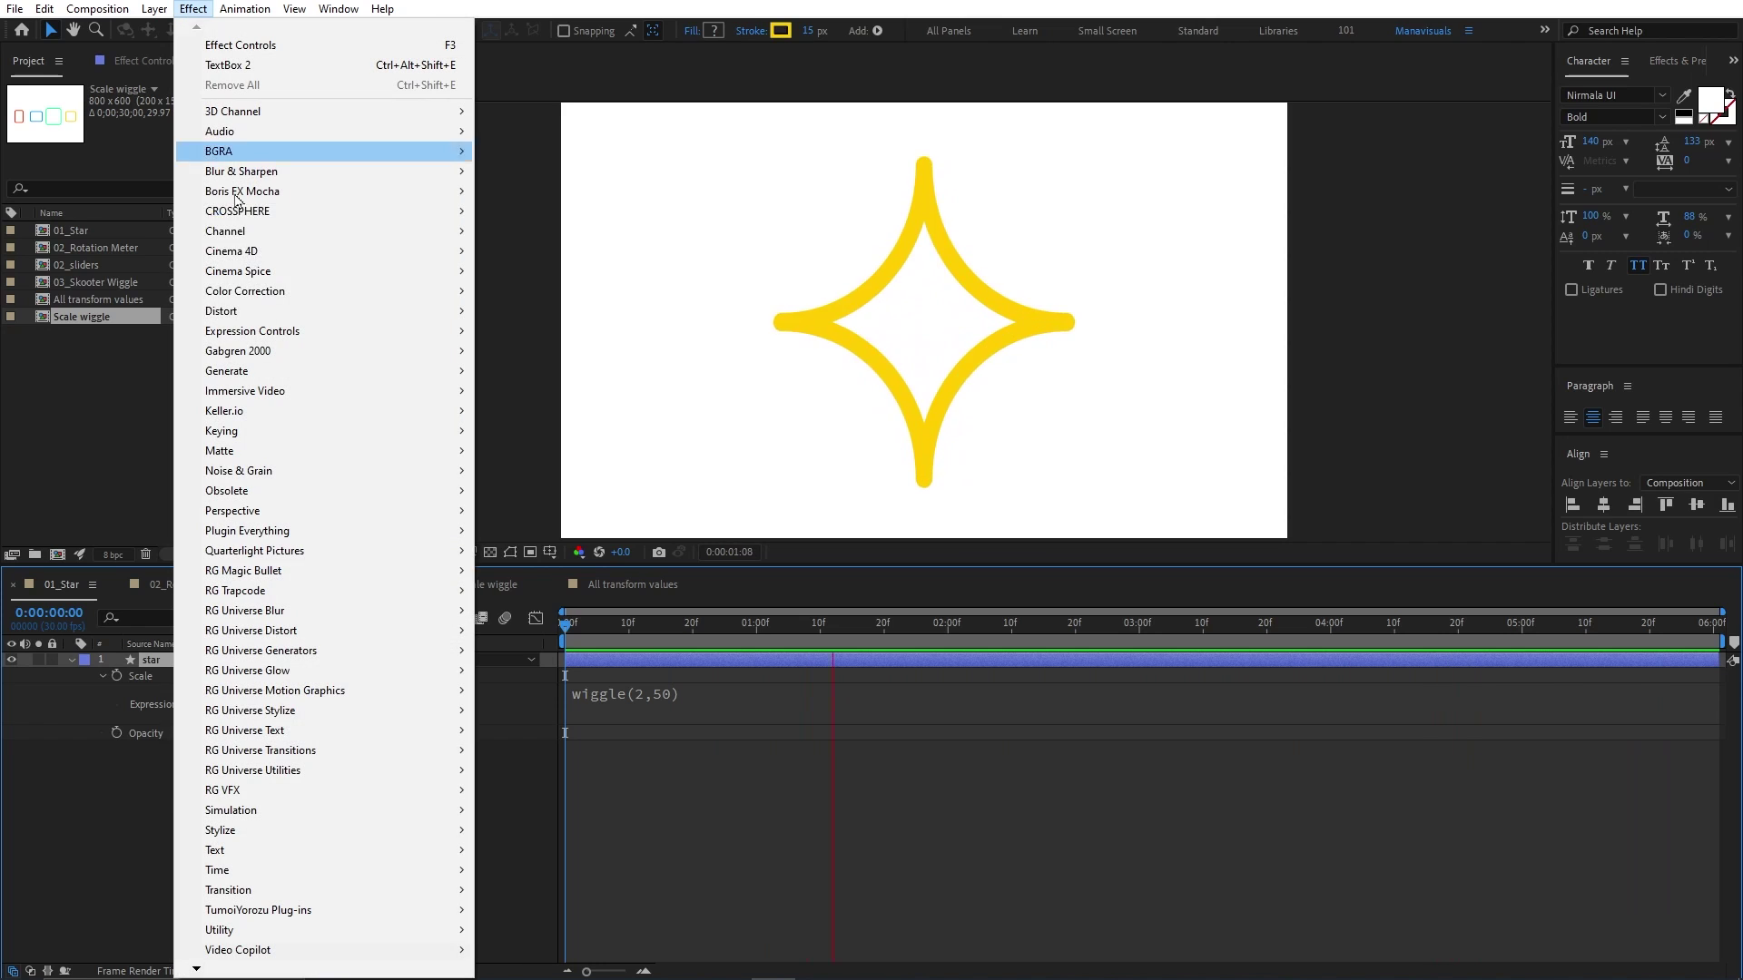
mouse_move(265, 317)
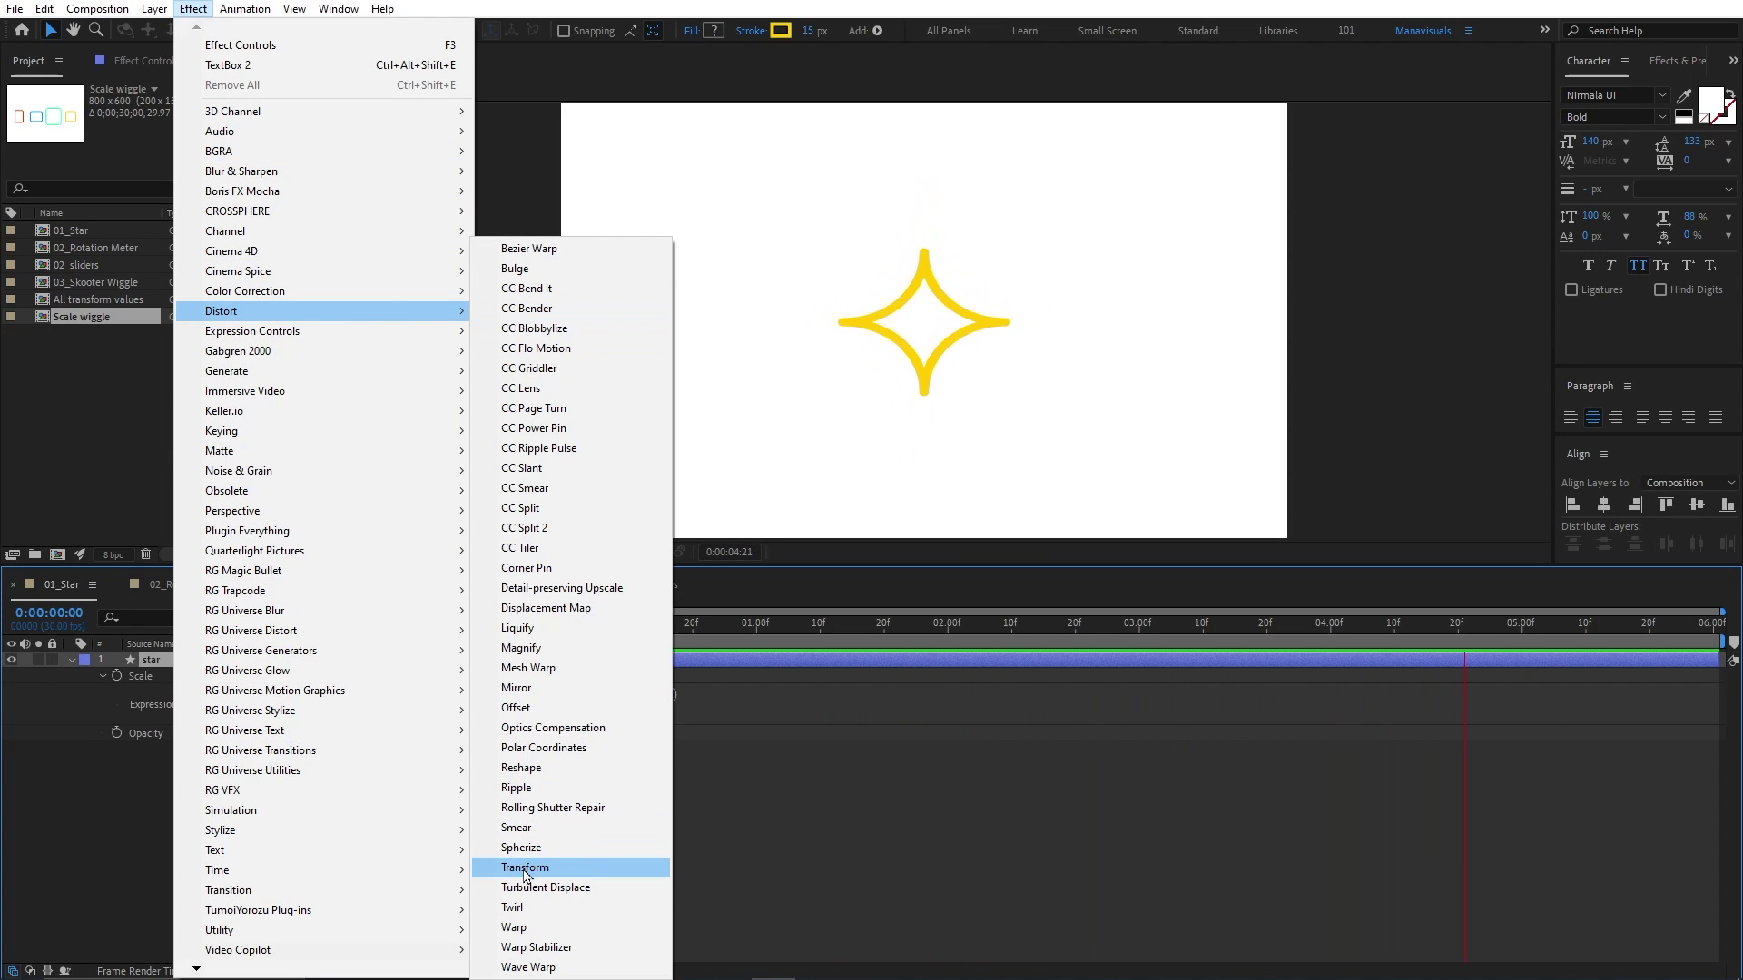
left_click(571, 869)
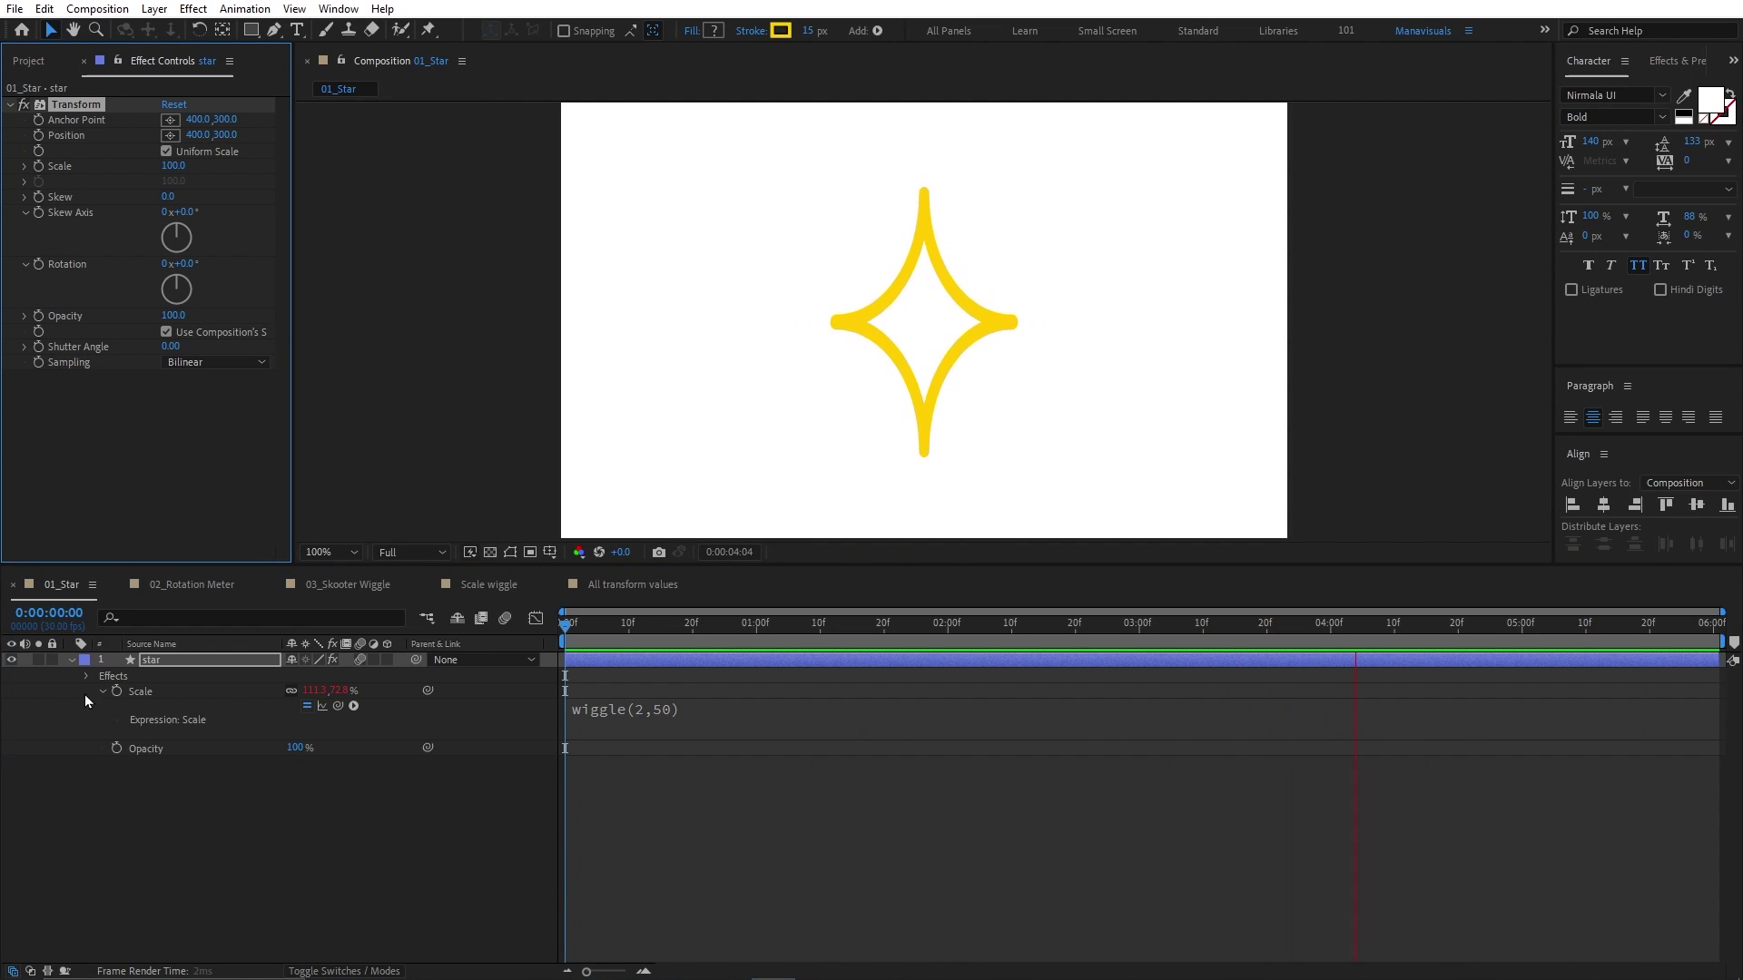
left_click(71, 660)
left_click(70, 661)
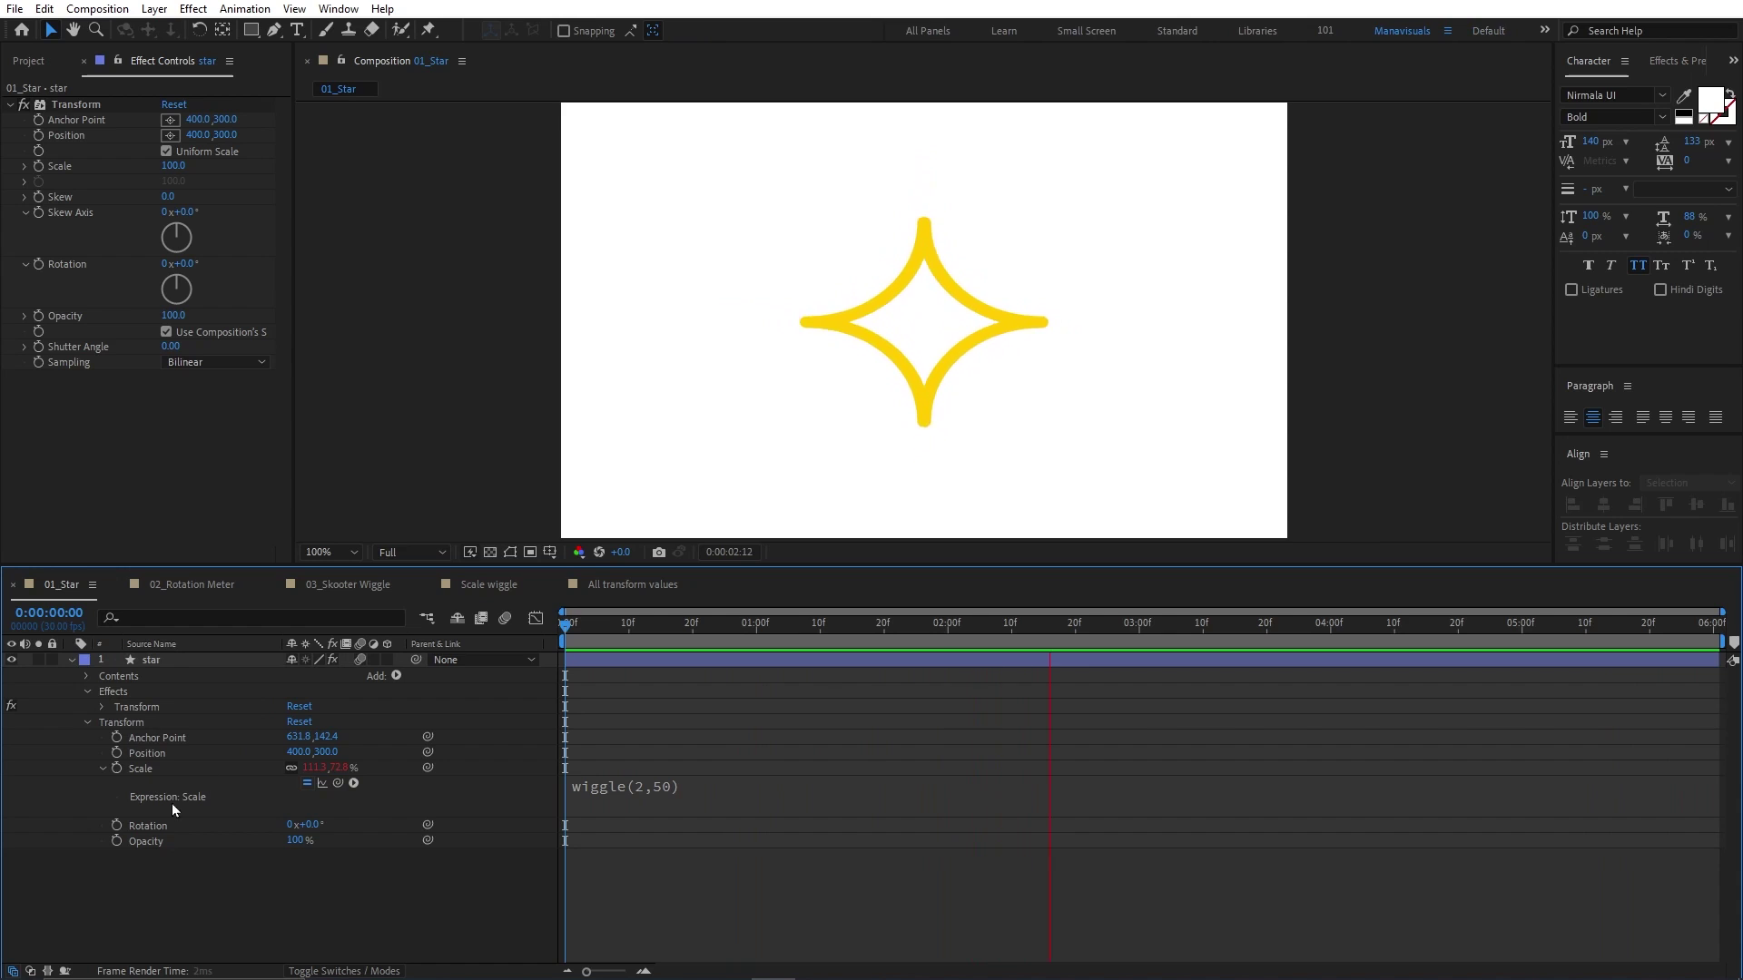
key("ctrl+a")
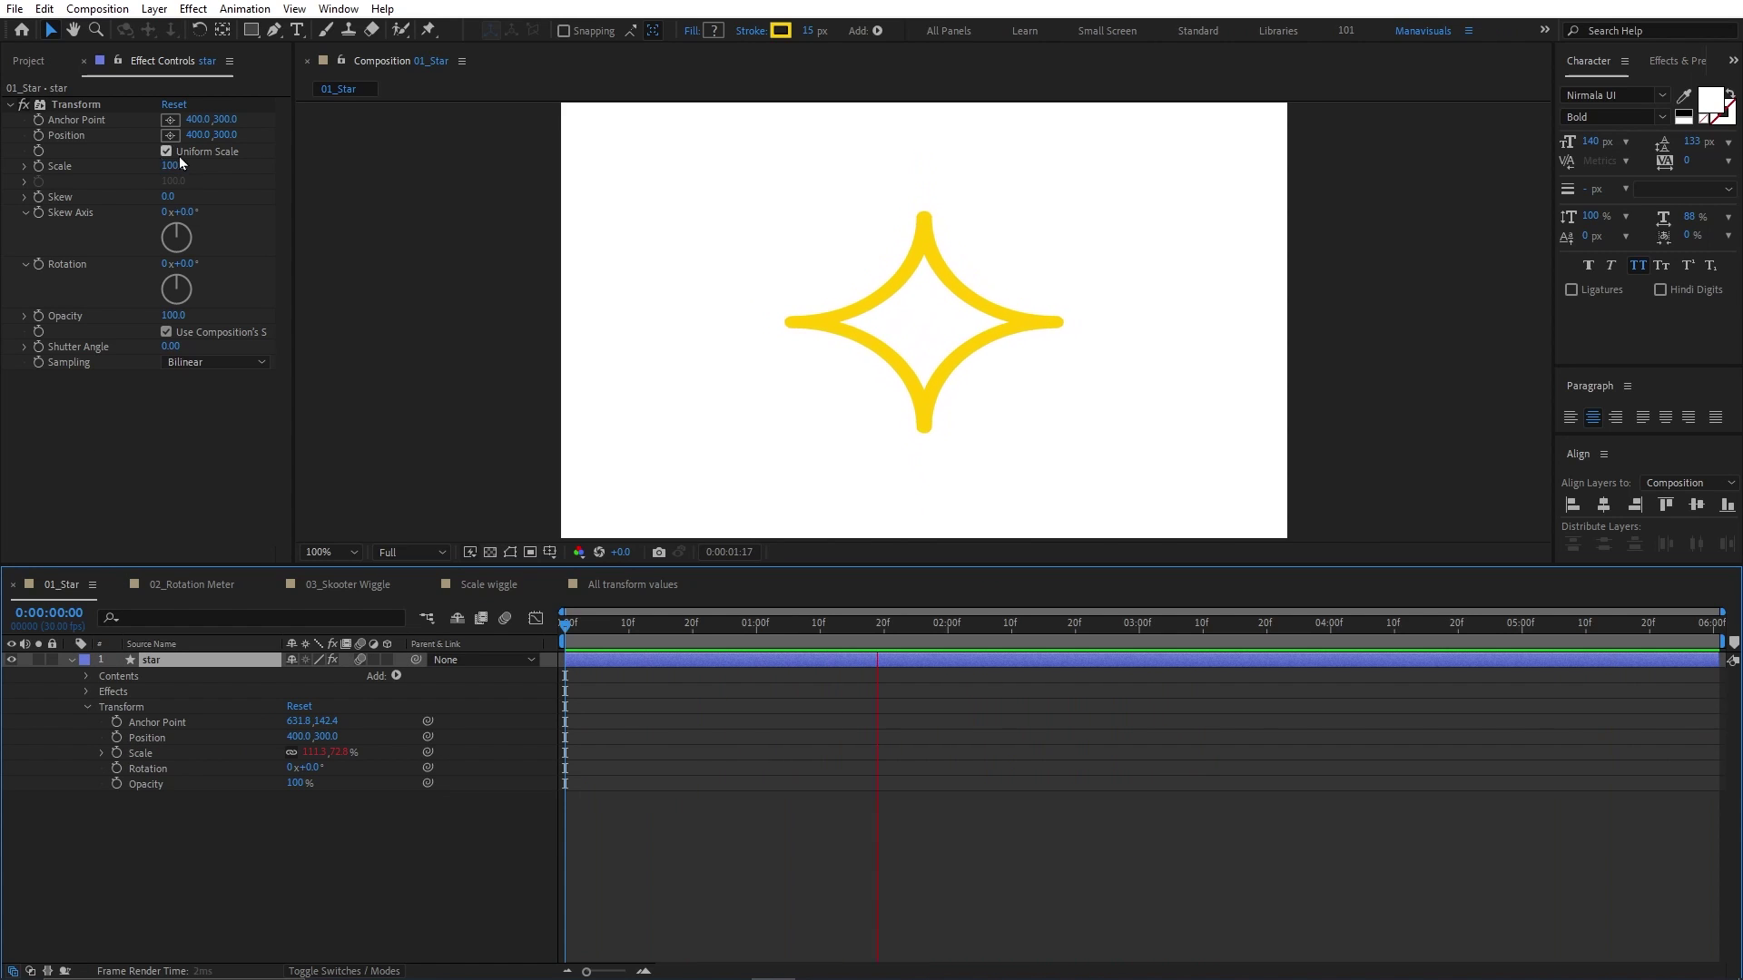
Step: Give the Transform effect's Scale a wiggle(1,50) expression and preview it
left_click(166, 151)
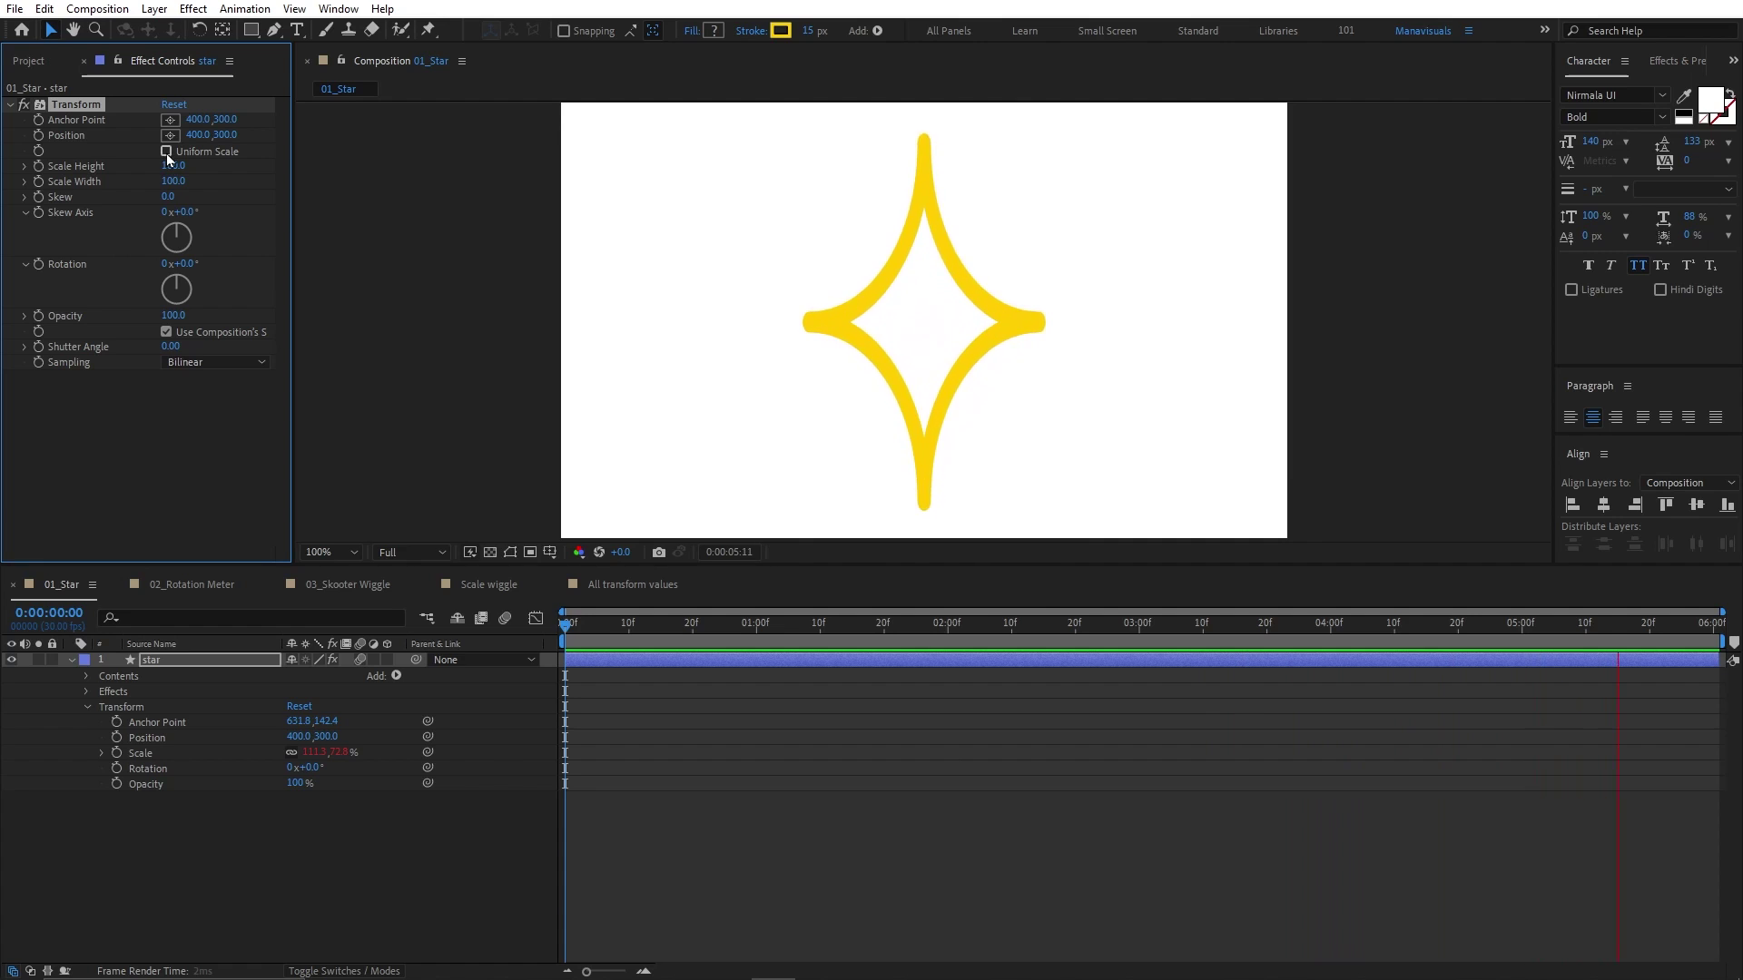
left_click(167, 152)
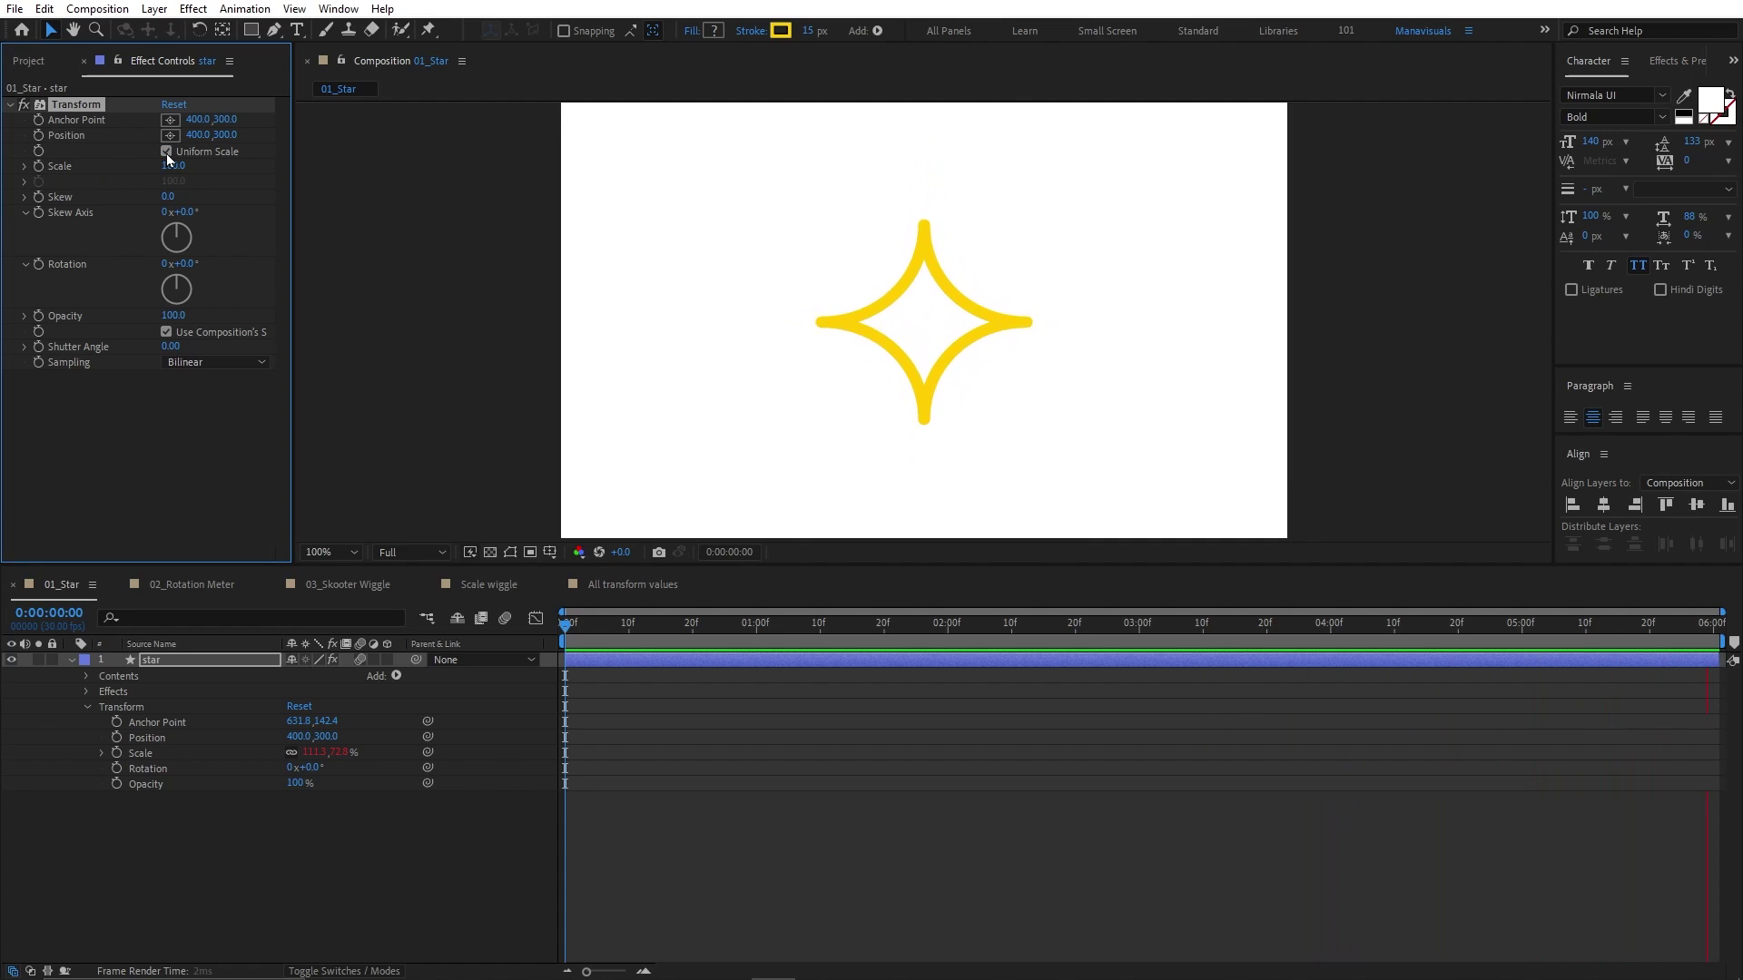
left_click(37, 167, "alt")
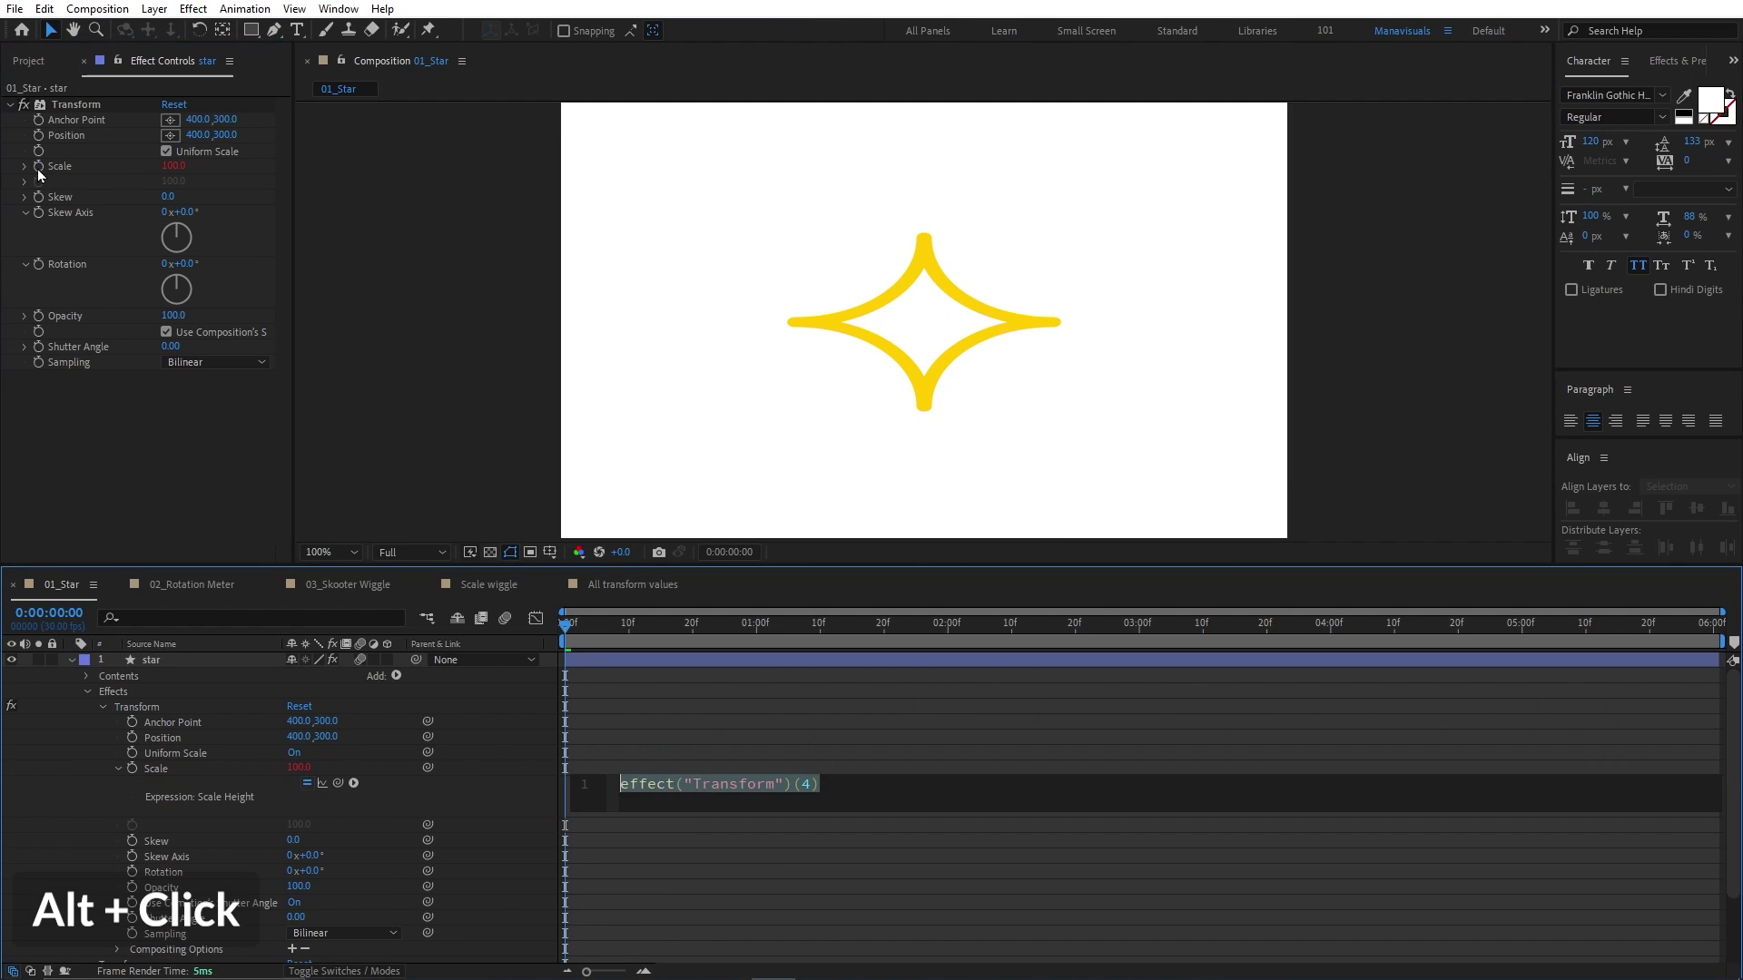
type("wiggle(1")
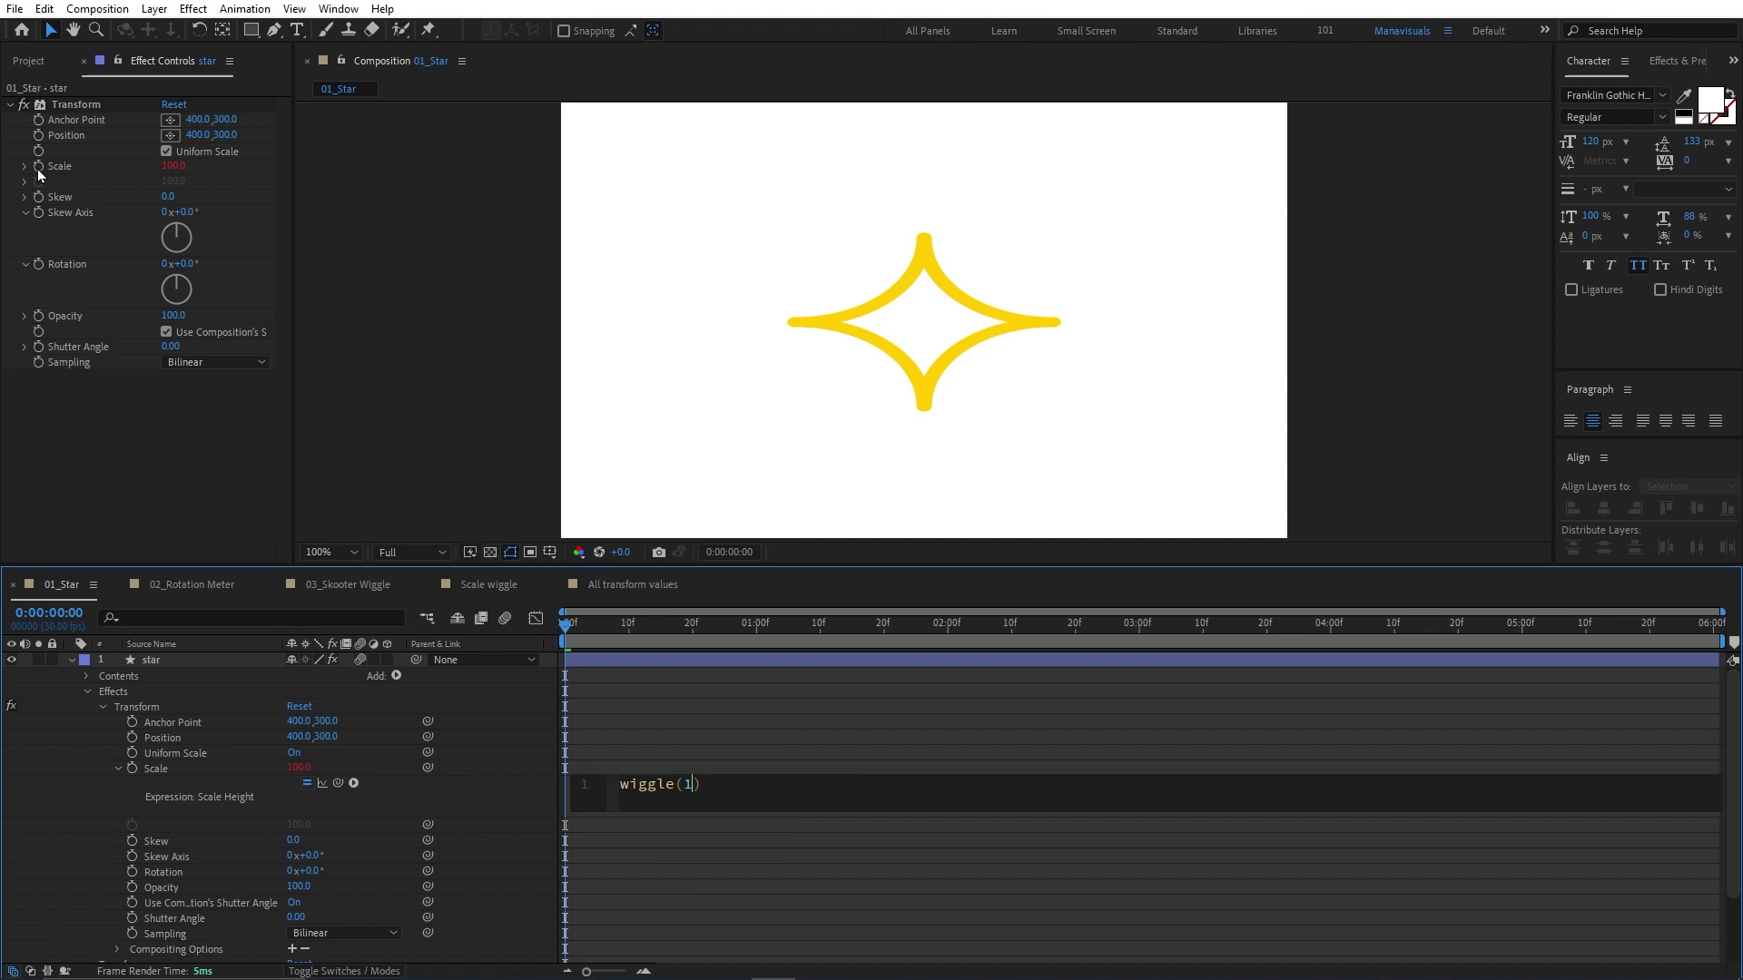
type(",50")
key("KP_Enter")
key("space")
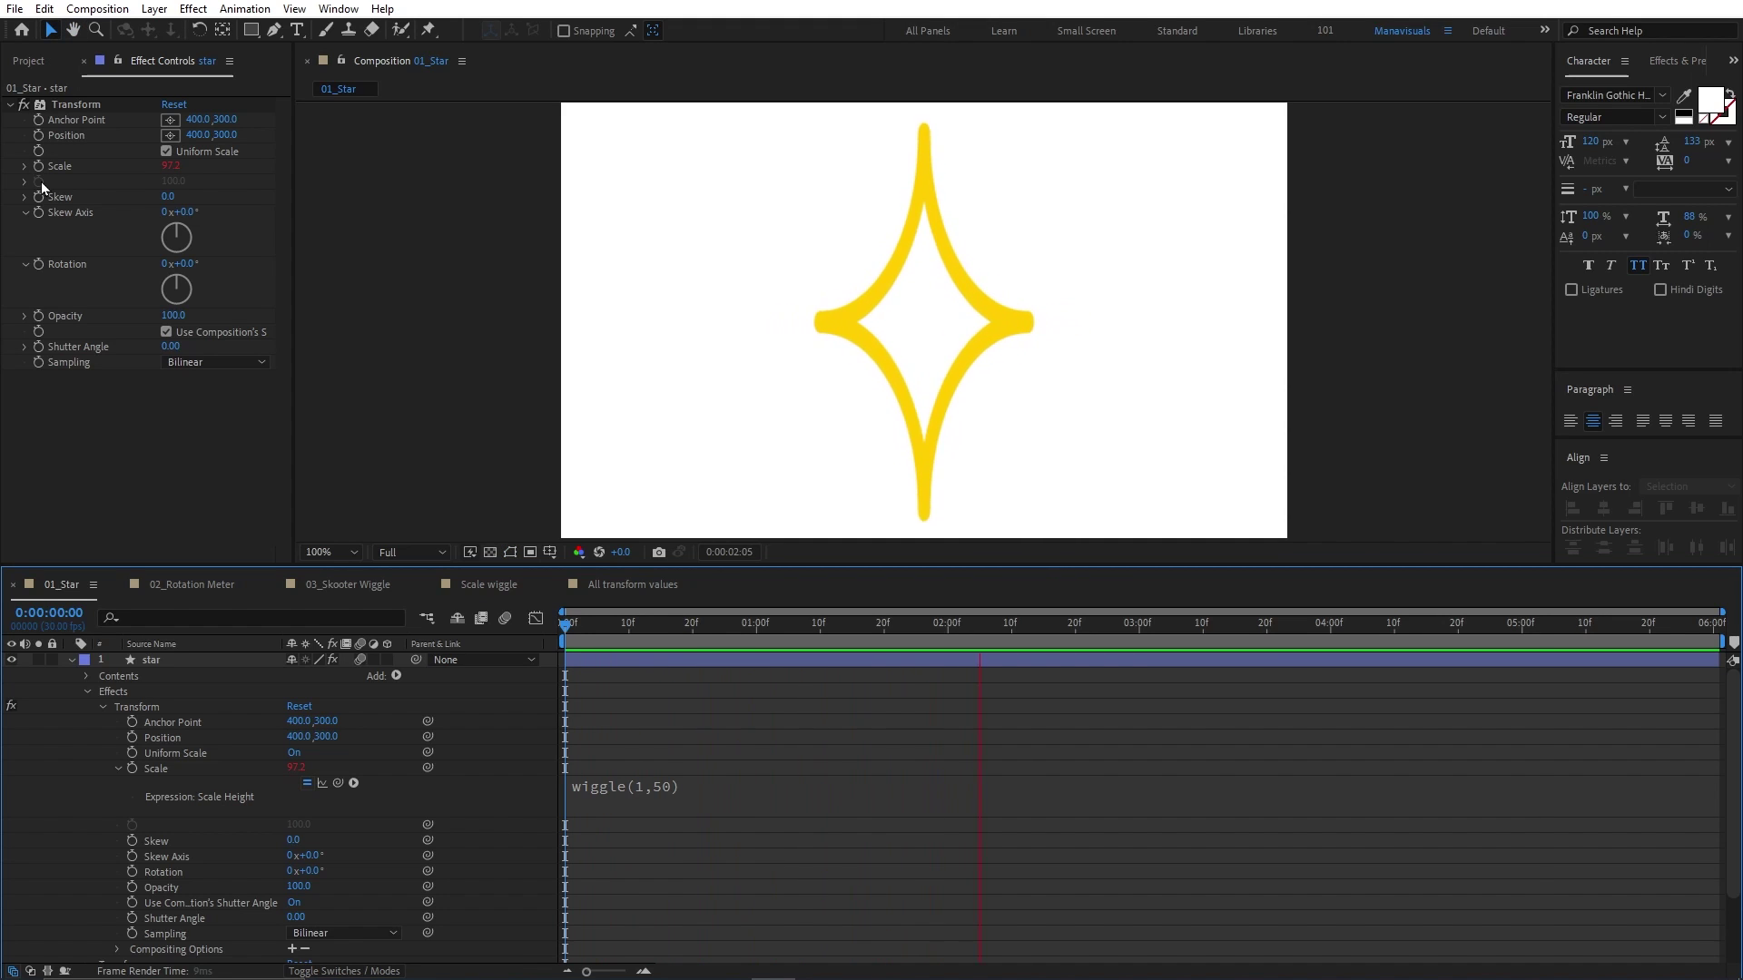
key("space")
Step: Remove the wiggle expression from the layer's own Scale and preview the star
left_click(101, 706)
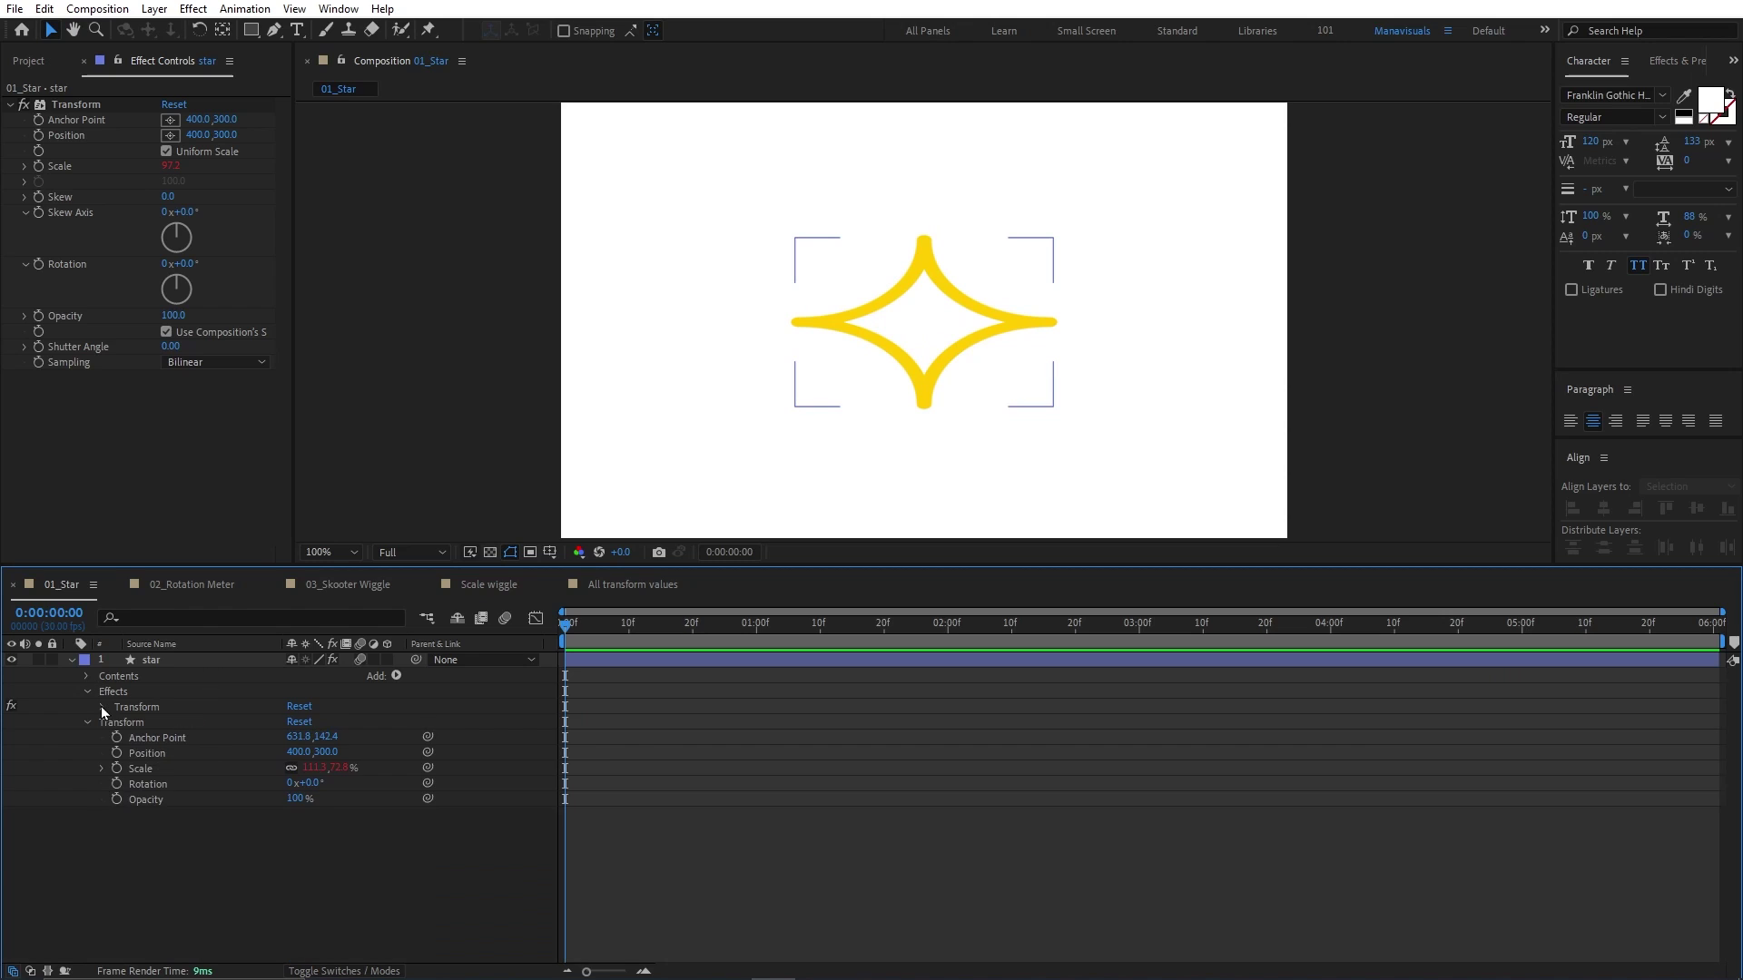
left_click(102, 769)
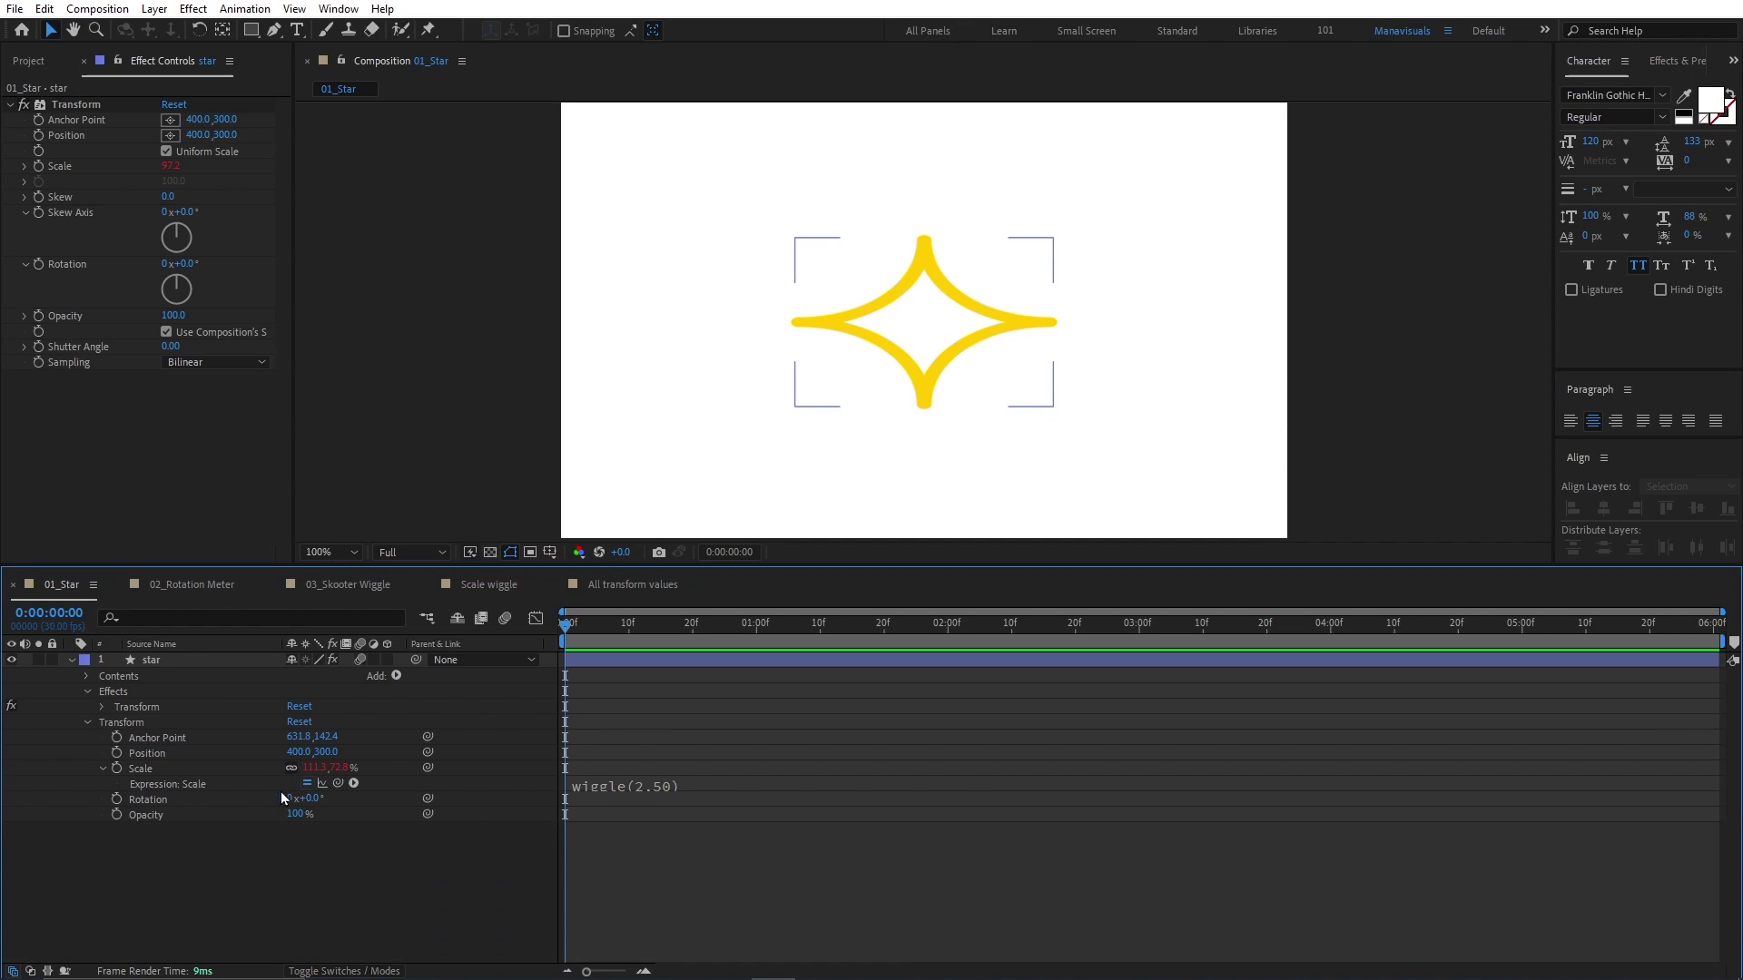
left_click(116, 767, "alt")
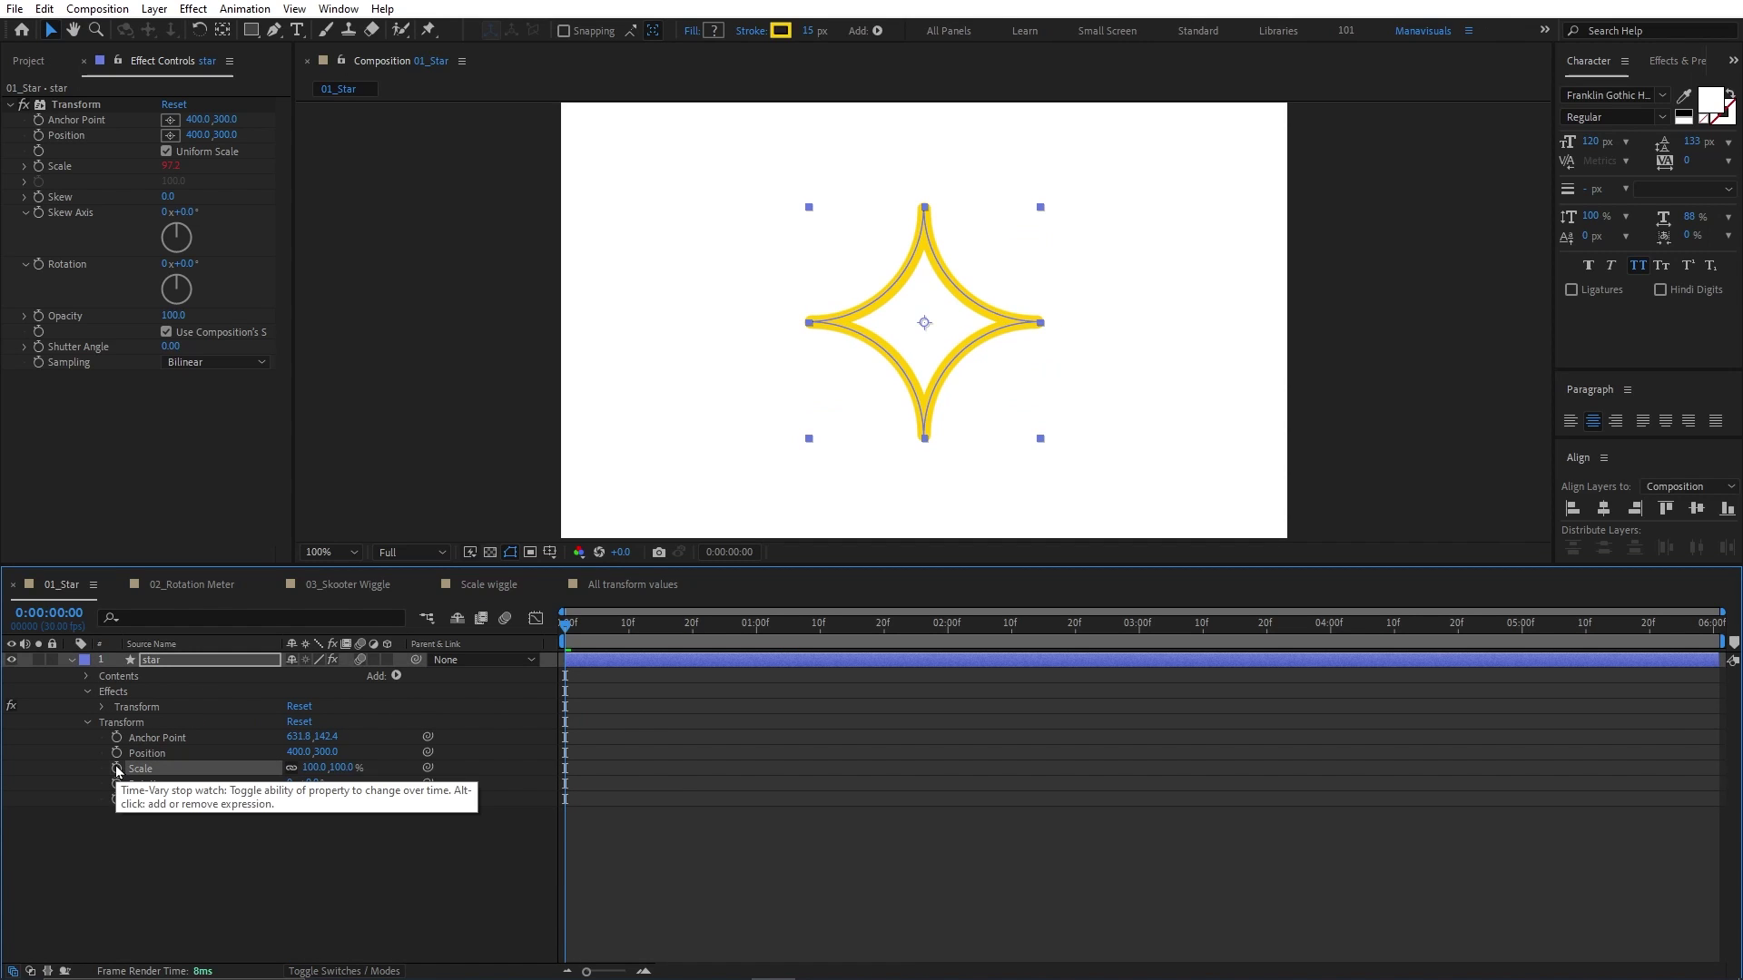
left_click(157, 815)
key("space")
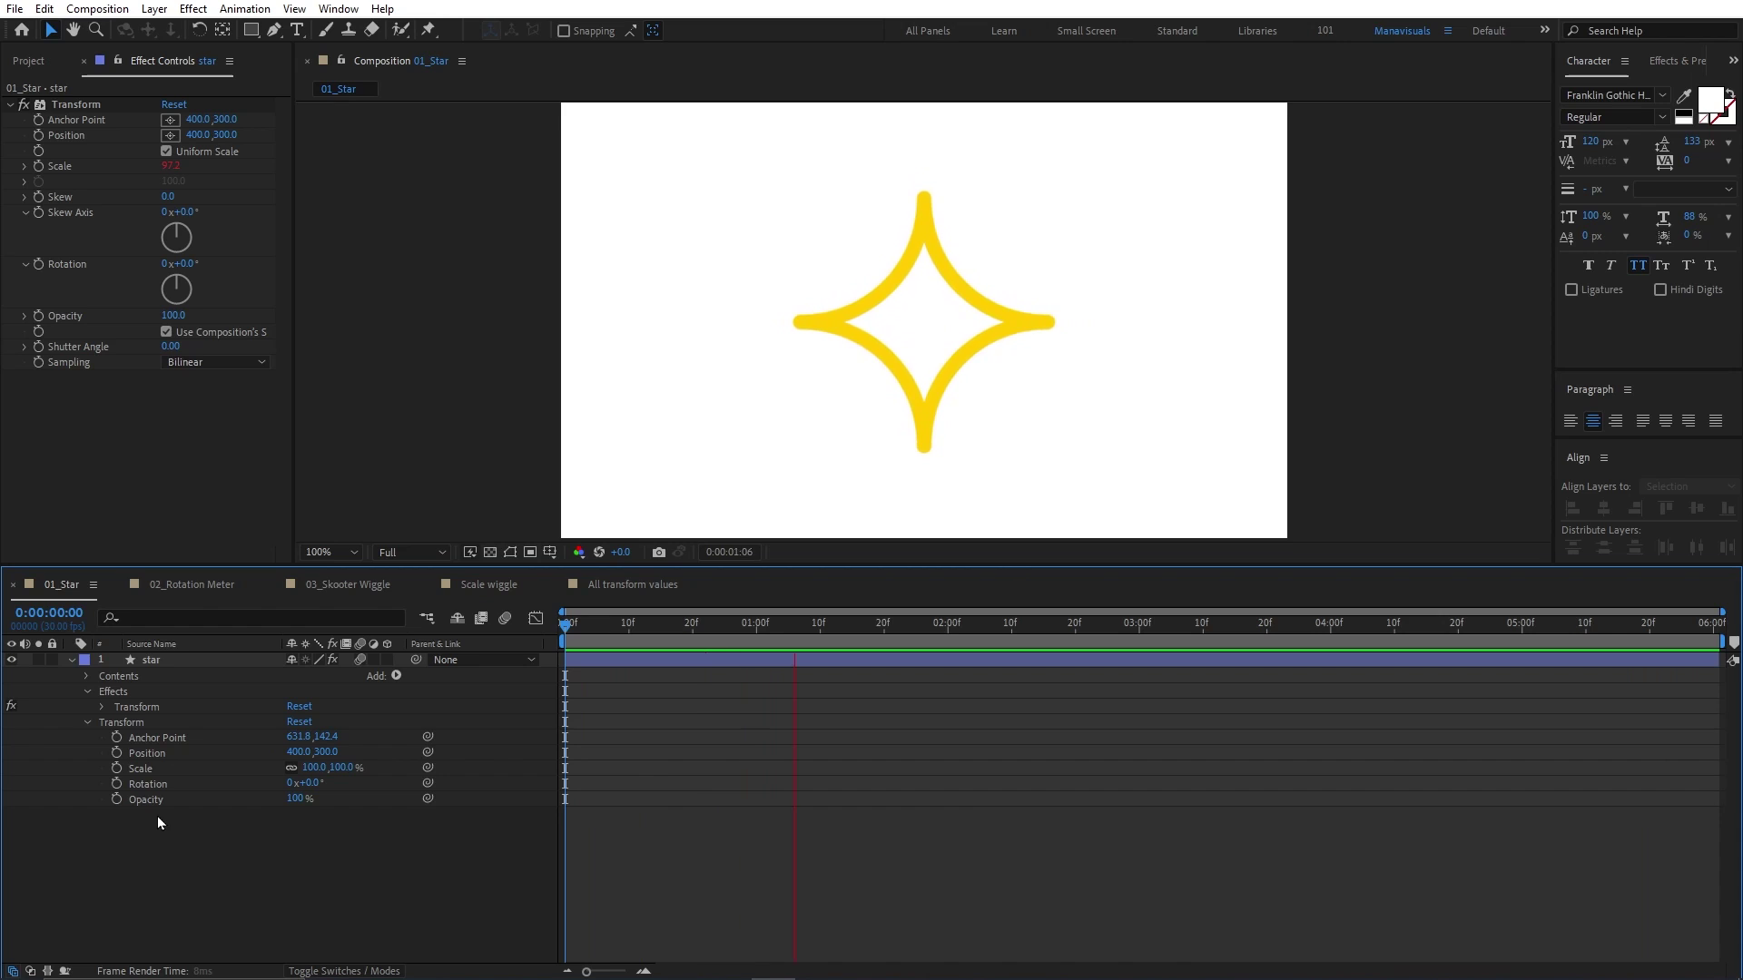
Step: Delete the Transform effect, leaving only the star's Position property showing
left_click(133, 691)
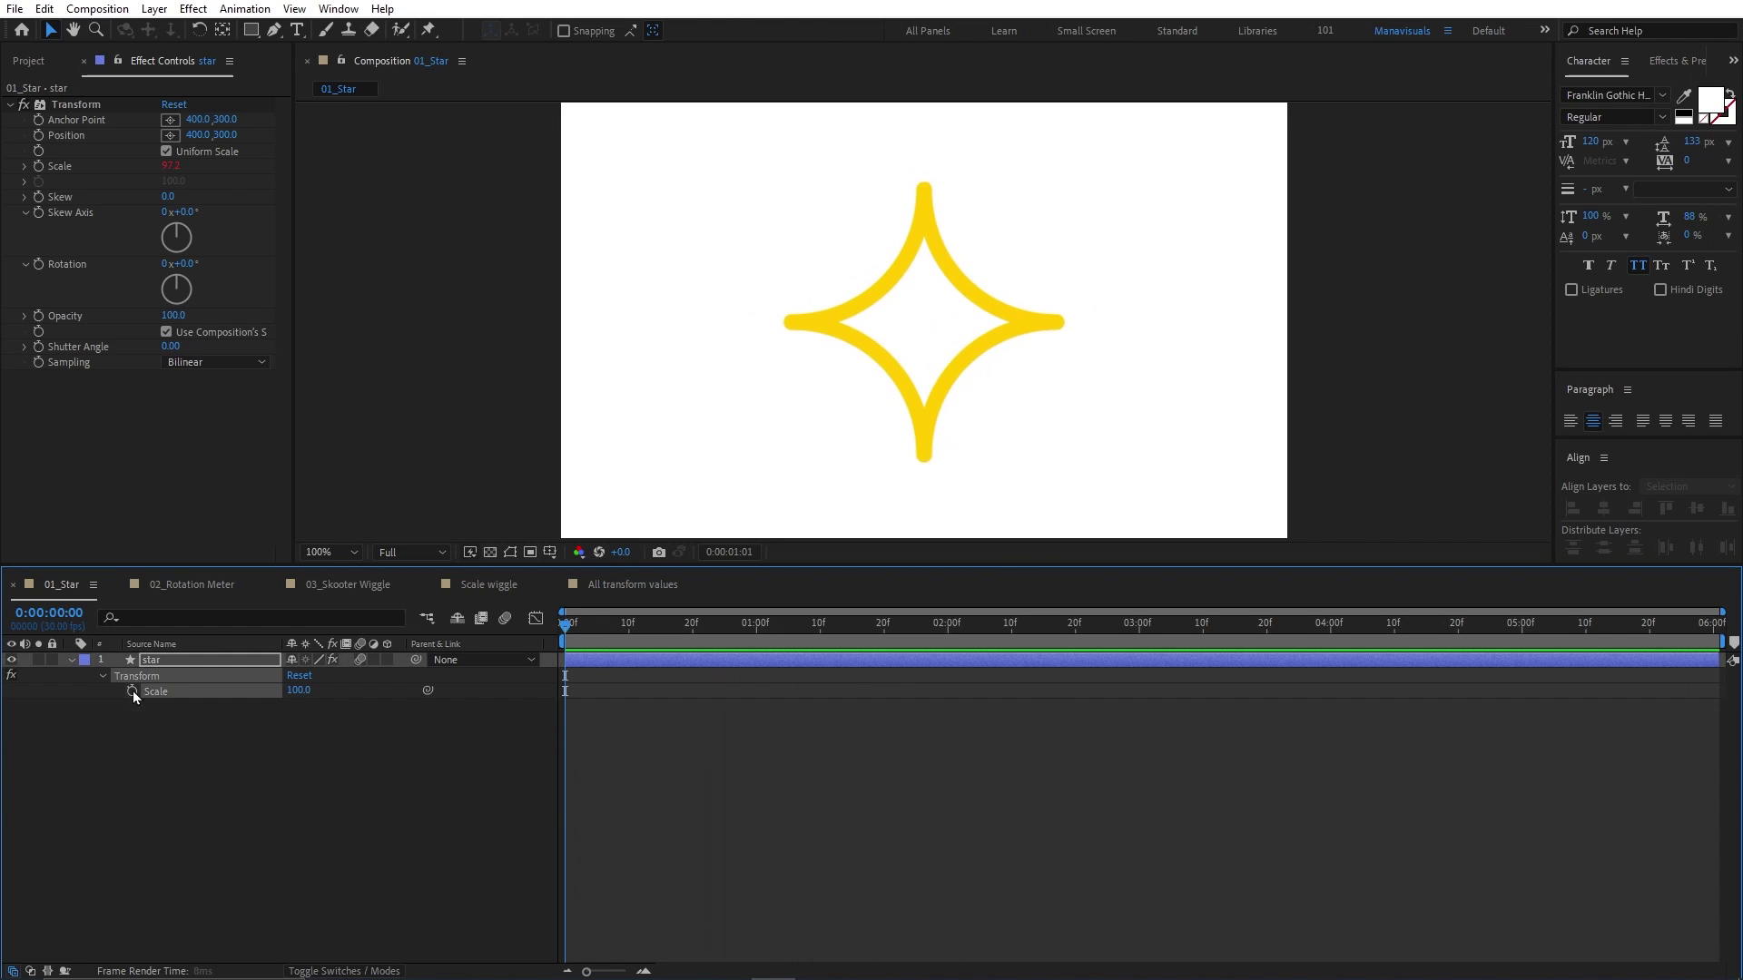
key("Delete")
key("p")
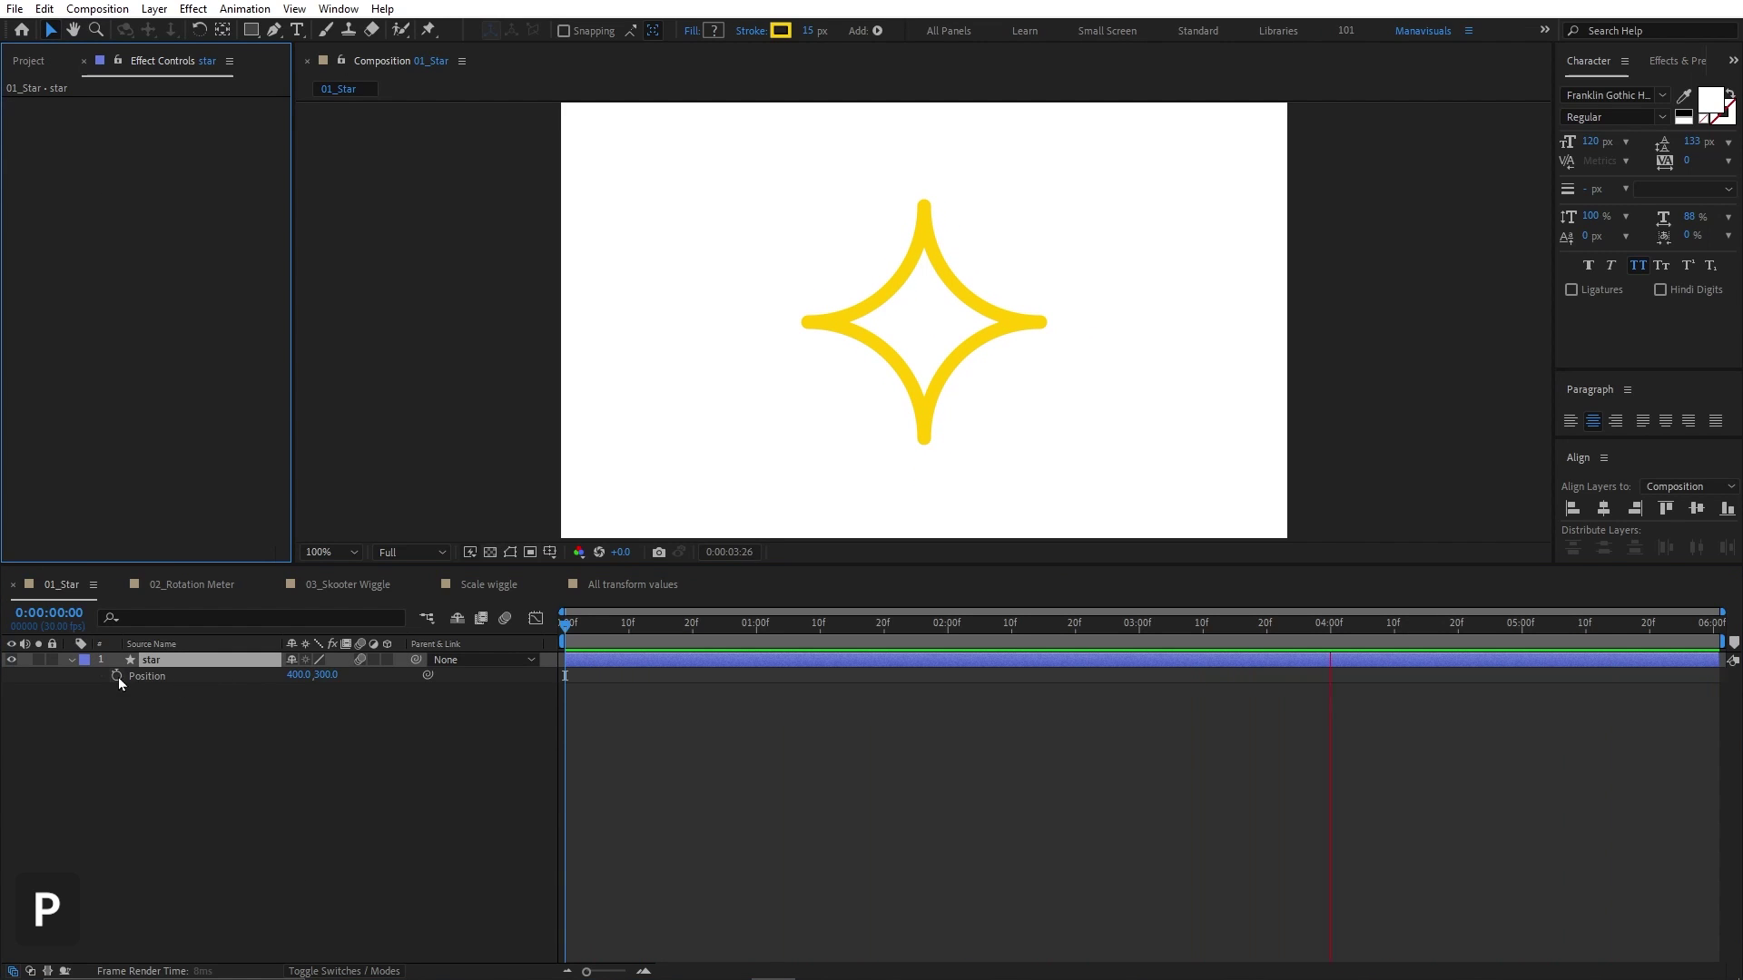
left_click(116, 675, "alt")
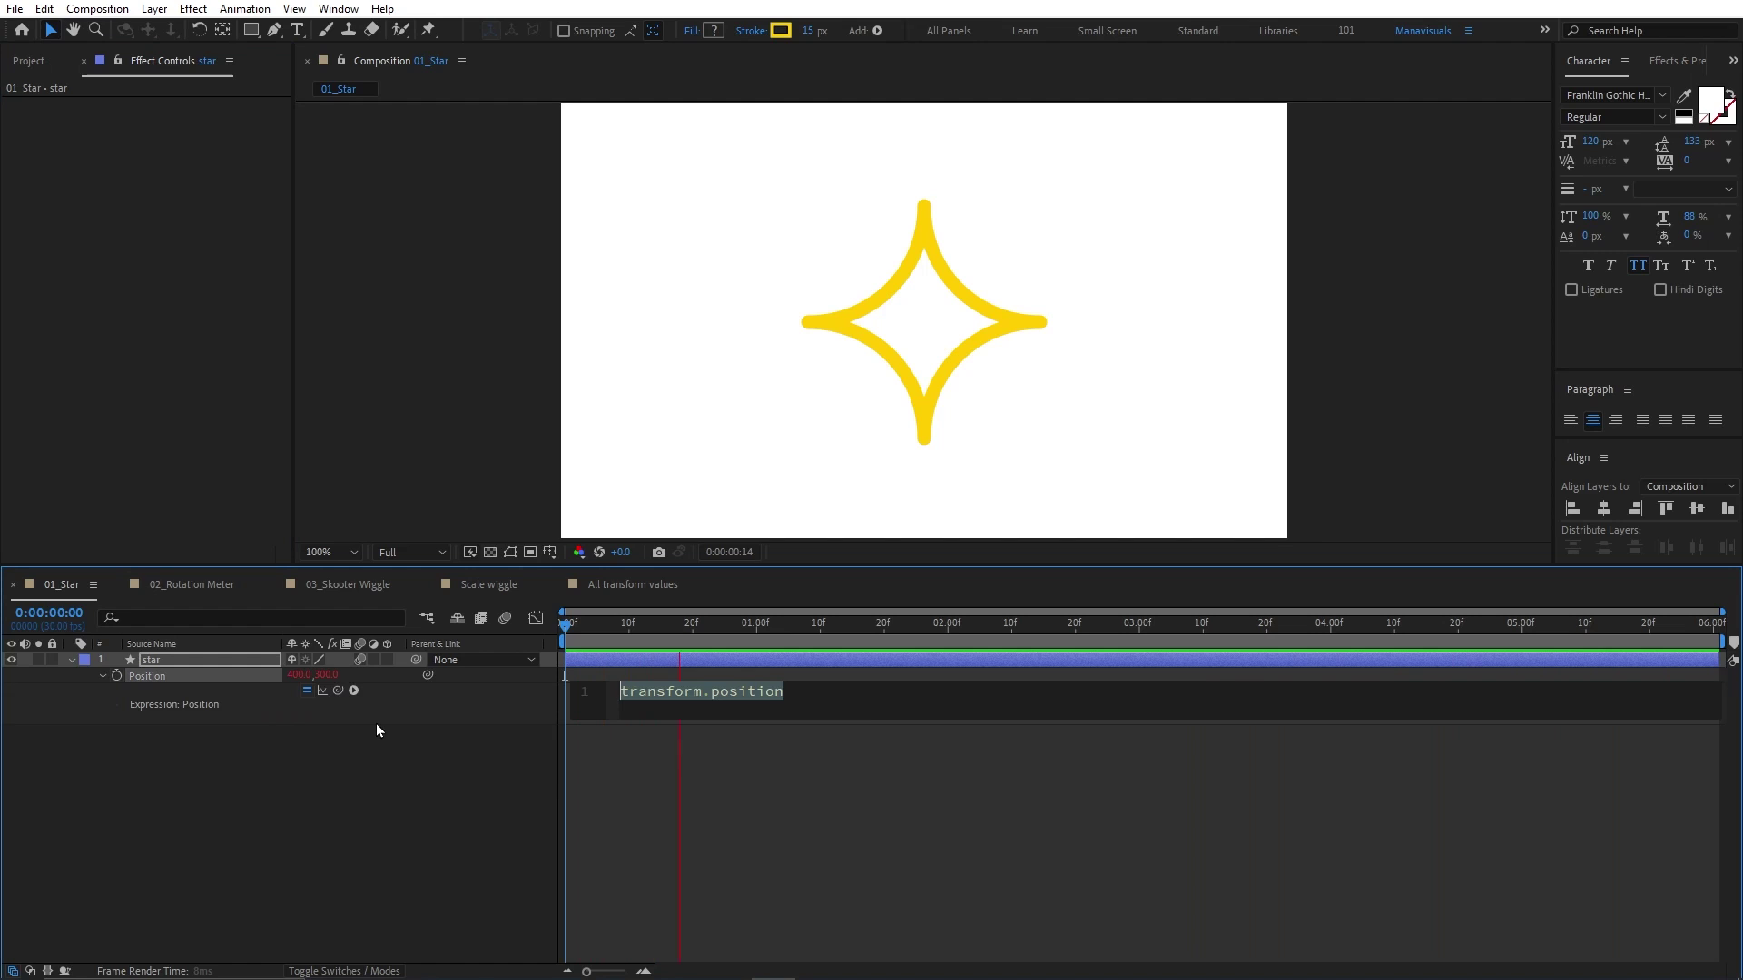
type("freq = 2")
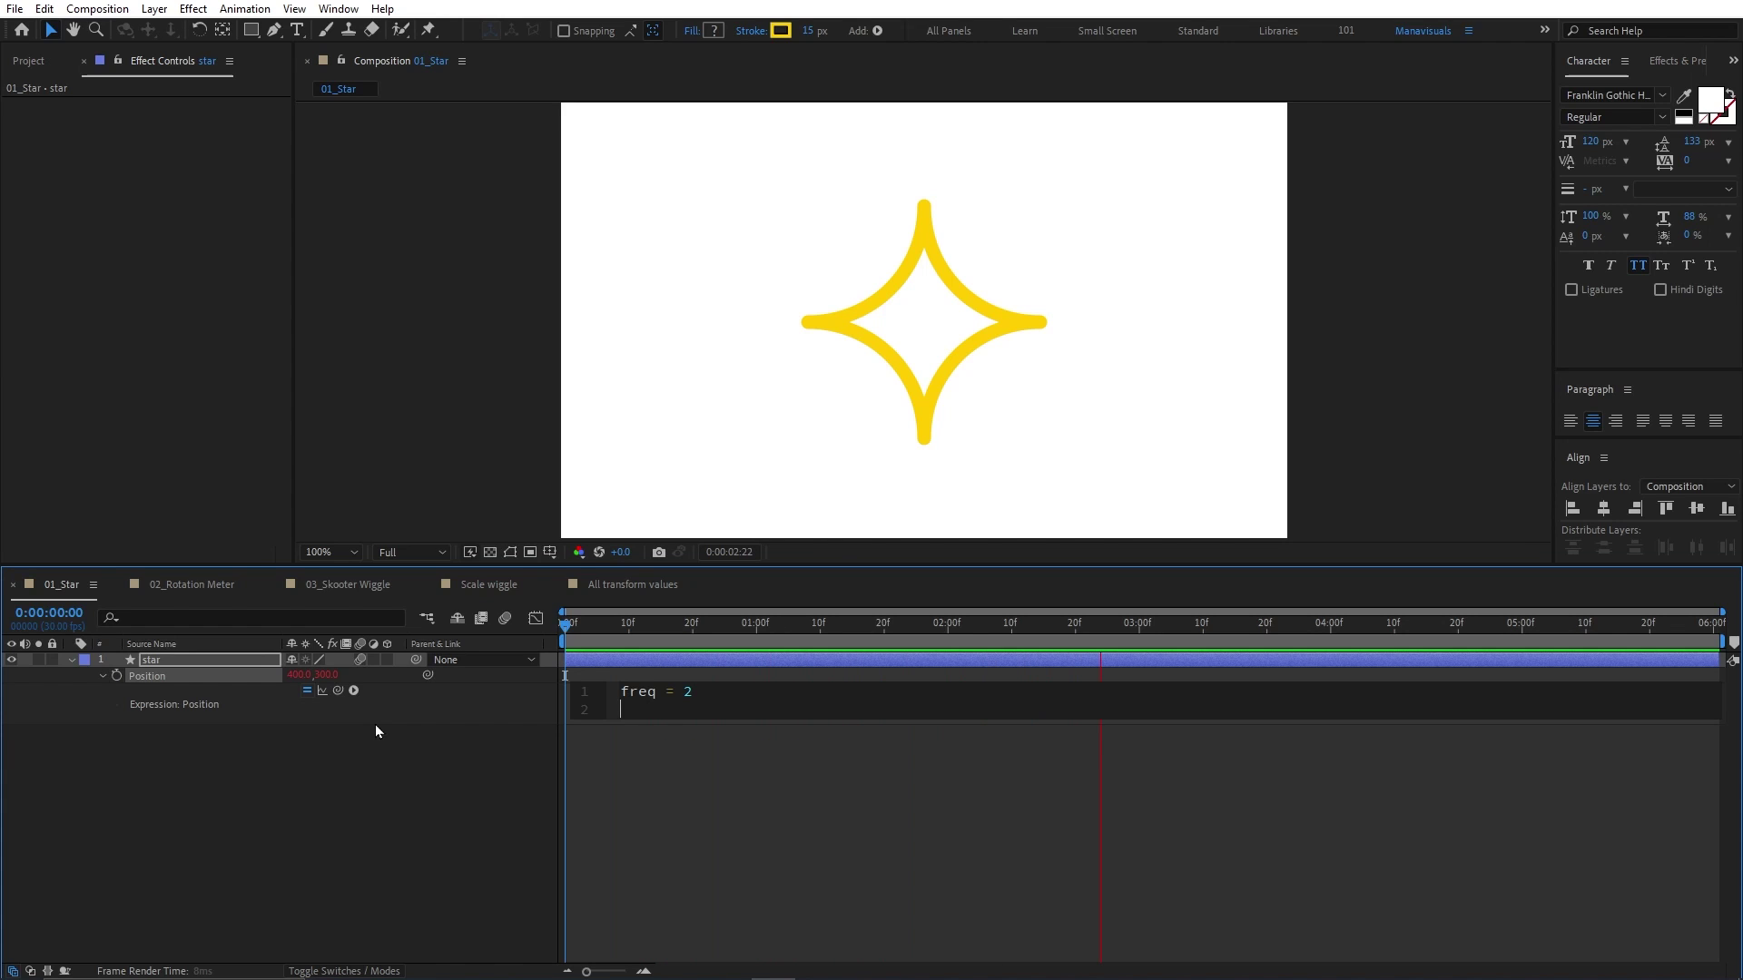
type("amp =")
type(" 50")
key("Return")
left_click_drag(726, 721, 728, 770)
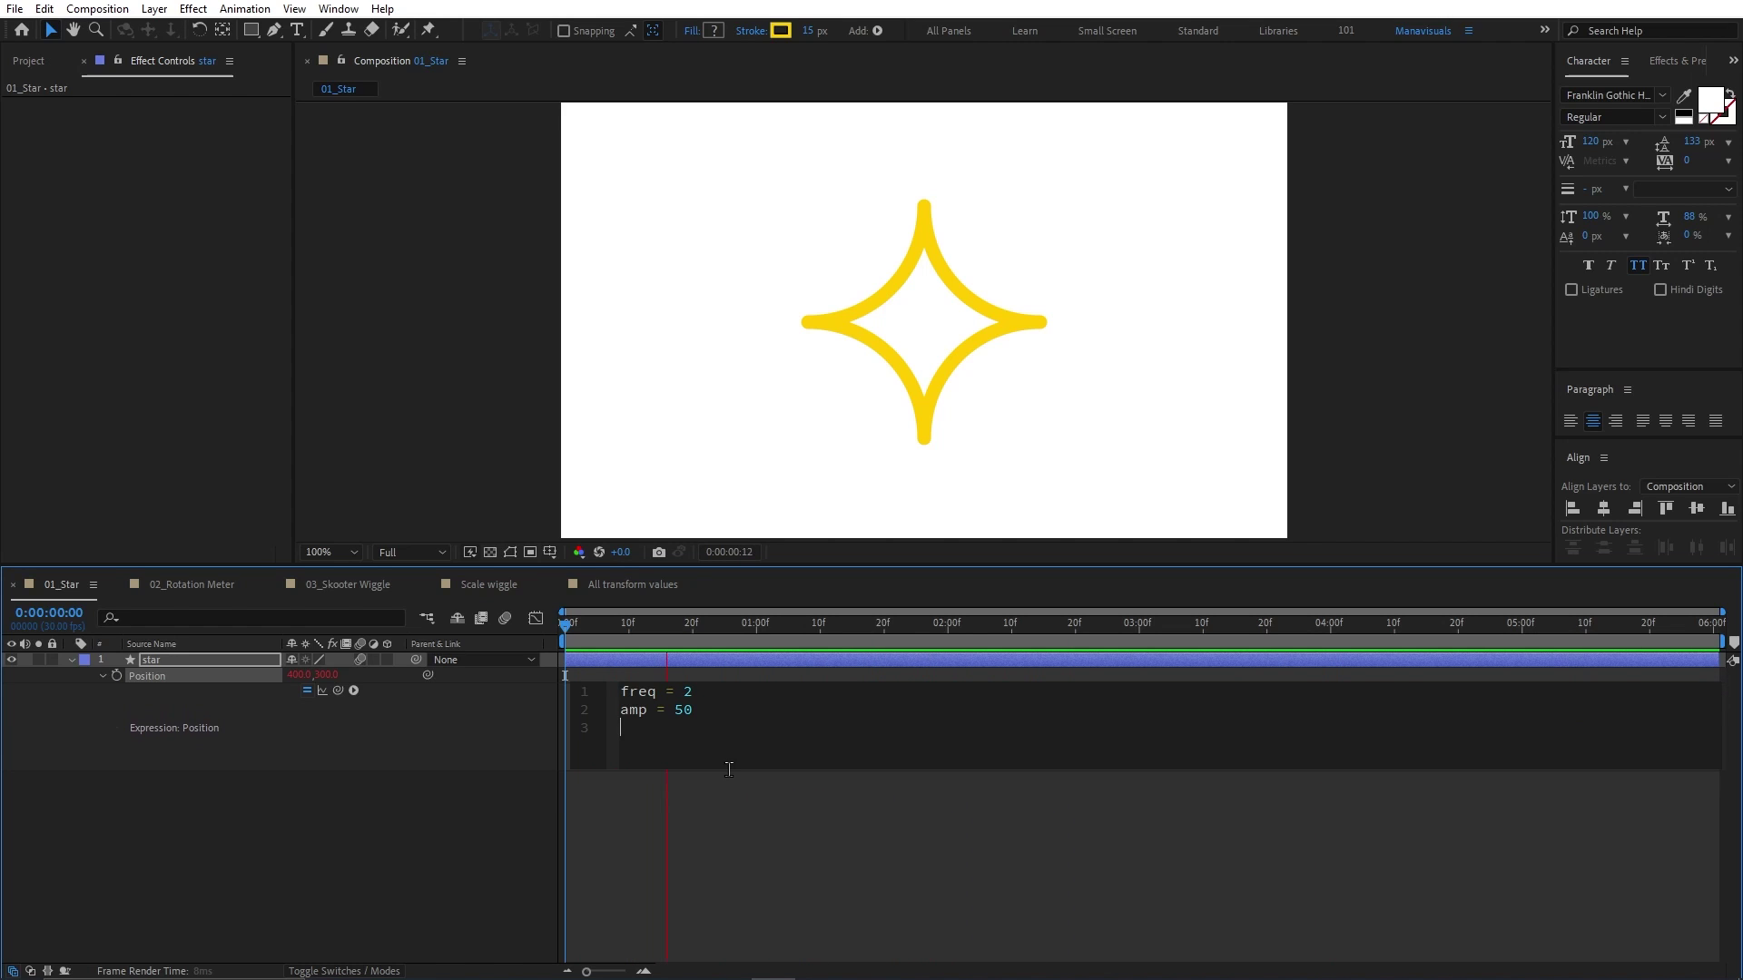
key("Return")
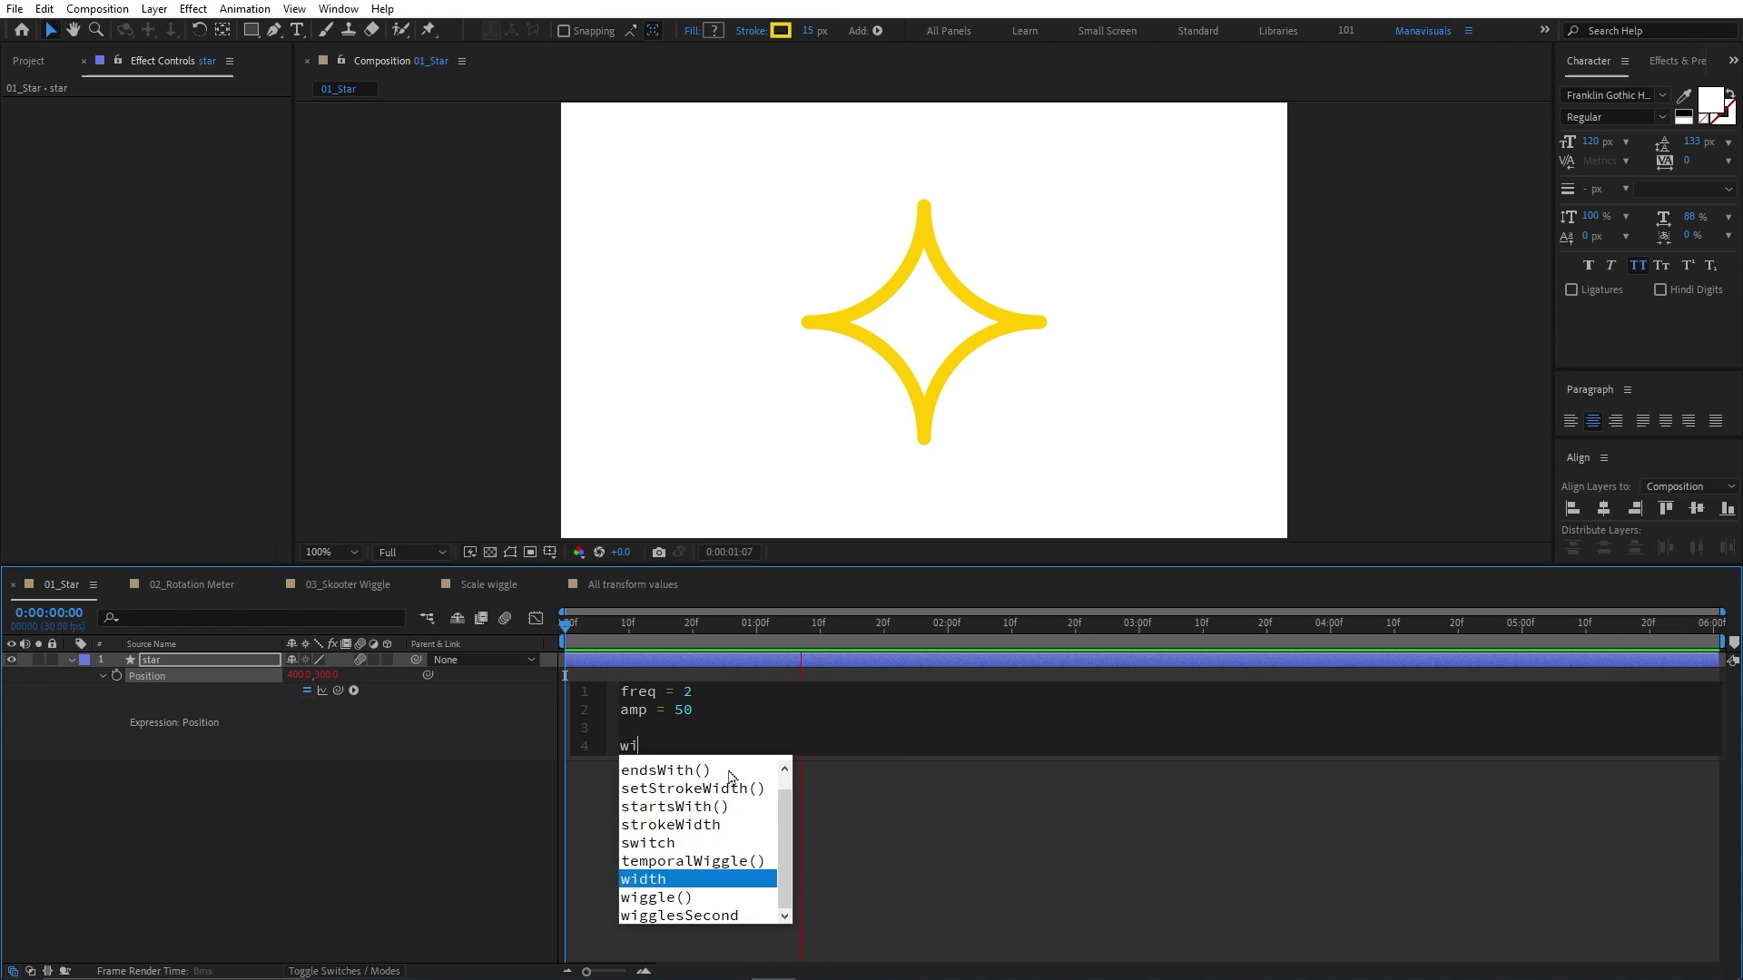
type("wiggle(")
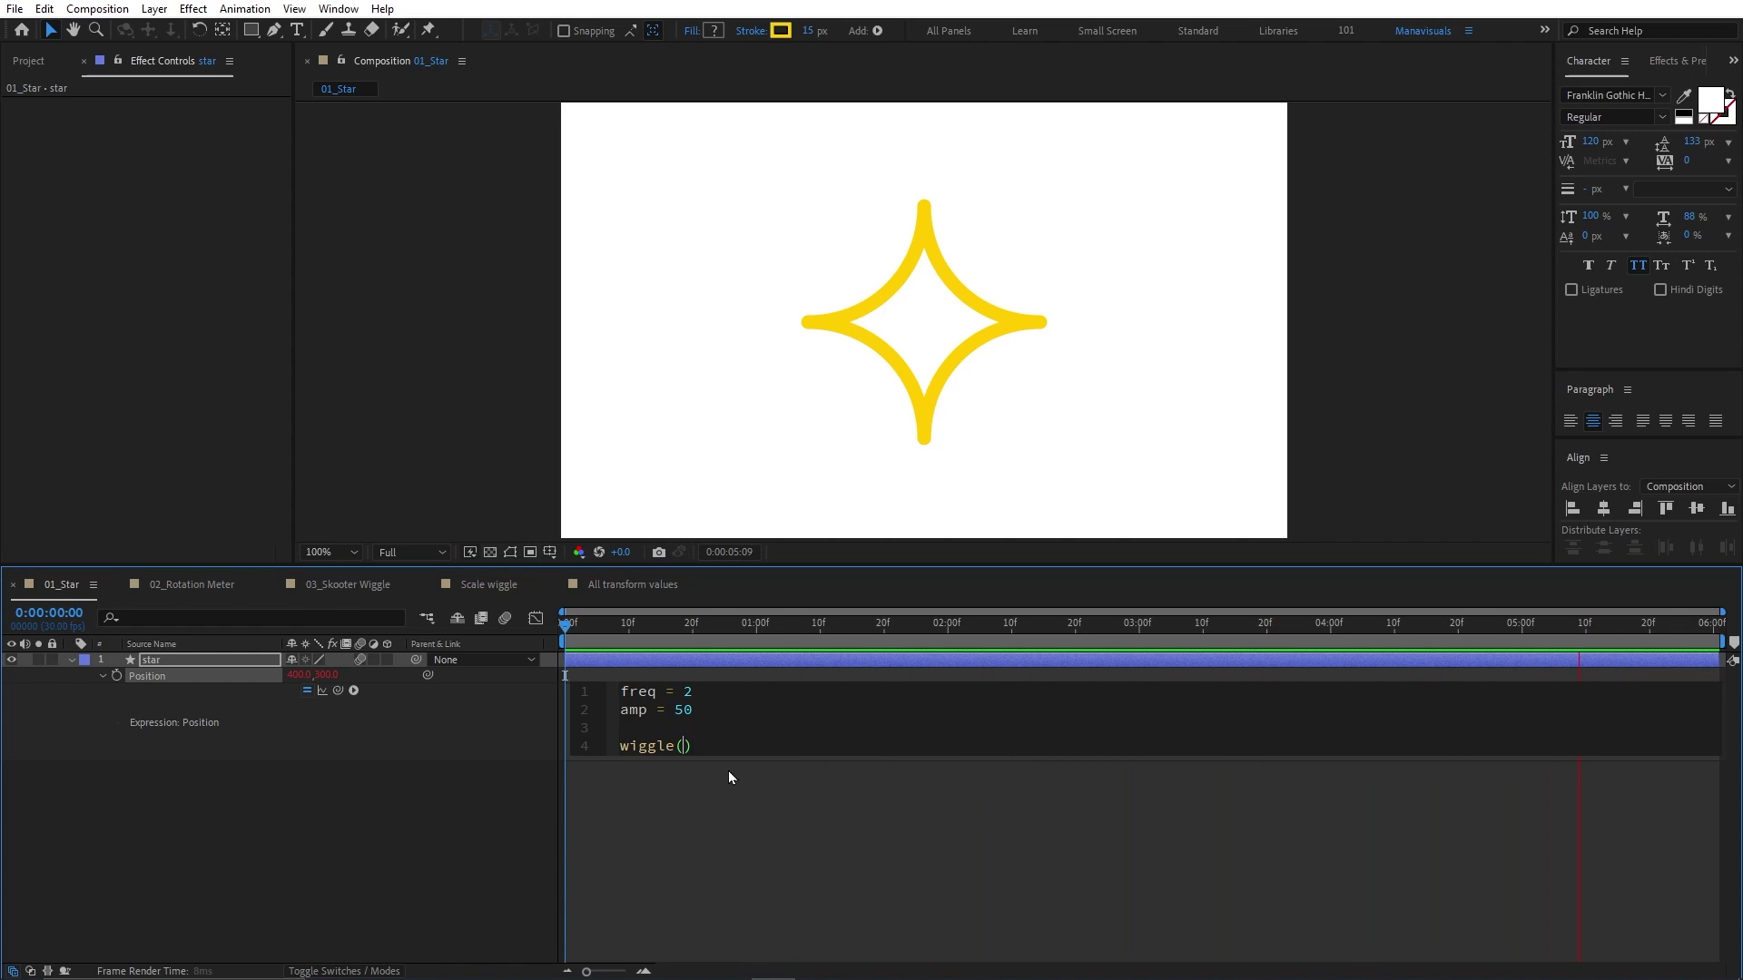
type("f")
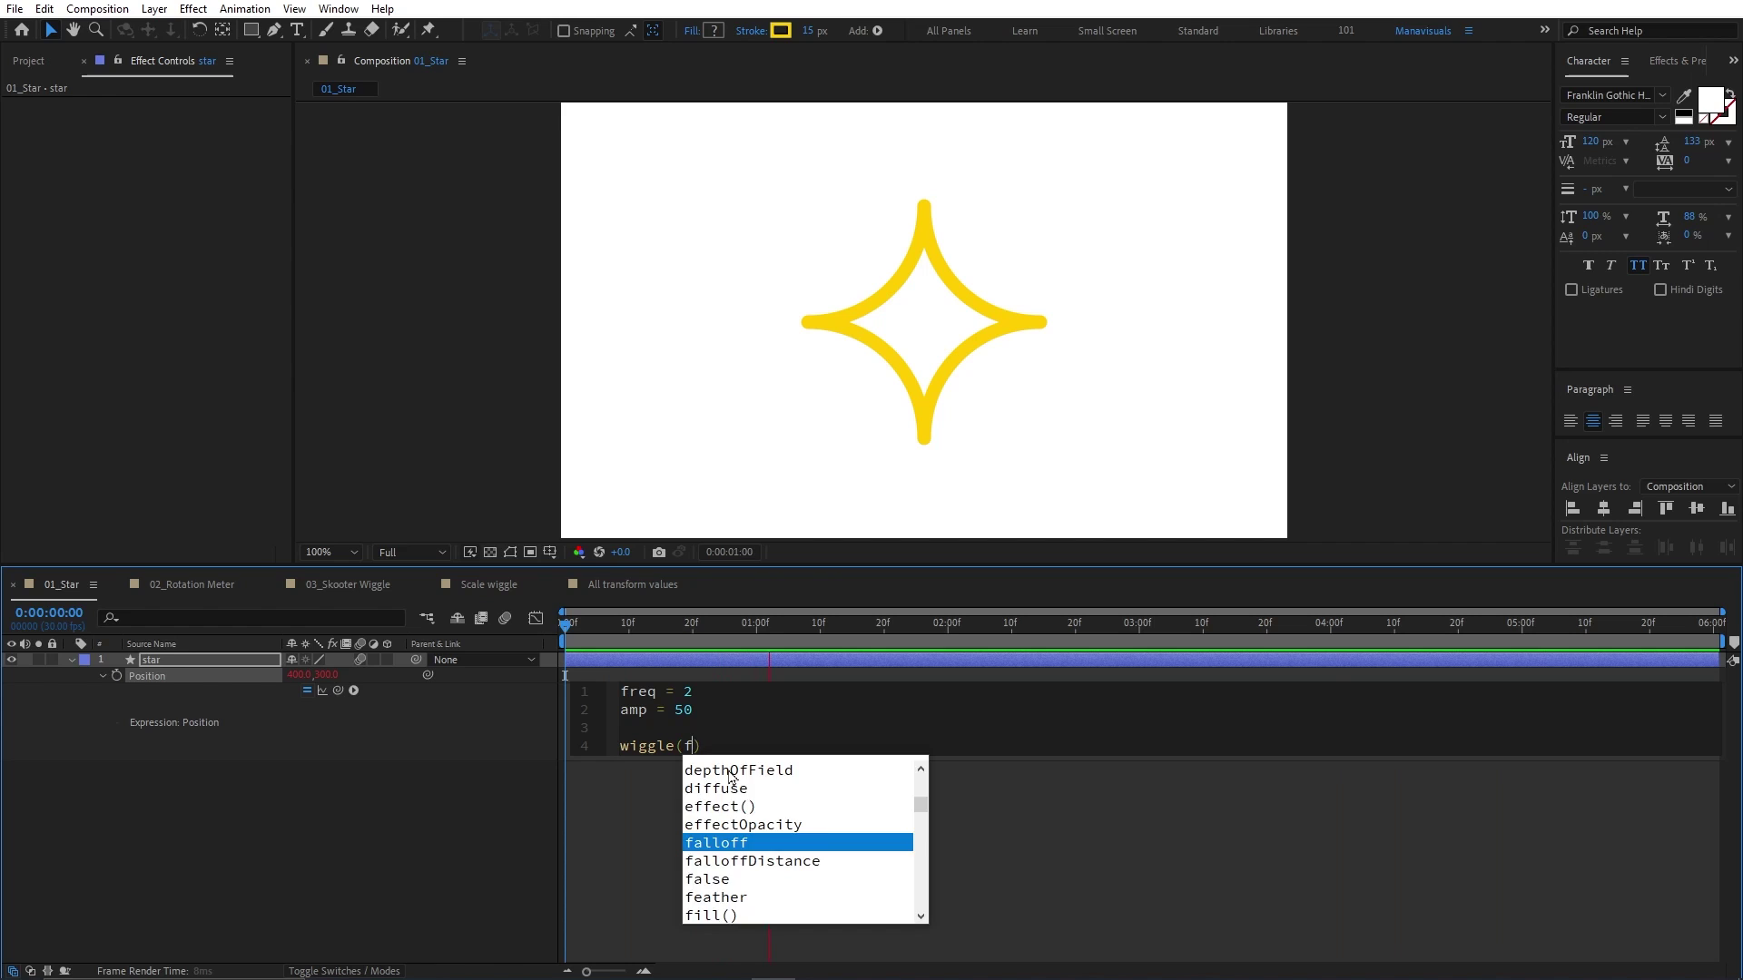
type("req,am")
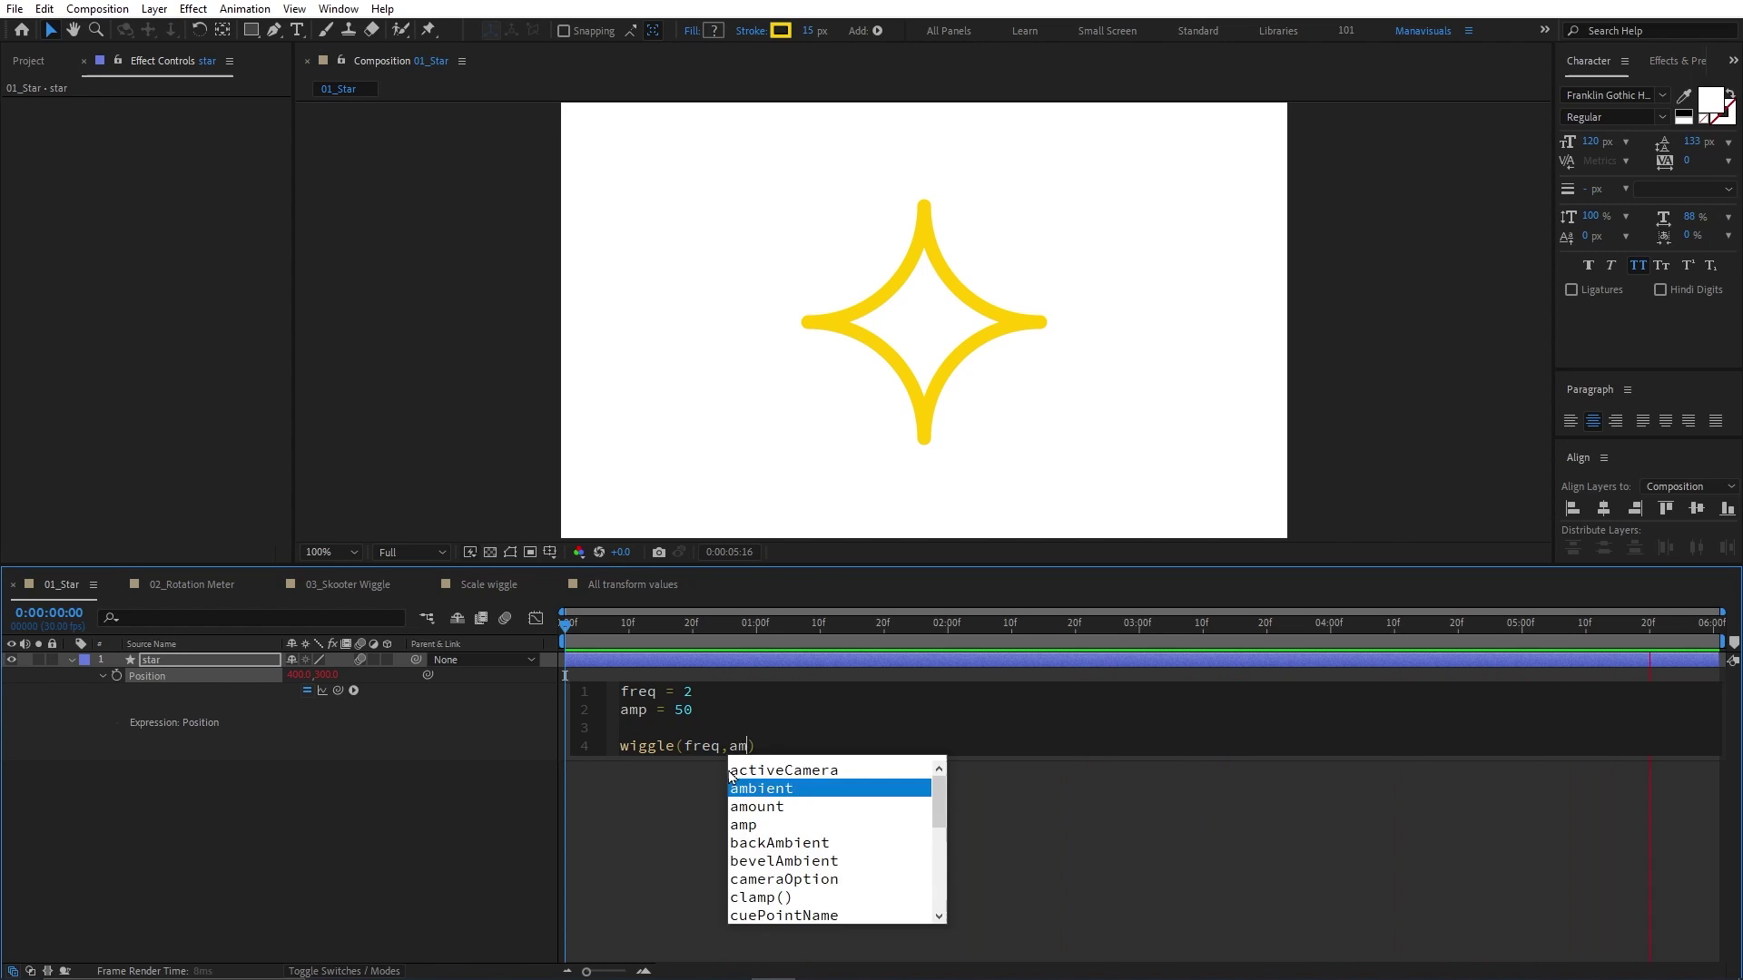
type("p")
left_click(557, 624)
key("space")
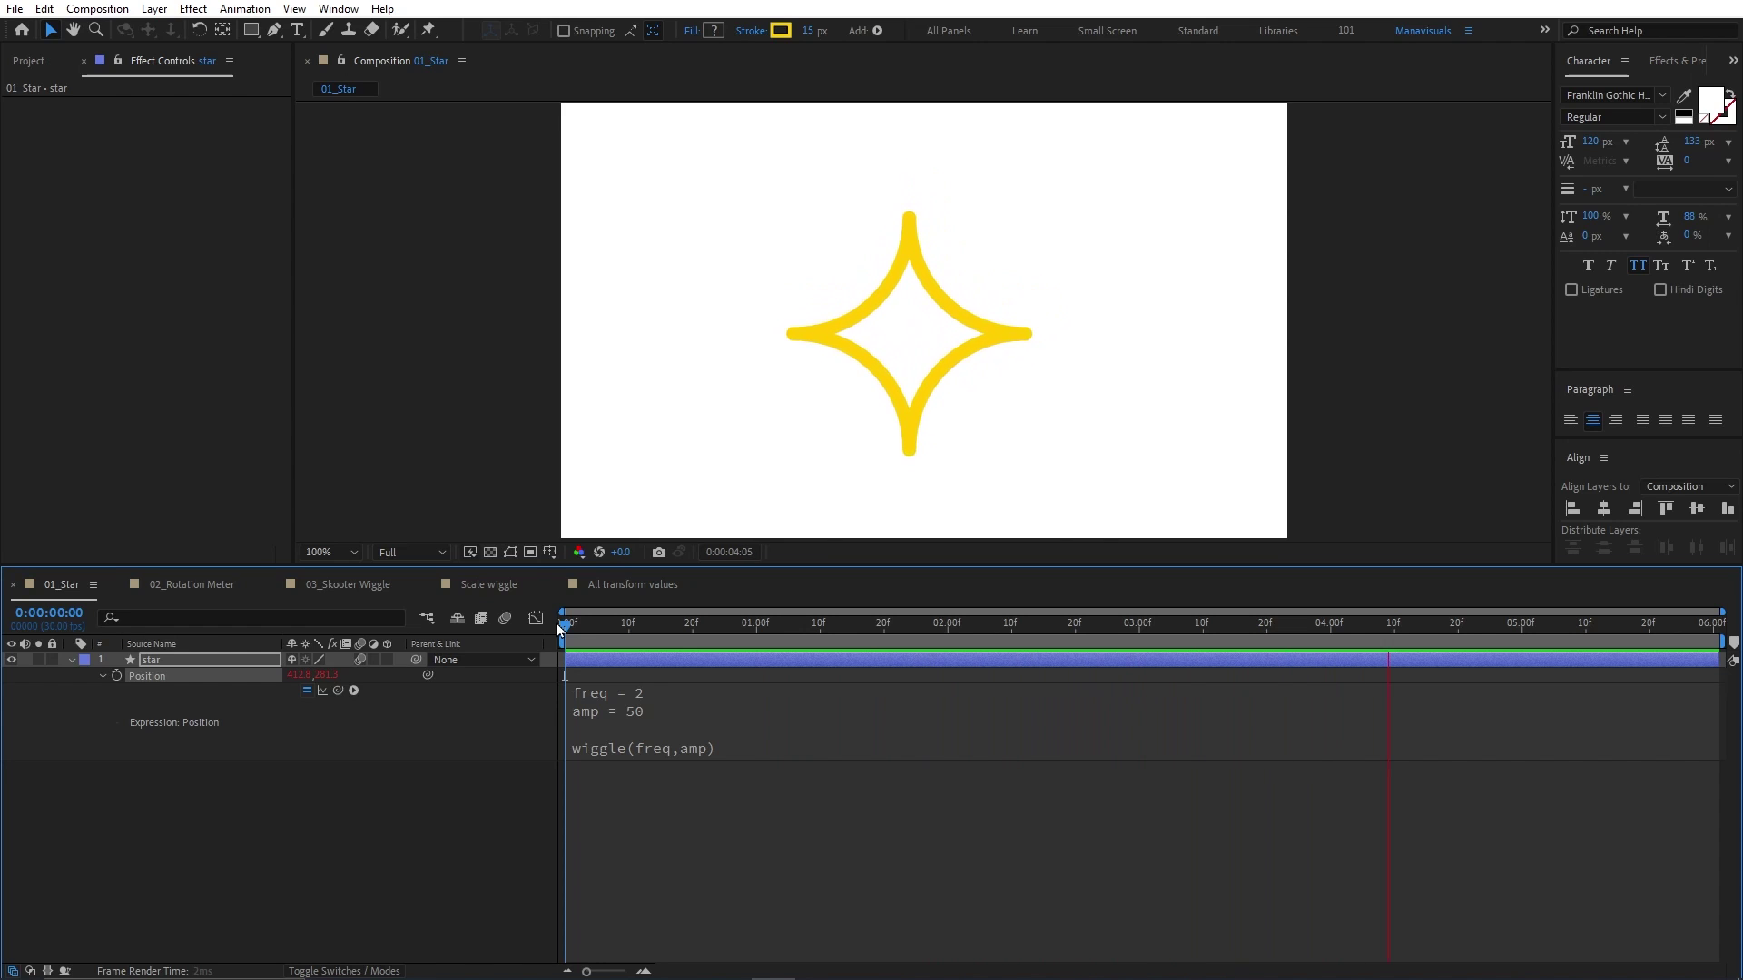
key("space")
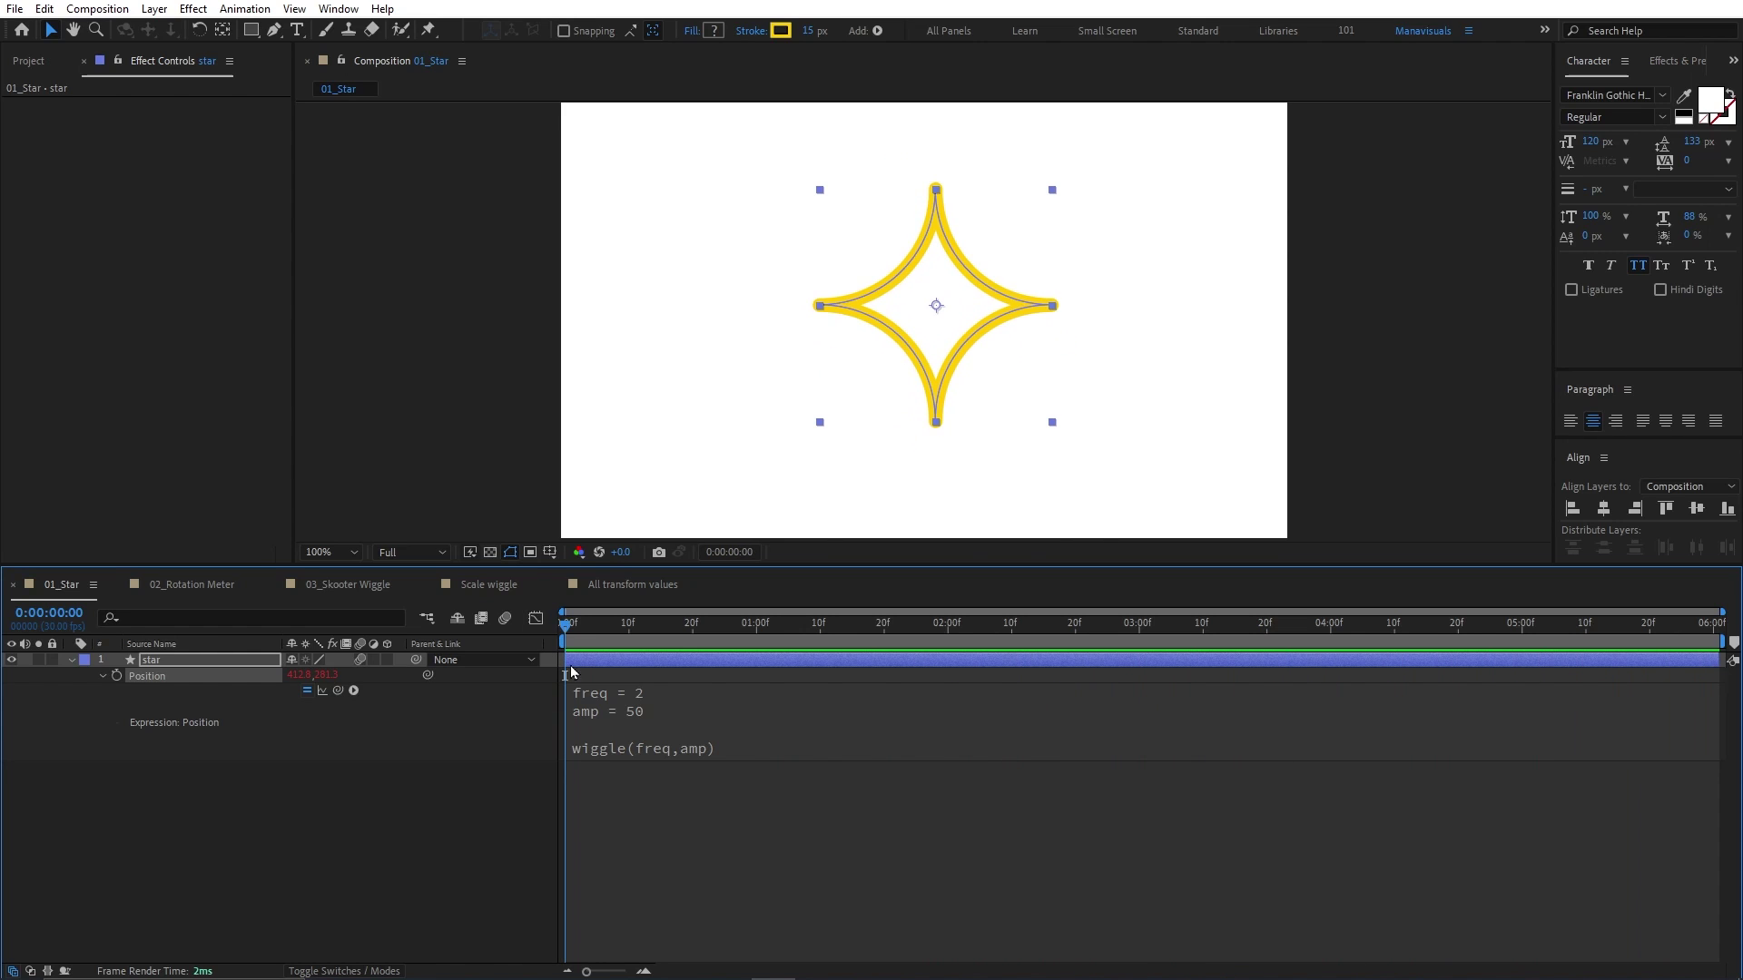
left_click(635, 717)
double_click(638, 692)
type("x")
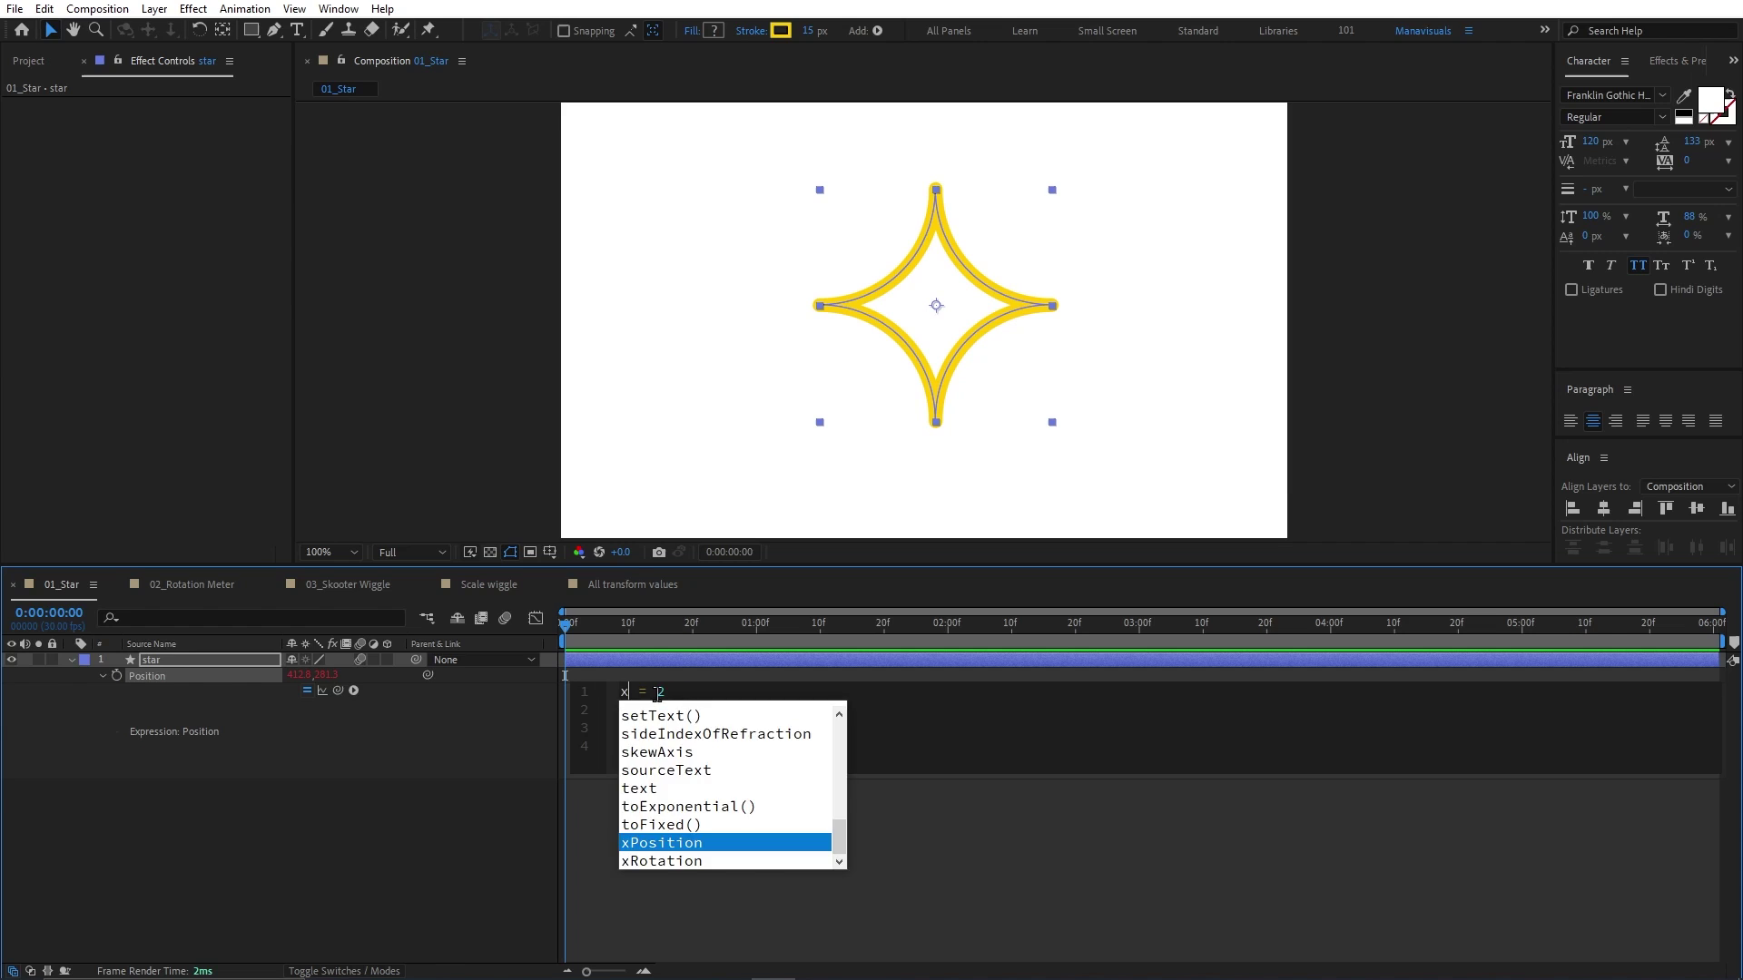
key("Escape")
double_click(634, 709)
type("y = 50")
double_click(701, 746)
type("x")
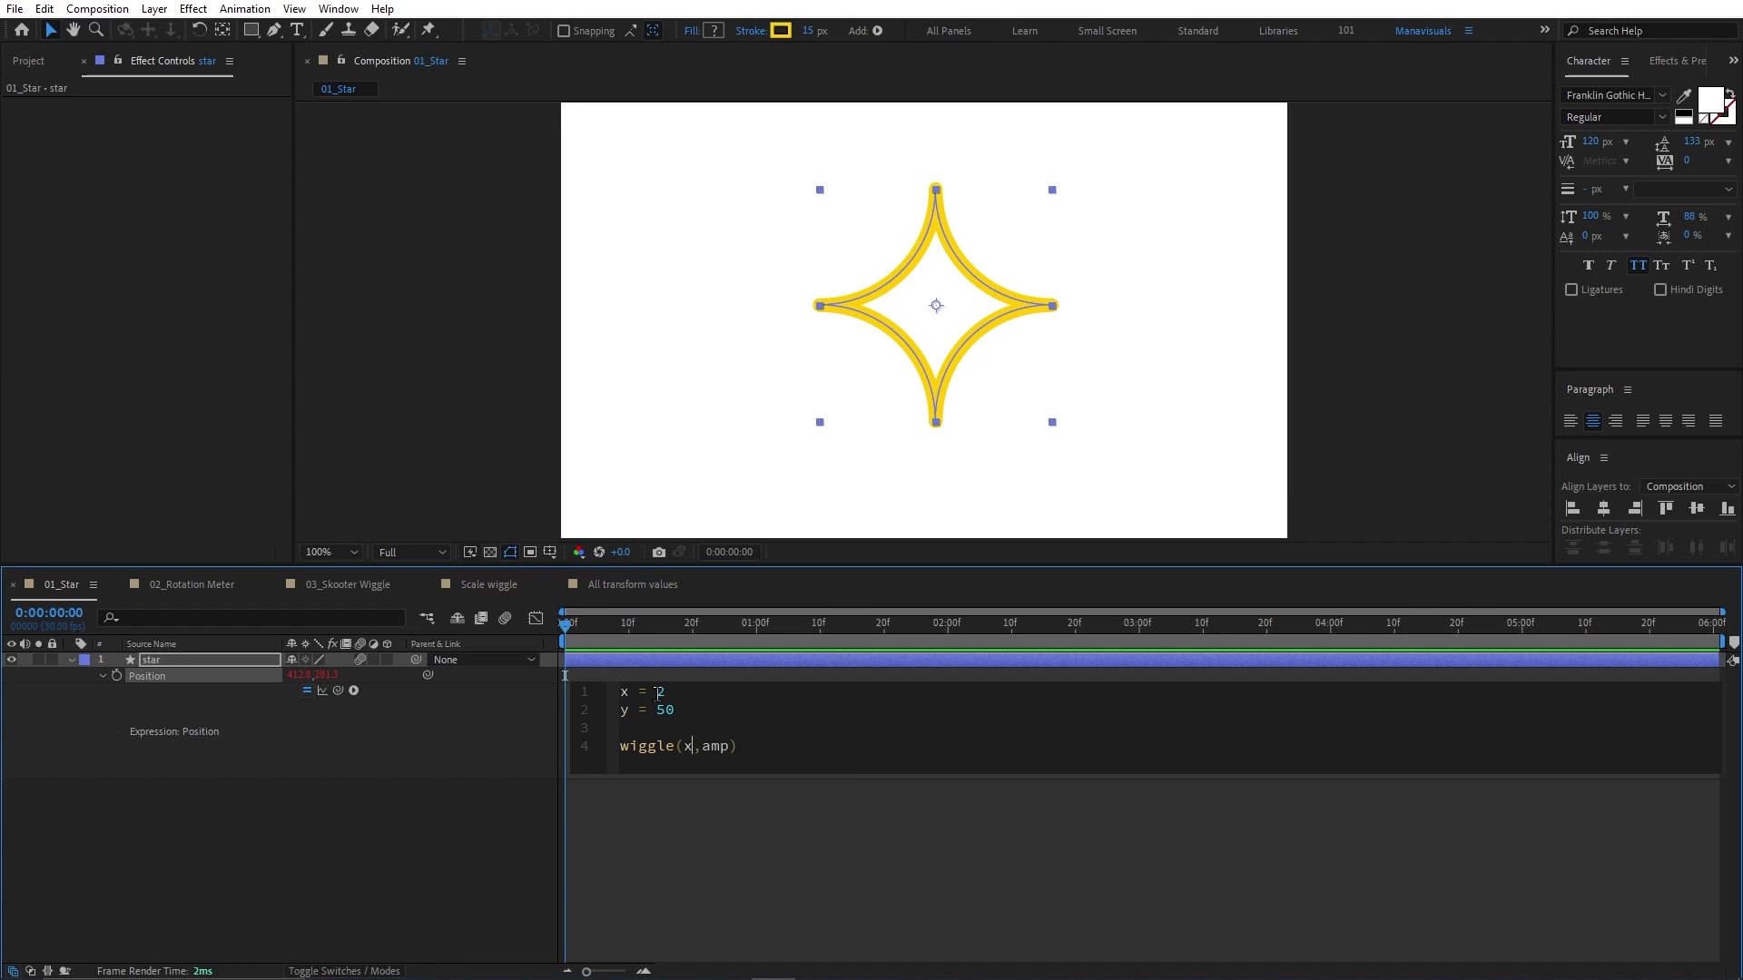
double_click(715, 746)
type("y")
left_click(572, 638)
key("space")
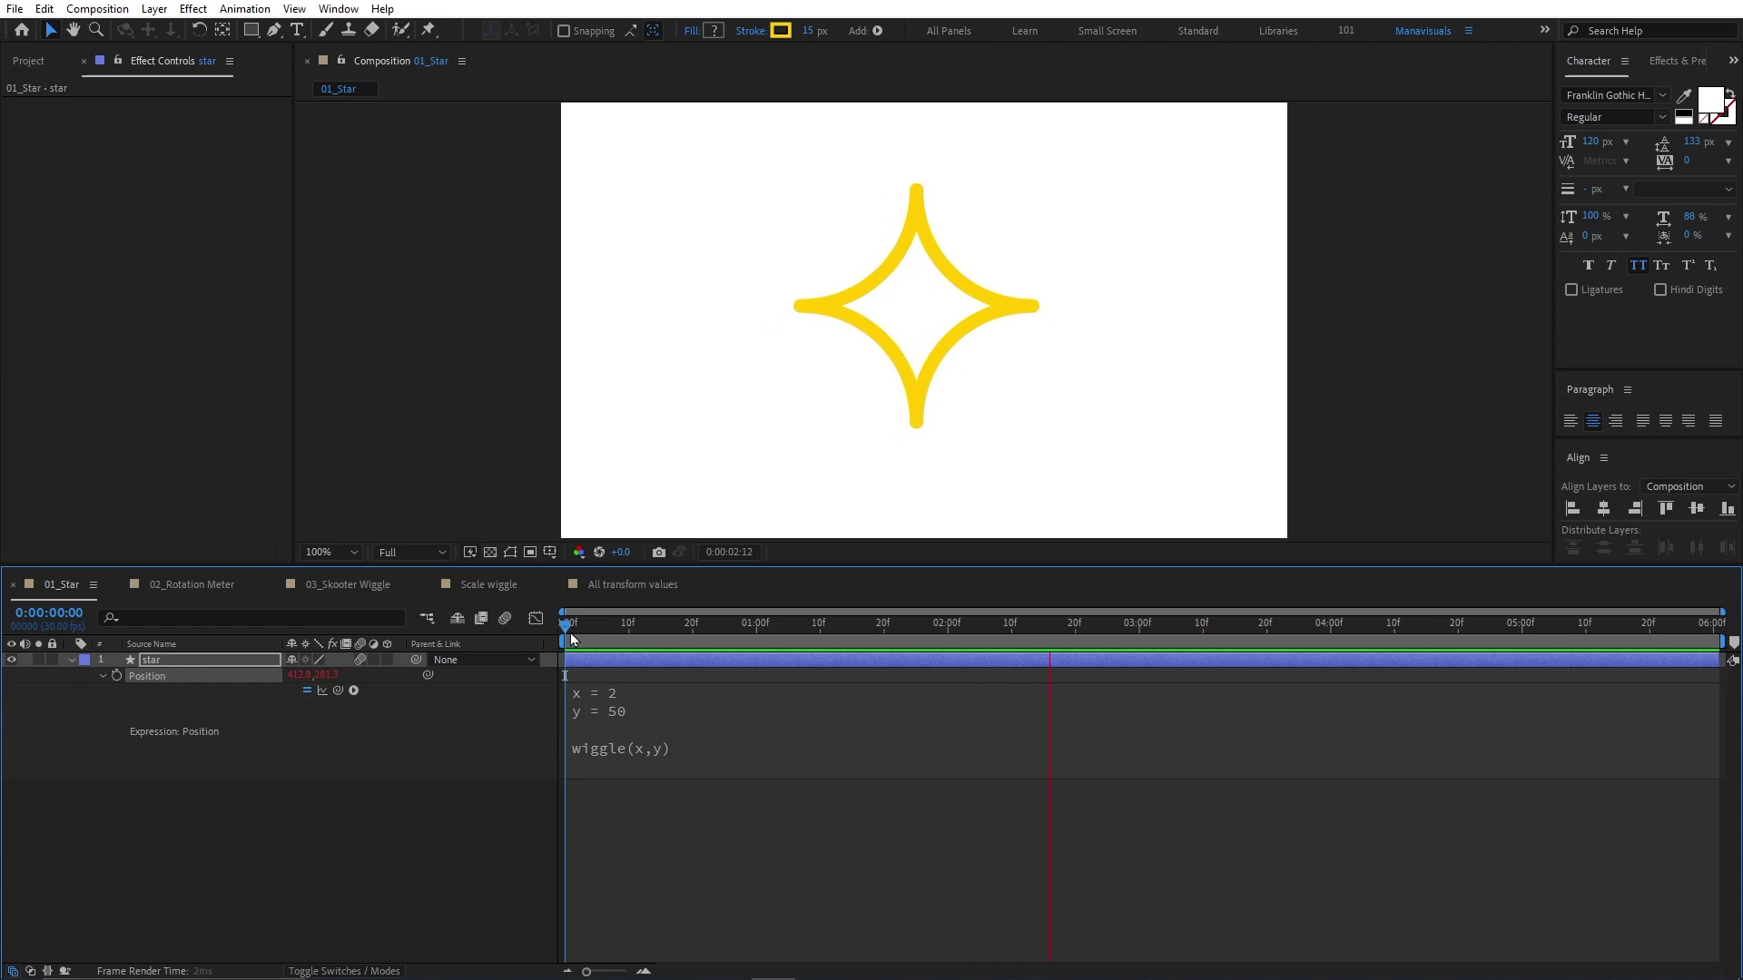
key("space")
Step: Drop the Position expression and give Scale w = wiggle(1,50); [w[0],w[0]], then preview
left_click(122, 676, "alt")
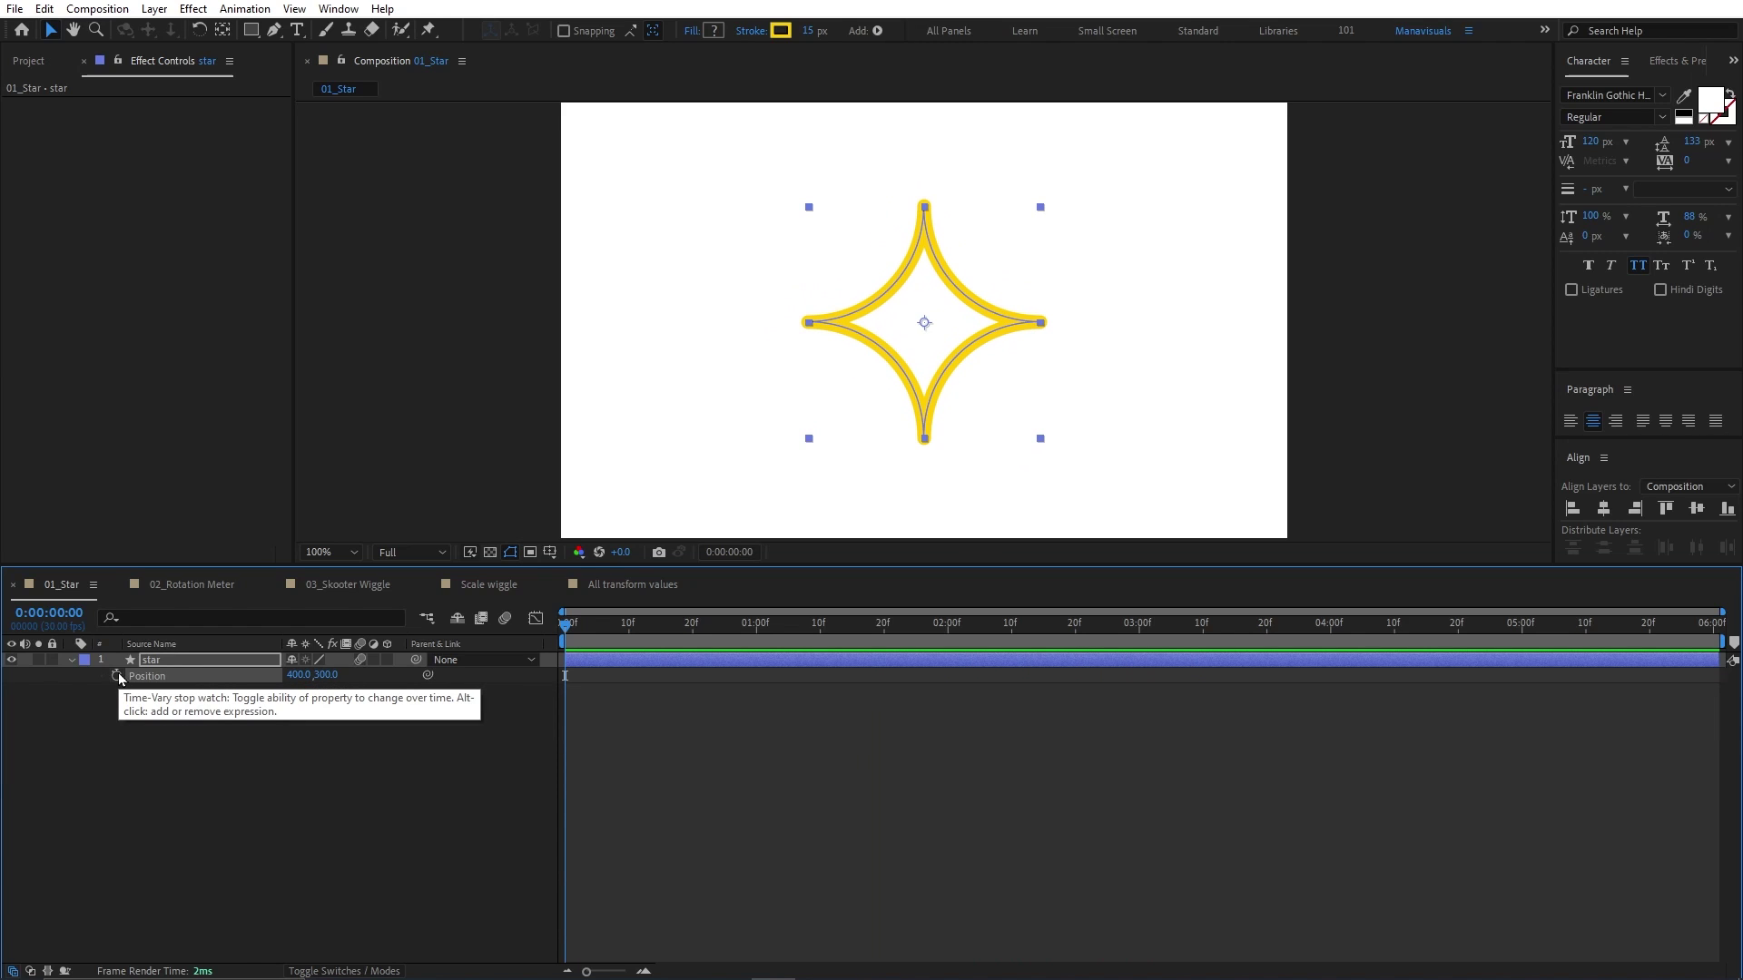
key("s")
left_click(118, 677, "alt")
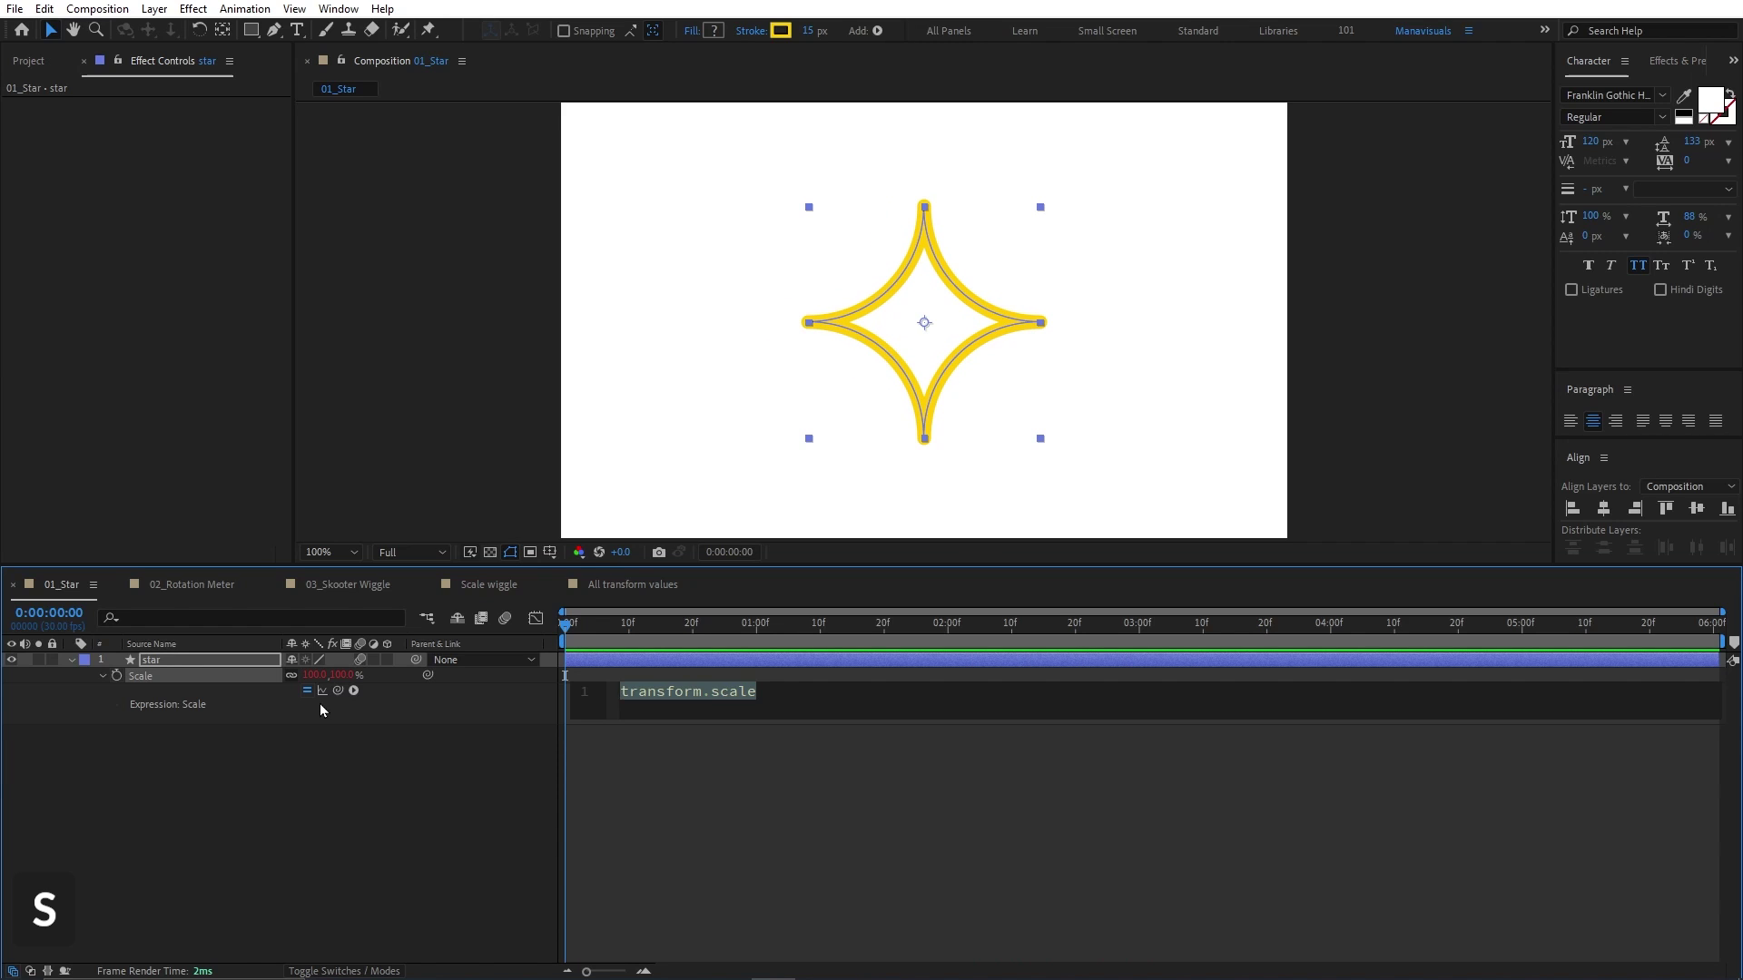
type("w = wi")
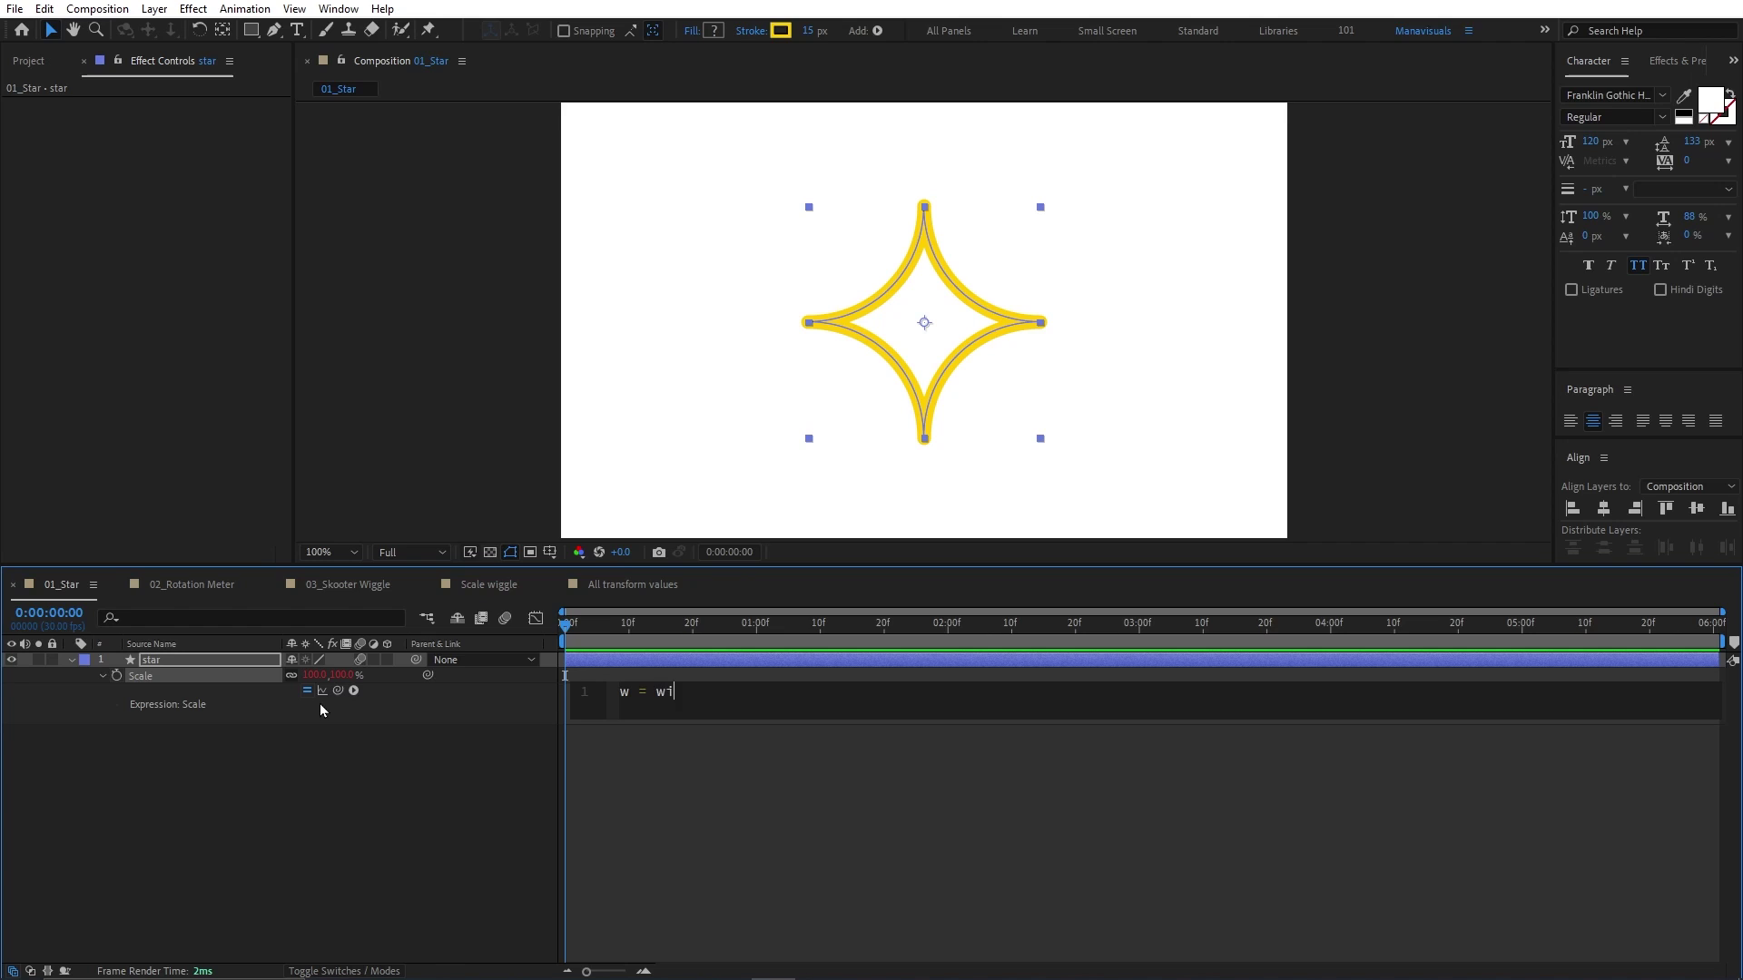
type("ggle(1")
type(",50")
type("[")
type("w")
type("[0],")
type("w[0")
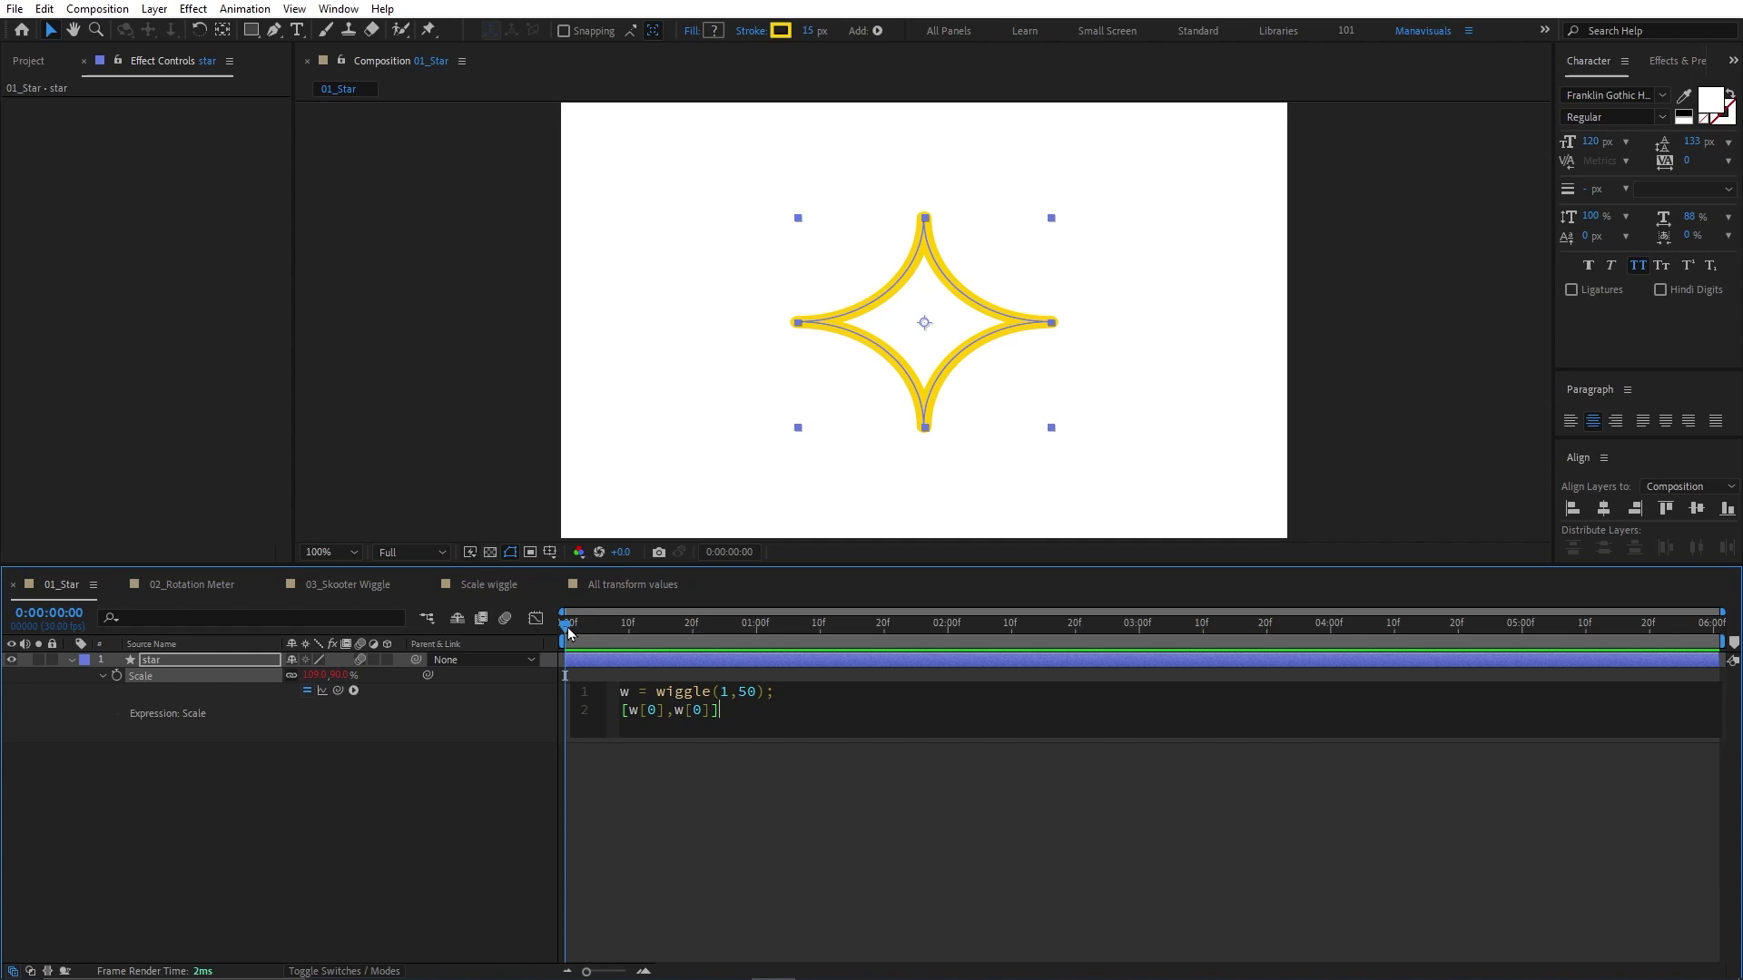
left_click(637, 770)
key("space")
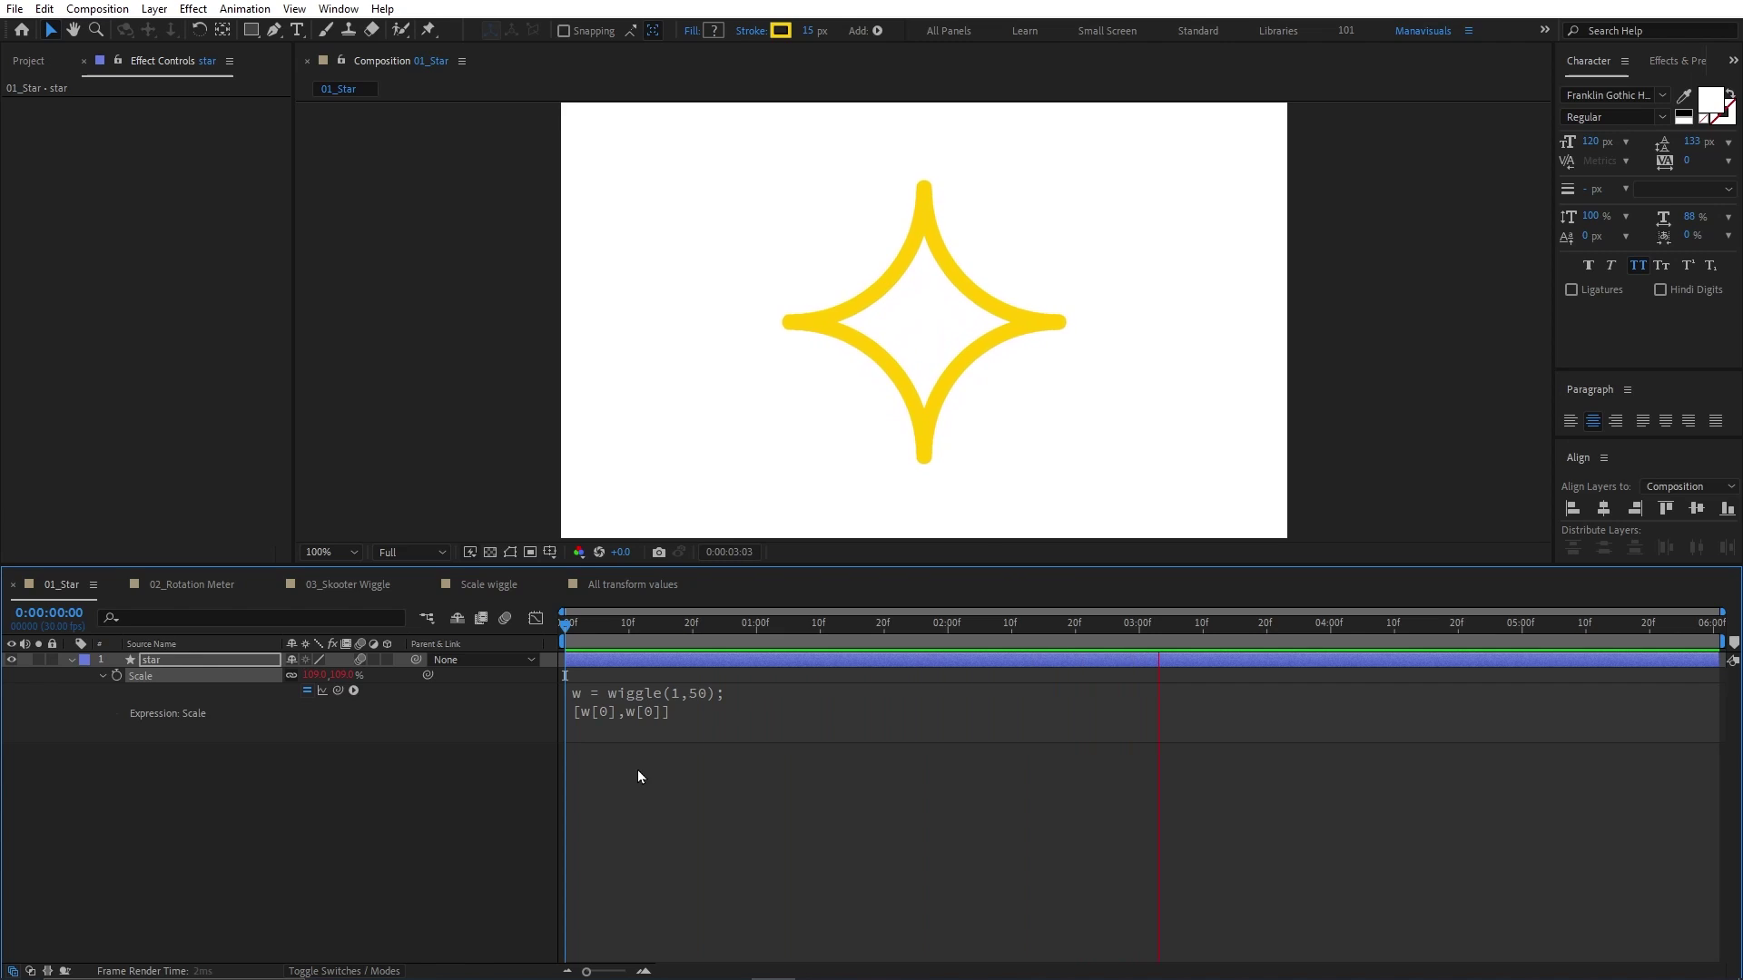
key("space")
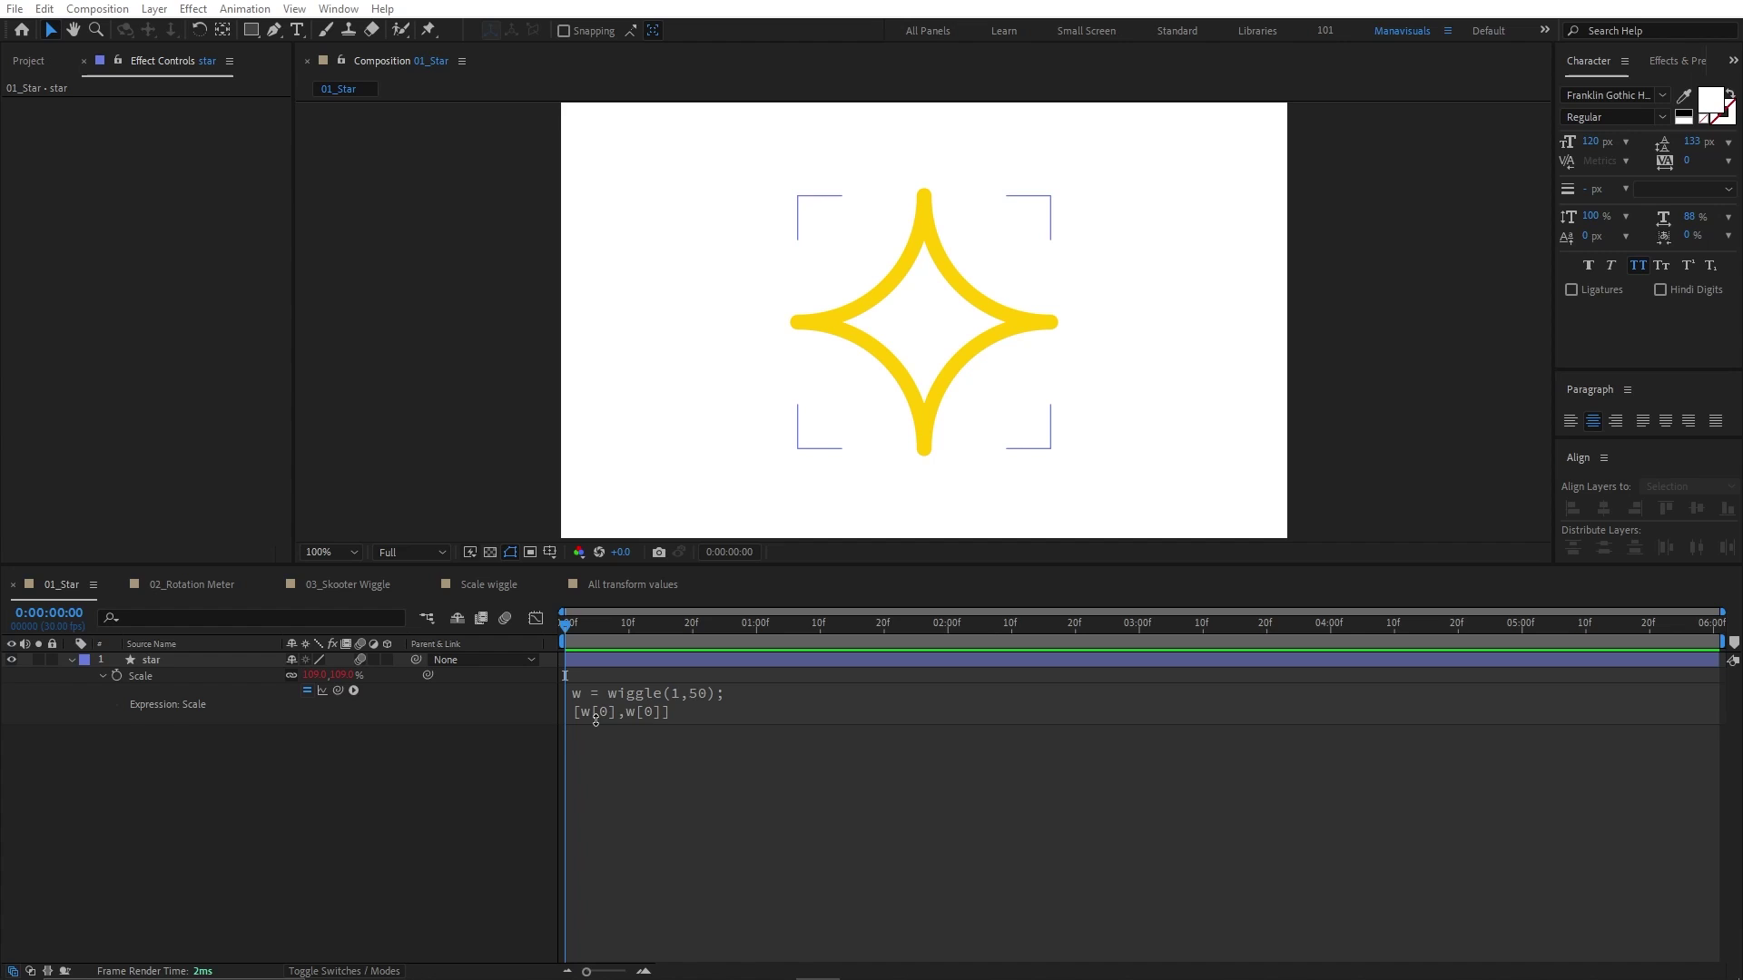
Step: Change the Scale expression indices to [w[1],w[1]] and preview the result
left_click(596, 719)
double_click(651, 710)
type("1")
double_click(692, 710)
type("1")
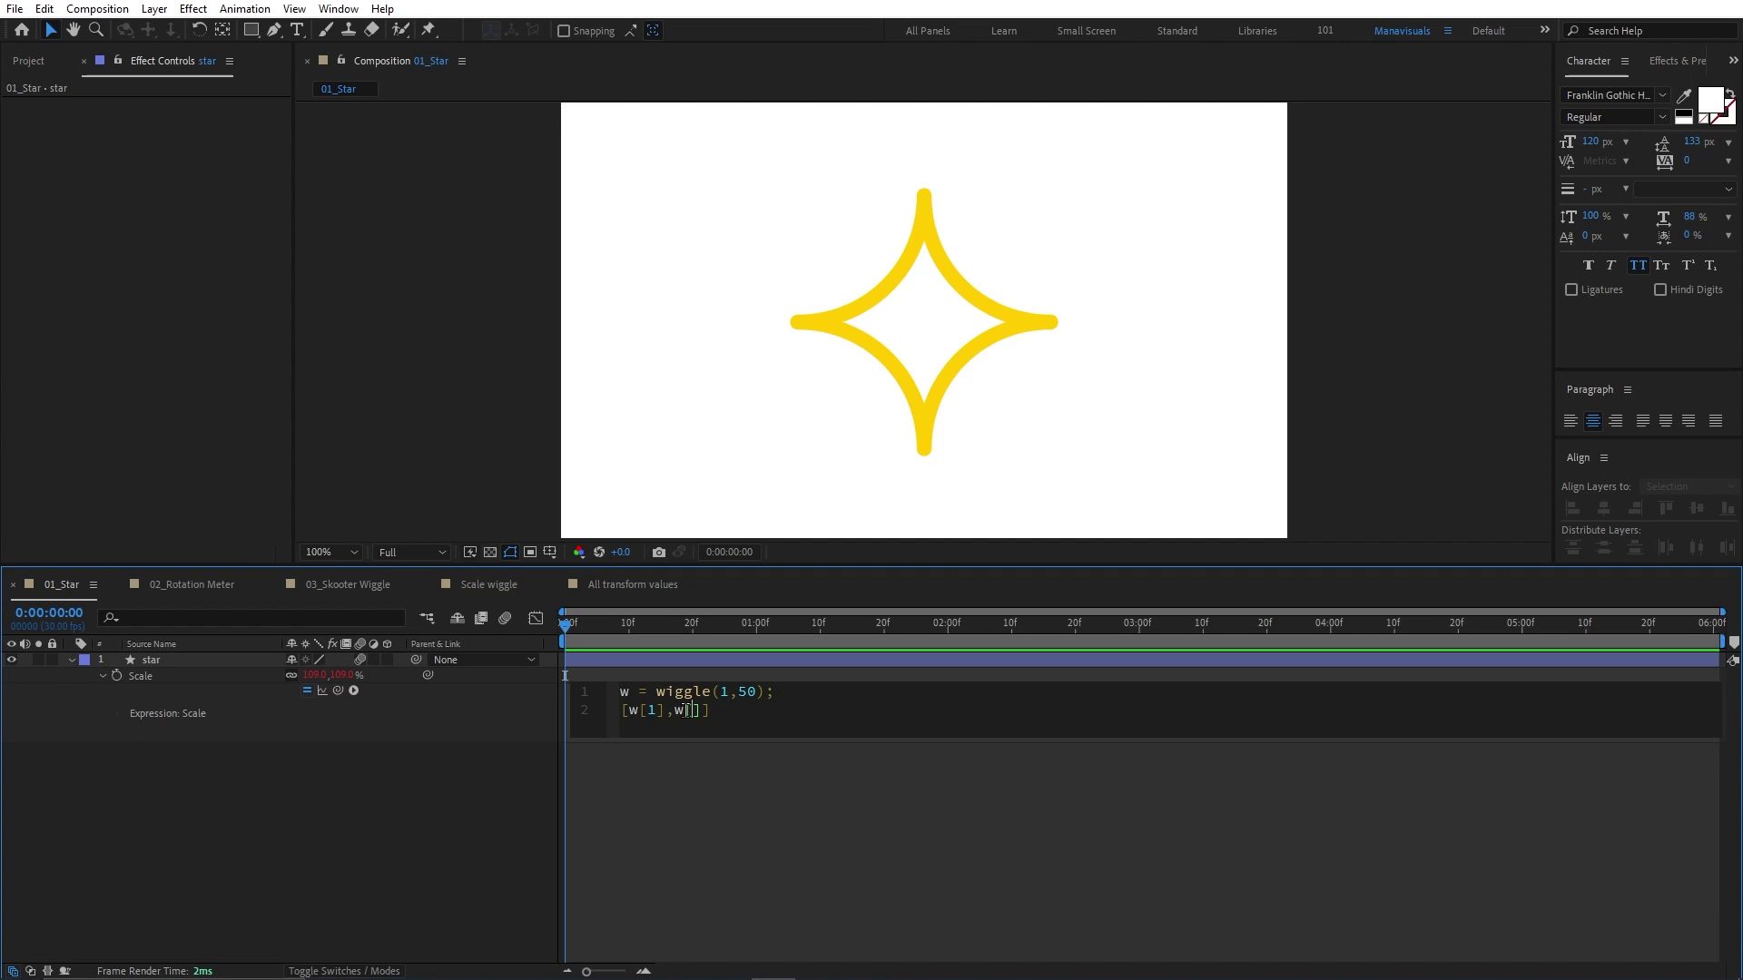
key("KP_Enter")
key("space")
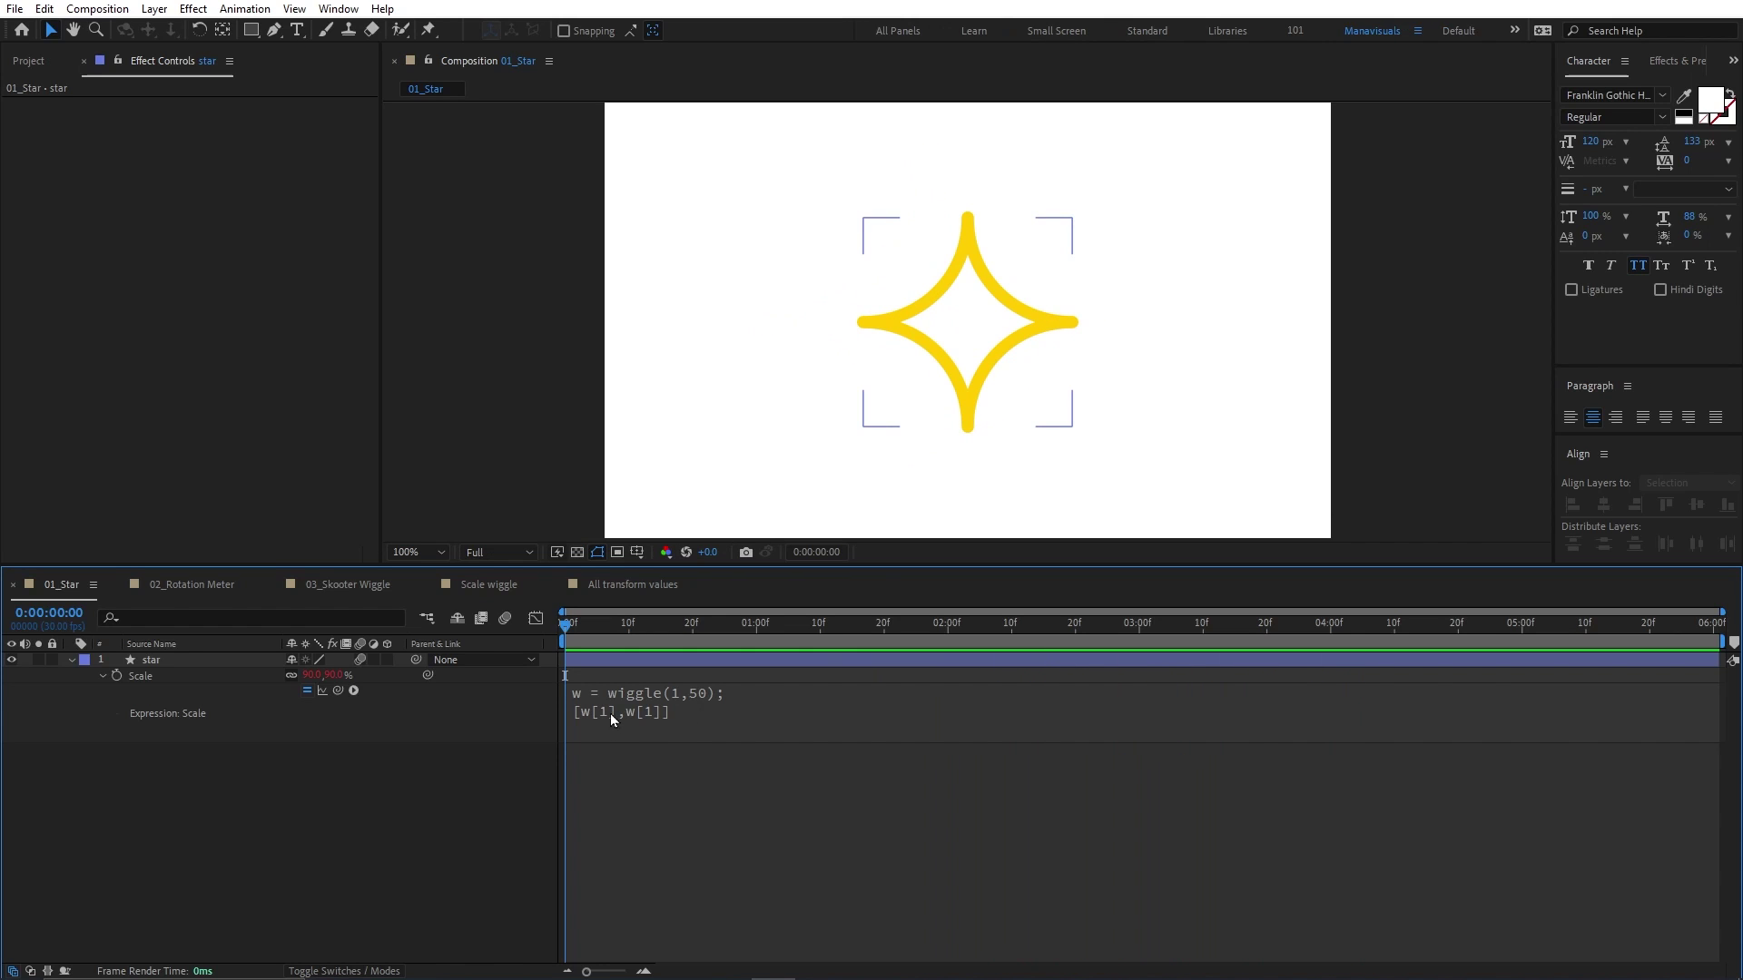
Step: Rewrite Scale as w = wiggle(1,50)[0]; [w,w], preview it, then remove the expression
left_click(610, 713)
left_click(661, 710)
key("BackSpace")
key("BackSpace")
key("BackSpace")
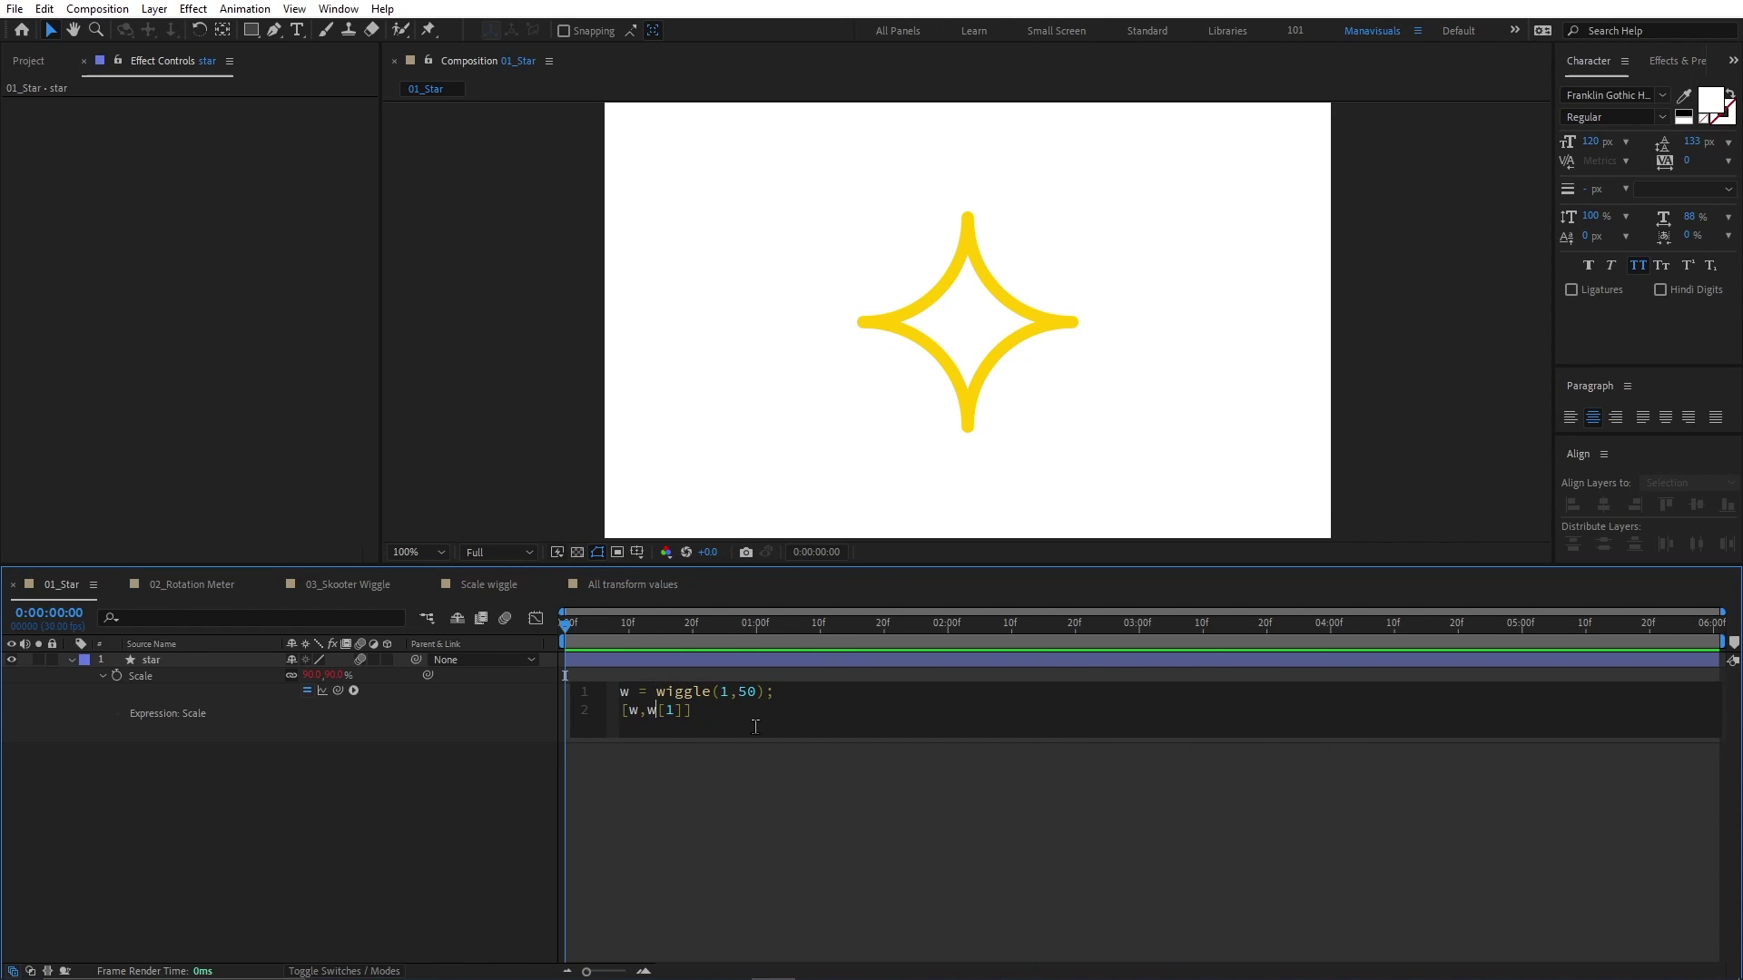
key("Right")
key("Right")
key("Right")
key("BackSpace")
key("BackSpace")
key("BackSpace")
type("0")
key("KP_Enter")
key("space")
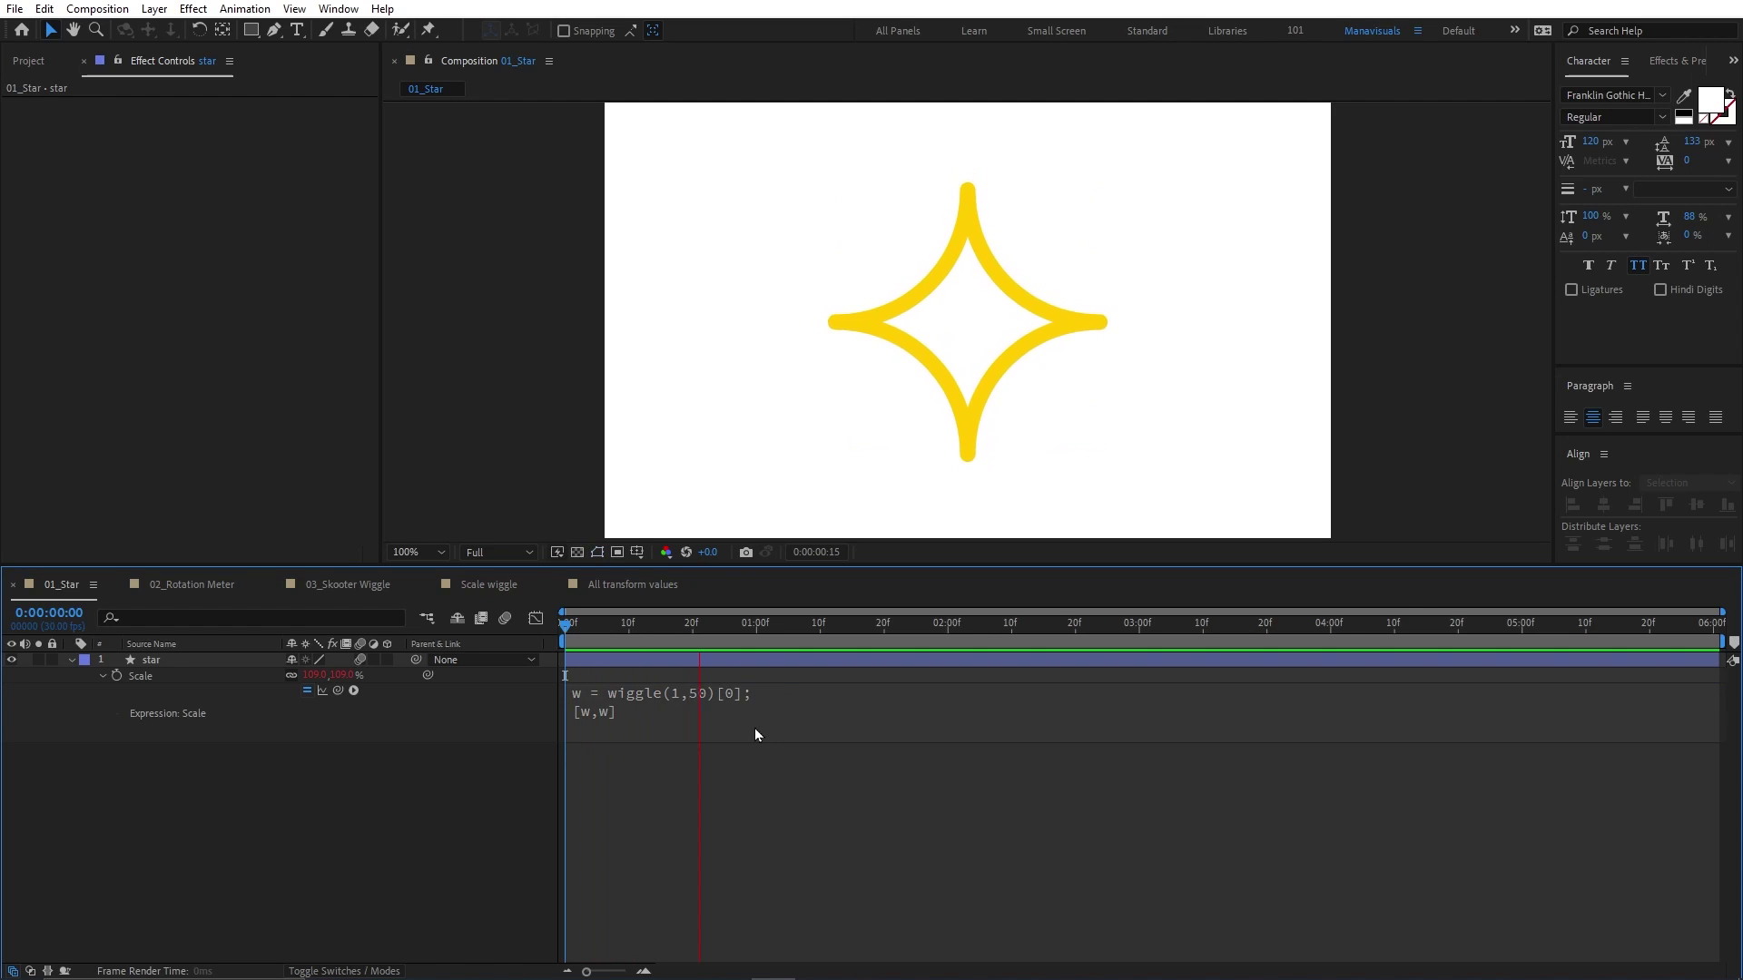
key("space")
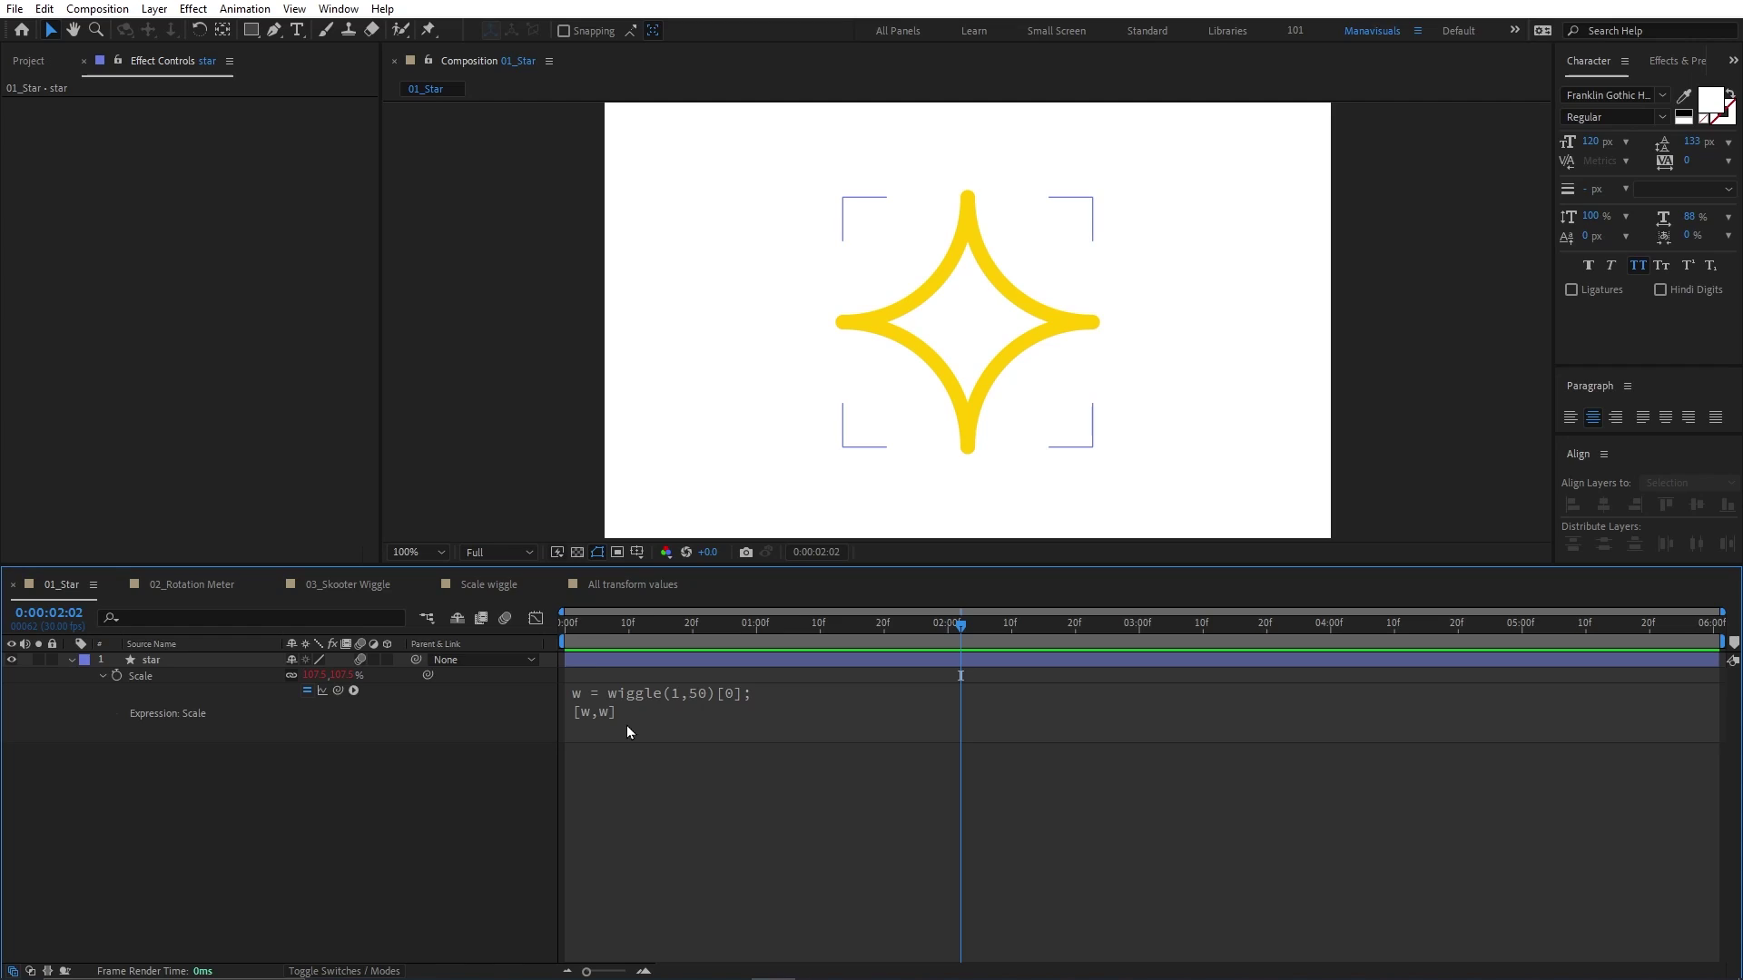
left_click(173, 660)
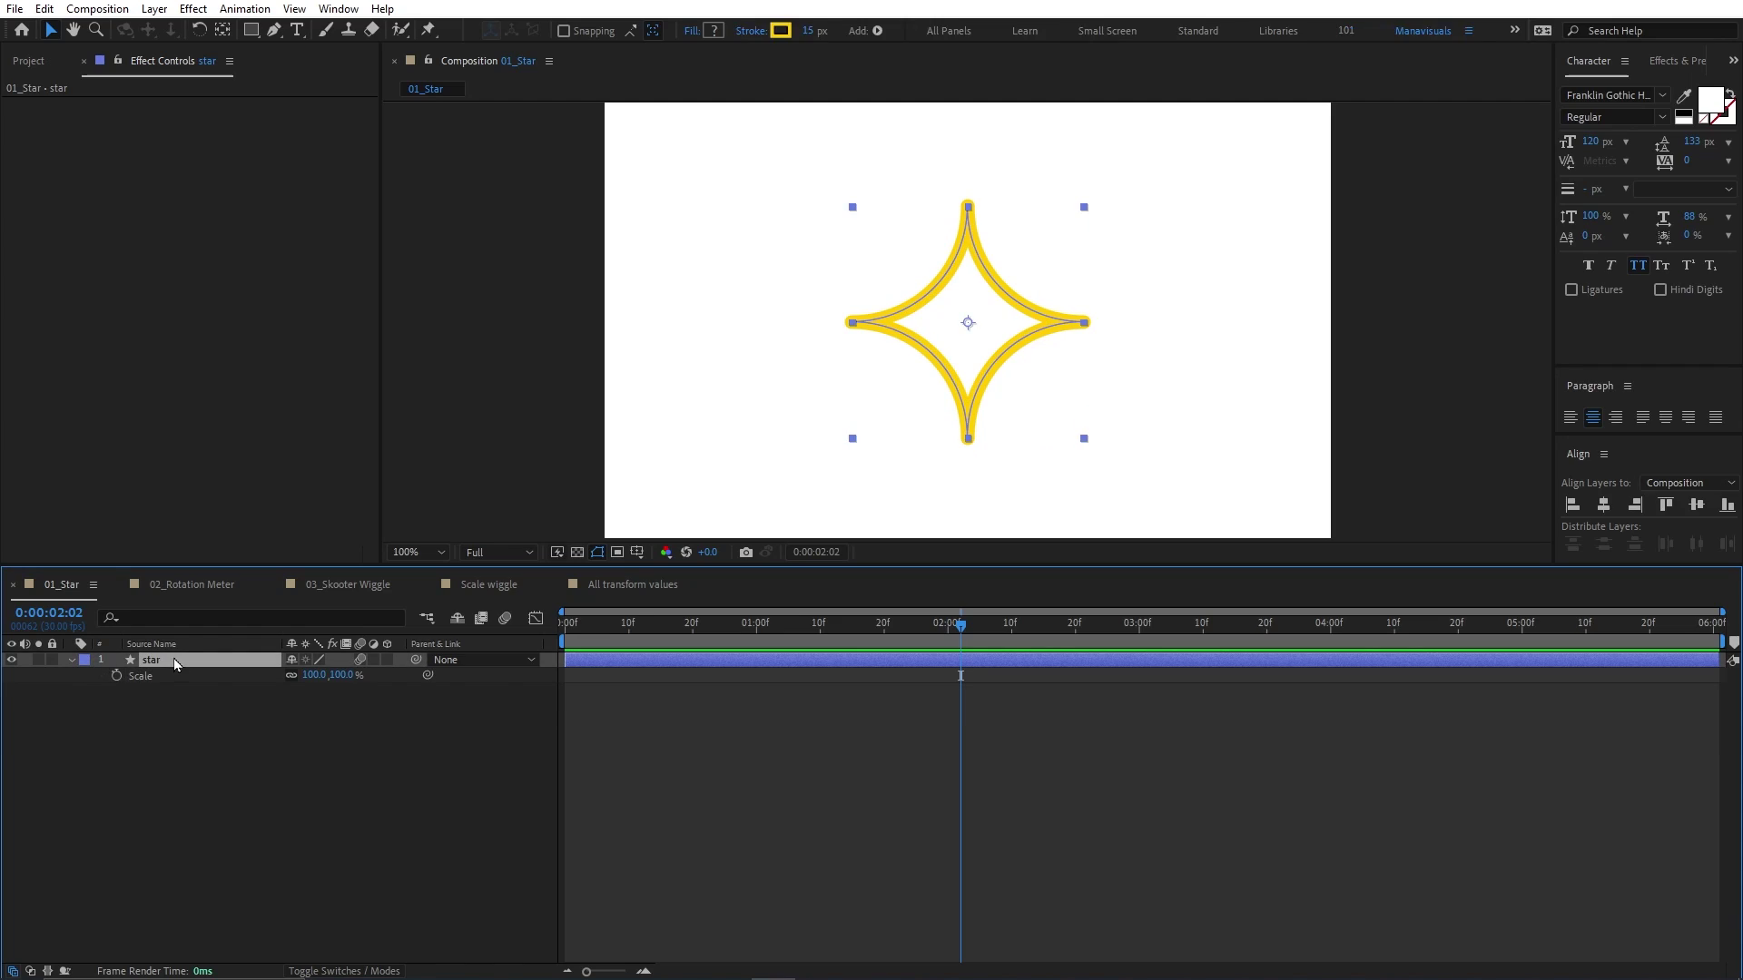
Step: Add two Slider Control effects to the star, named Frequency and Amplitude
left_click(192, 9)
mouse_move(381, 331)
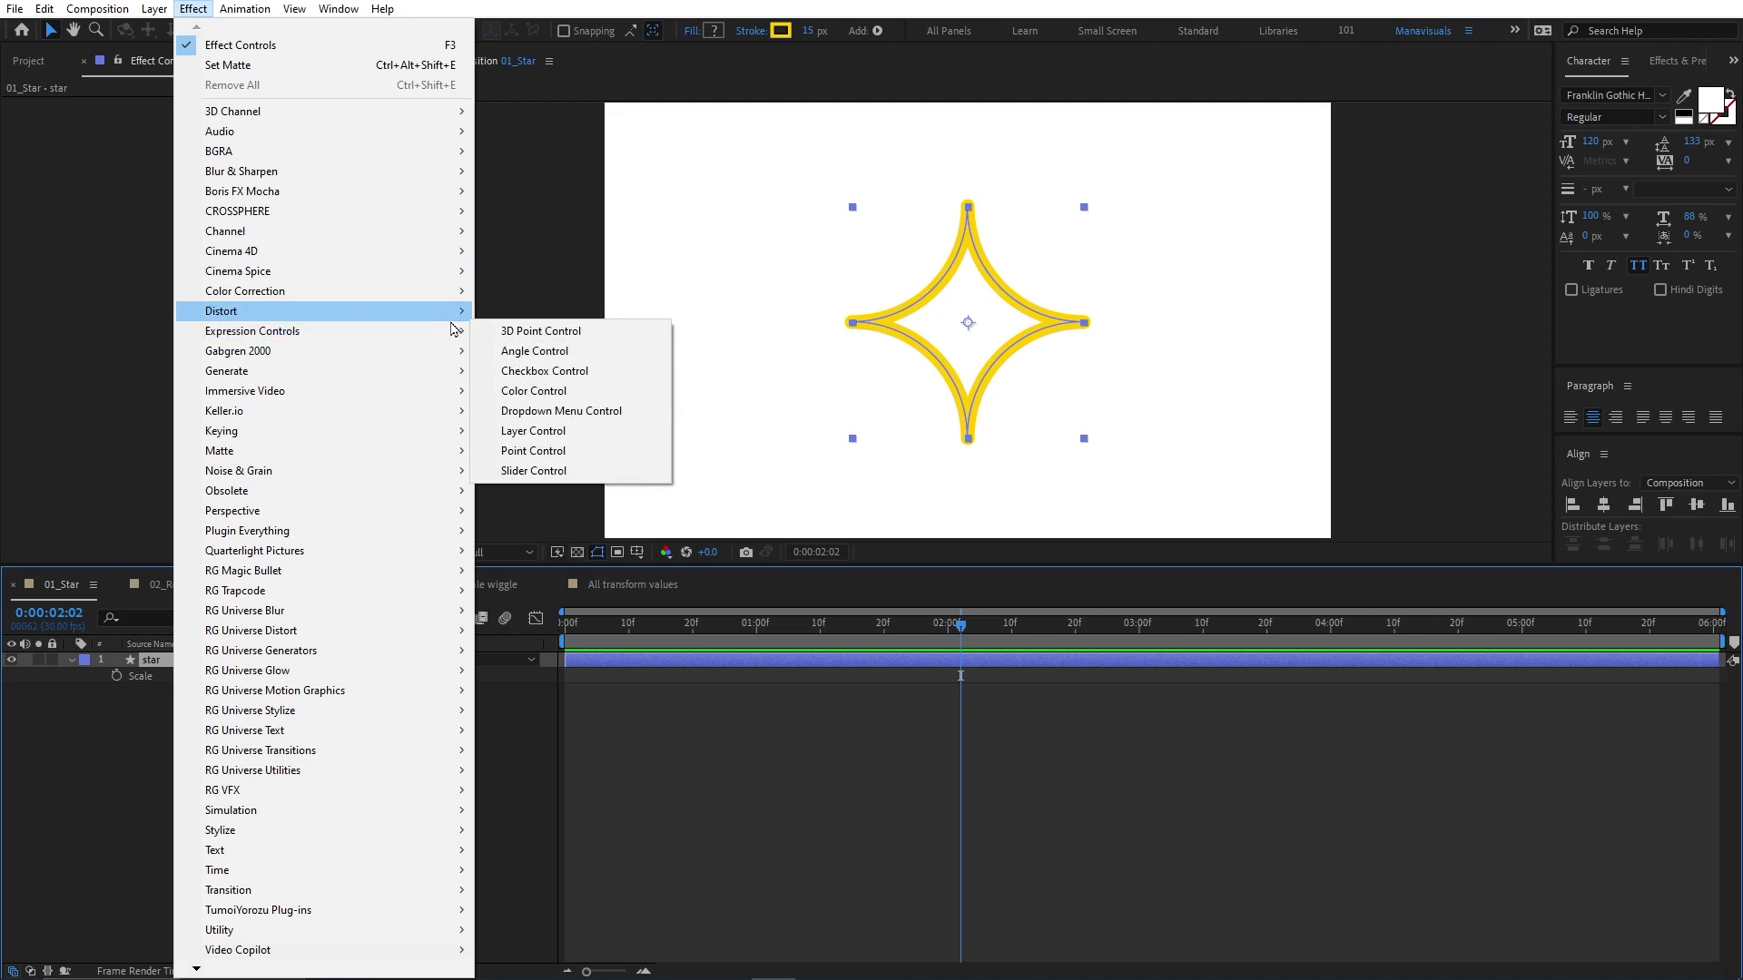
left_click(581, 470)
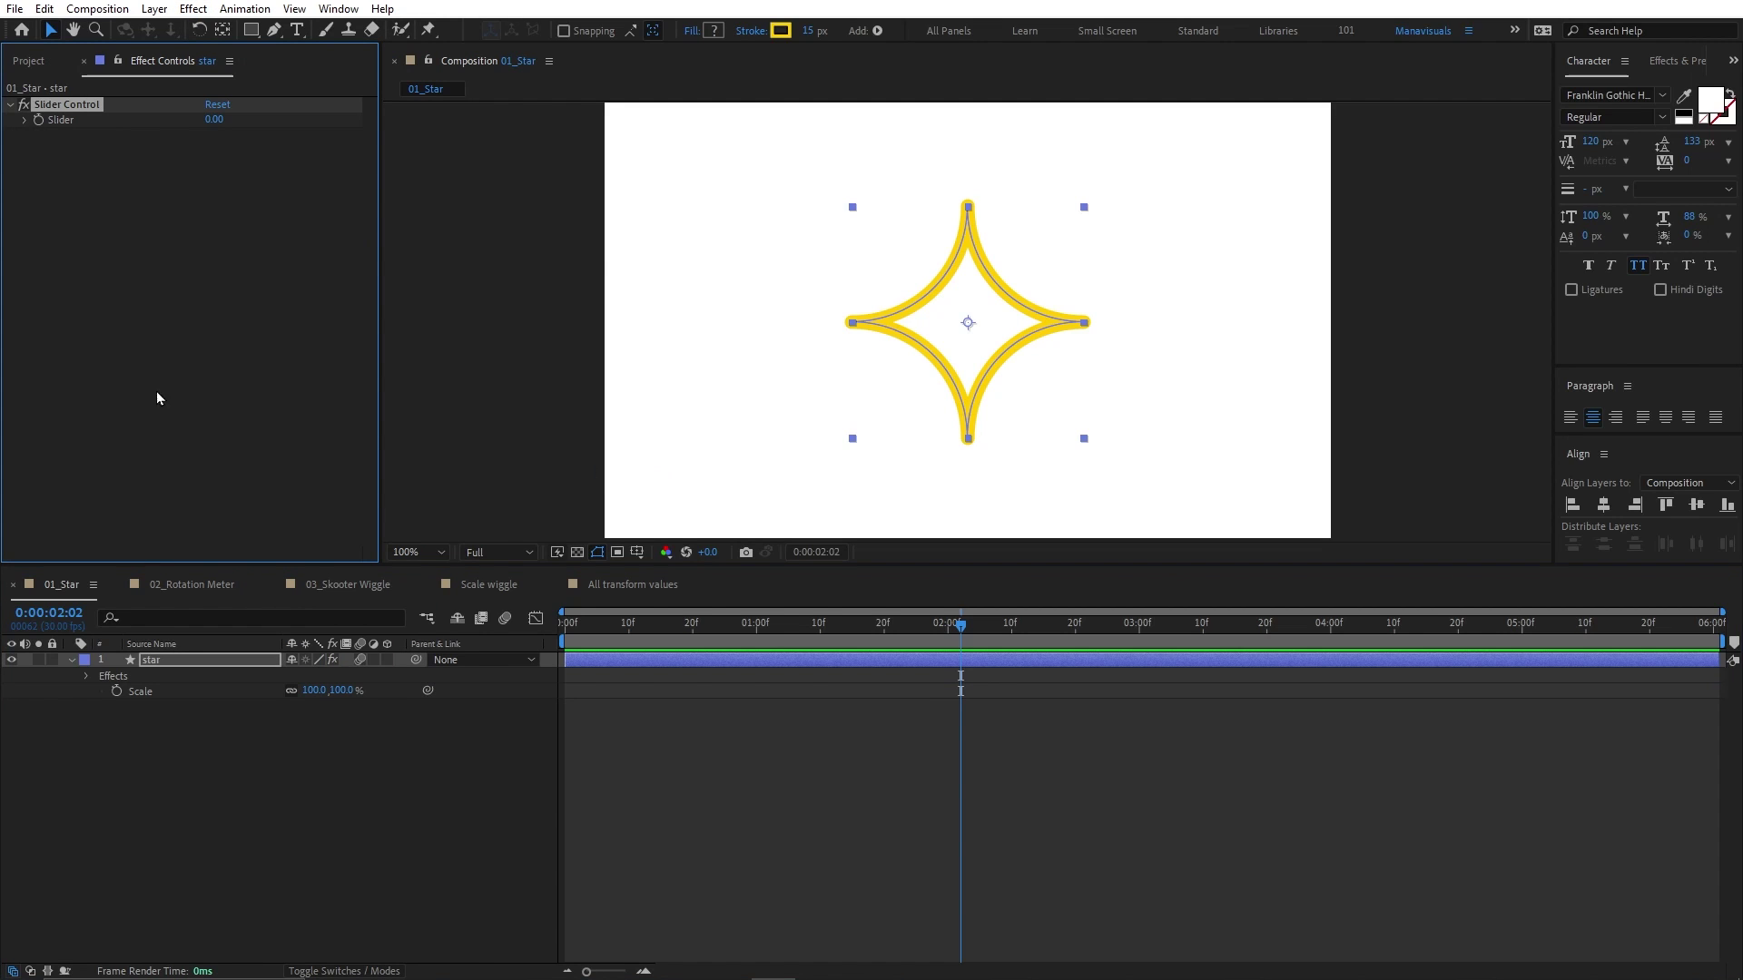
left_click(79, 105)
key("ctrl+d")
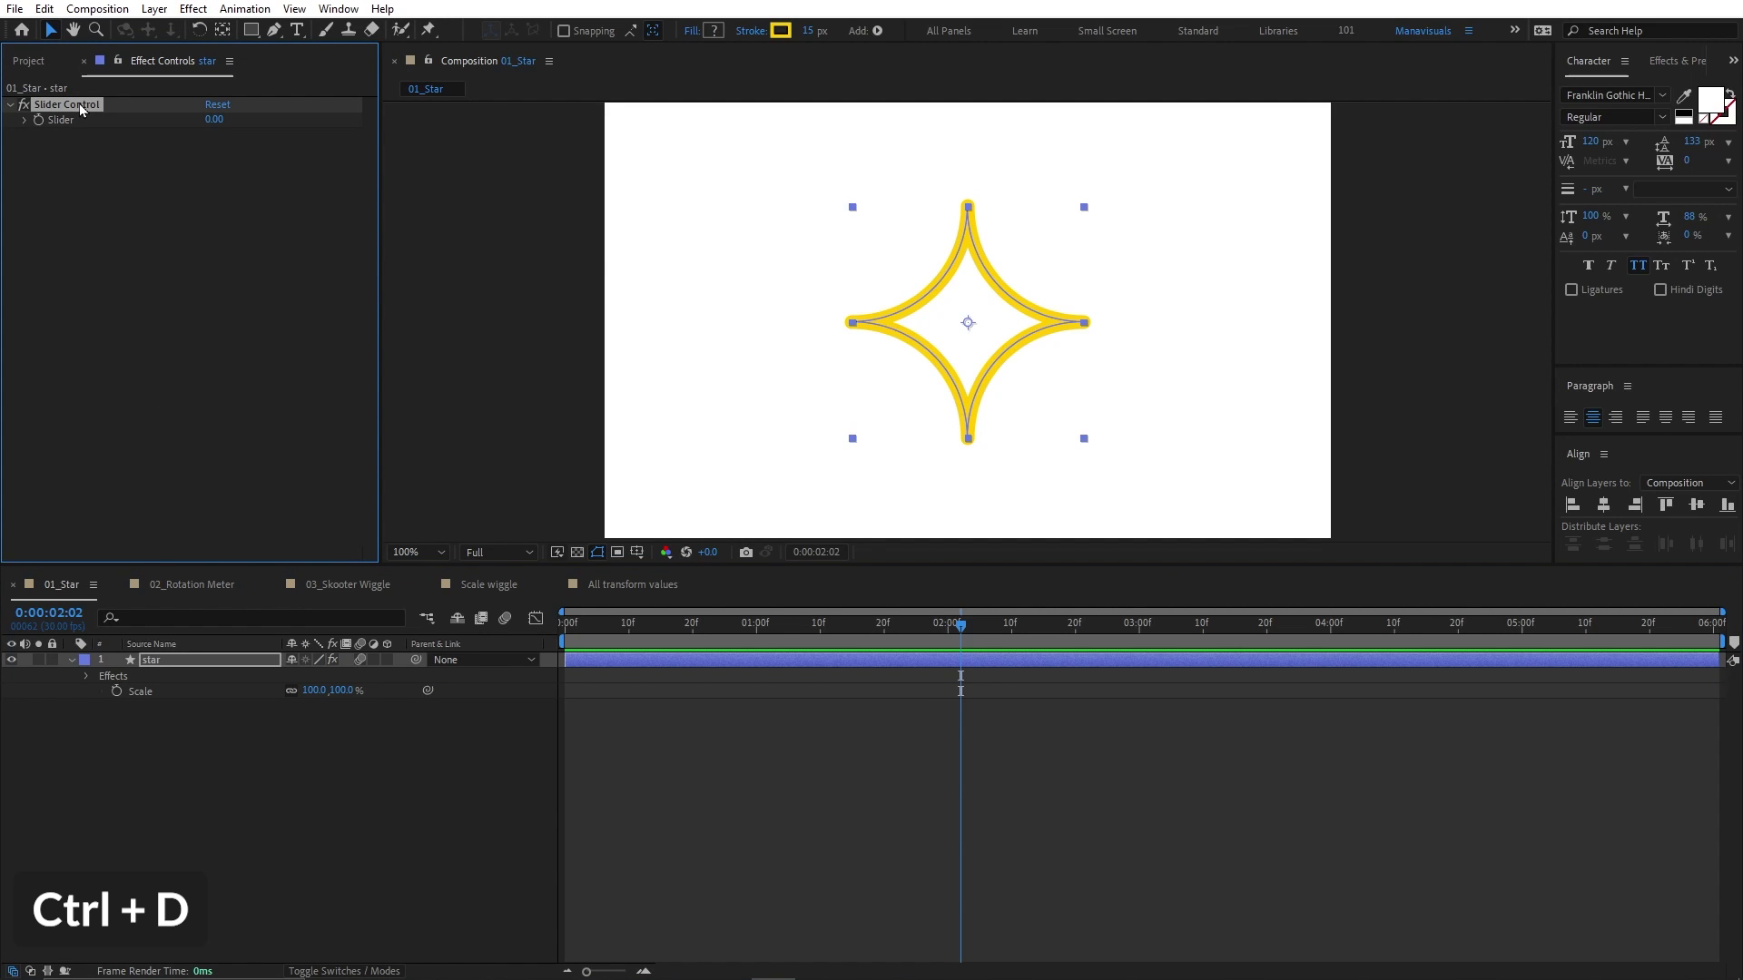
key("Return")
type("F")
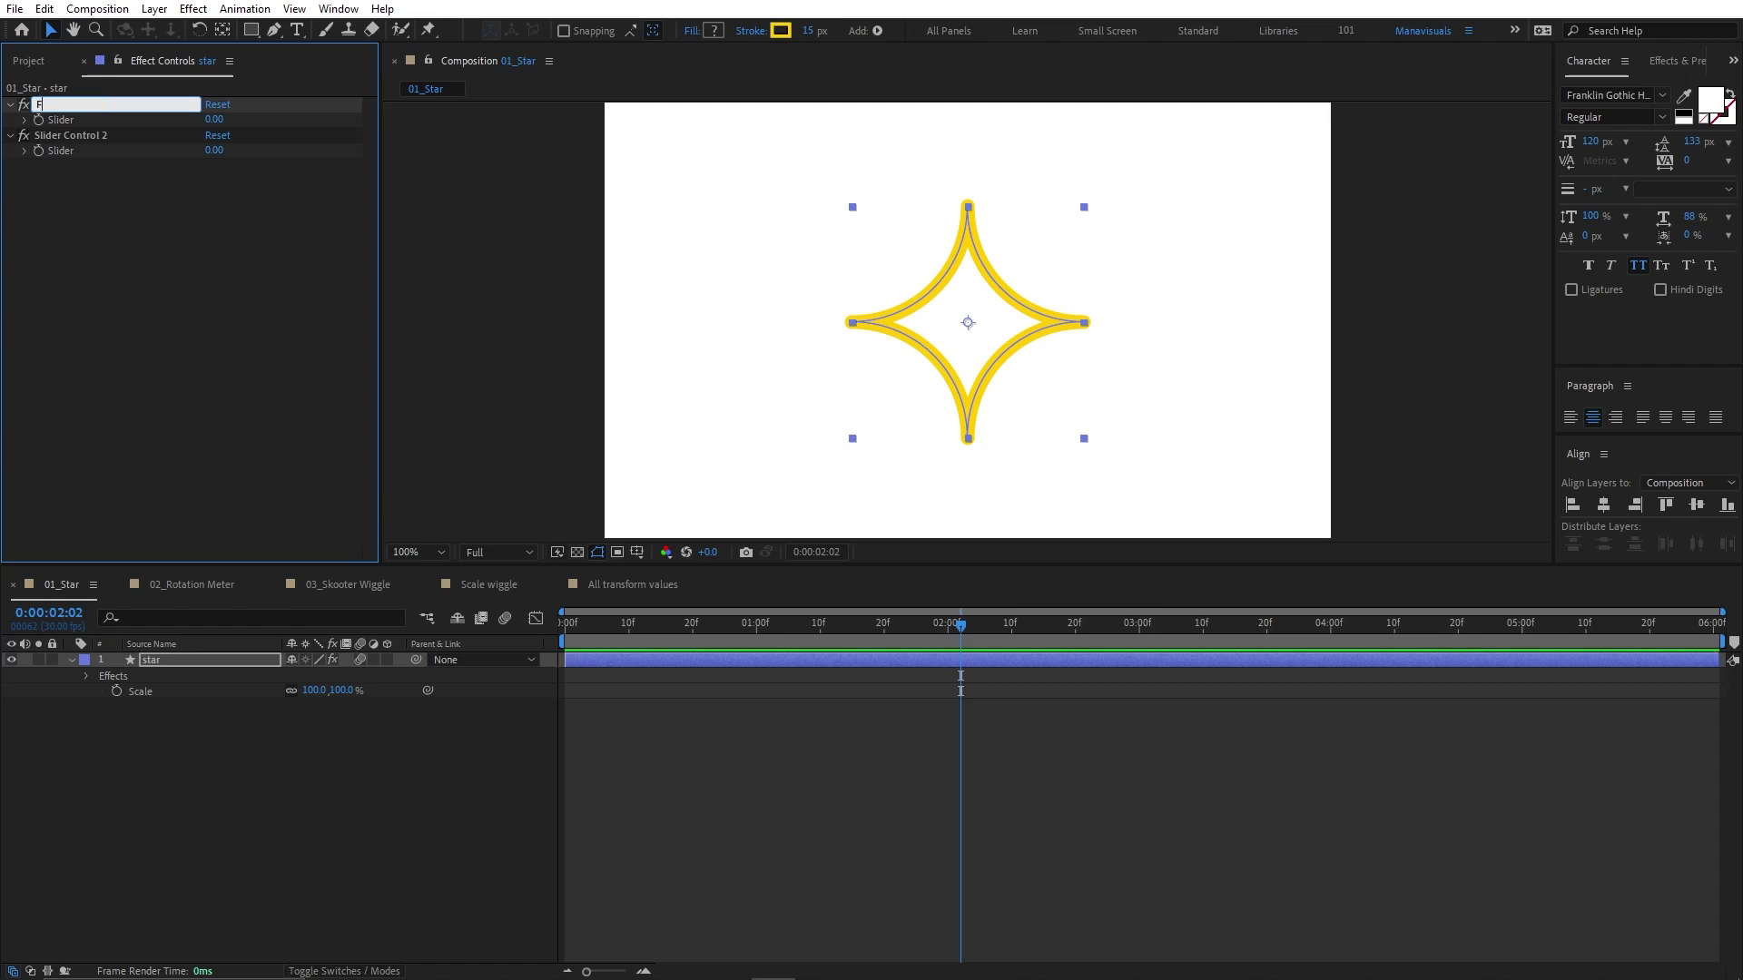
type("requency")
key("Return")
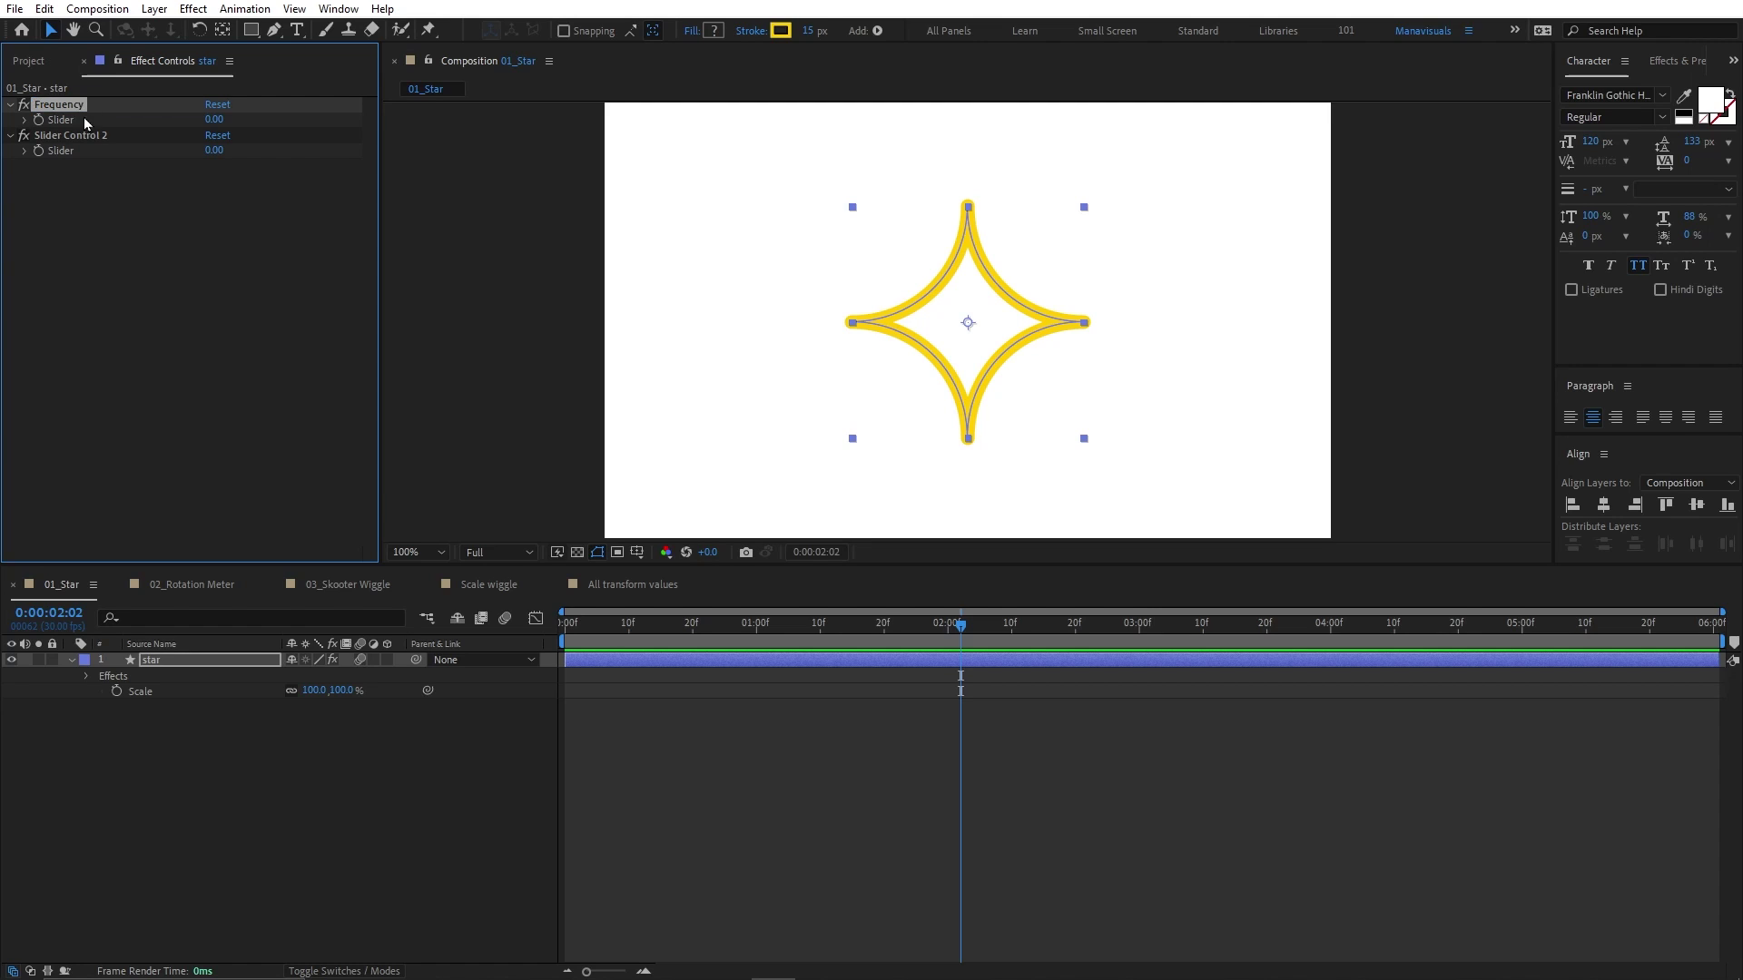
left_click(82, 135)
key("Return")
type("Amplitude")
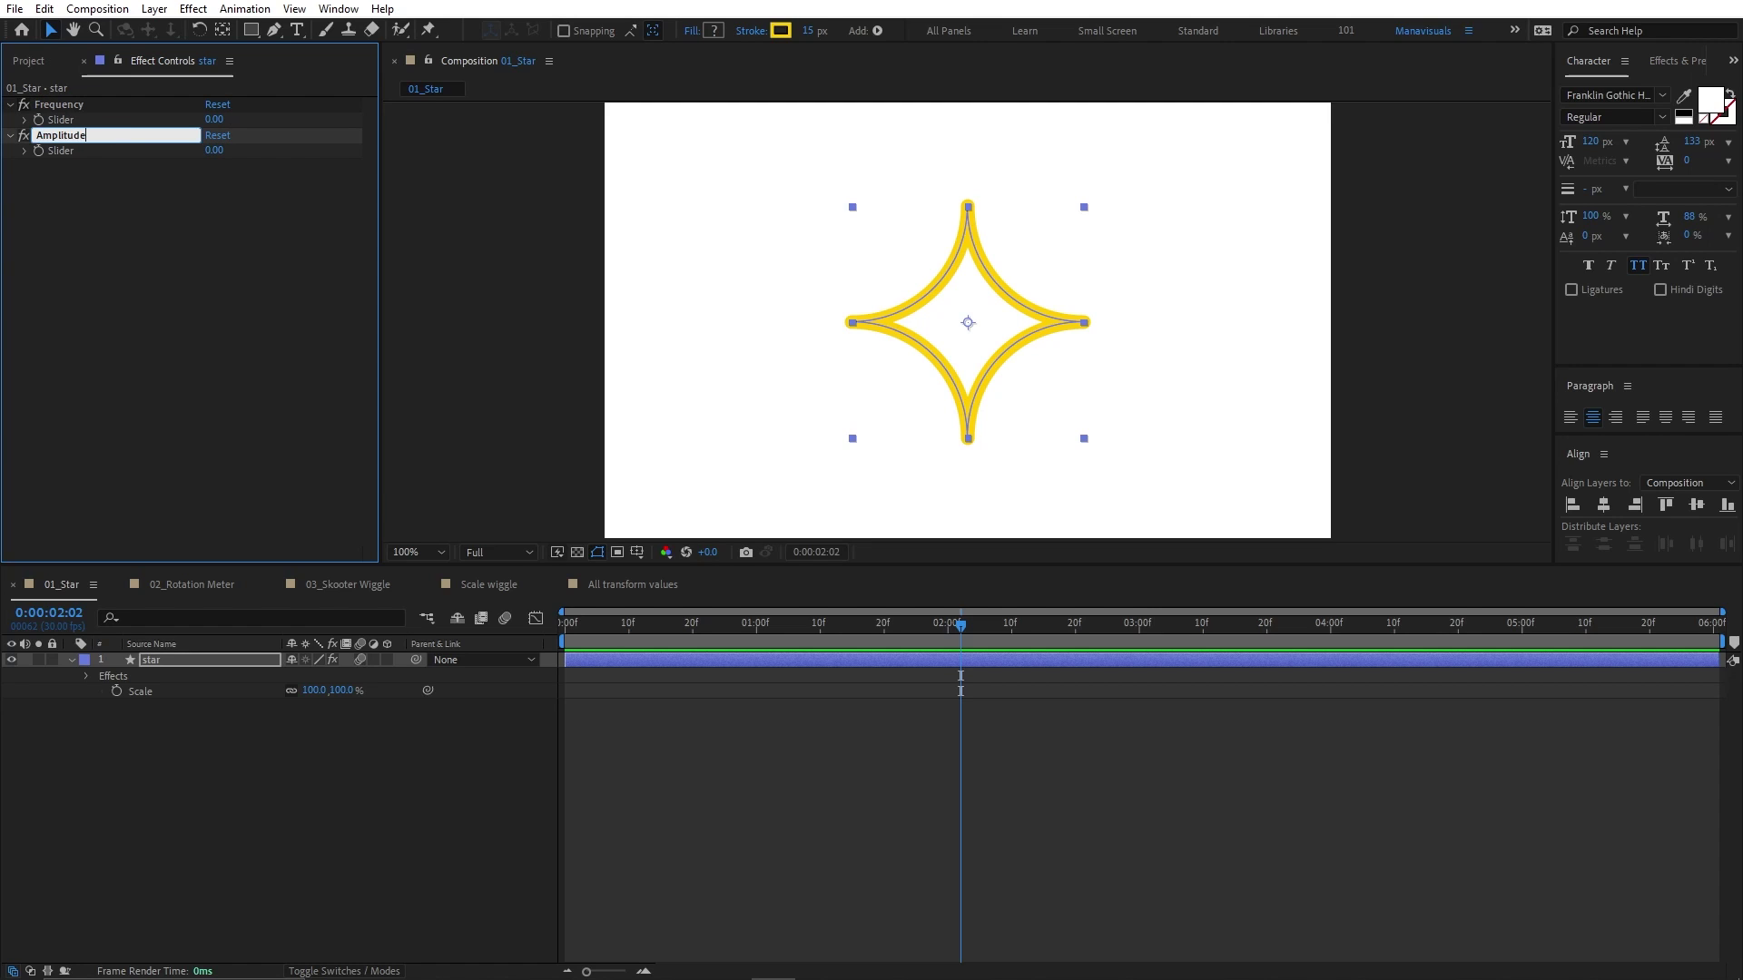
key("Return")
Step: Give the star's Position a wiggle expression pick-whipped to the Frequency and Amplitude sliders
left_click(164, 662)
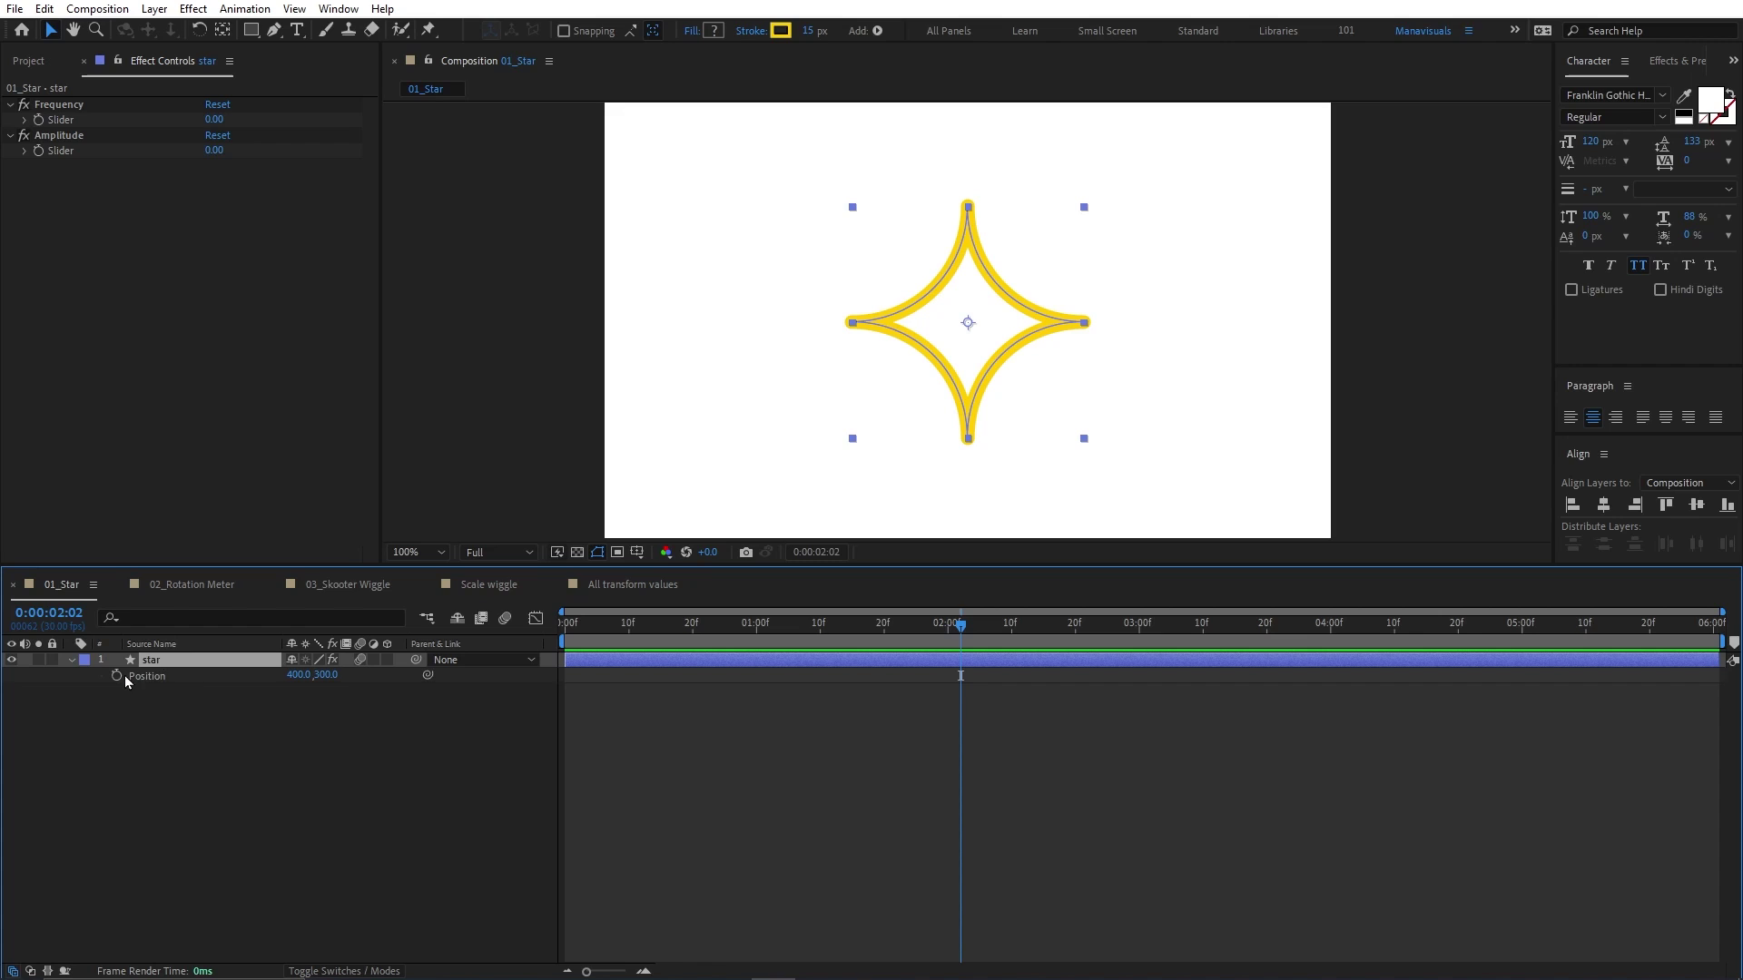
left_click(116, 676, "alt")
type("wiggle(")
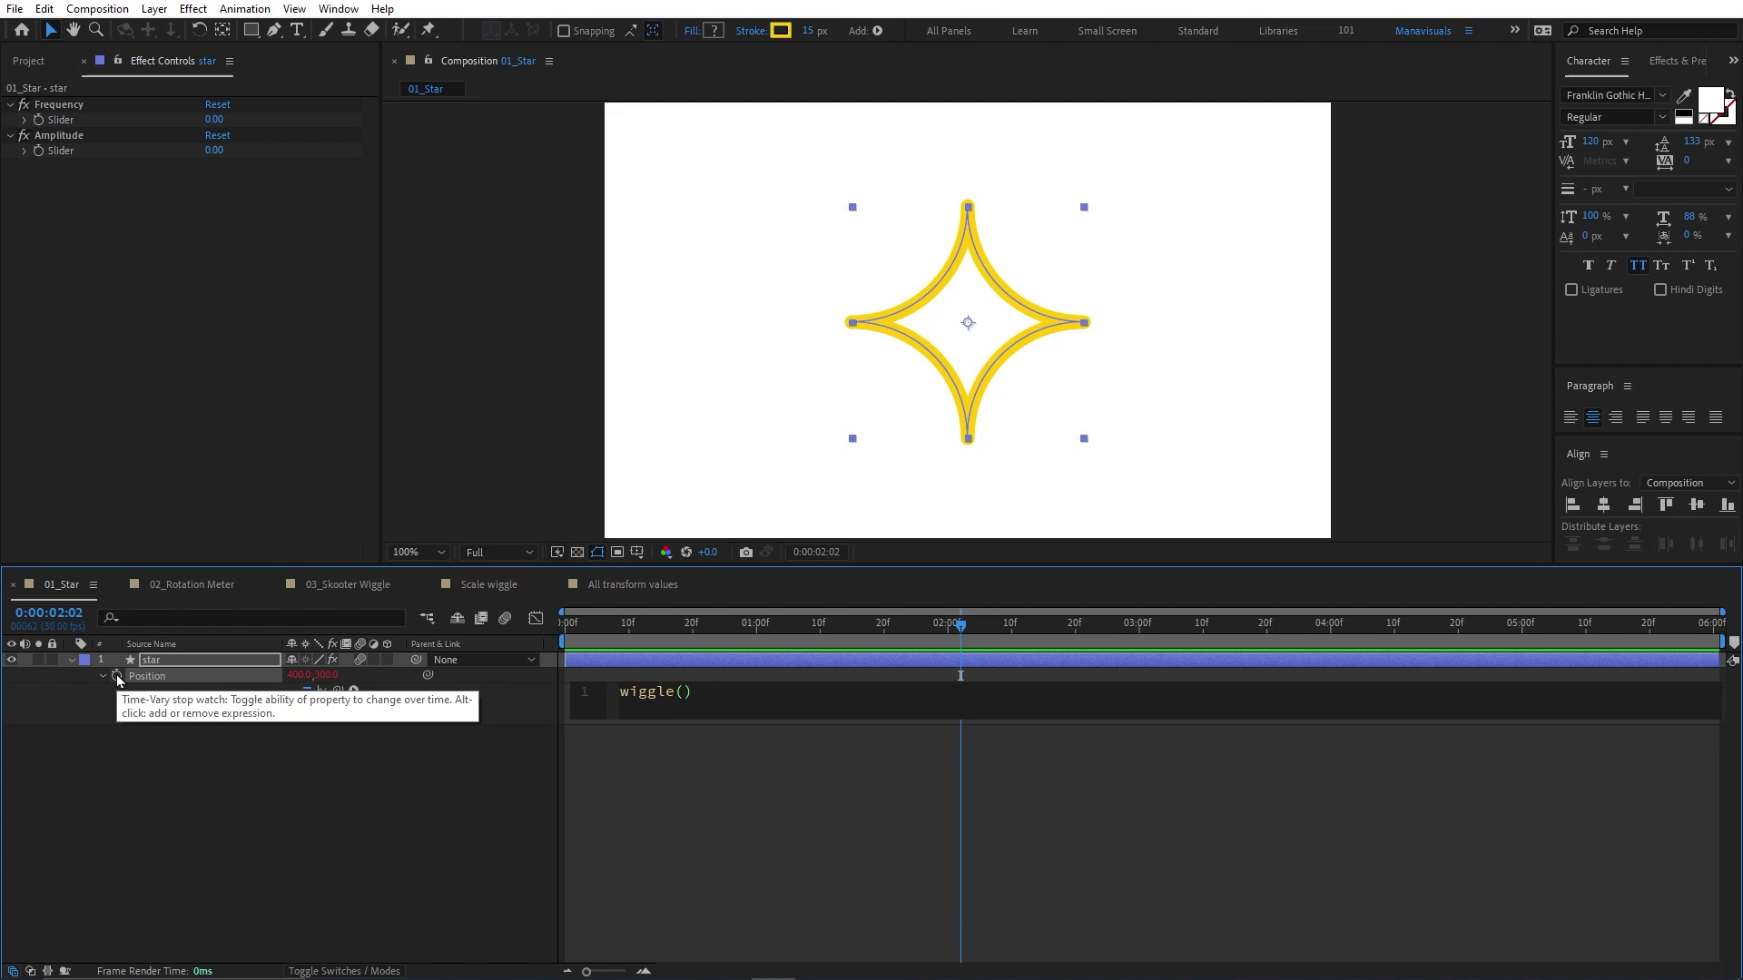
type(",")
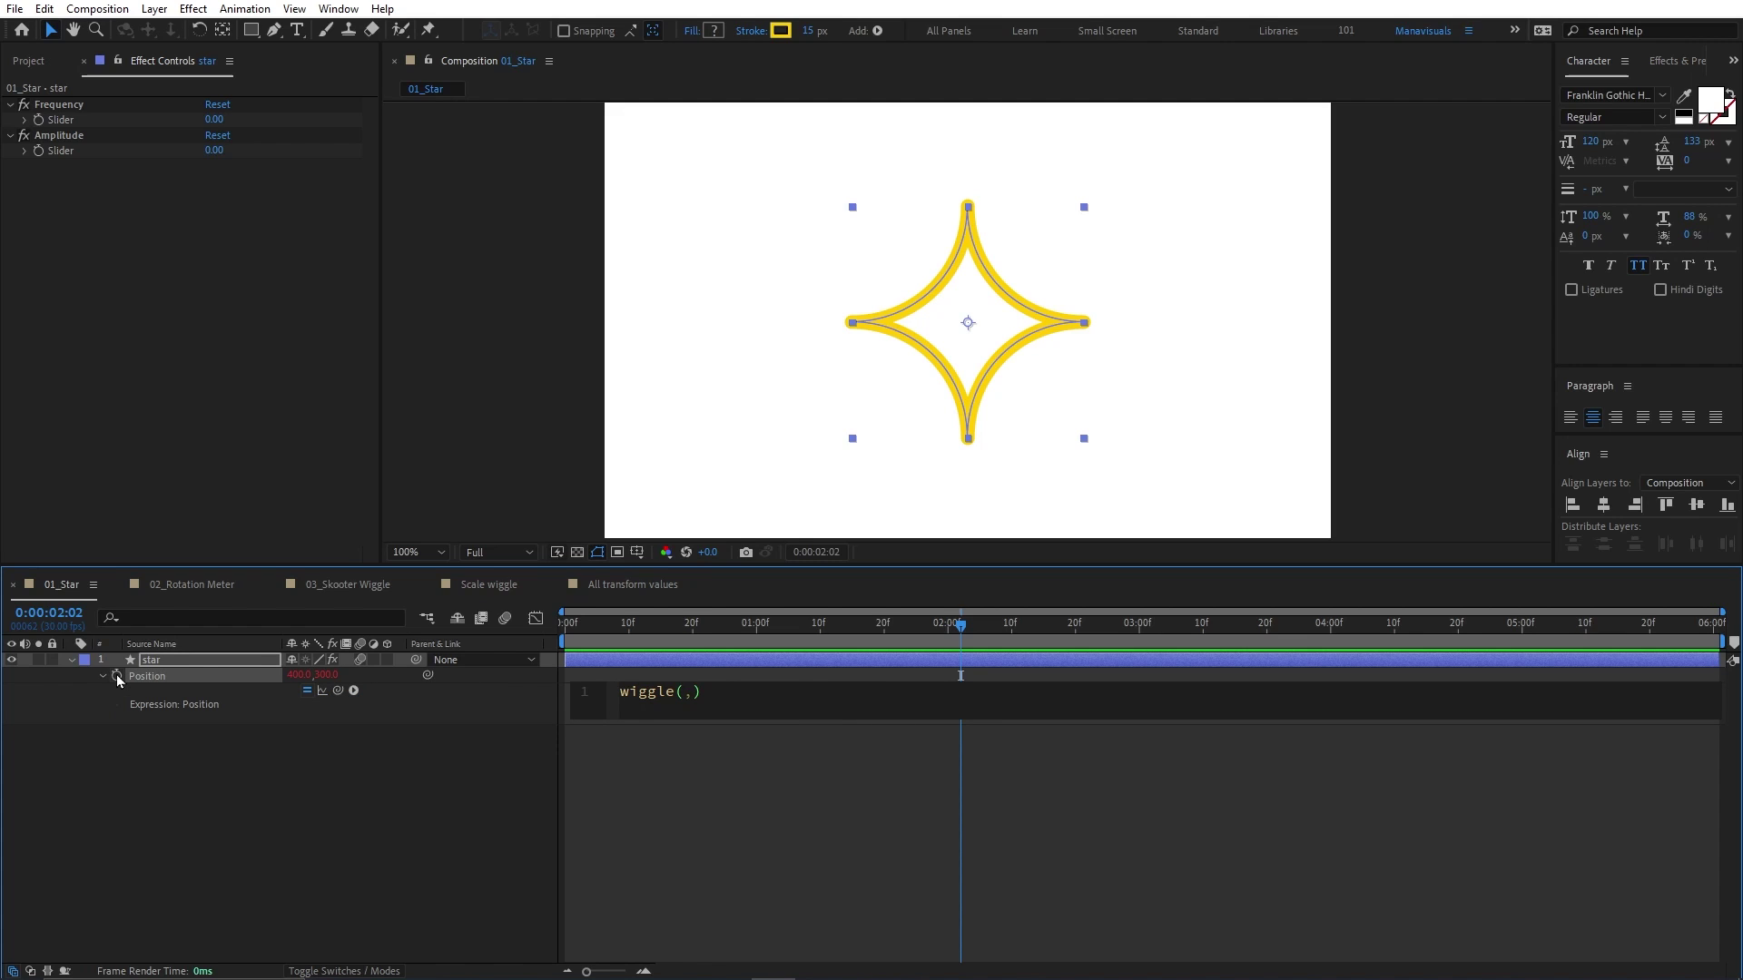
left_click_drag(323, 630, 78, 122)
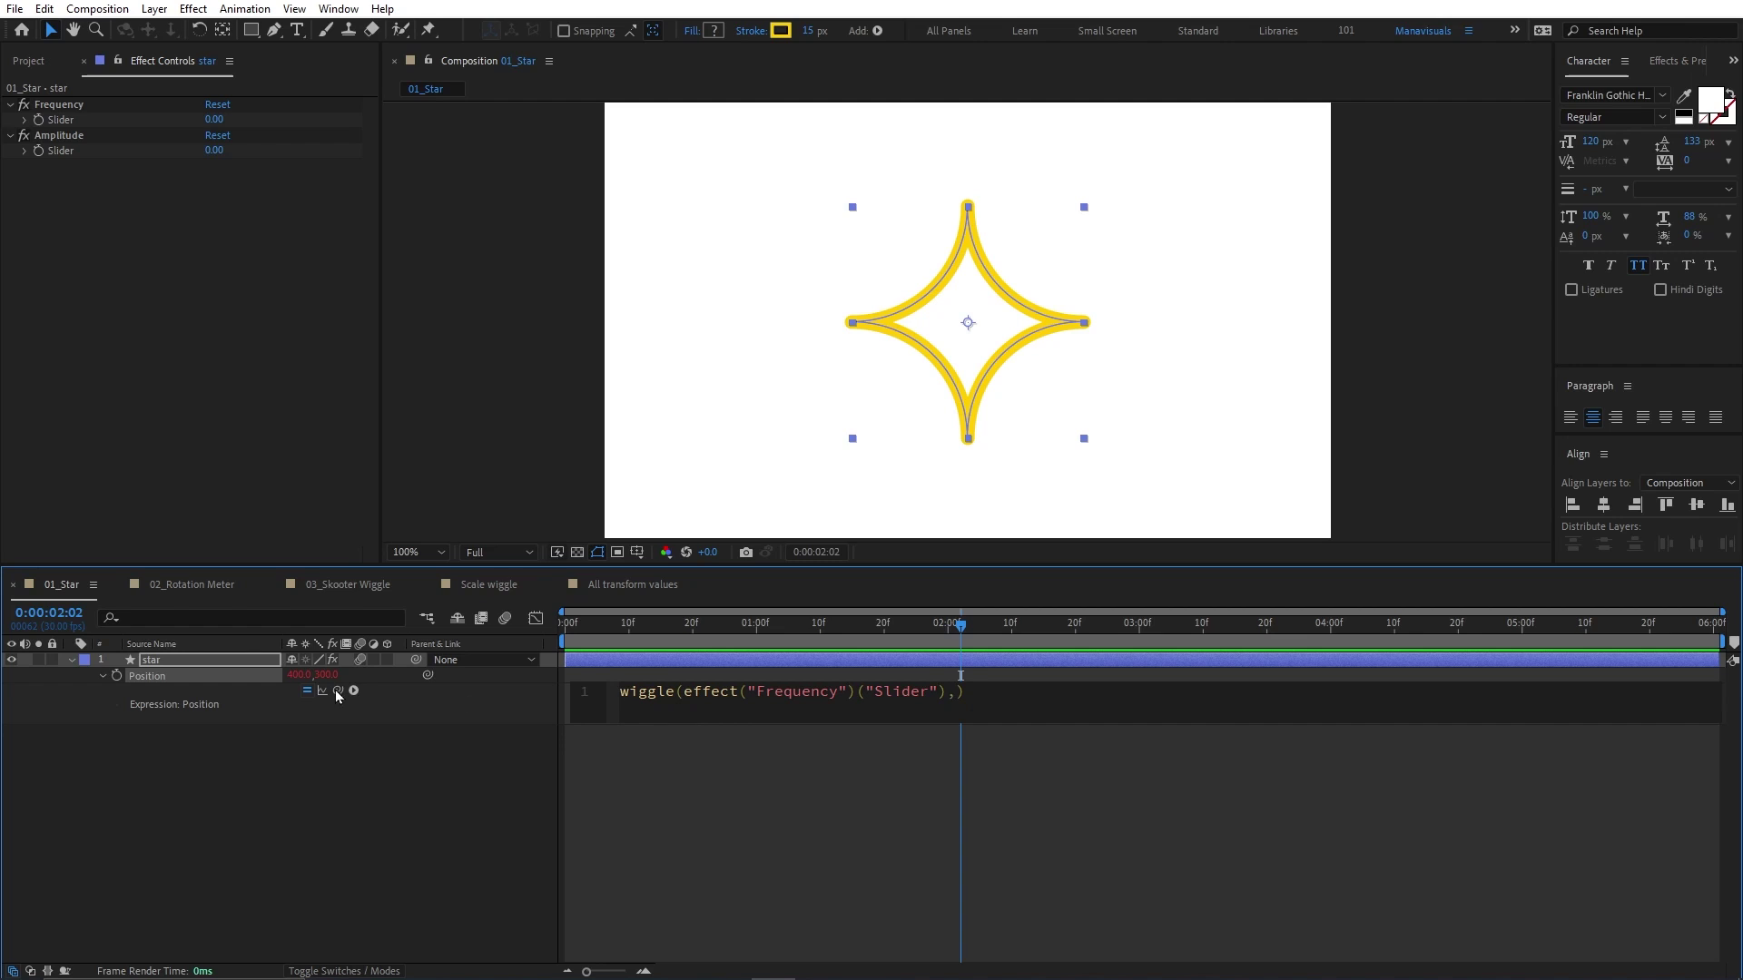
left_click_drag(338, 690, 61, 151)
left_click(566, 625)
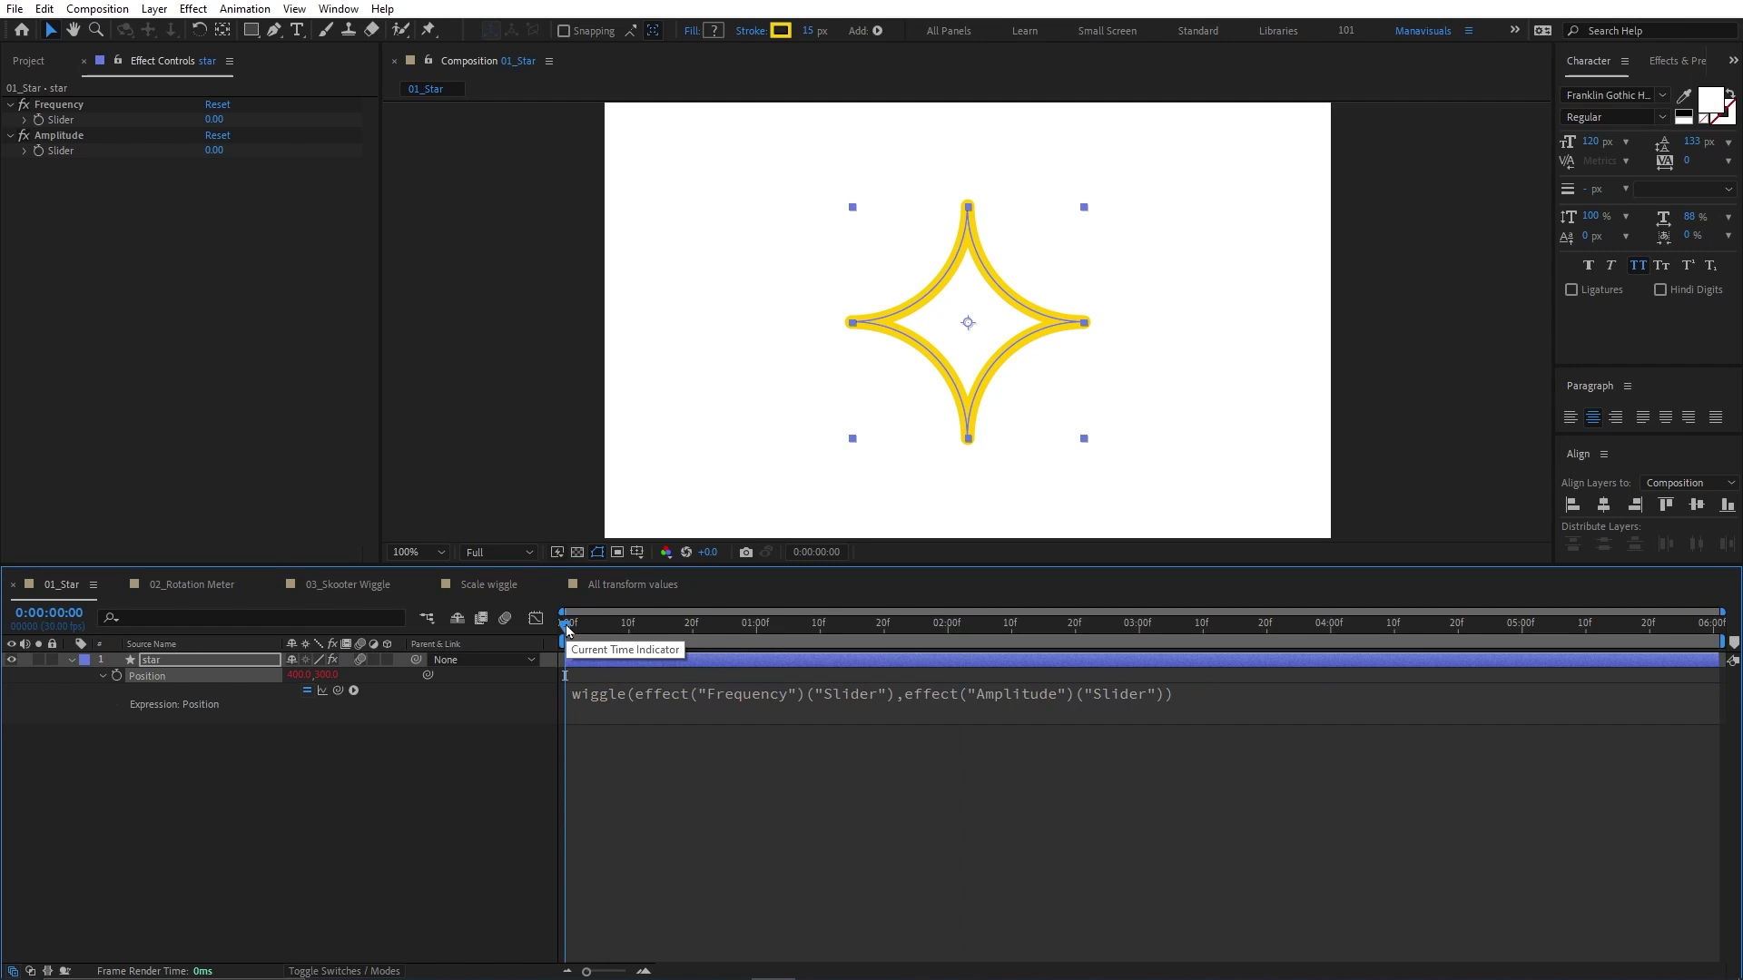
Step: Set Frequency to 2 with Amplitude 100 and preview the wiggle
left_click(715, 804)
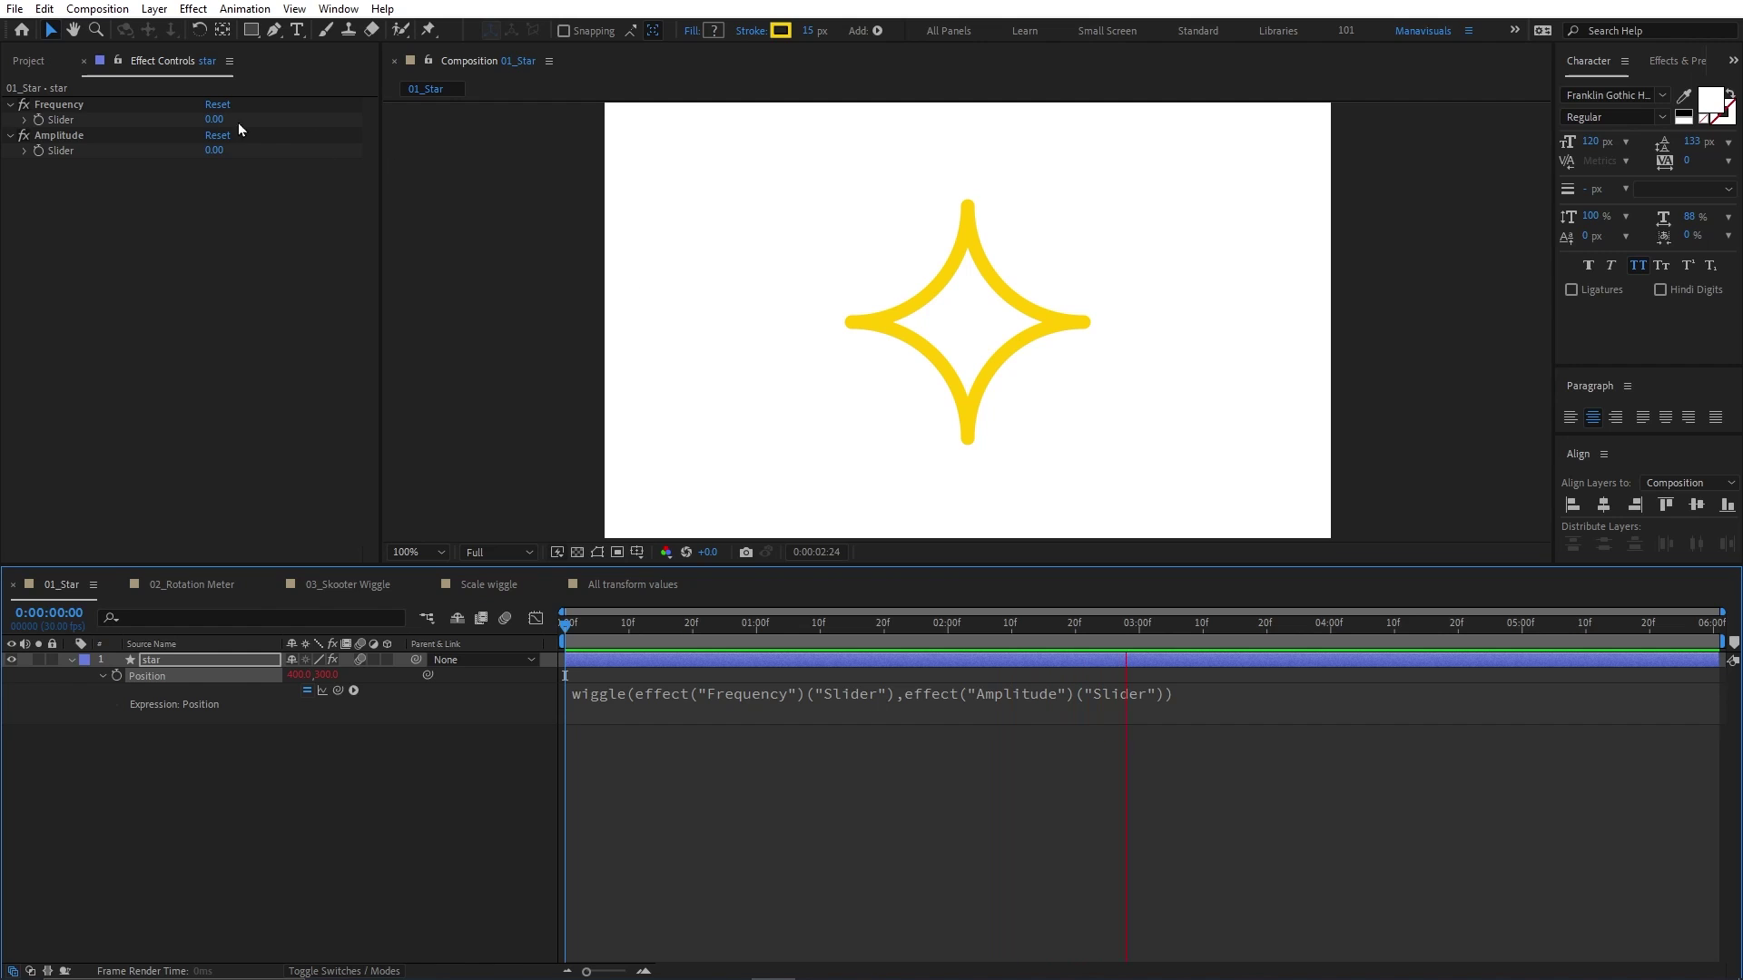
left_click(214, 119)
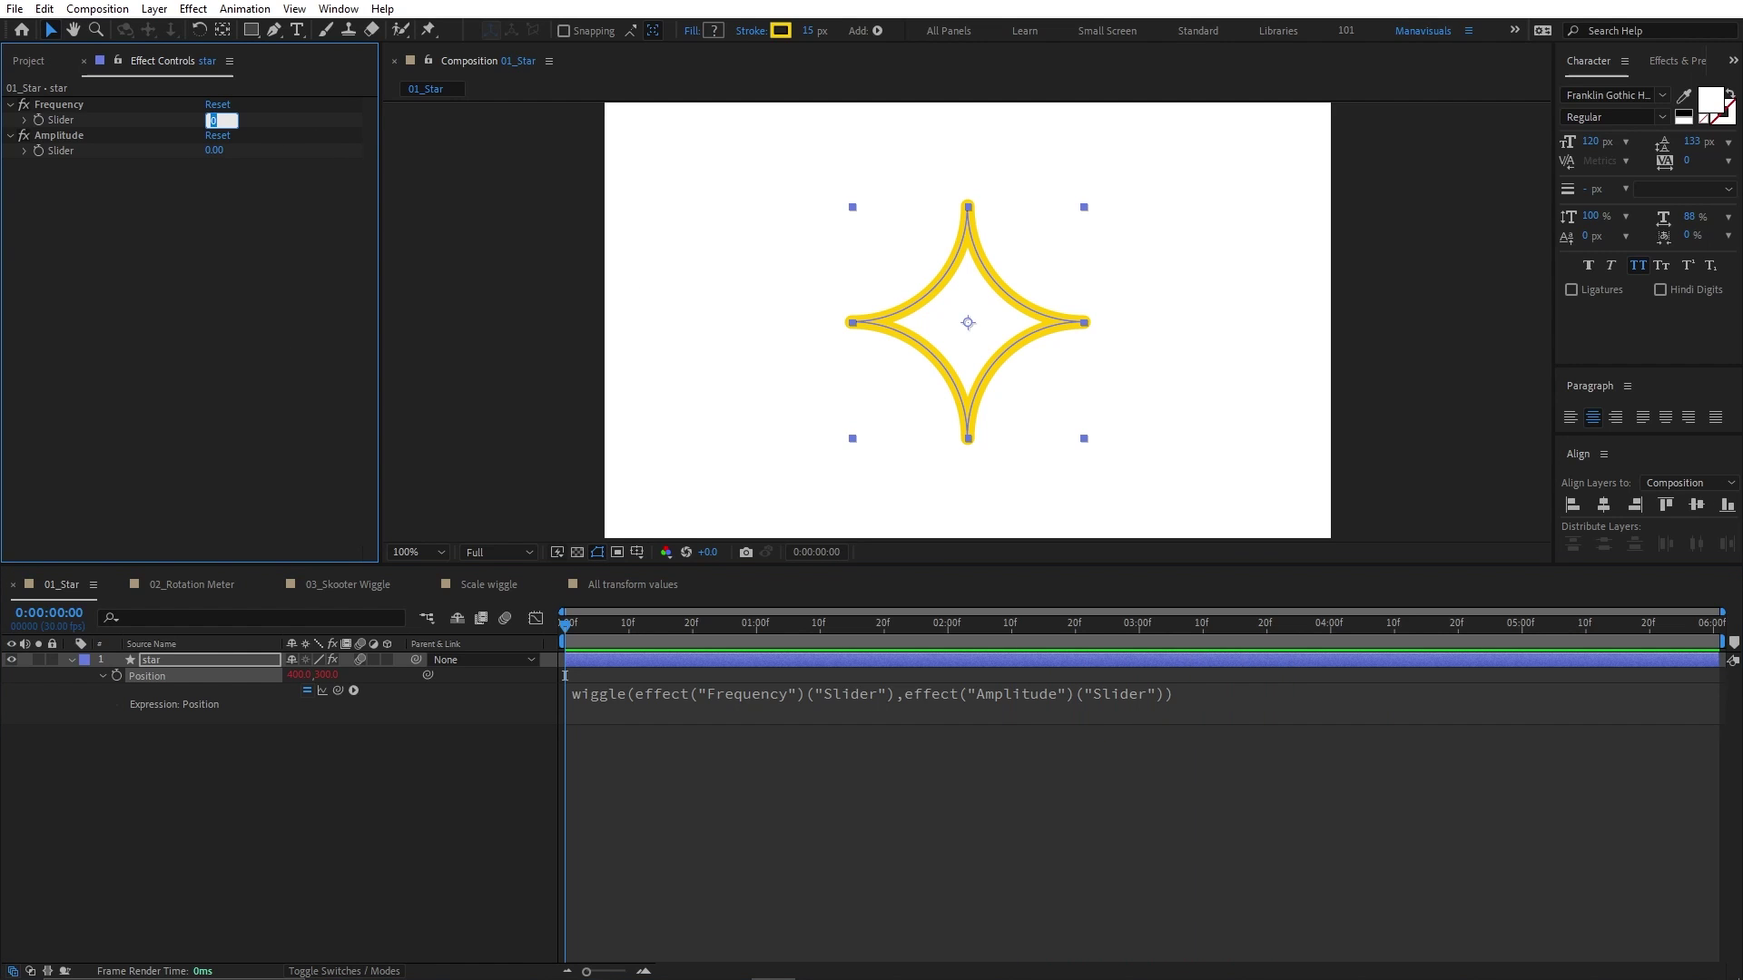
type("2")
key("Tab")
key("Tab")
type("100")
key("Return")
left_click(837, 777)
key("space")
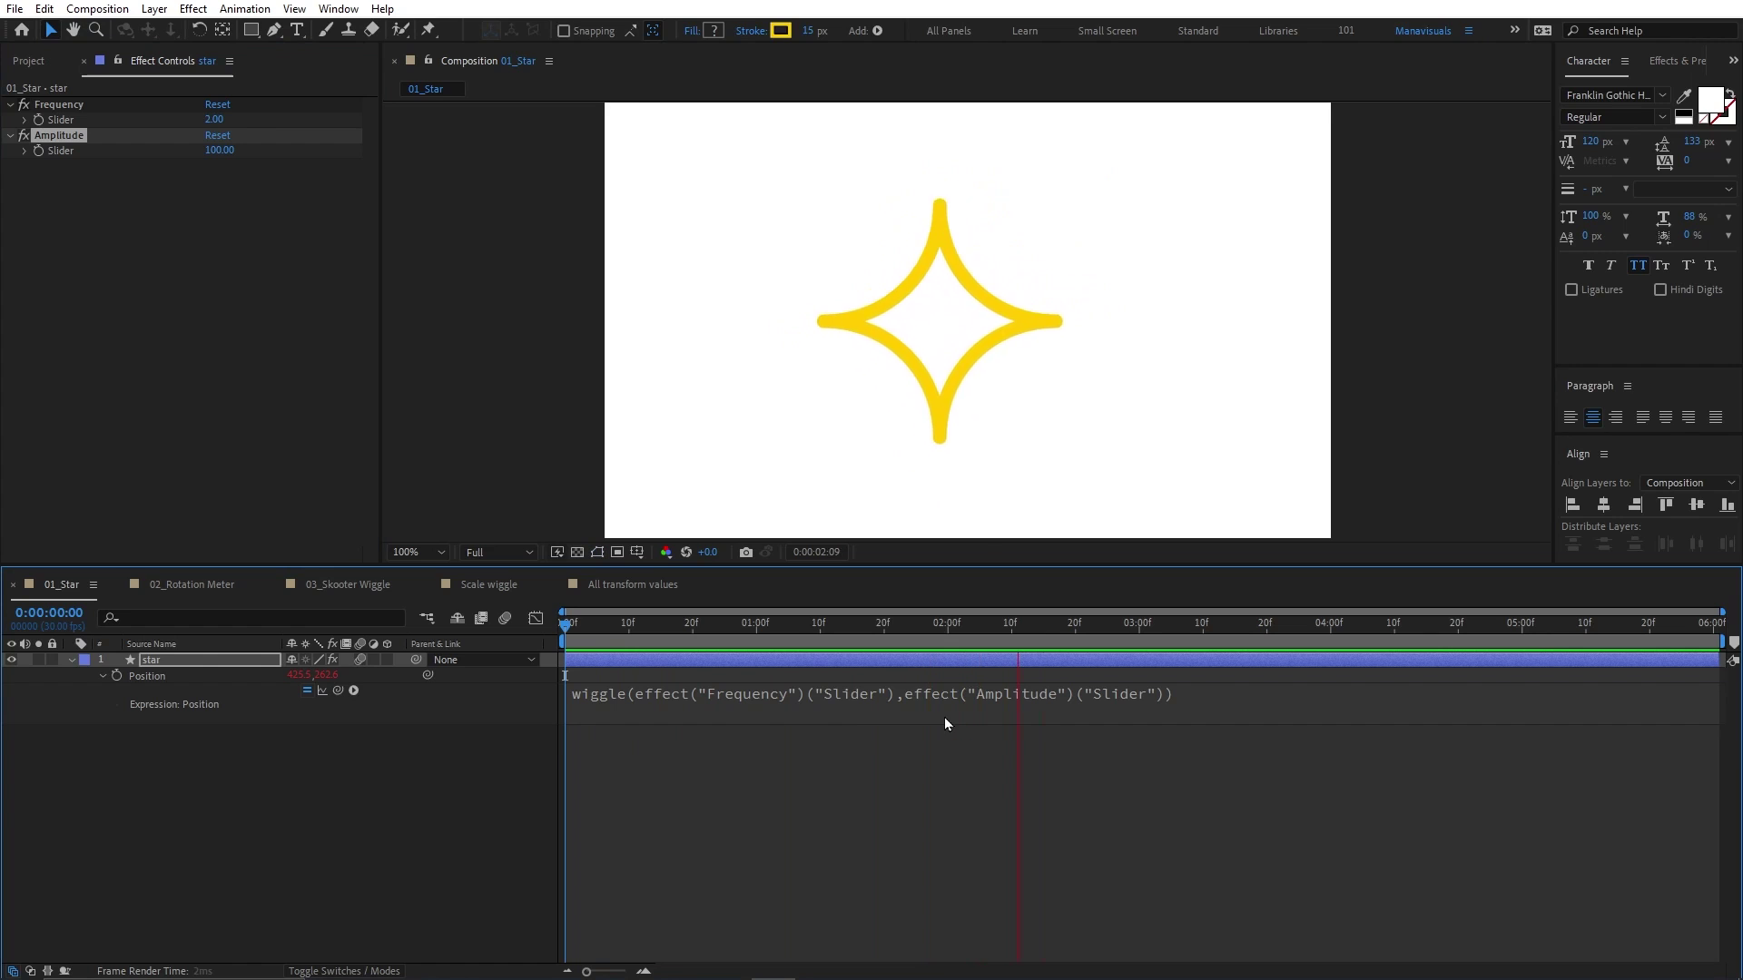
left_click(725, 626)
left_click_drag(725, 626, 546, 641)
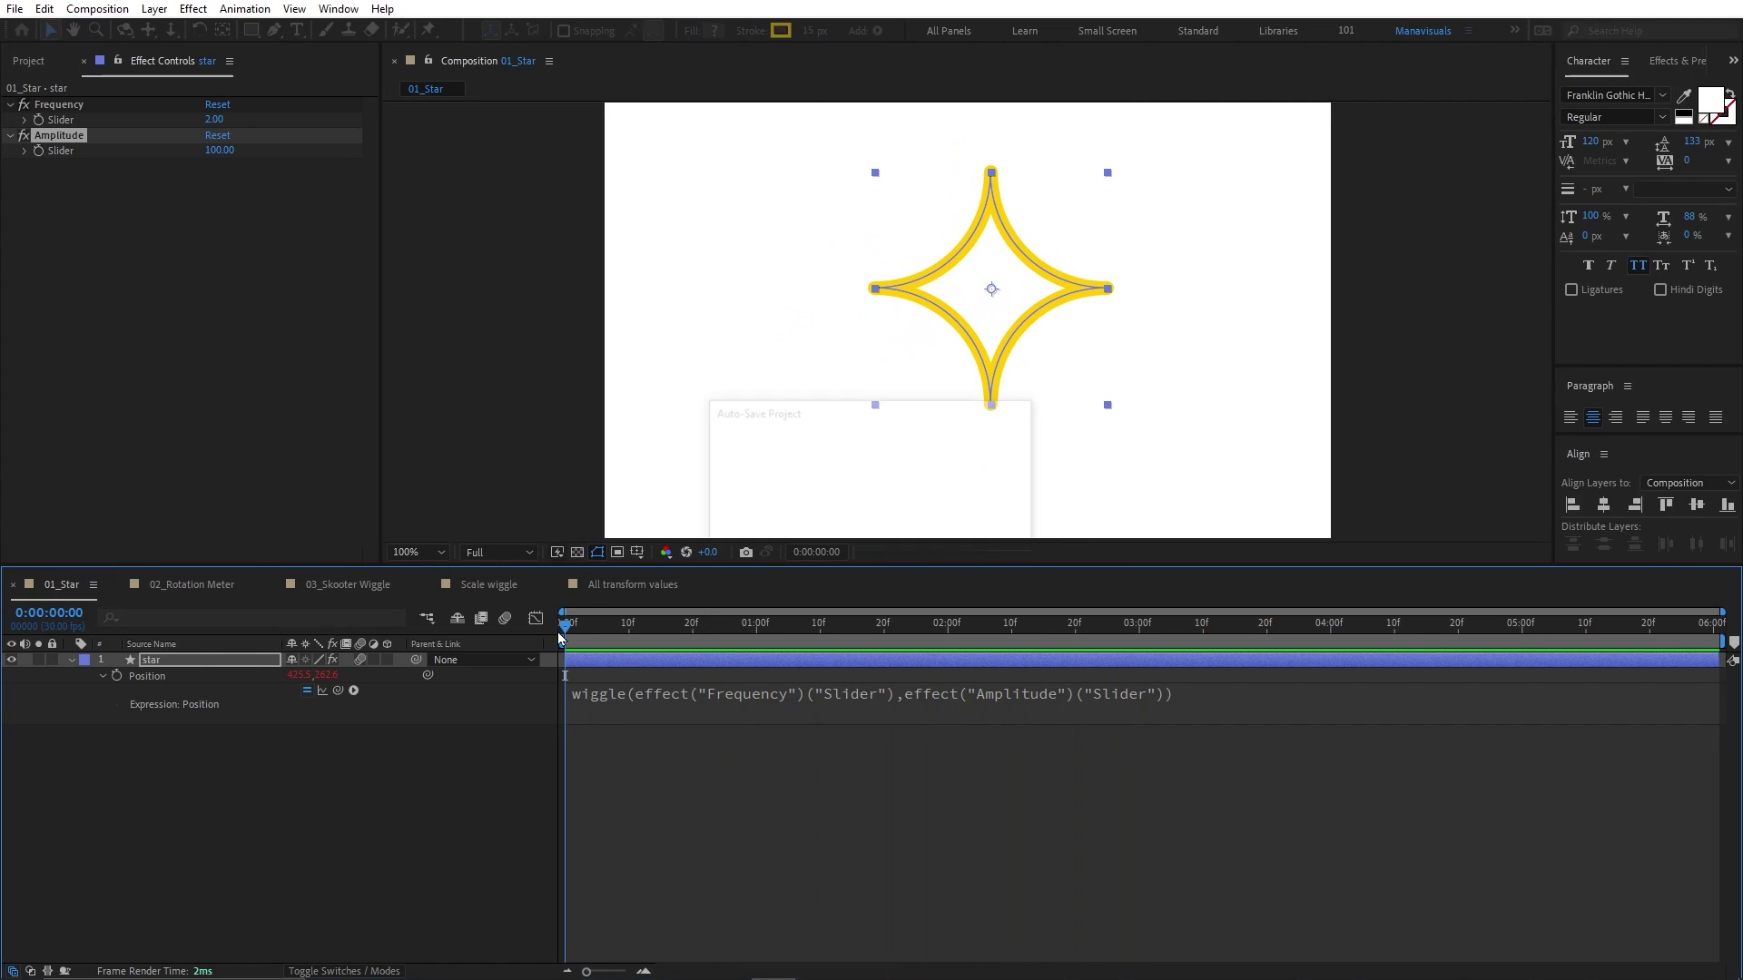
Step: Keyframe the Frequency and Amplitude sliders at 0 on the first frame
left_click(213, 118)
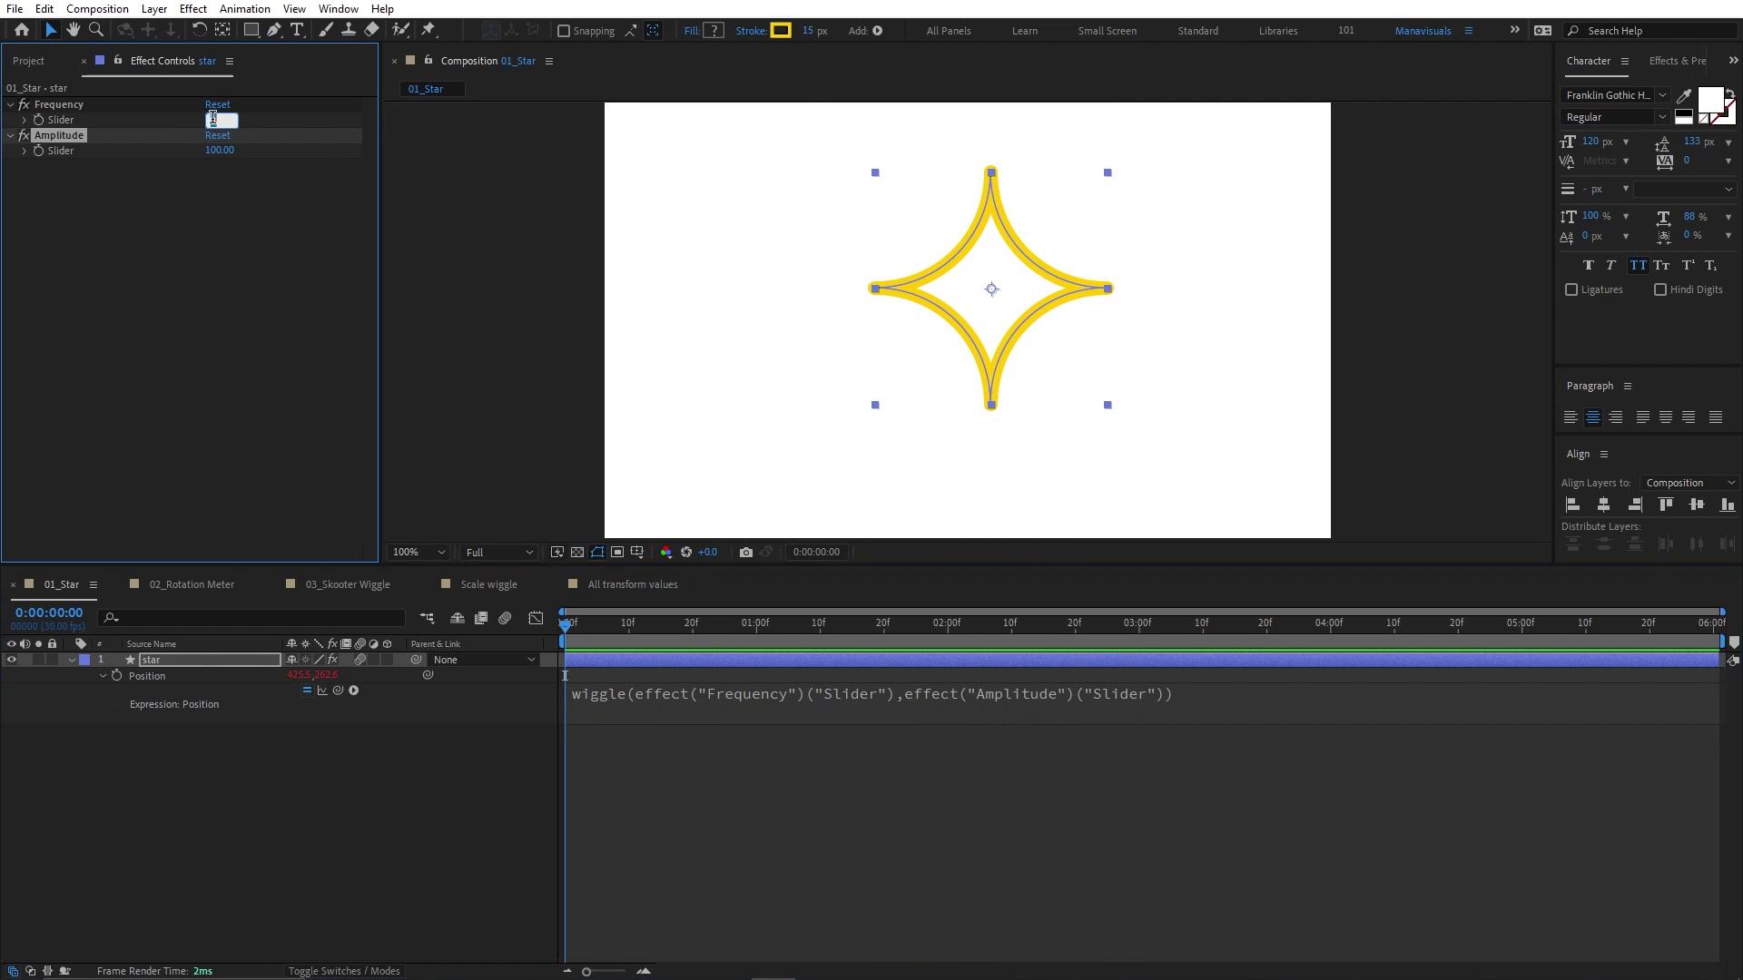
type("0")
key("Tab")
type("0")
key("Return")
key("u")
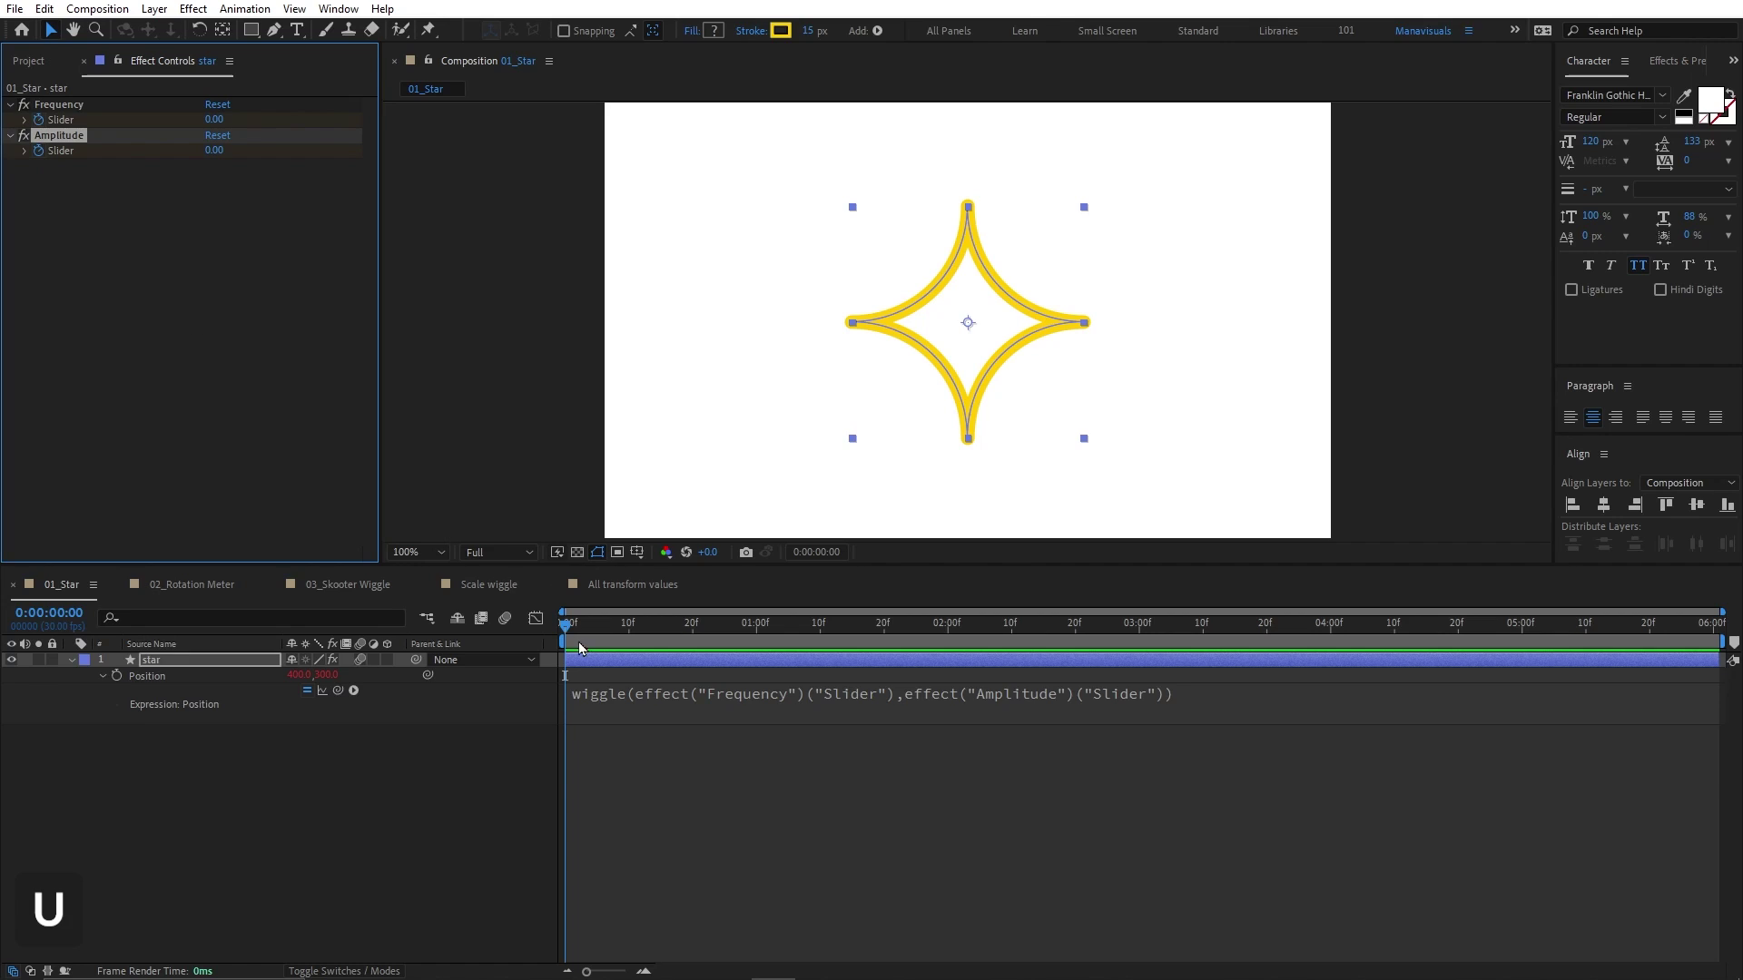
Step: At 5 seconds set Frequency 15 and Amplitude 80, then preview the ramping wiggle
left_click(1522, 626)
left_click(214, 119)
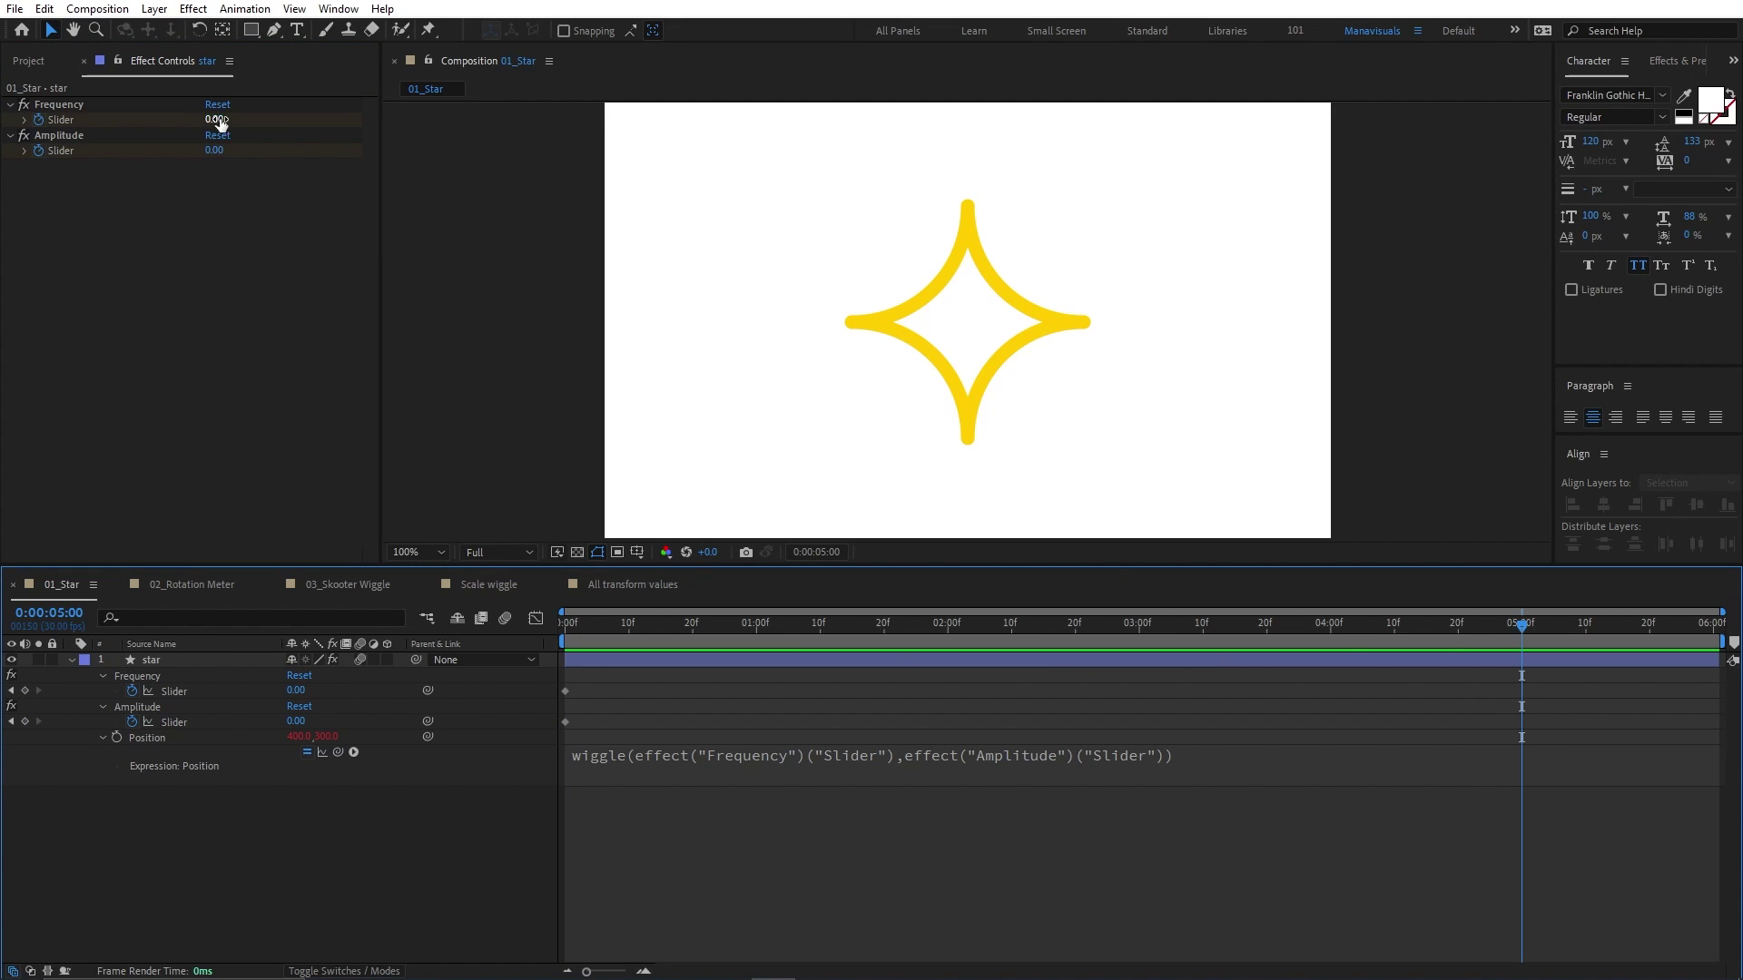
type("15")
key("Tab")
type("8")
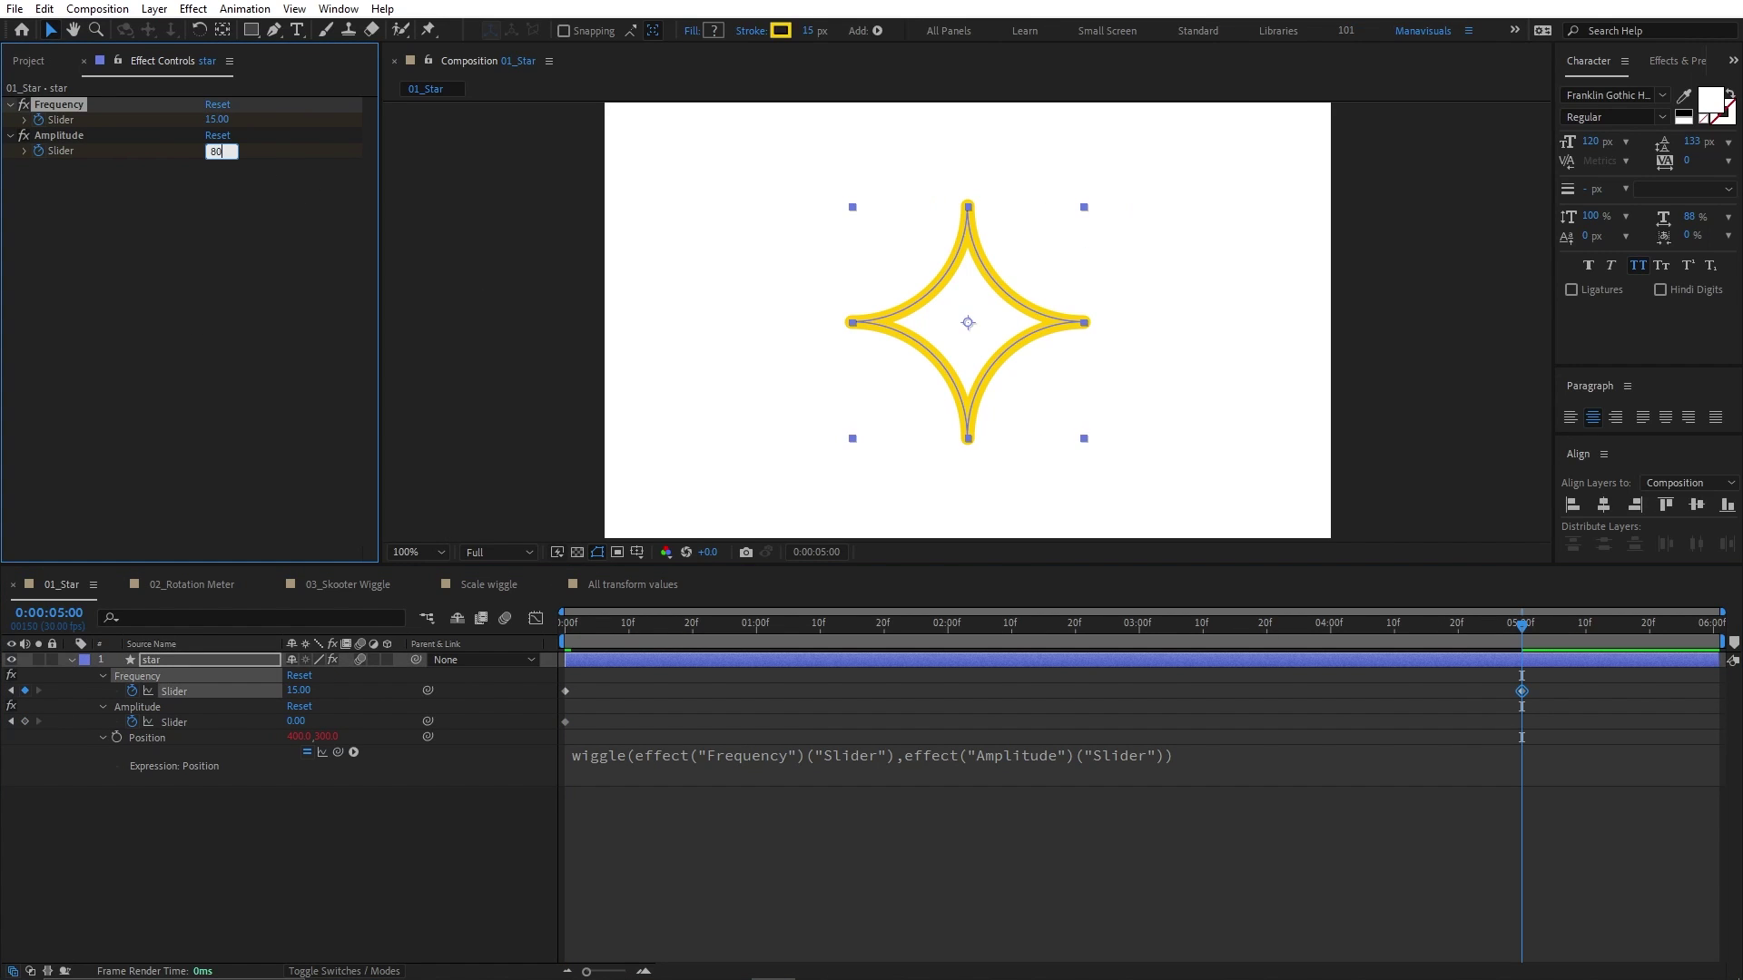
key("Return")
left_click_drag(771, 622, 553, 656)
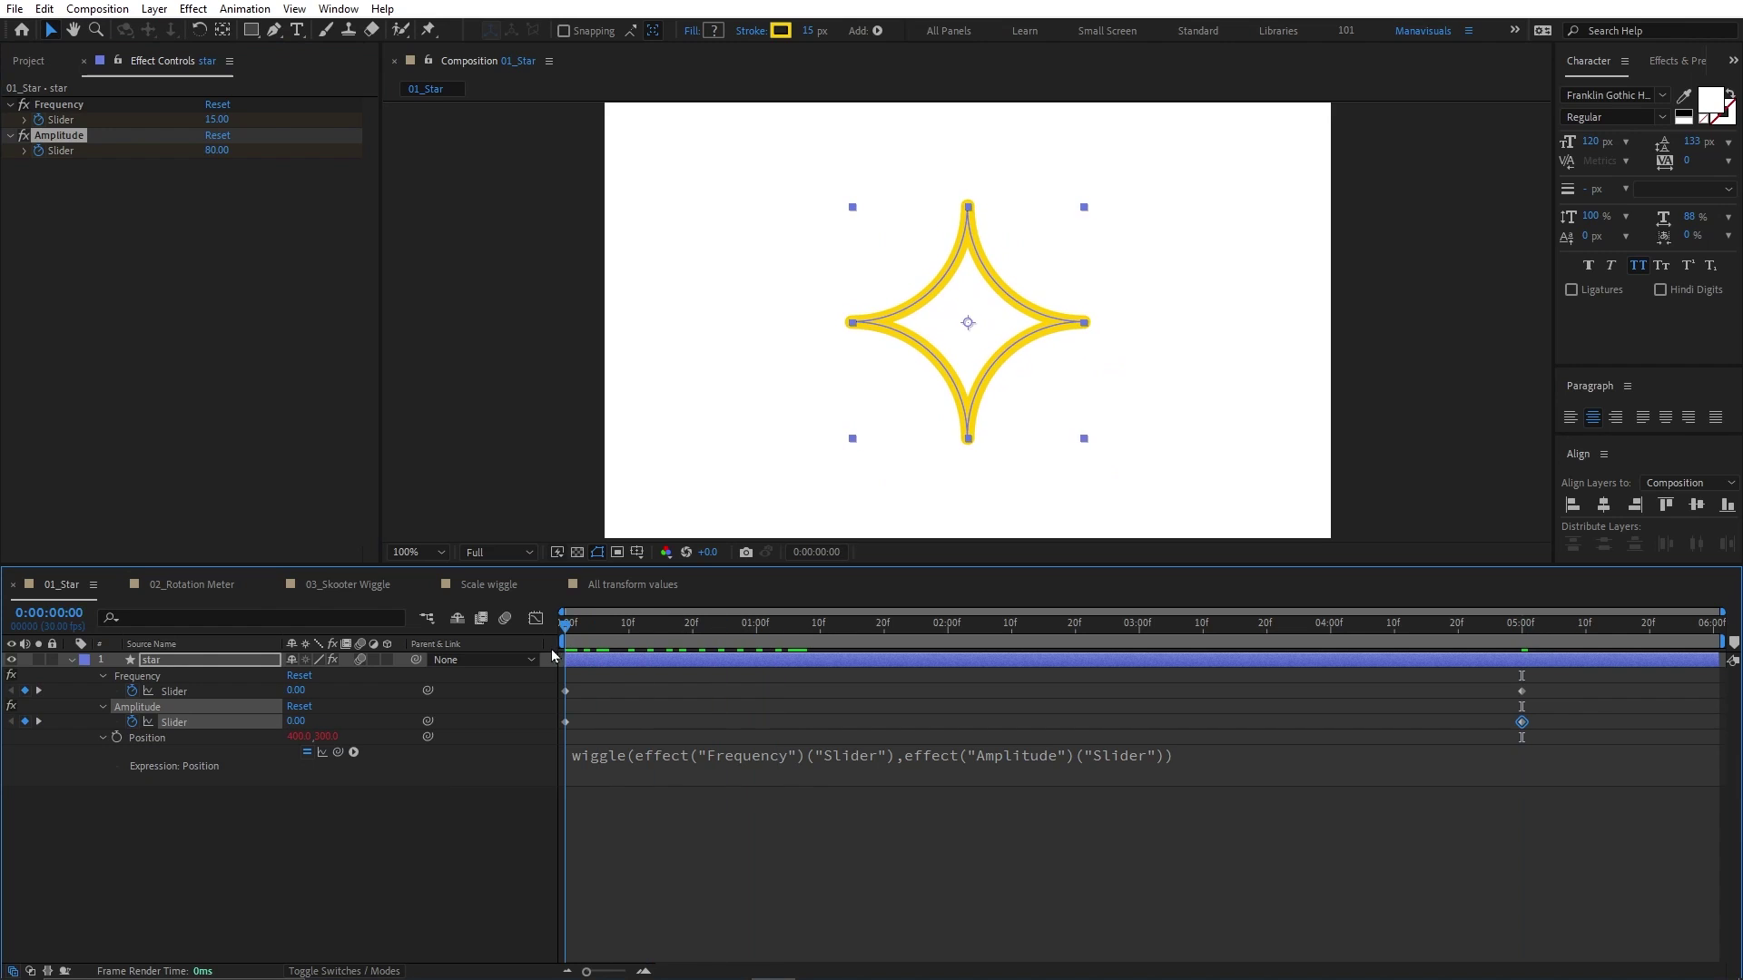
left_click(468, 796)
key("space")
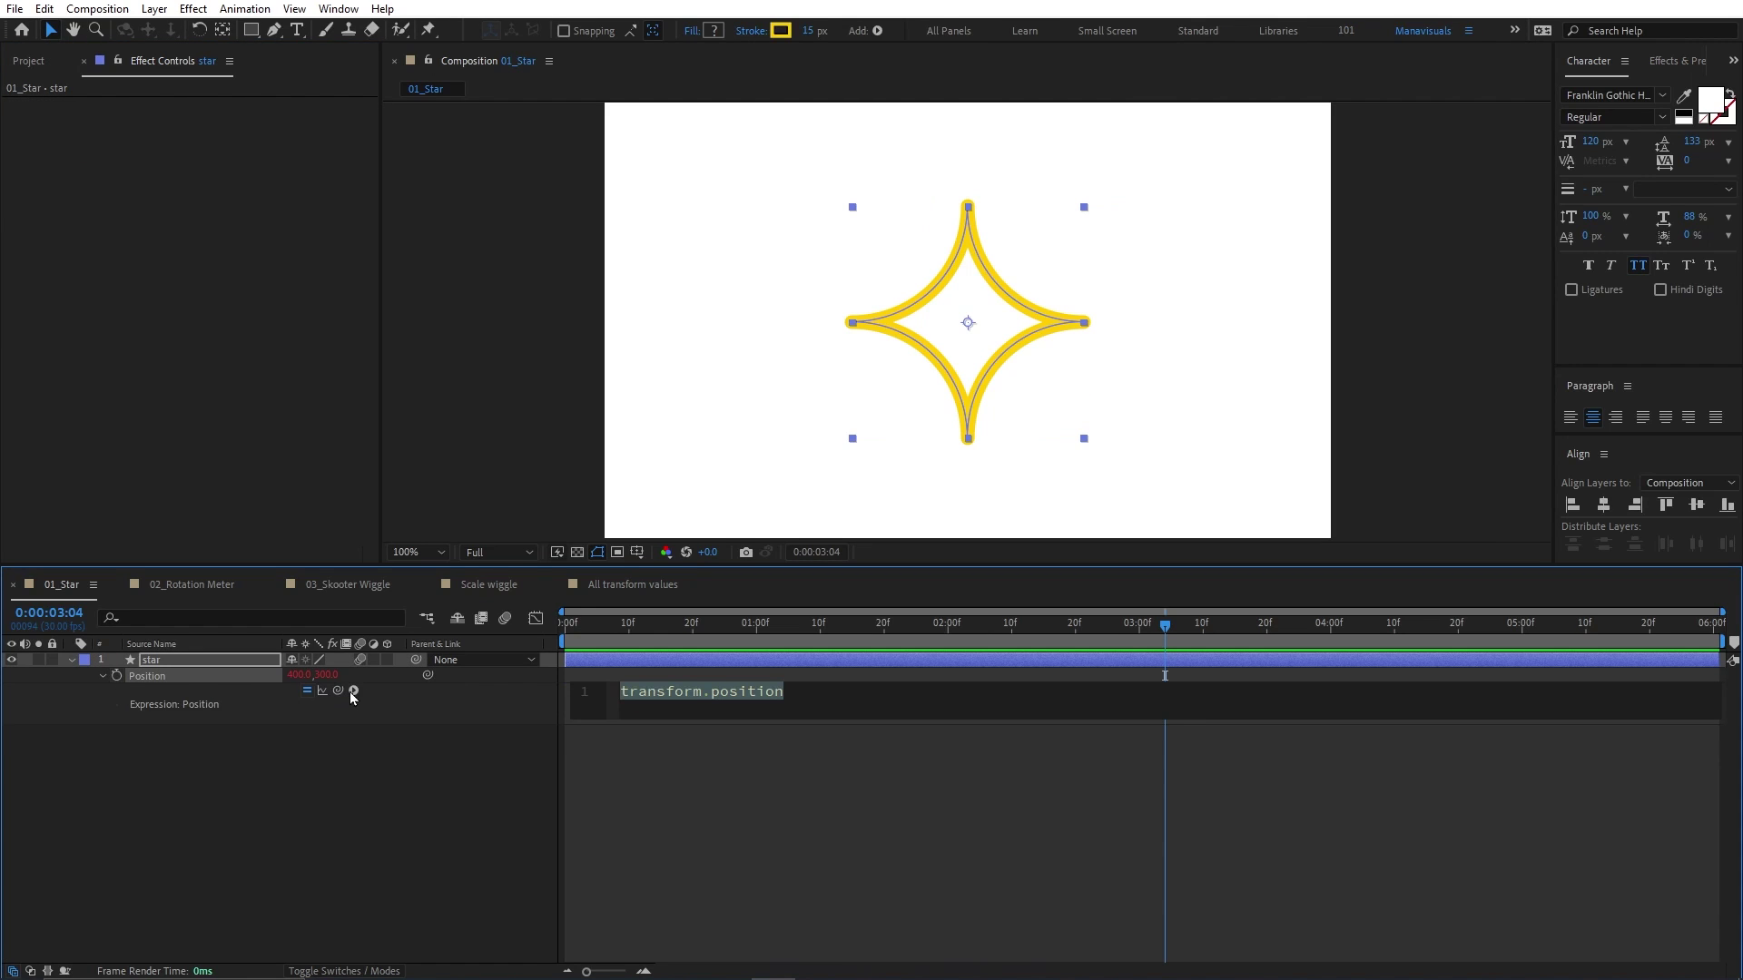
Step: Insert the wiggle function template into Position with freq 2 and amp 50
left_click(353, 692)
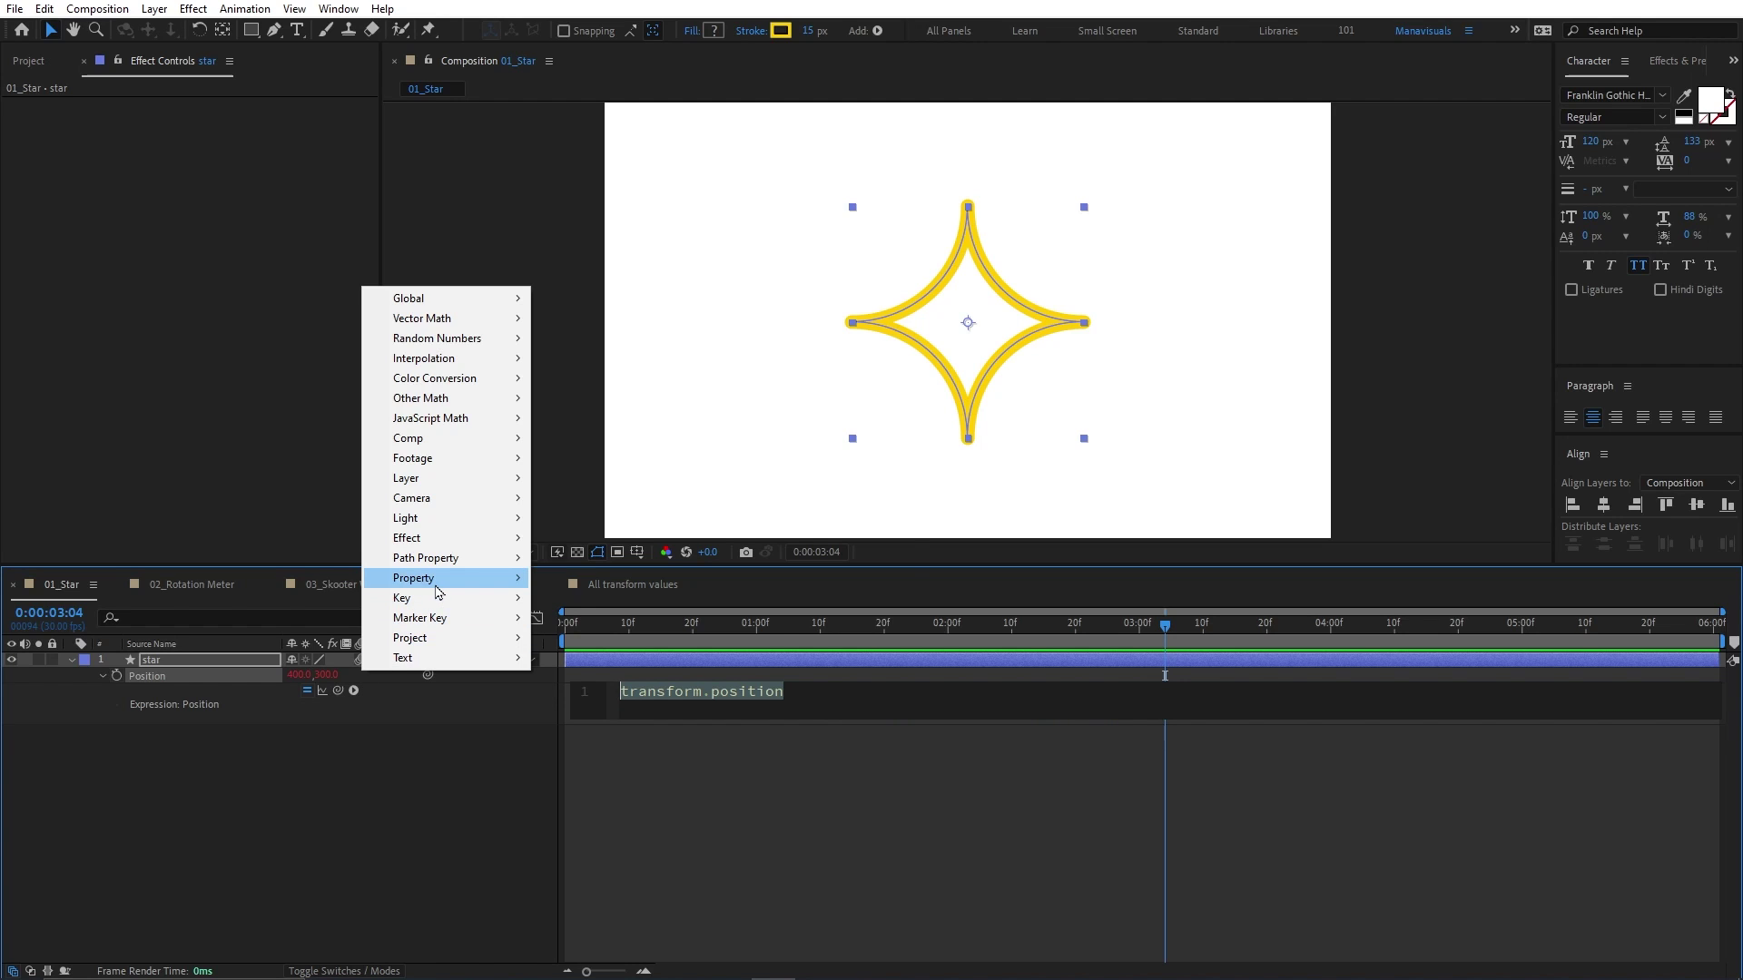
mouse_move(437, 592)
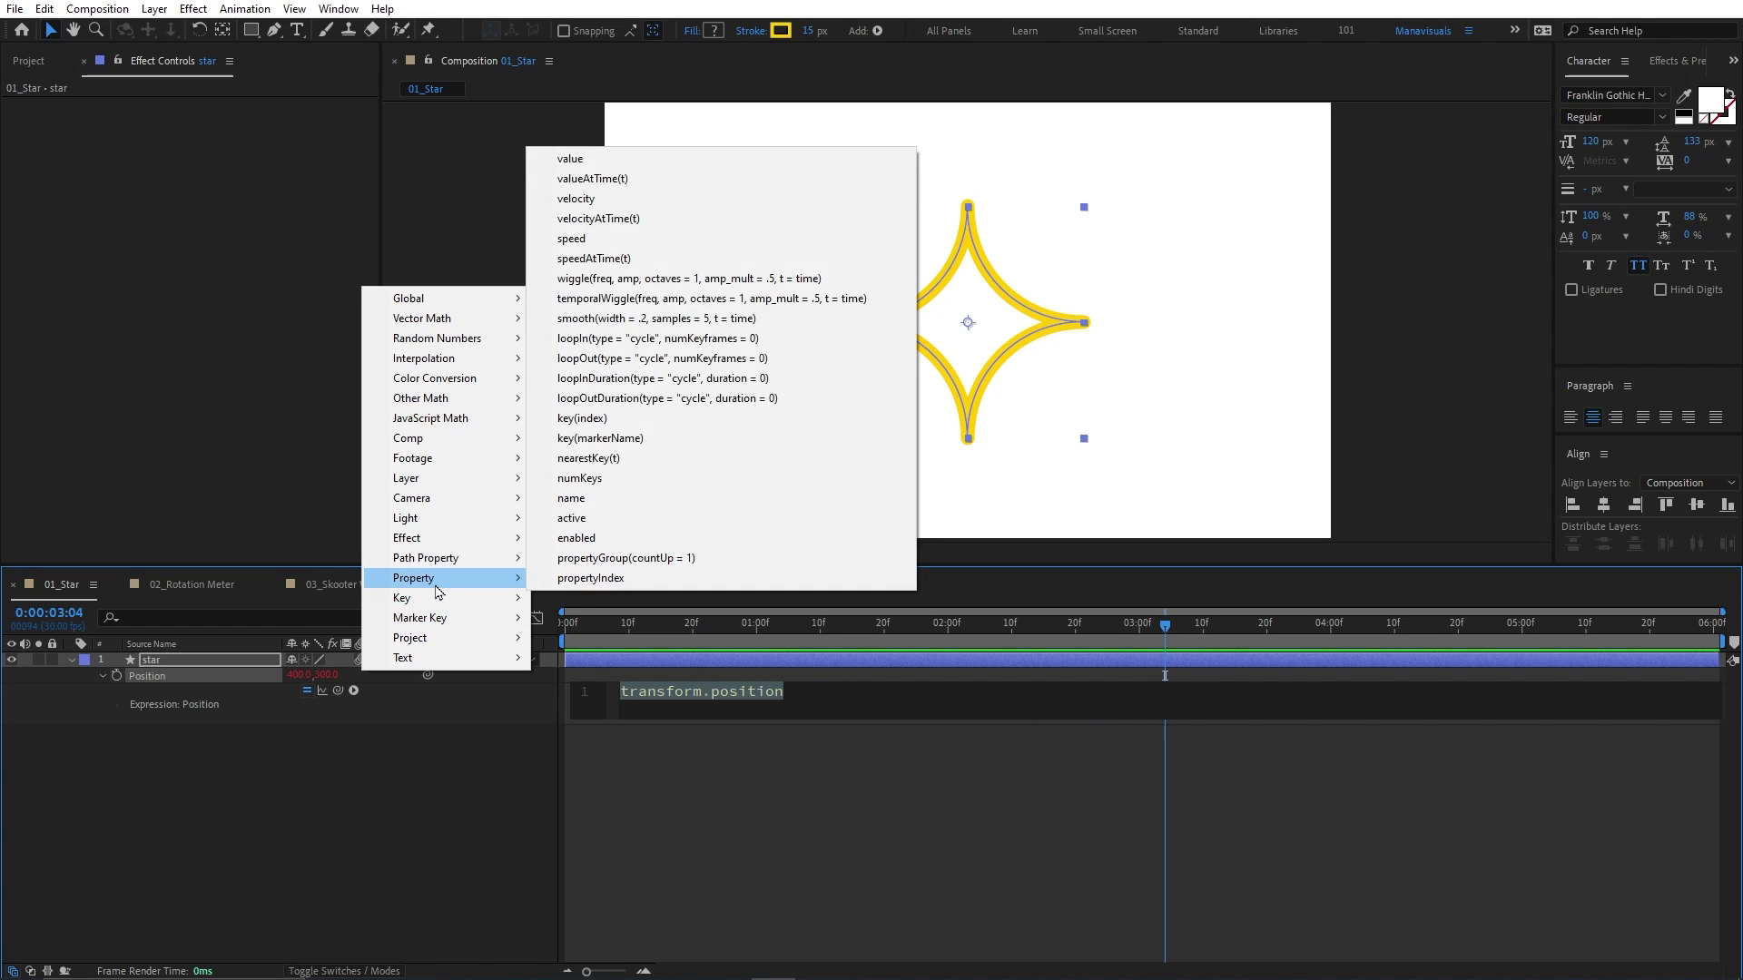
left_click(647, 279)
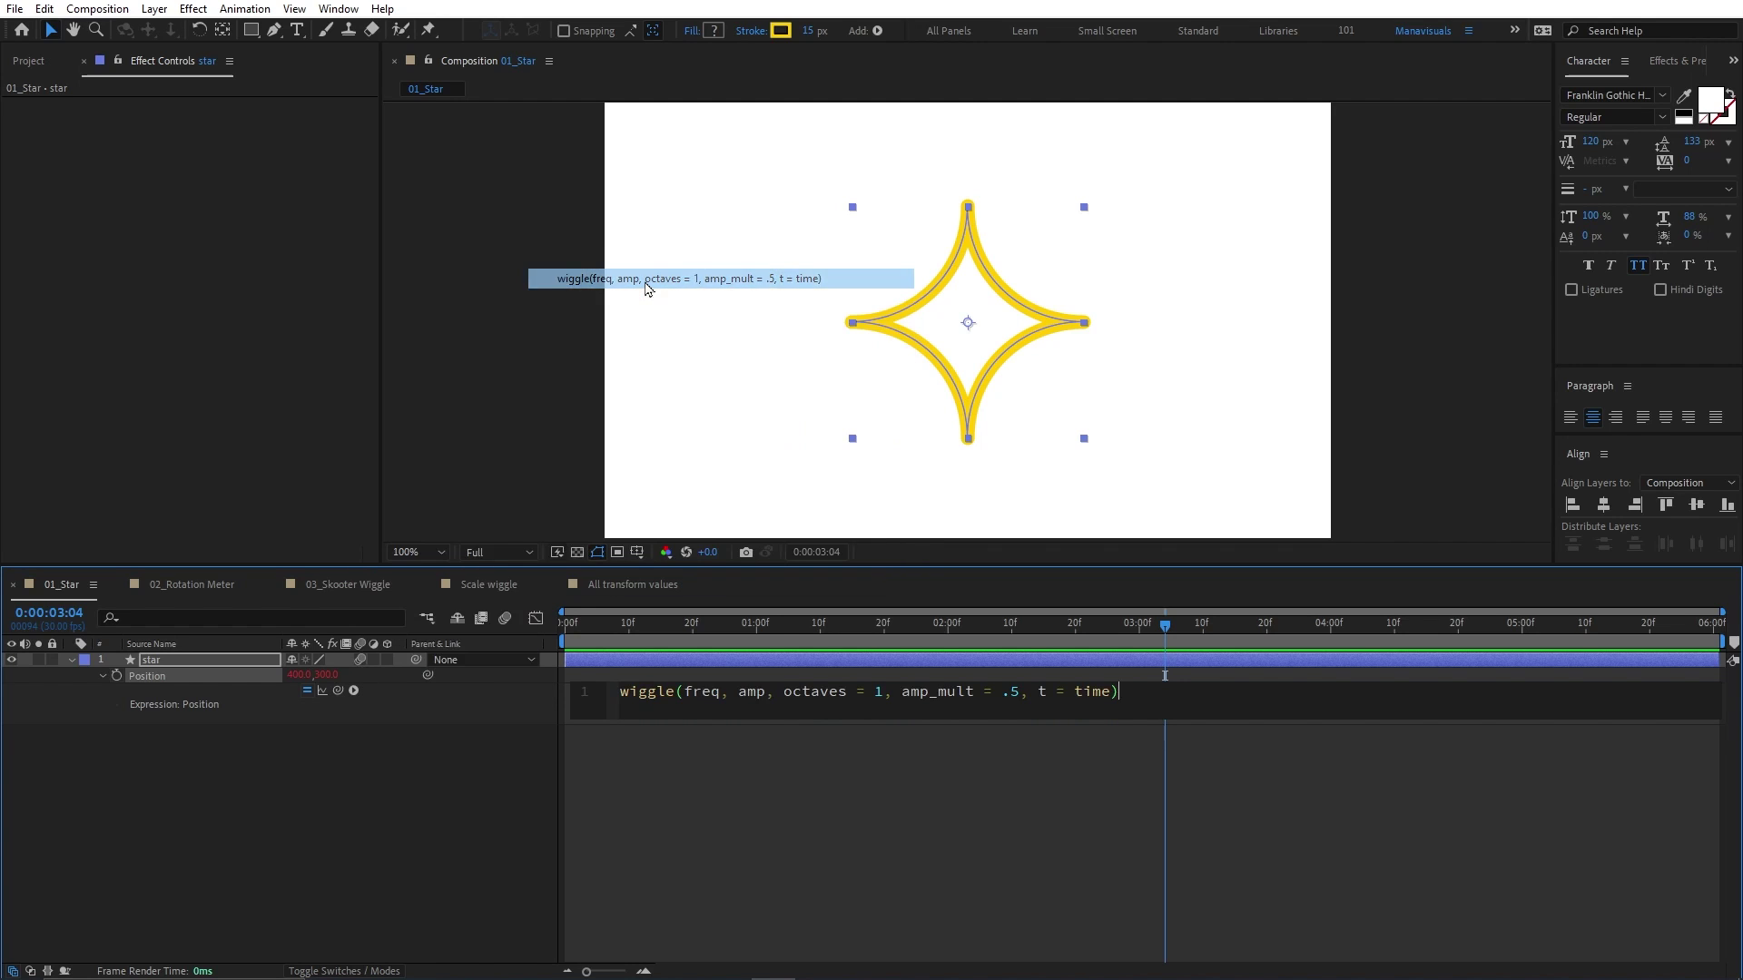
double_click(707, 692)
type("2")
double_click(723, 691)
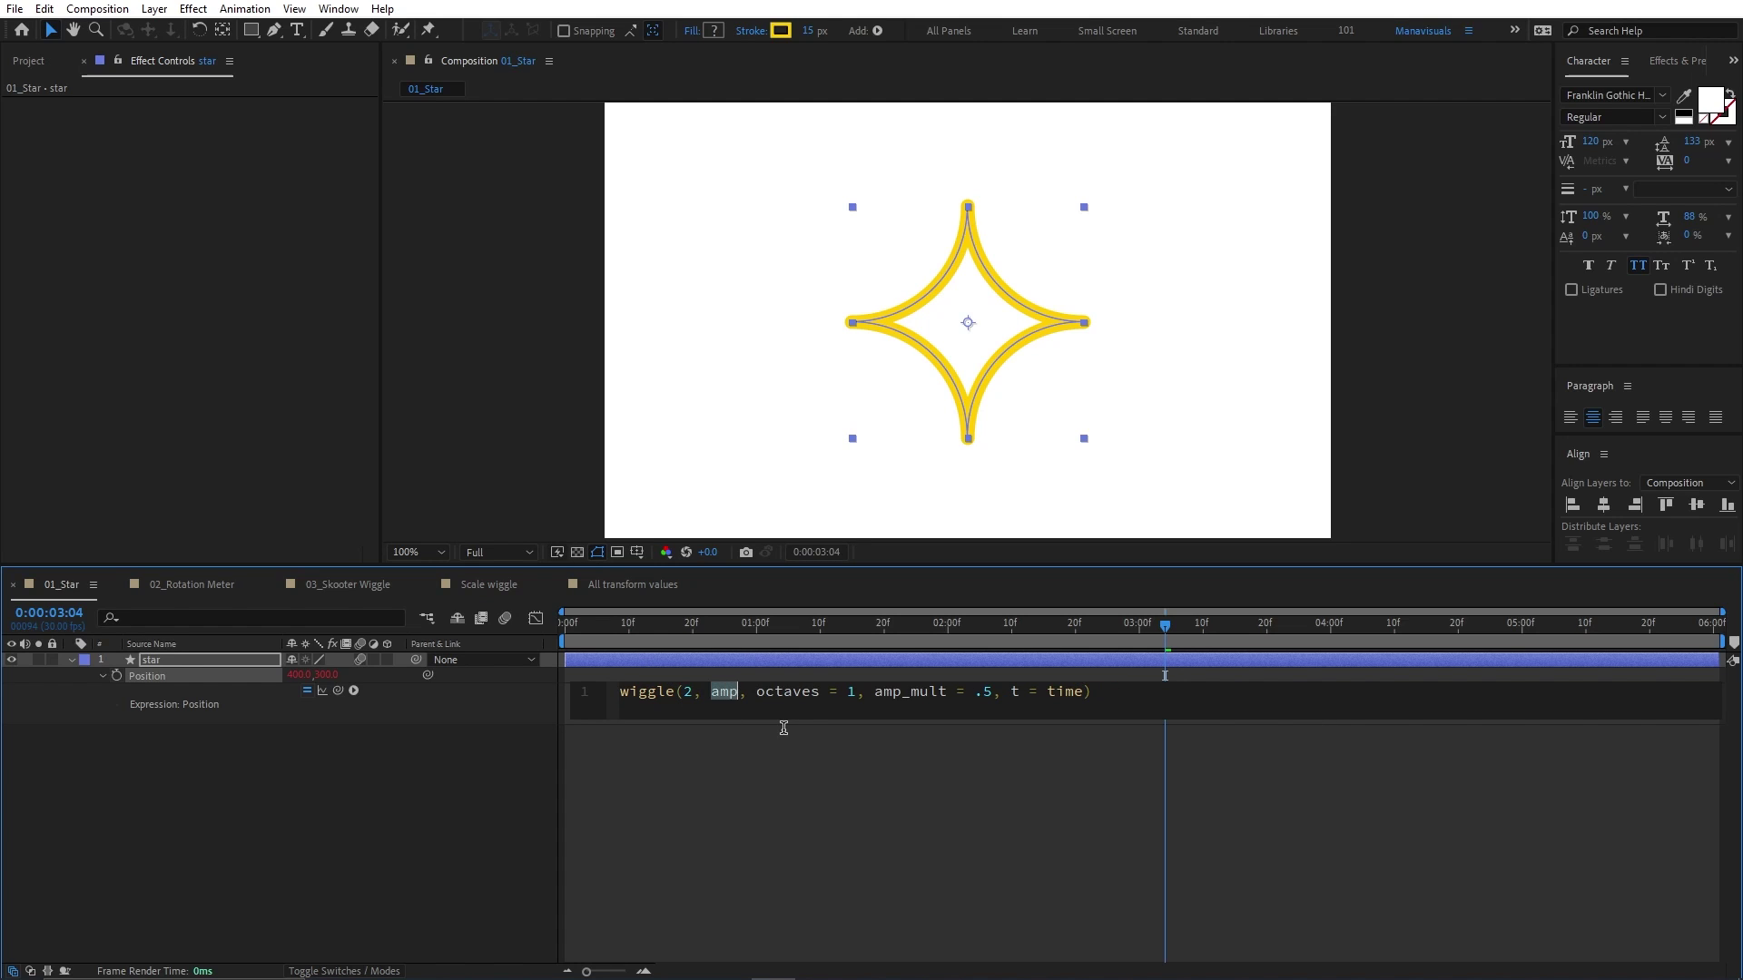
type("50")
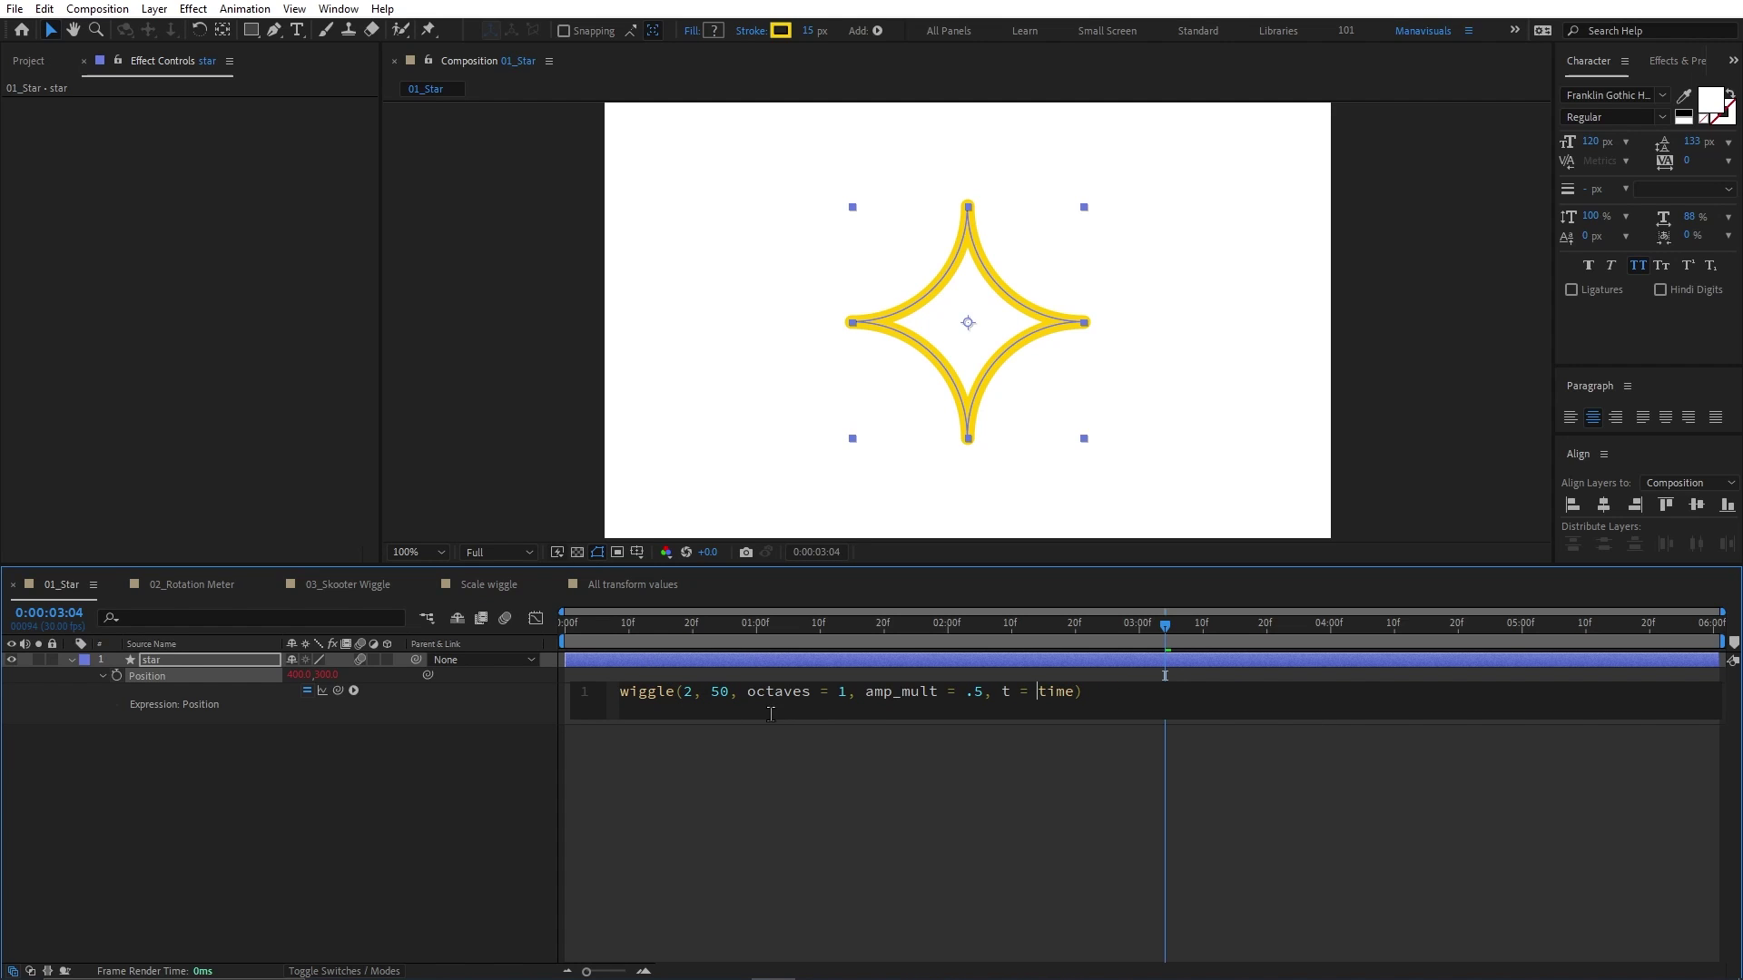
double_click(797, 697)
left_click(350, 695)
Step: Show the Position value graph and try octaves values 2, 5 and 6 while previewing
left_click(536, 618)
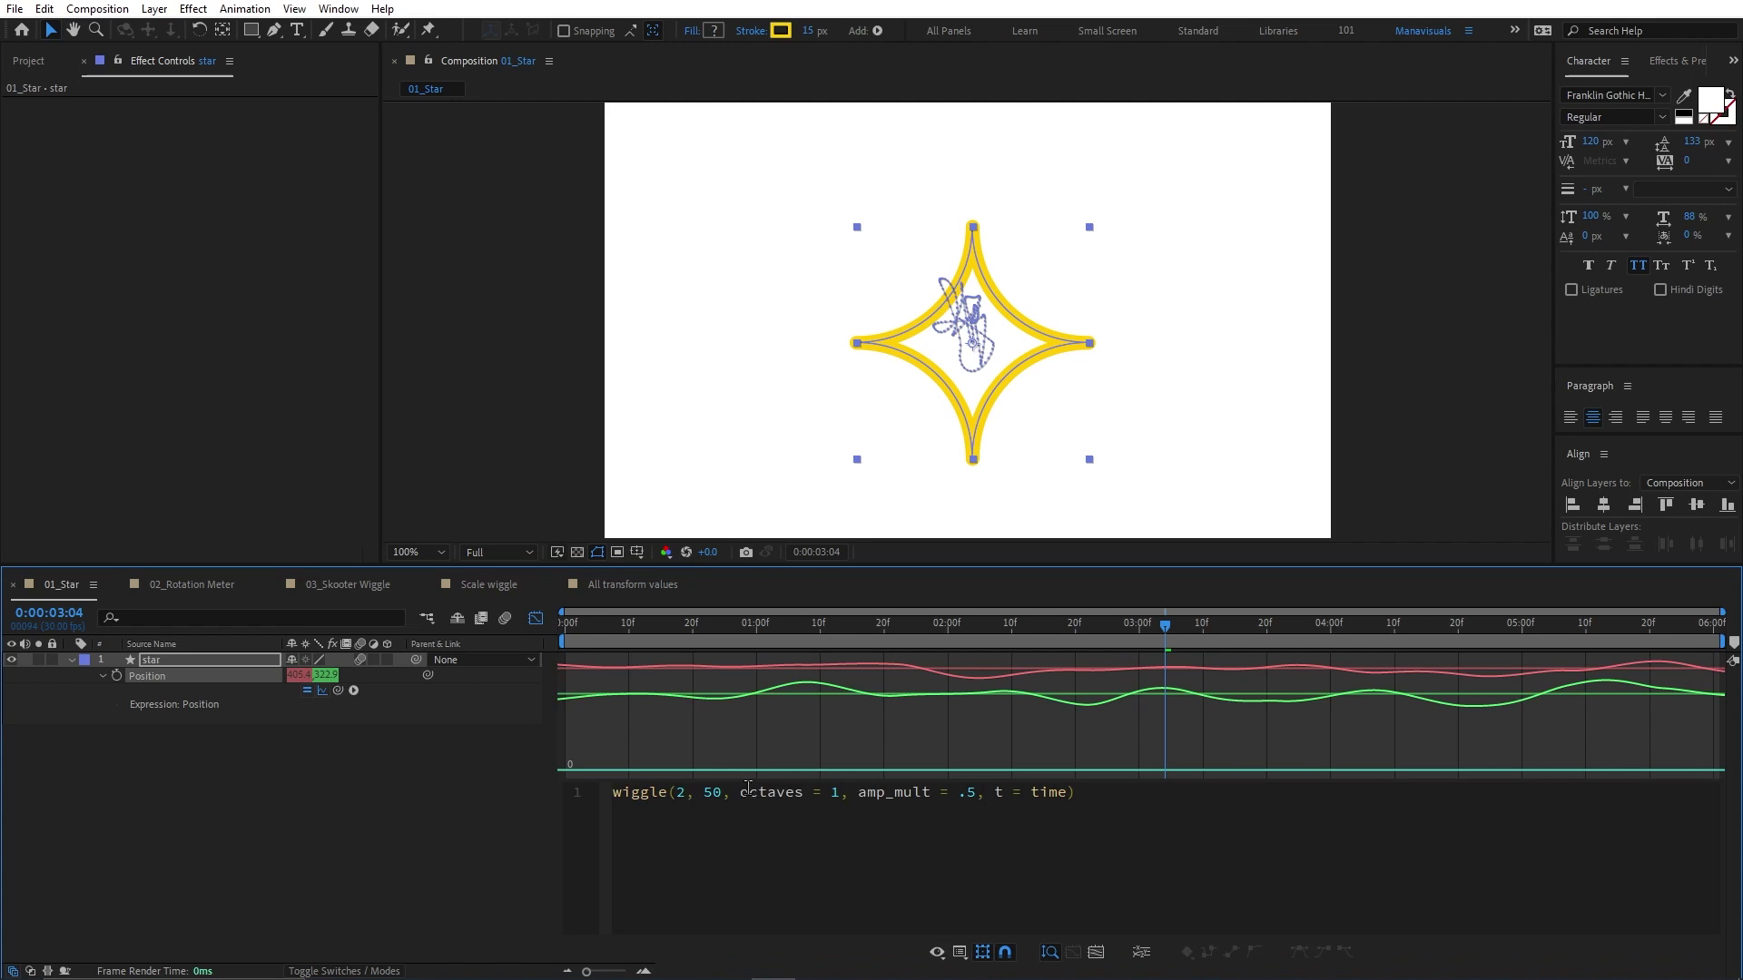
left_click_drag(749, 786, 771, 896)
left_click_drag(788, 623, 564, 622)
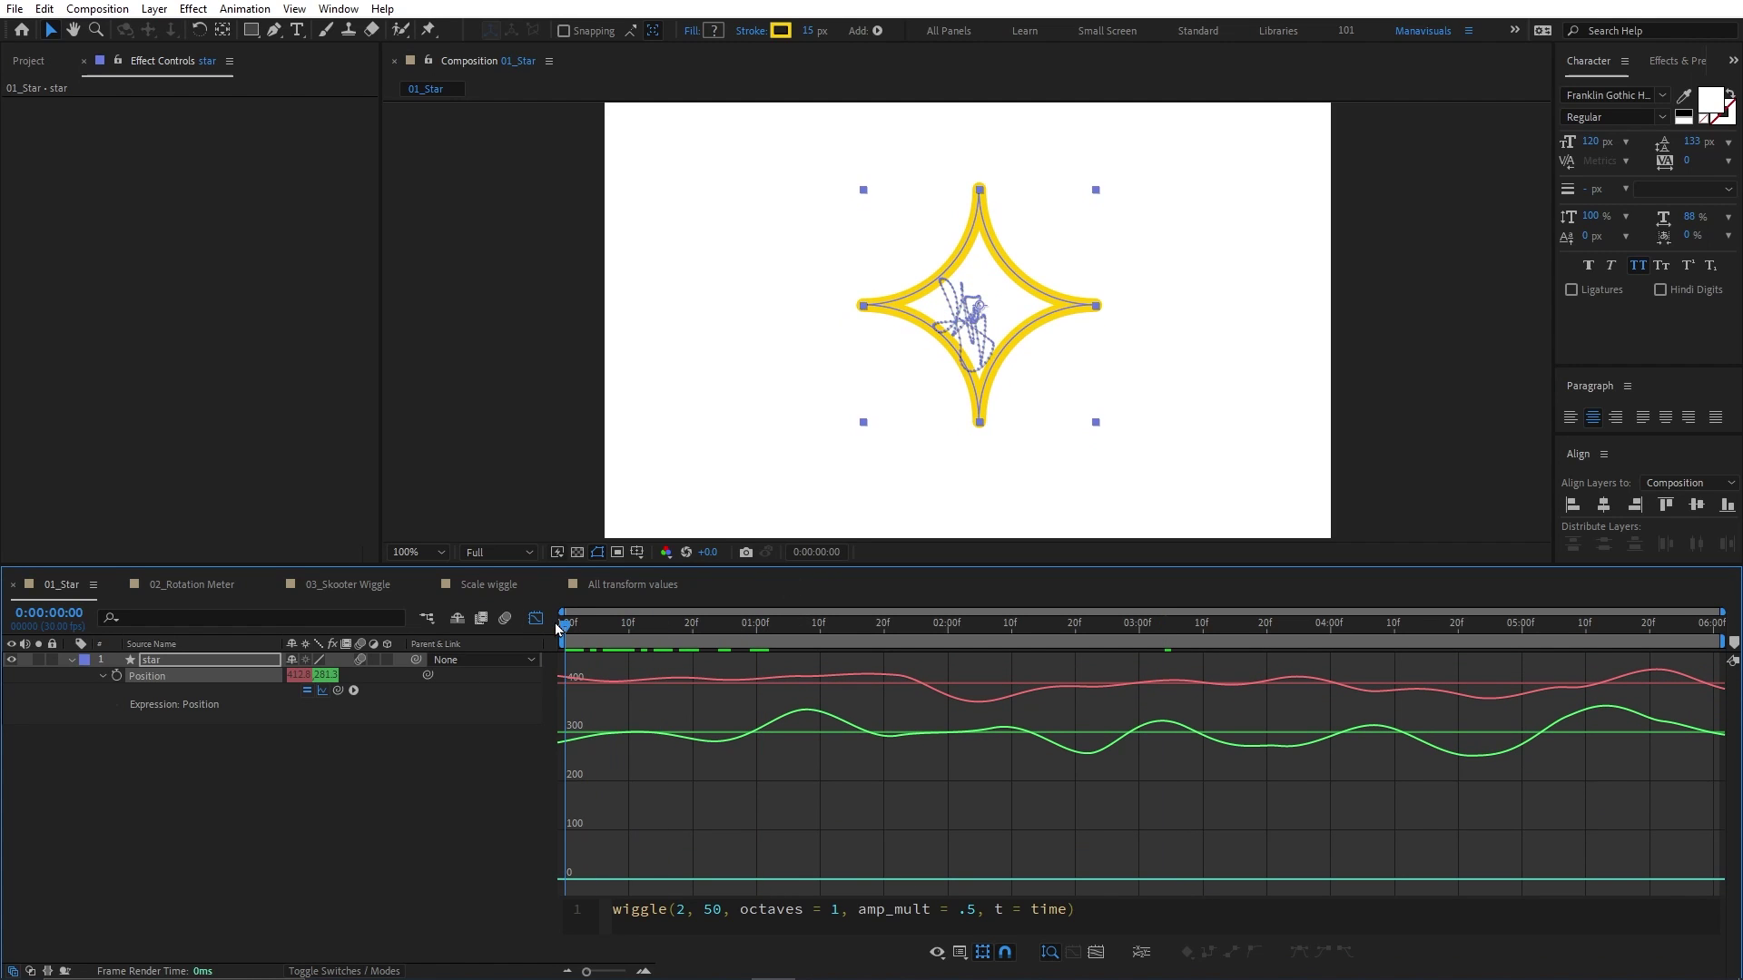
key("space")
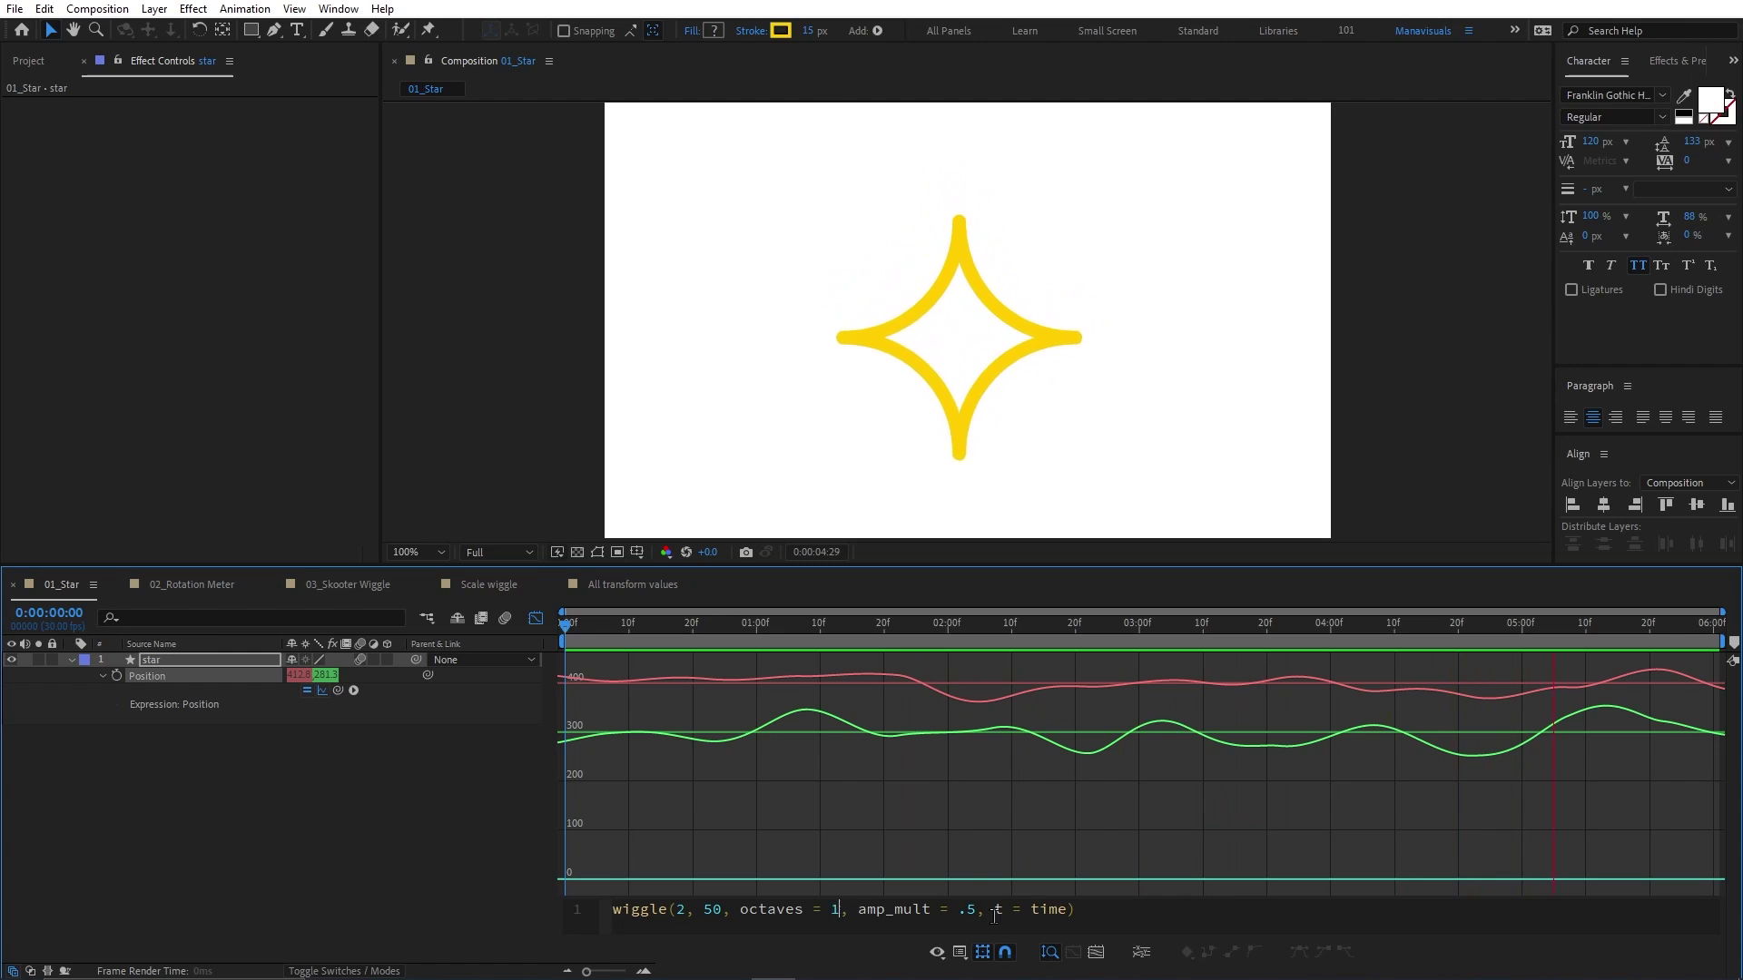
double_click(833, 909)
type("2")
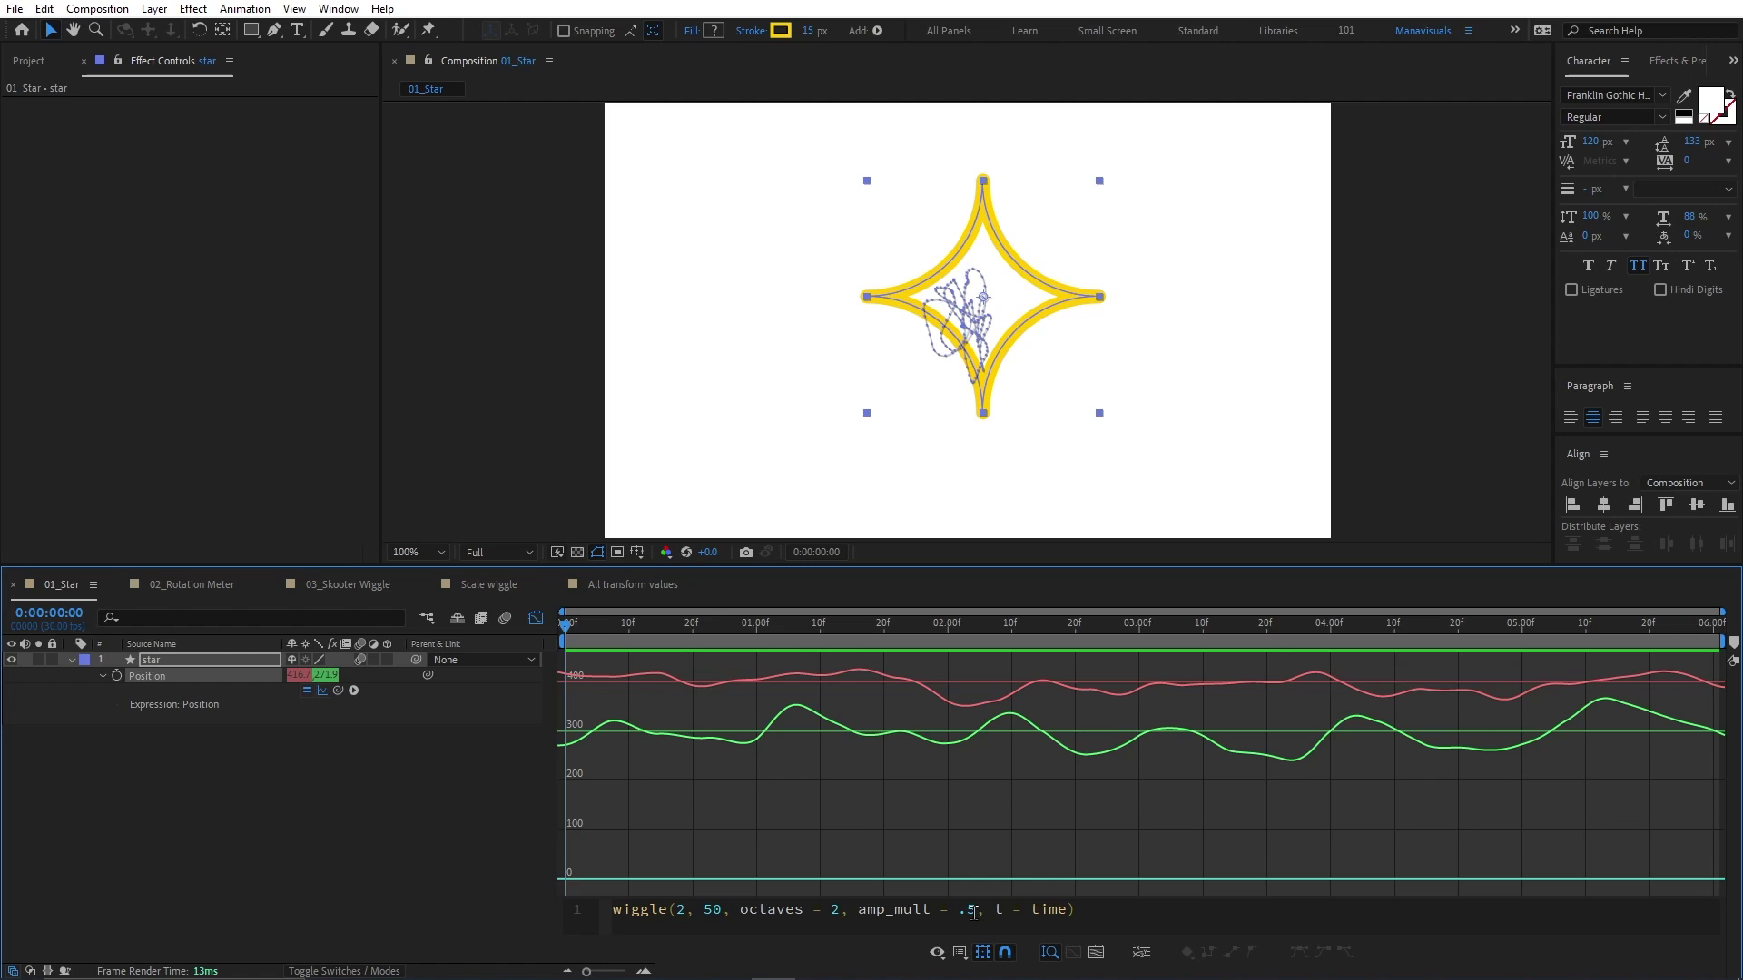
key("BackSpace")
type("5")
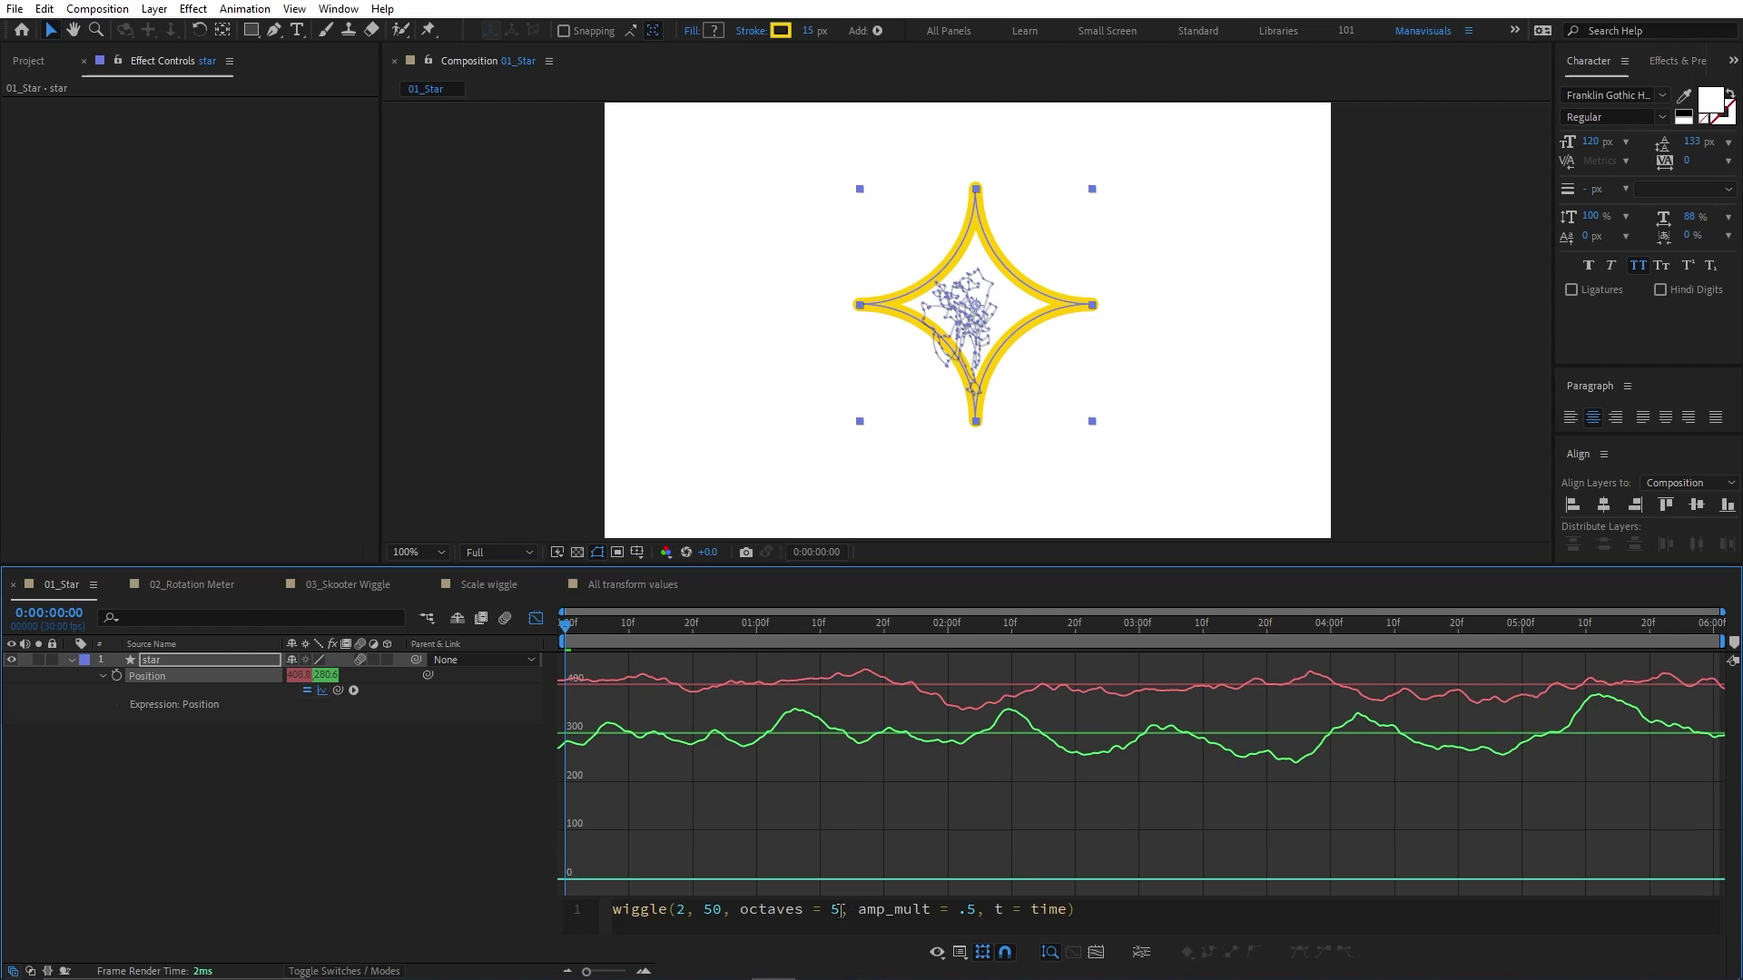
key("BackSpace")
type("6")
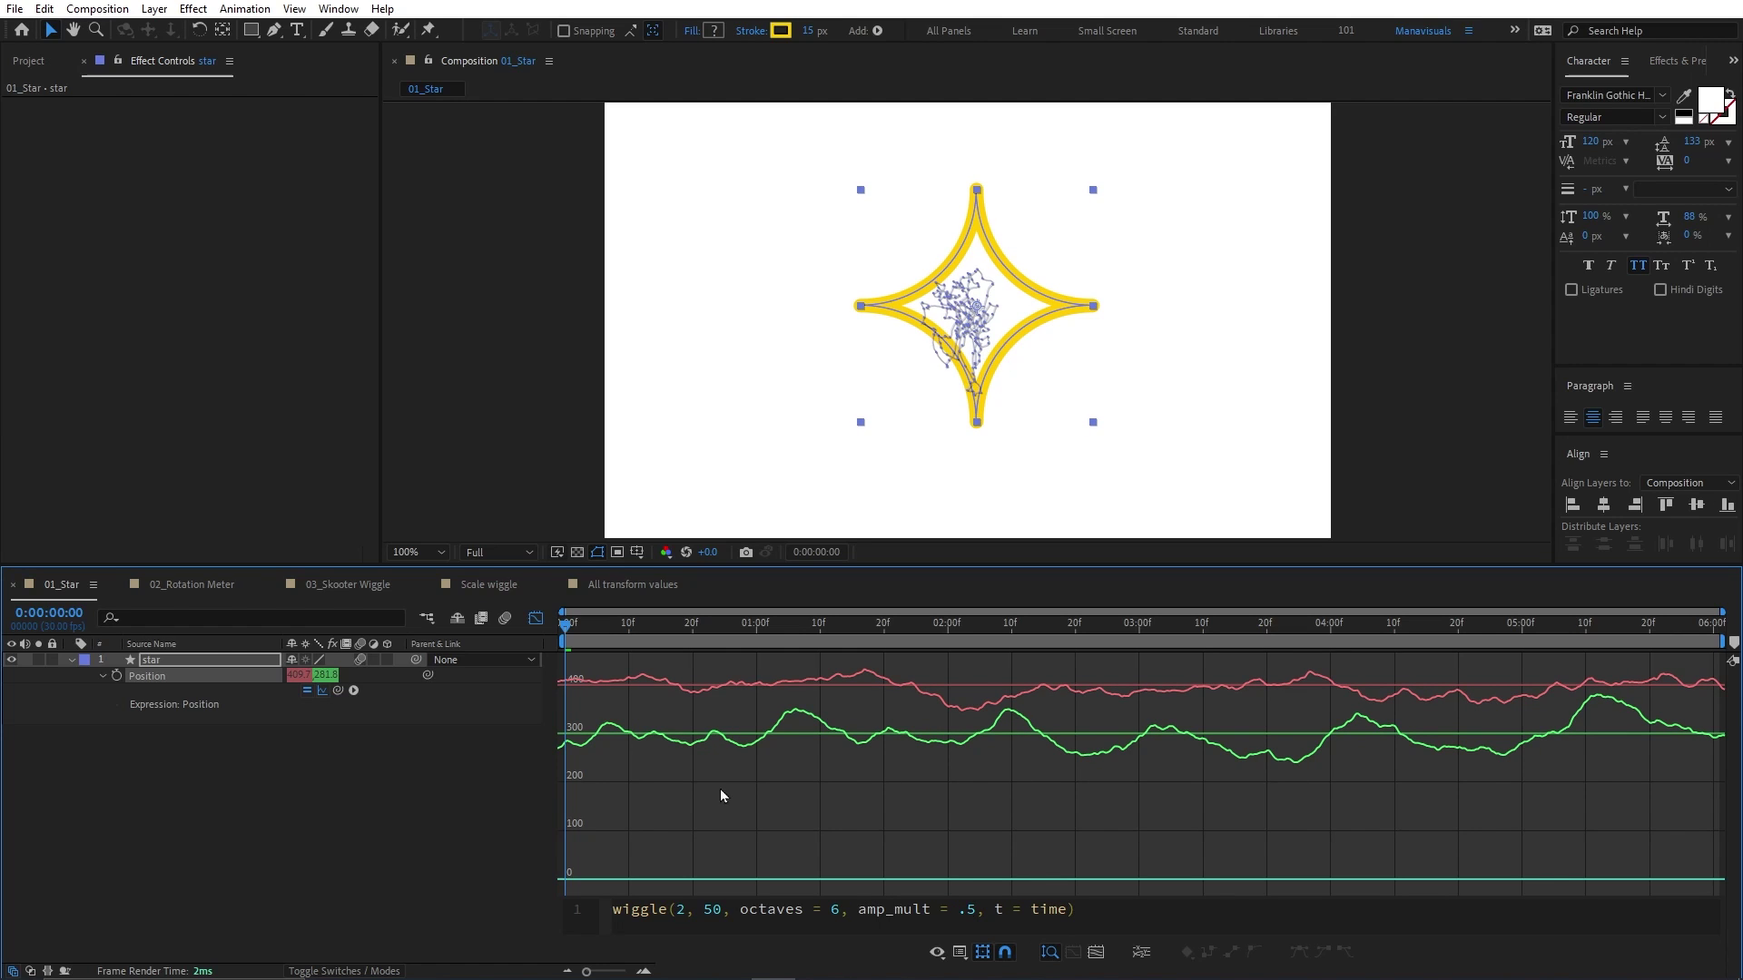
key("space")
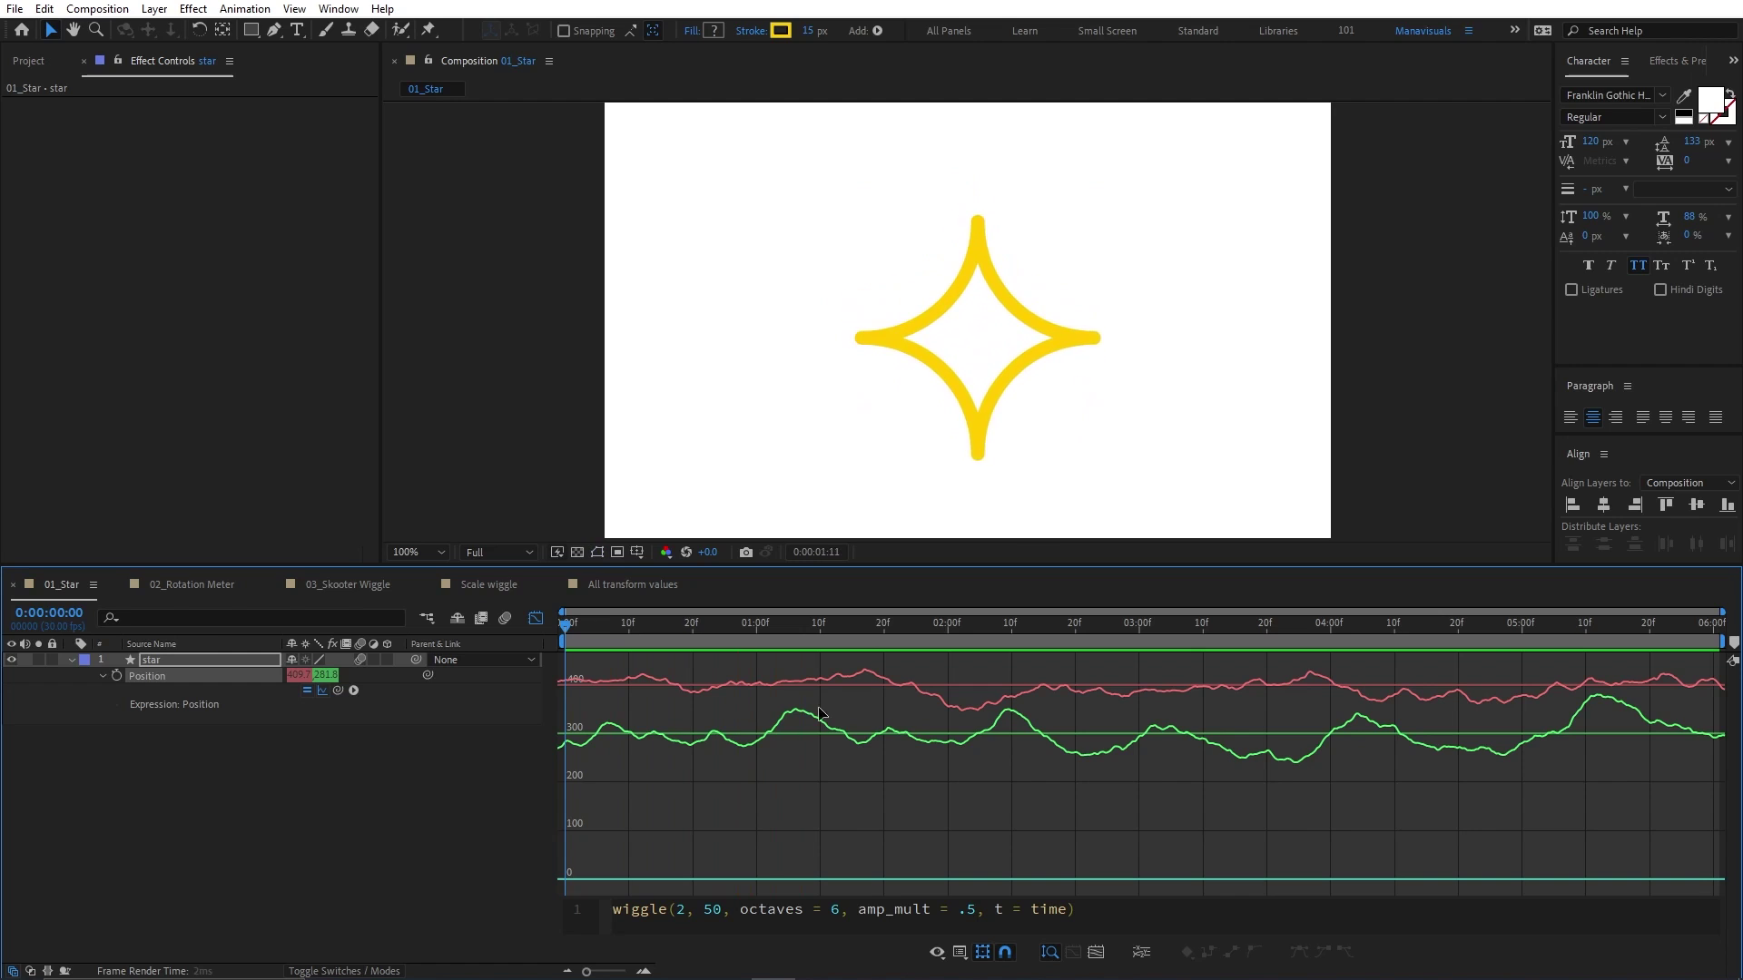
key("space")
Step: Settle the wiggle on octaves 2 and amp_mult 2
key("BackSpace")
type("1")
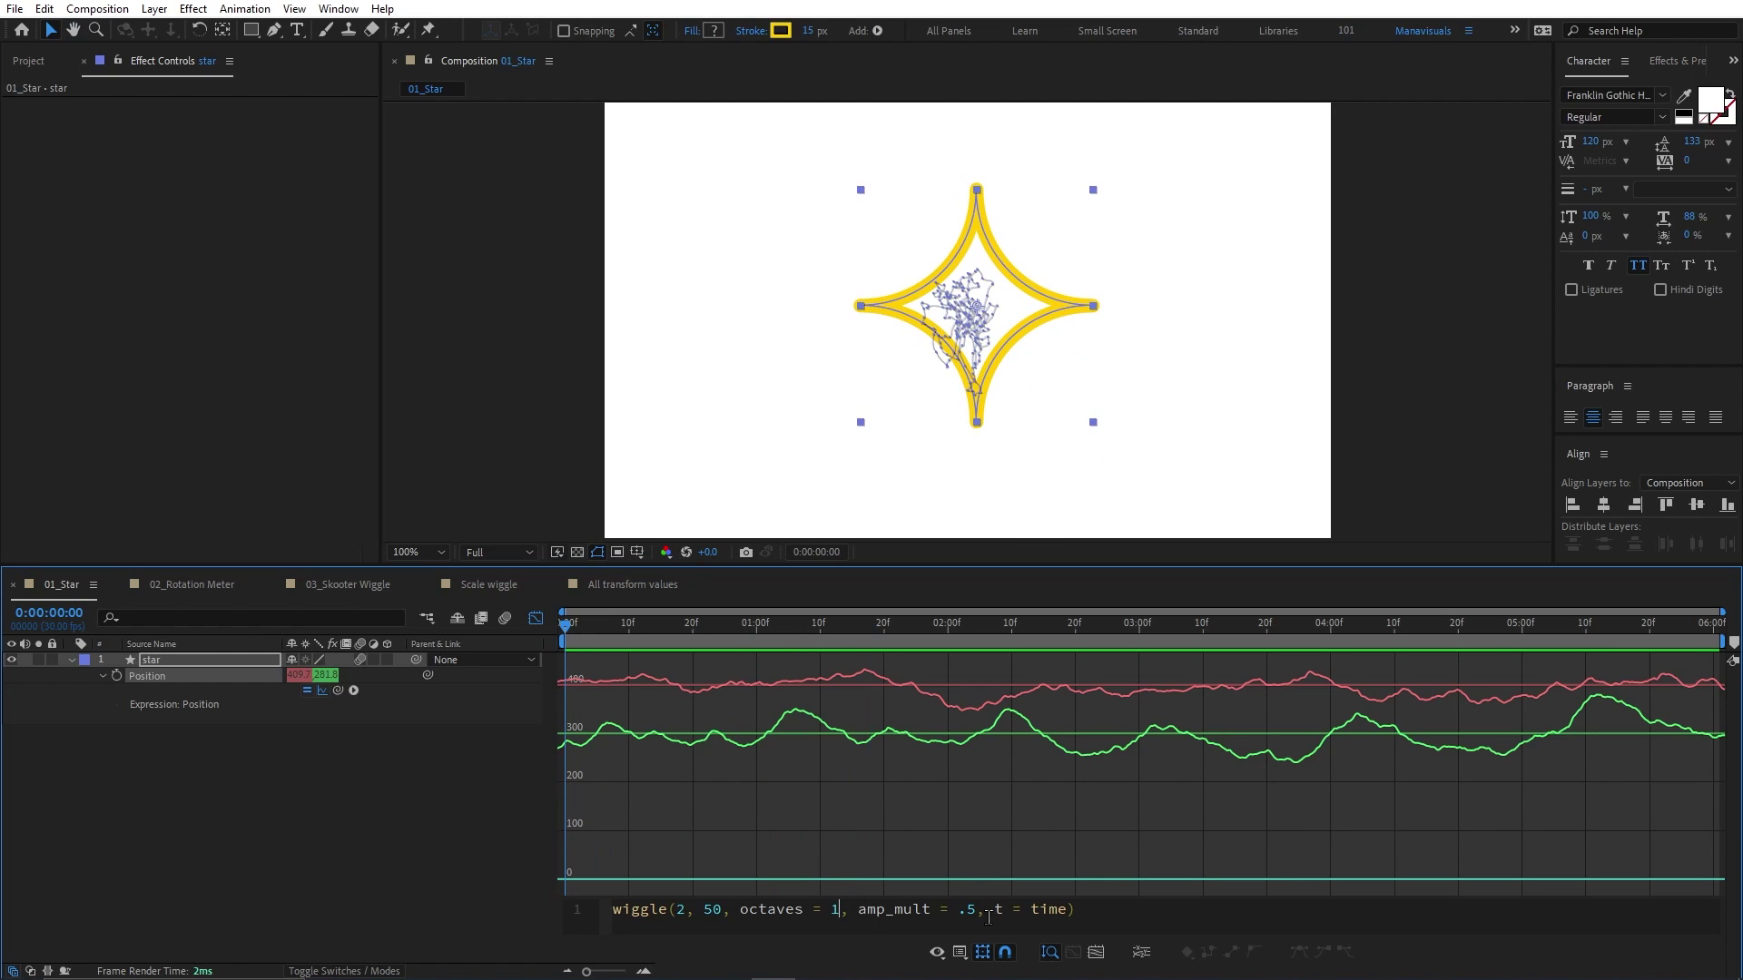
left_click_drag(858, 909, 929, 909)
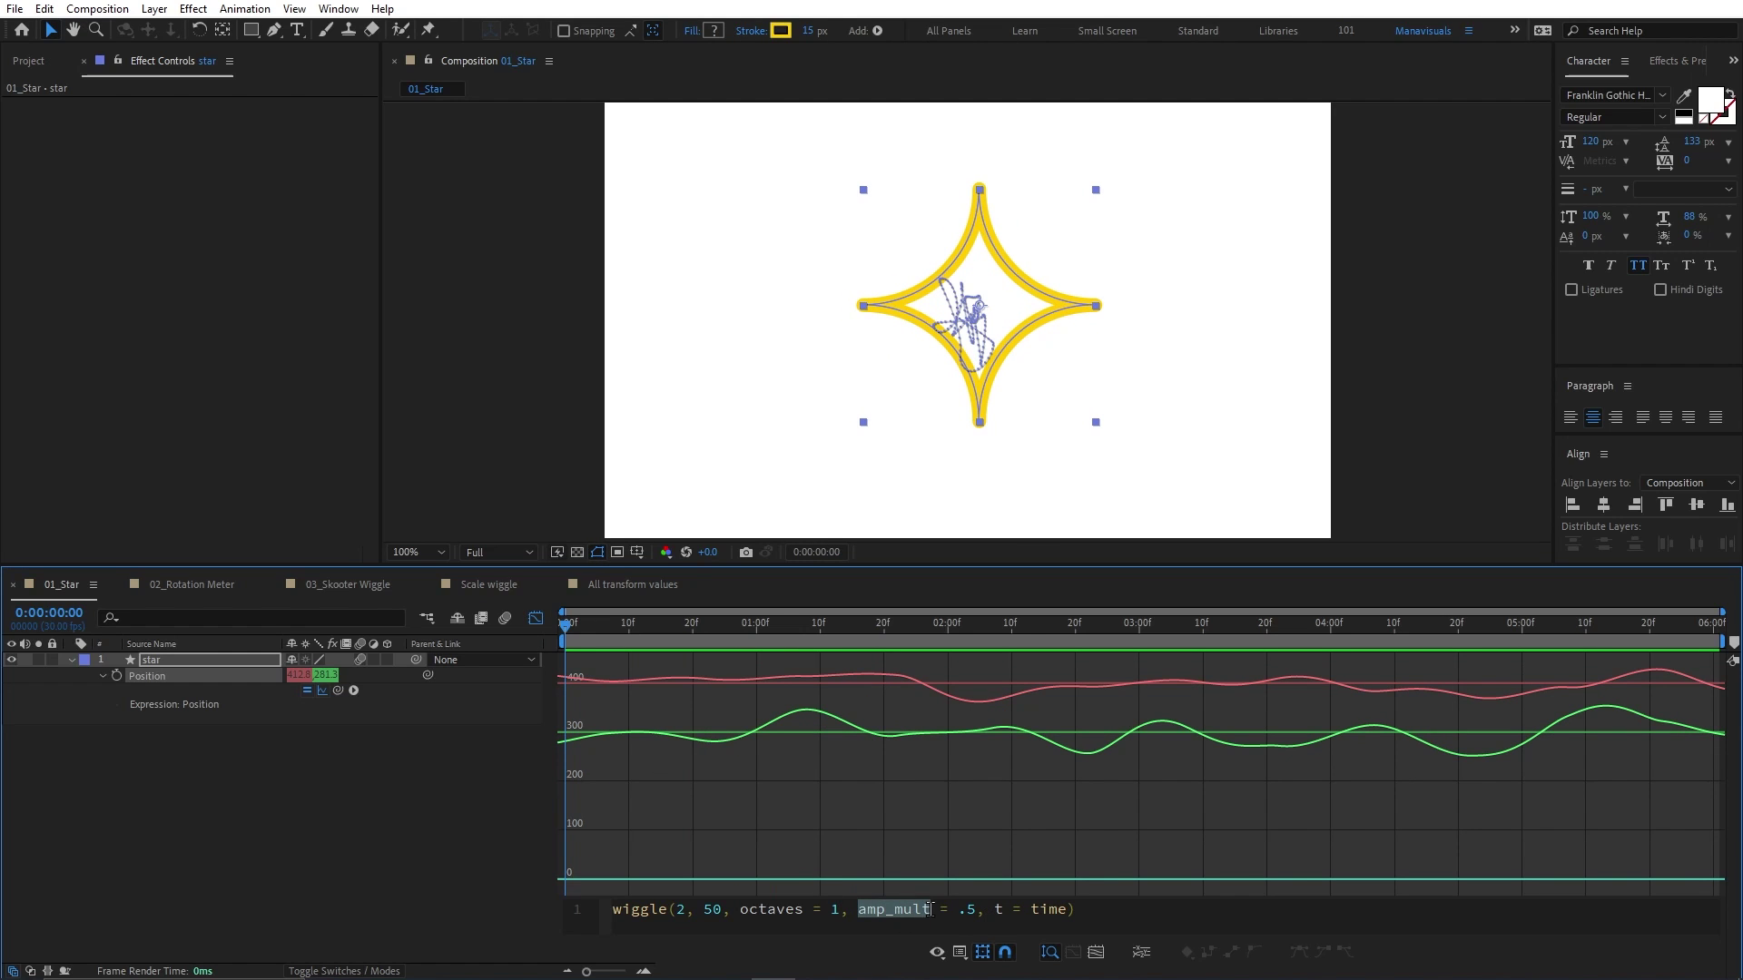
double_click(966, 910)
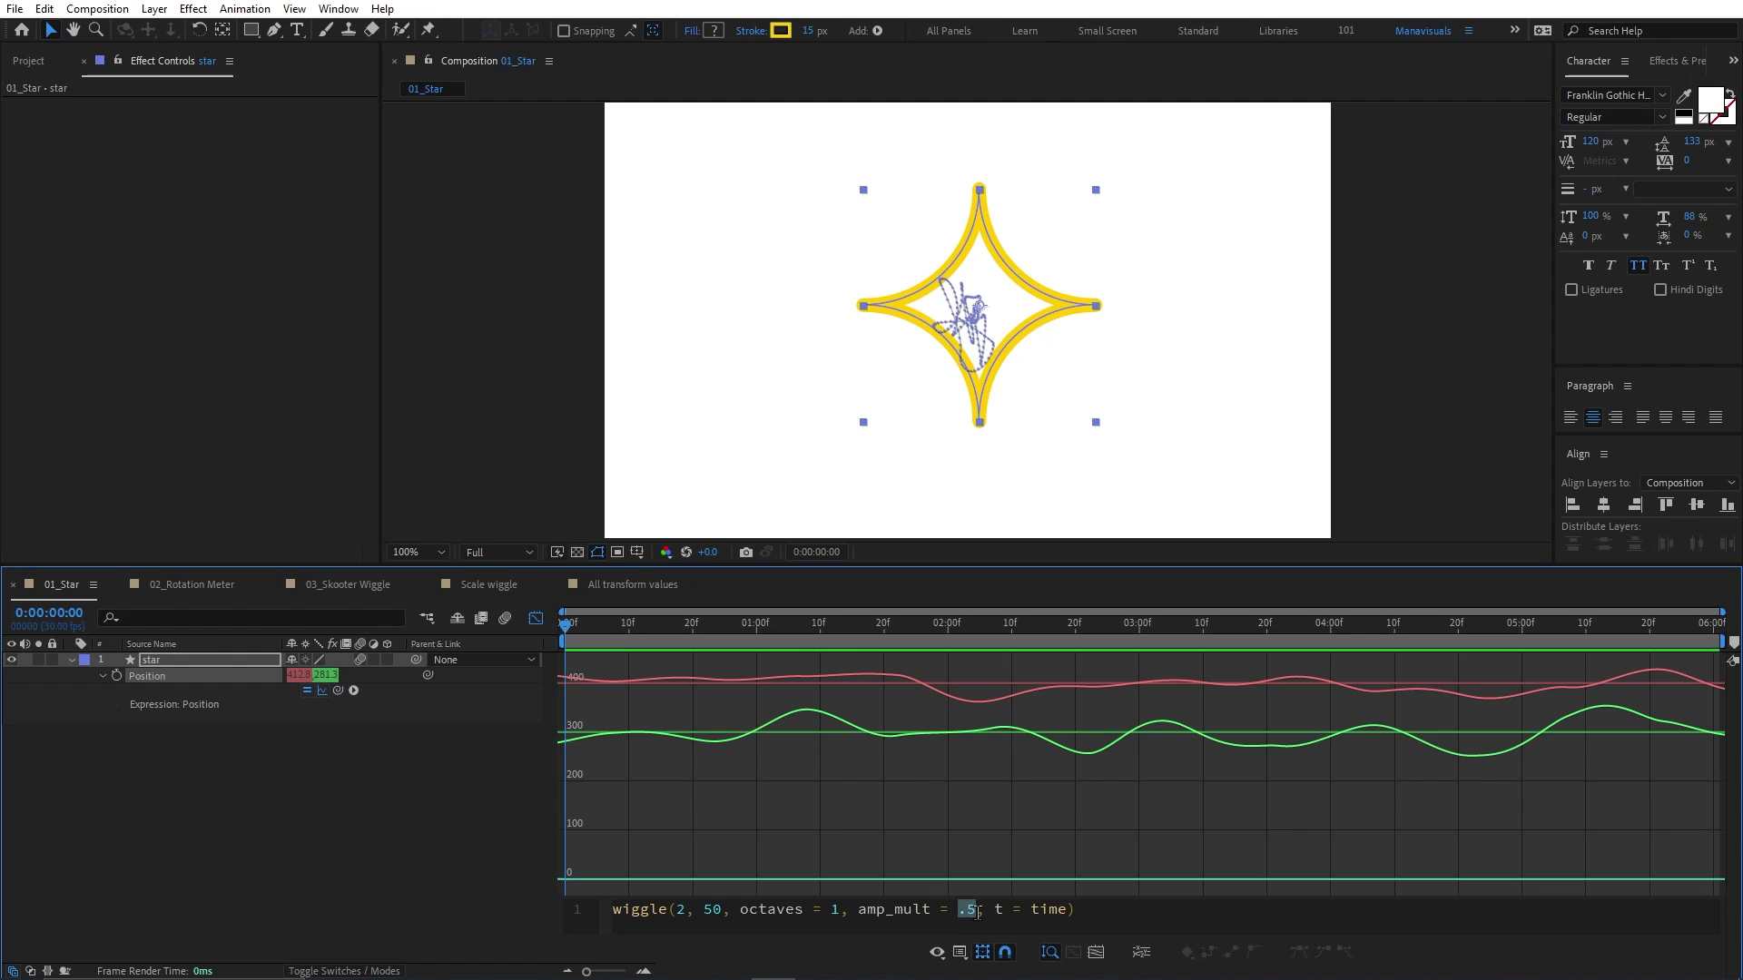
left_click(838, 911)
key("BackSpace")
type("2")
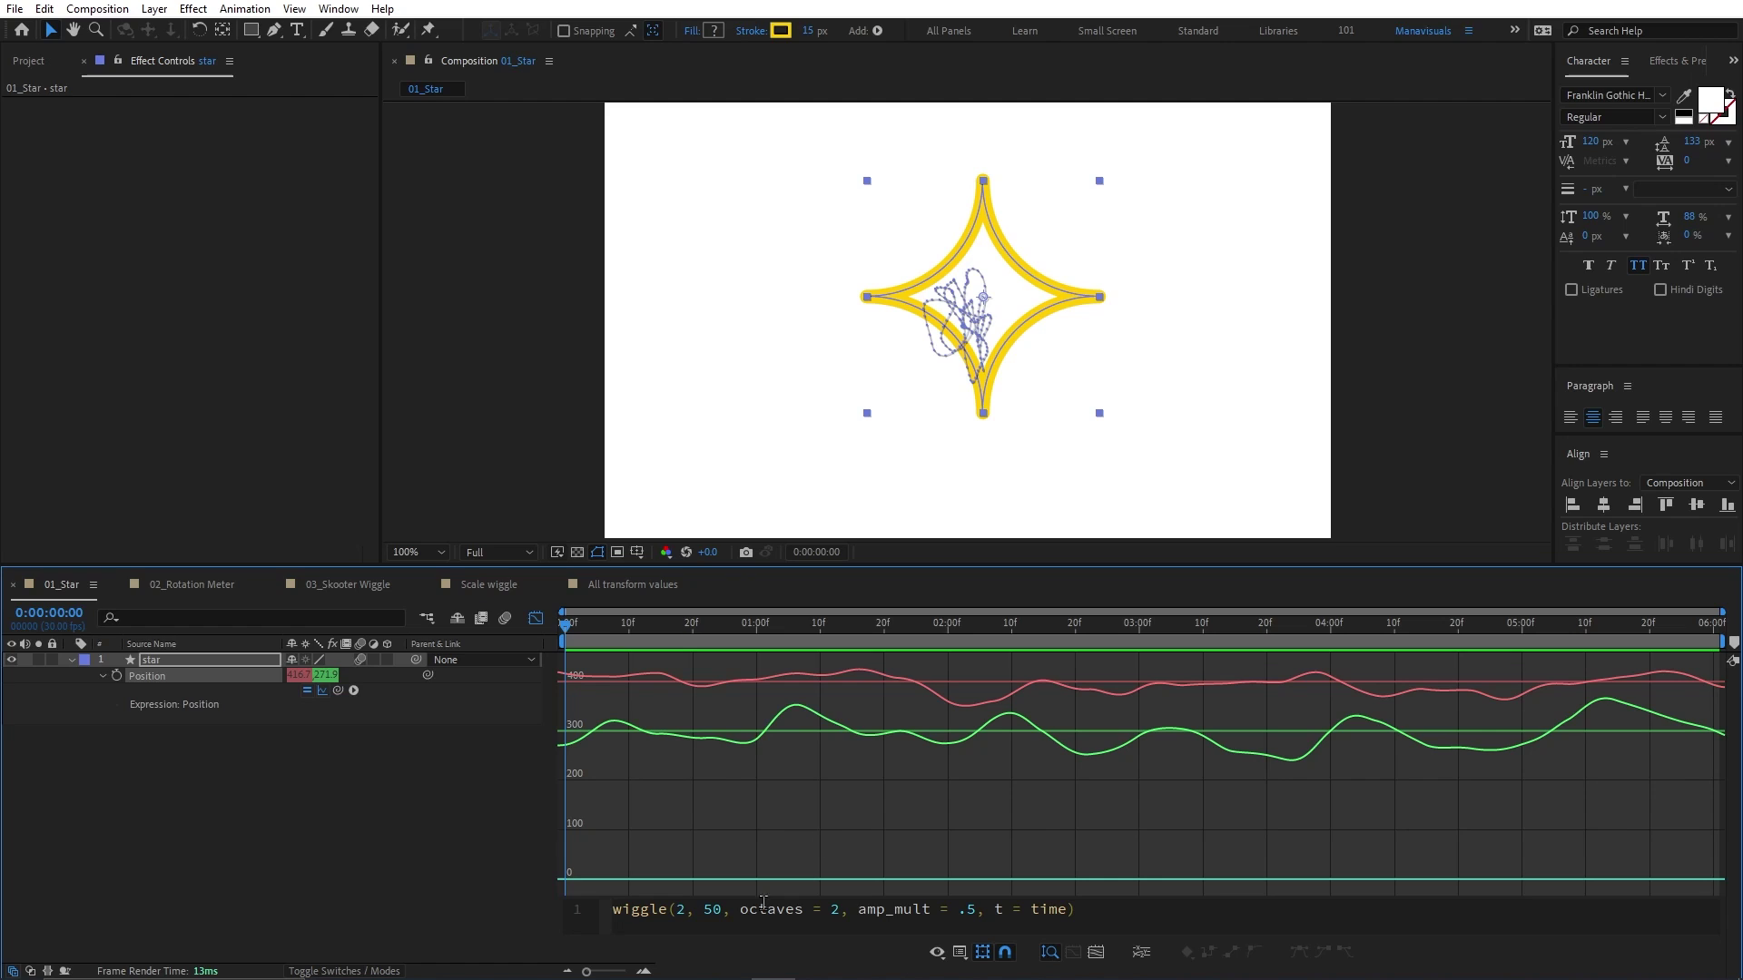
double_click(719, 912)
left_click_drag(959, 912, 977, 911)
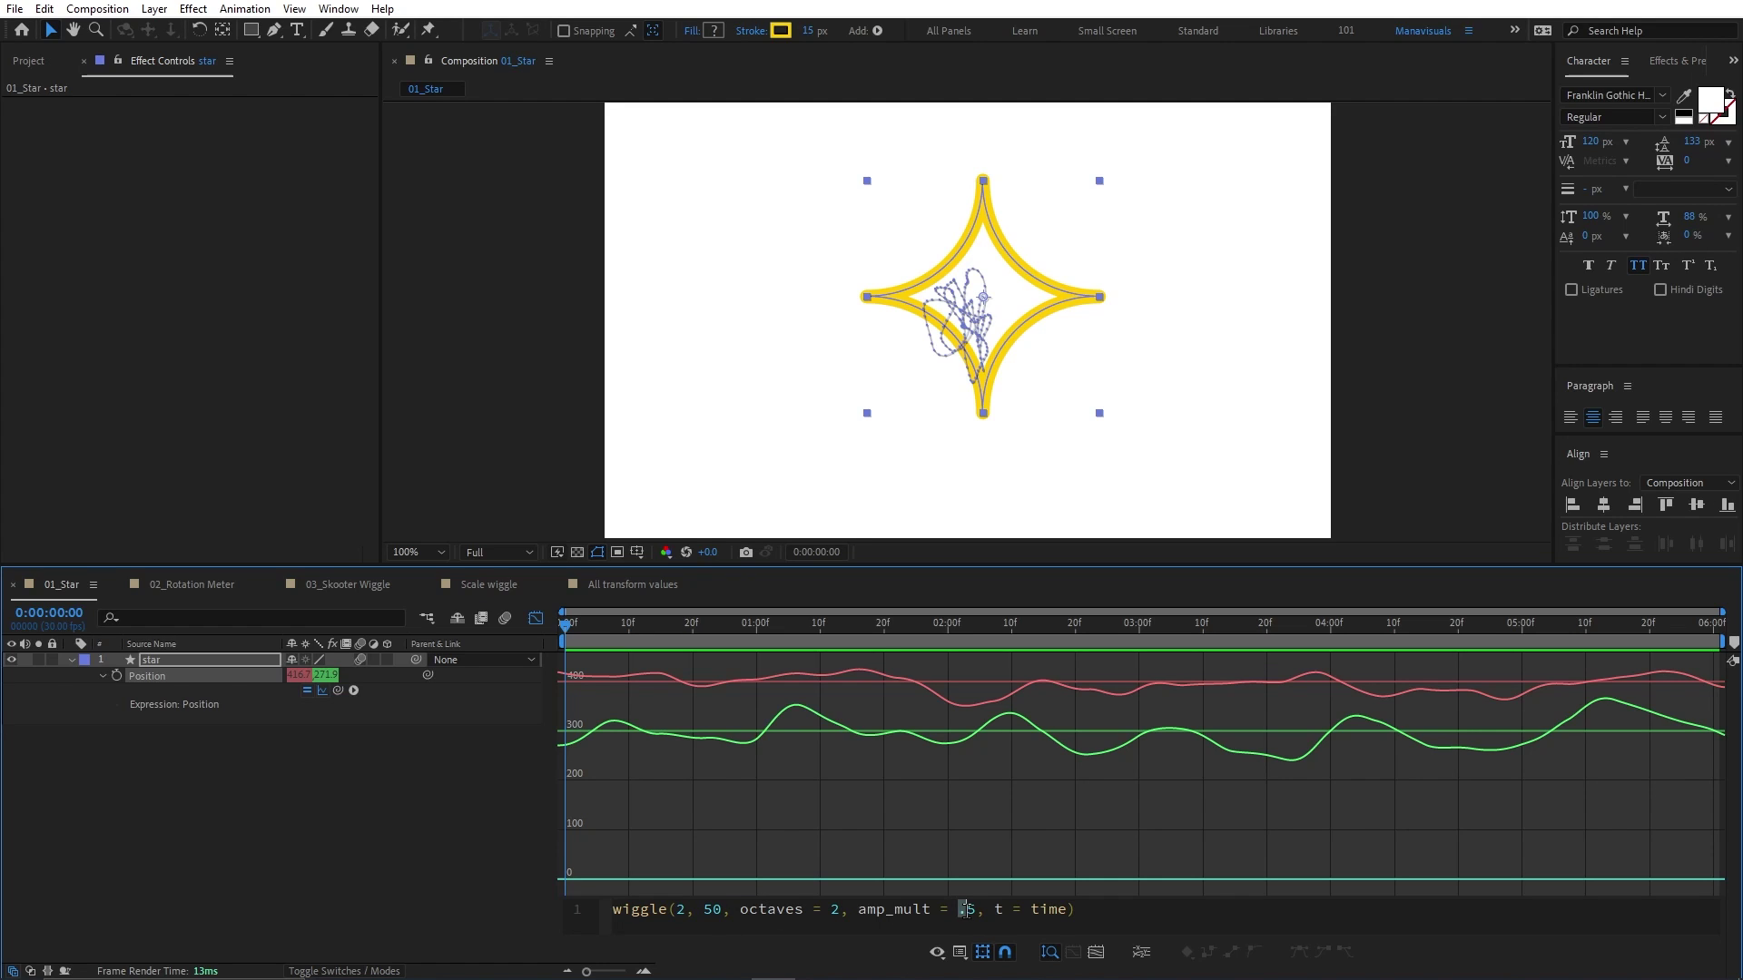
type("1")
left_click(1120, 952)
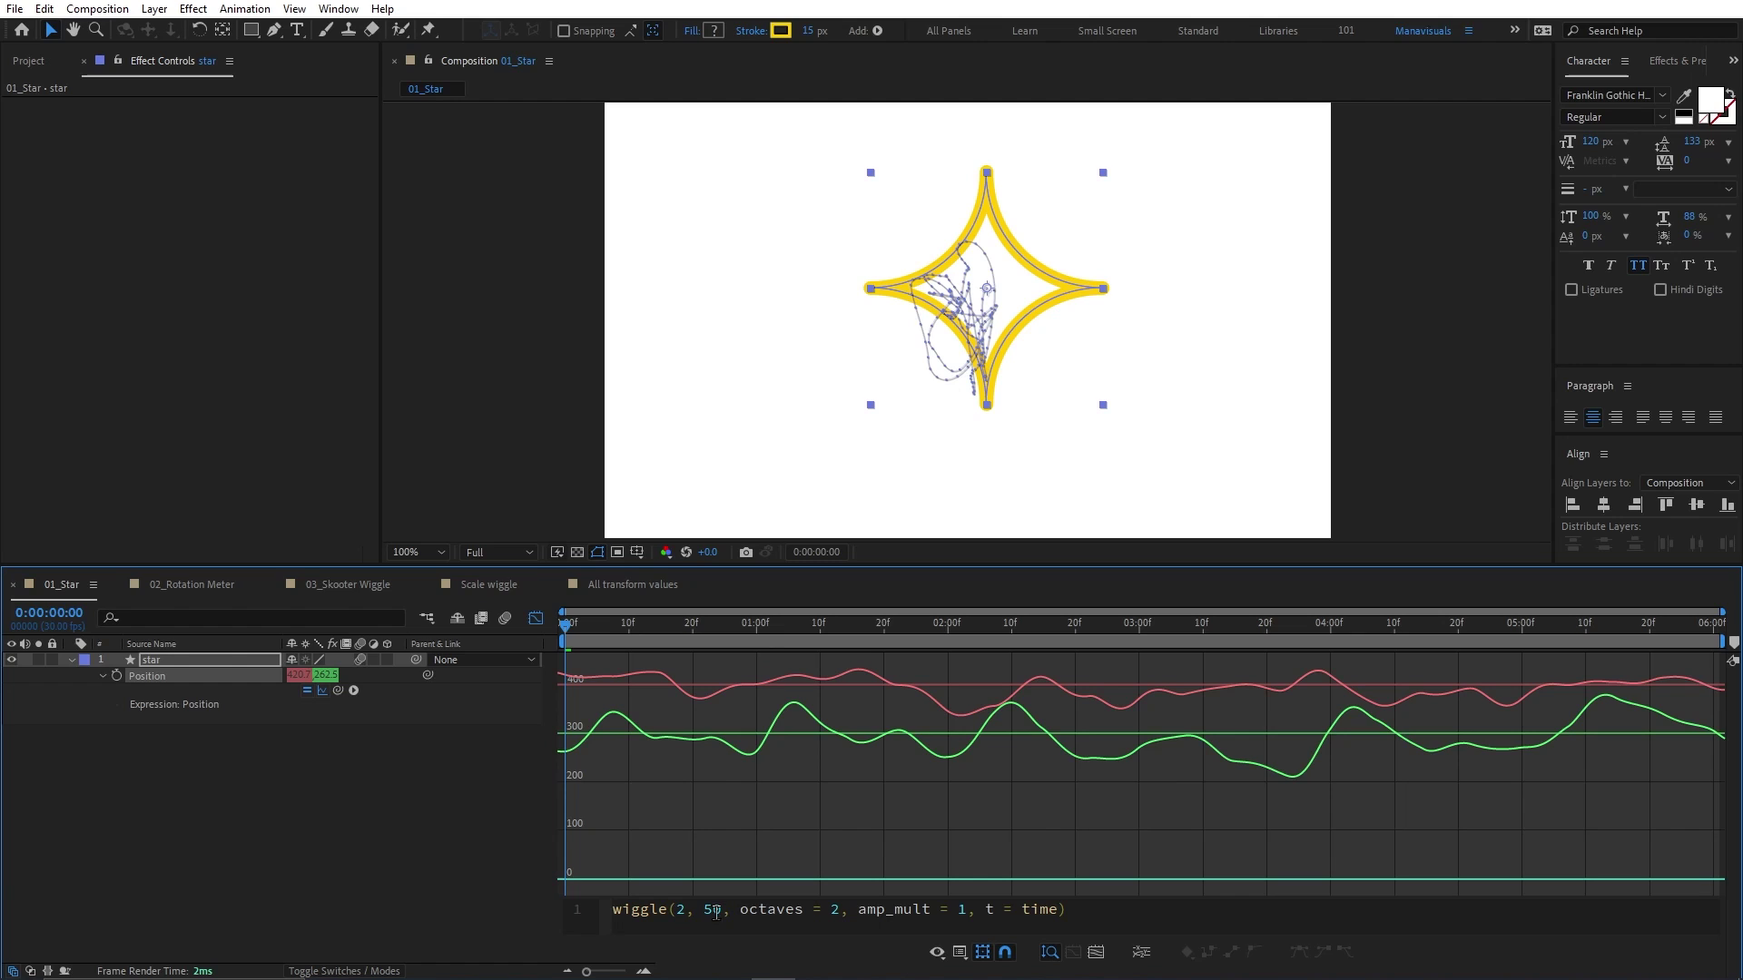
double_click(960, 910)
type("2")
key("KP_Enter")
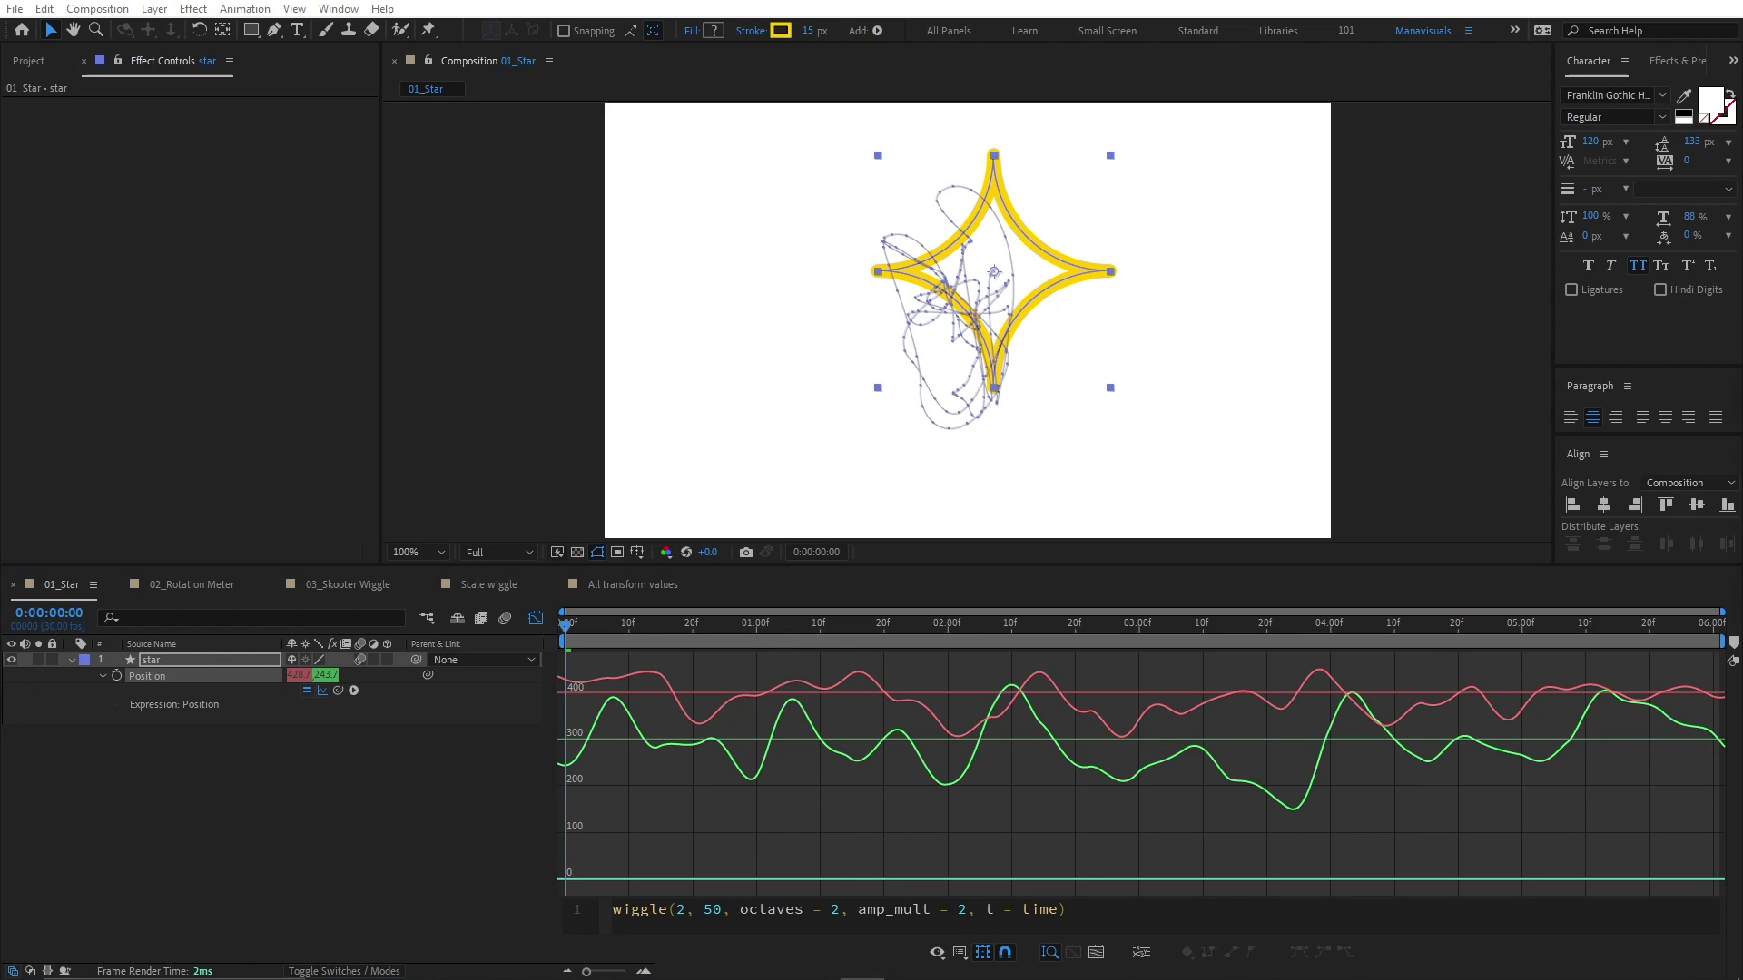
Step: Paste the loop expression code from the Loop Expression notes into the Position expression
key("alt+Tab")
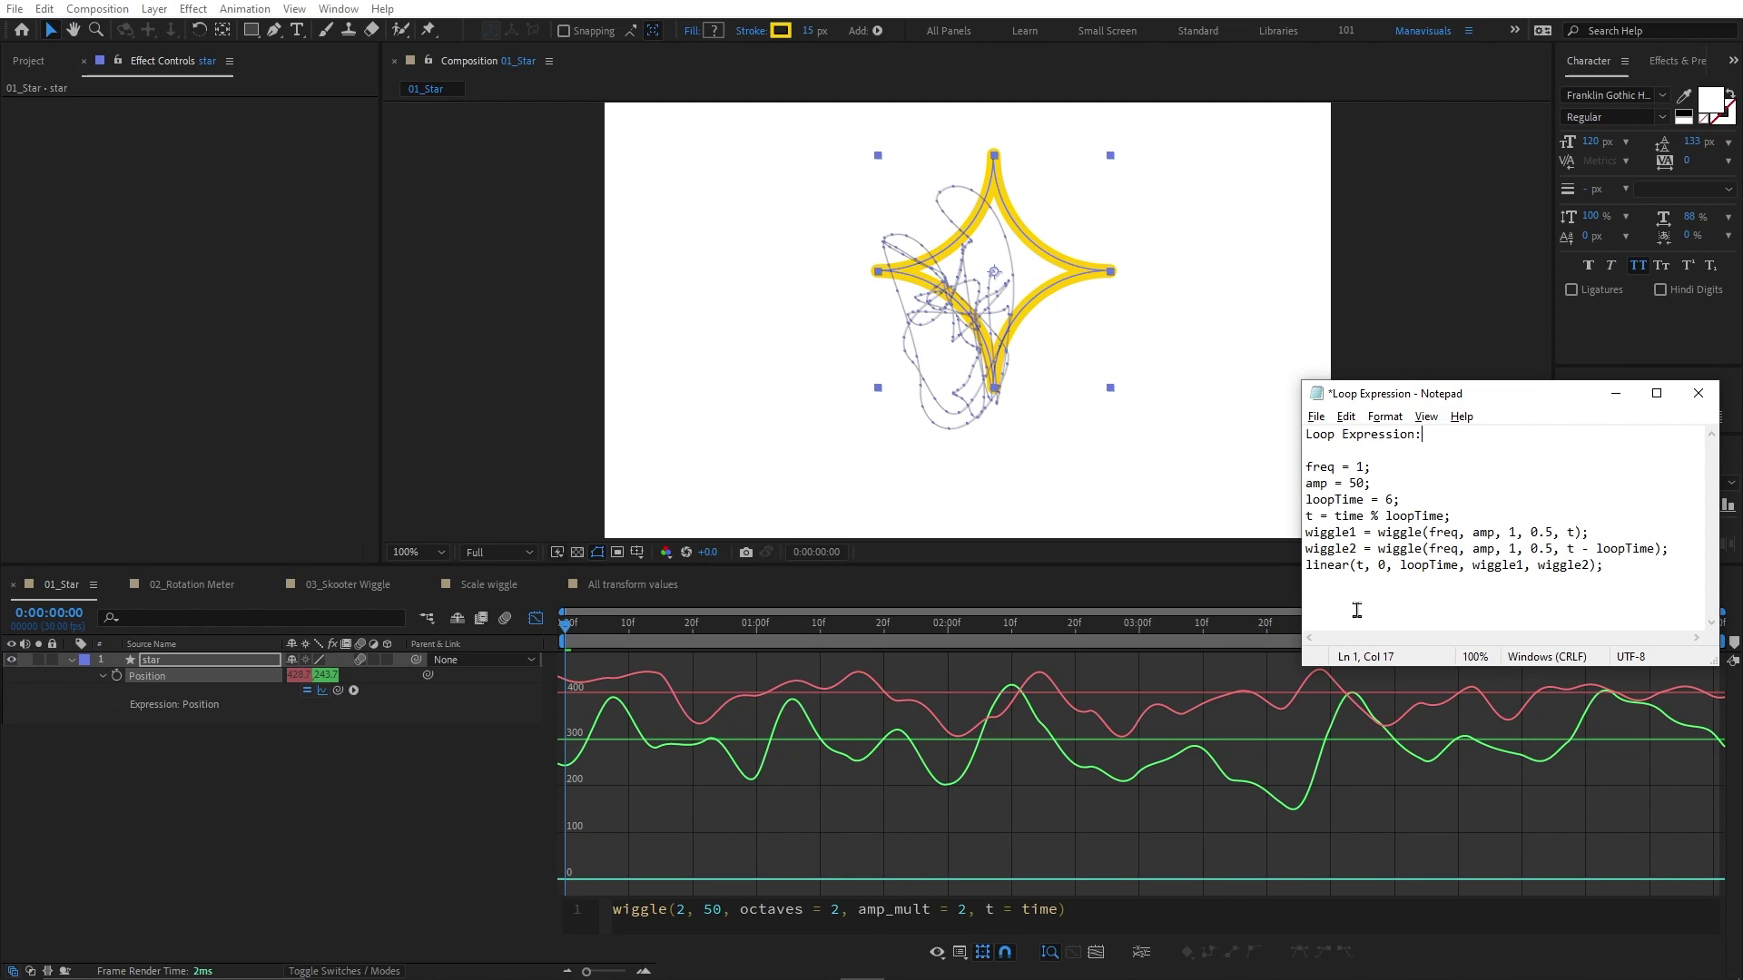
left_click_drag(1304, 466, 1605, 565)
key("ctrl+c")
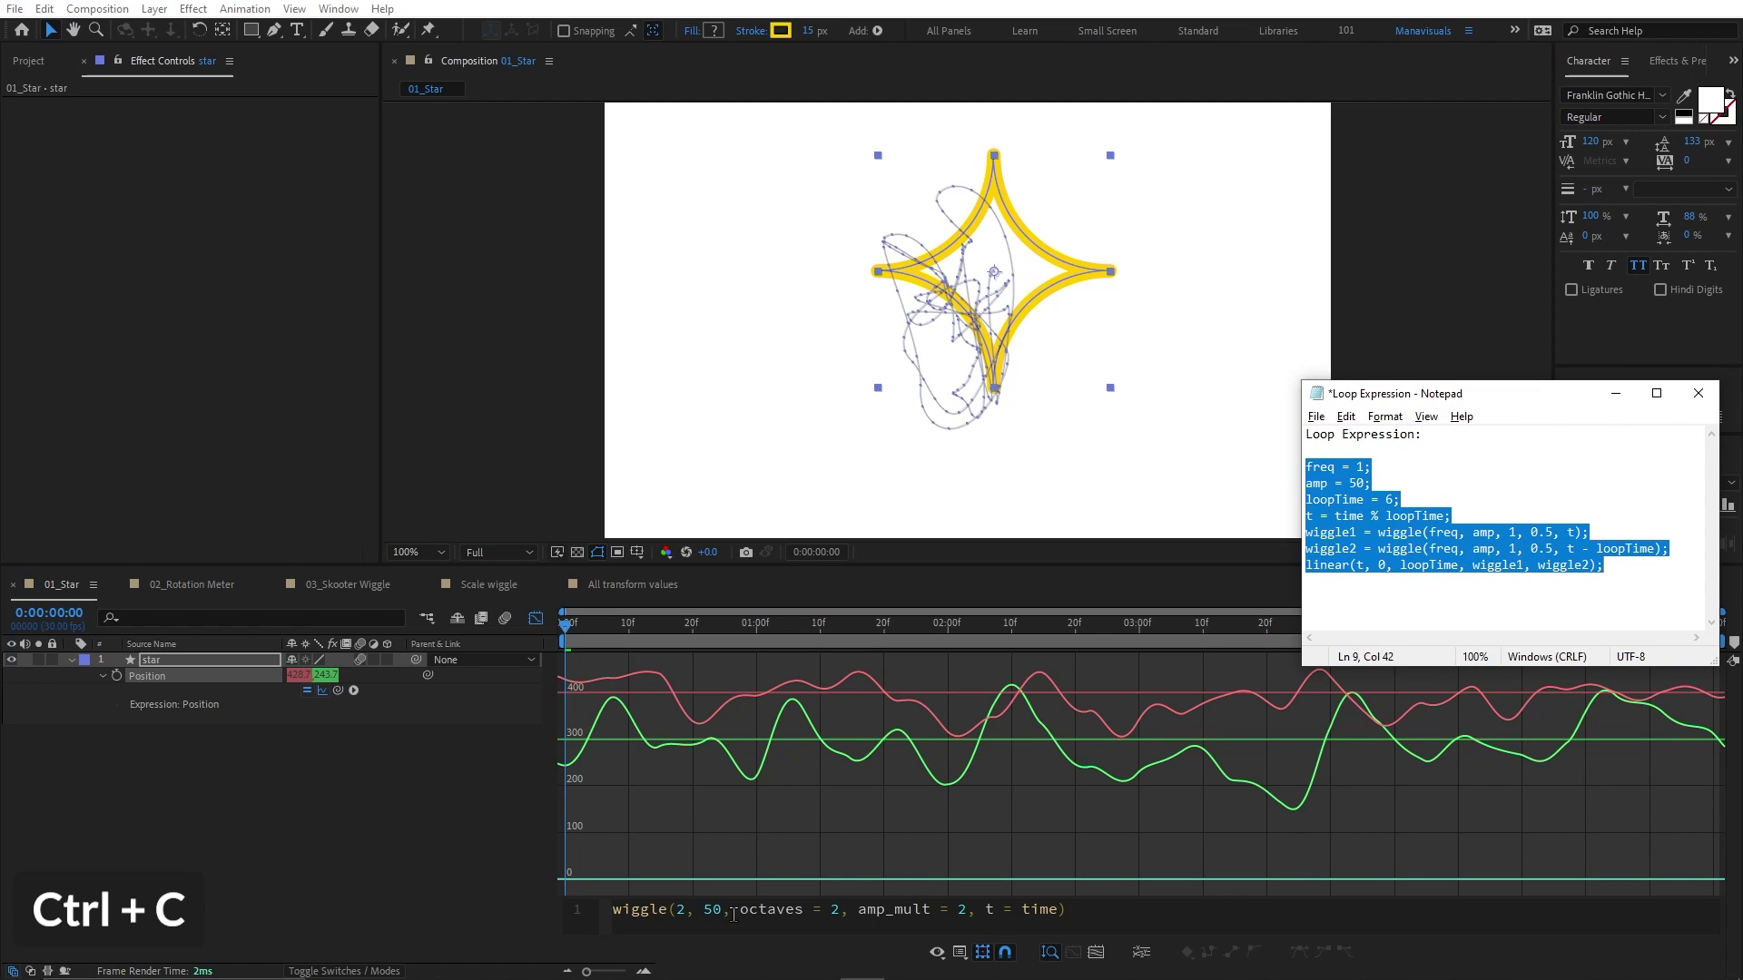
left_click(733, 915)
key("ctrl+v")
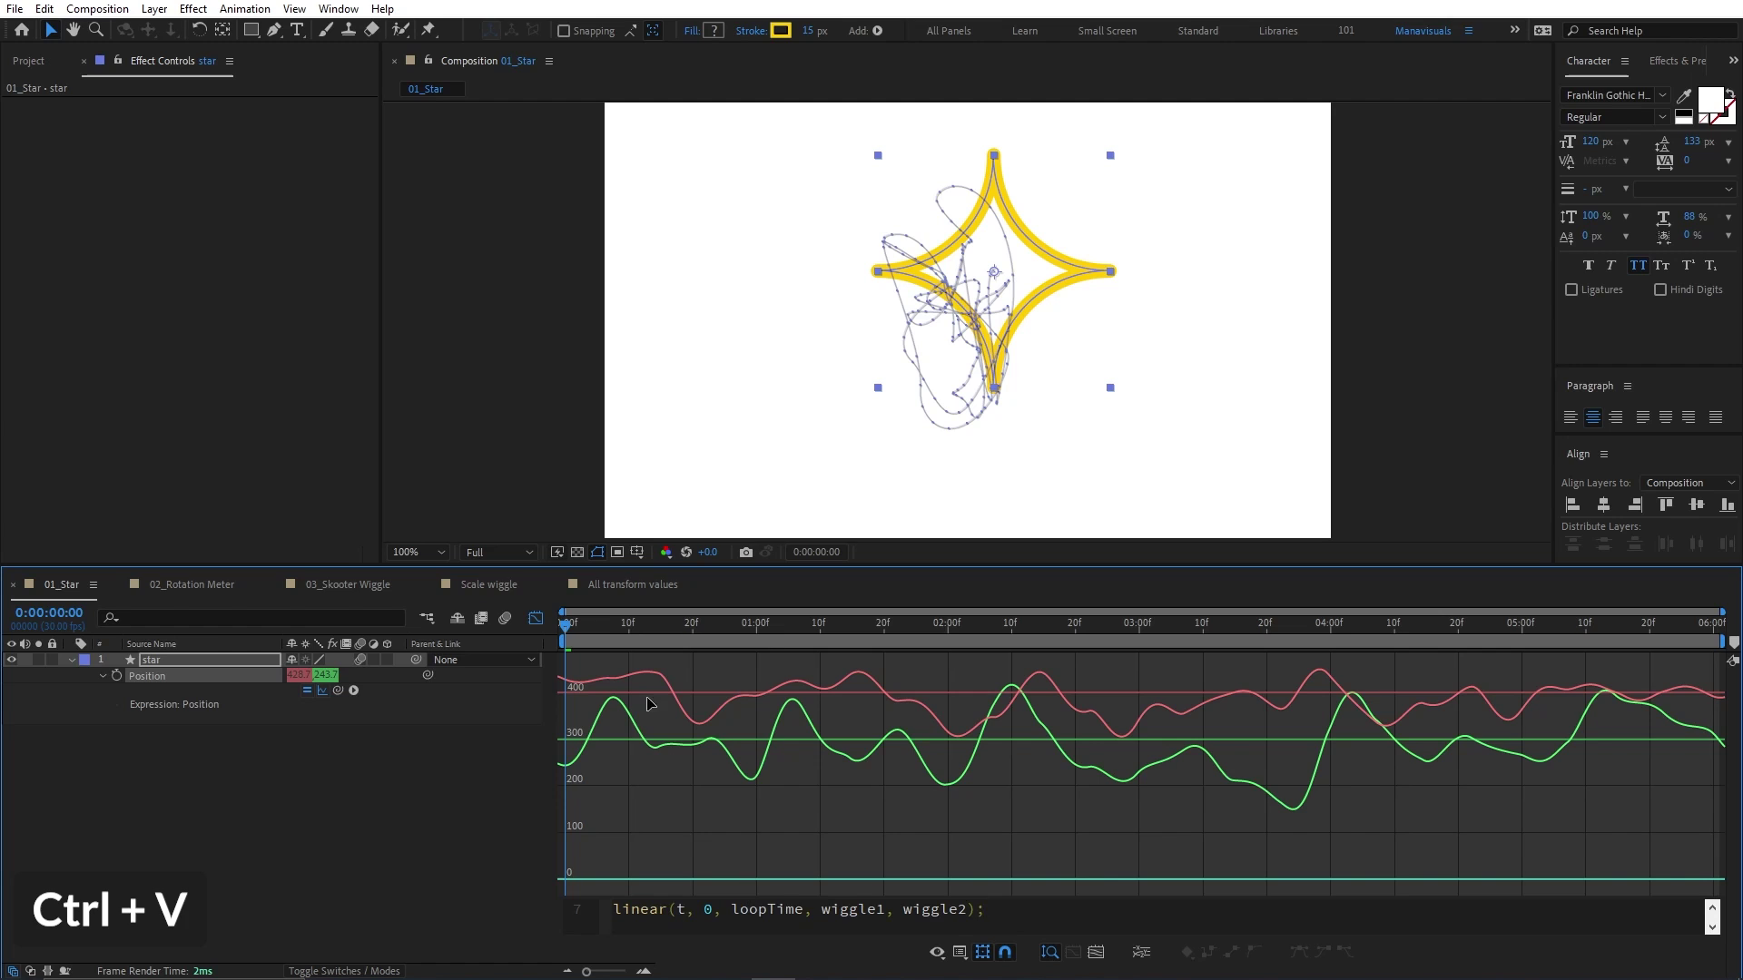
Step: Commit the pasted loop expression with loopTime 6 and close the Graph Editor
left_click(324, 691)
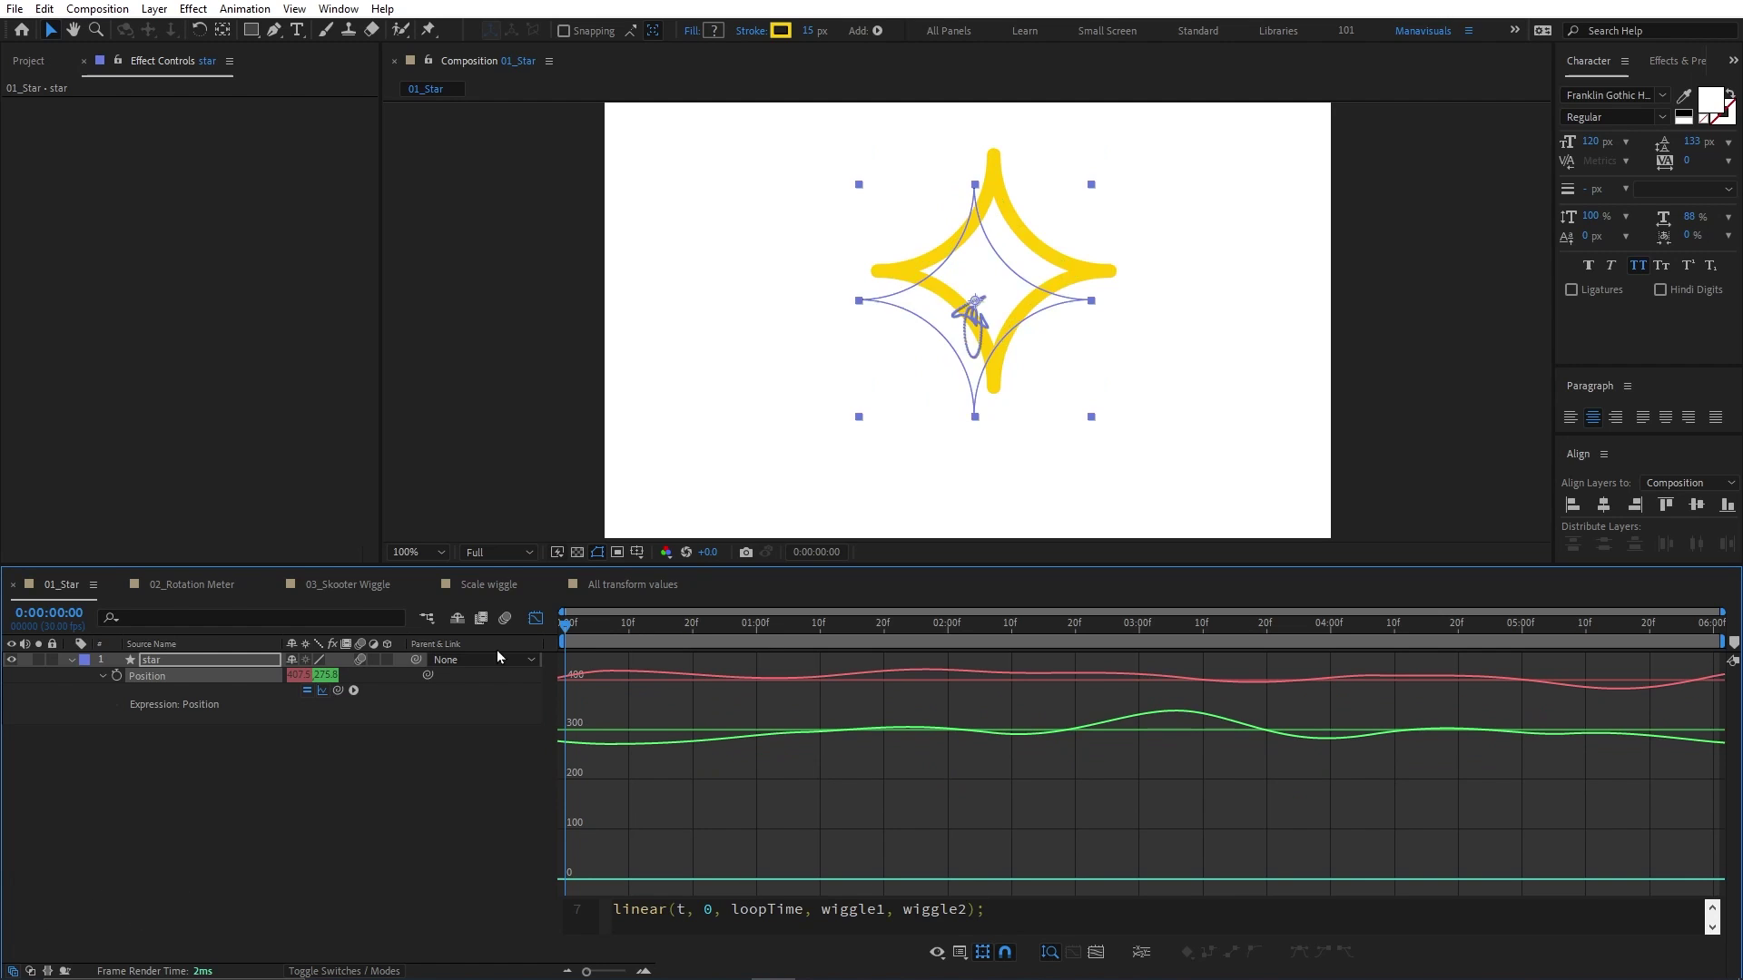
left_click(535, 620)
left_click(637, 817)
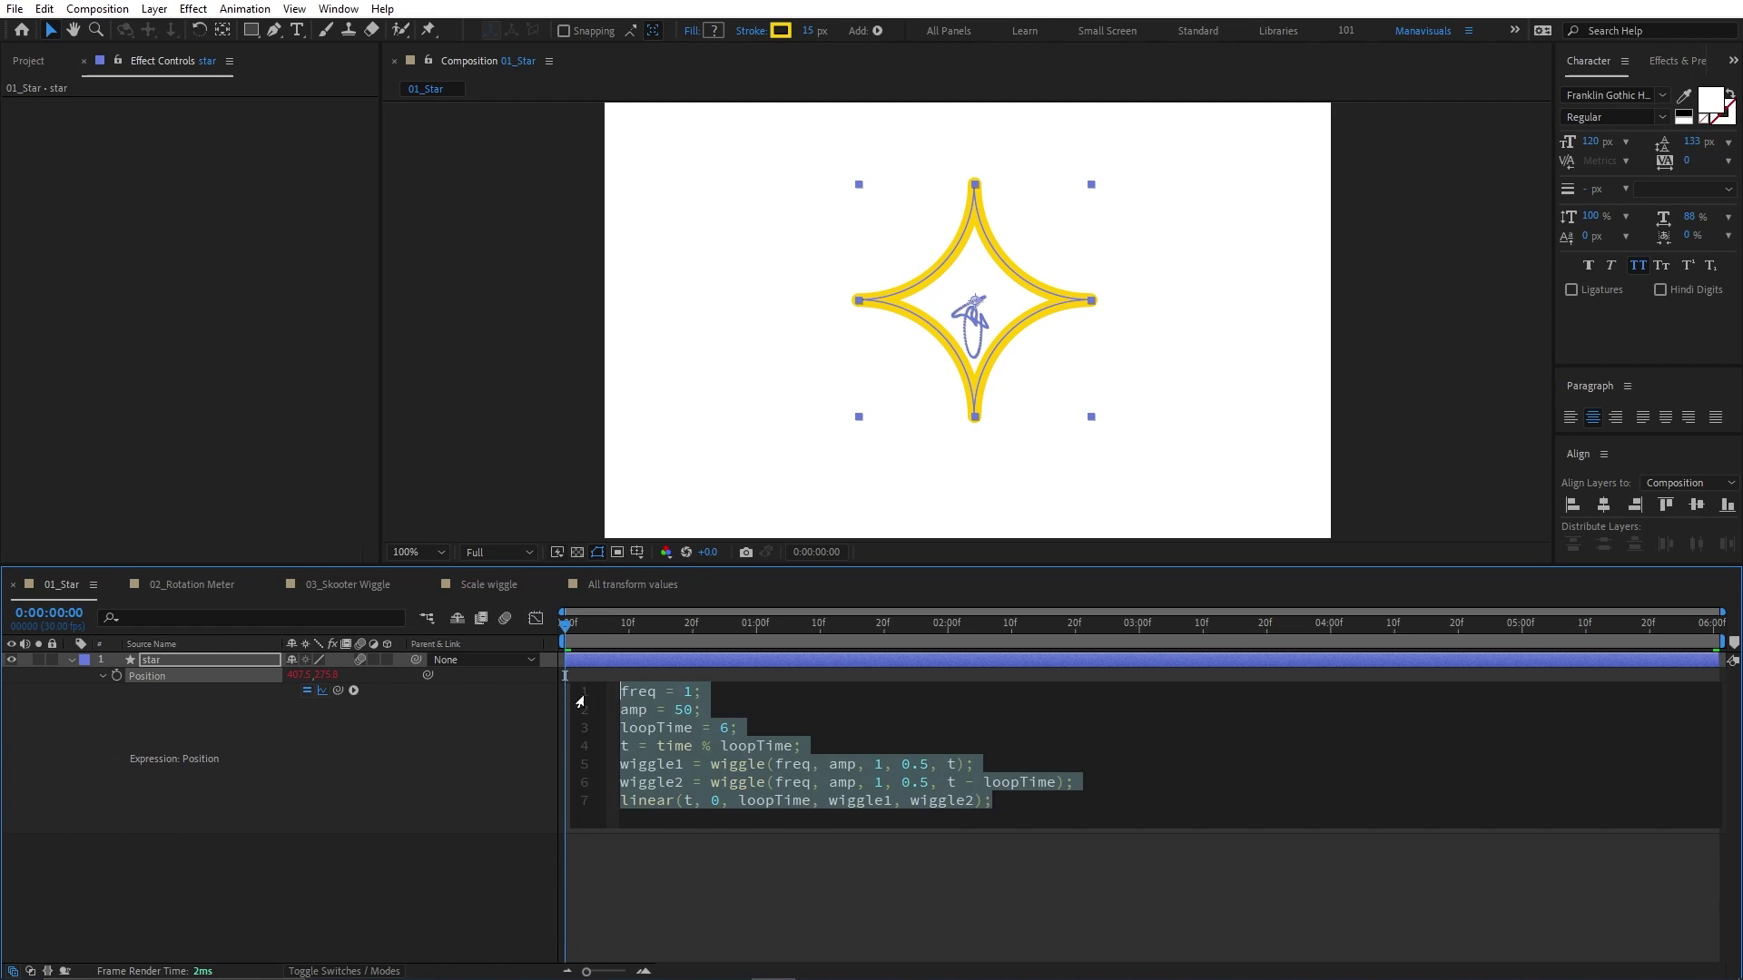
left_click_drag(620, 691, 741, 728)
left_click(686, 685)
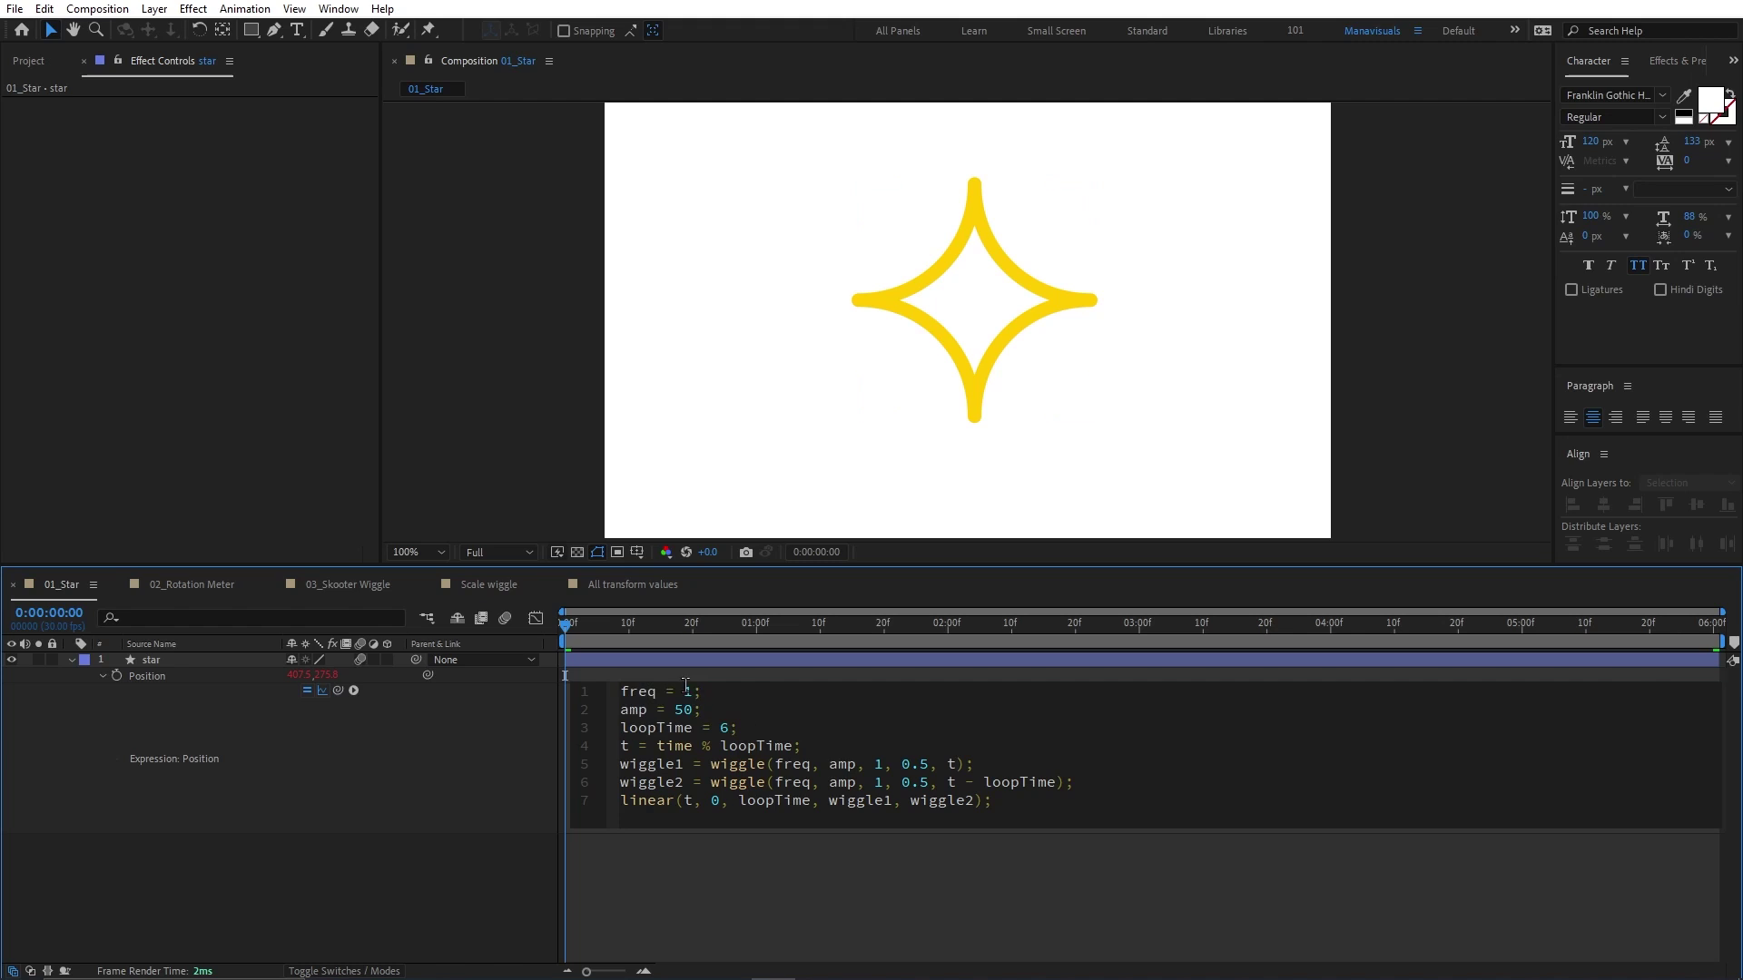
left_click(726, 728)
left_click(736, 855)
Step: Preview the looping motion, then clear the Position expression code
key("space")
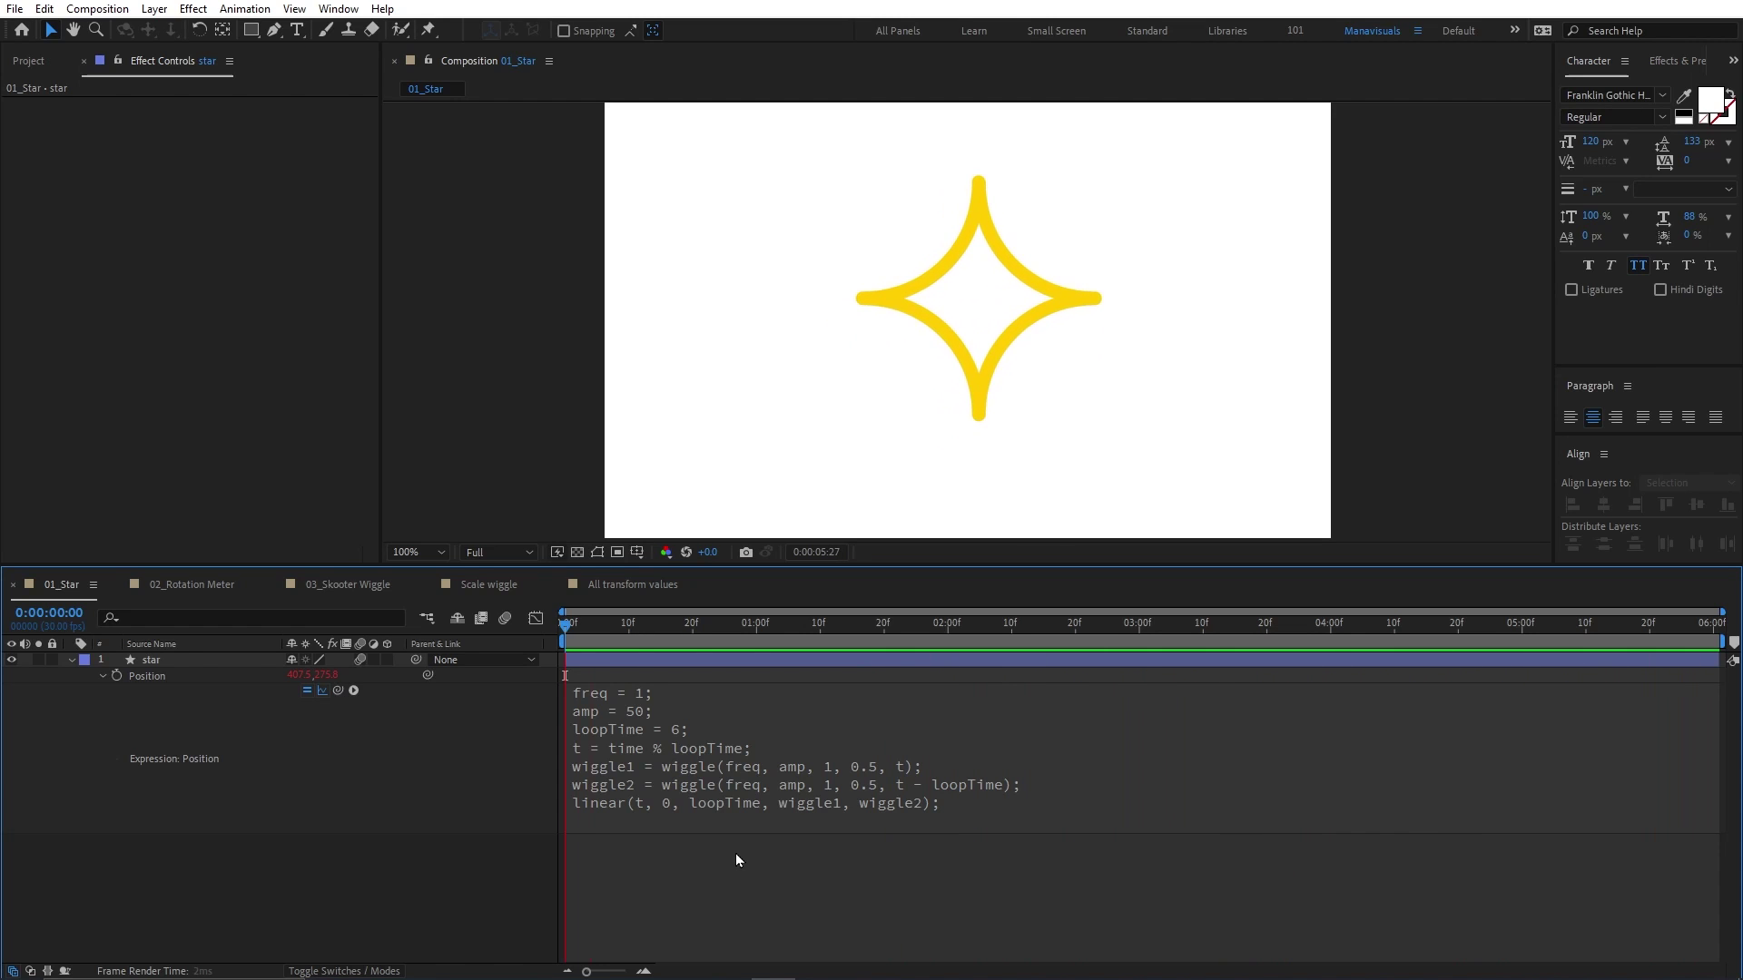
left_click(639, 726)
key("ctrl+a")
key("BackSpace")
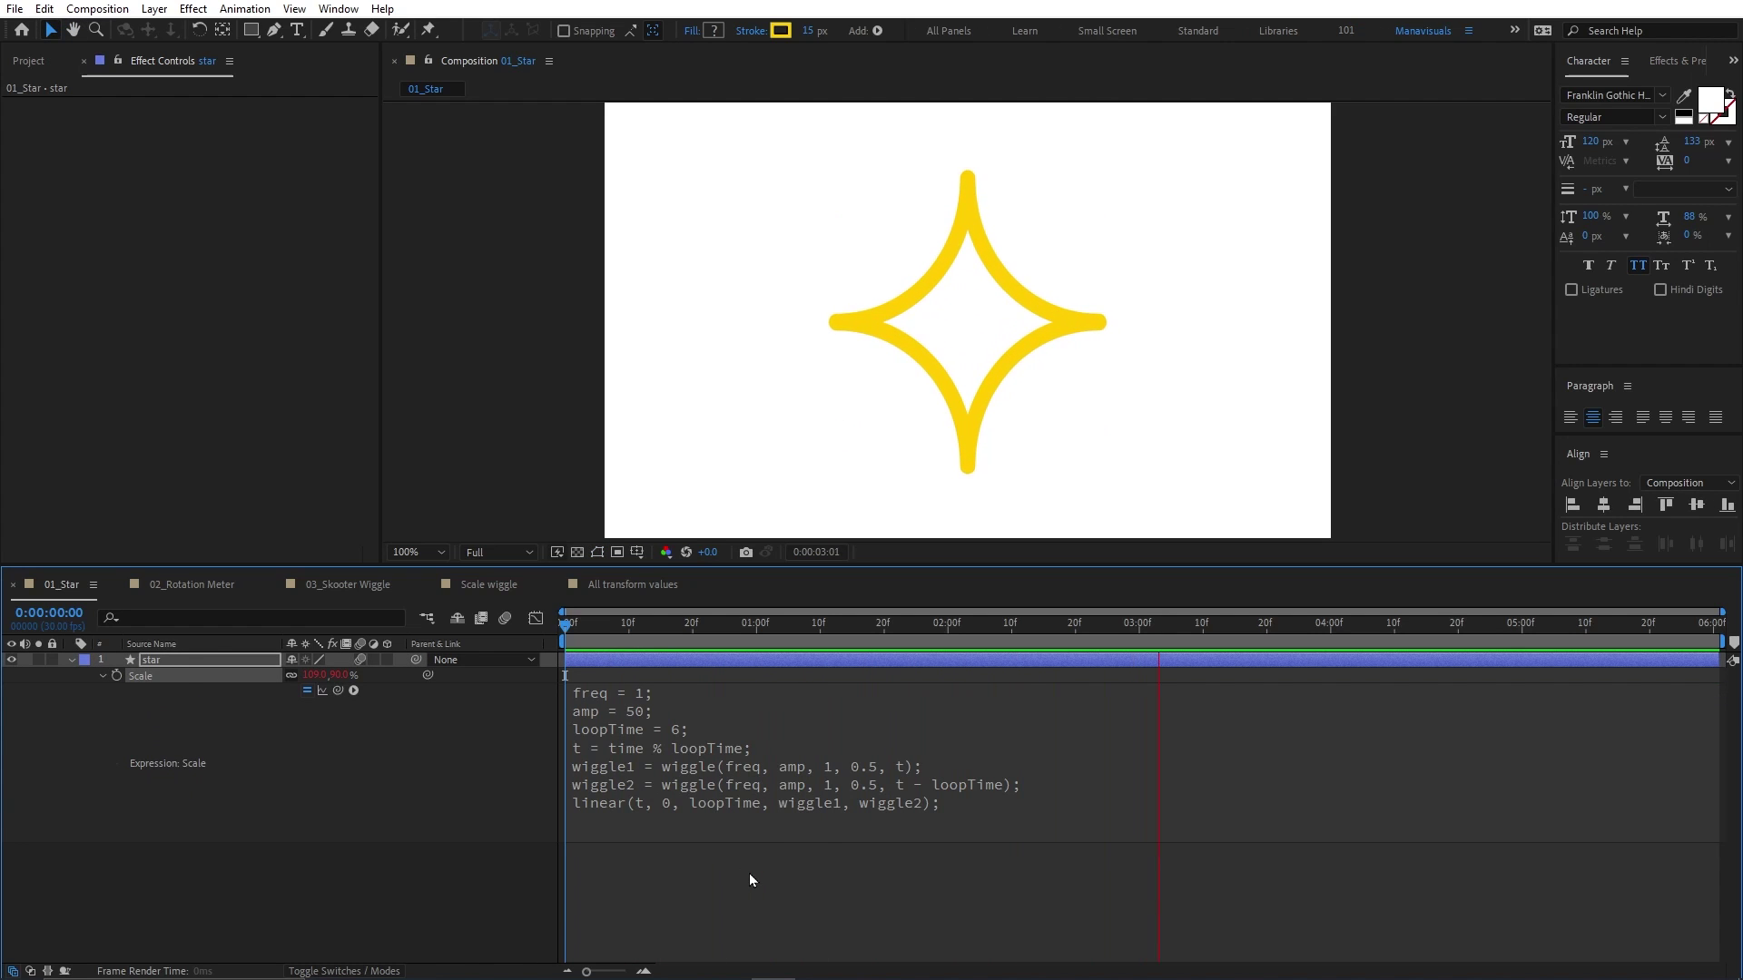
Step: Rewrite the Scale expression to assign lin and return [lin[0],lin[0]]
left_click(730, 821)
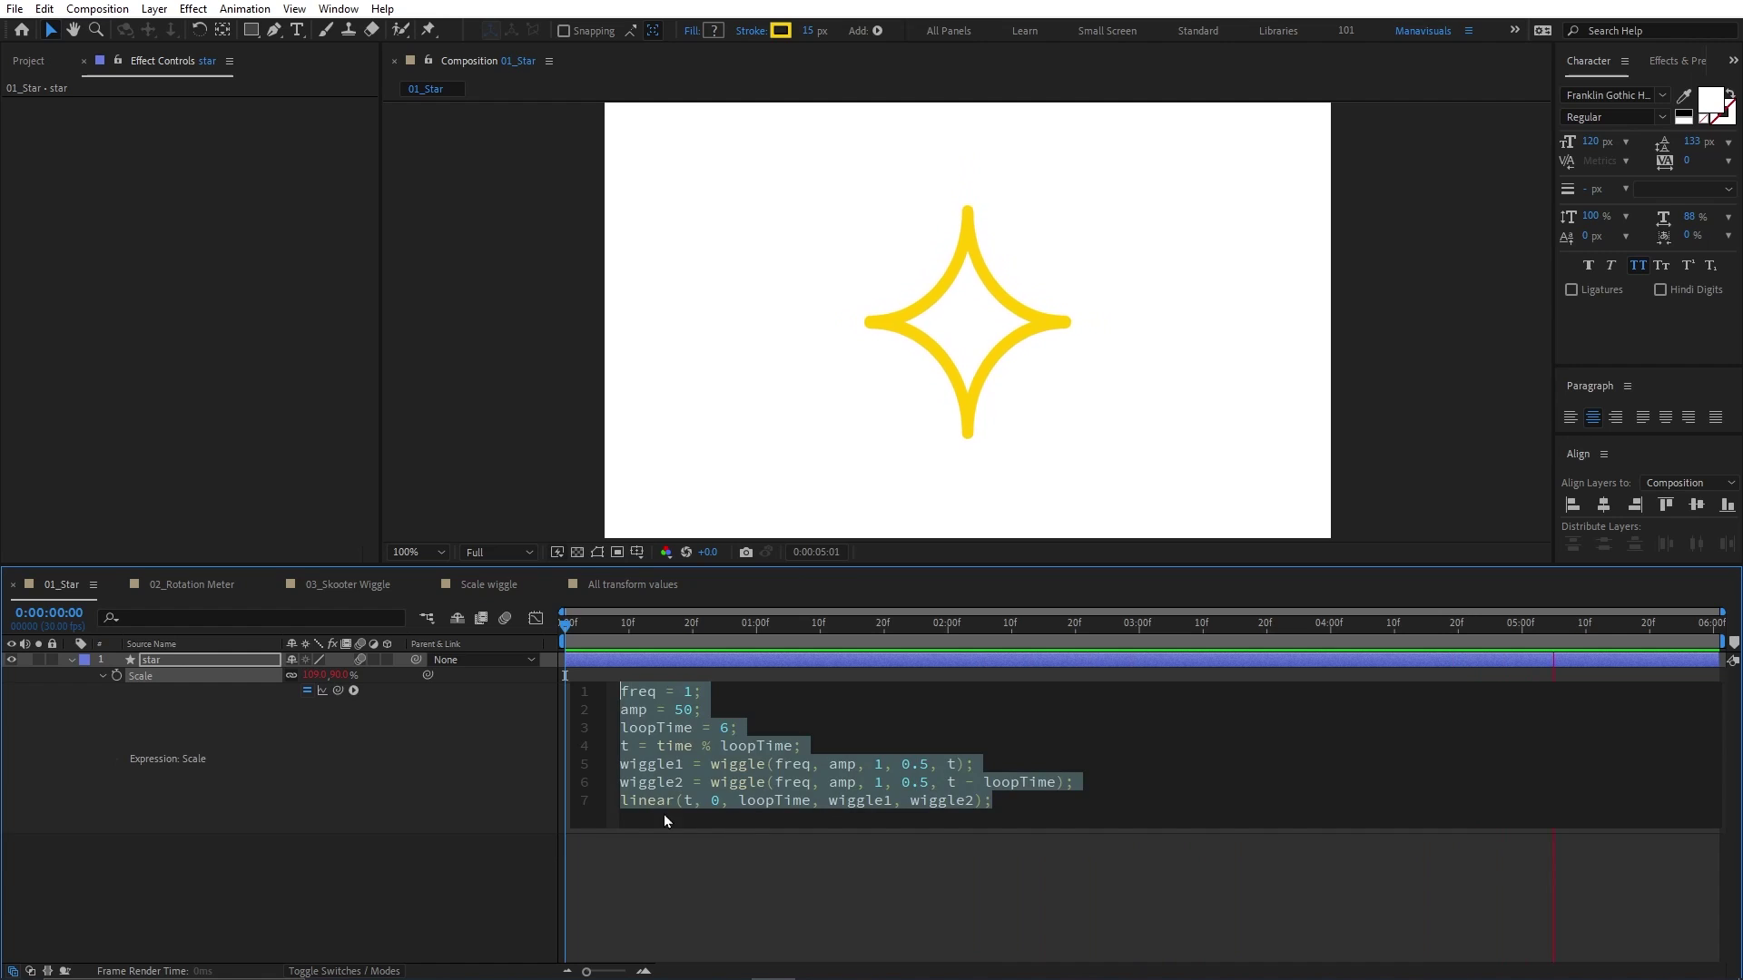
left_click(621, 800)
type("li")
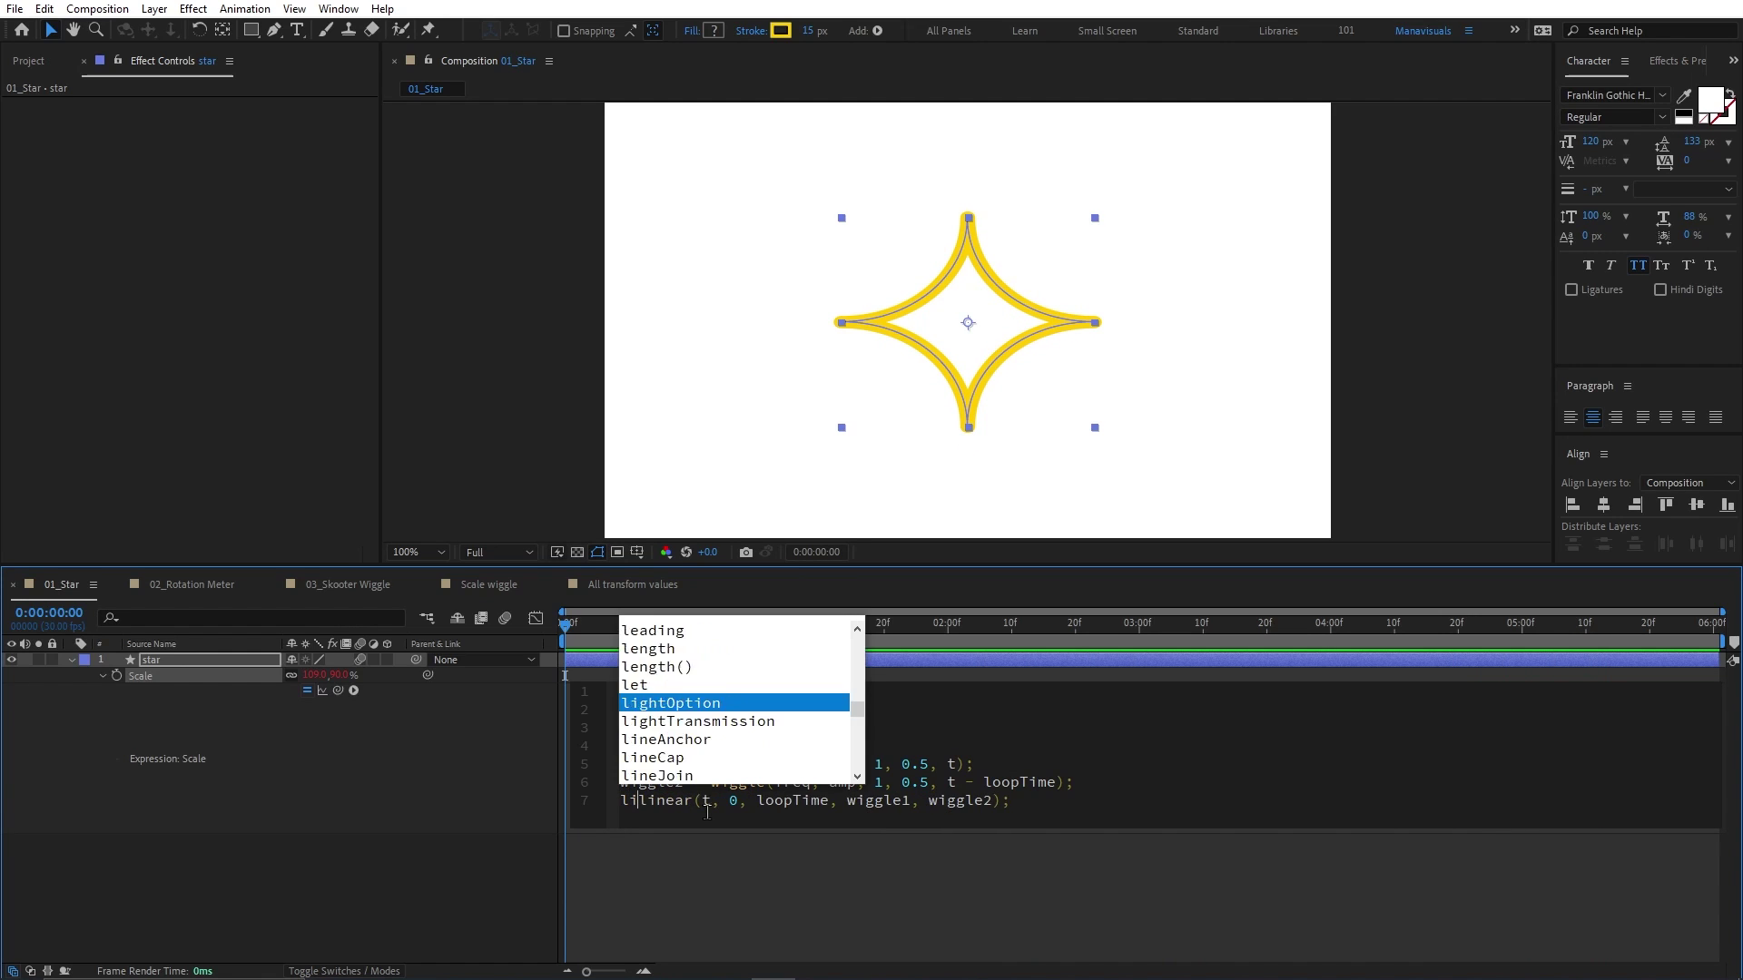
type("n = ")
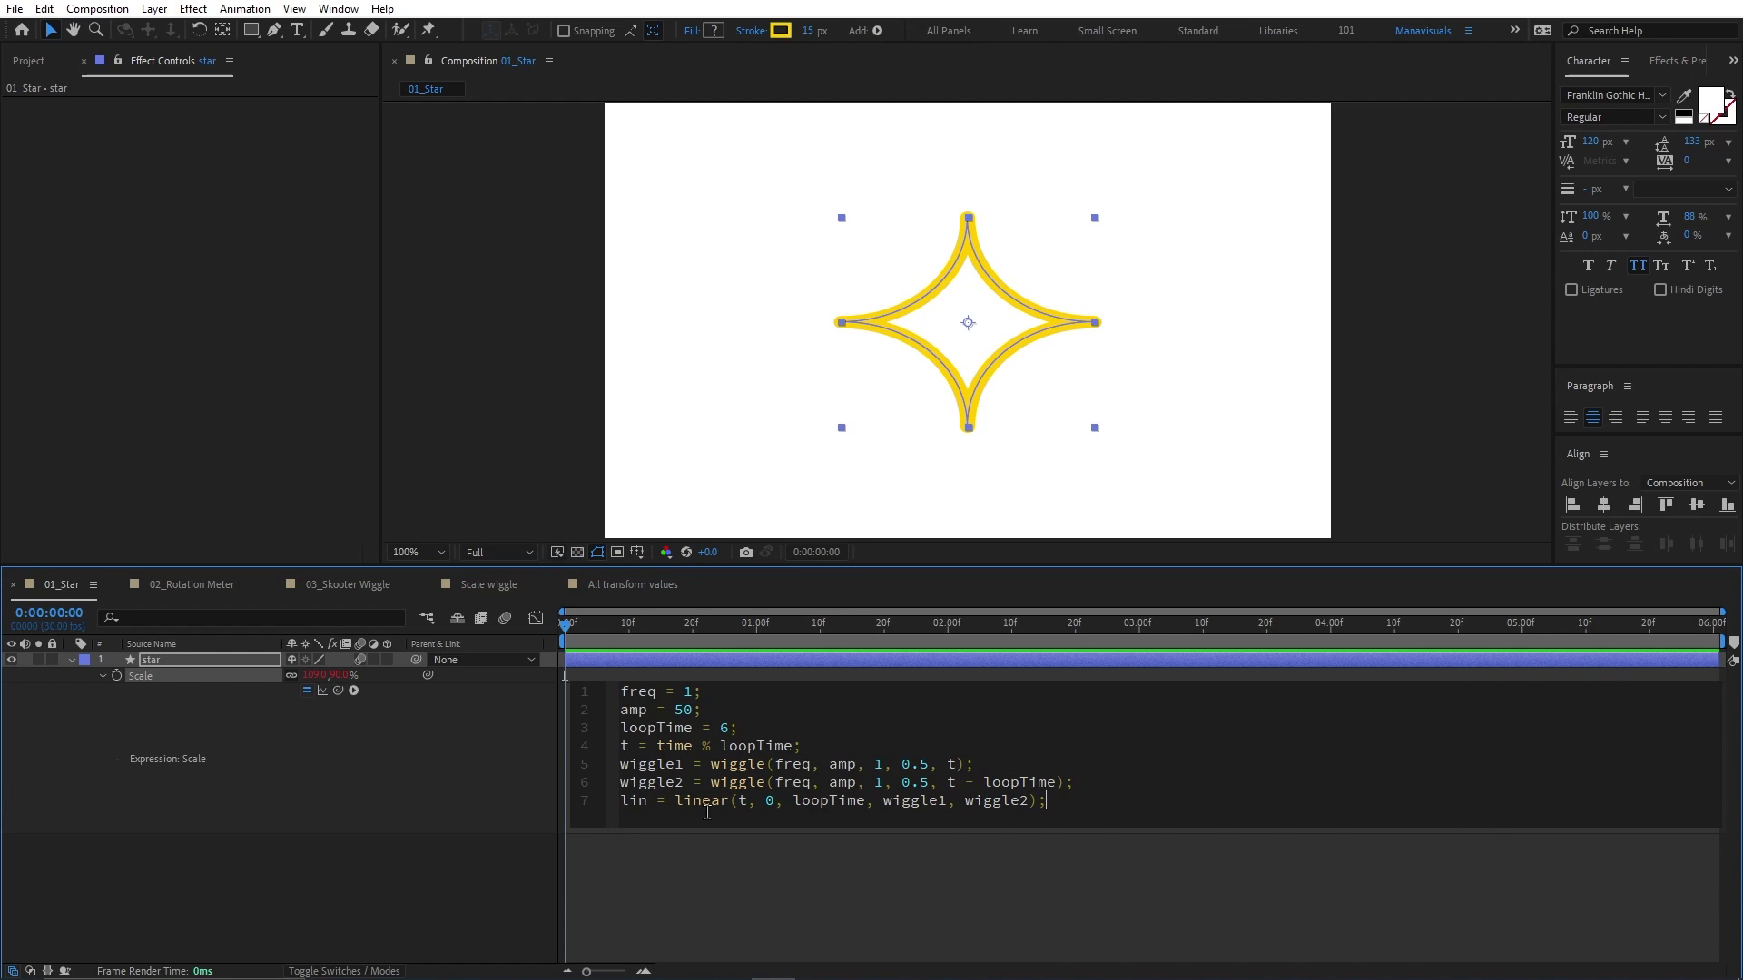
type("[l")
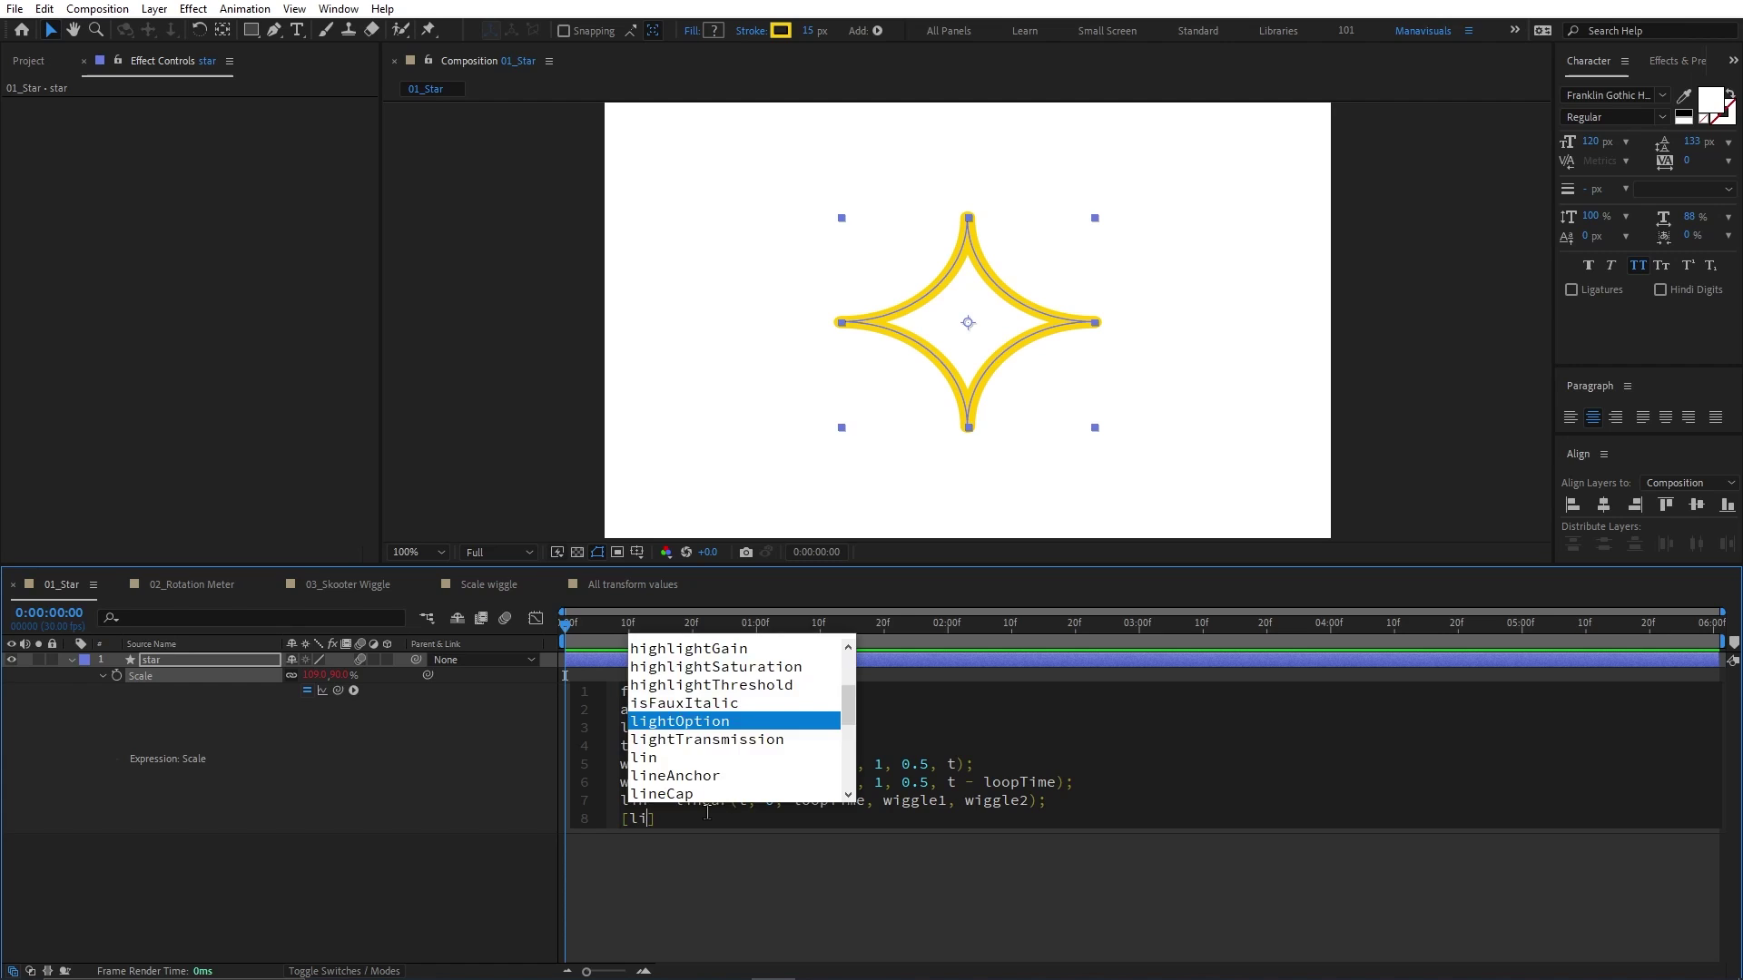
type("in[0]")
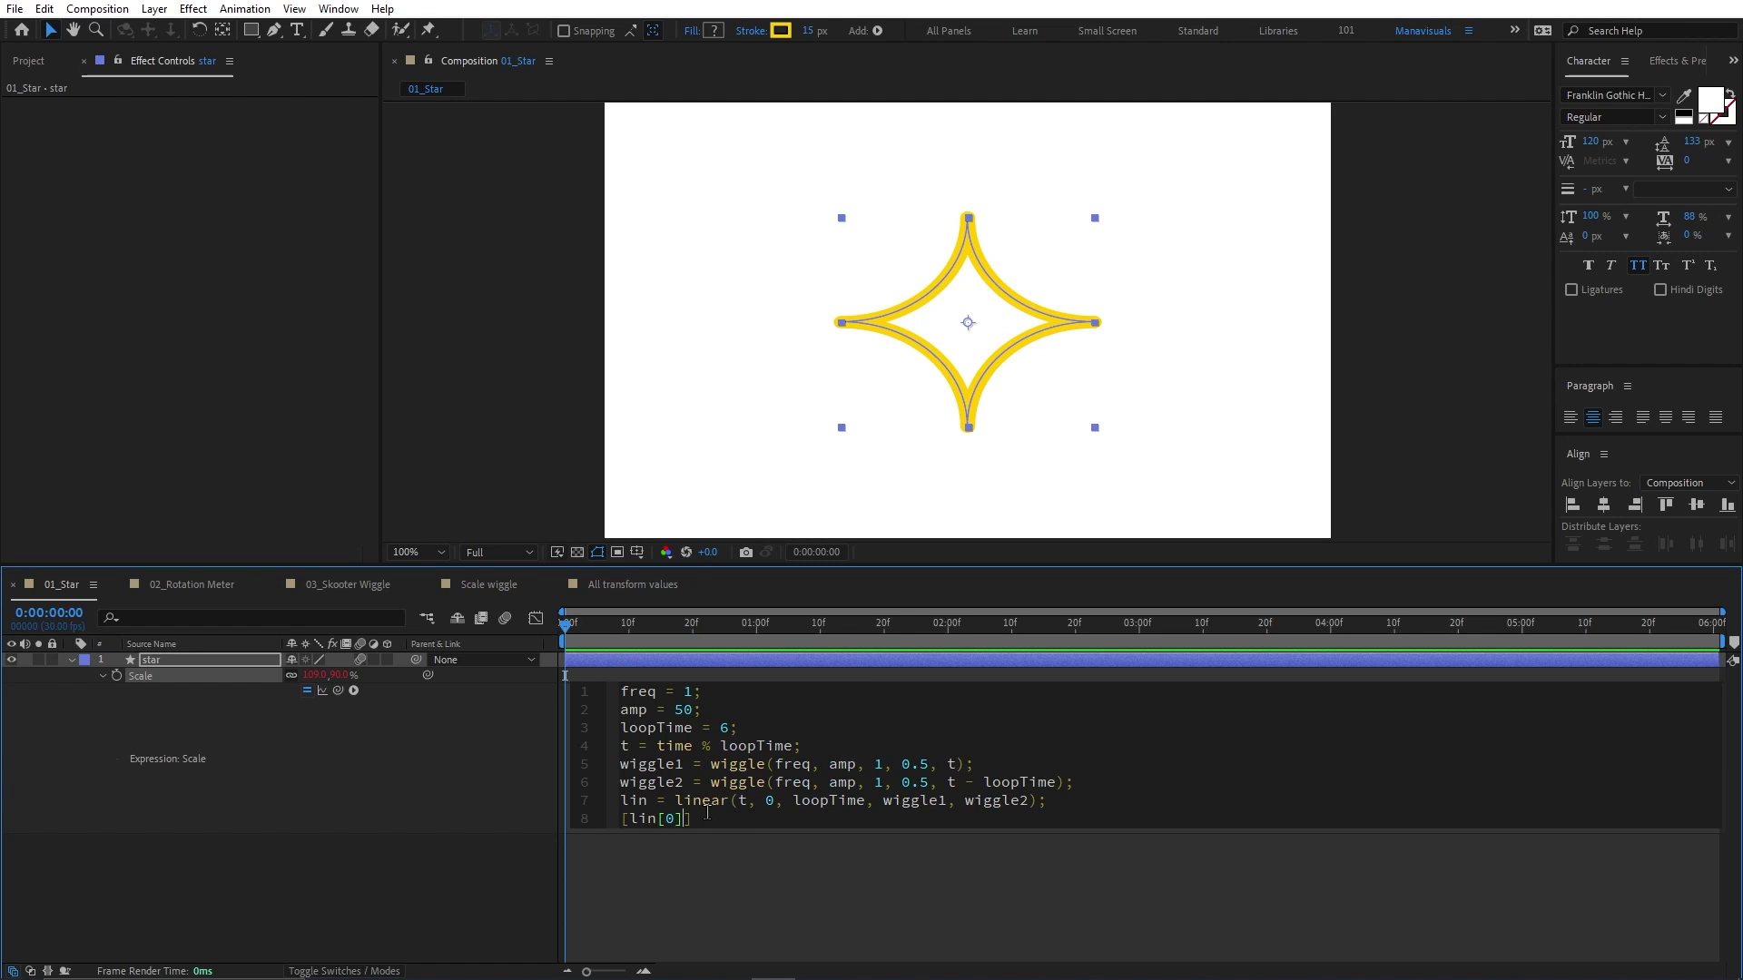
type(",lin[0")
left_click(542, 633)
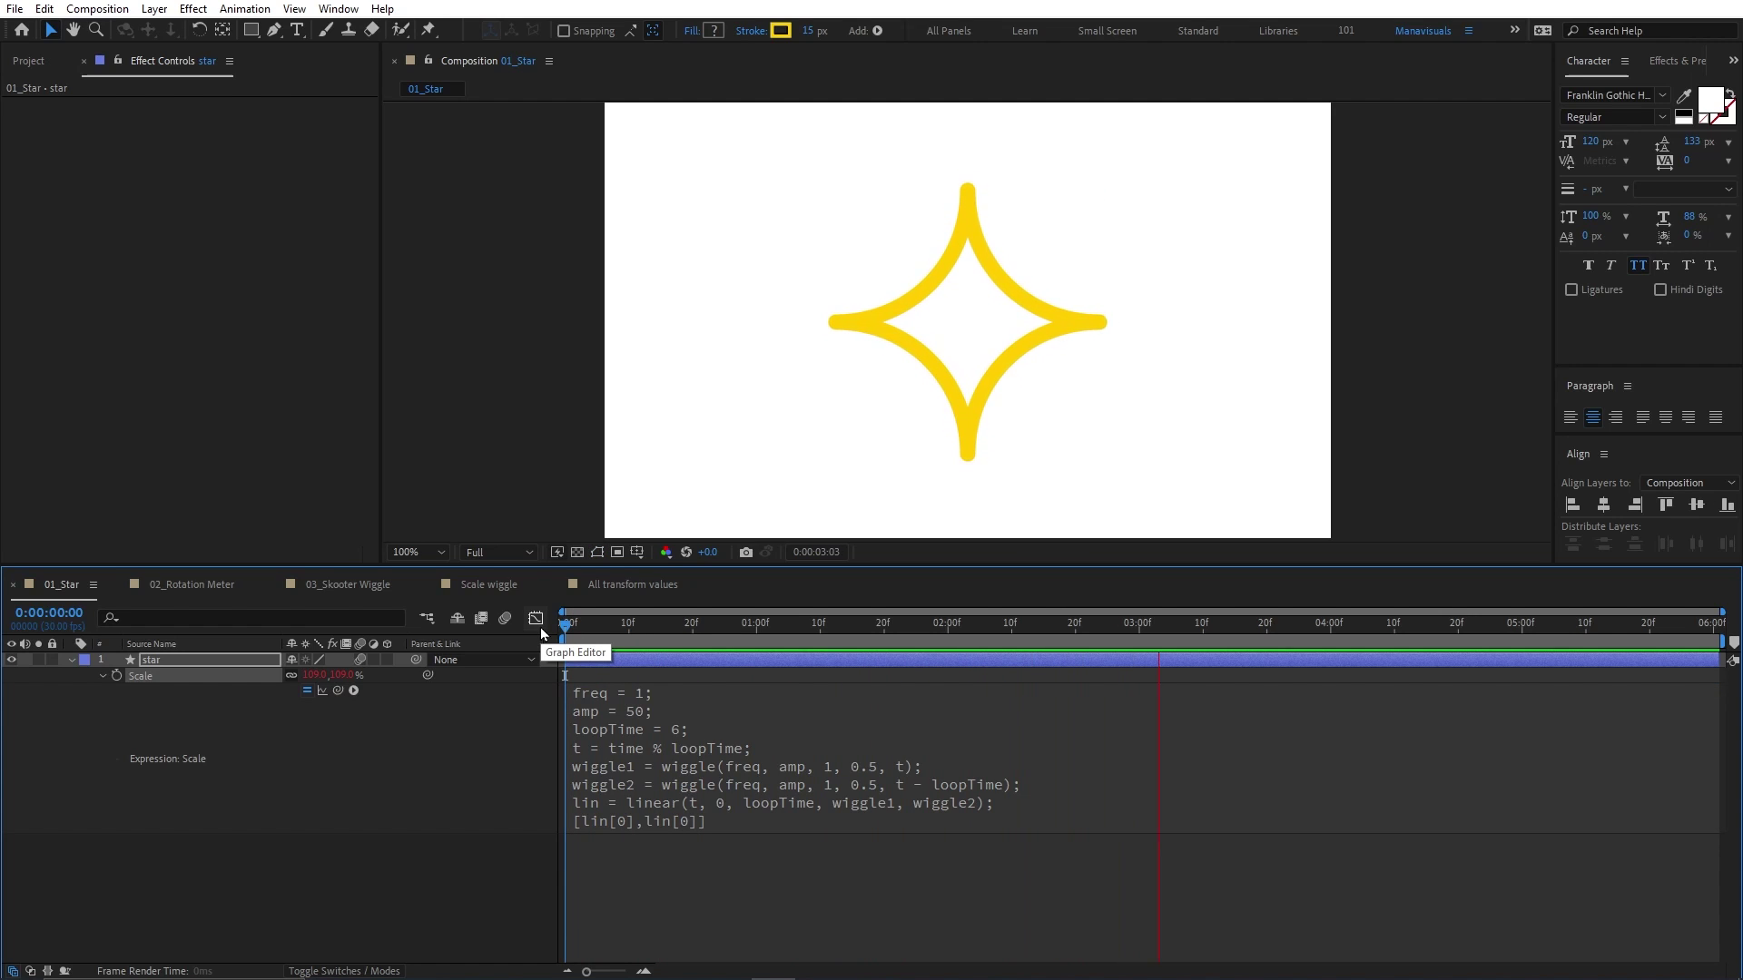
key("space")
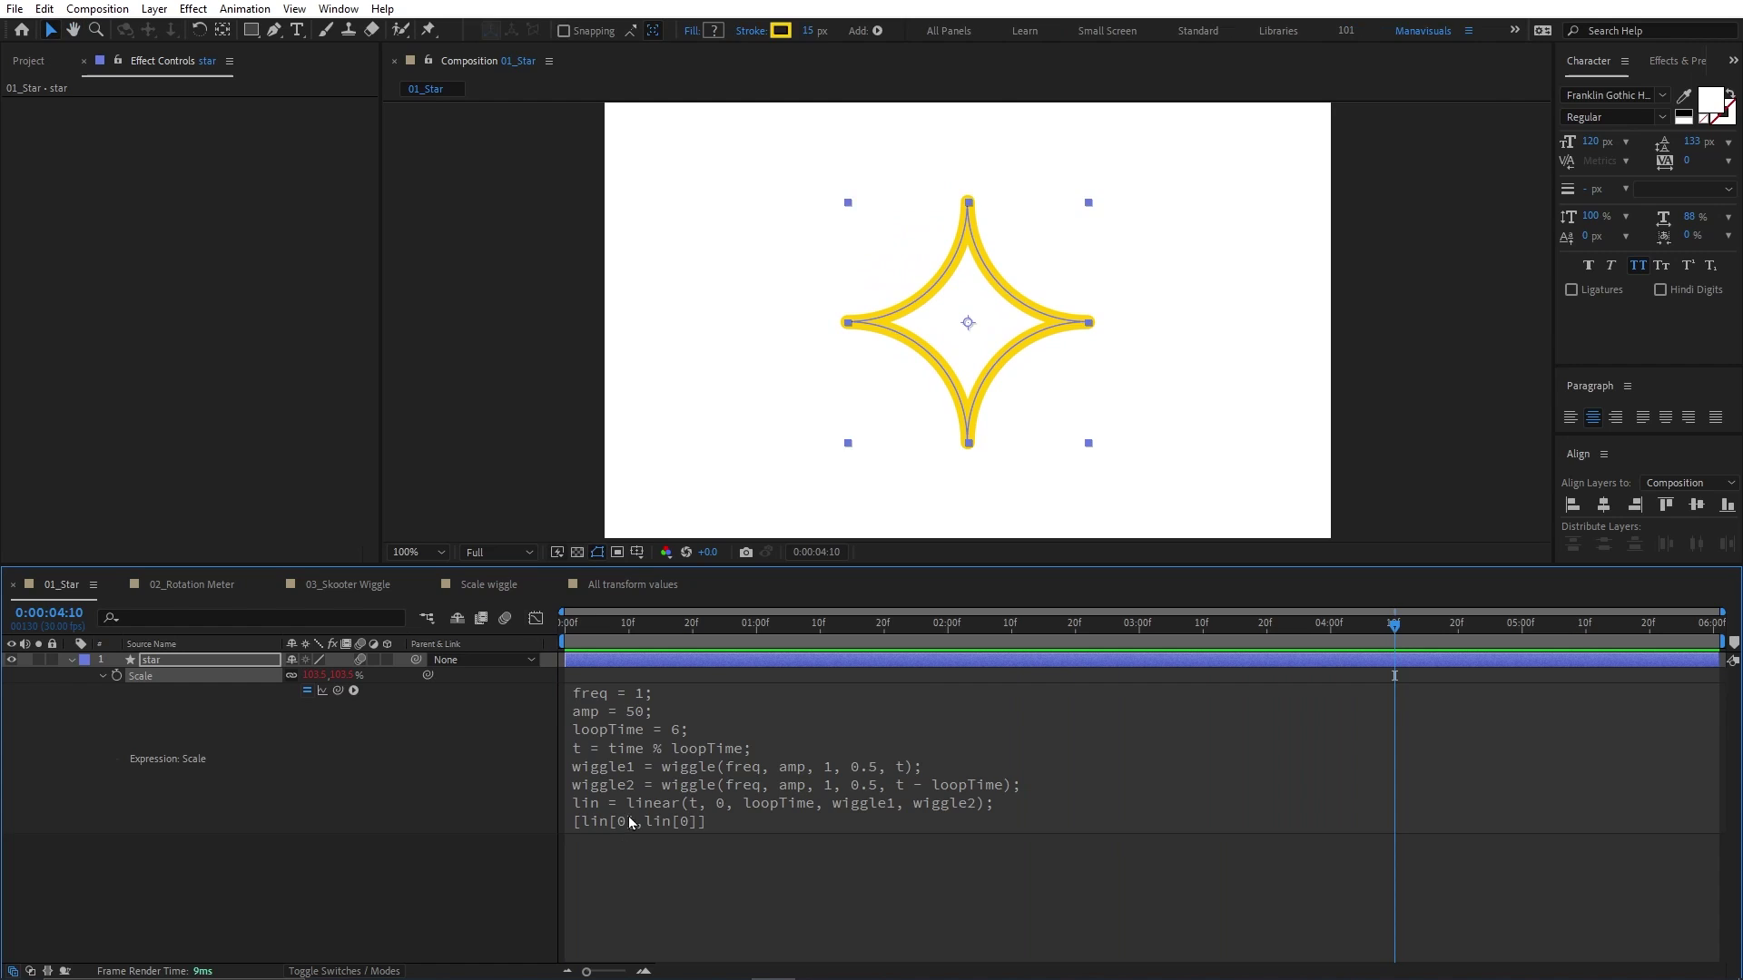
Step: Fix the [0] indexes so one wiggle value drives both dimensions, then preview the uniform scale
left_click(690, 821)
left_click(676, 819)
key("Delete")
key("BackSpace")
key("BackSpace")
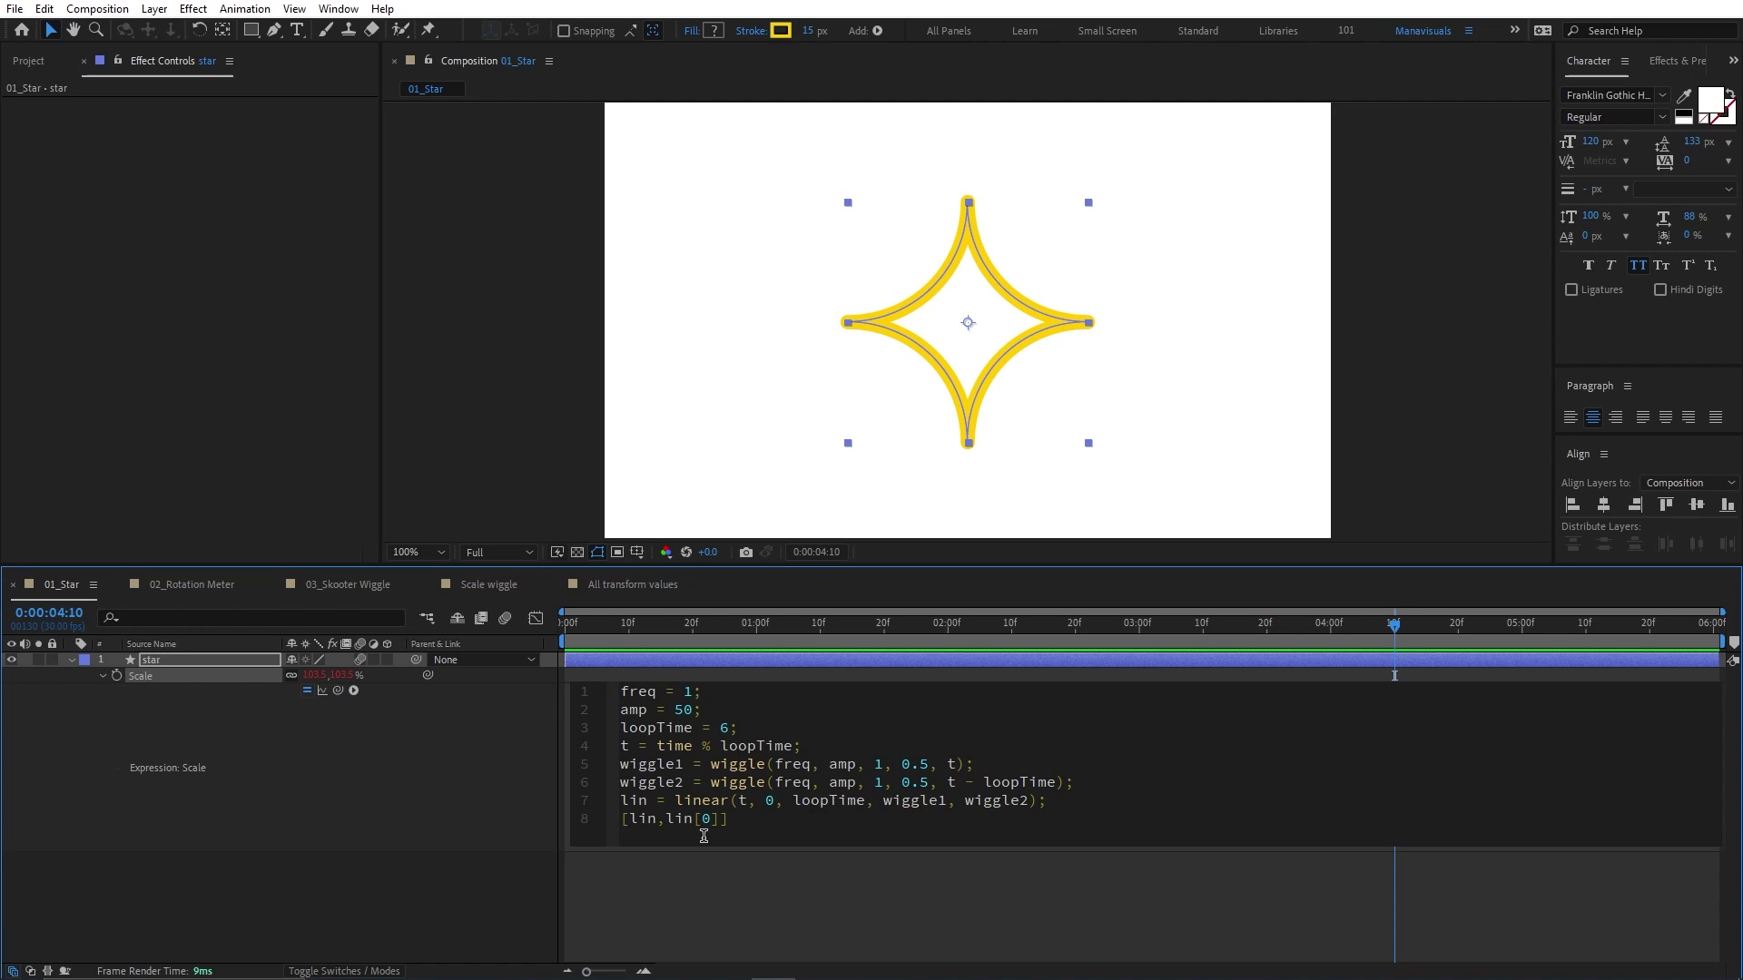
key("End")
key("Left")
key("Delete")
key("BackSpace")
key("BackSpace")
key("Right")
type("[0]")
key("KP_Enter")
left_click_drag(672, 623, 546, 641)
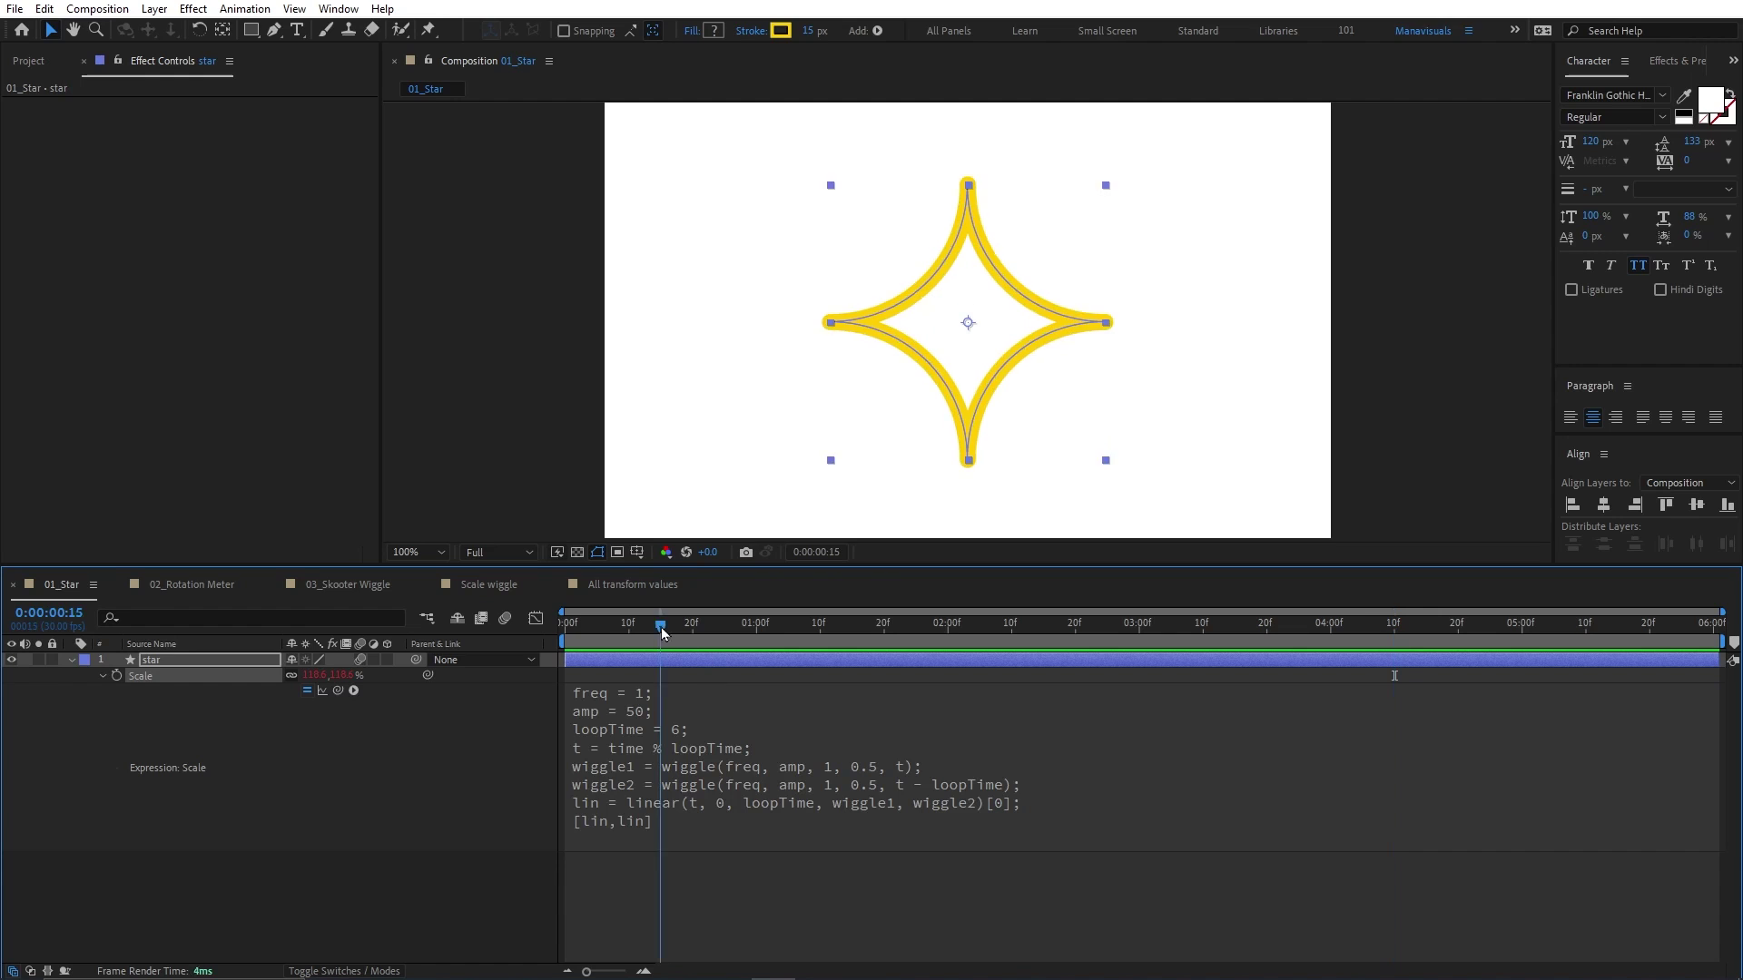
key("space")
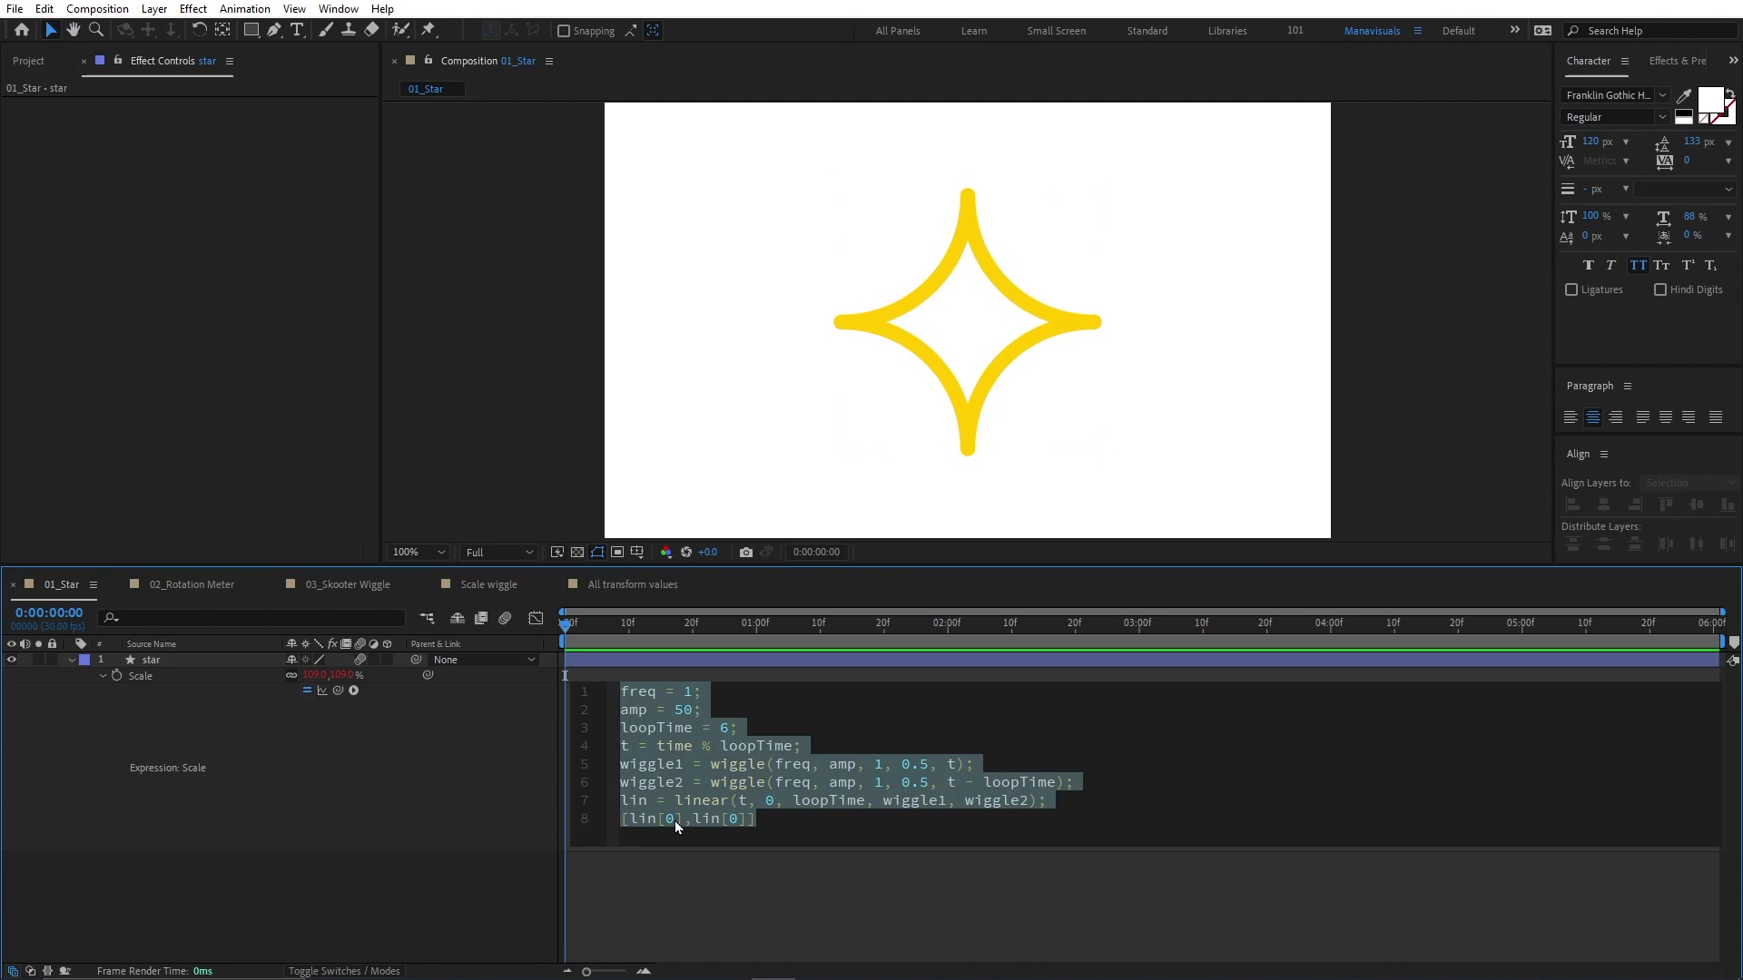
Step: Change the last line's first element to value and preview the result
left_click(673, 821)
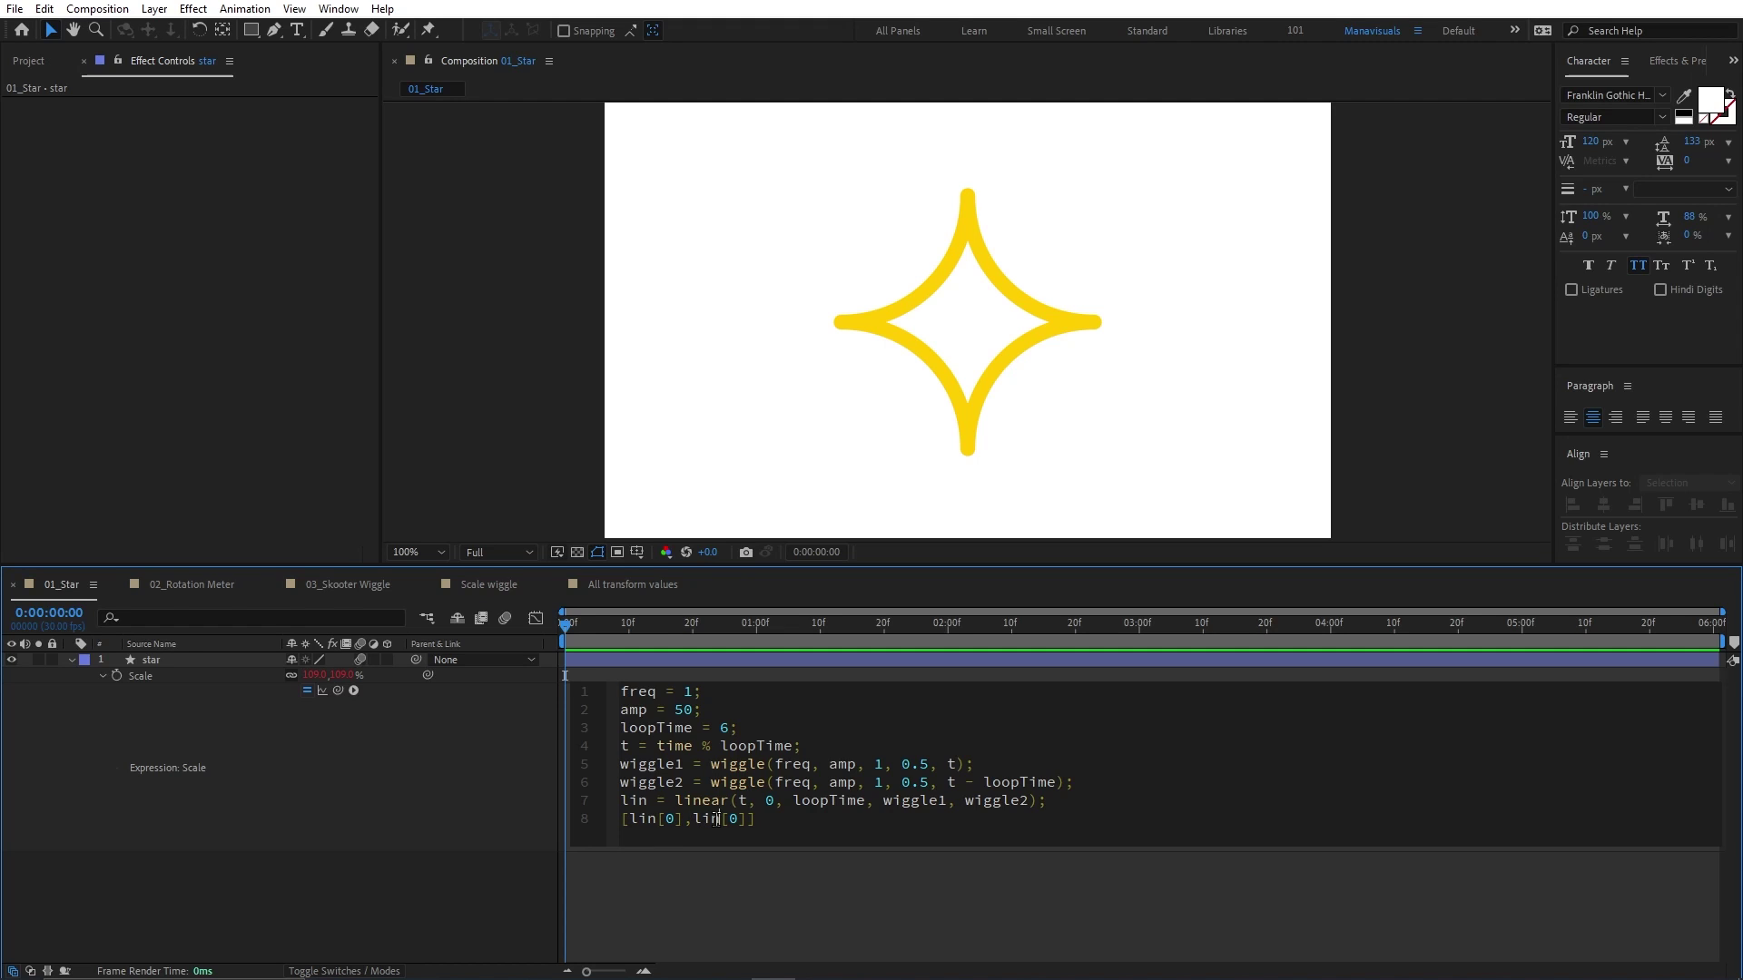
type("value")
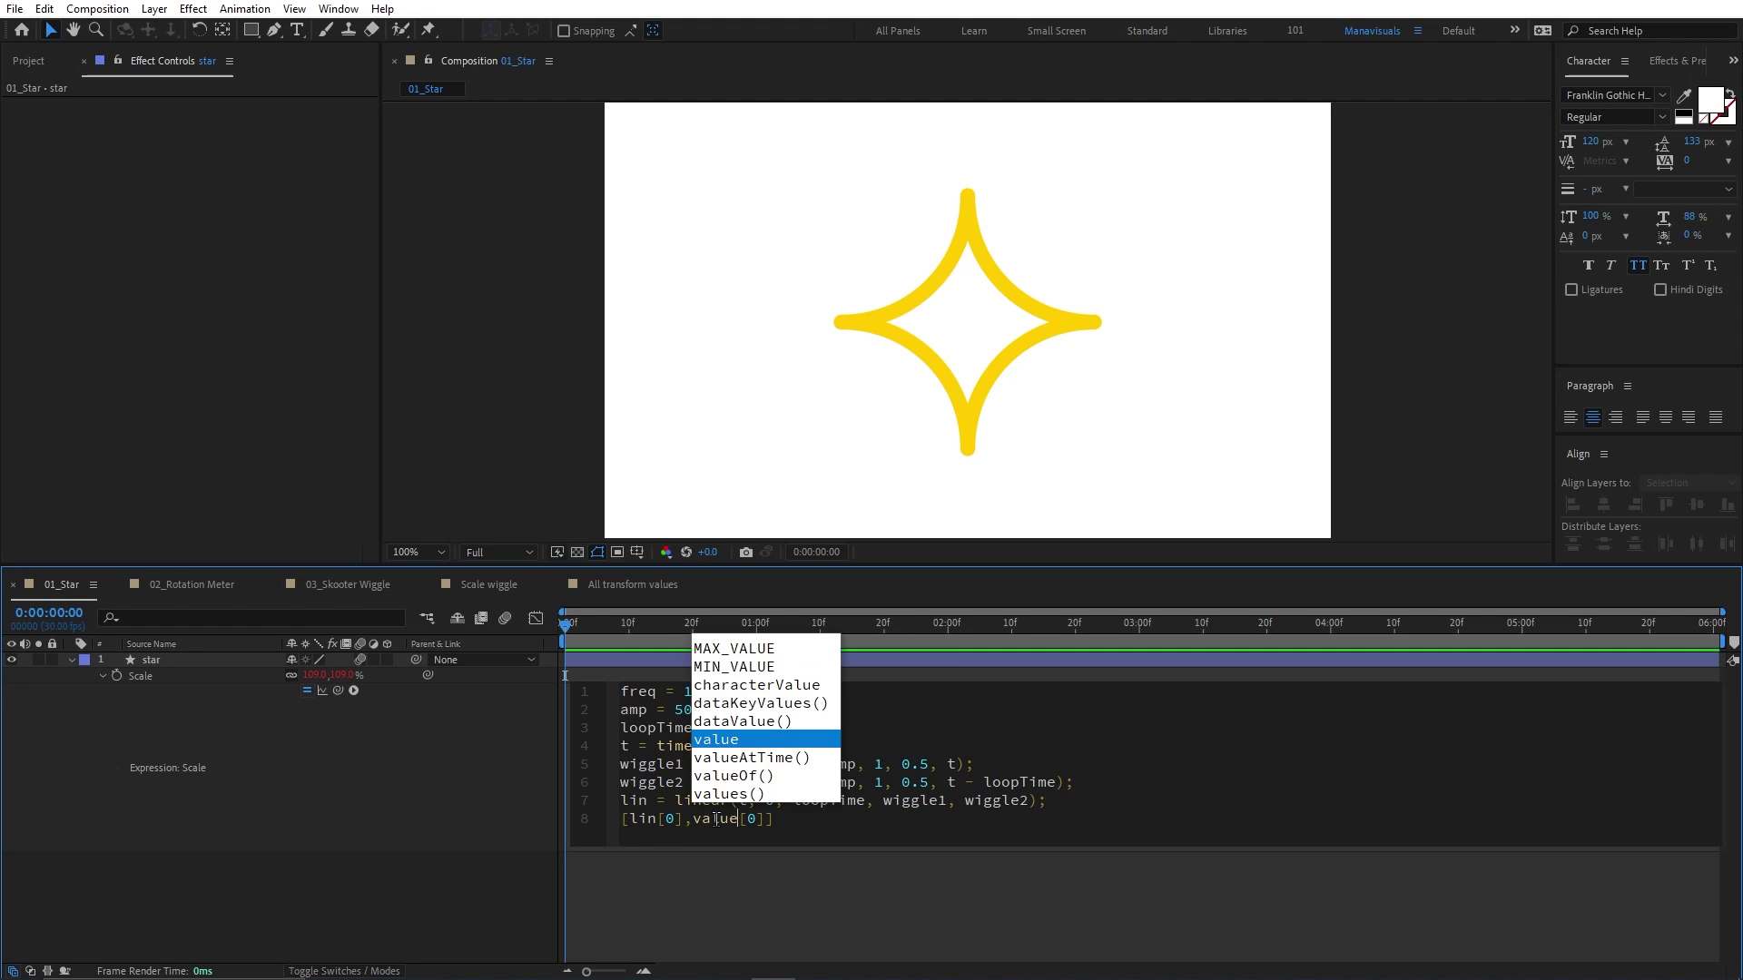
key("Escape")
type("1")
key("KP_Enter")
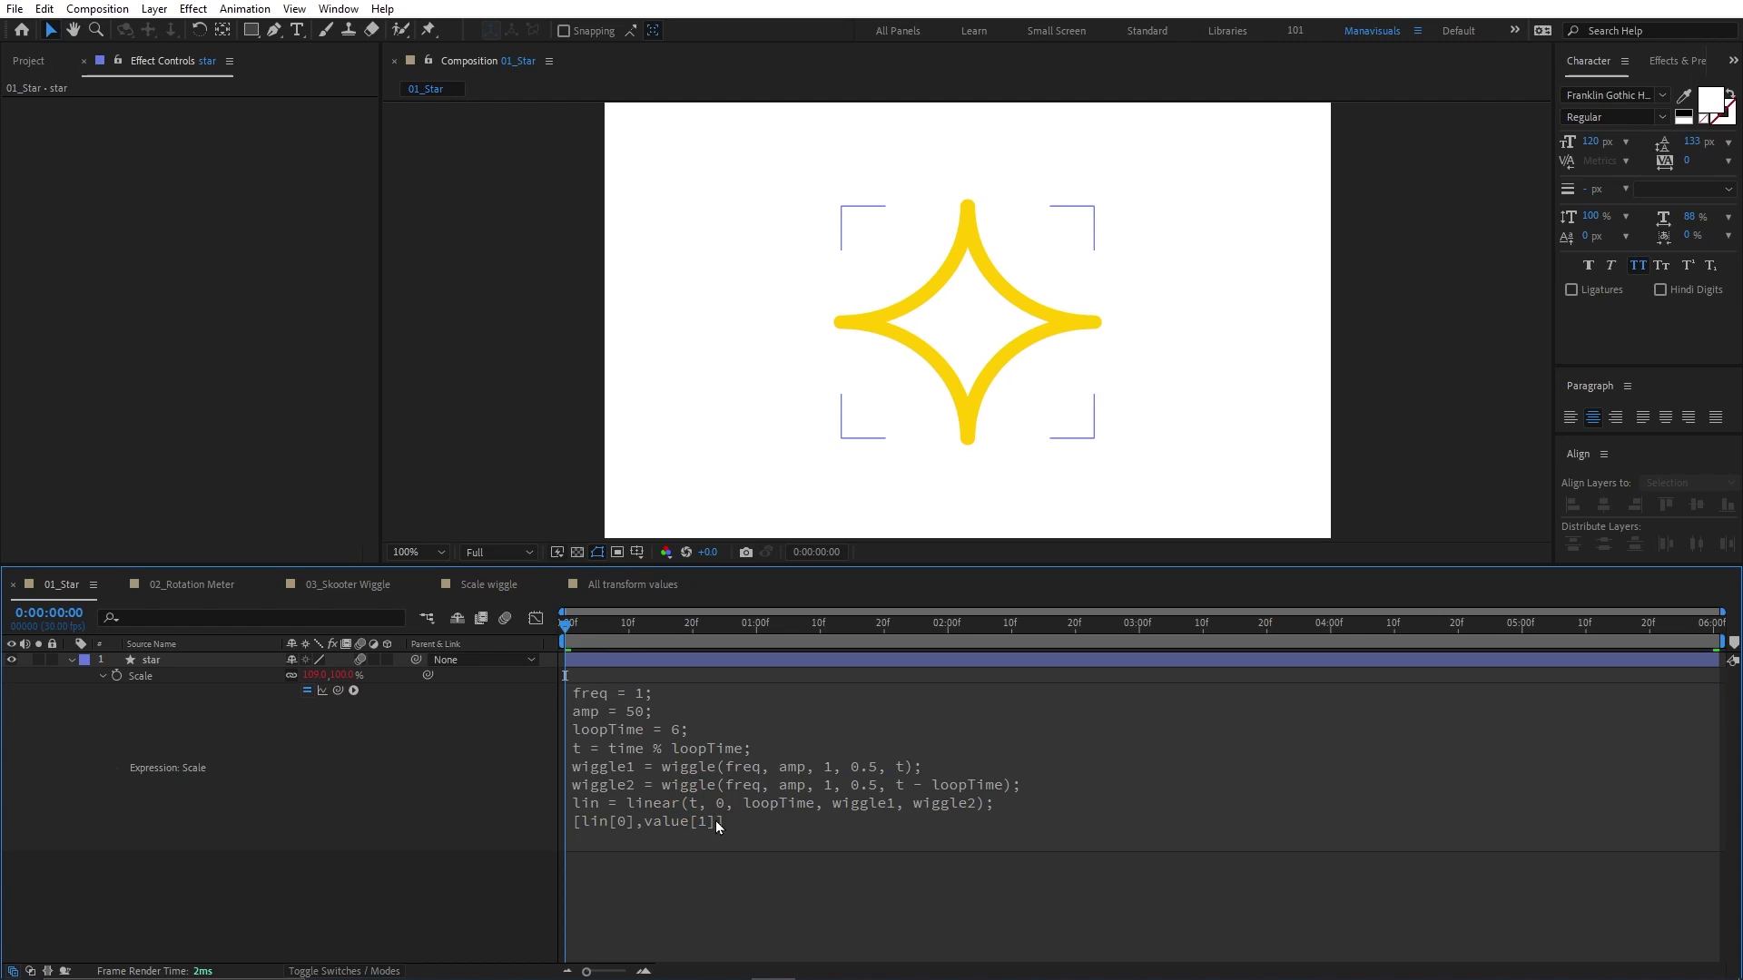
key("space")
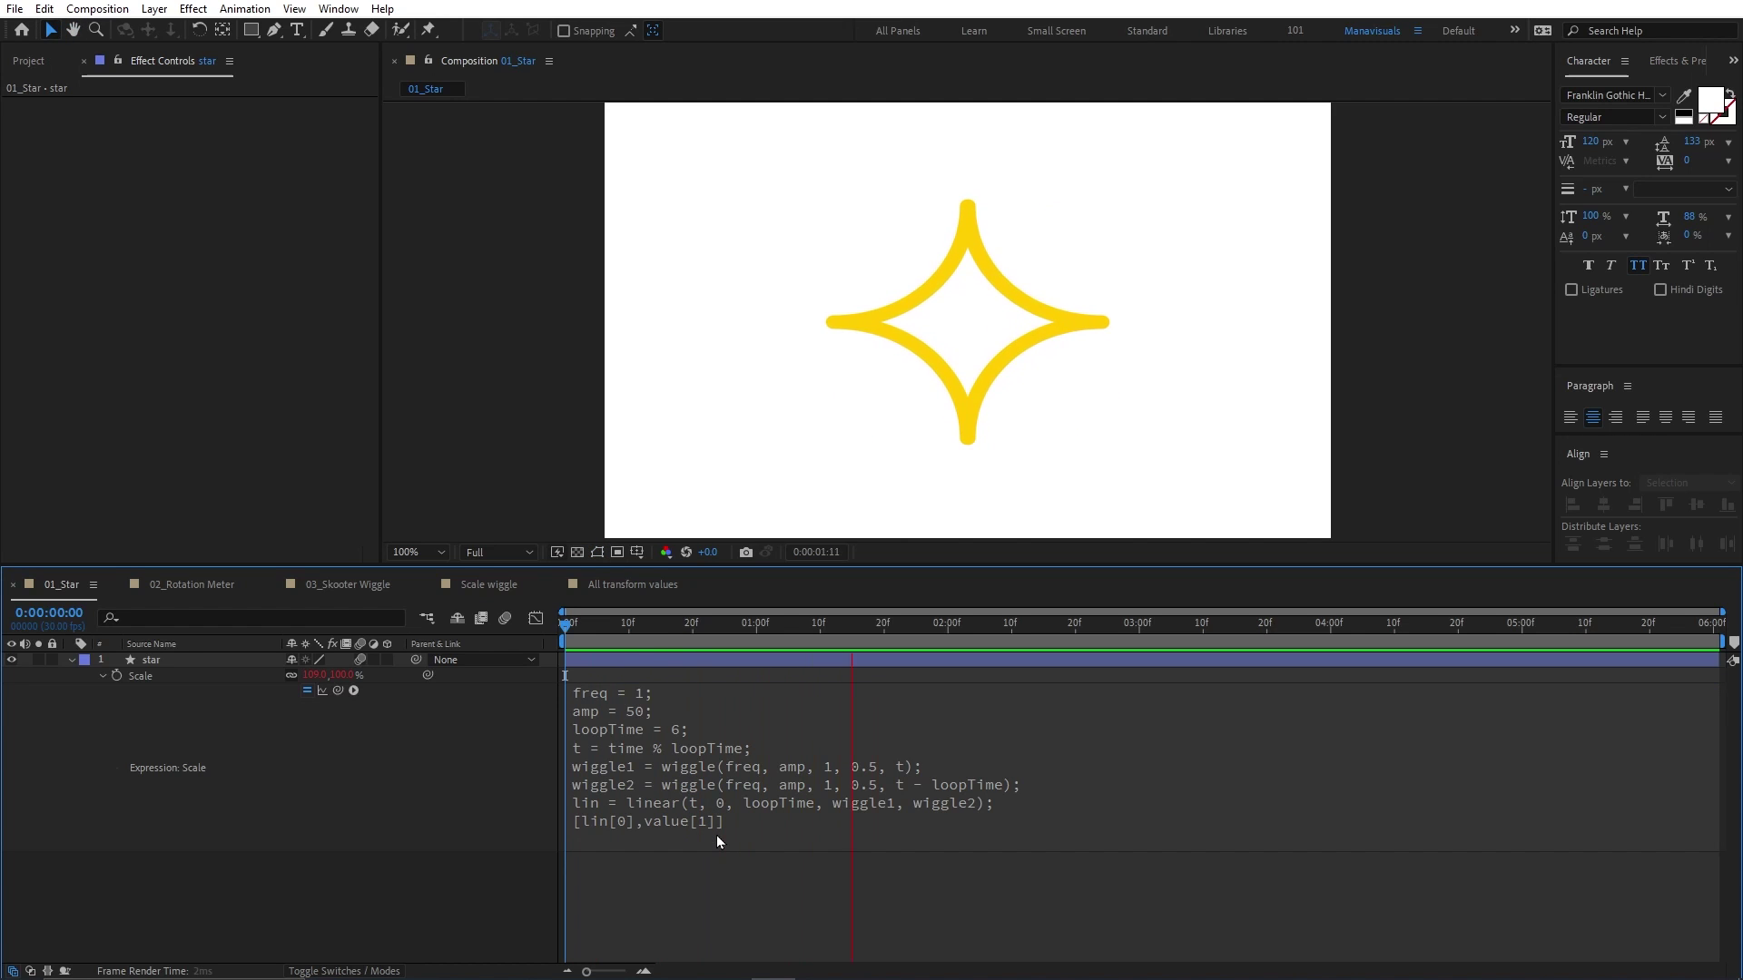
Step: Make the last line [value[0],lin[1]] so only the star's height wiggles, and preview it
left_click(717, 841)
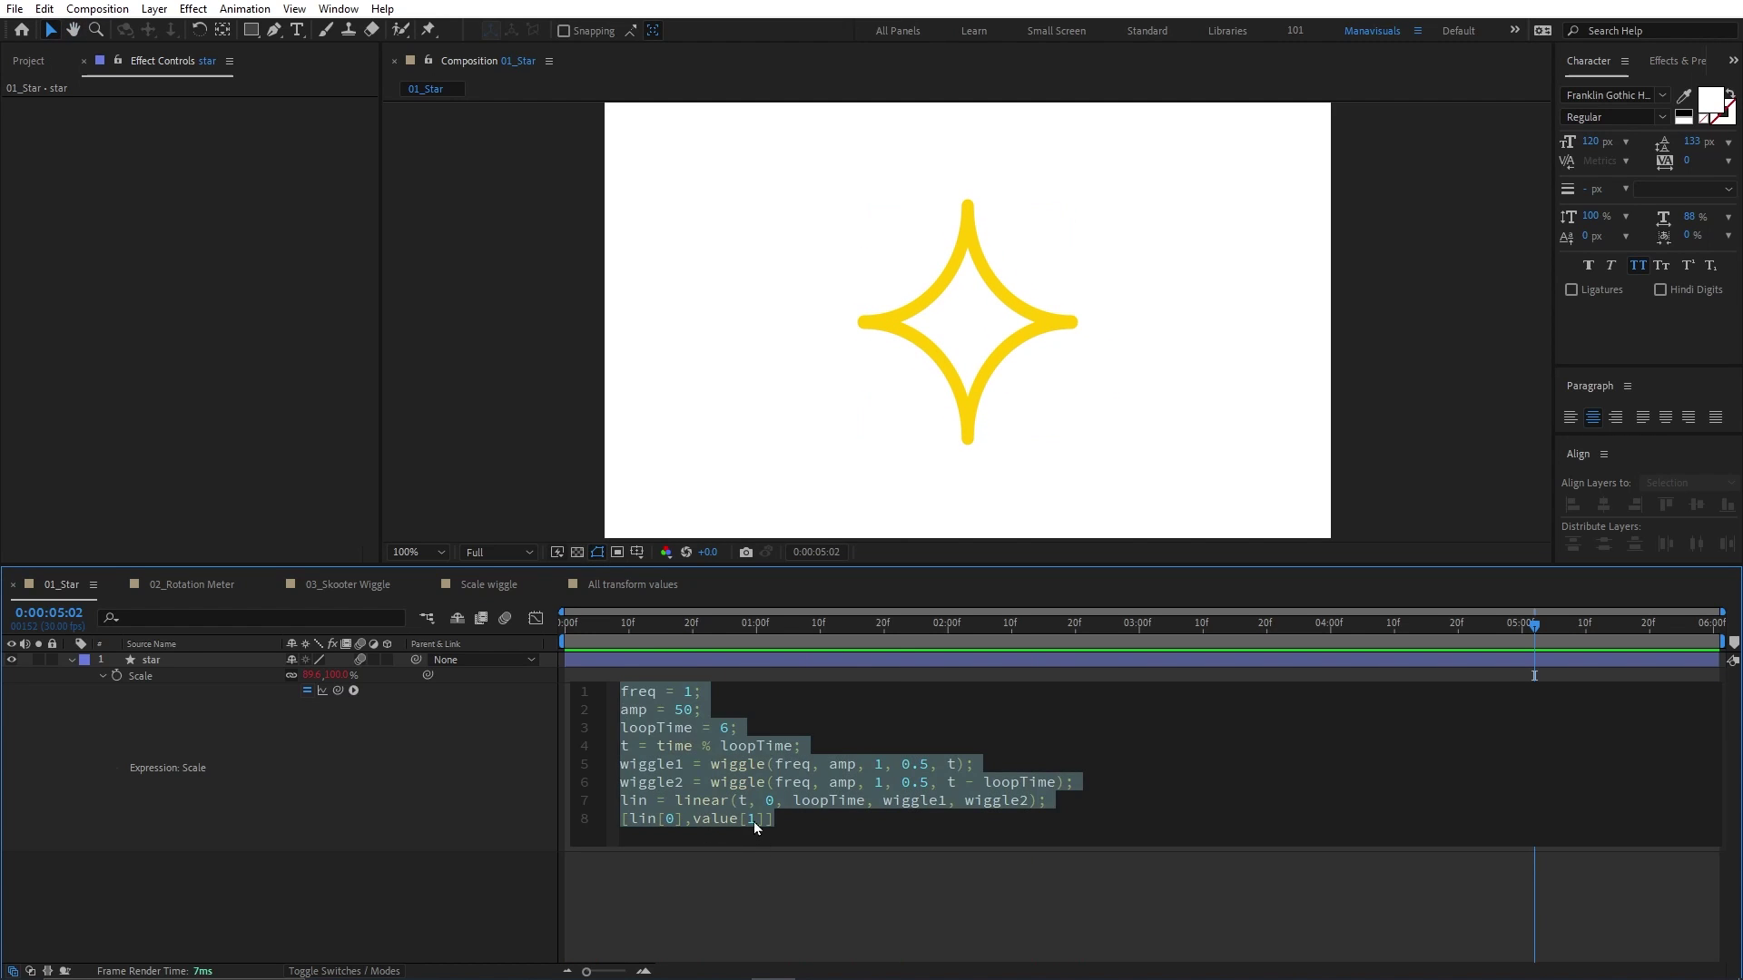
left_click(754, 821)
type("lin")
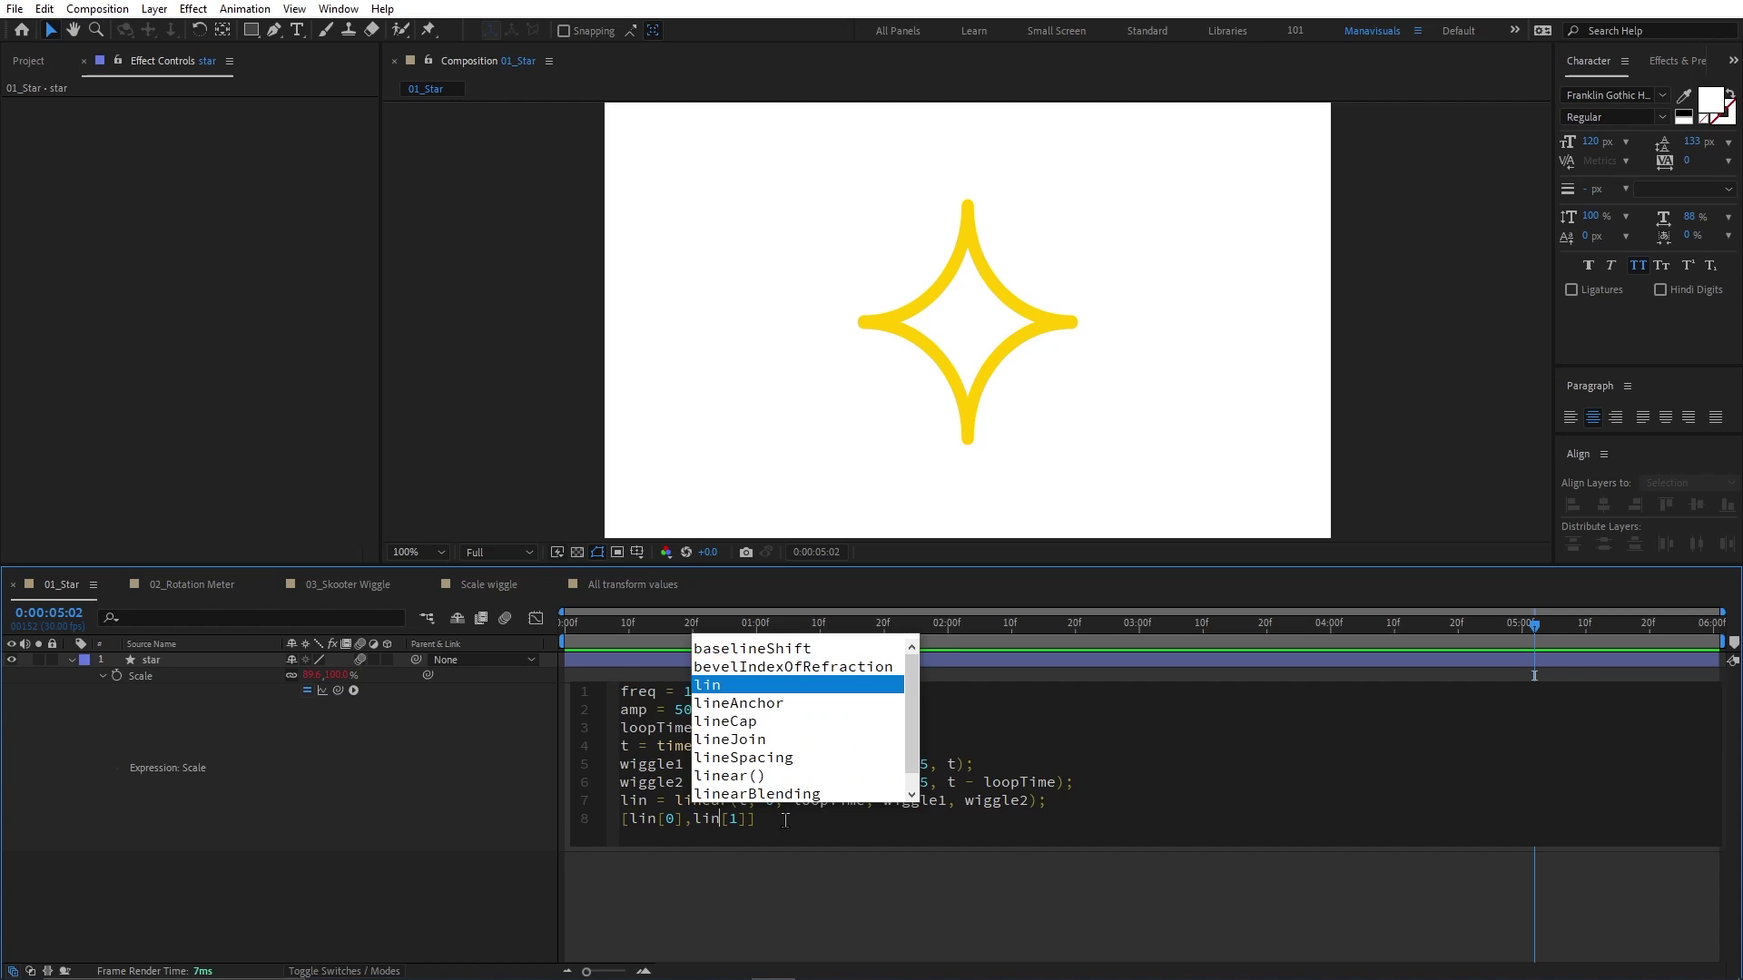
key("Escape")
type("va")
key("Return")
left_click(777, 883)
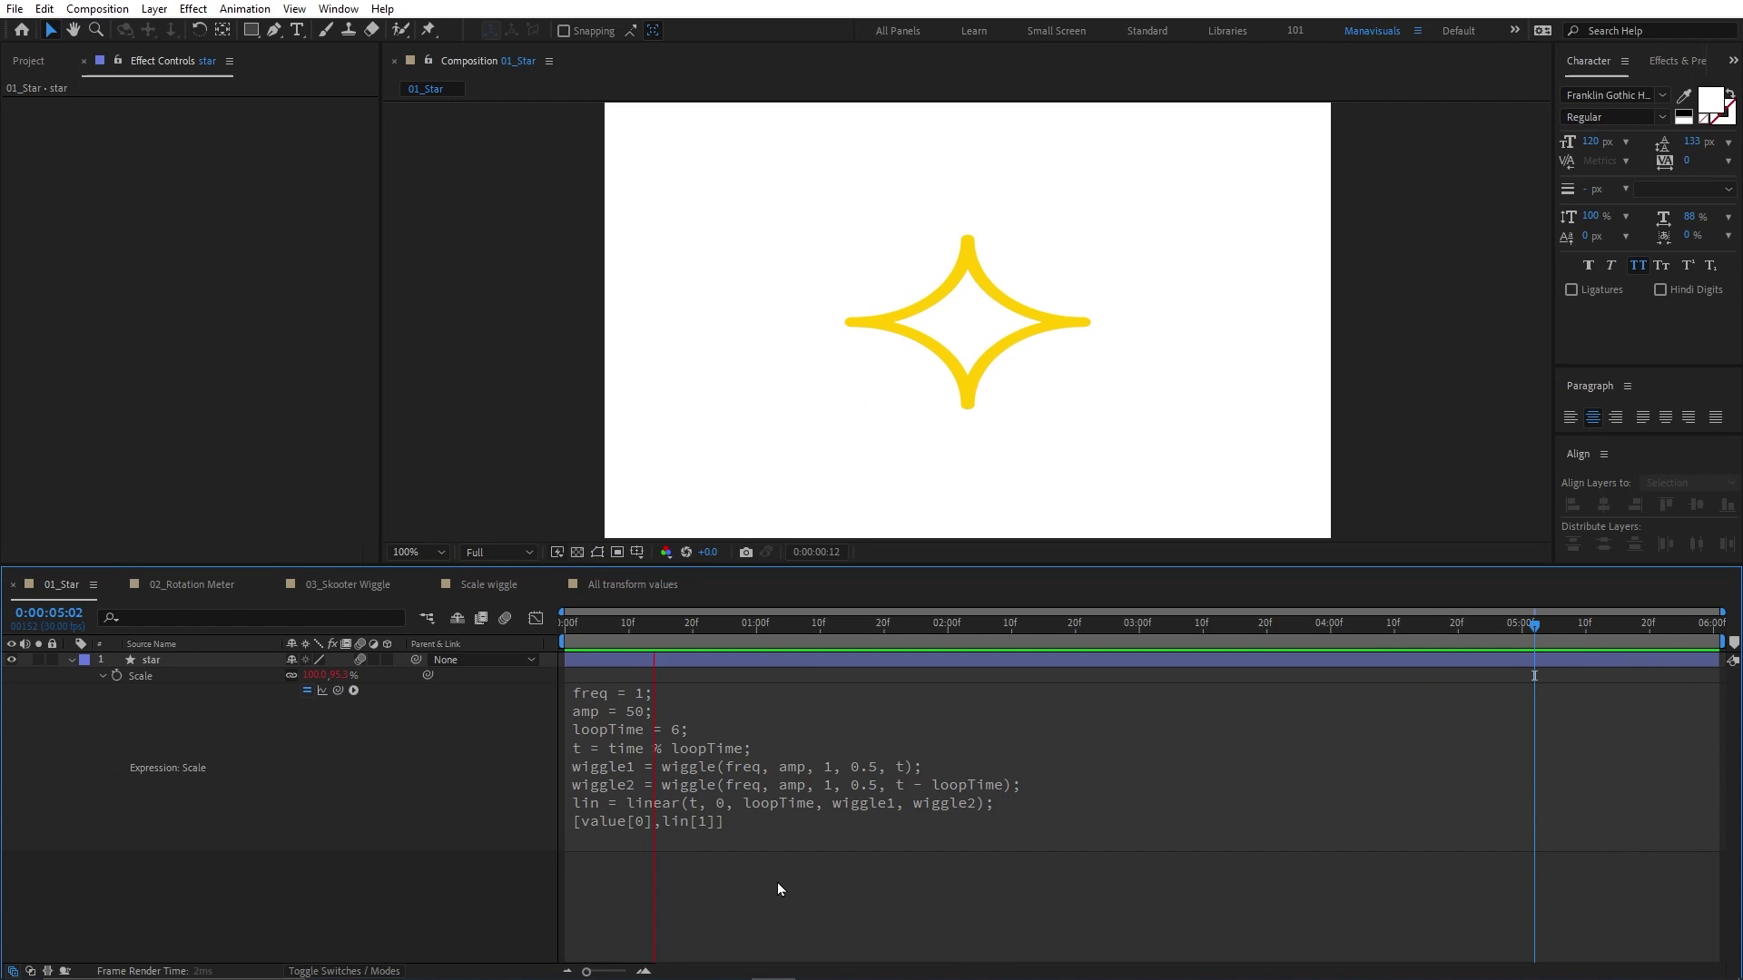
key("space")
left_click(678, 757)
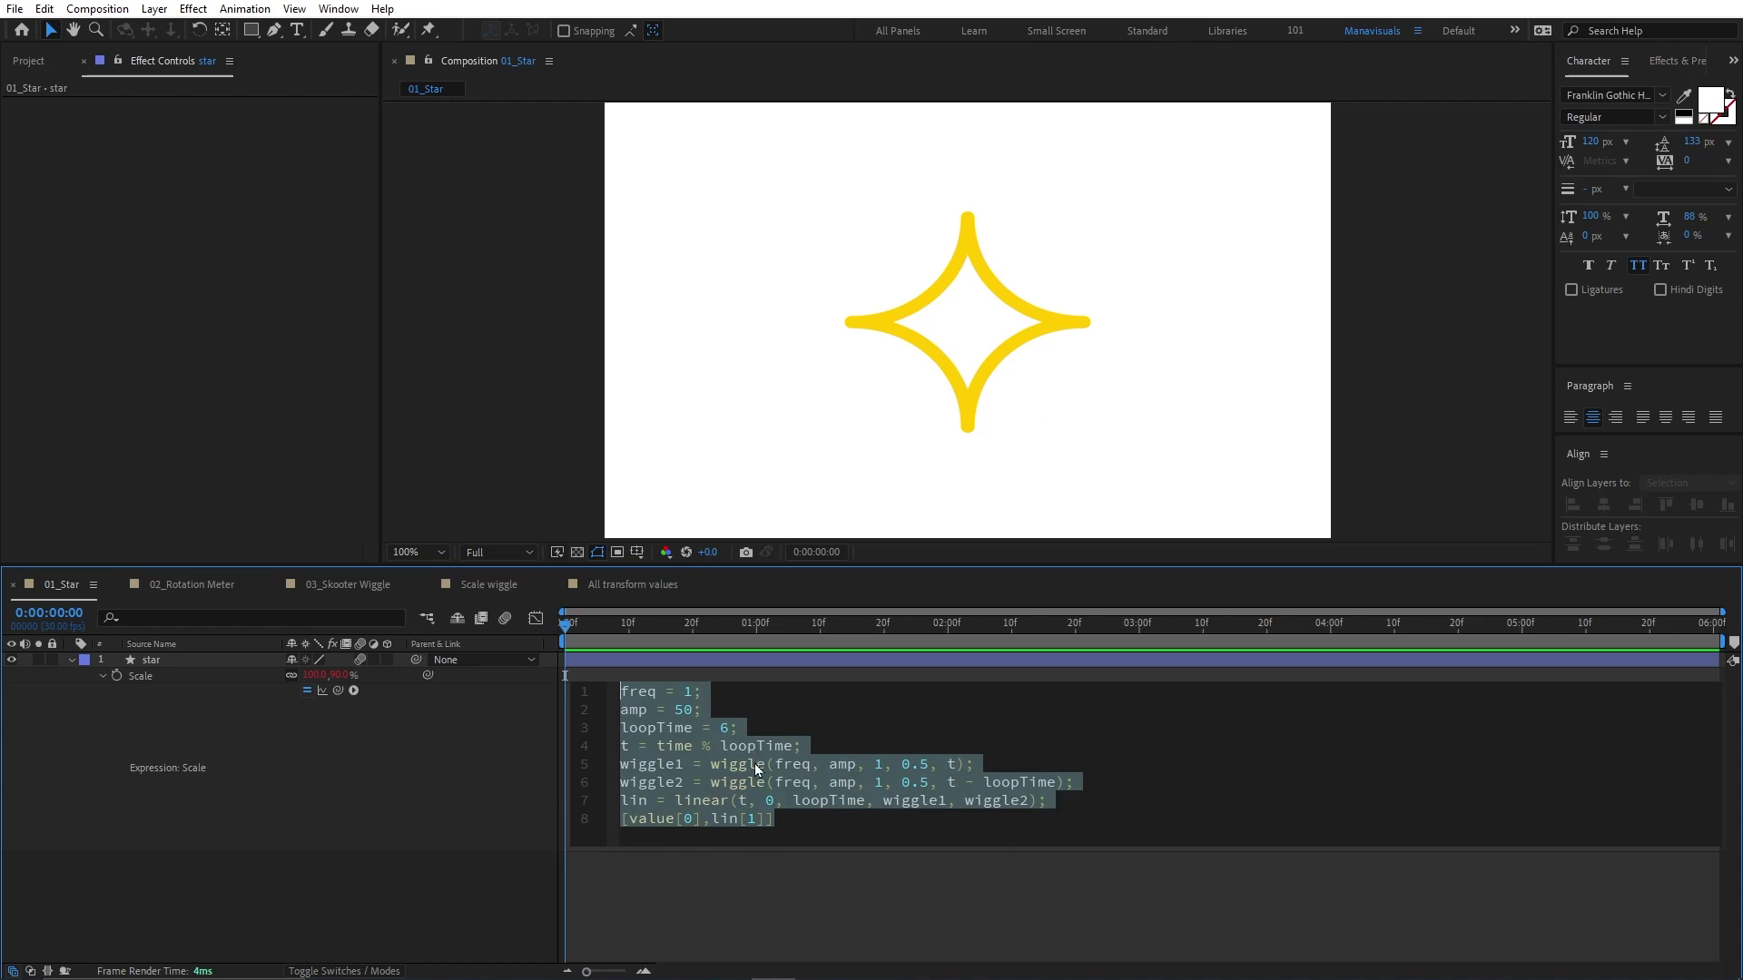
left_click(670, 862)
Step: Open the Mute extension panel and dismiss its free-version notice
left_click(328, 11)
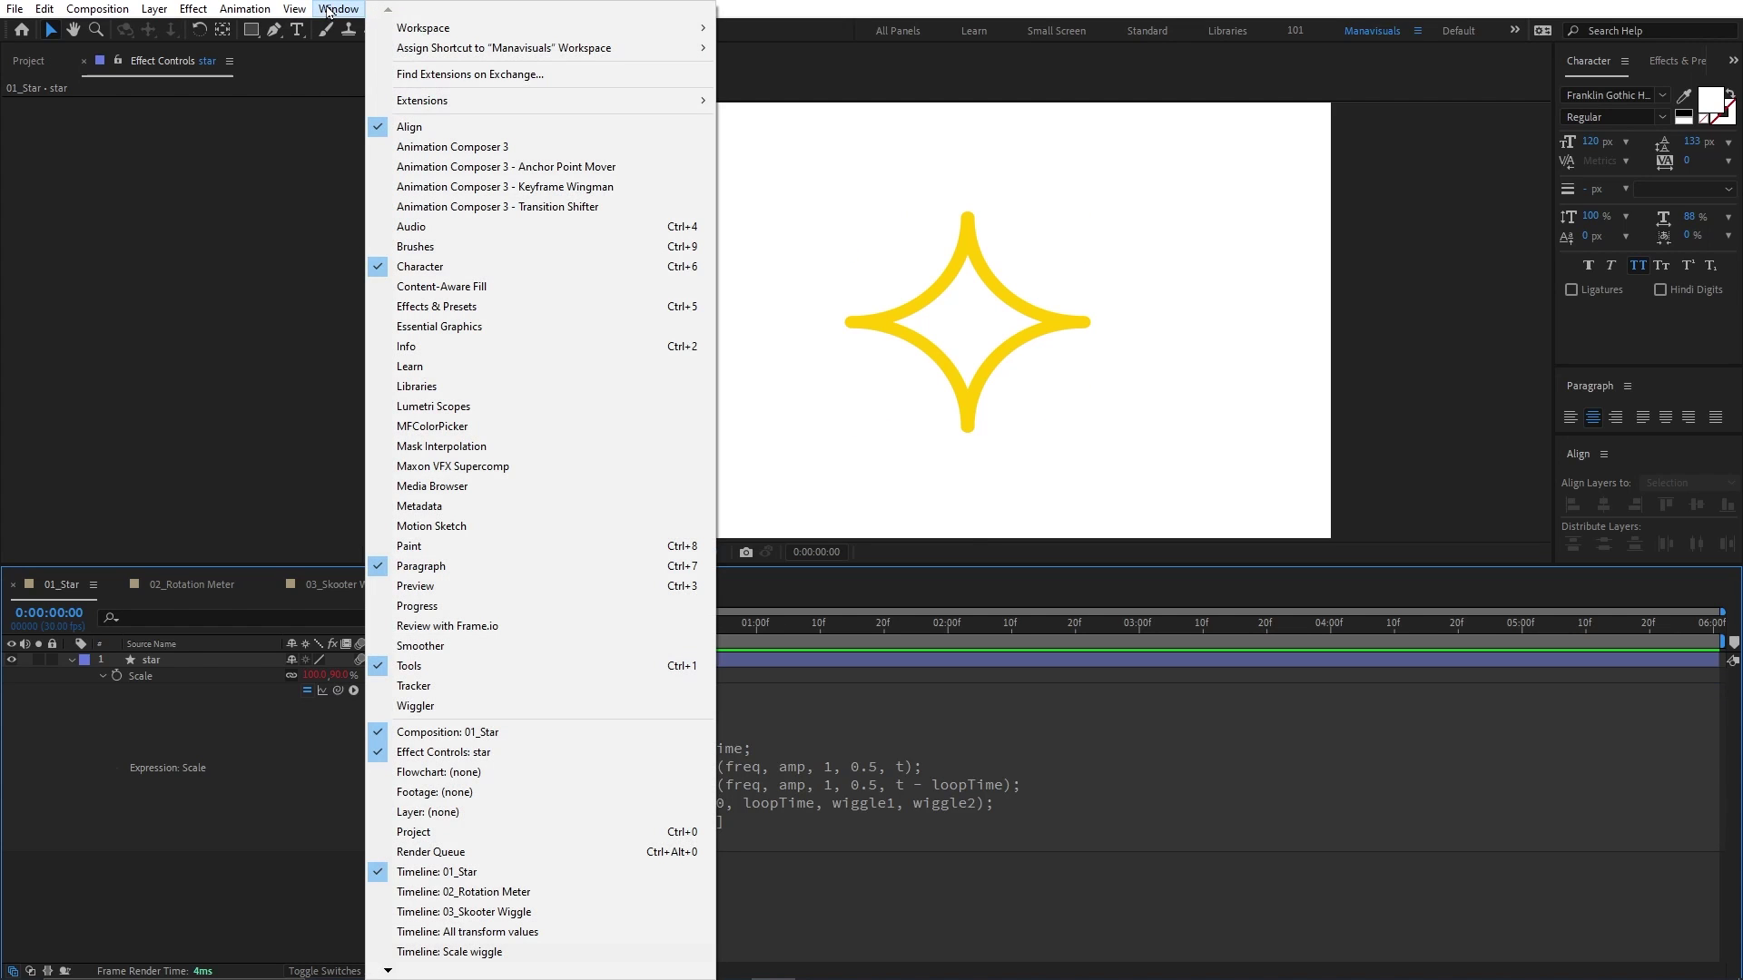
mouse_move(482, 103)
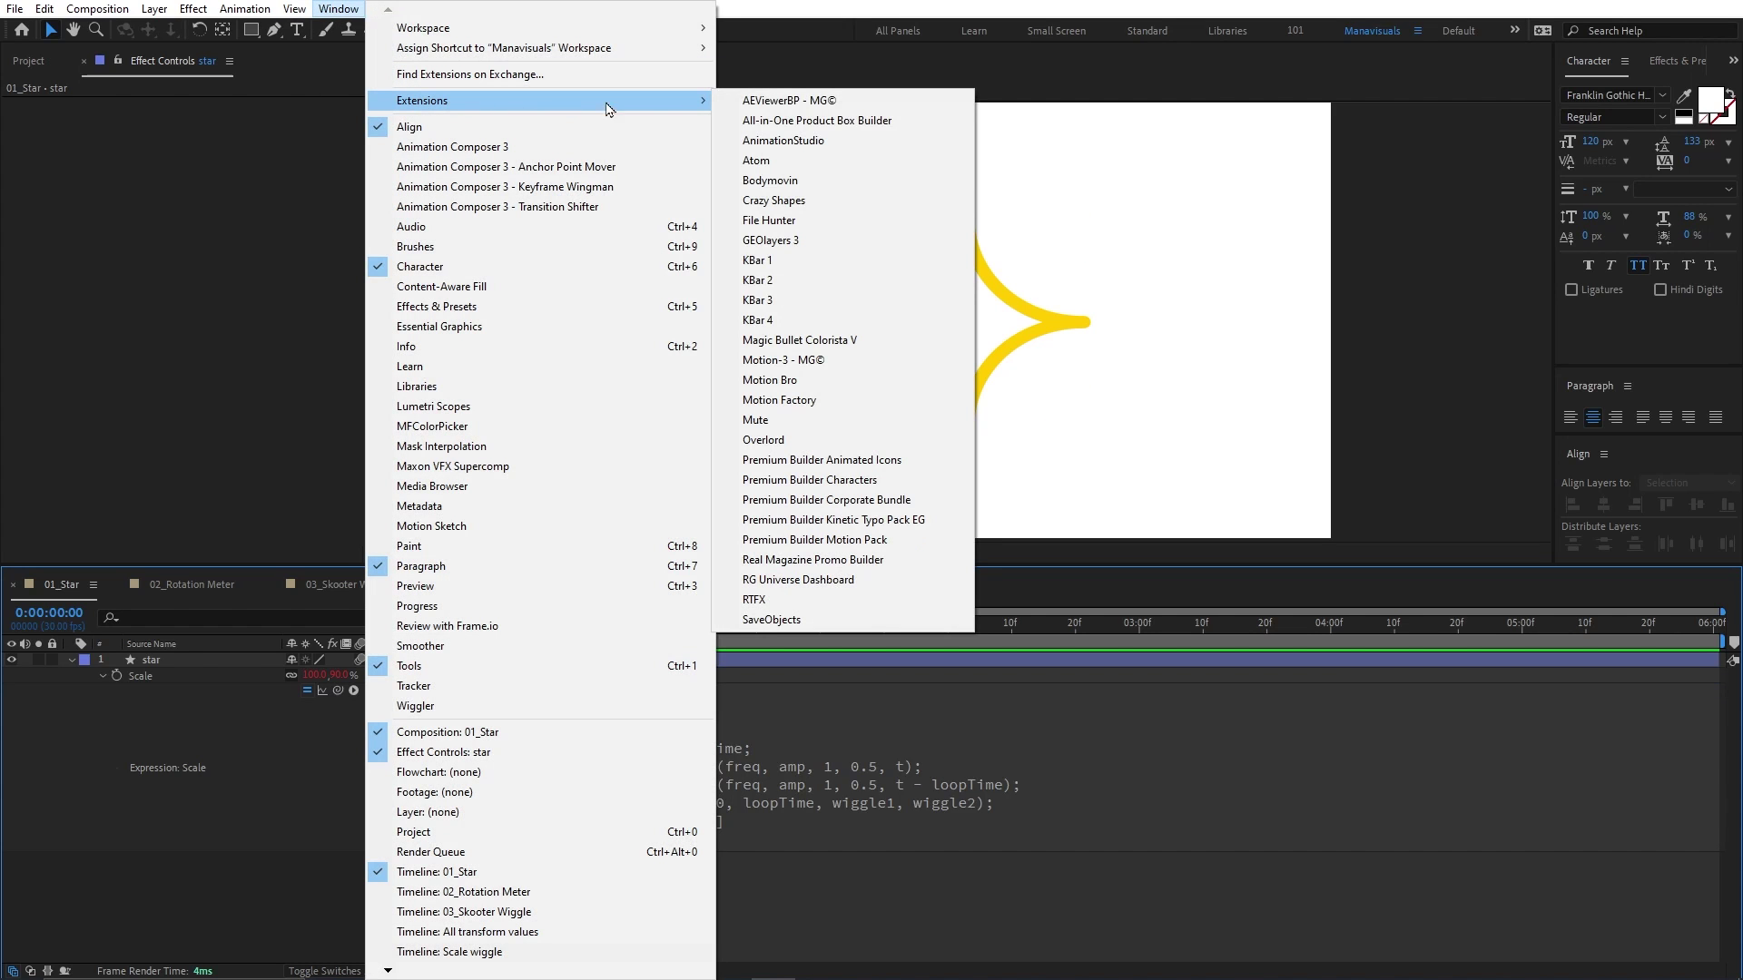
left_click(829, 430)
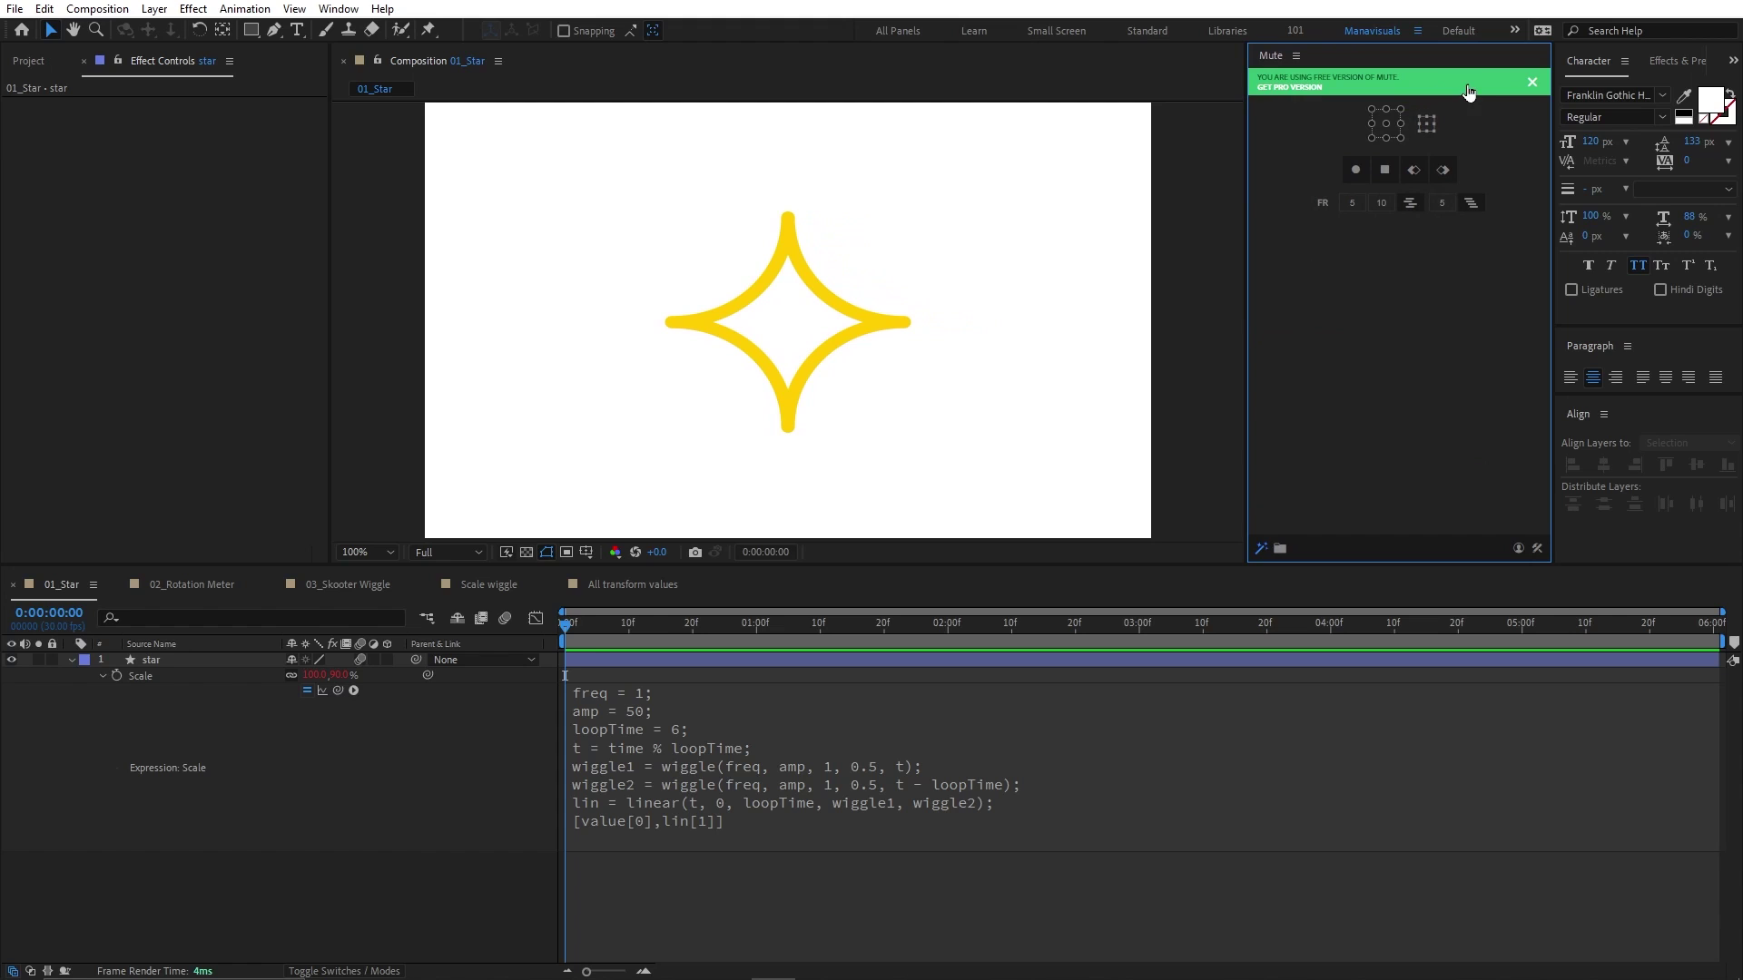
left_click(1468, 91)
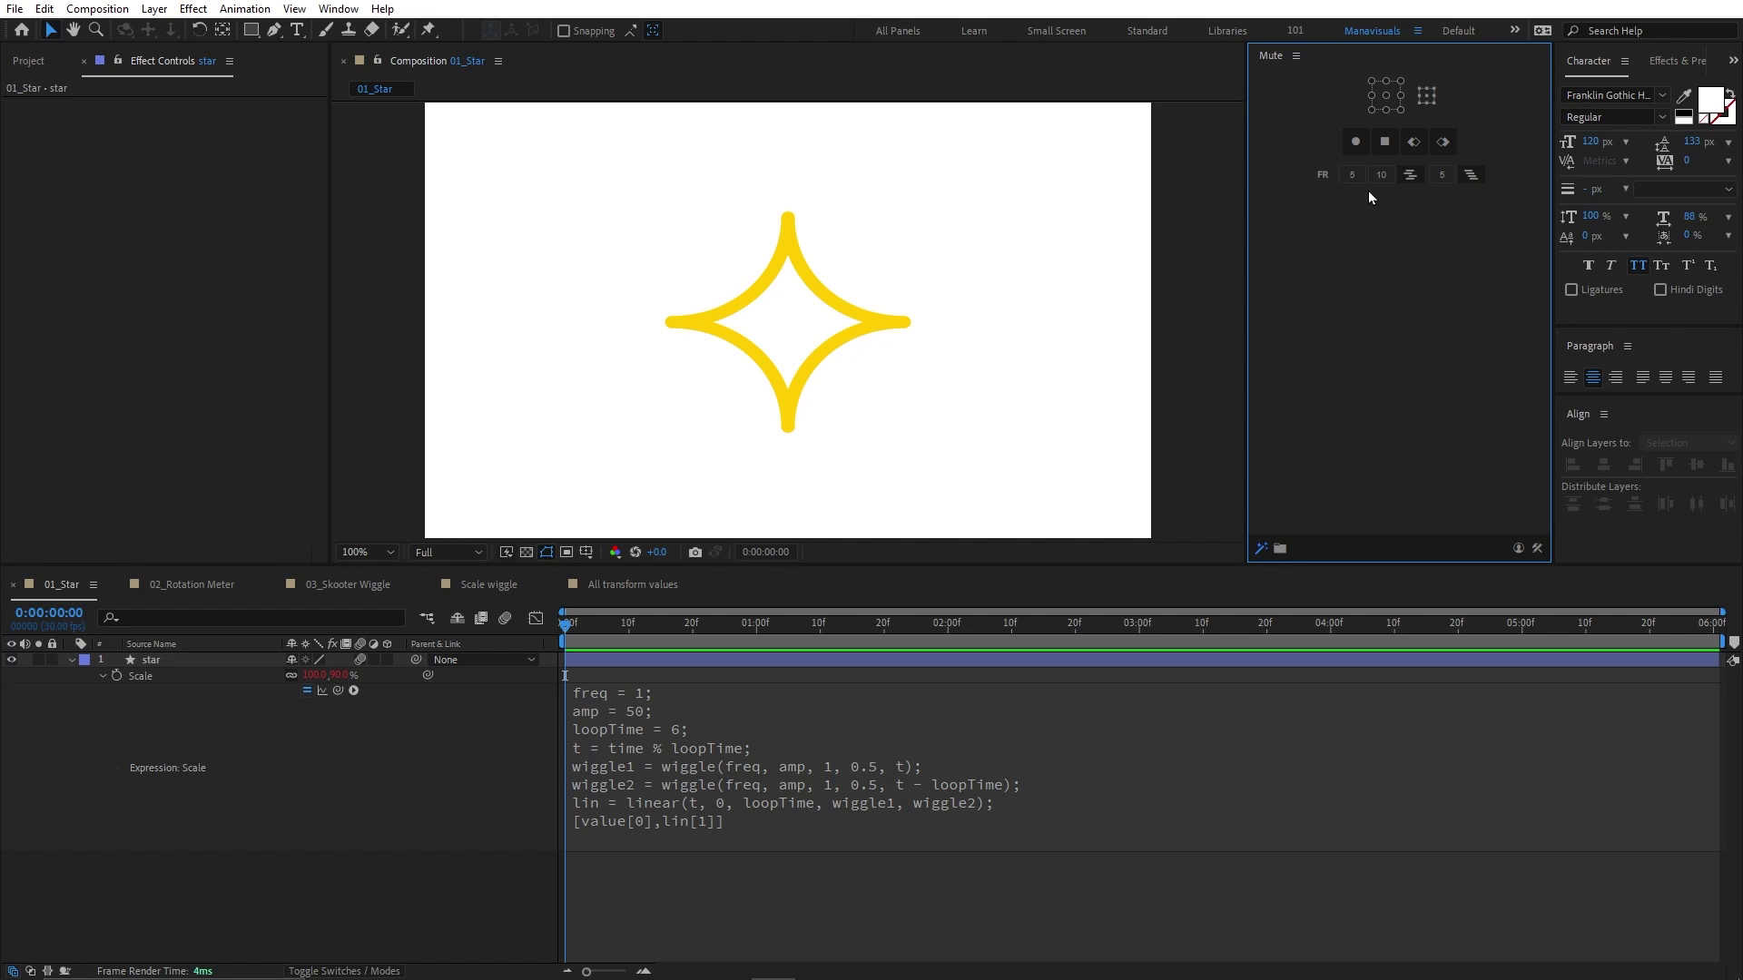
Step: Save the star's Scale expression as a Mute preset named 'Y axis Loop'
left_click(815, 770)
left_click(1280, 548)
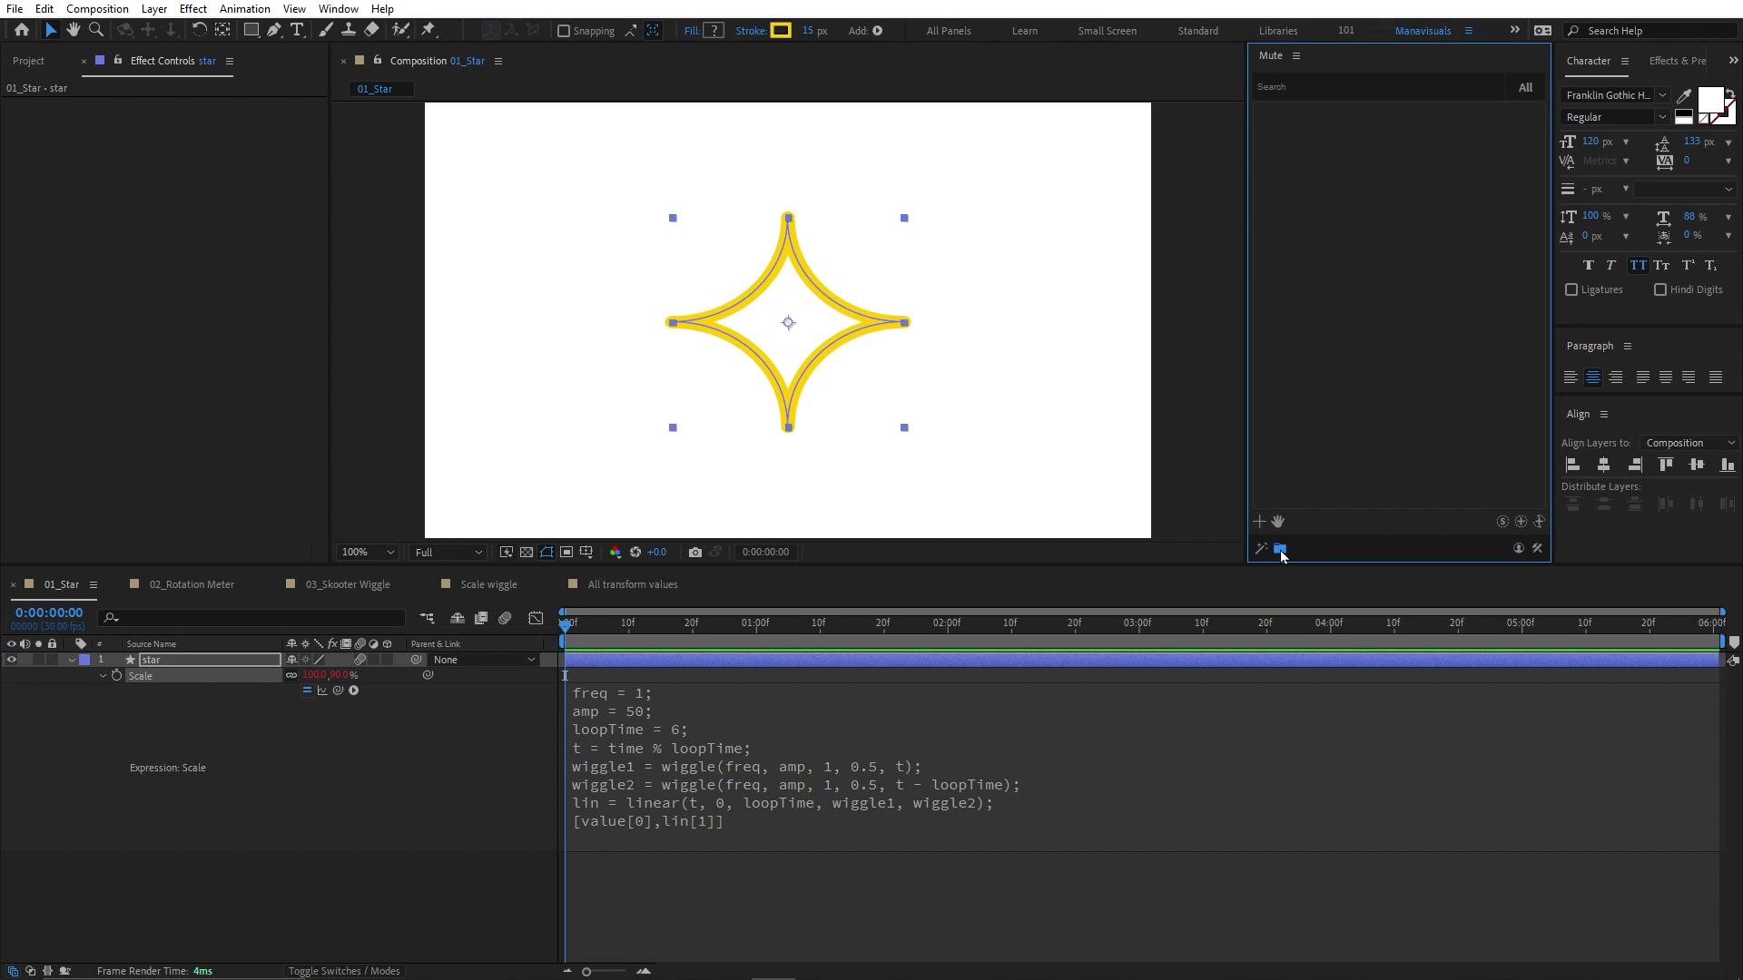
left_click(172, 678)
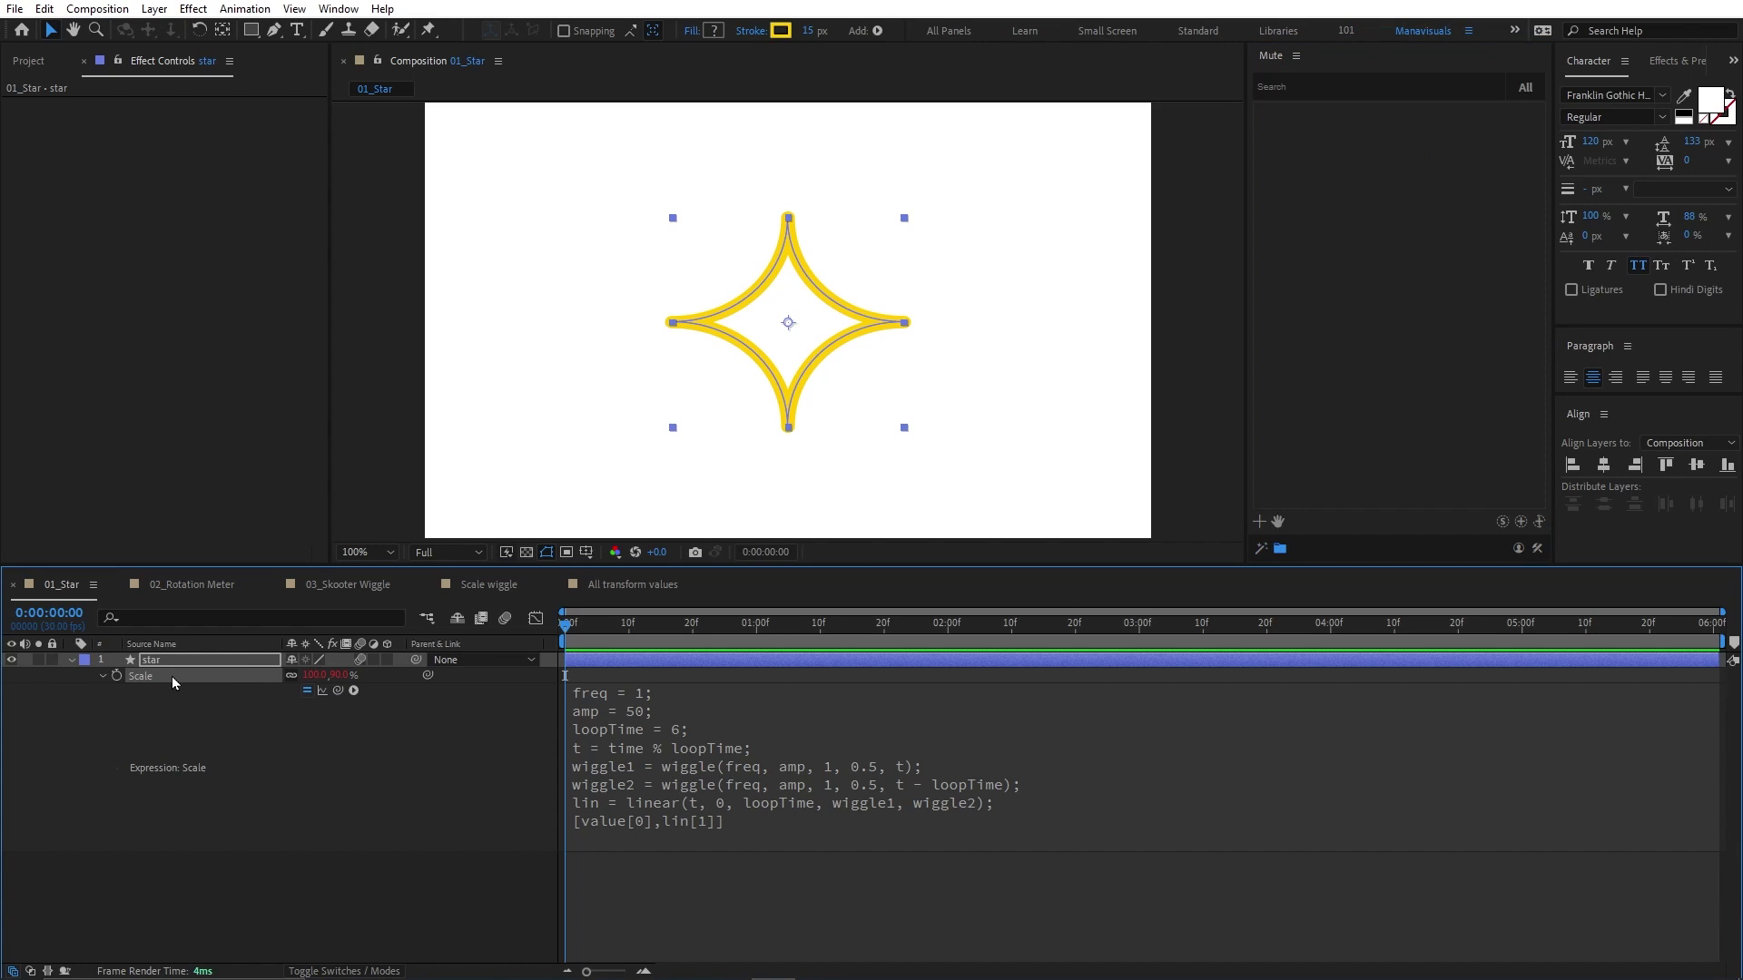
left_click(1278, 523)
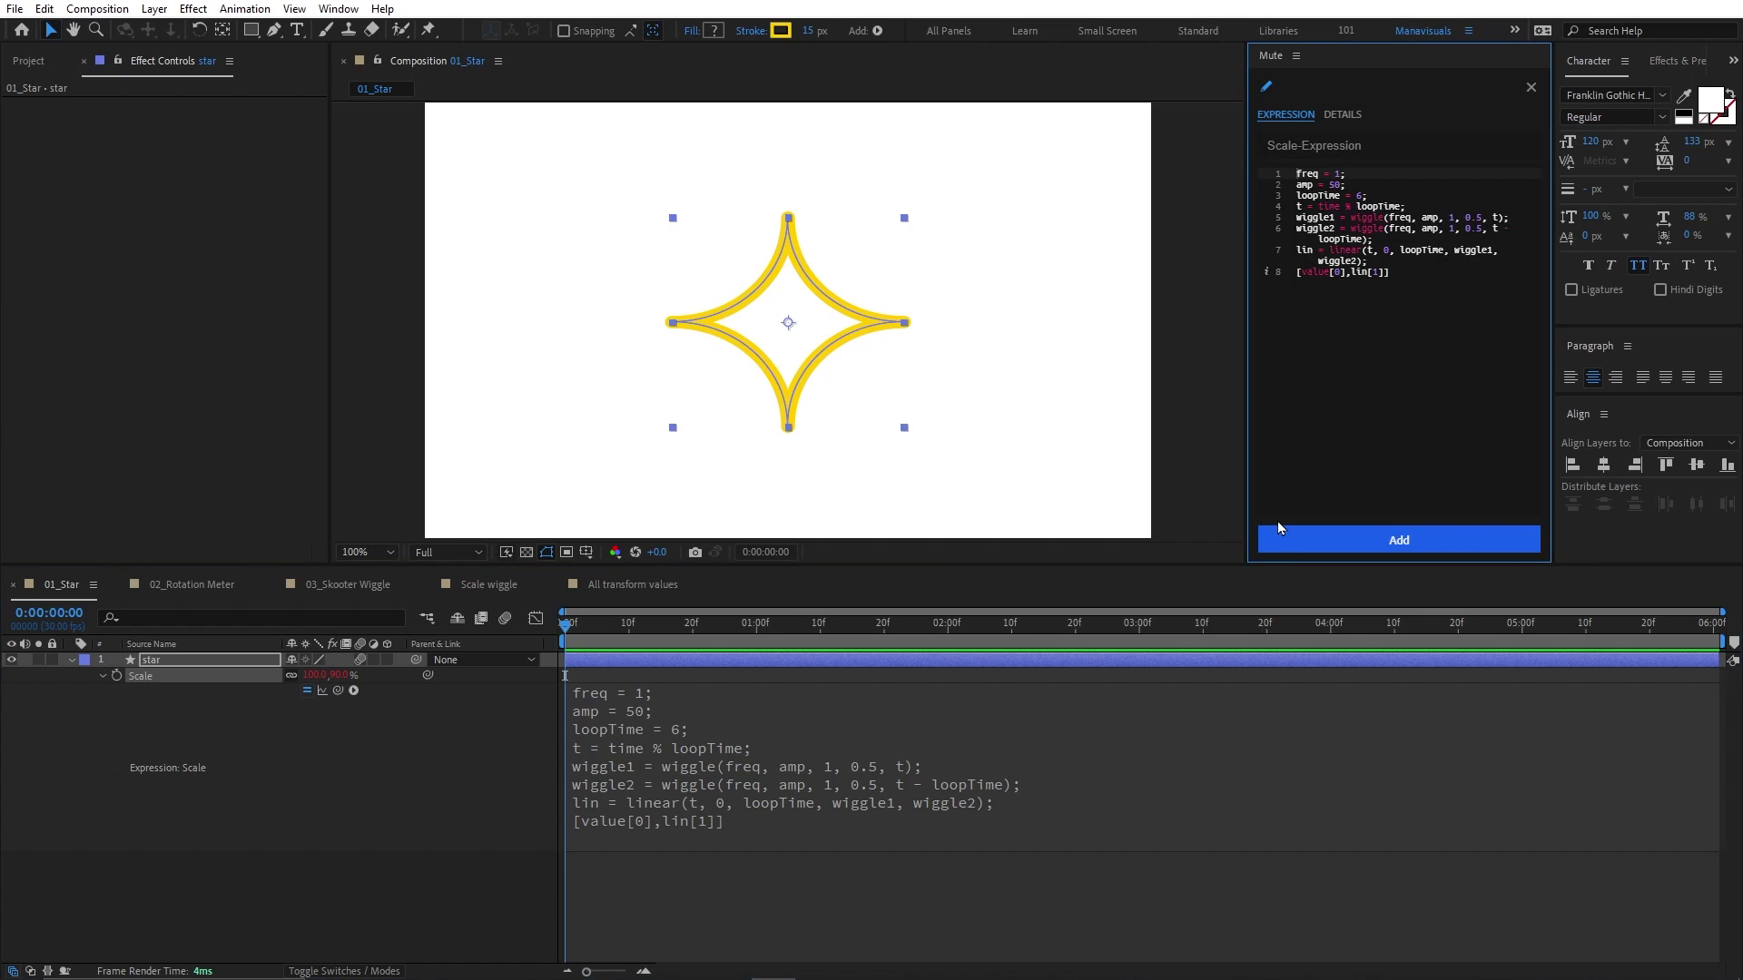
type("s Loop")
left_click(1404, 545)
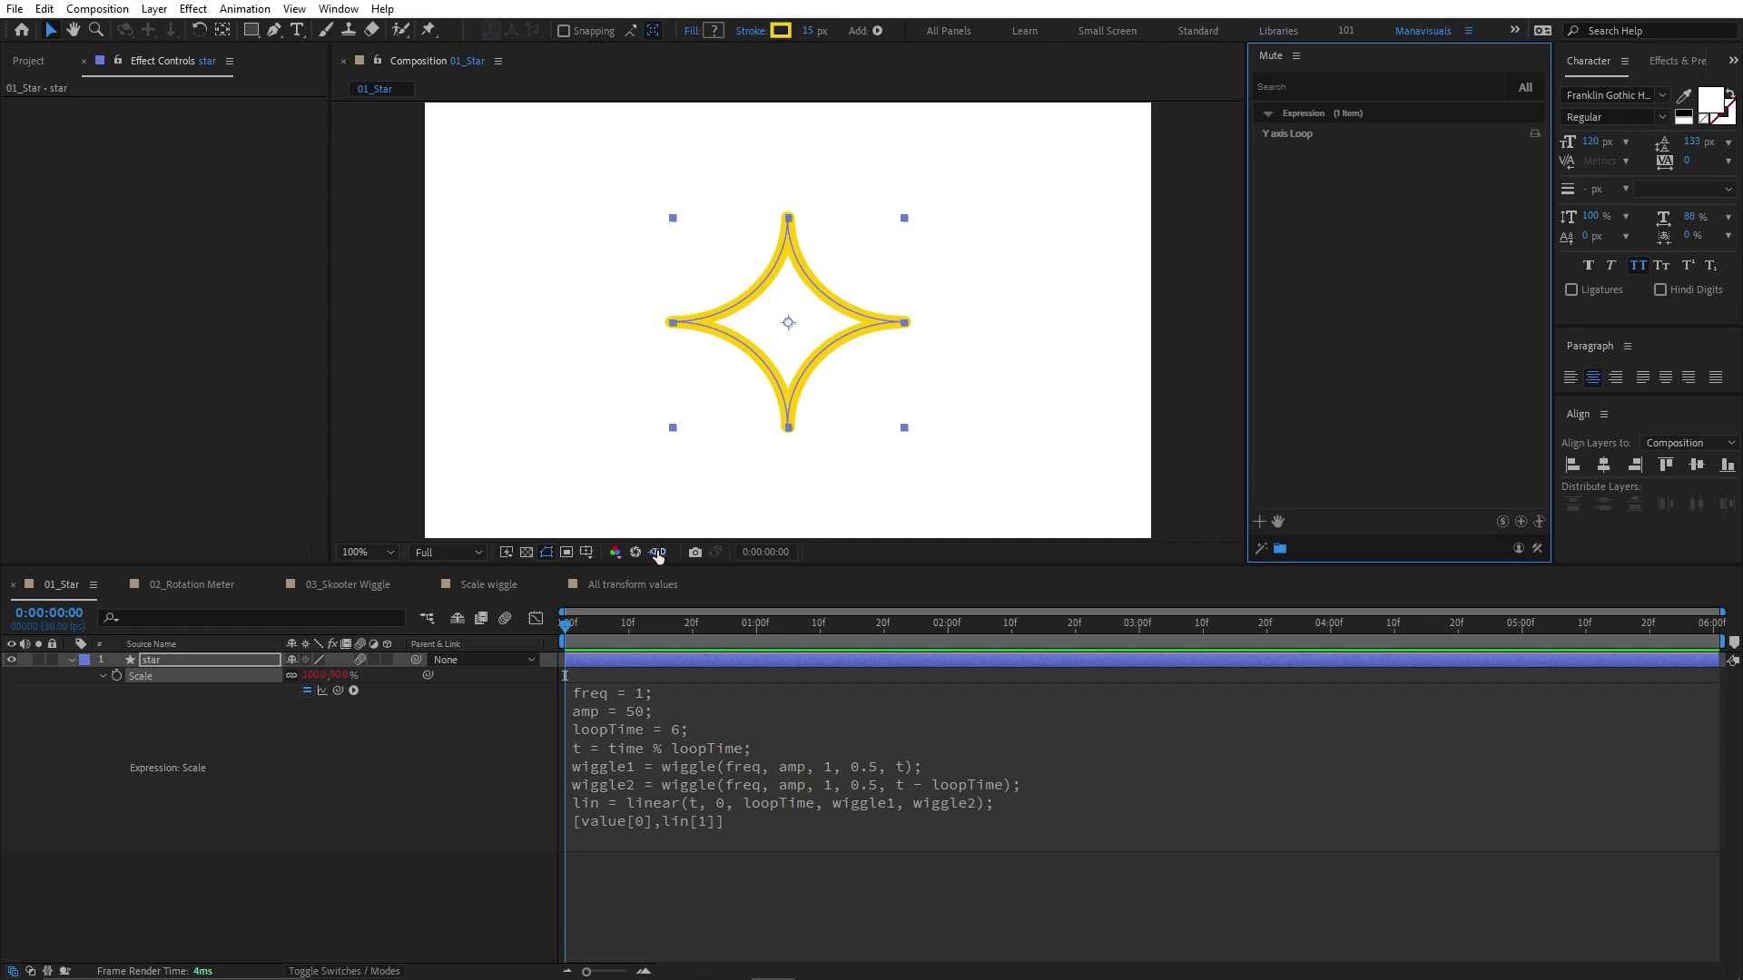
Step: Apply the Mute panel's 'Y axis Loop' preset to the star layer's Position and reveal its expression
left_click(116, 676, "alt")
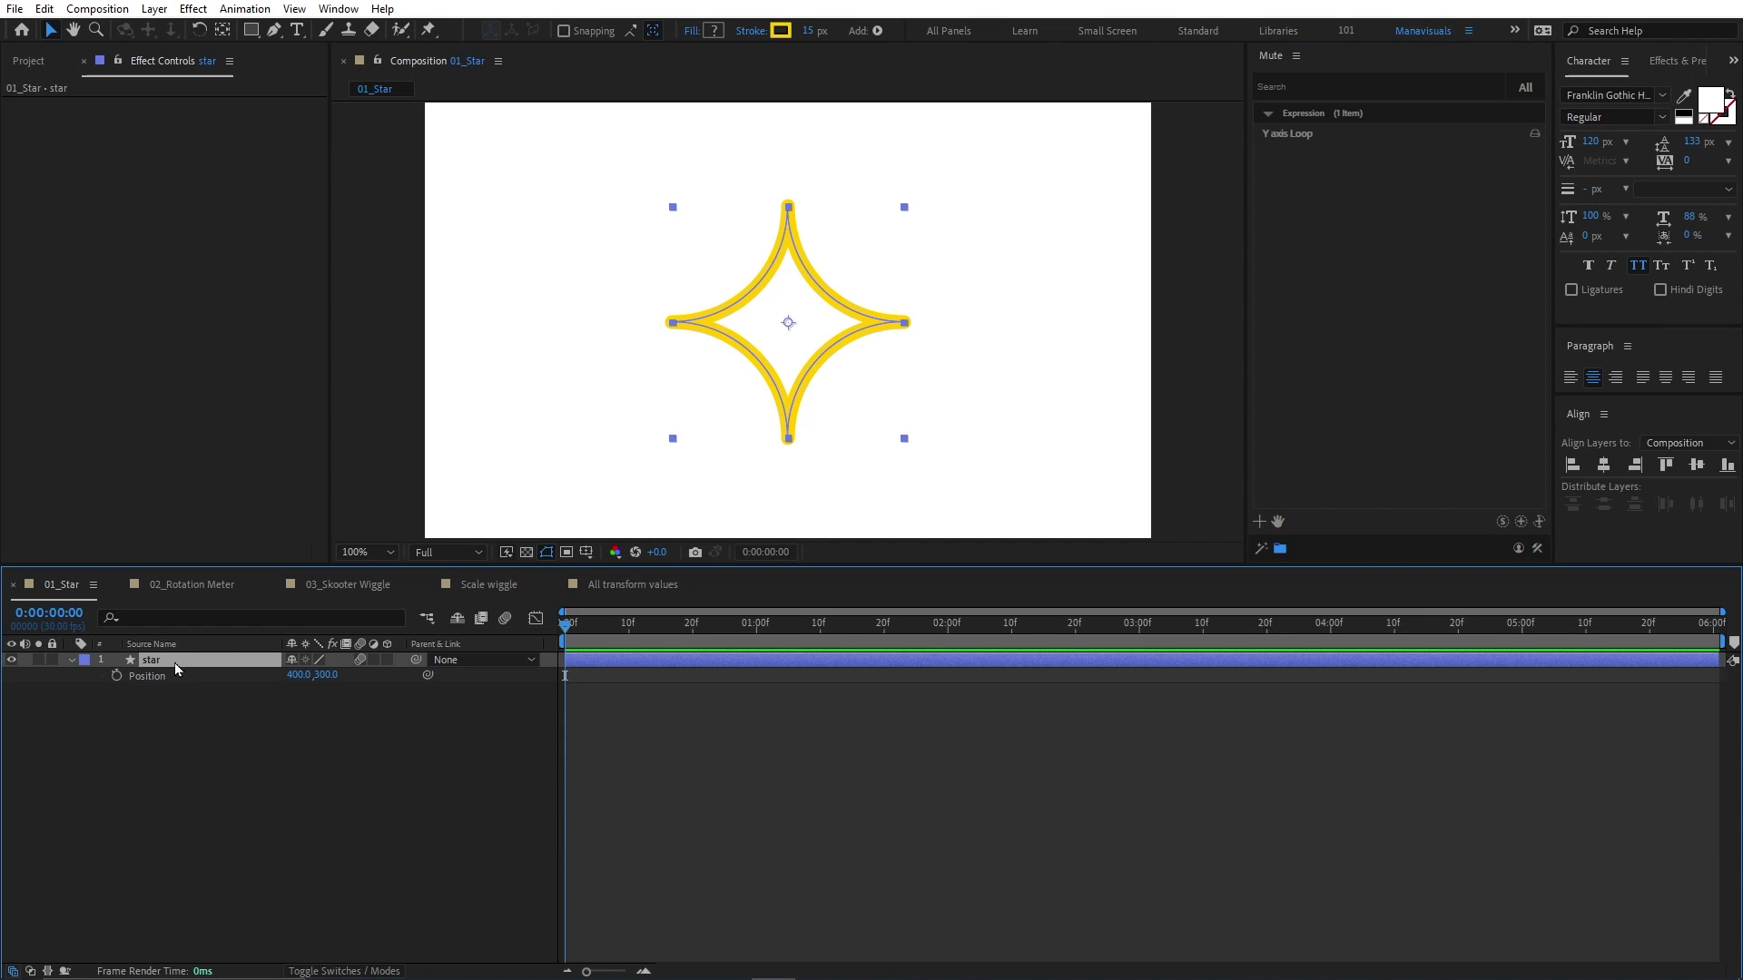
key("p")
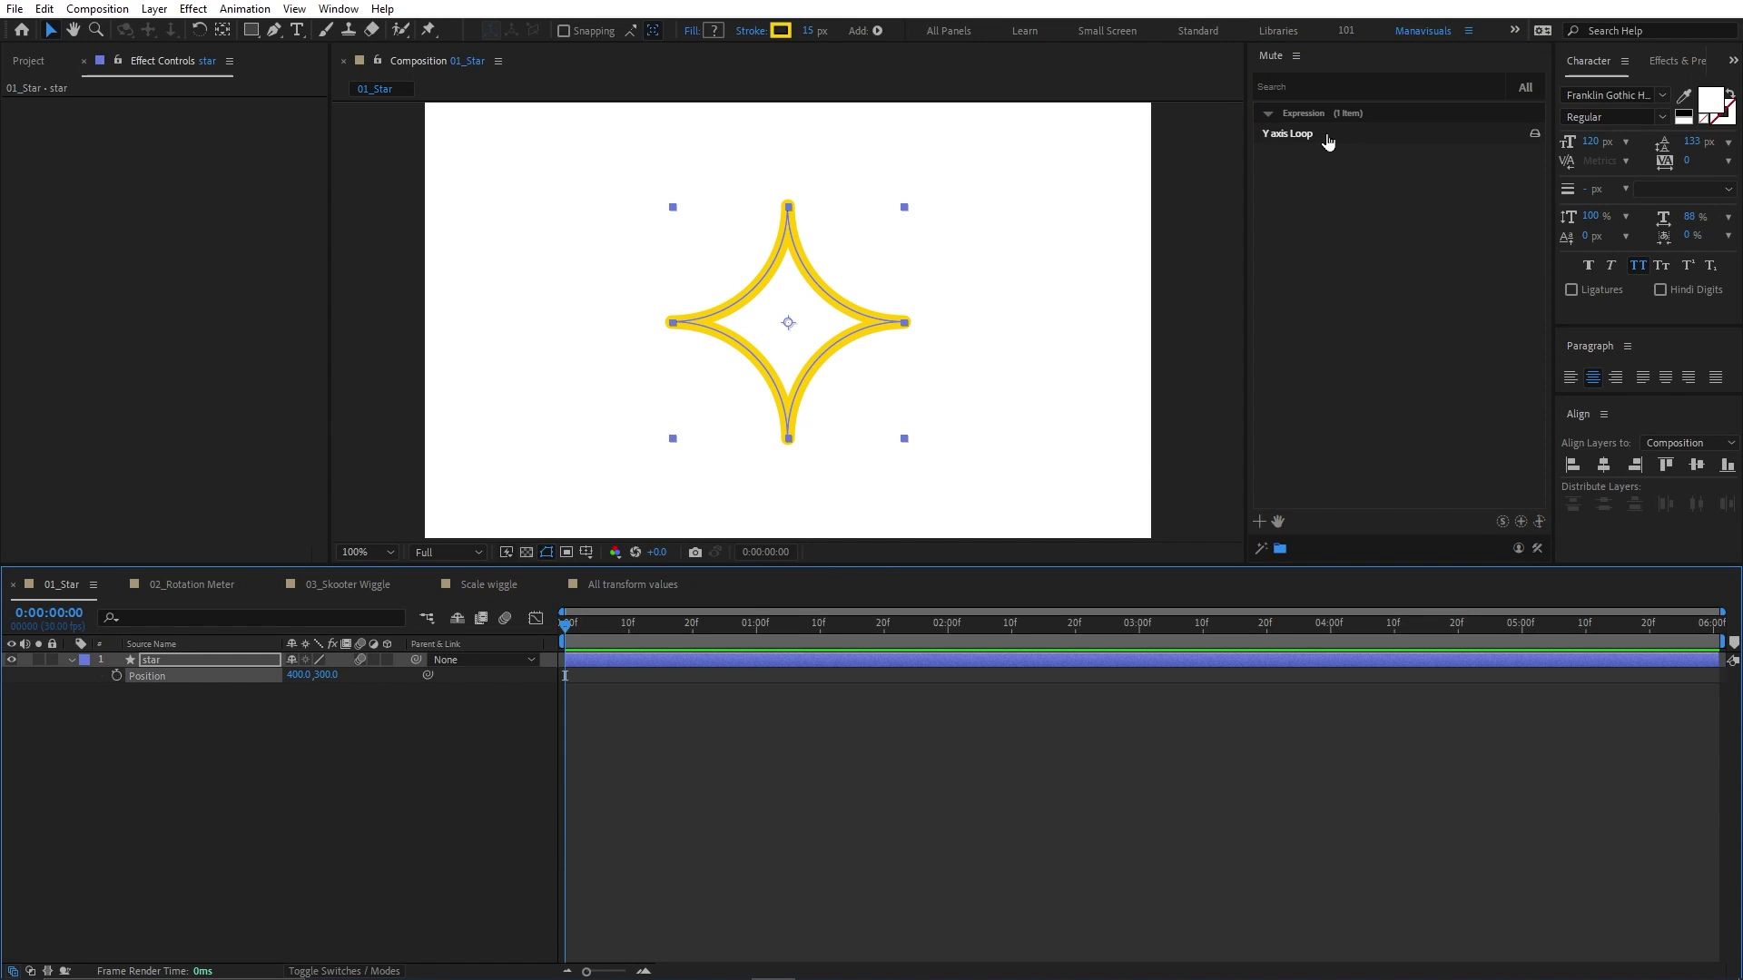
left_click(1327, 138)
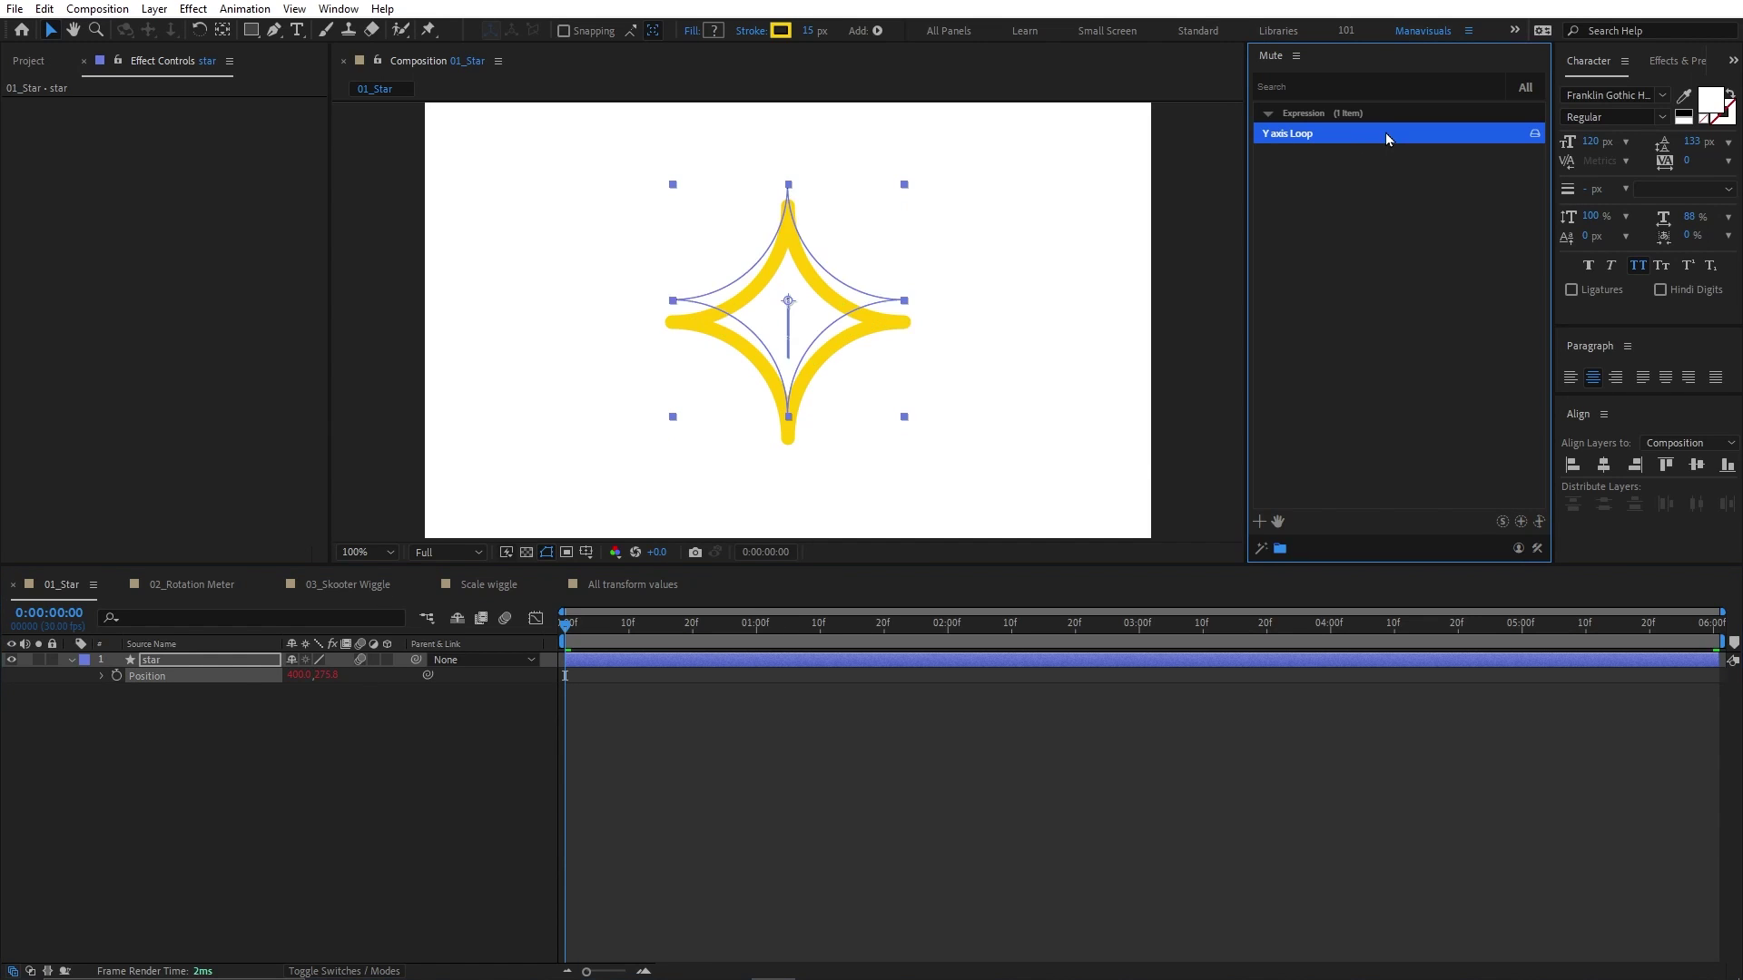
left_click(101, 676)
Step: Preview the star's vertical-only wiggle, then stop playback
key("space")
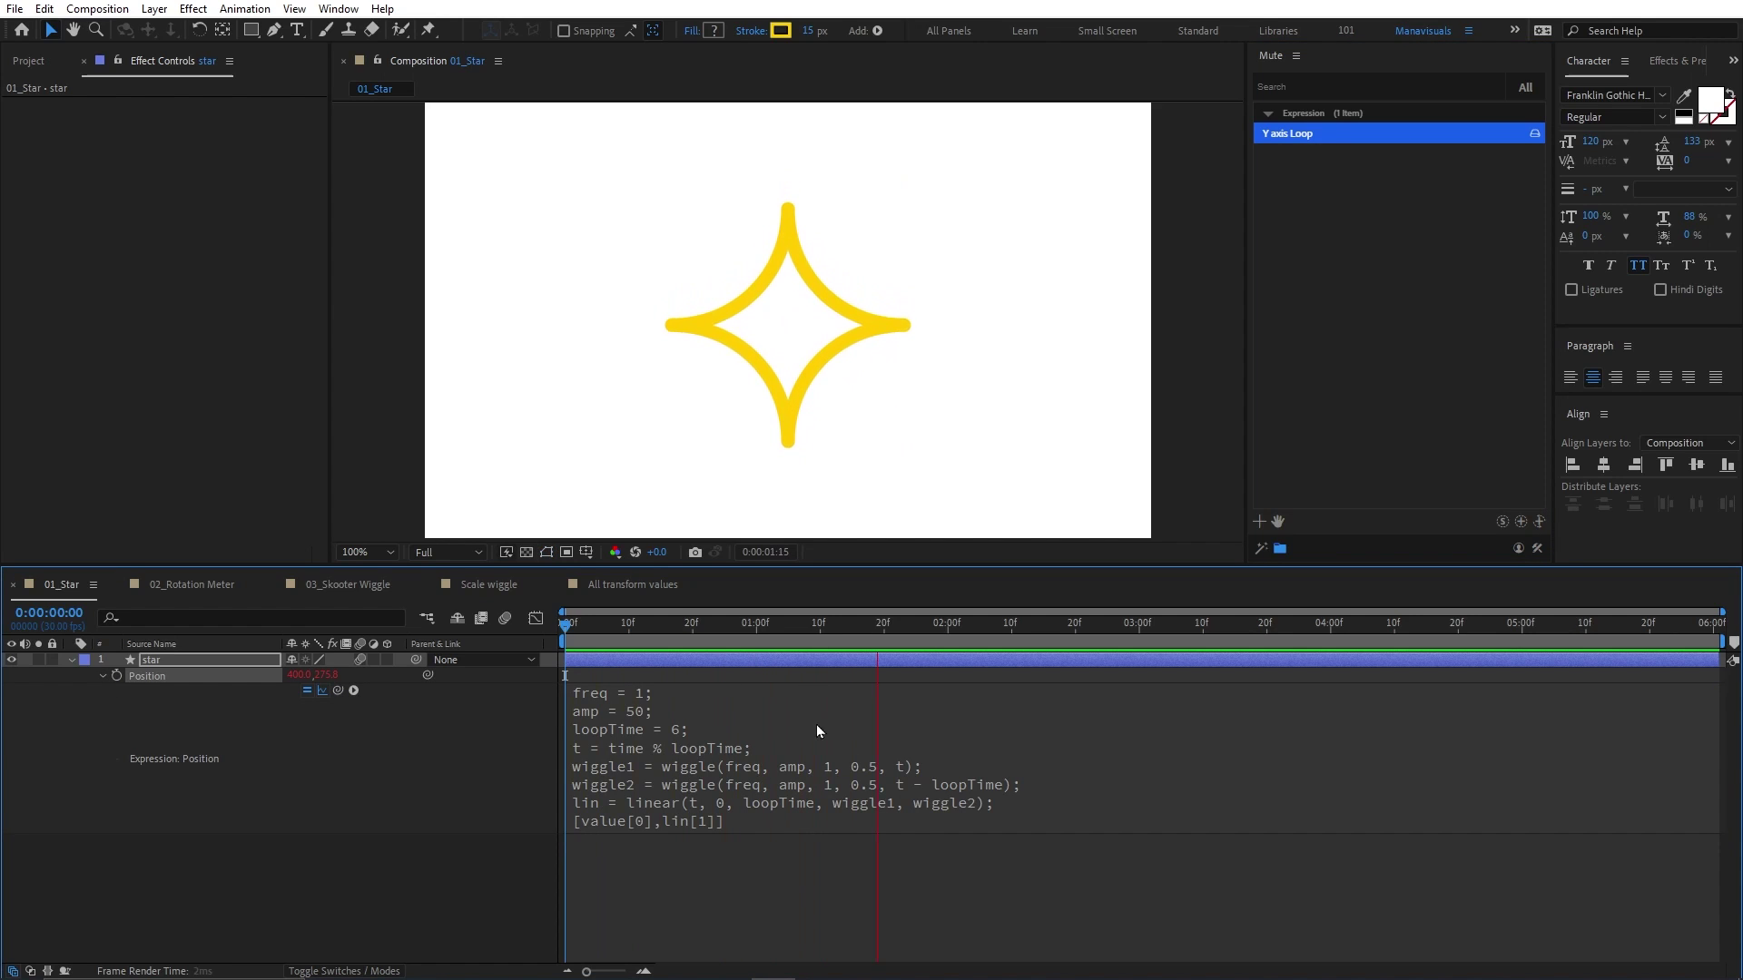
key("space")
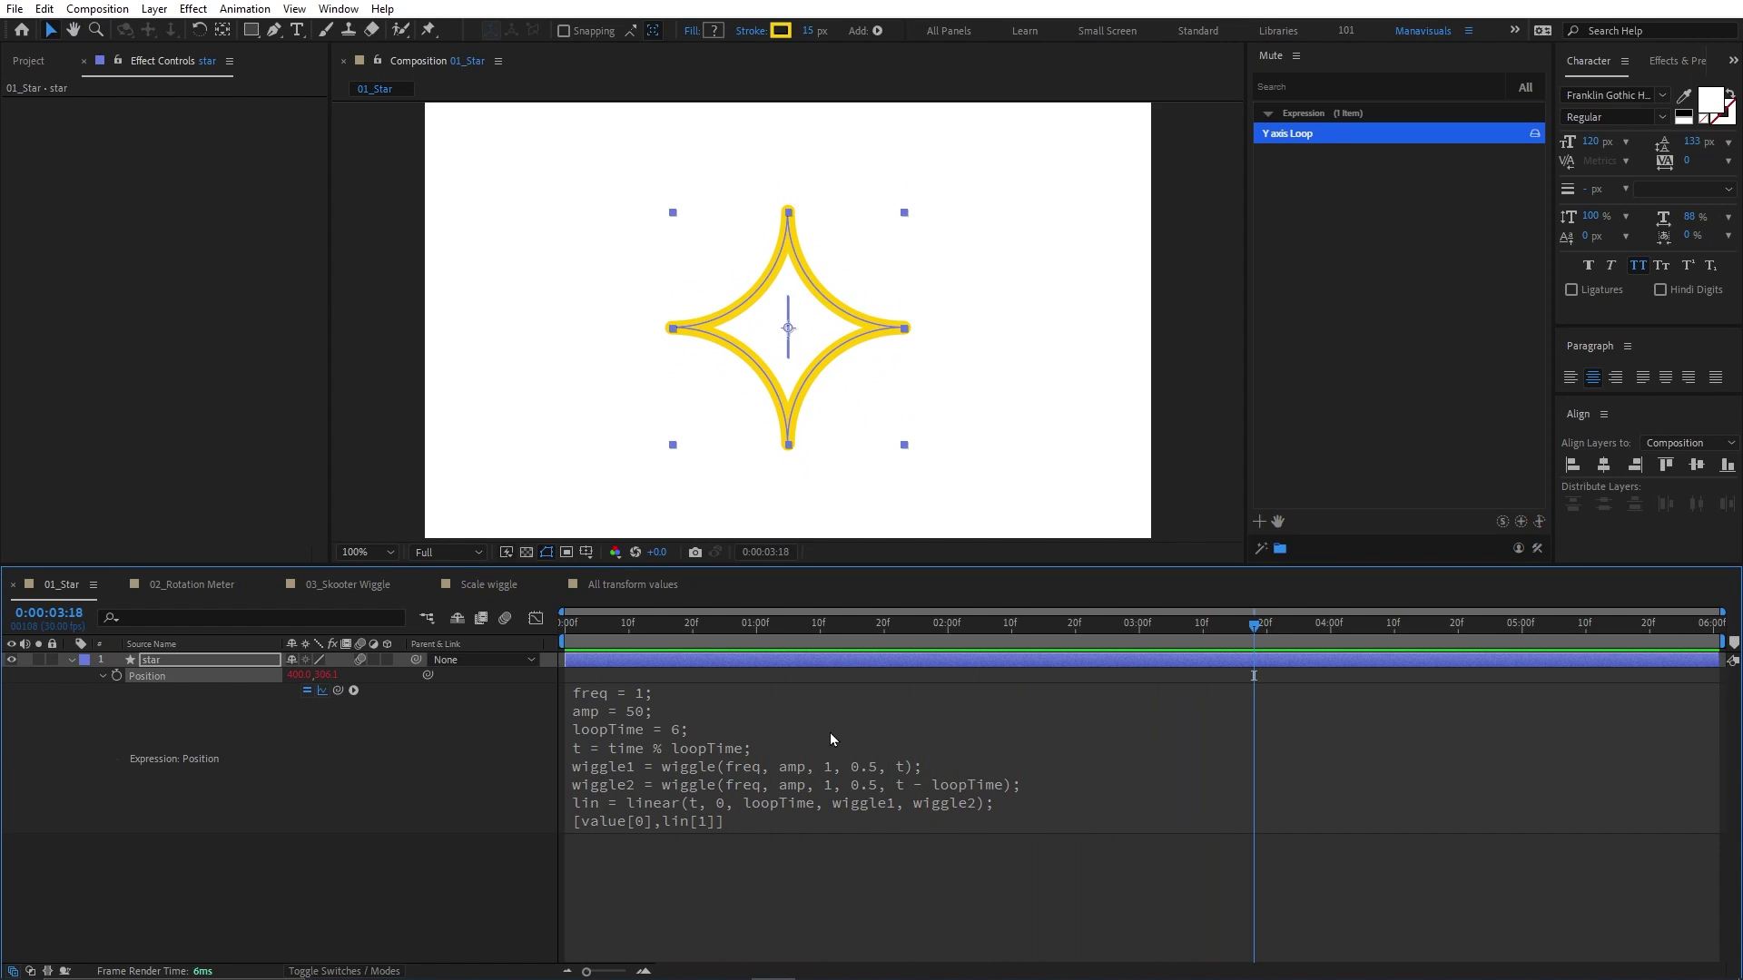
left_click(1358, 245)
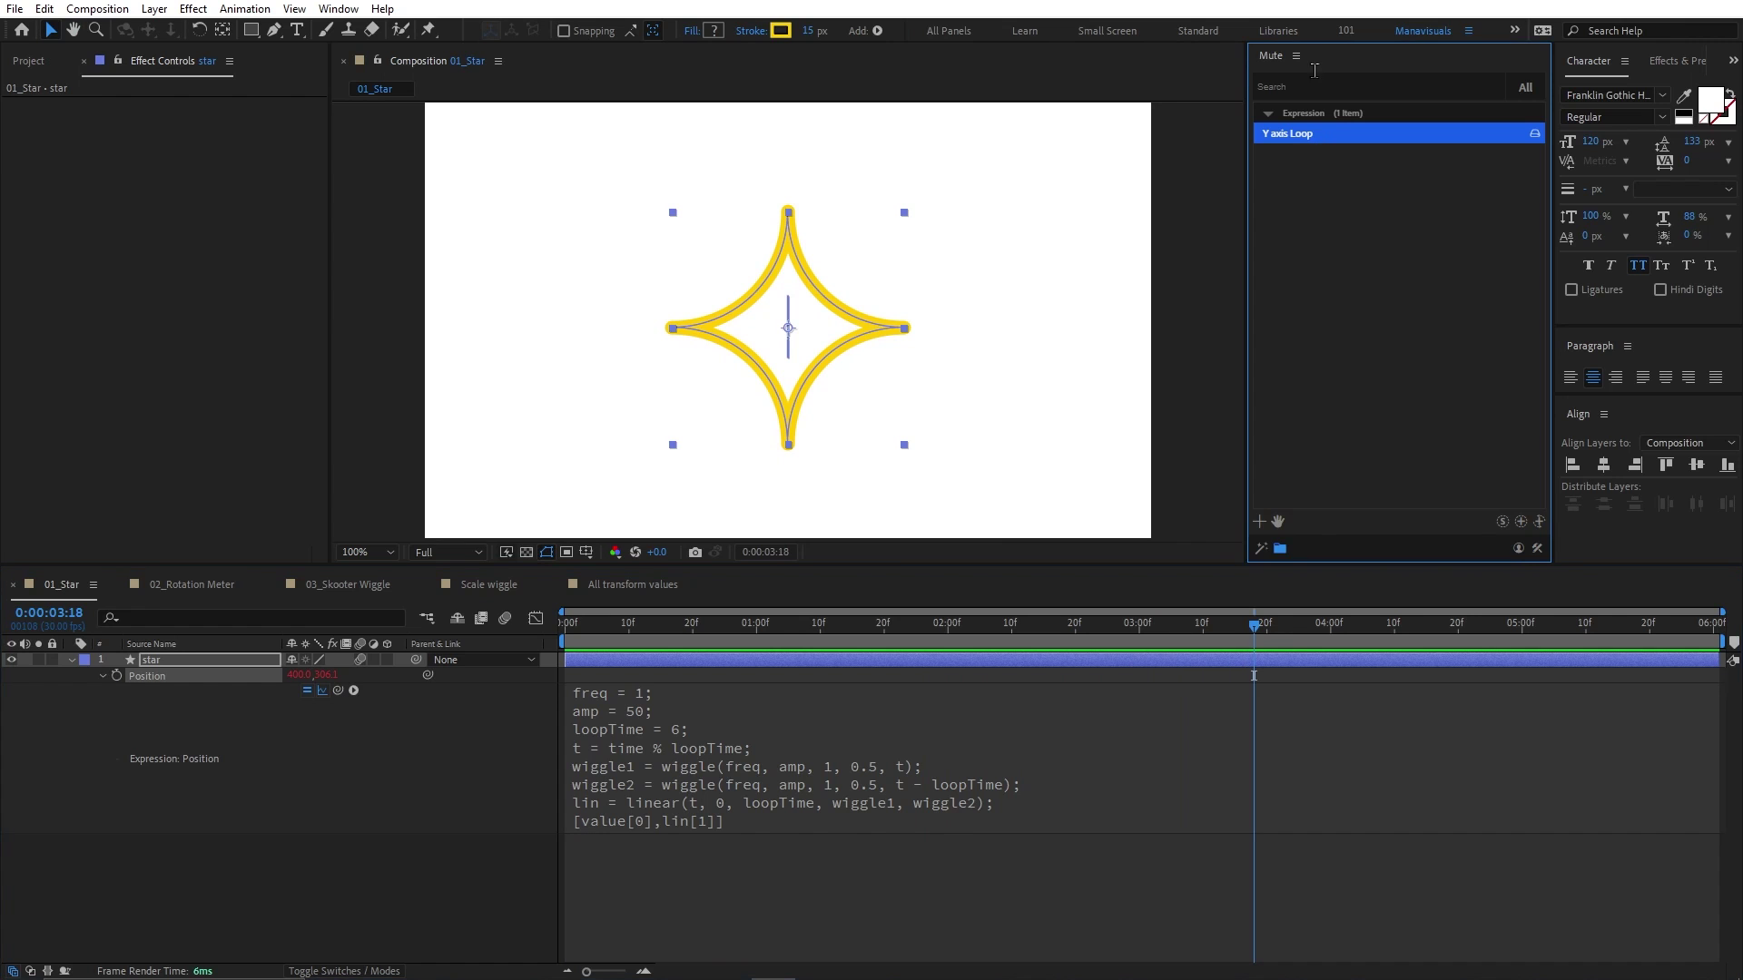